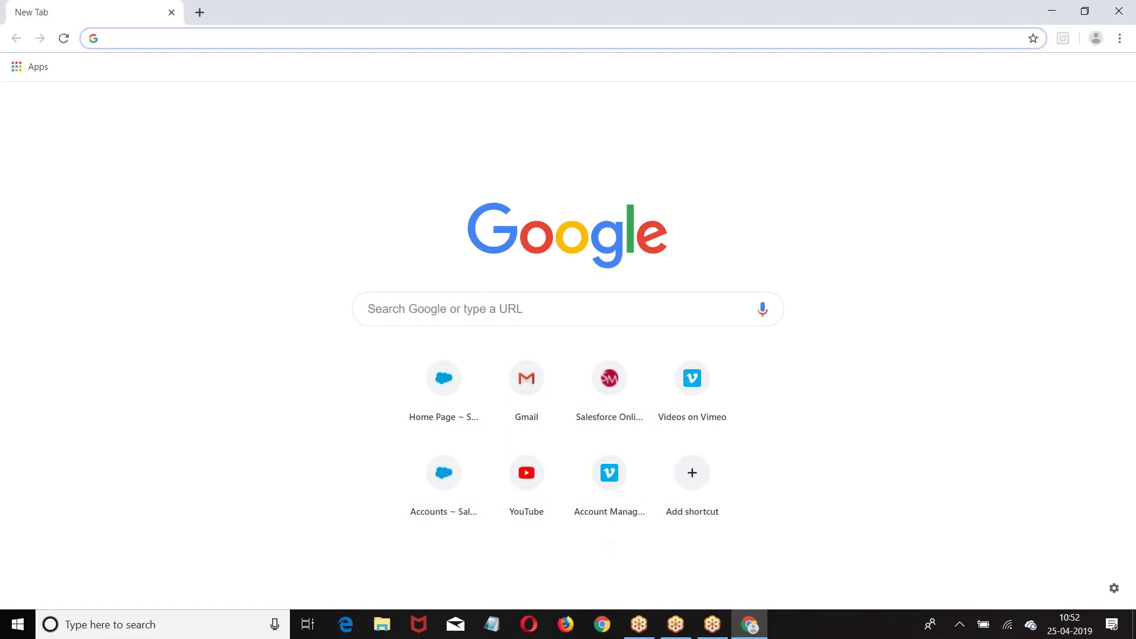
Step: Open a blank Notepad document from the taskbar
click(491, 624)
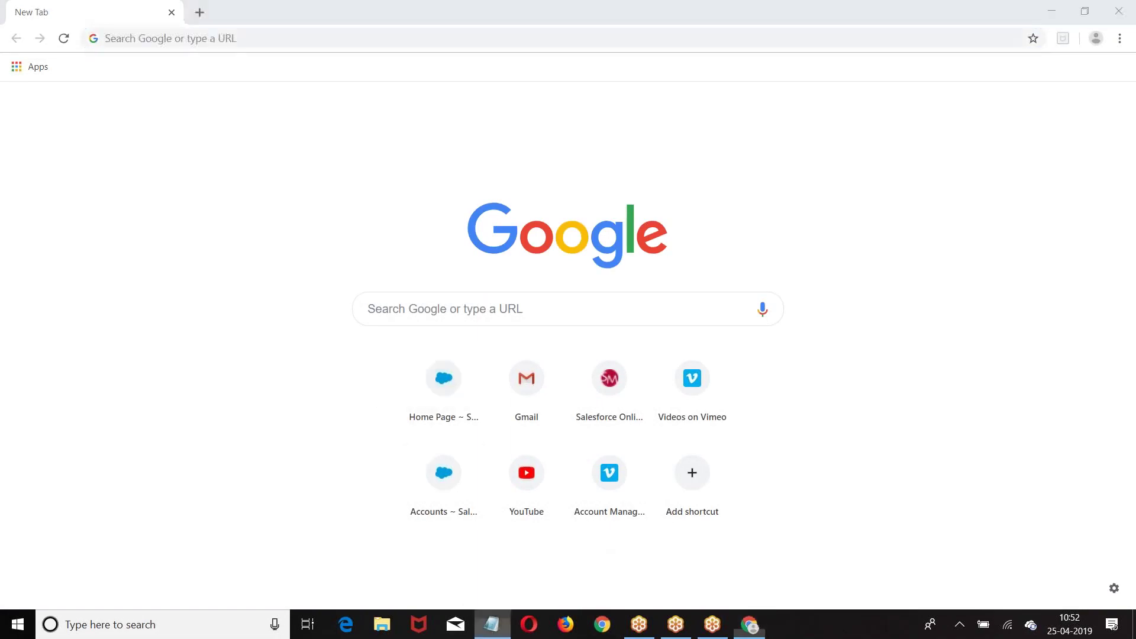
Step: Maximize Notepad and write the heading 'Trail Account :' with a dashed underline
click(773, 91)
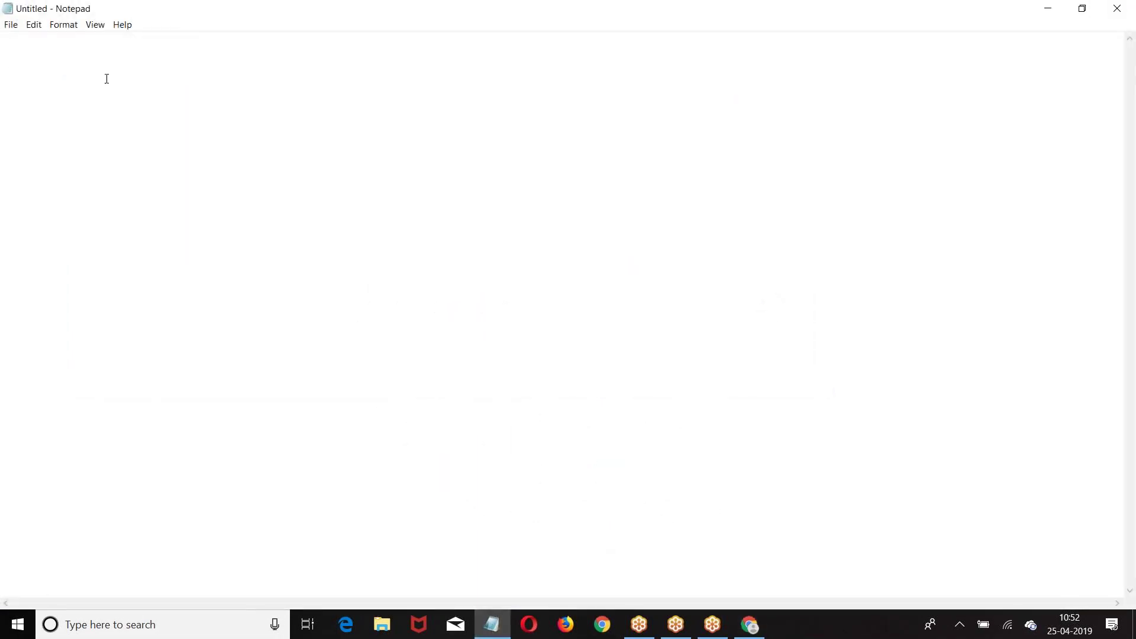
text(1. U)
key(BackSpace)
key(BackSpace)
key(BackSpace)
key(BackSpace)
text(Trail Account :)
key(Return)
text(------------------)
key(Return)
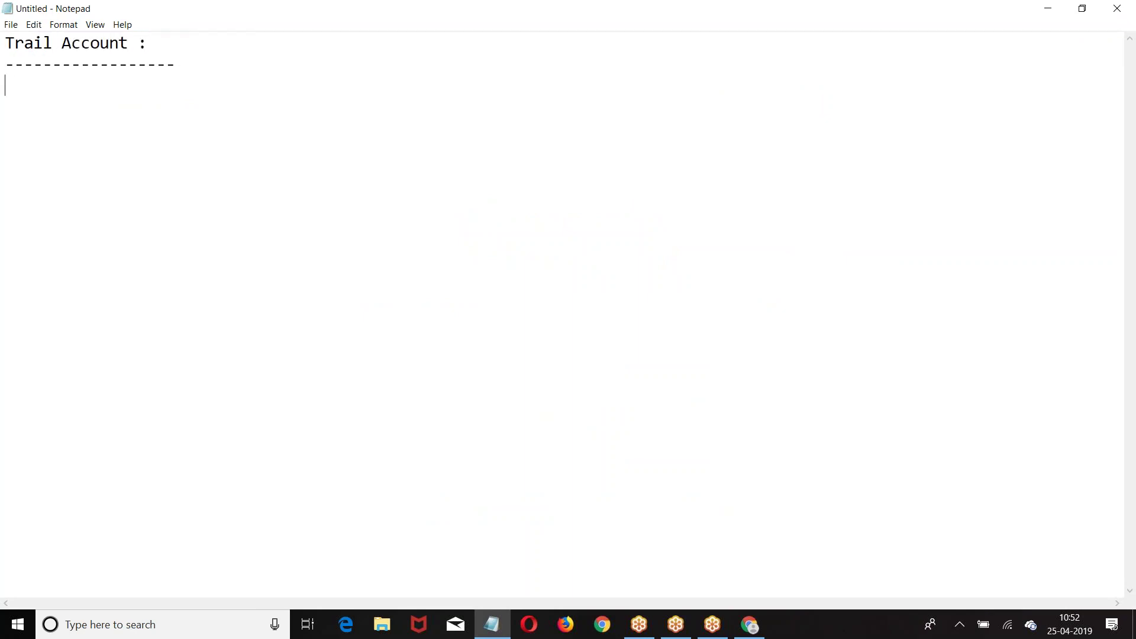
text(URL : https)
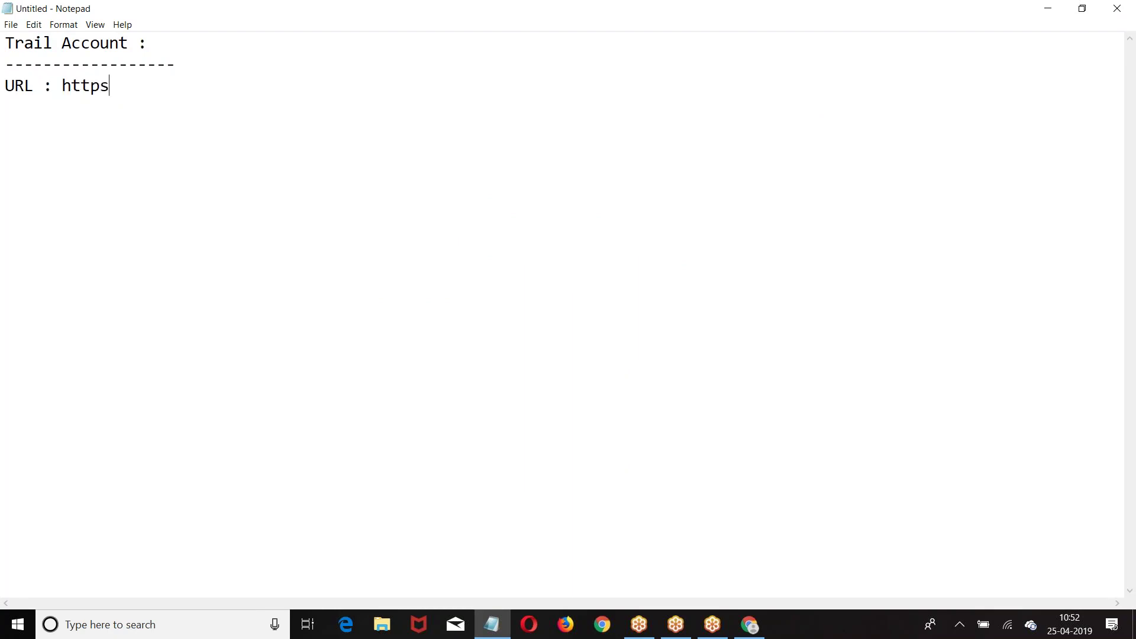
text(://developer.s)
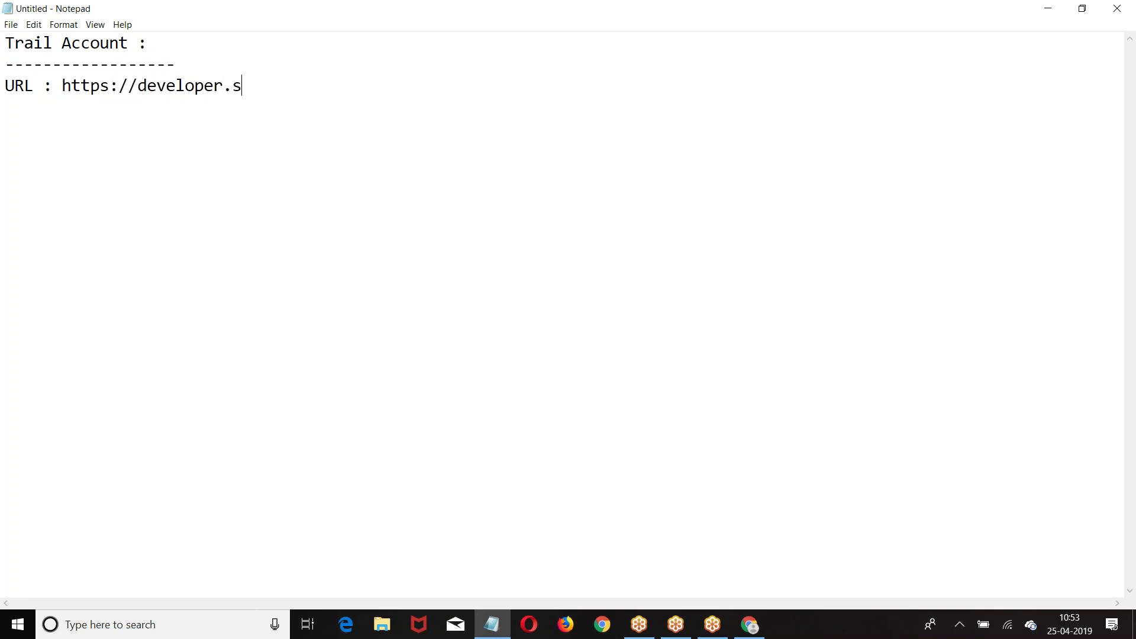
text(alesforce.com)
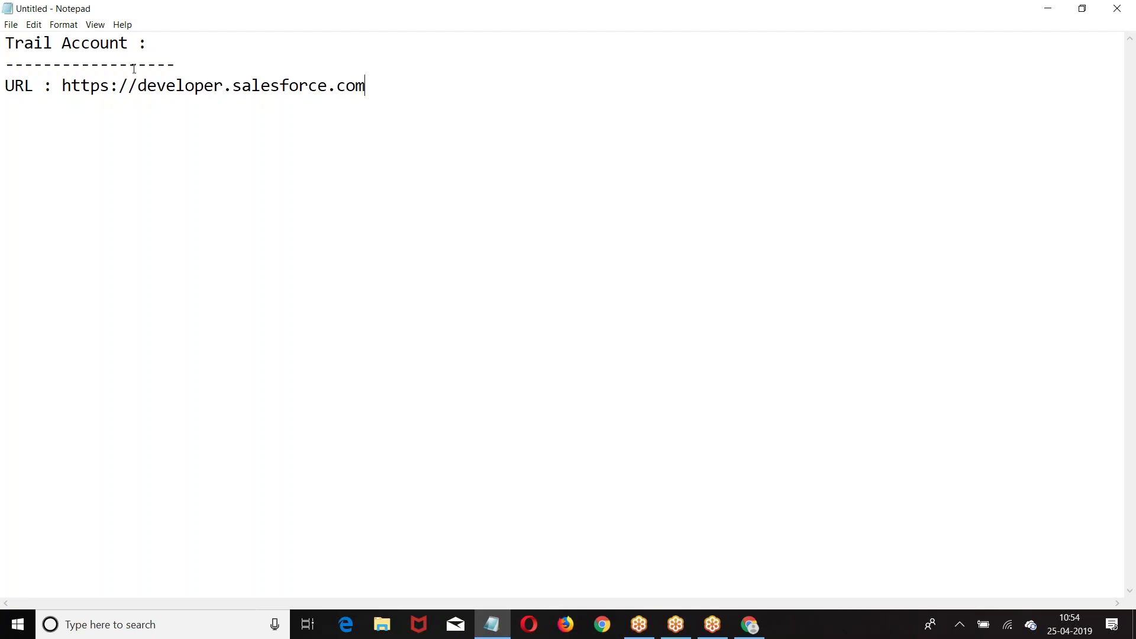
click(744, 625)
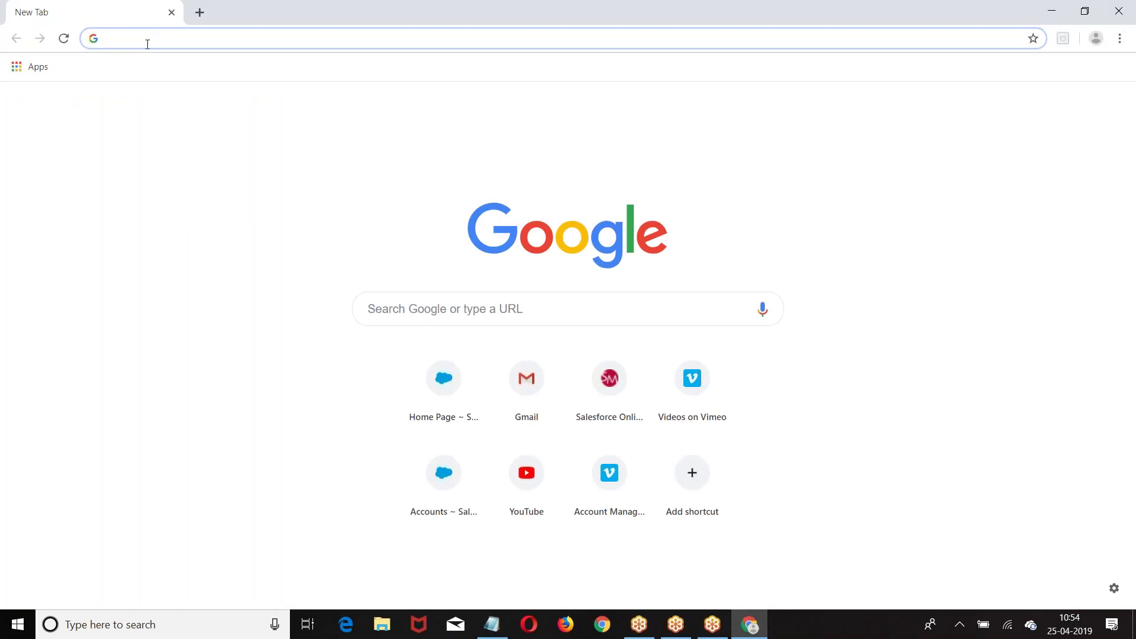
Step: Load developer.salesforce.com in Chrome, retrying the address once
text(developer)
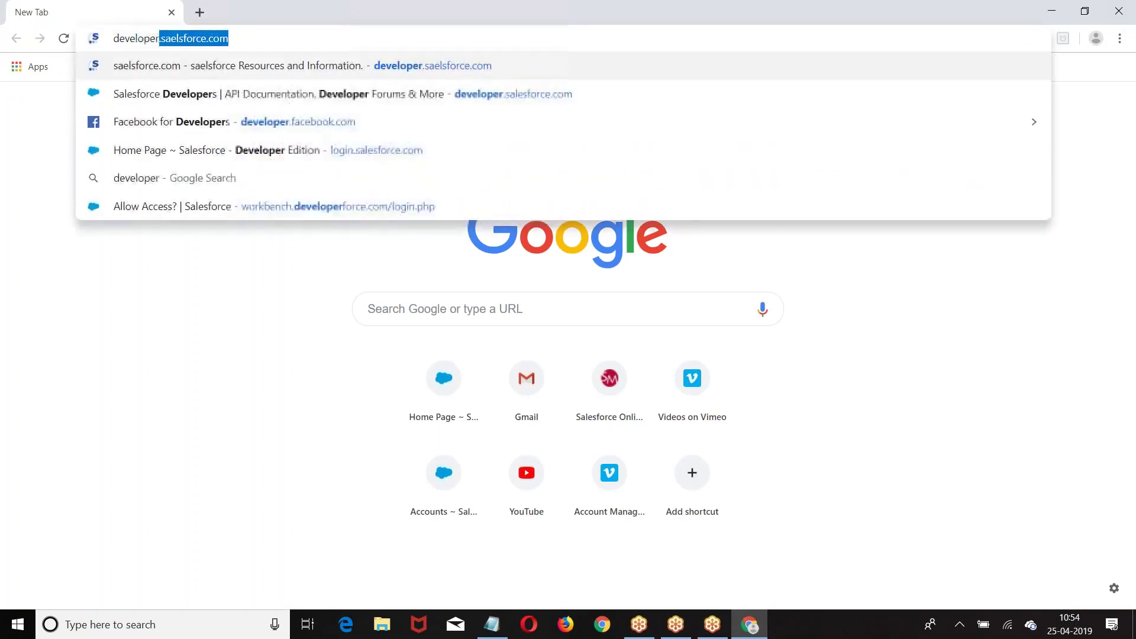
text(.salesforce.co)
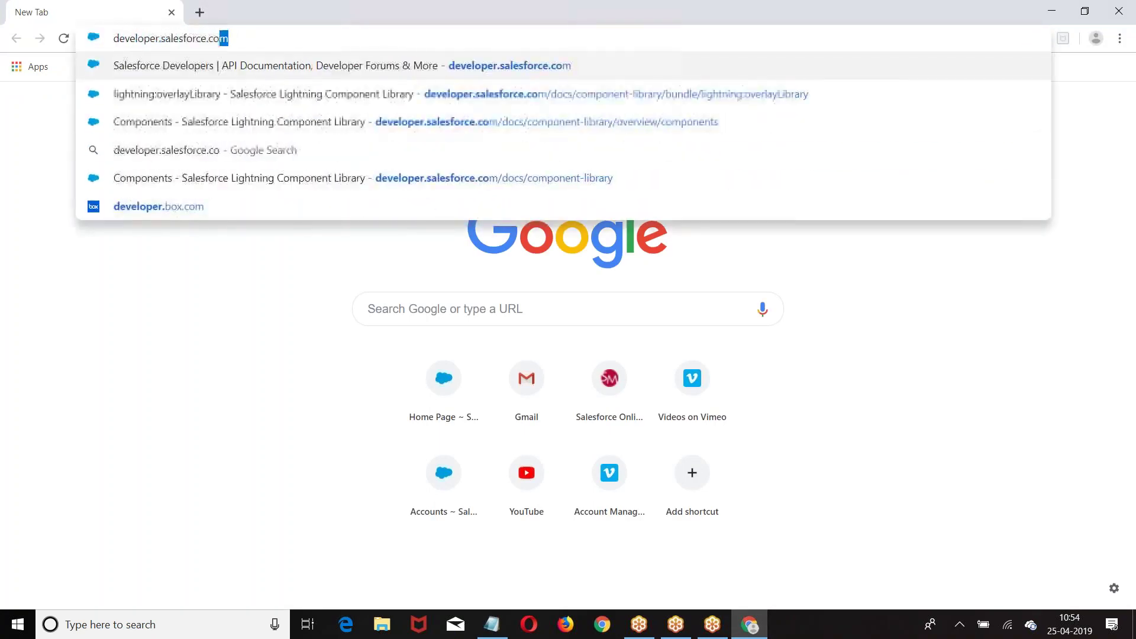
key(Return)
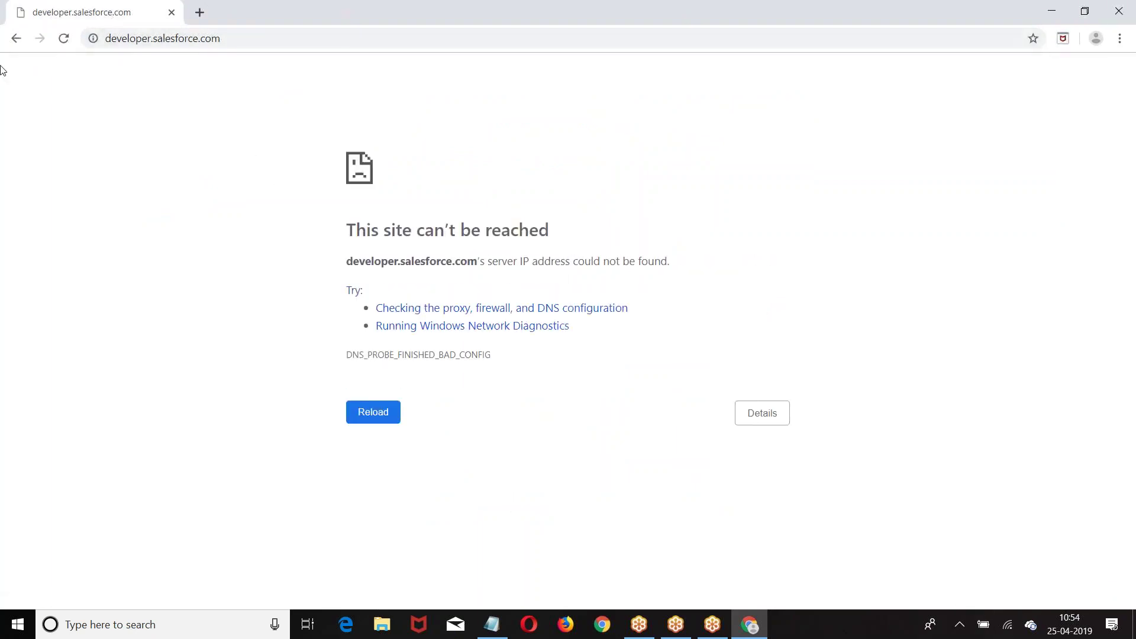
click(225, 40)
text(develope)
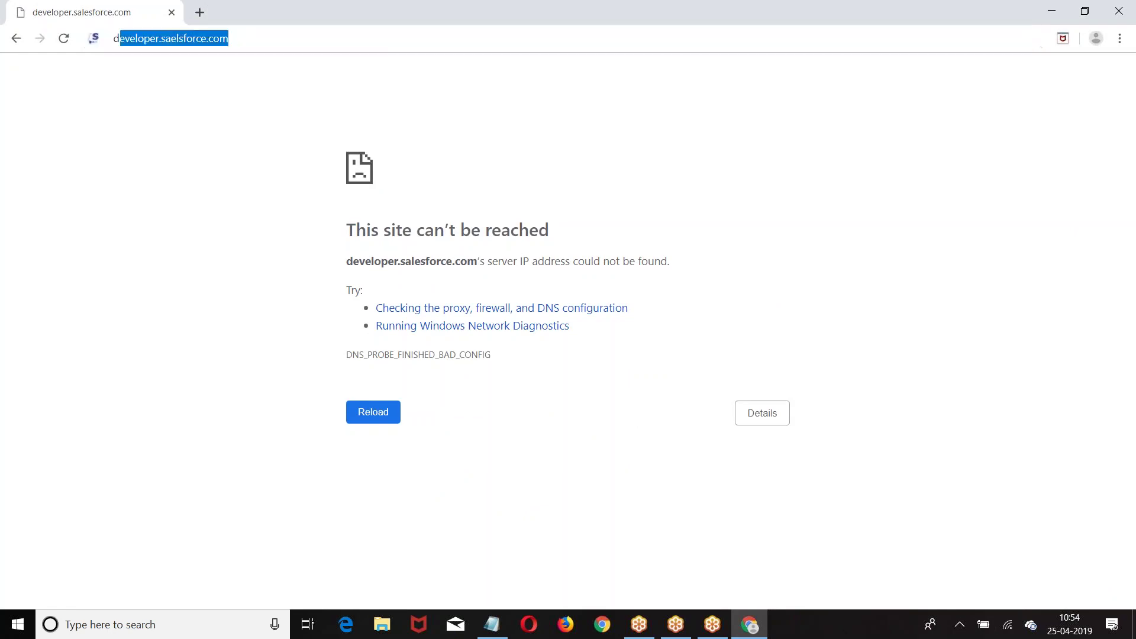
text(r.salesforce.co)
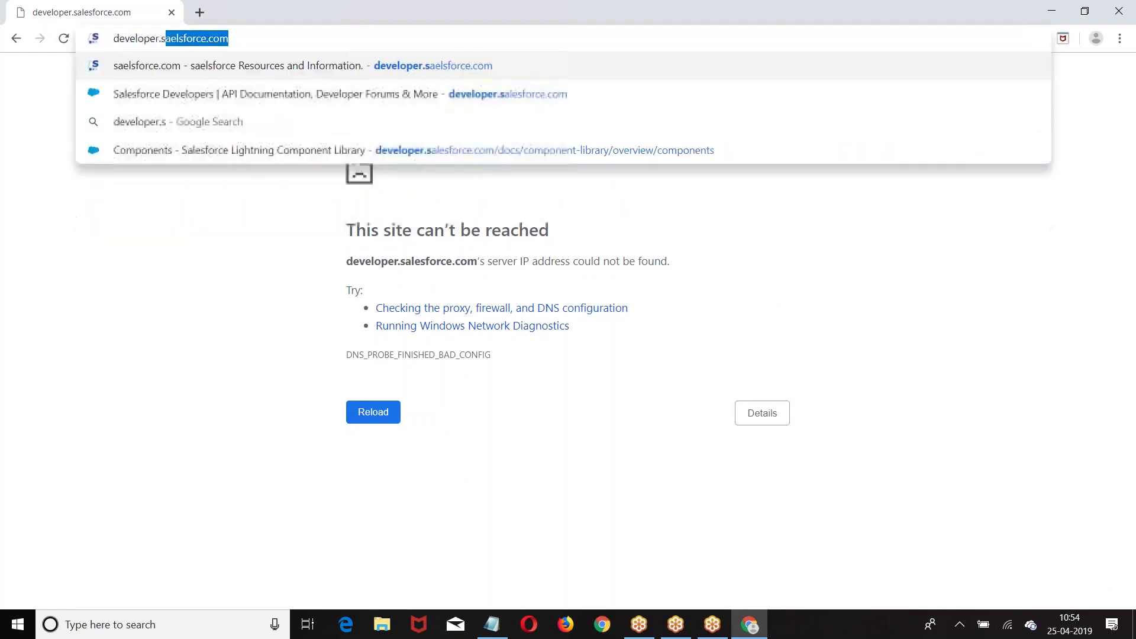
text(m)
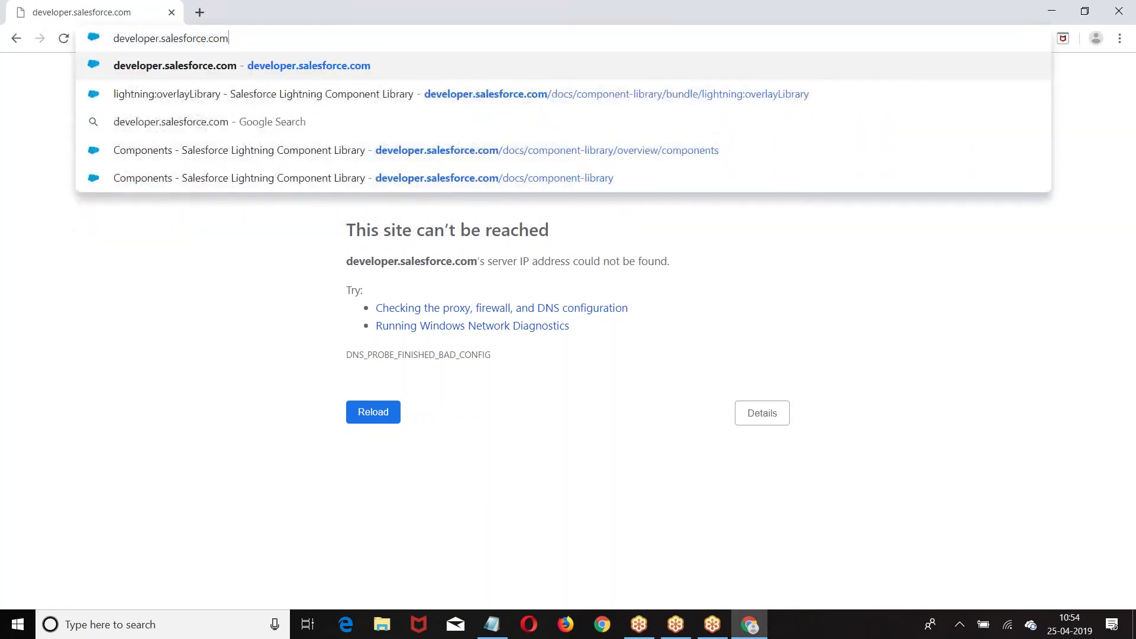
key(Return)
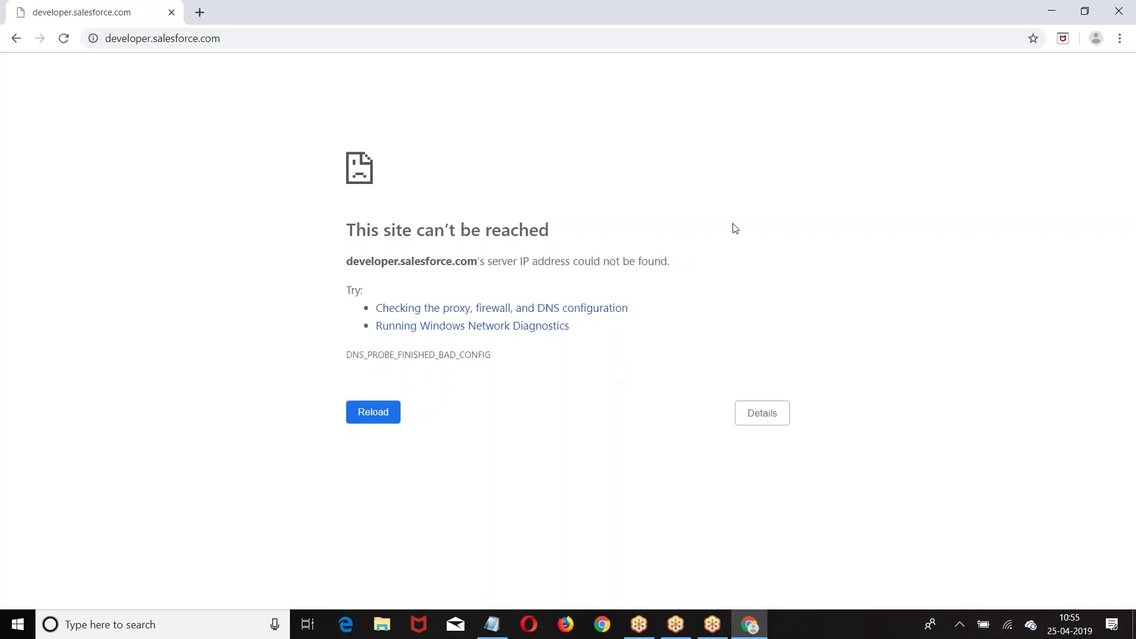
Step: Inspect the error's troubleshooting details and the site's connection information
click(753, 420)
scroll(631, 304, down, 2)
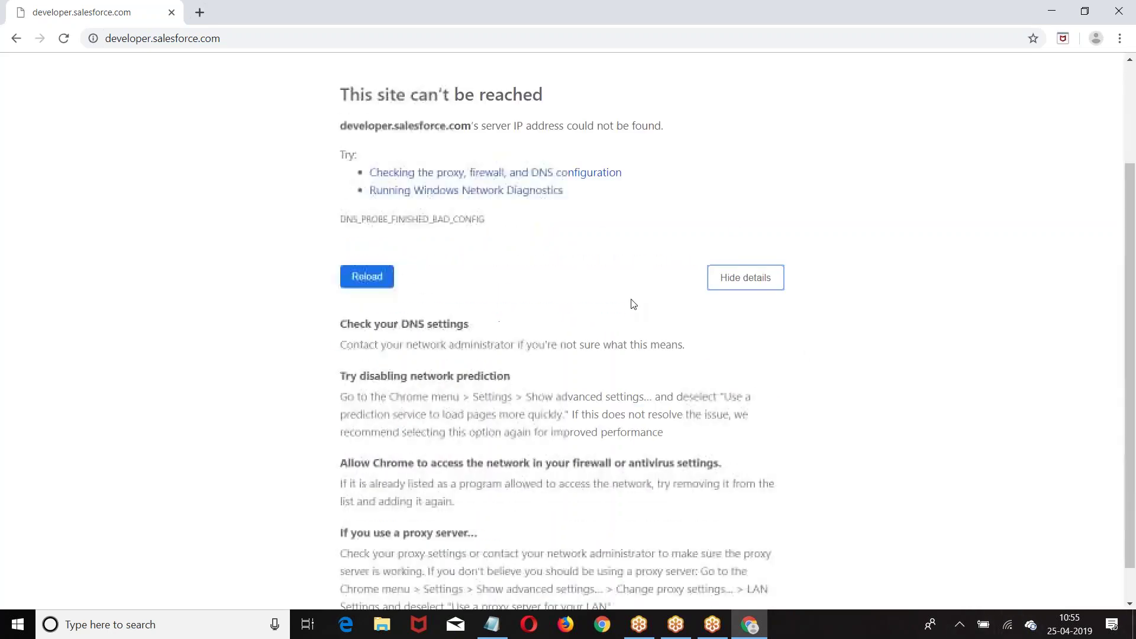
scroll(631, 304, up, 1)
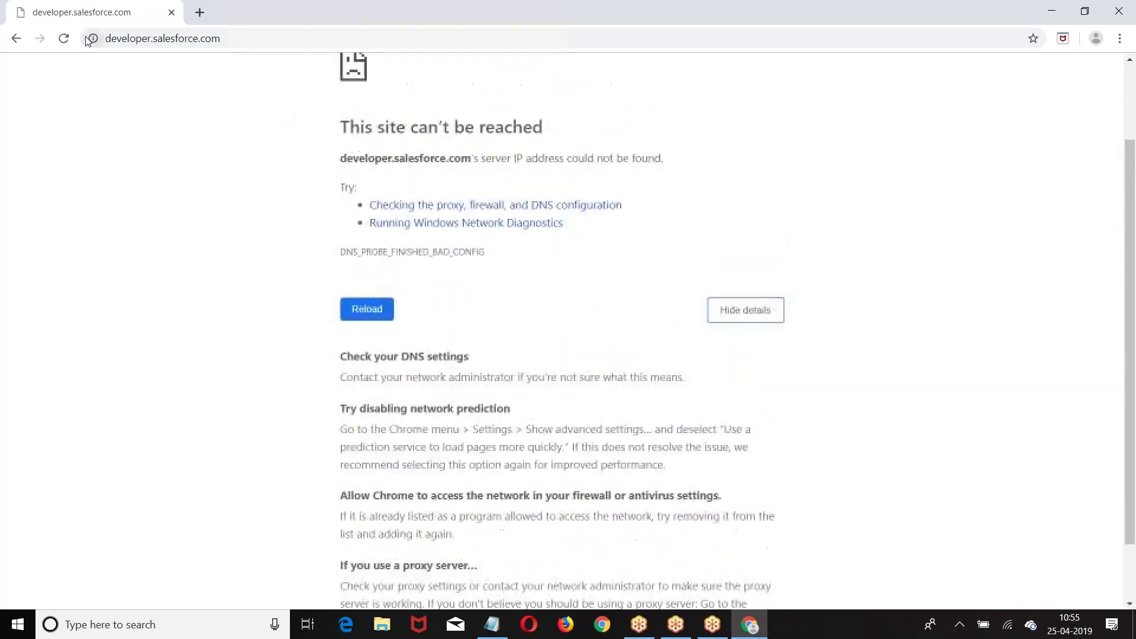
click(93, 39)
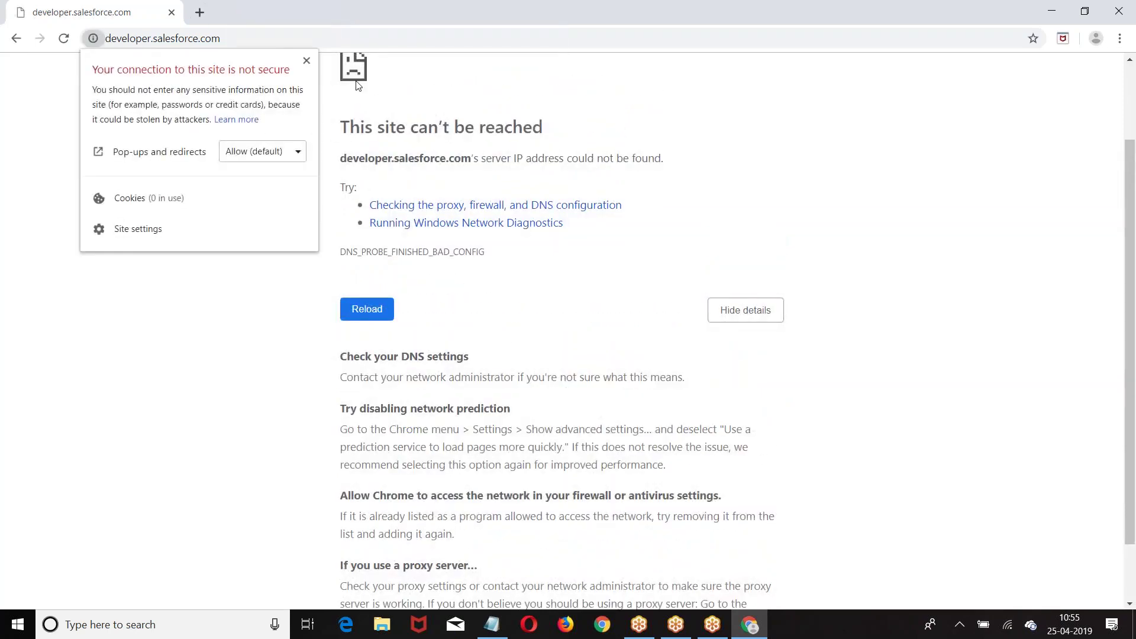
click(306, 61)
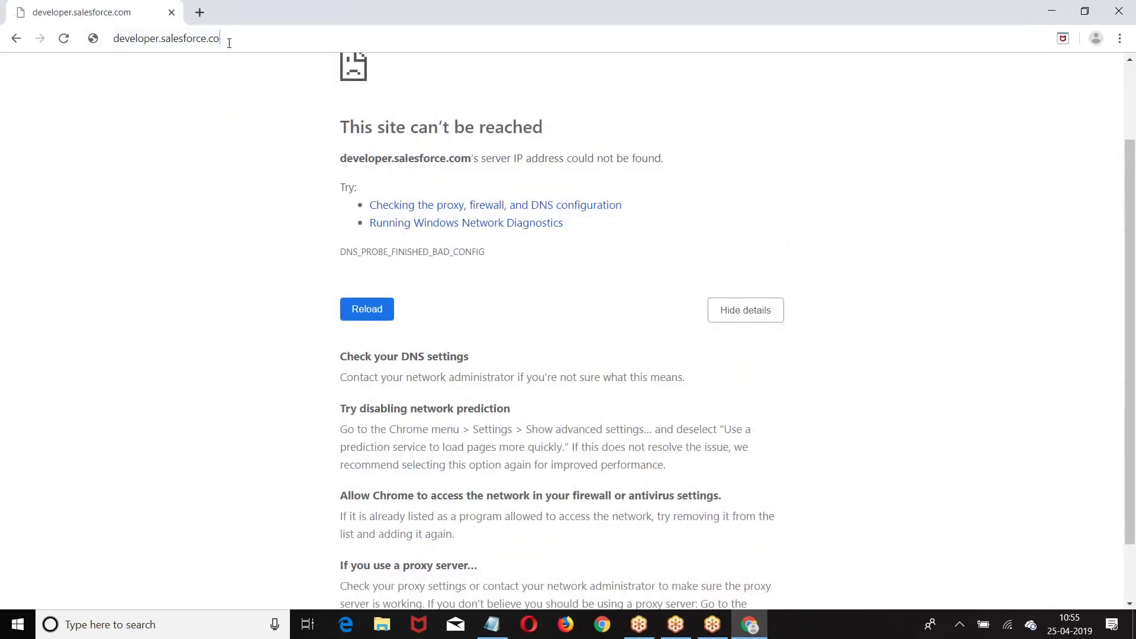
key(BackSpace)
key(BackSpace)
key(BackSpace)
key(BackSpace)
key(BackSpace)
key(BackSpace)
key(BackSpace)
key(BackSpace)
key(BackSpace)
key(BackSpace)
key(BackSpace)
key(BackSpace)
key(BackSpace)
key(BackSpace)
key(BackSpace)
key(BackSpace)
key(BackSpace)
key(BackSpace)
key(BackSpace)
key(BackSpace)
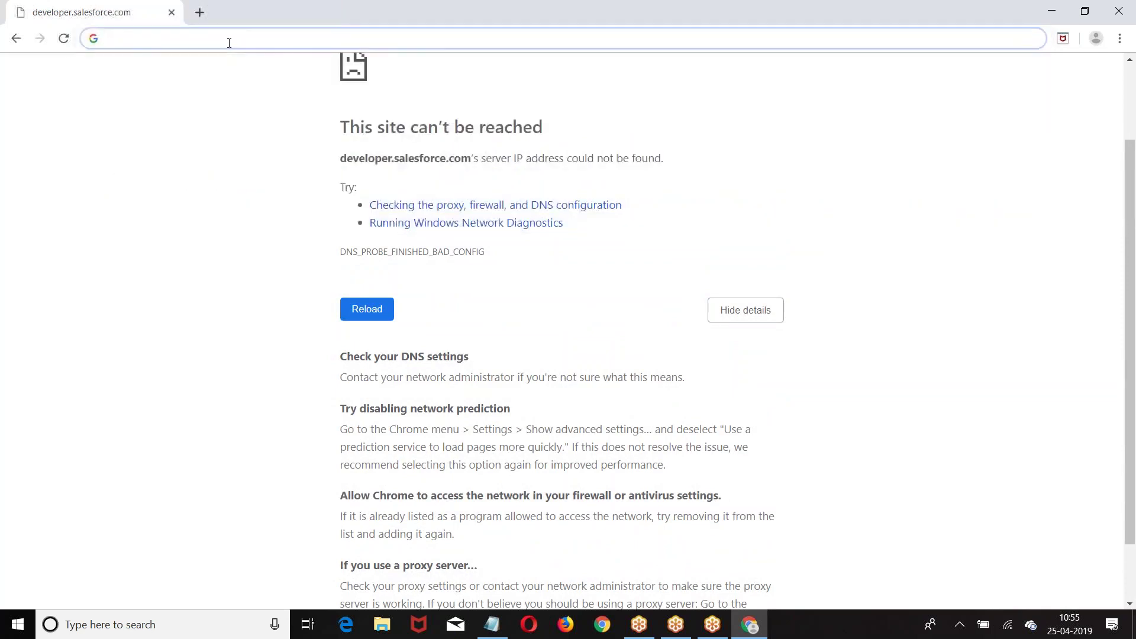
text(https://developer.salesforcec)
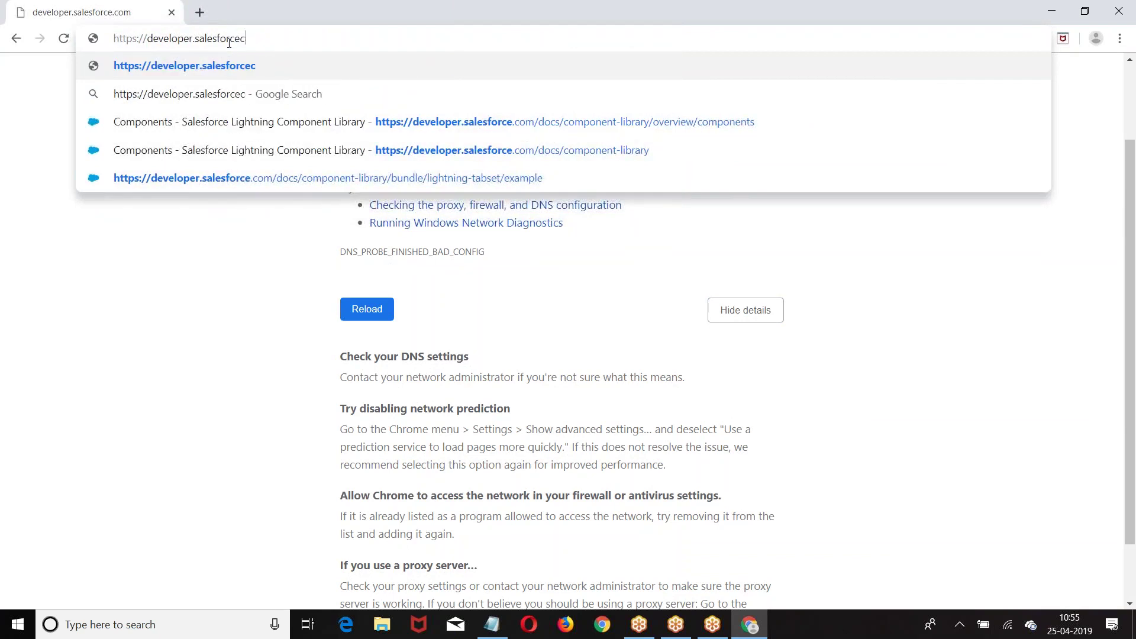
key(BackSpace)
text(.co)
key(Return)
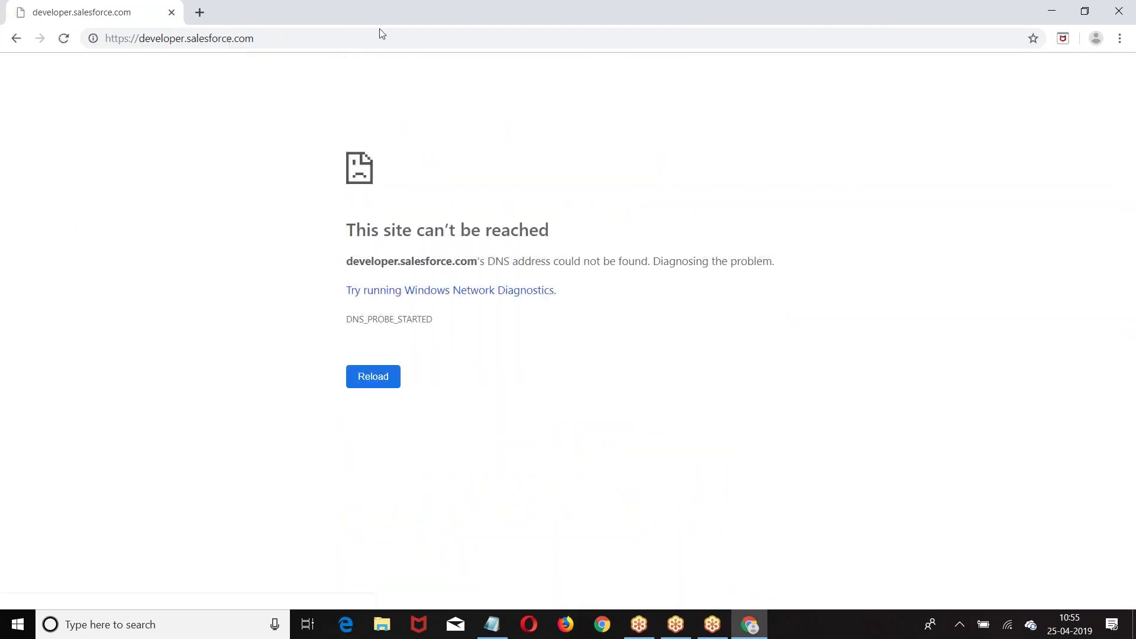
Step: Close the Chrome window showing the error and relaunch Chrome
double_click(547, 10)
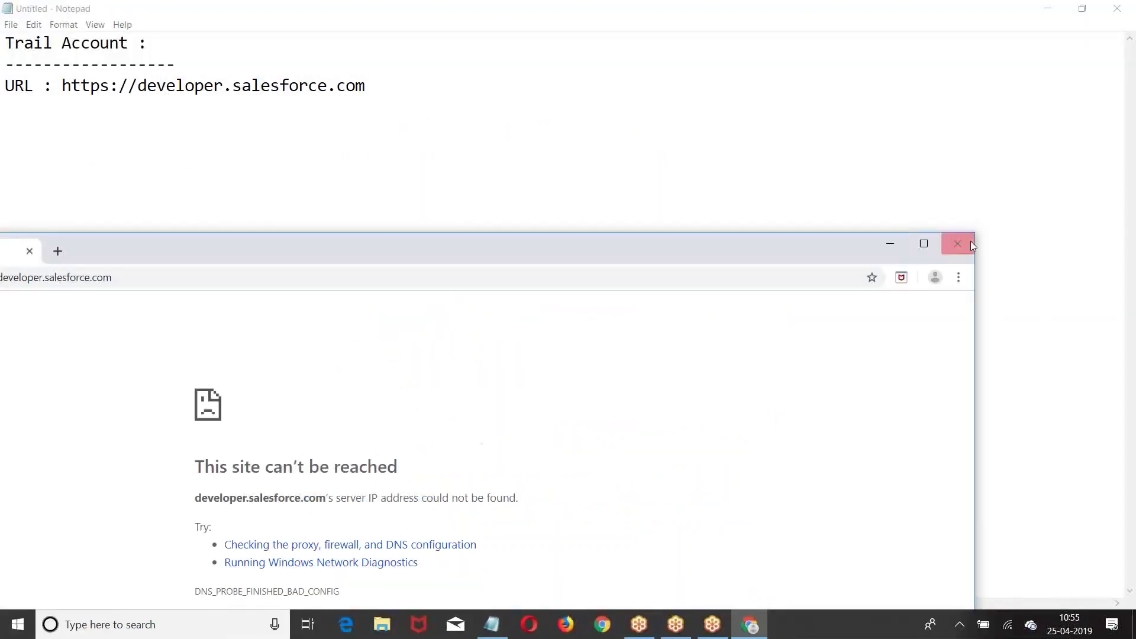
click(959, 239)
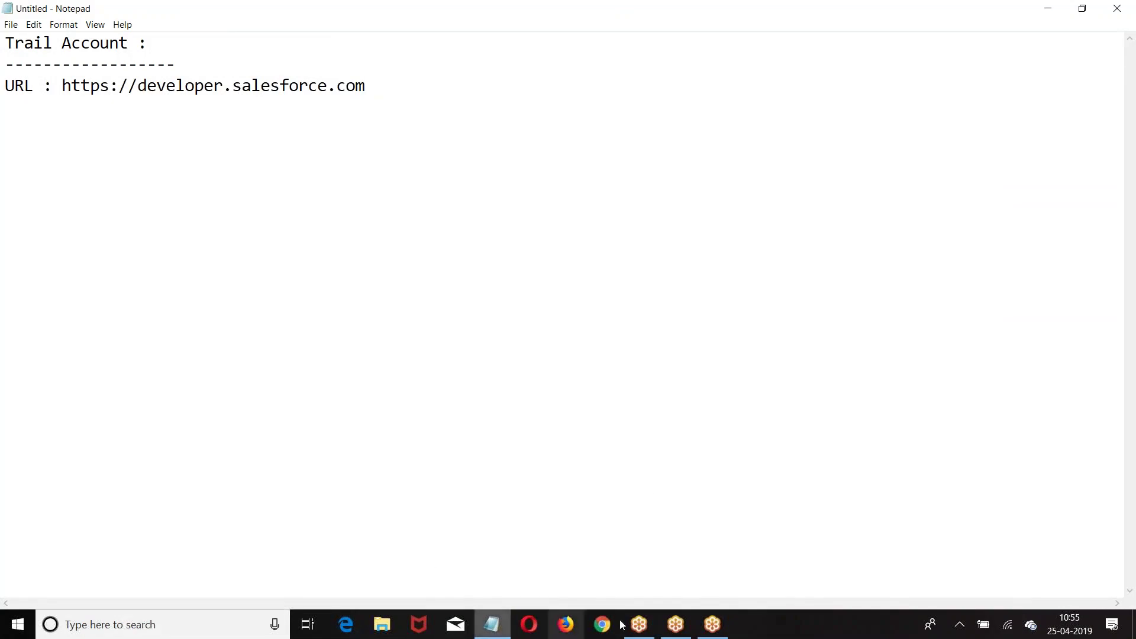
click(602, 624)
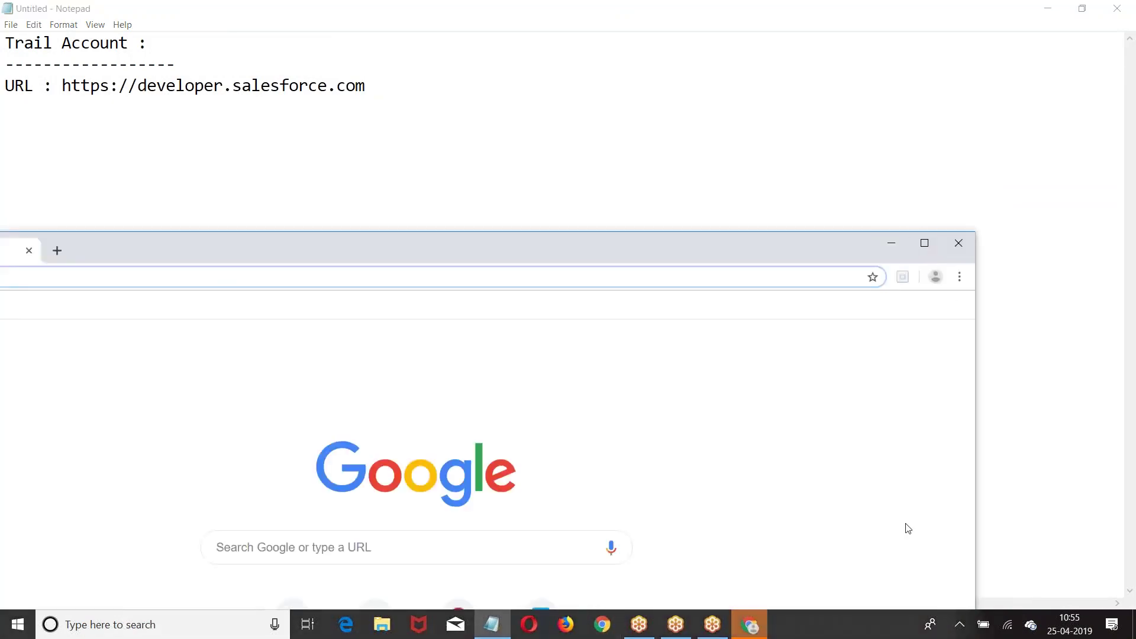
Step: Start connecting to the CC@Capital Wi-Fi network from the tray
click(1008, 627)
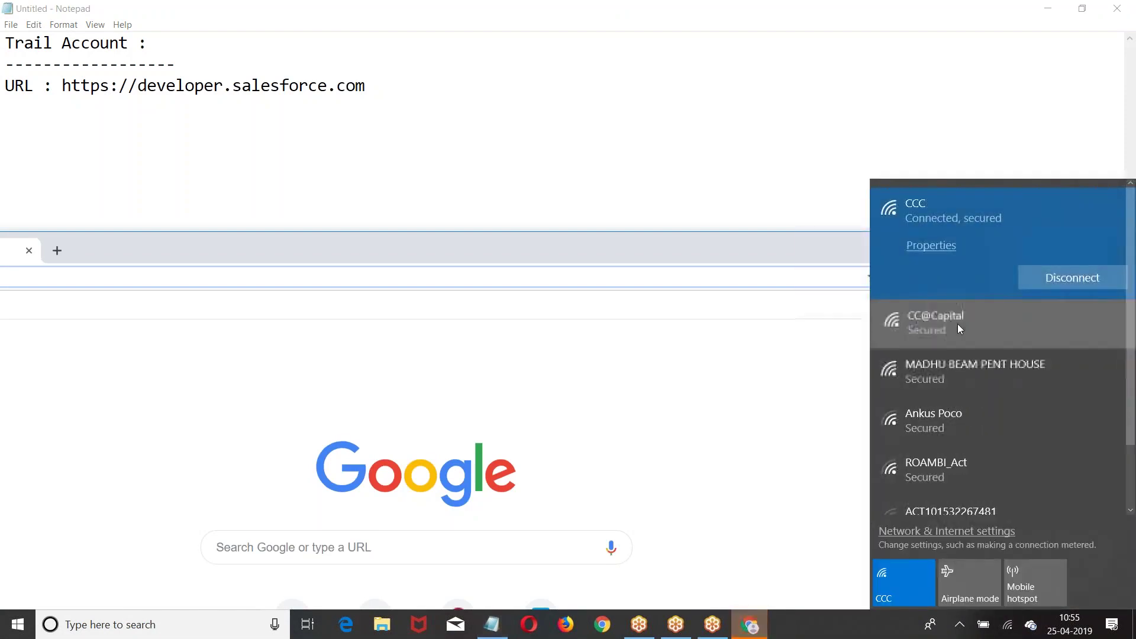
click(957, 324)
click(1078, 326)
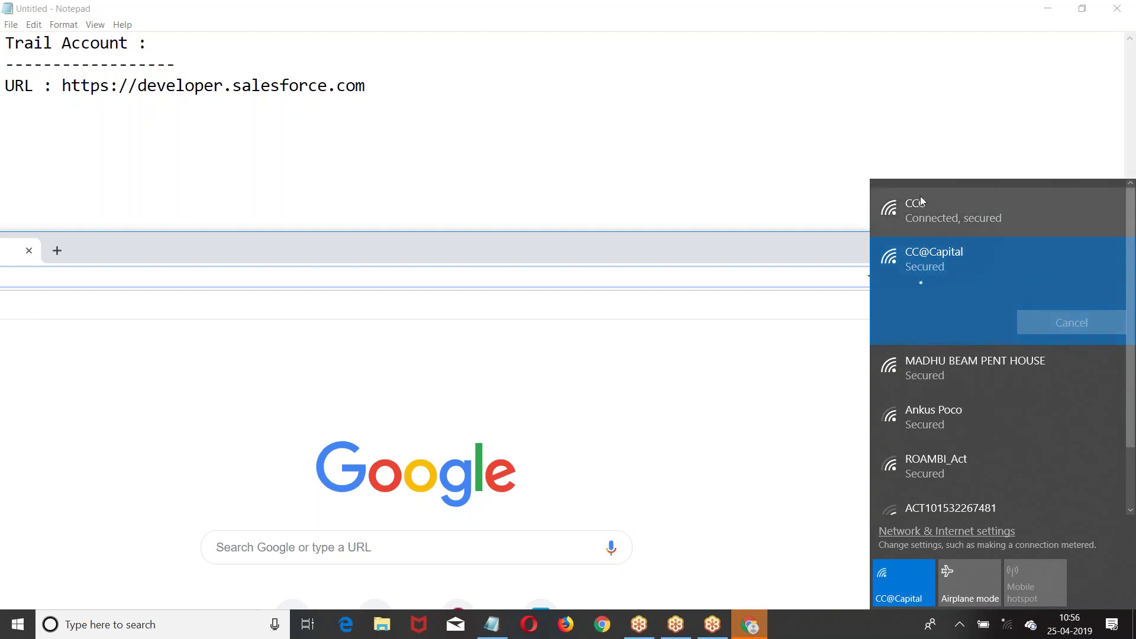
click(644, 121)
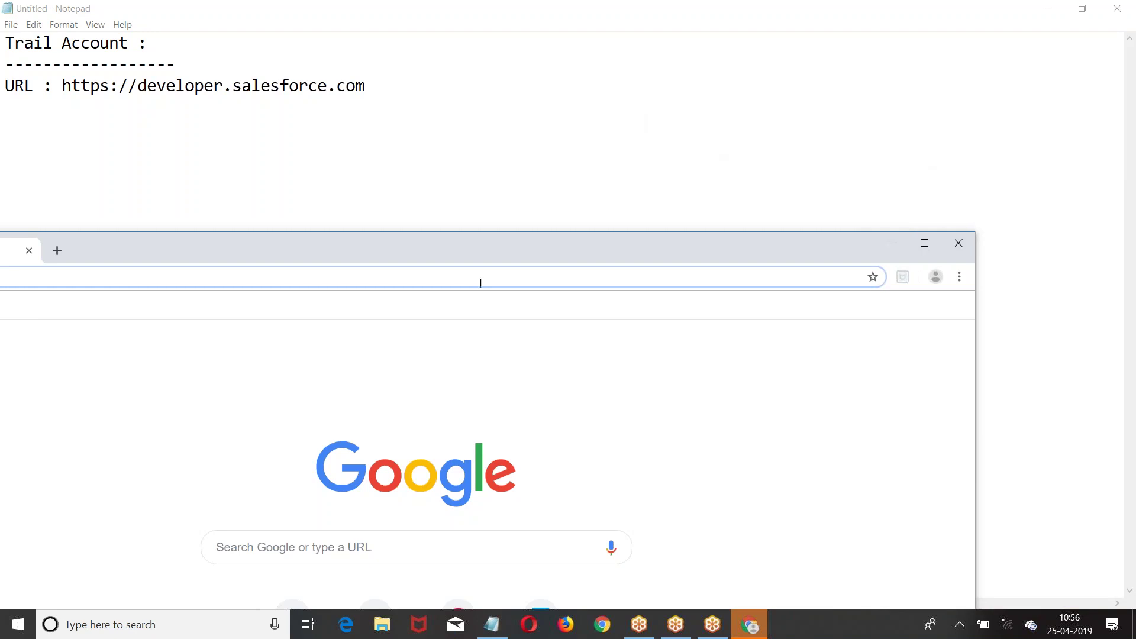
Step: Maximize the new Chrome window on its New Tab page
click(925, 245)
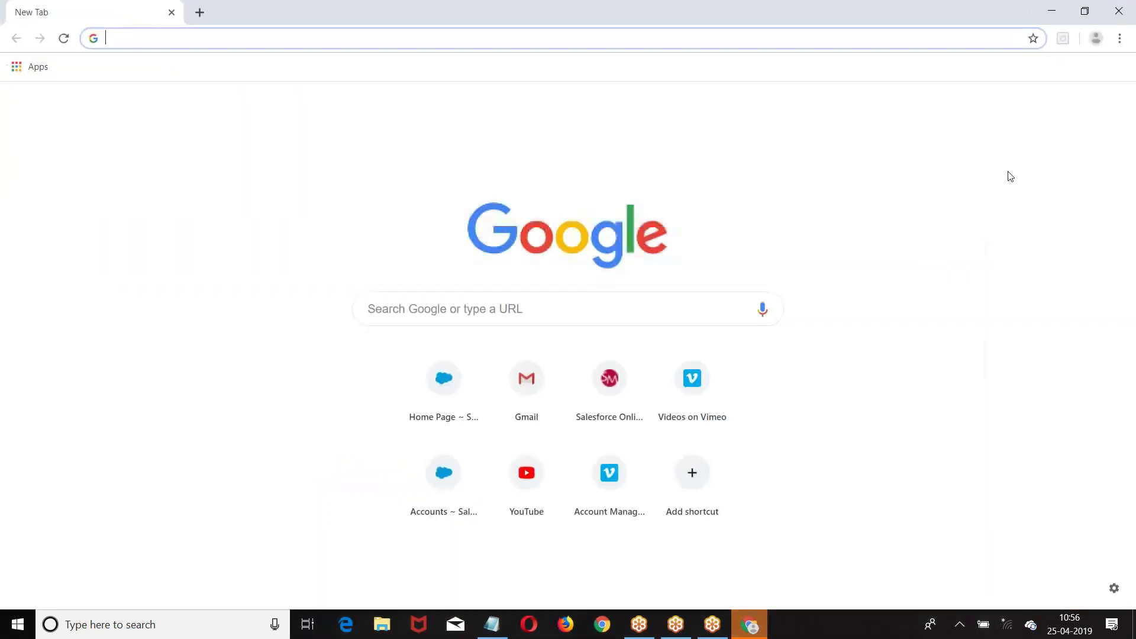
click(1121, 41)
click(1006, 624)
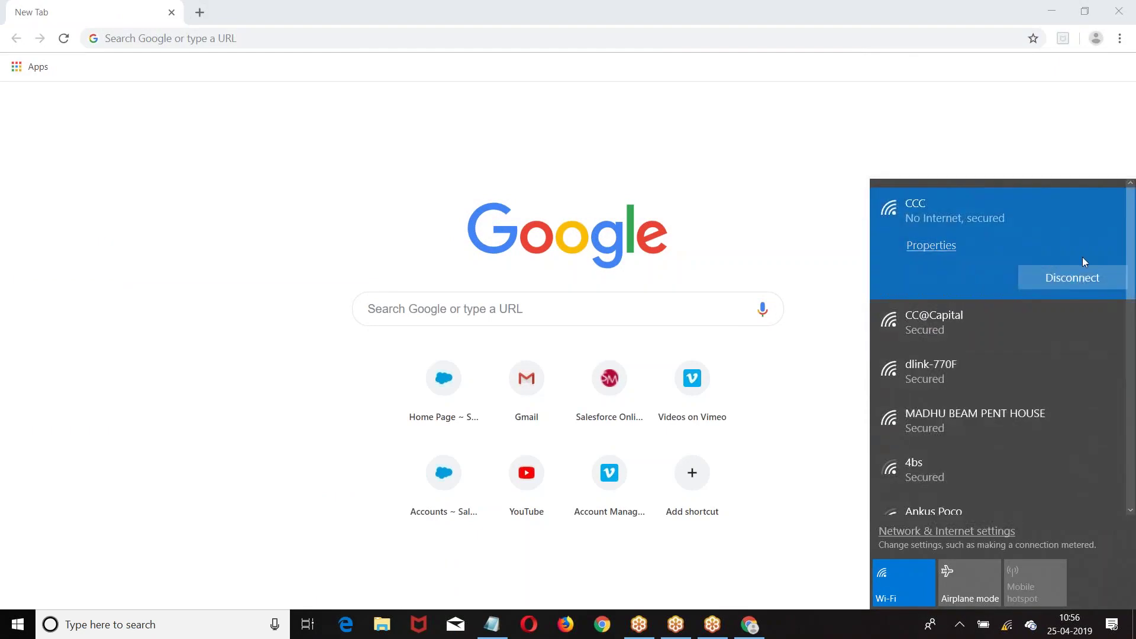
Step: Retry and cancel the CC@Capital connection, then switch to the CCC Wi-Fi network
click(946, 331)
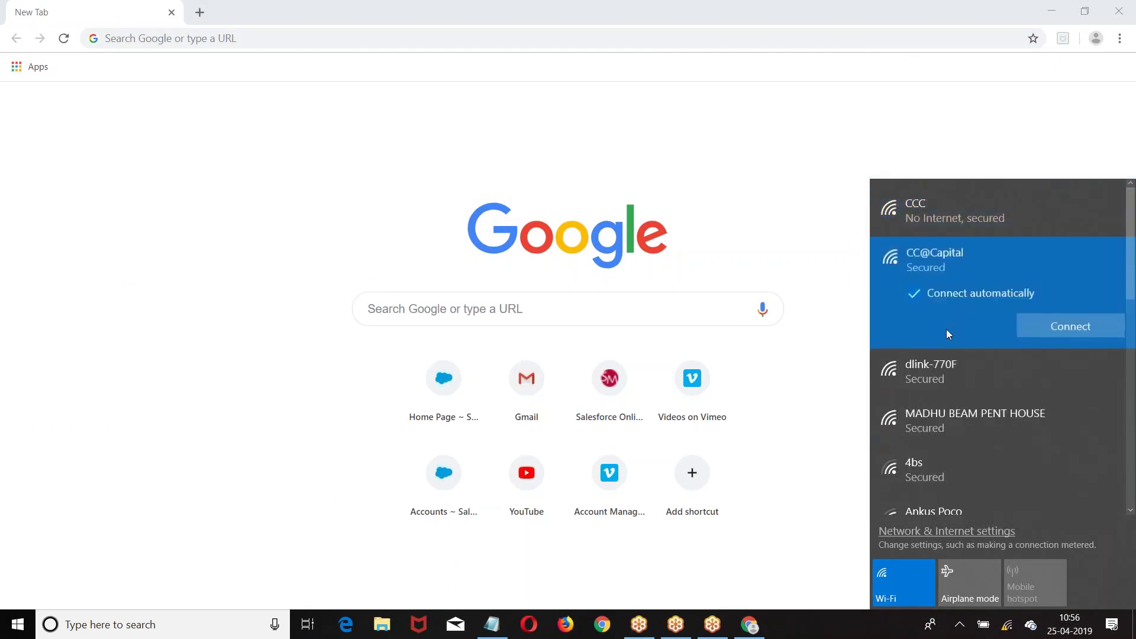
click(1068, 331)
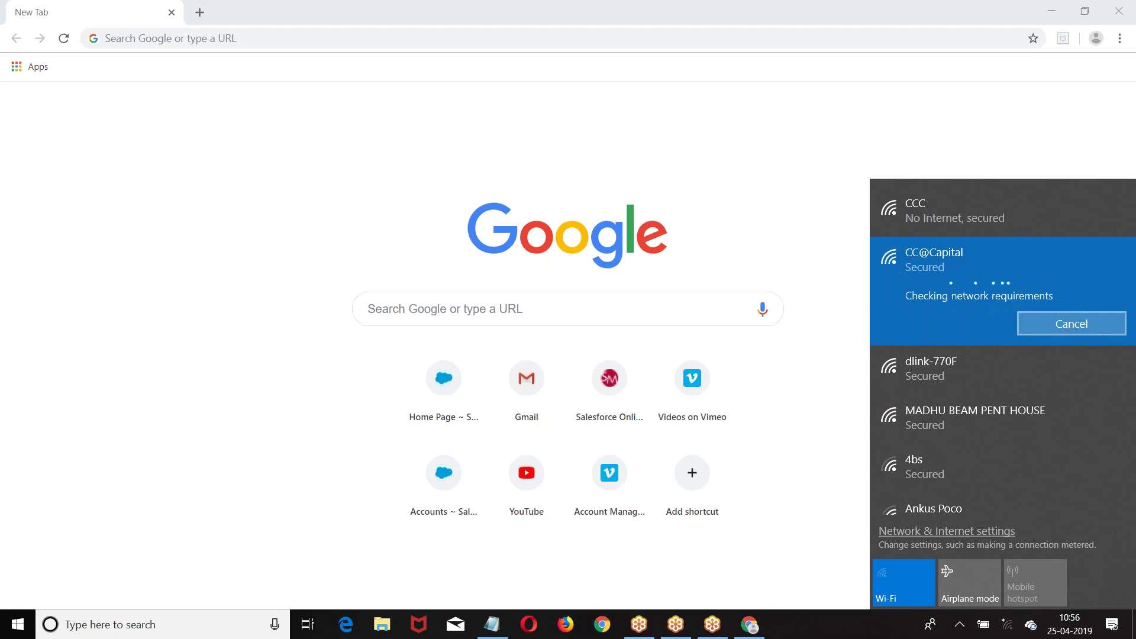
click(1071, 324)
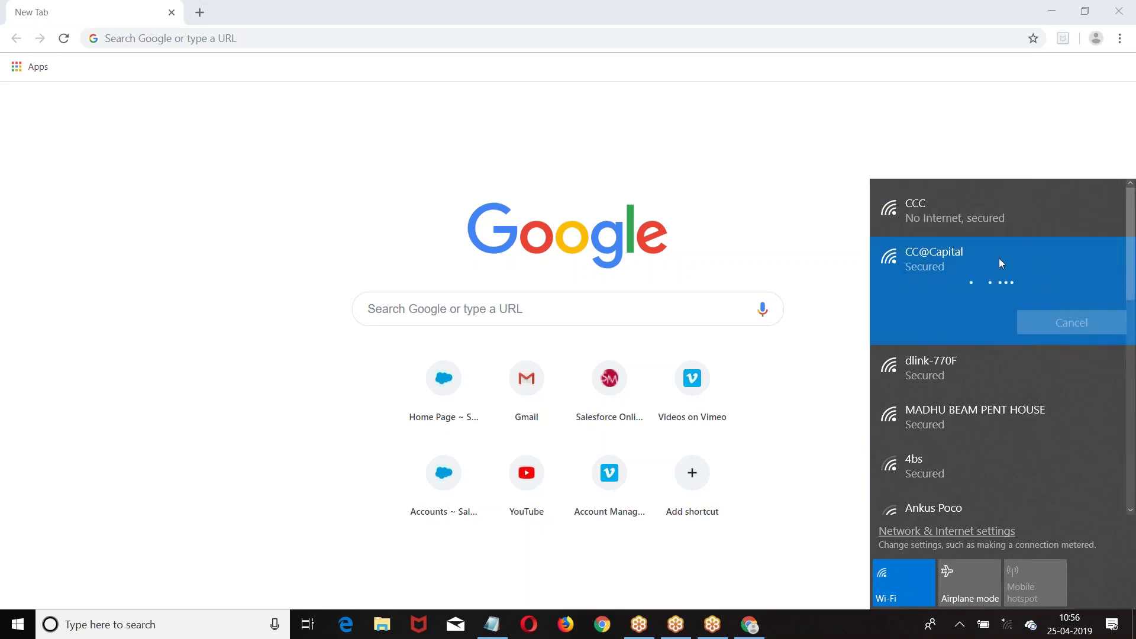
click(971, 222)
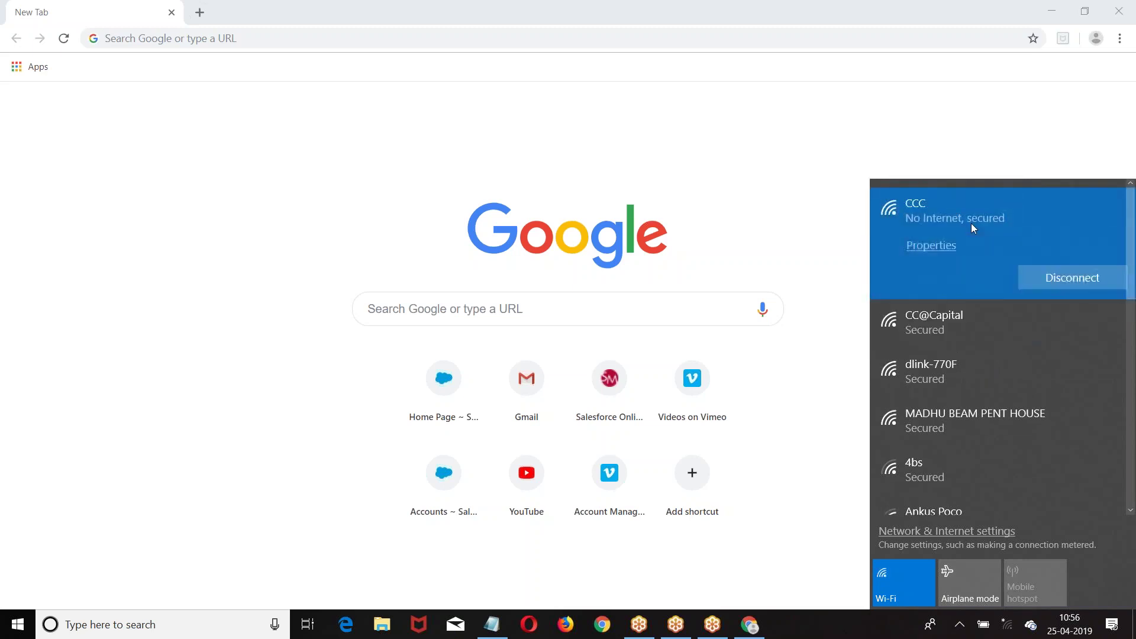
click(733, 195)
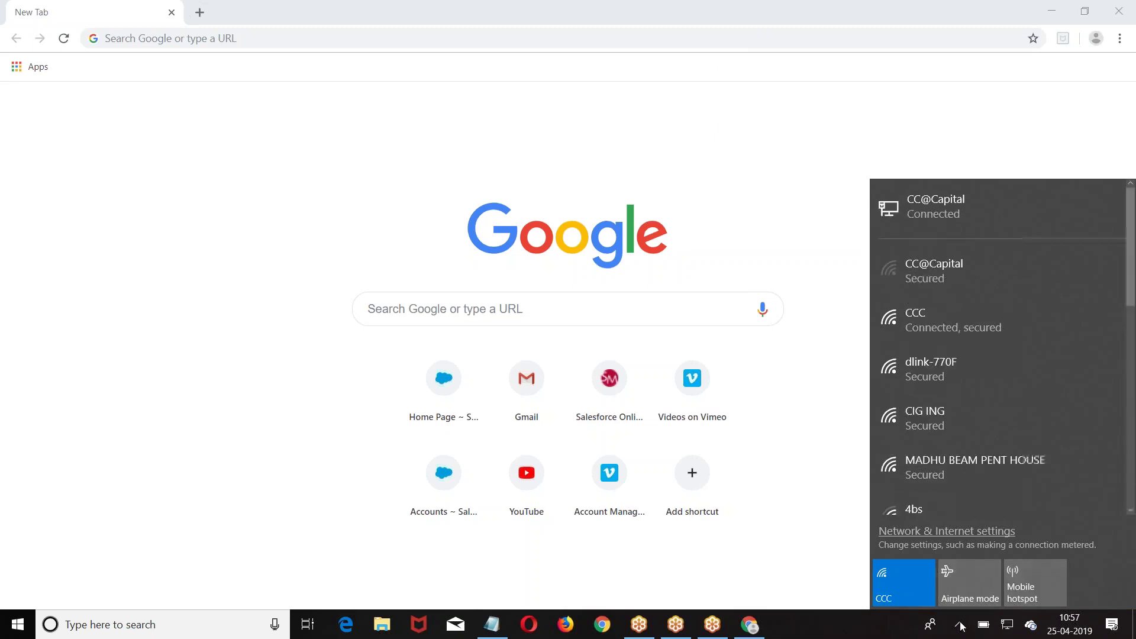
Step: Begin entering the developer site address in the regular Chrome window
click(333, 34)
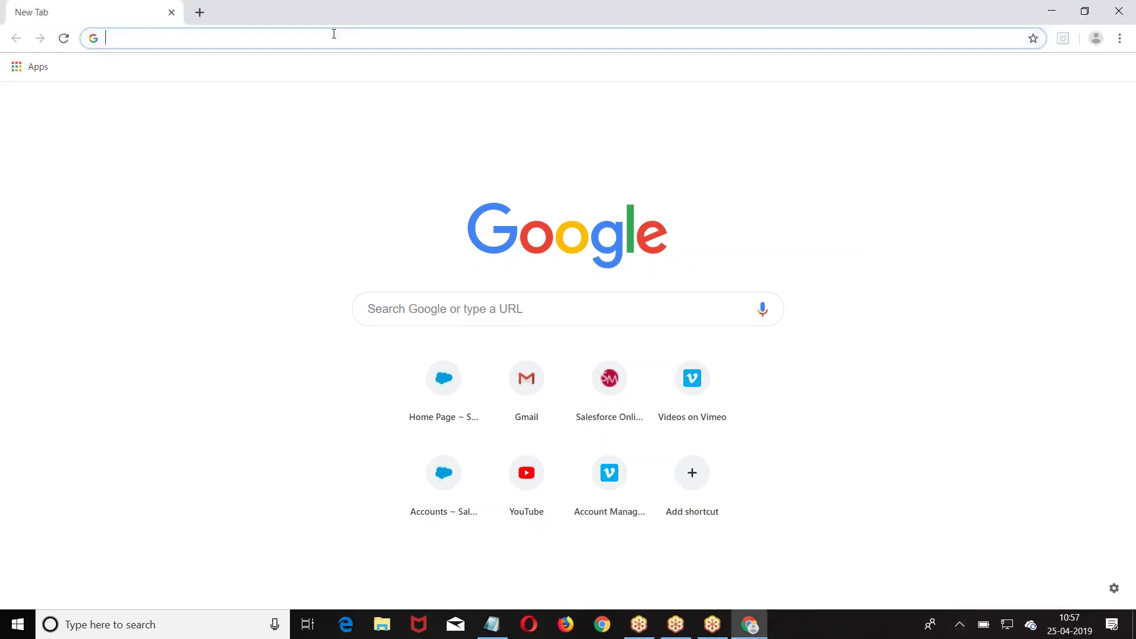
click(294, 35)
text(developer.saelsforce.com)
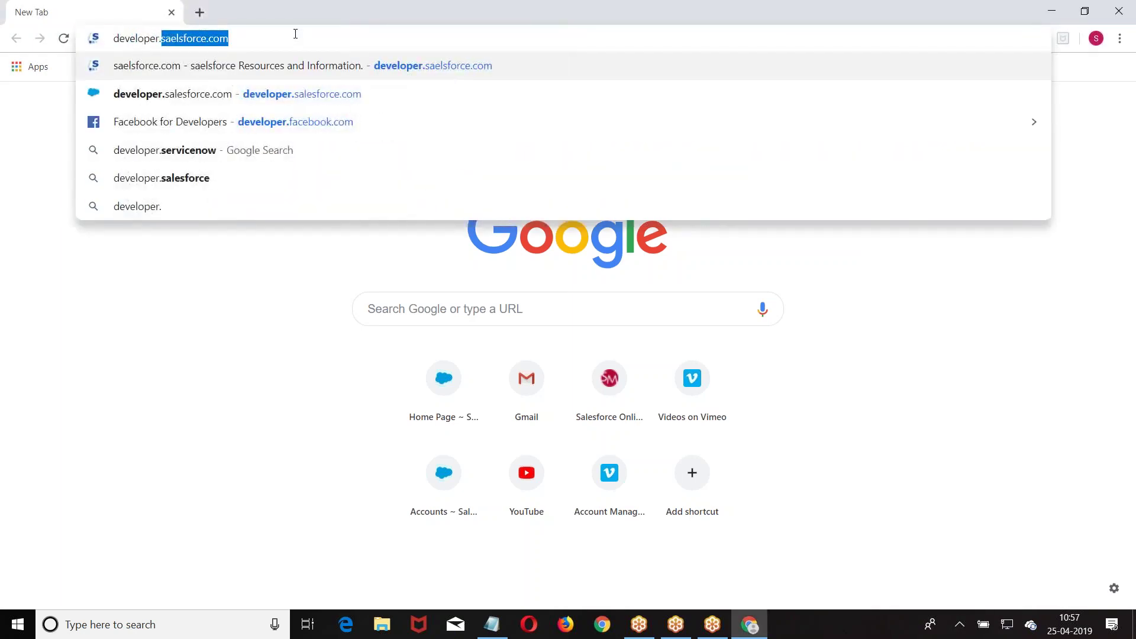
click(251, 37)
click(717, 122)
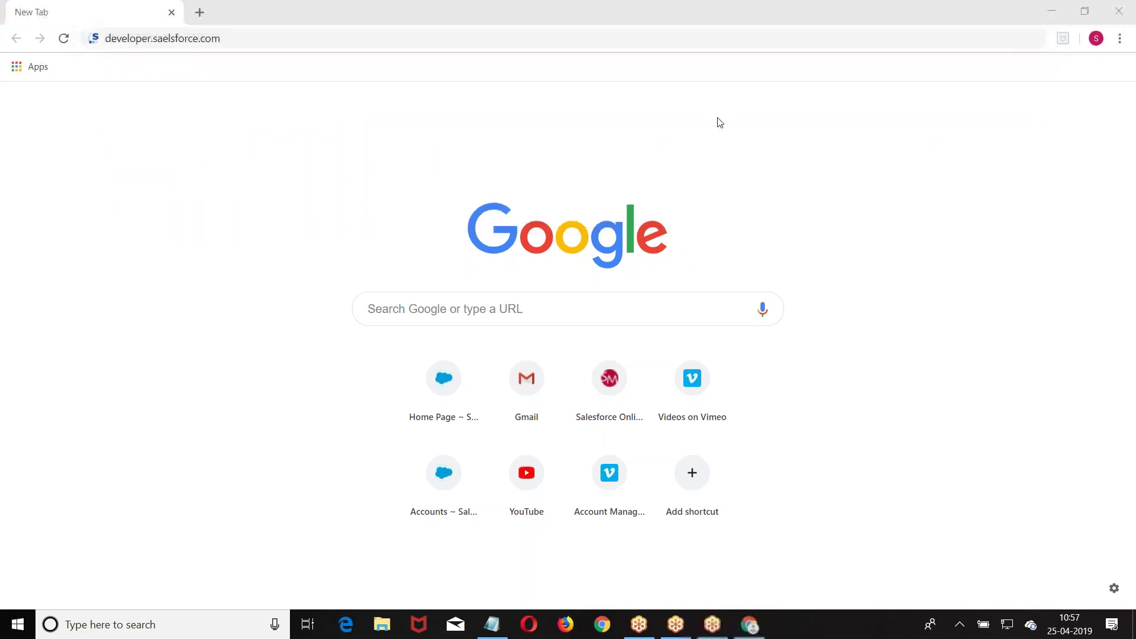
Step: Load developer.salesforce.com in a new incognito window and open its signup page
click(1119, 38)
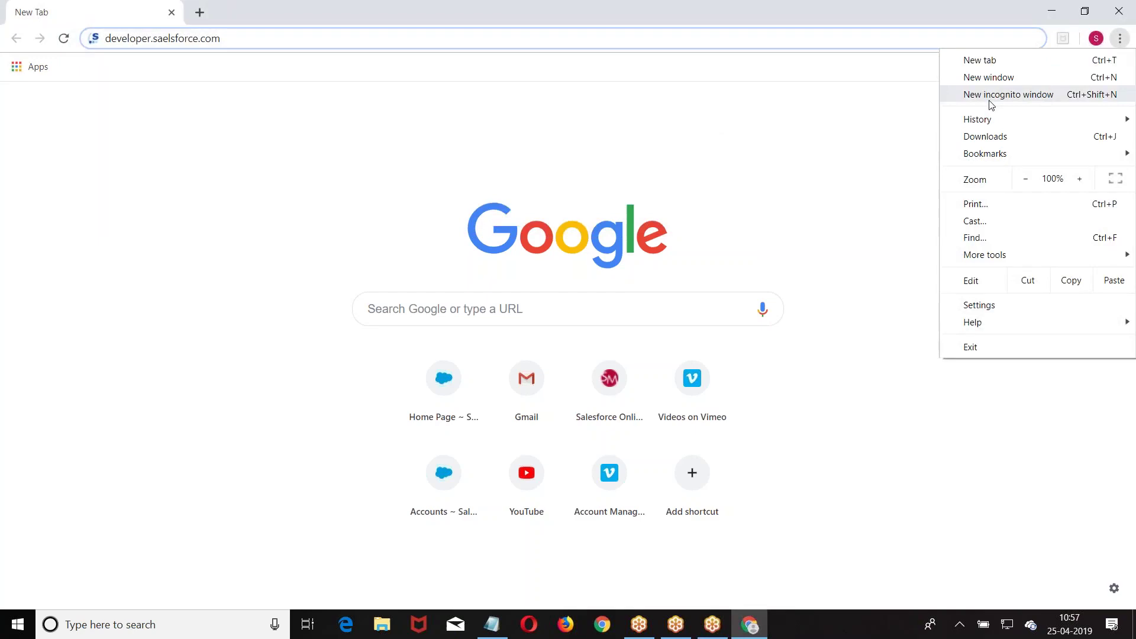
click(992, 104)
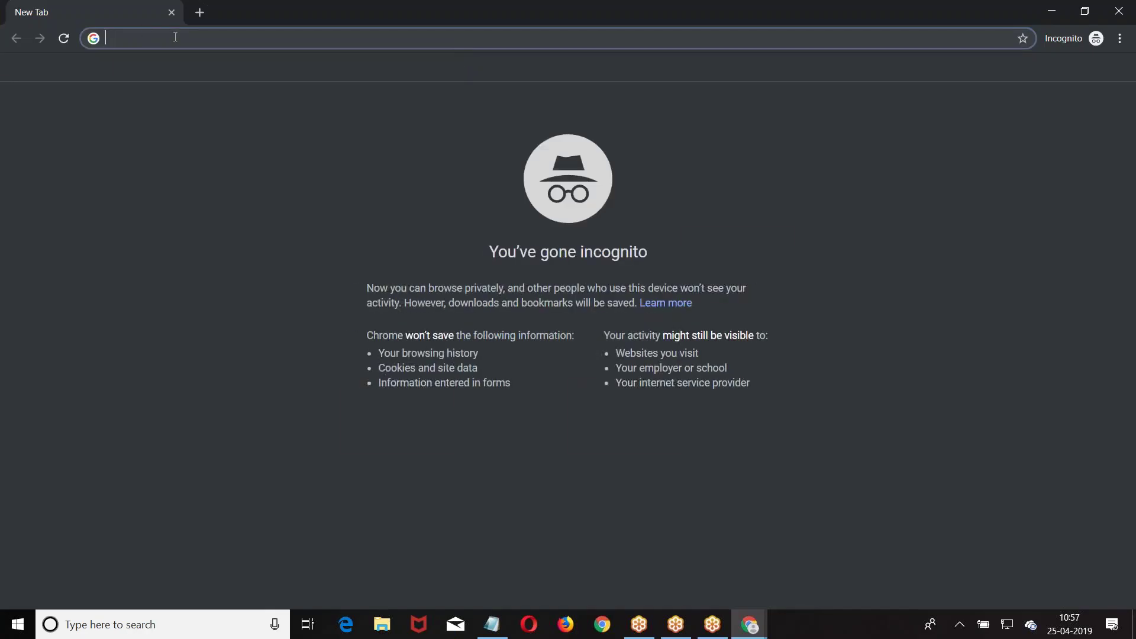
text(ld)
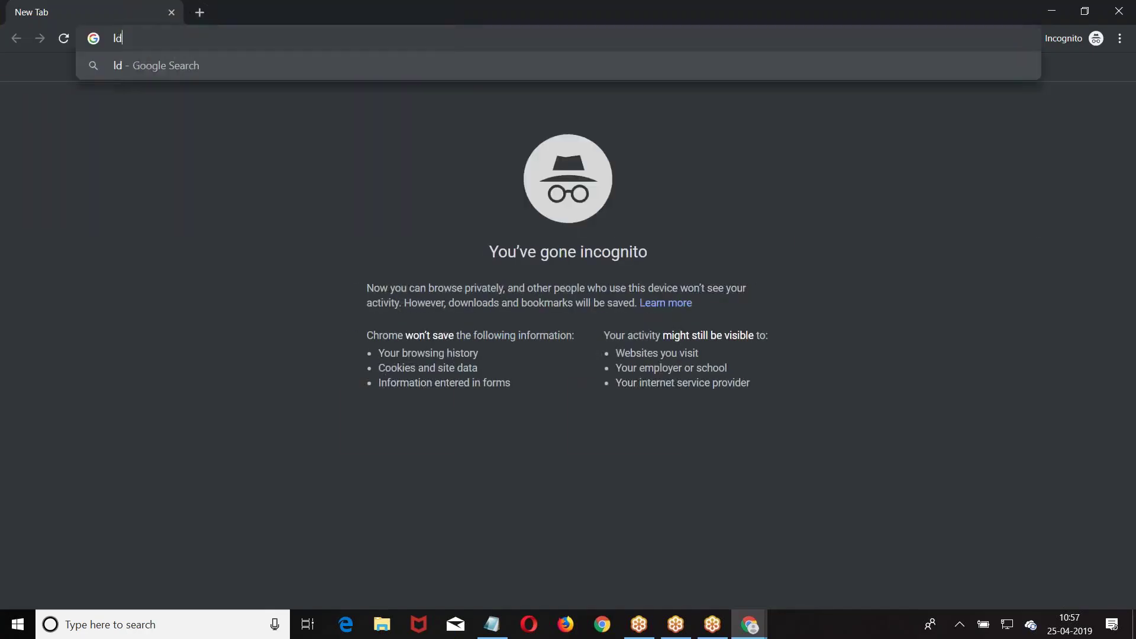
key(BackSpace)
key(BackSpace)
text(developer.)
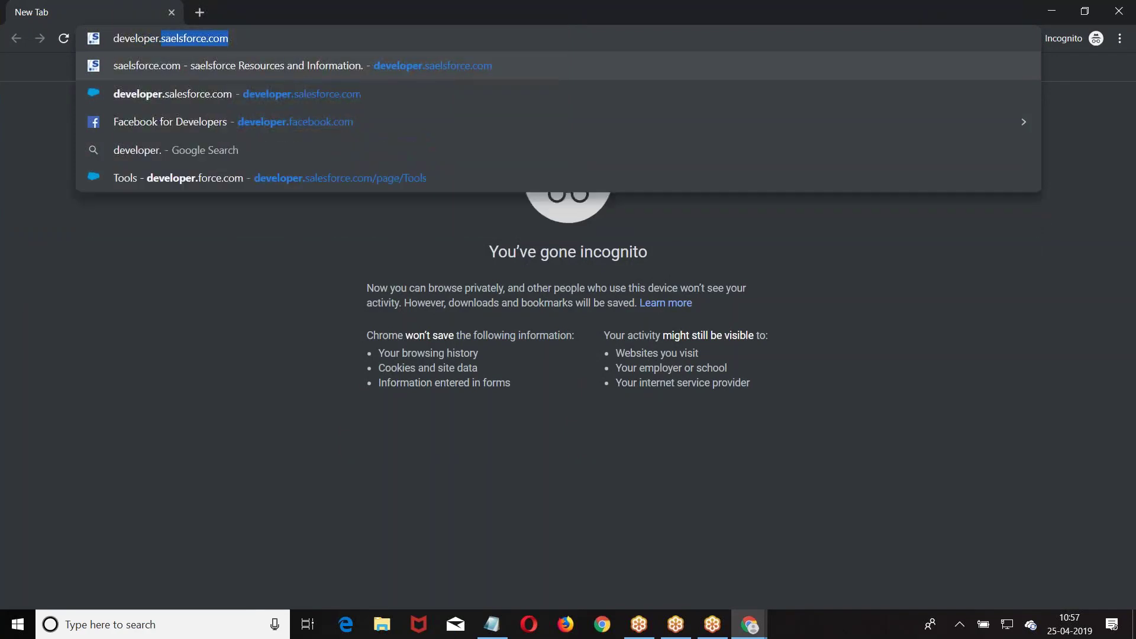
text(salesforce)
key(Return)
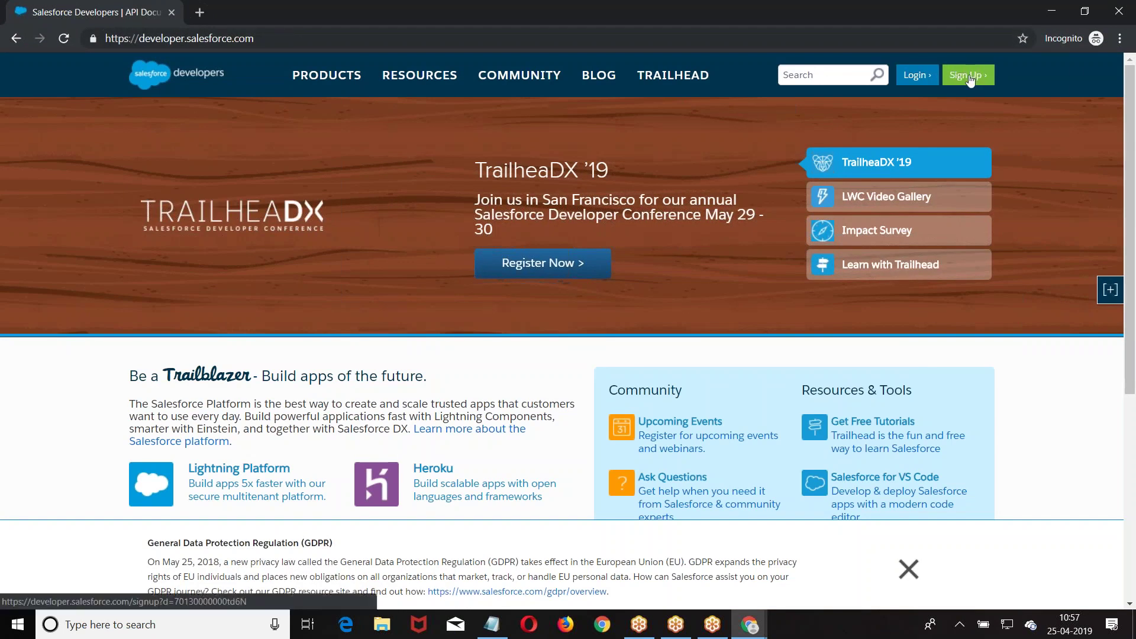
click(968, 77)
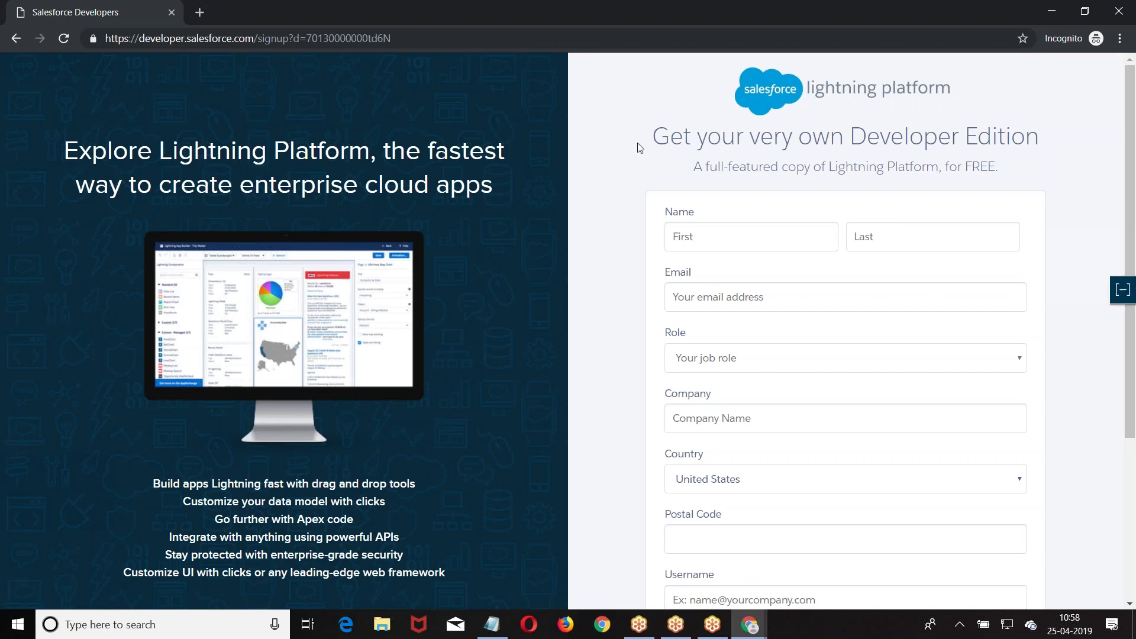
Step: Allow the McAfee prompt once and fill in first name, last name and e-mail
scroll(639, 145, down, 1)
click(726, 166)
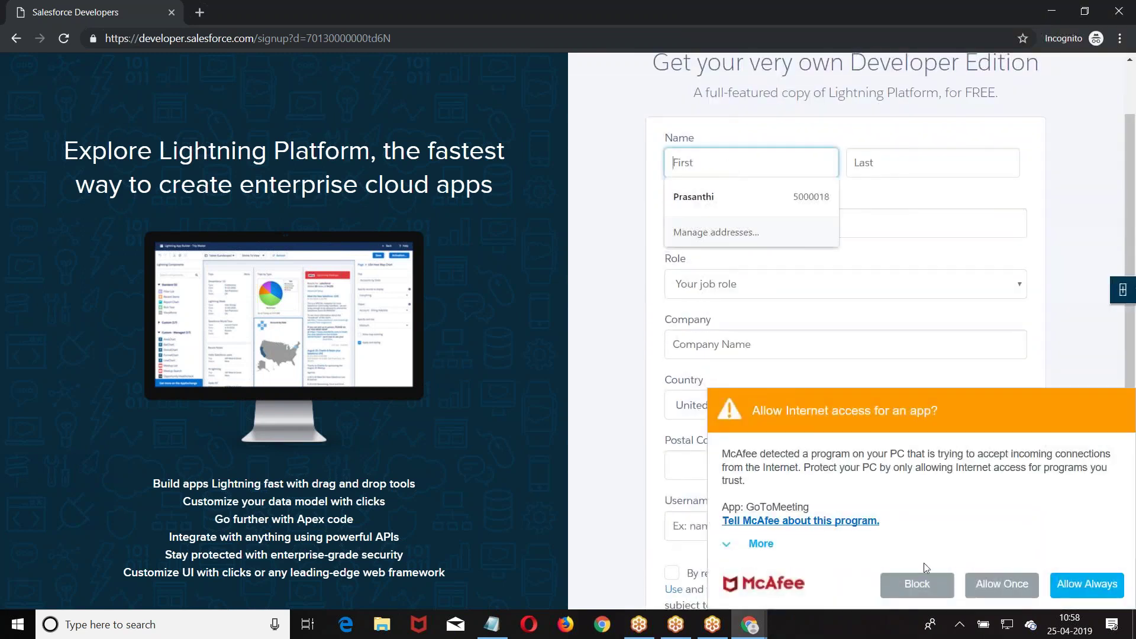
click(999, 586)
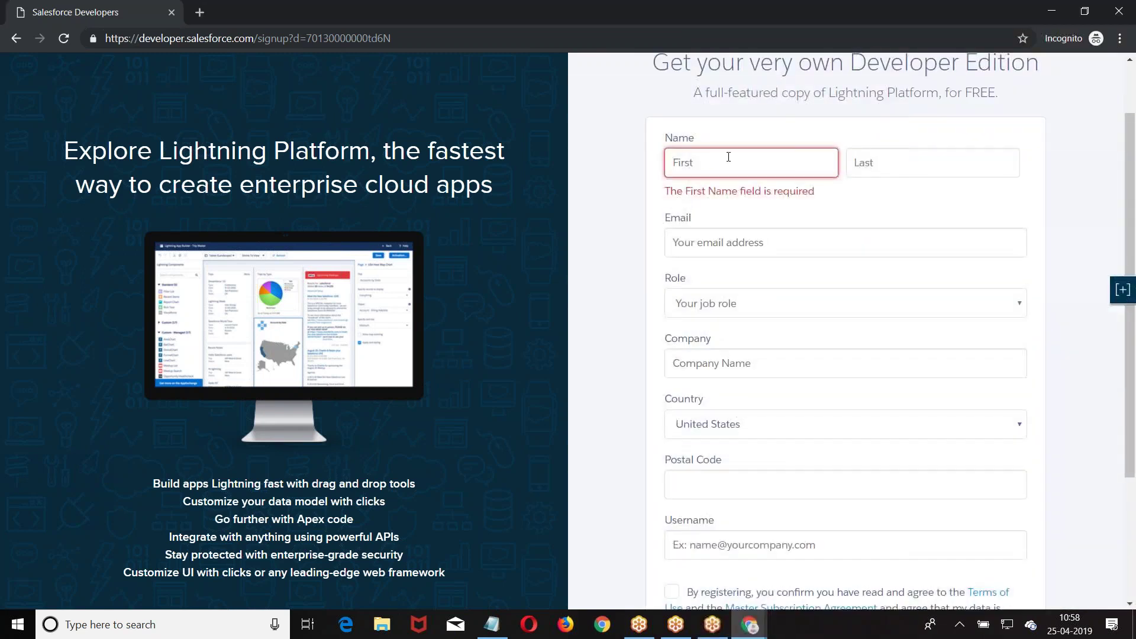
click(711, 162)
text(Satish)
key(Tab)
text(M)
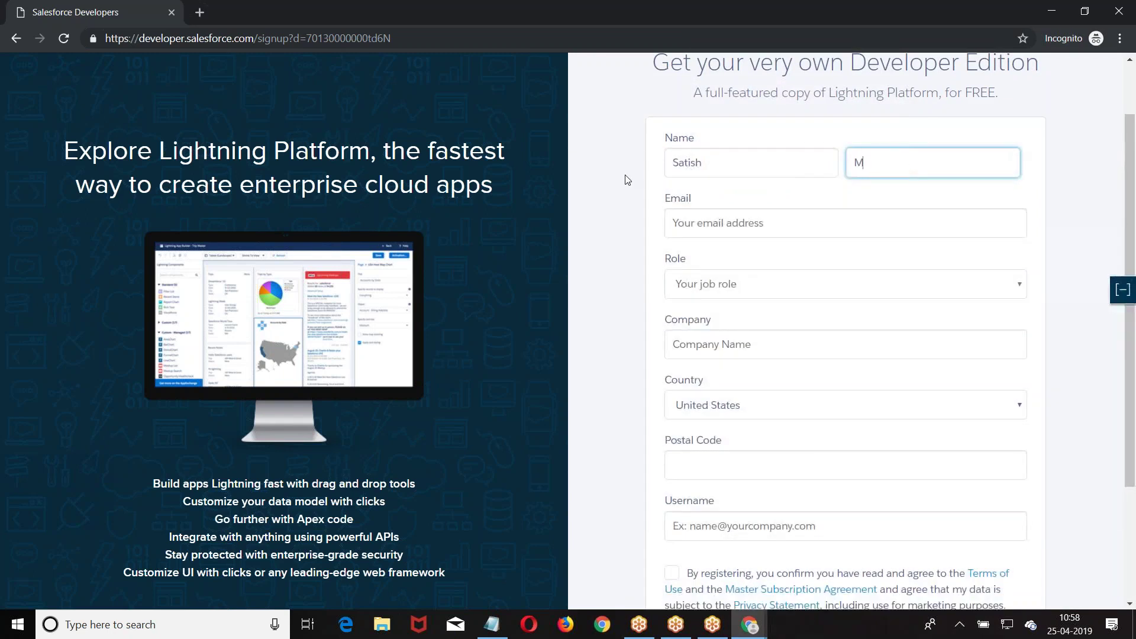
click(710, 222)
click(729, 256)
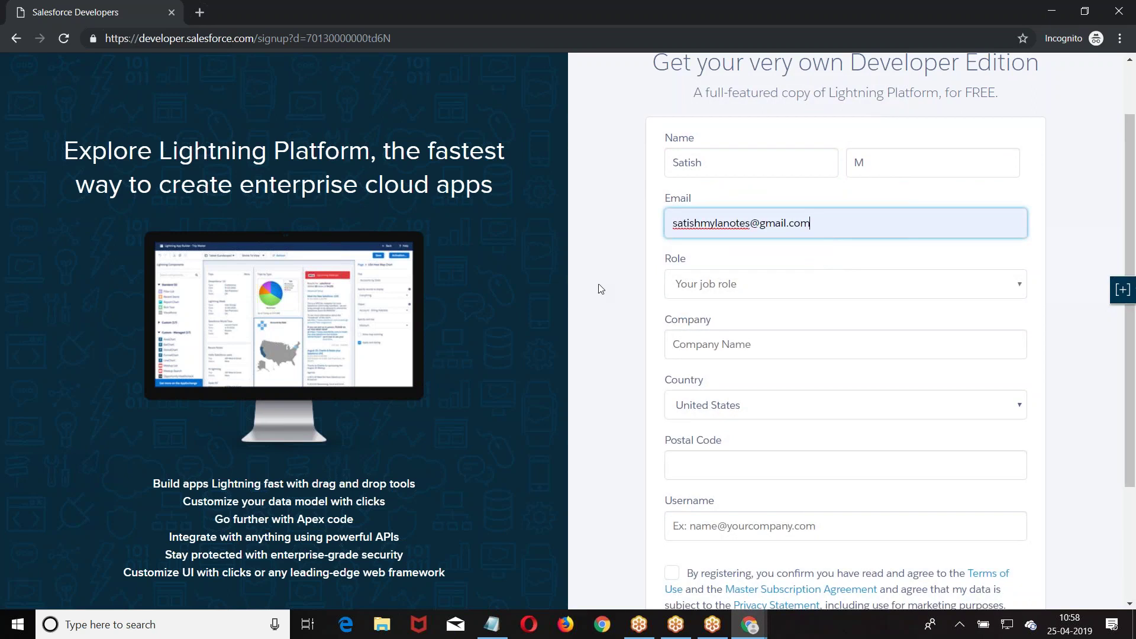
Step: Choose role Developer, enter company Testing and select country India
click(710, 284)
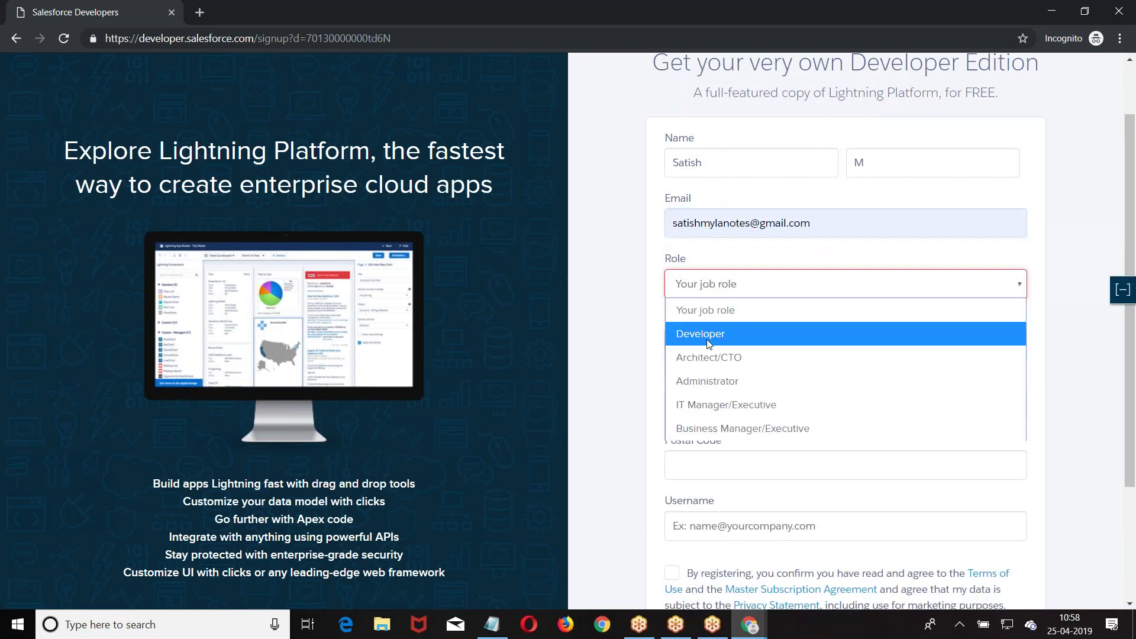
click(709, 333)
key(Tab)
scroll(807, 271, down, 1)
text(Testing)
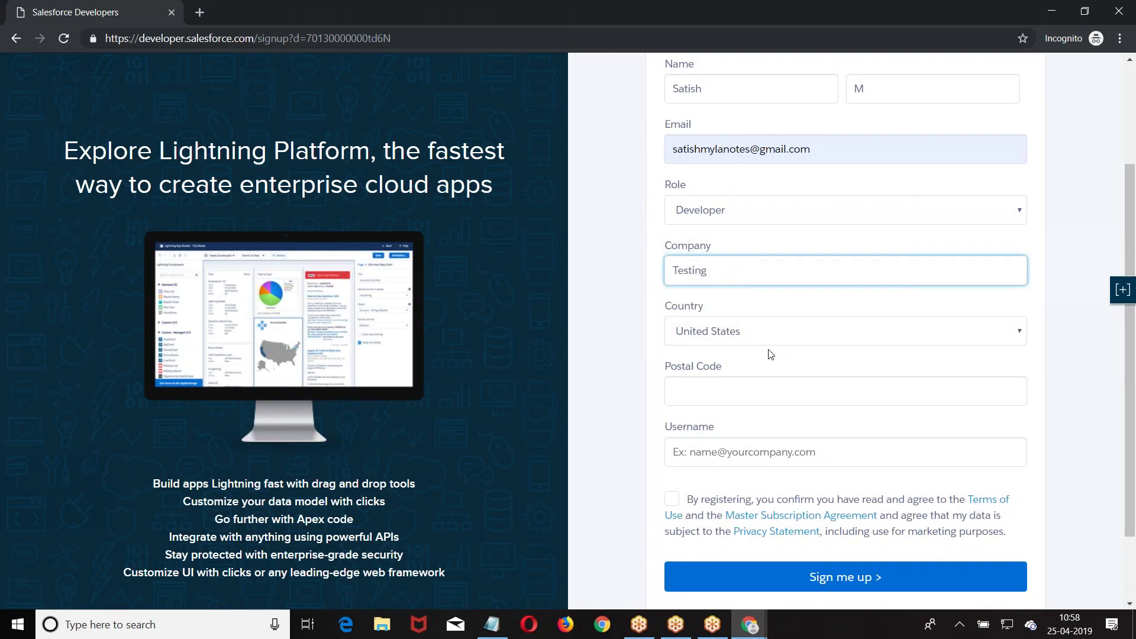
click(751, 338)
text(in)
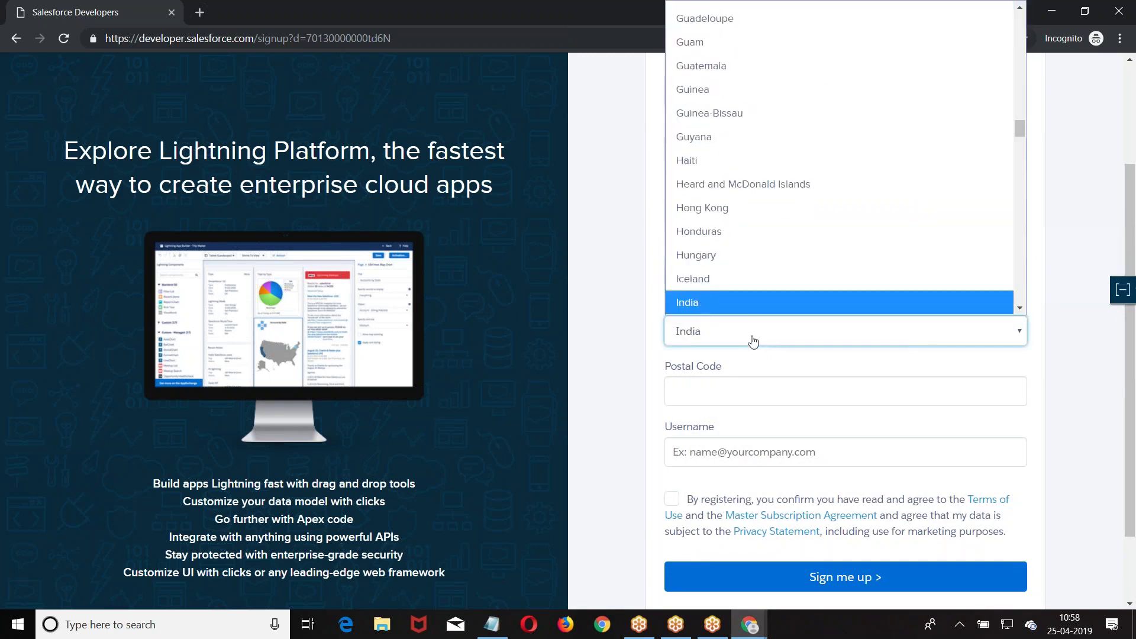
scroll(731, 310, down, 1)
click(696, 262)
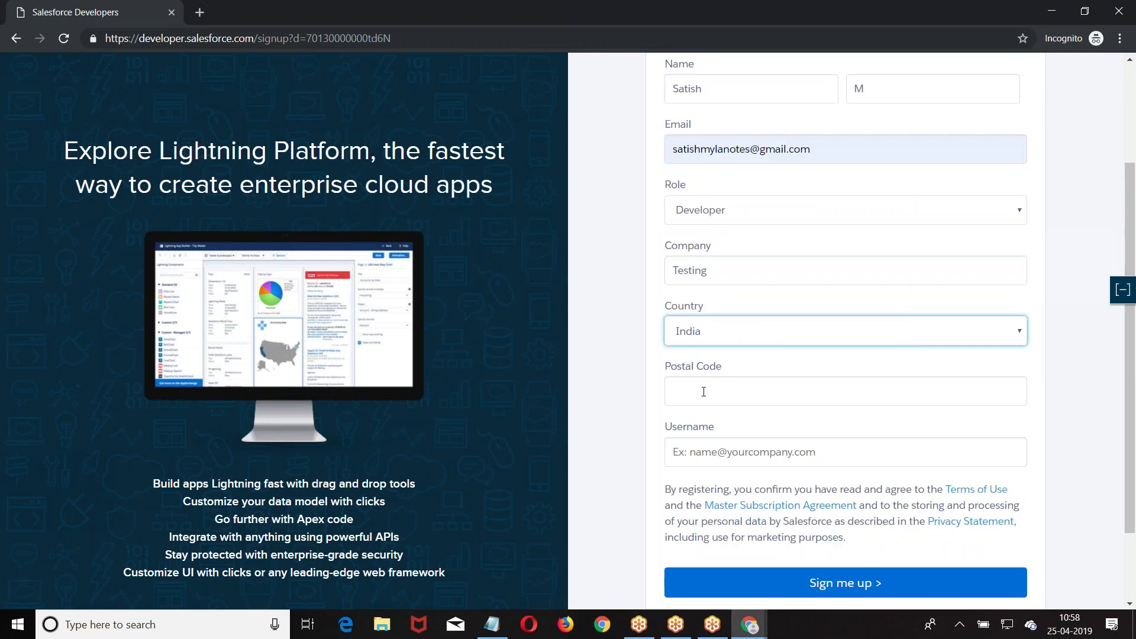
Step: Enter the postal code and an e-mail-style username, then submit the signup form
click(703, 392)
text(5000)
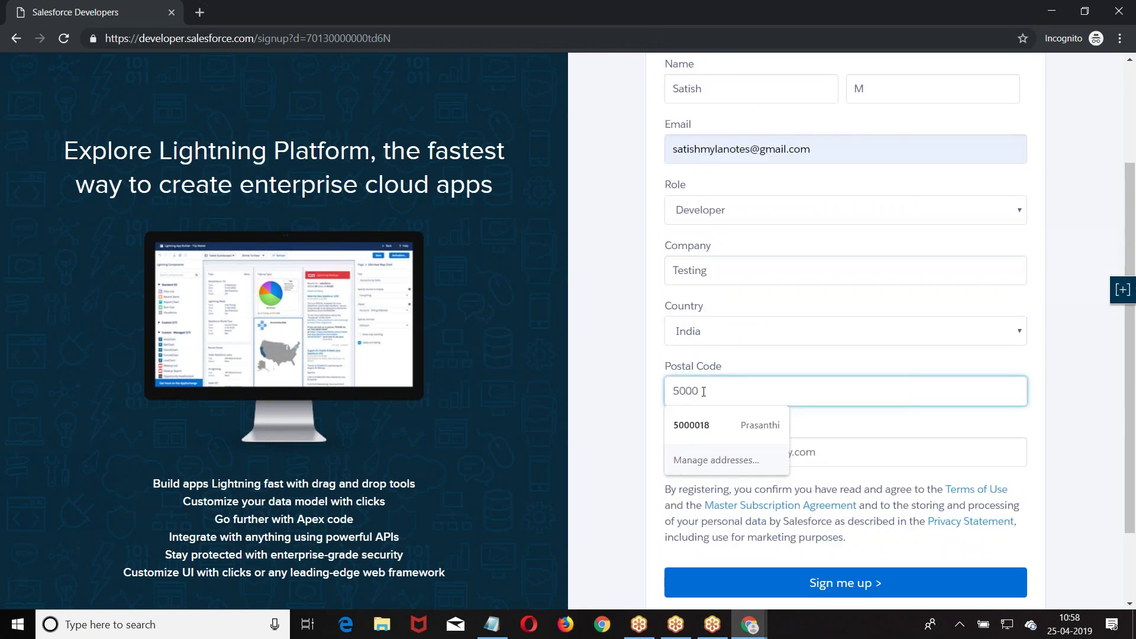
text(18)
click(699, 453)
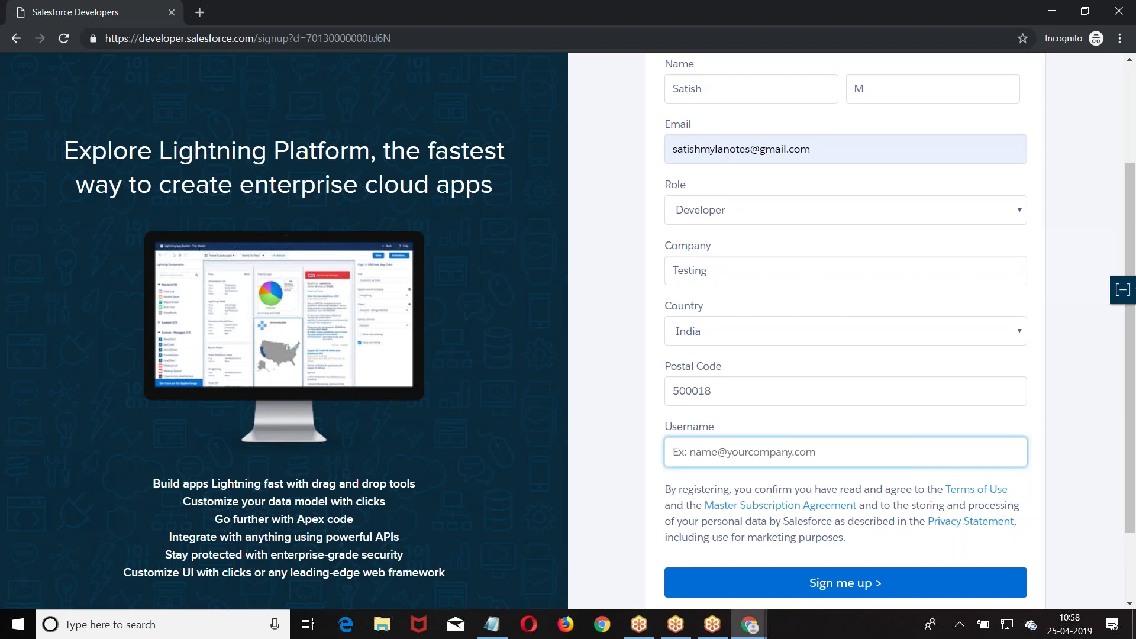
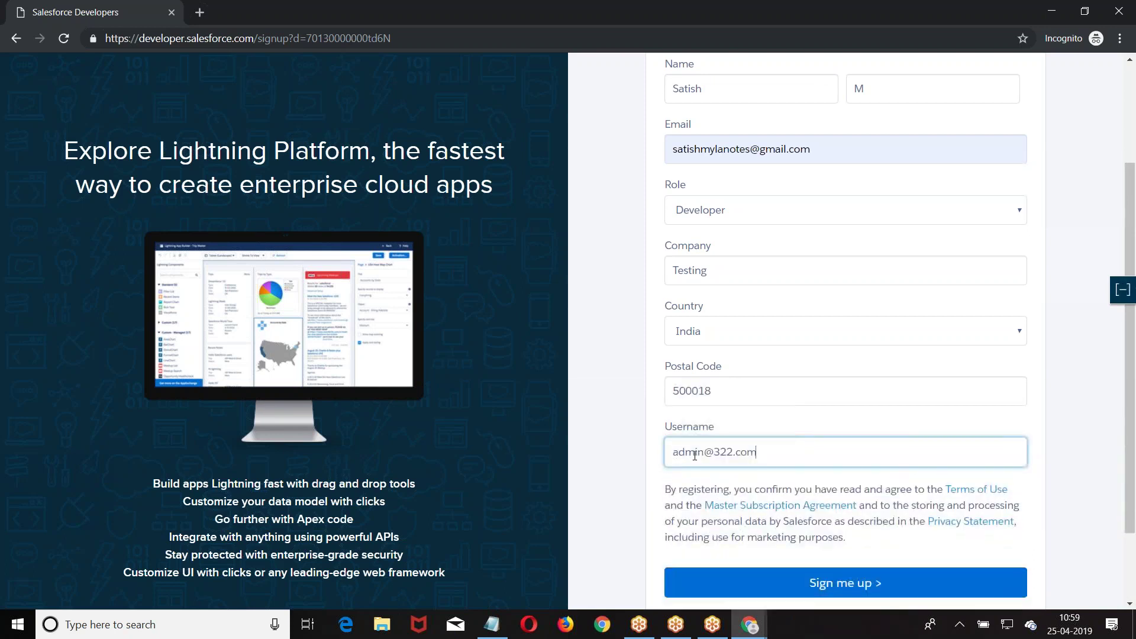
scroll(718, 243, down, 2)
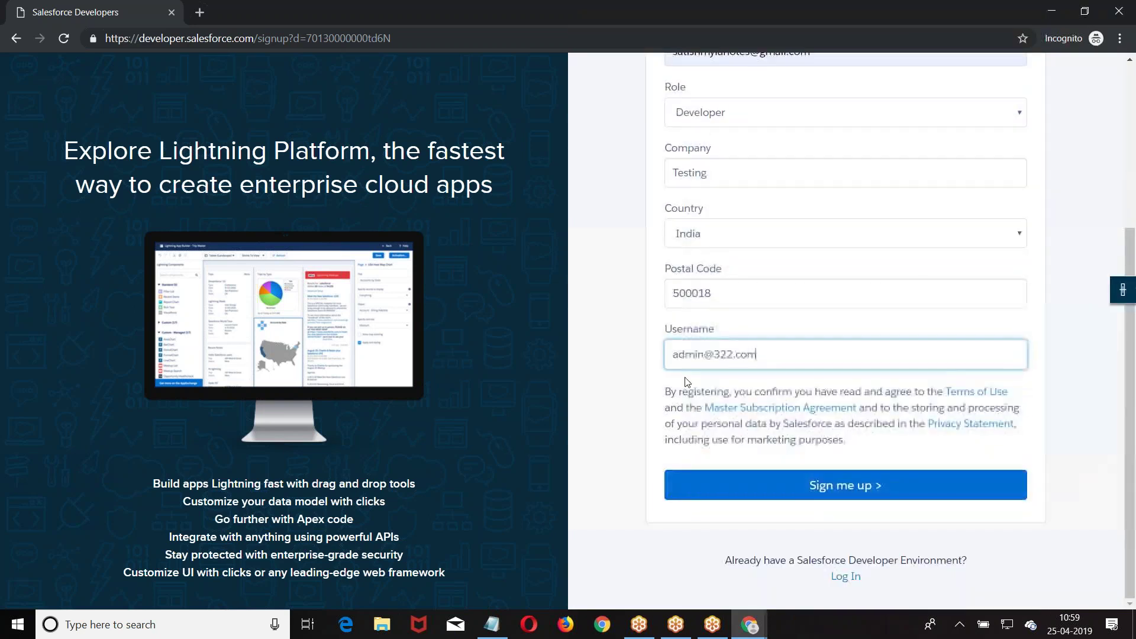
drag(675, 354, 771, 353)
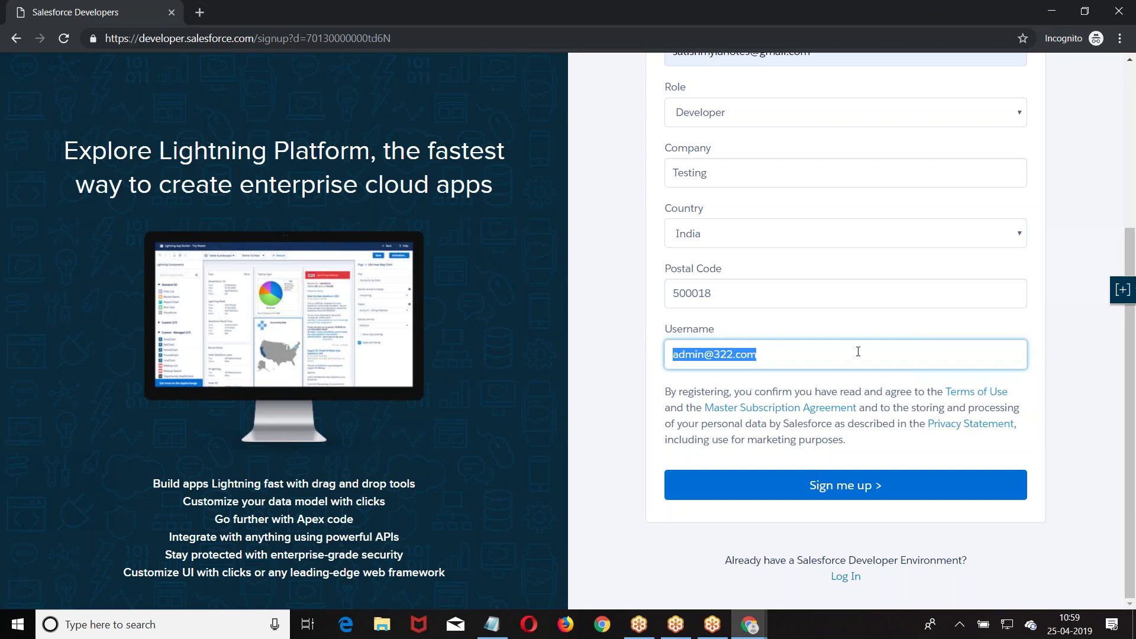
click(680, 361)
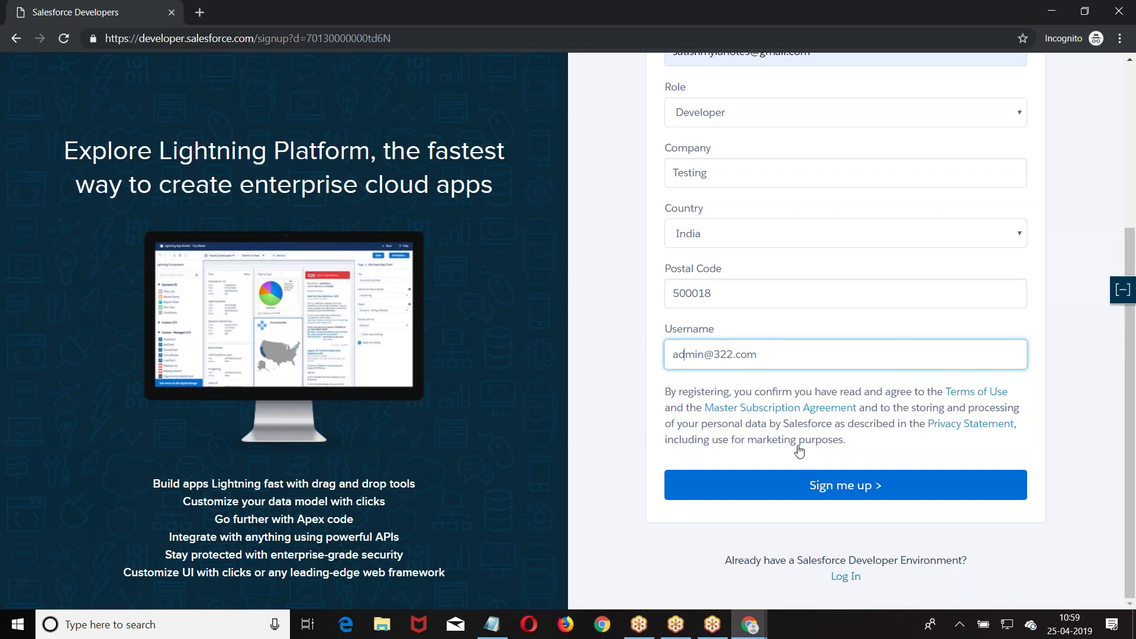
click(814, 495)
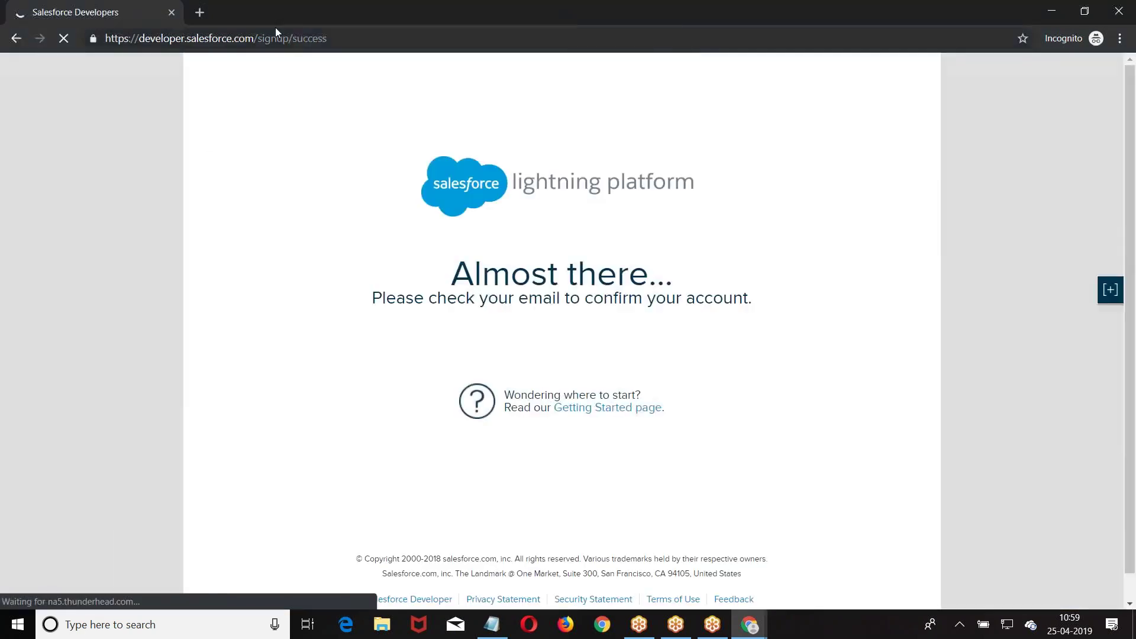
Step: Open Gmail in a new tab and close the leftover empty tab
mouse_move(763, 629)
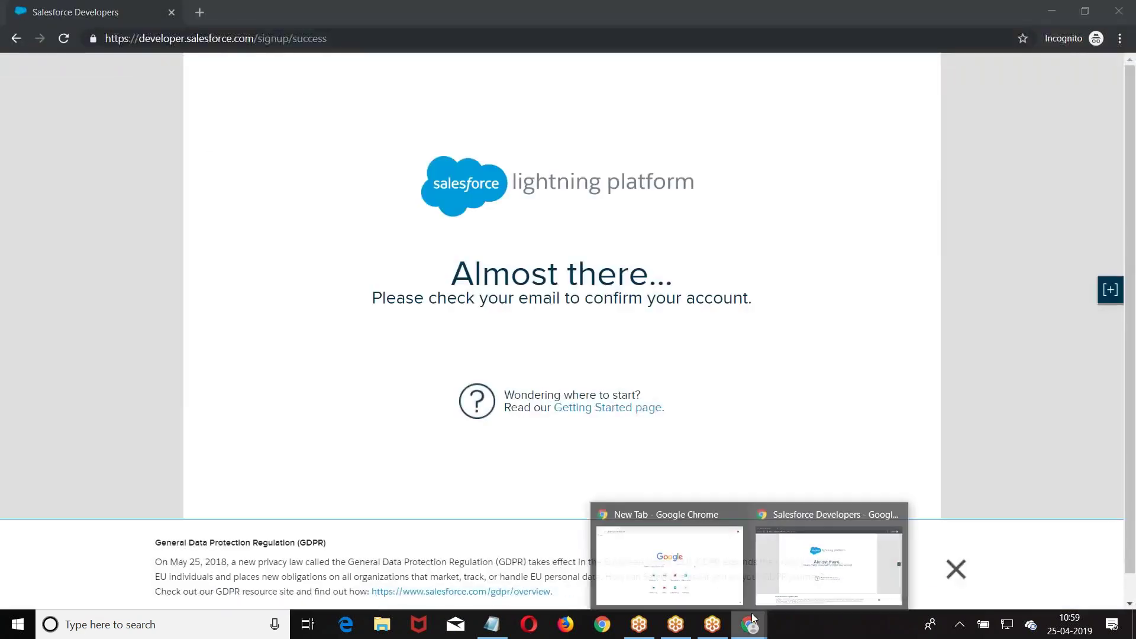
click(689, 562)
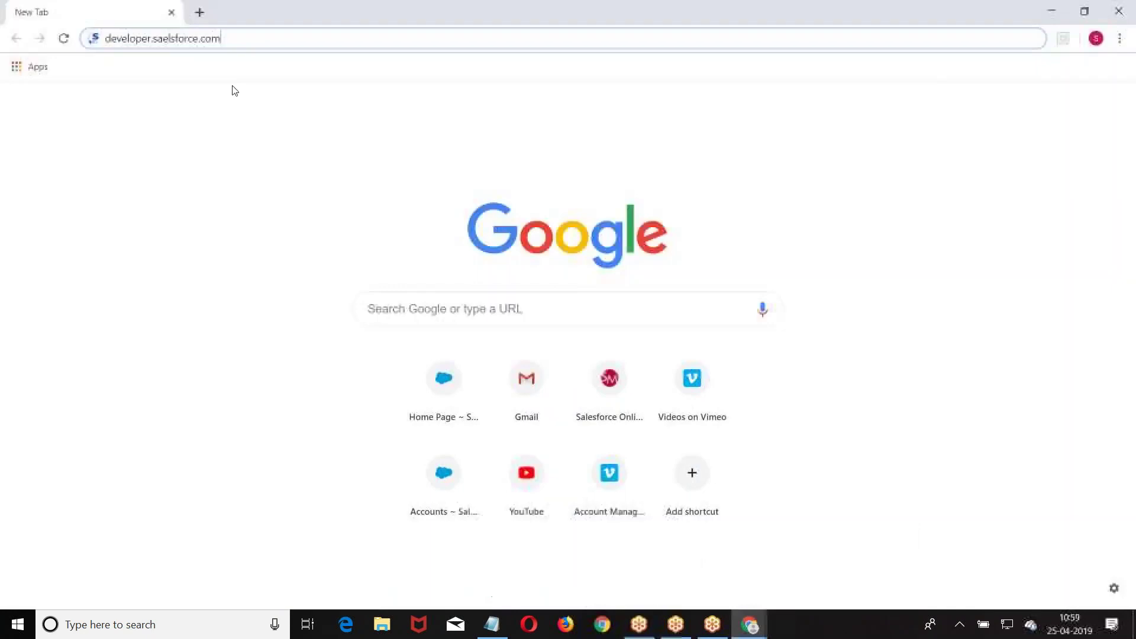
click(200, 13)
text(gmail)
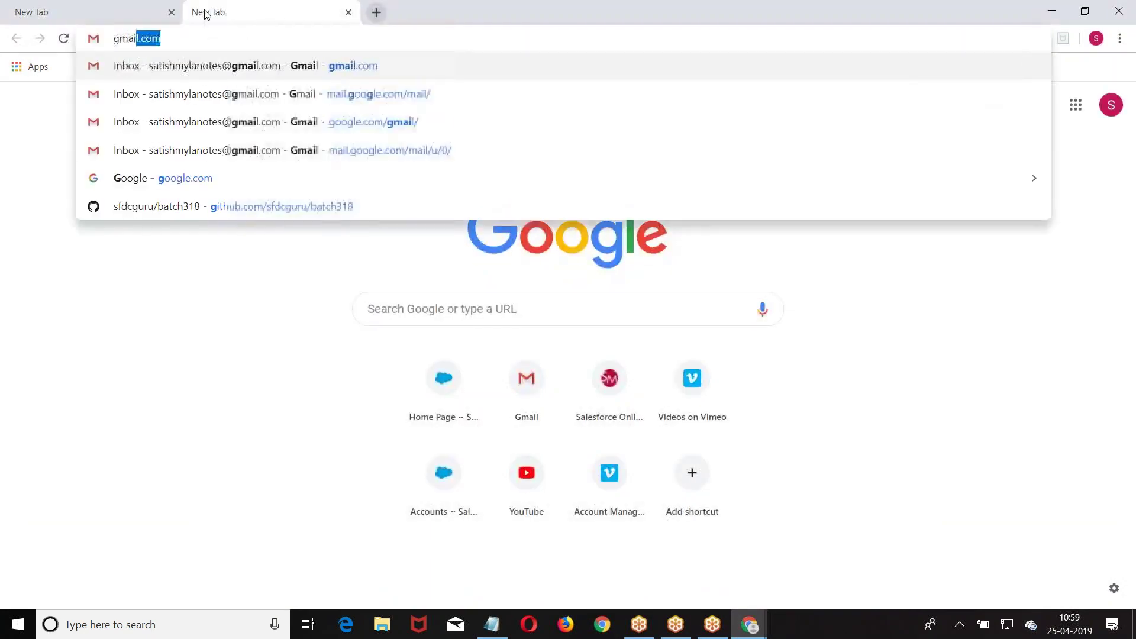
key(Return)
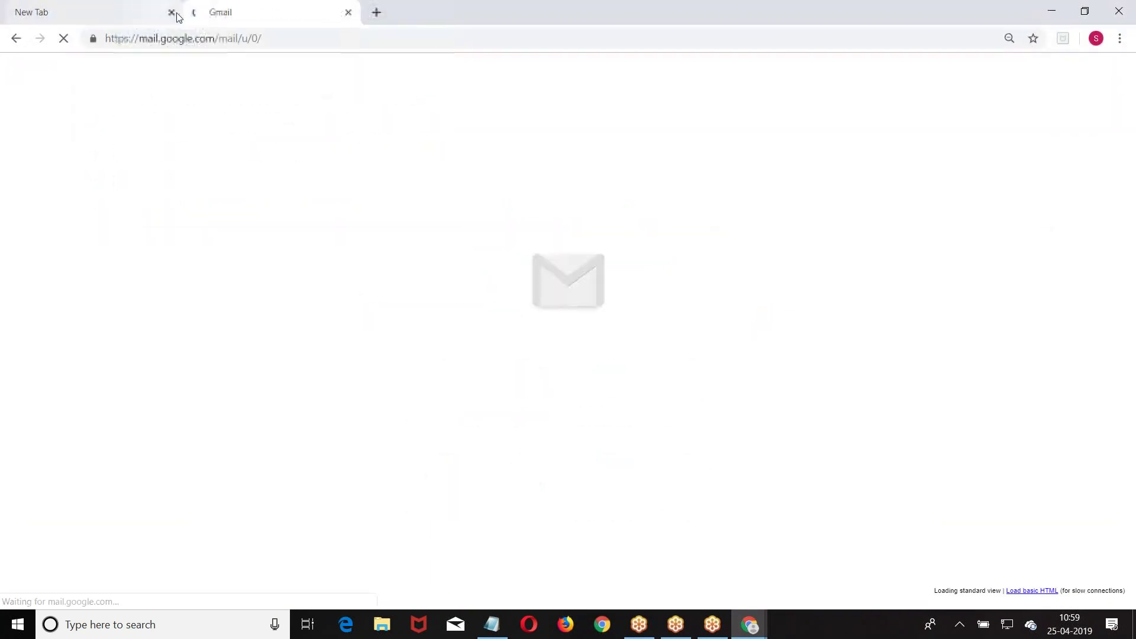
click(172, 13)
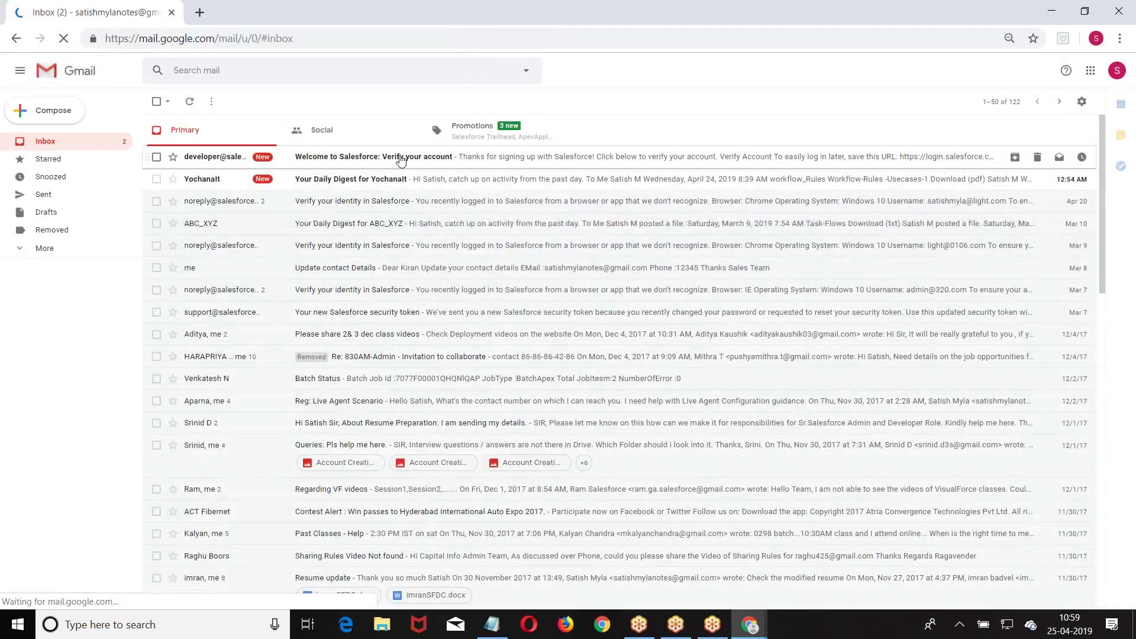
Step: Open the Salesforce welcome email at 100% zoom and follow its verification link
click(353, 160)
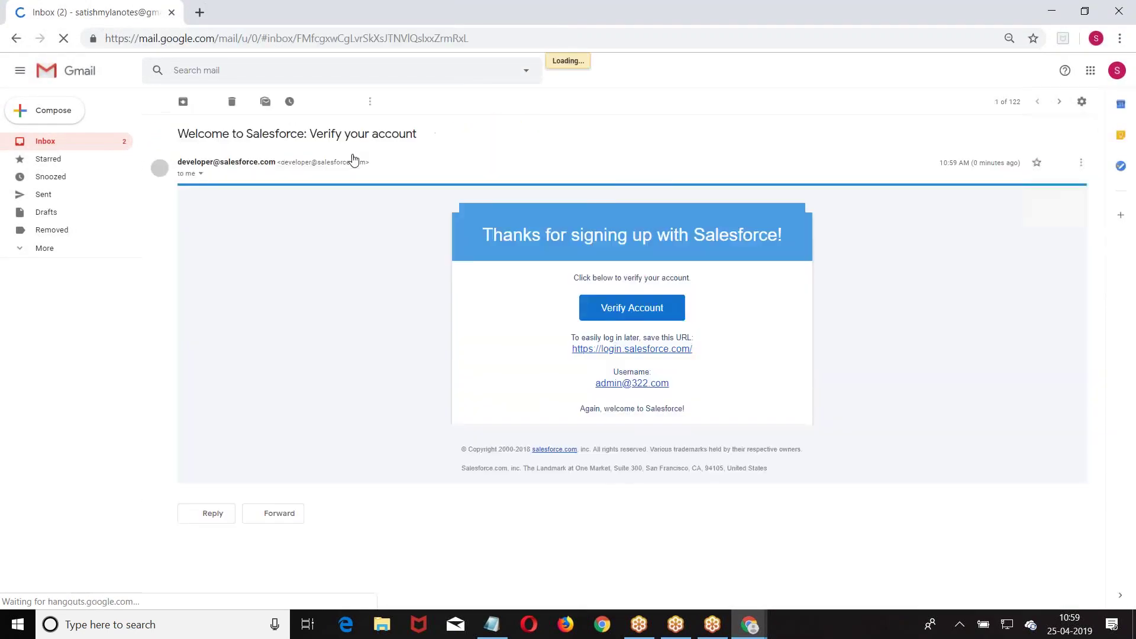
key(ctrl+plus)
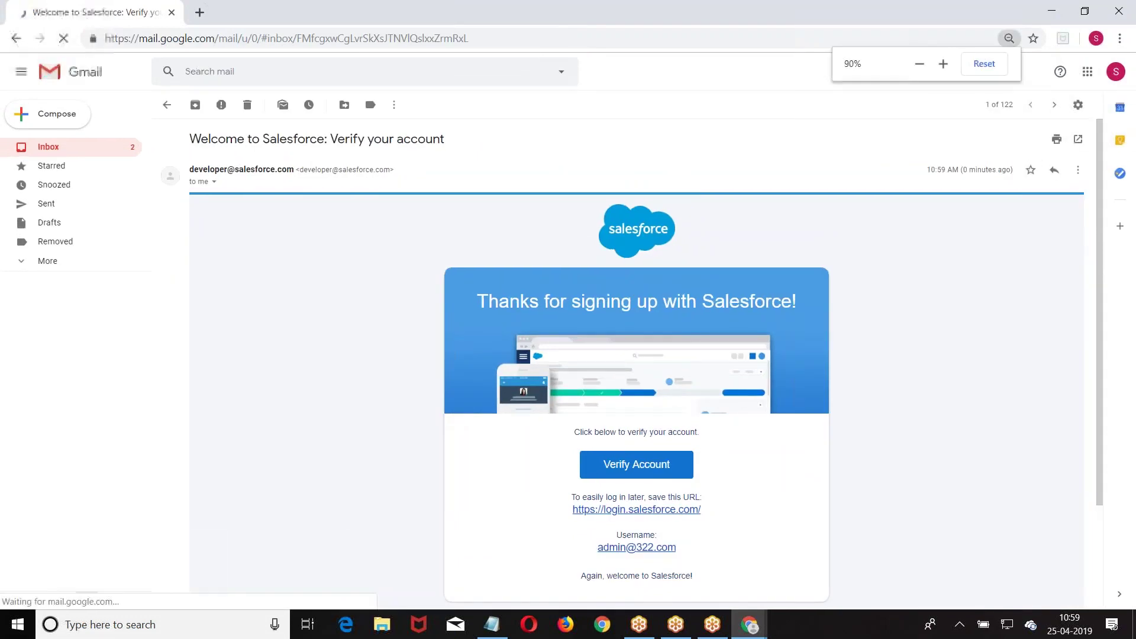
key(ctrl+plus)
key(ctrl+plus)
scroll(591, 343, down, 5)
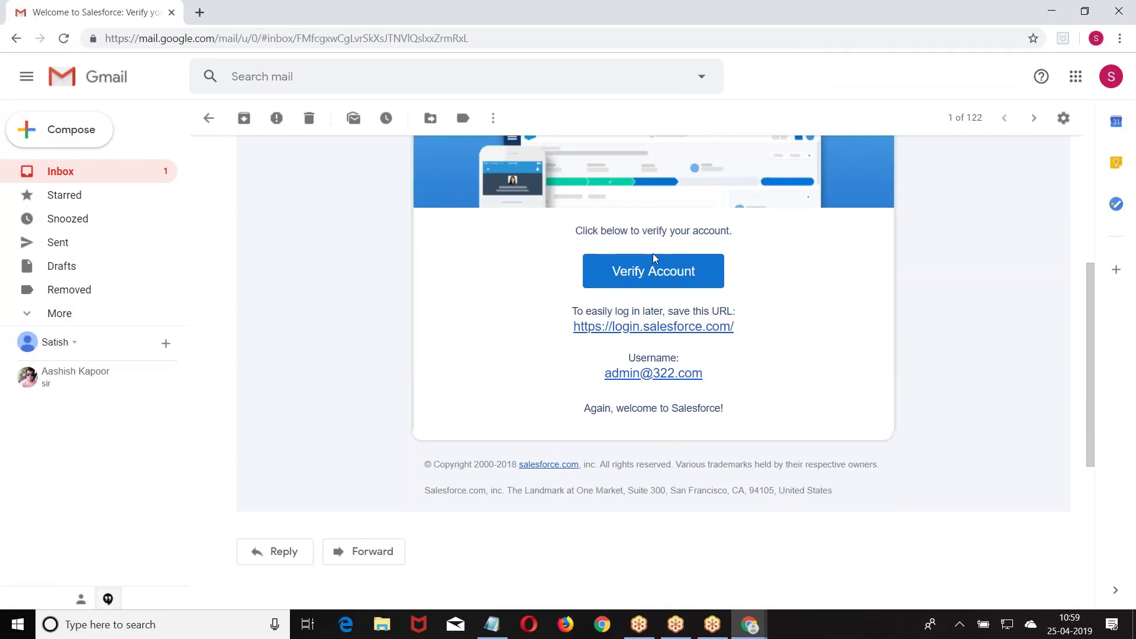
click(658, 271)
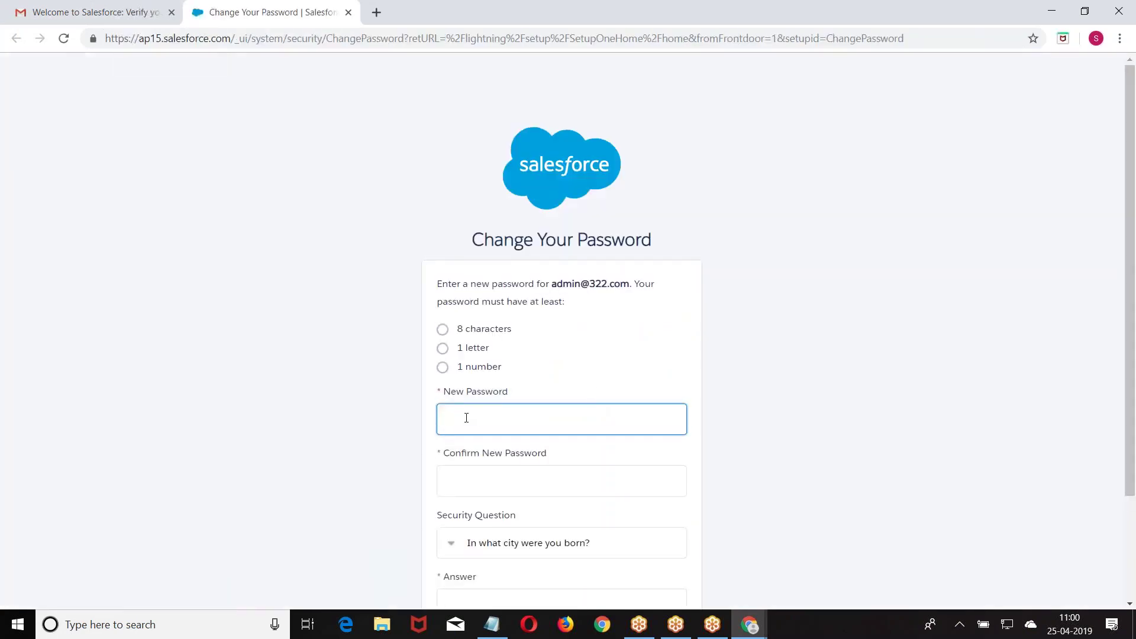
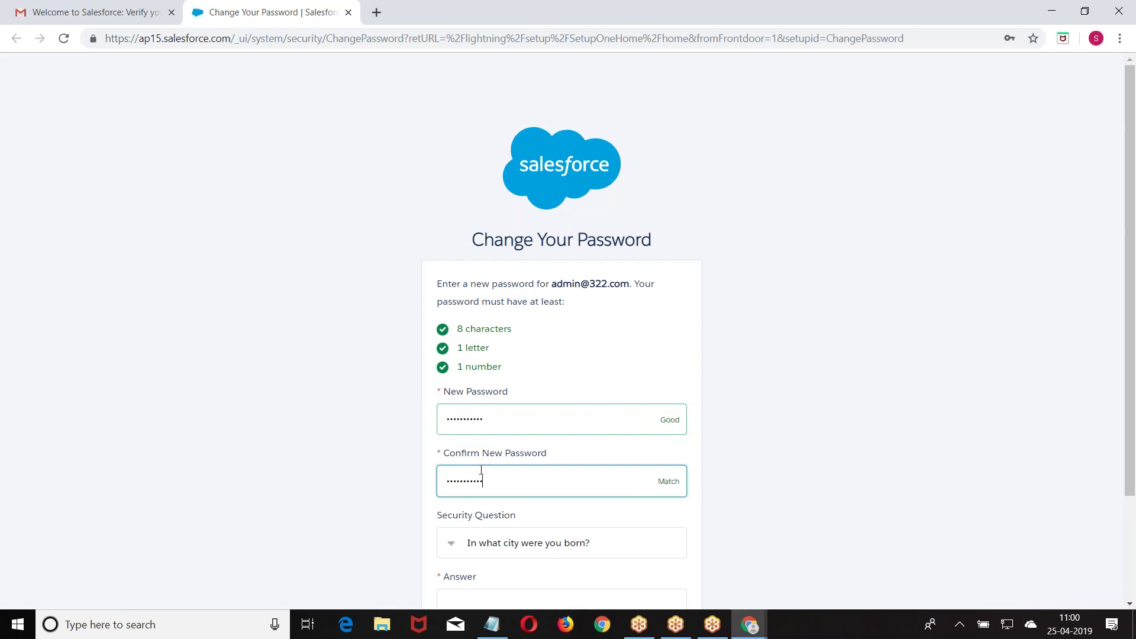
Step: Set a new account password and security question answer, then submit
scroll(481, 470, down, 3)
click(494, 466)
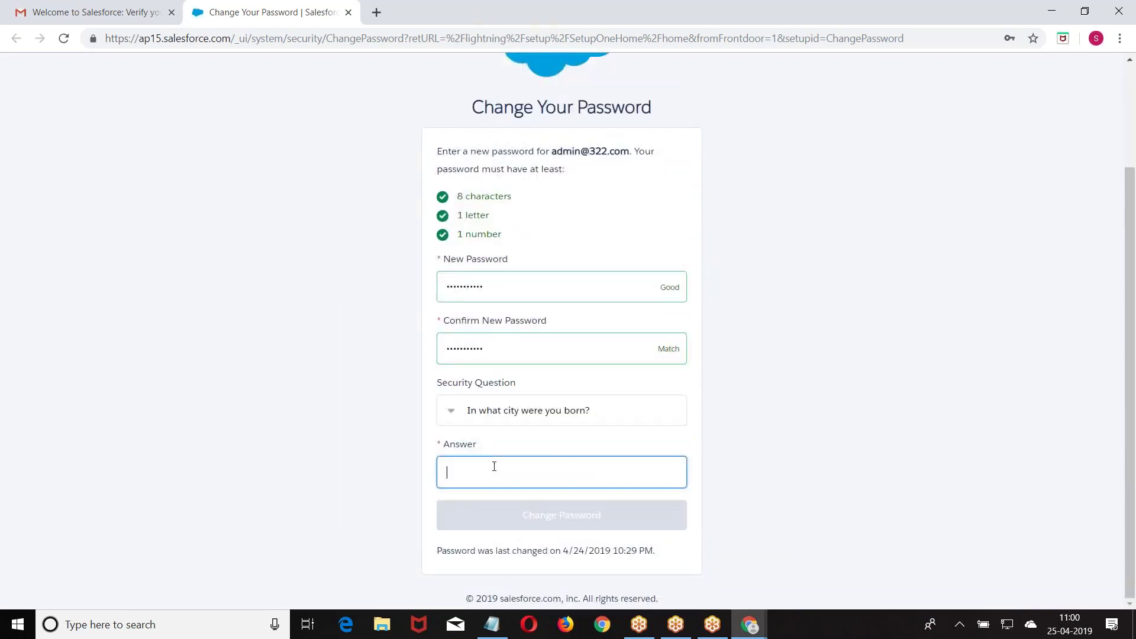
click(576, 516)
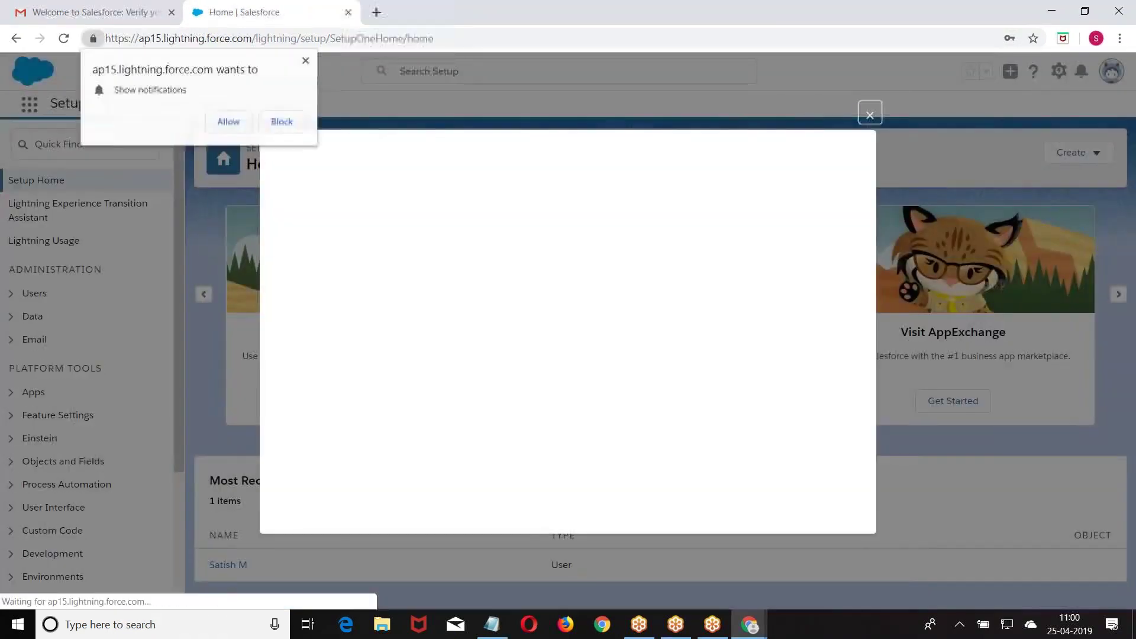
Step: Dismiss the notification request and Lightning welcome window, then return to Notepad
click(304, 60)
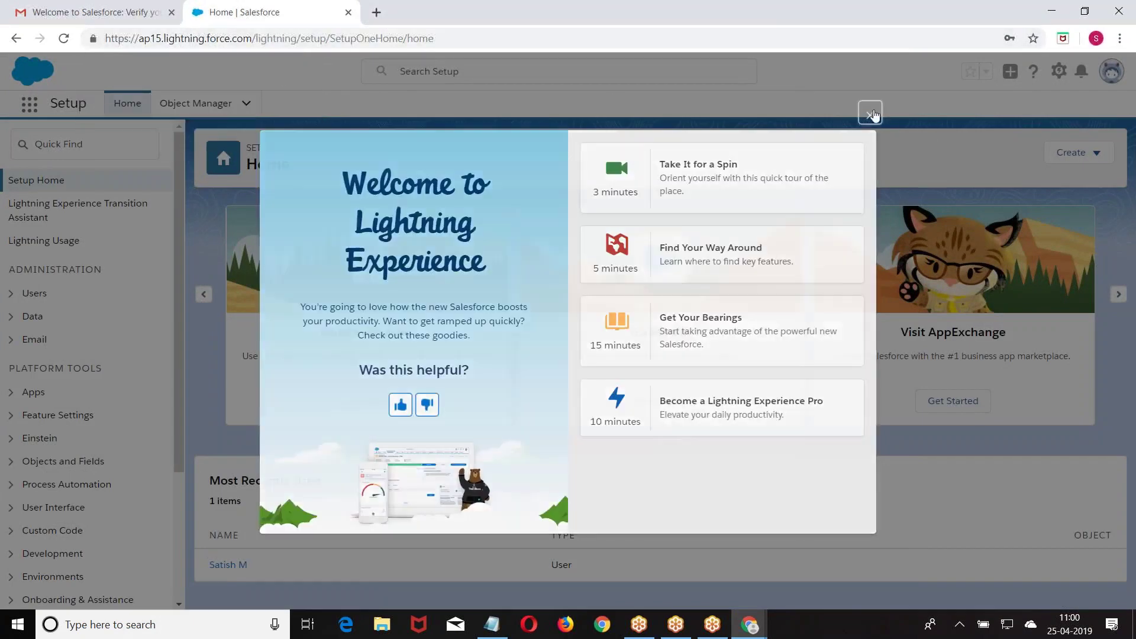
click(869, 113)
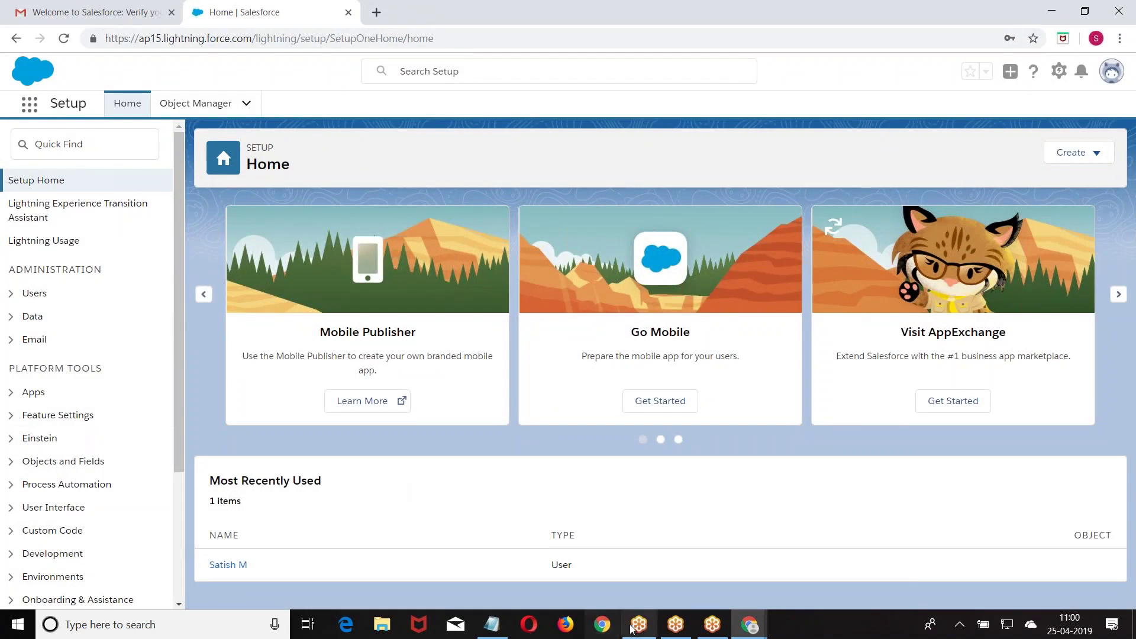
click(488, 626)
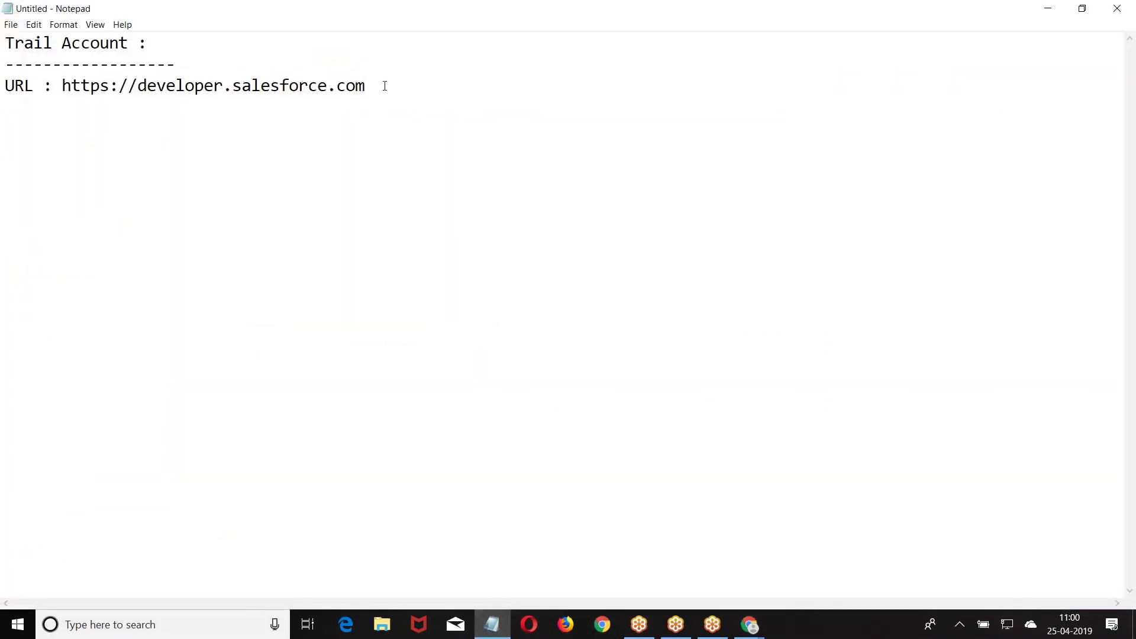
text(Step 1: Enter Basic Details)
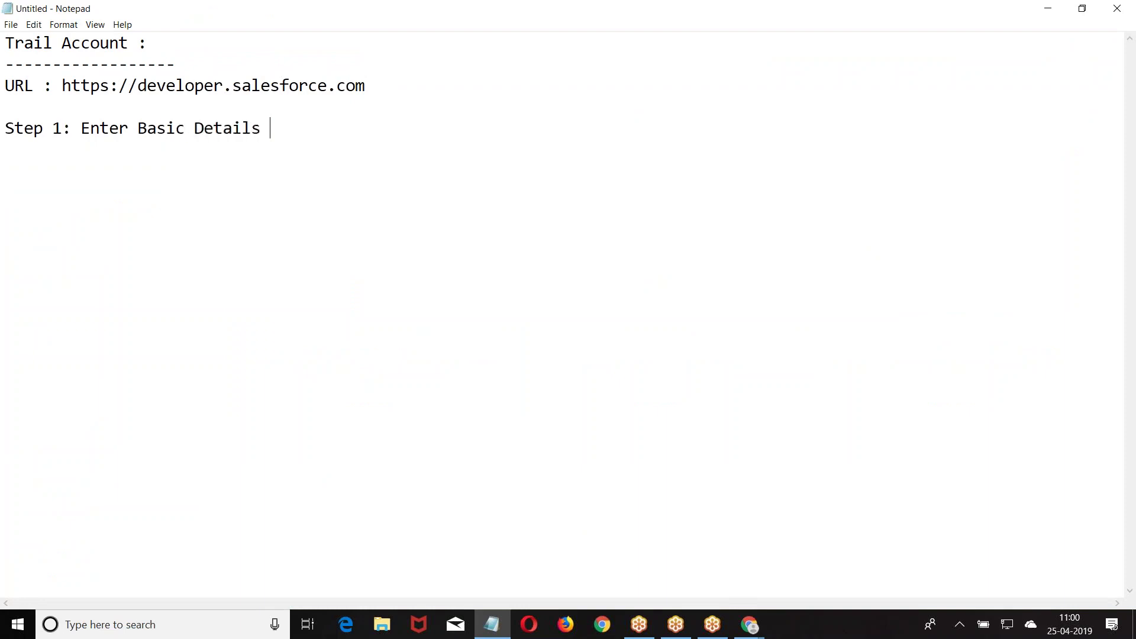
key(Return)
key(Tab)
text(LastName,FirstName,)
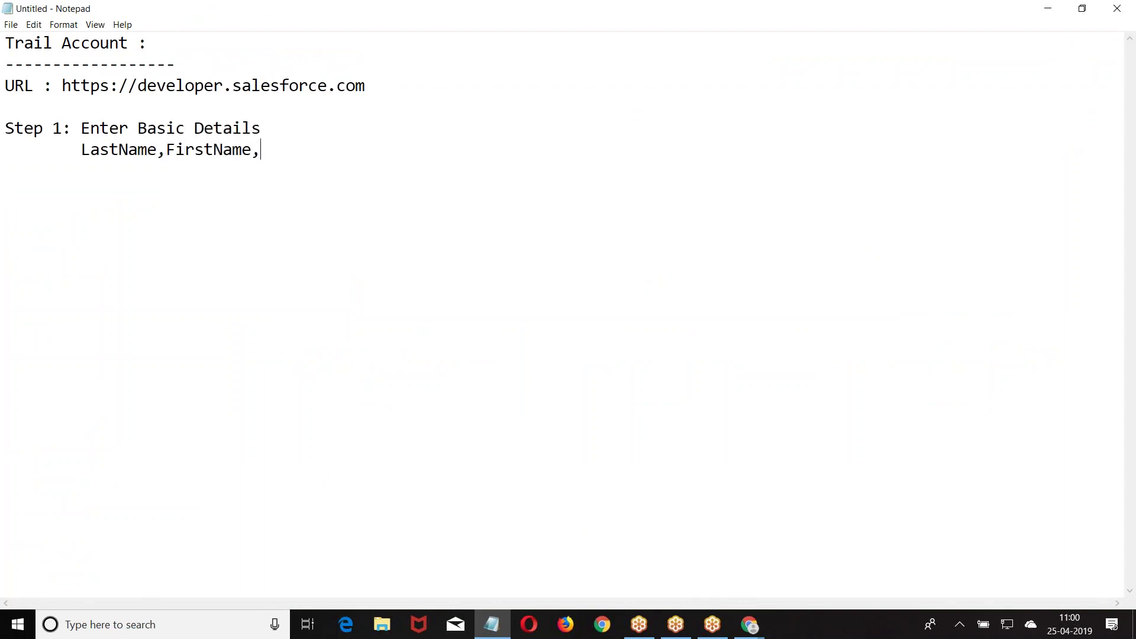
text(Email ,etc Step )
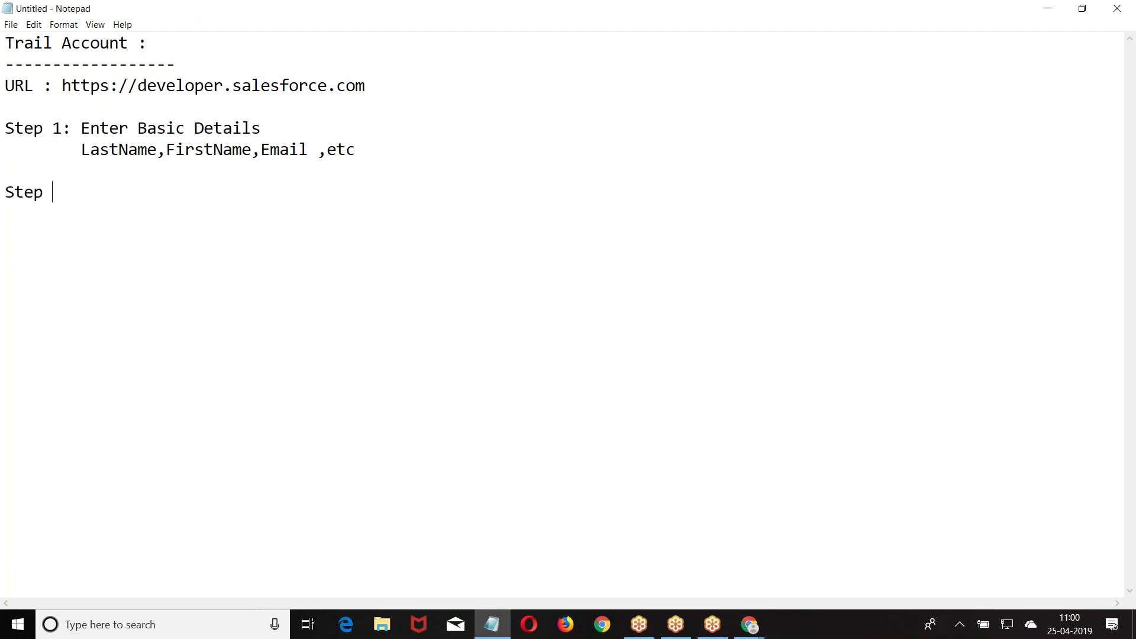
text(2;: Enter UserName )
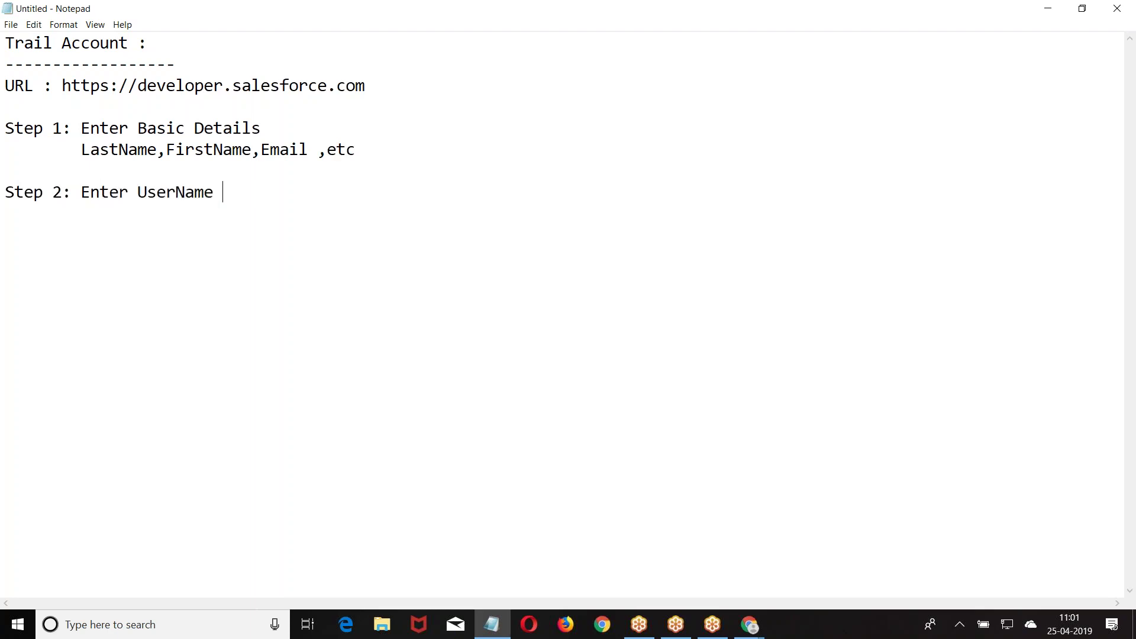
text(:name@companyname.com)
key(Return)
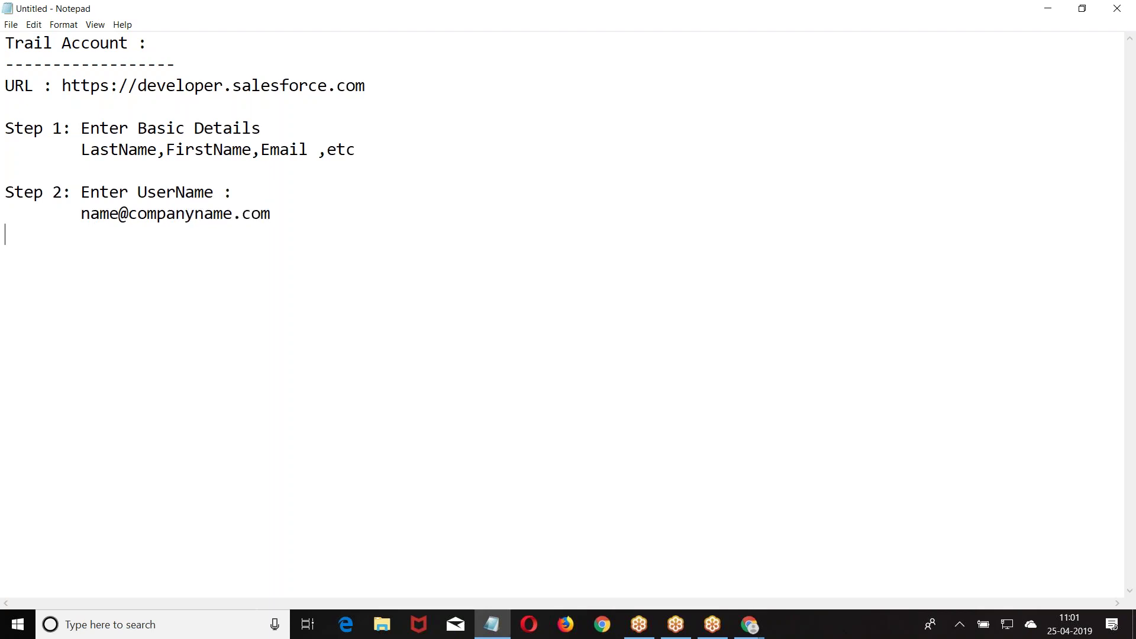
Step: Add Step 3 (activation email to registered address) and Step 4 (verify account, set new password), then begin a Q:: line
text(Step 3: When we )
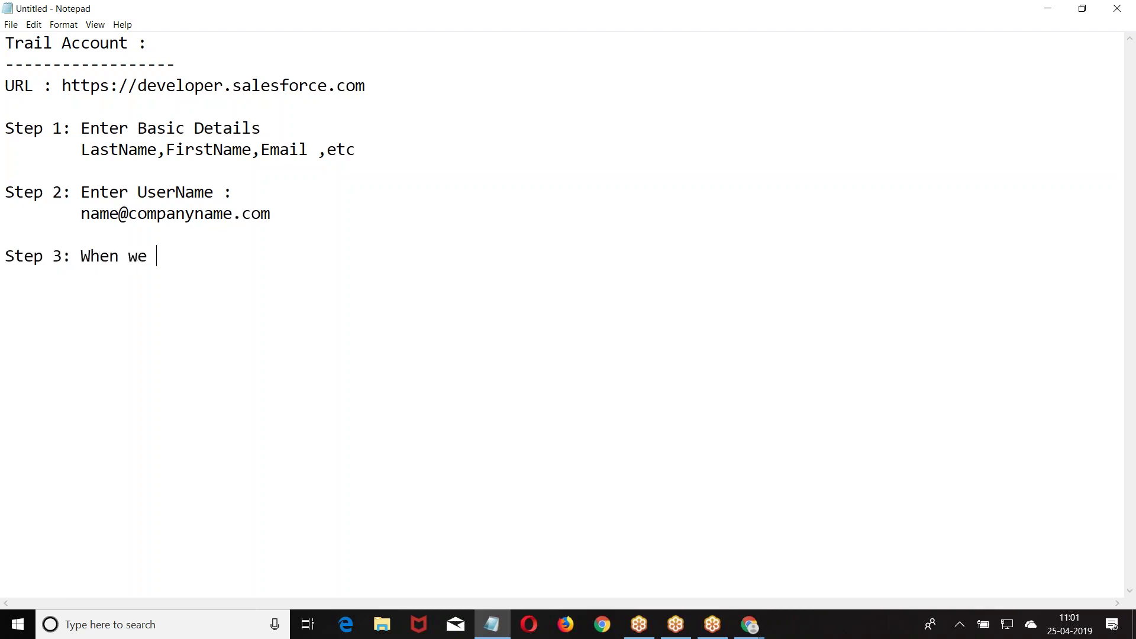
text(registere)
text(activation e)
text(mail)
key(BackSpace)
key(BackSpace)
key(BackSpace)
key(BackSpace)
key(BackSpace)
text(mail wei)
key(BackSpace)
key(BackSpace)
text(ill be sent to the)
key(BackSpace)
text(he regi)
text(stered email a)
text(ddress )
text(step 4: V)
text(erify the accou)
text(nt and set the nwe)
text(w)
key(BackSpace)
key(BackSpace)
key(BackSpace)
key(BackSpace)
text(ew password.)
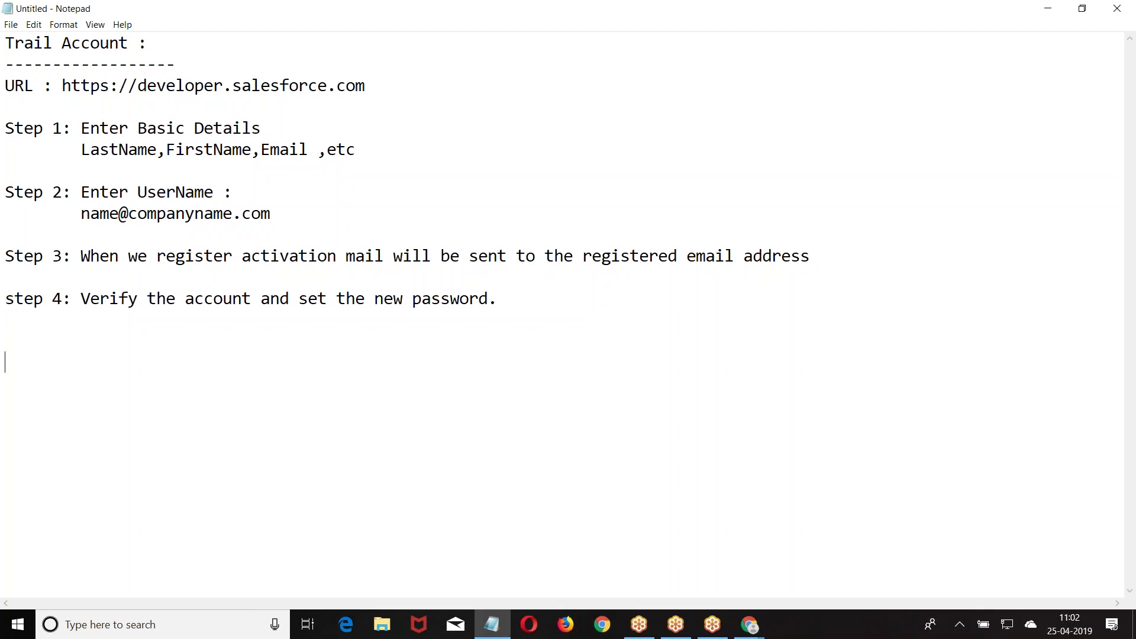
text(Q:: How am)
key(BackSpace)
key(BackSpace)
key(BackSpace)
key(BackSpace)
key(BackSpace)
Step: Note that Salesforce UI comes in two versions: a. Lightning version and b. Classic Version
text(Salesforce UI is available in two versio)
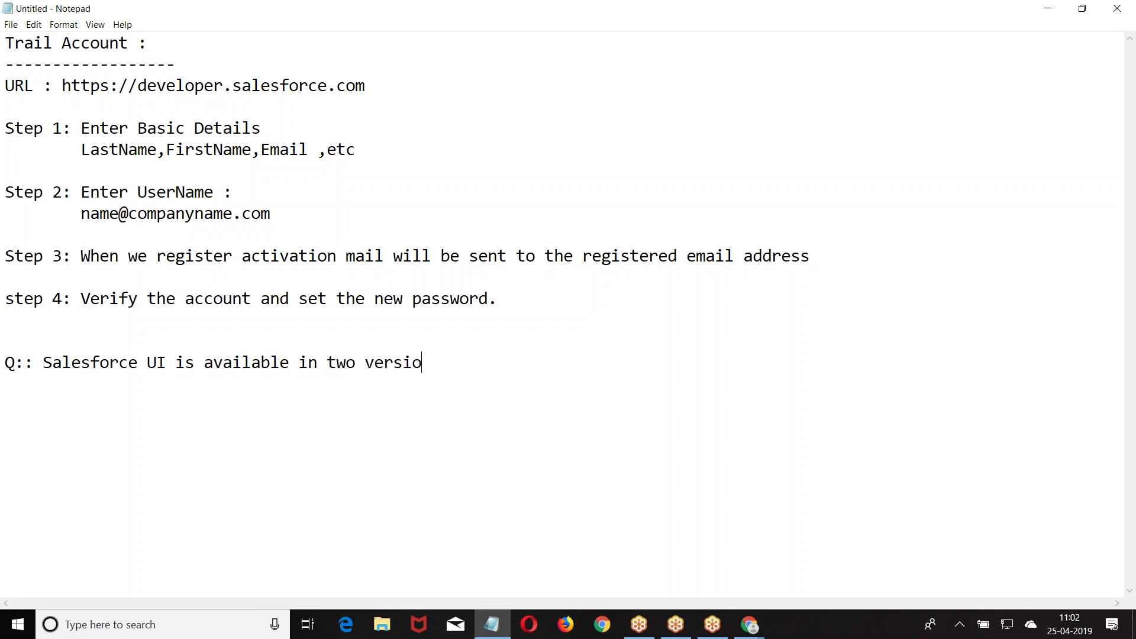
text(ns a. Lightning version)
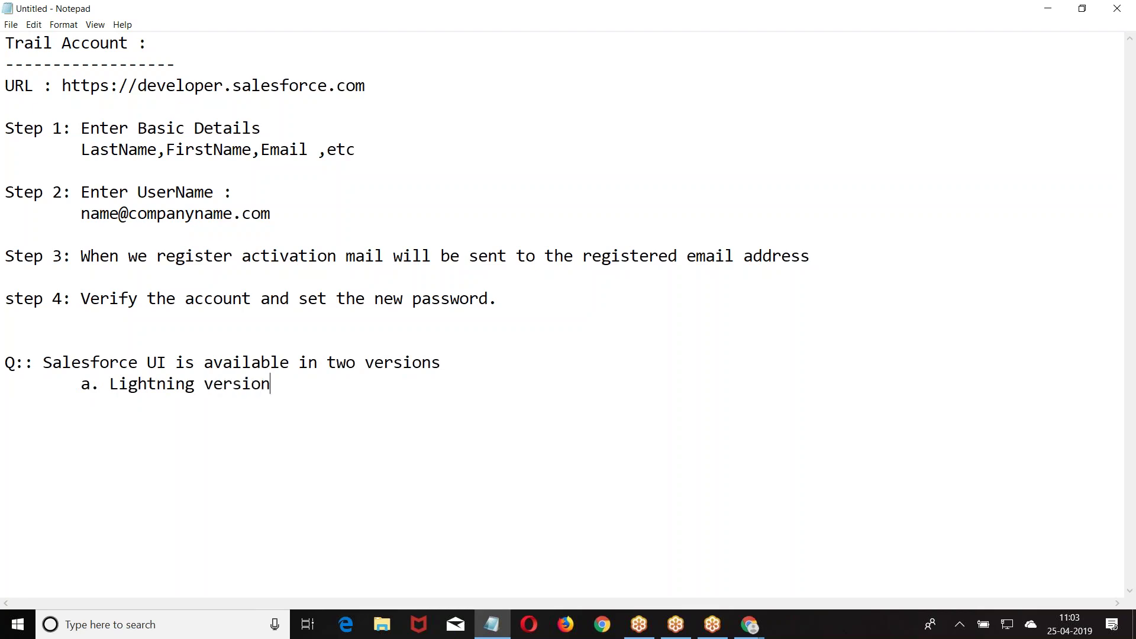
text(b. Classic Version)
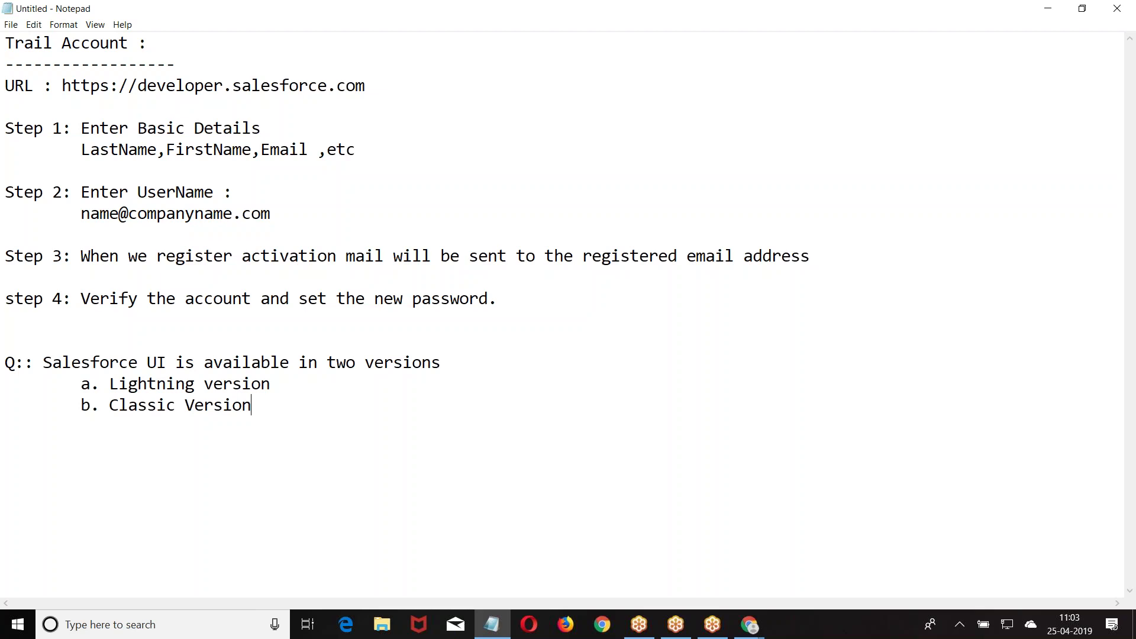
Step: Go back to the Salesforce Setup Home window and switch the org to Salesforce Classic
click(749, 624)
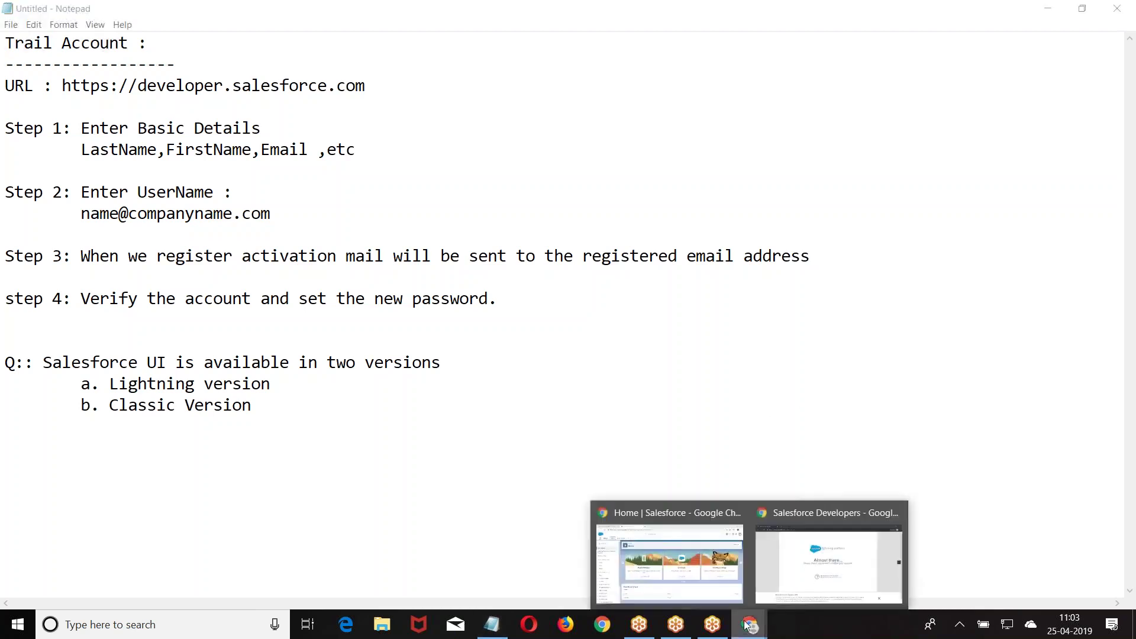
click(702, 567)
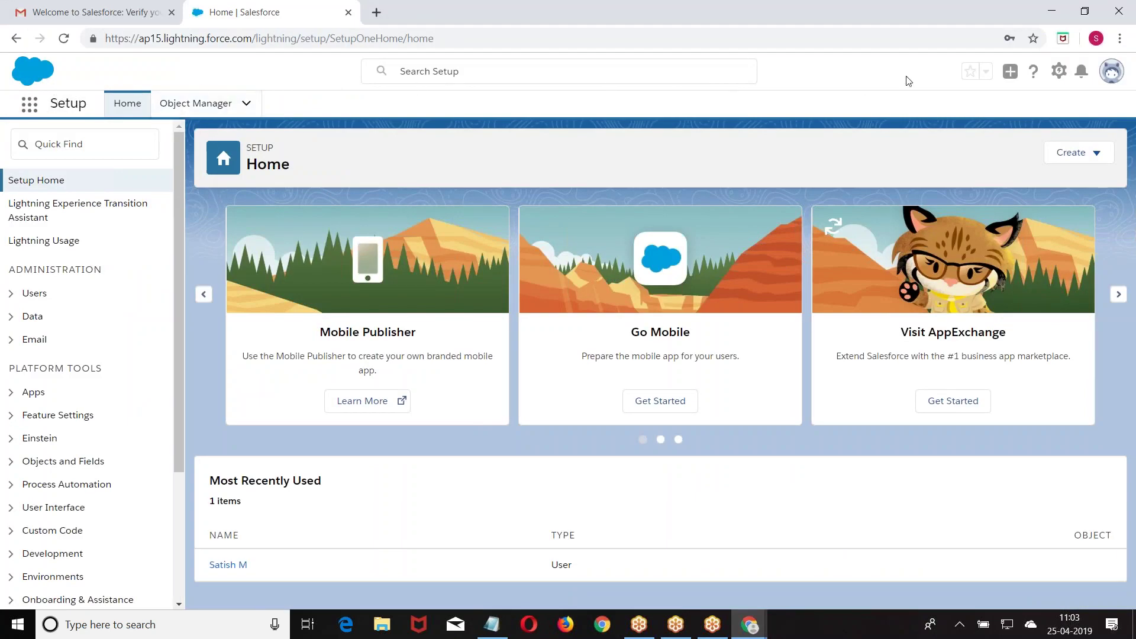
click(1112, 72)
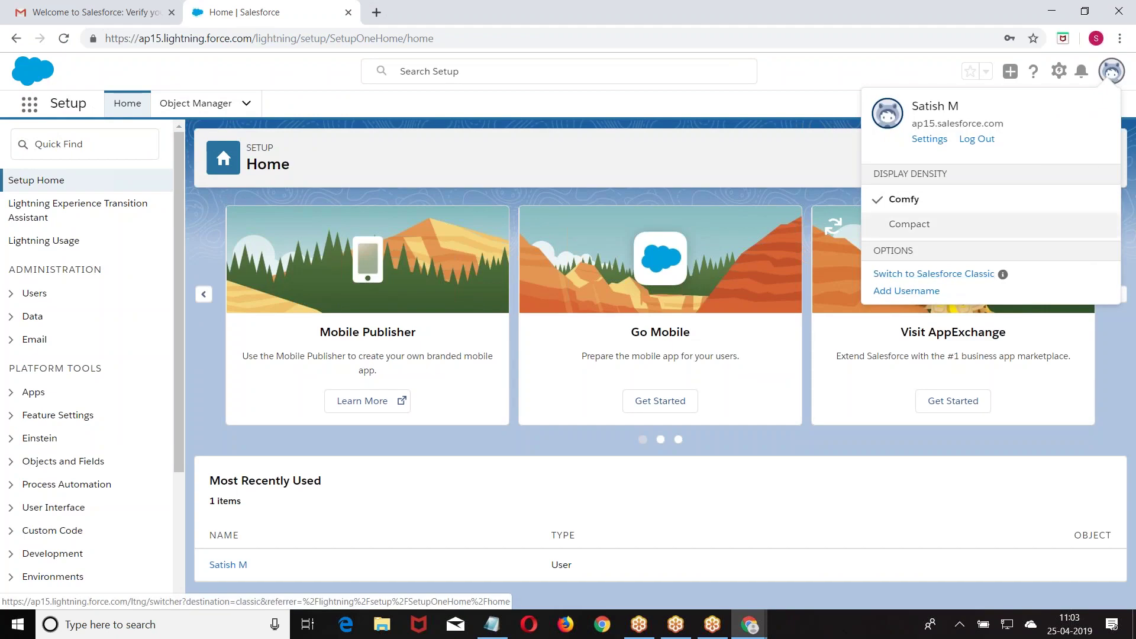
click(755, 59)
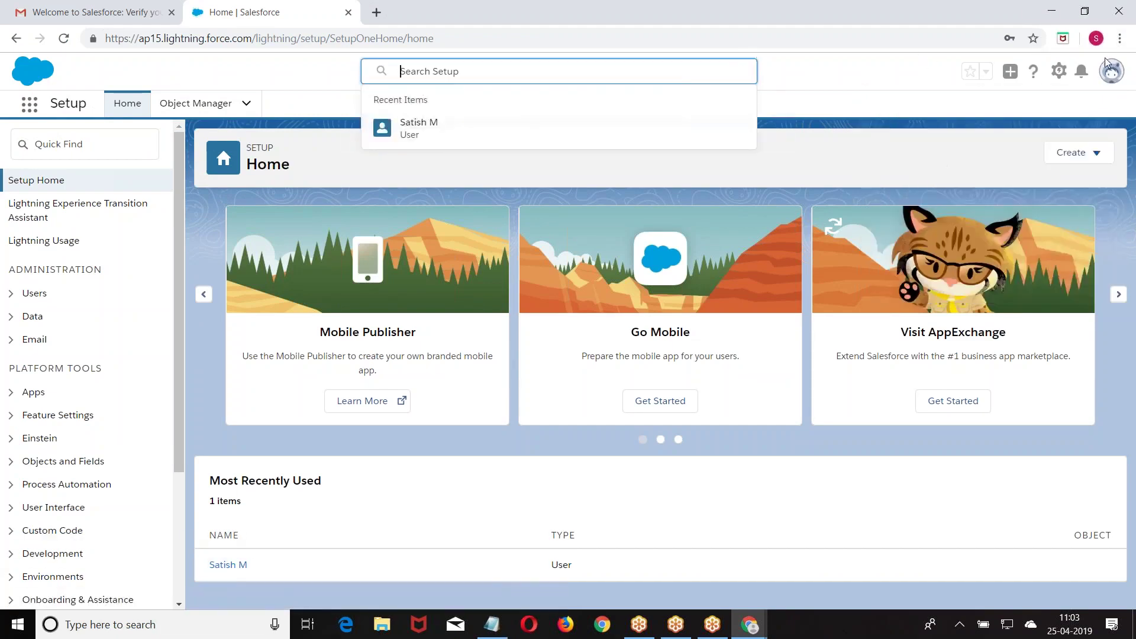
click(1112, 77)
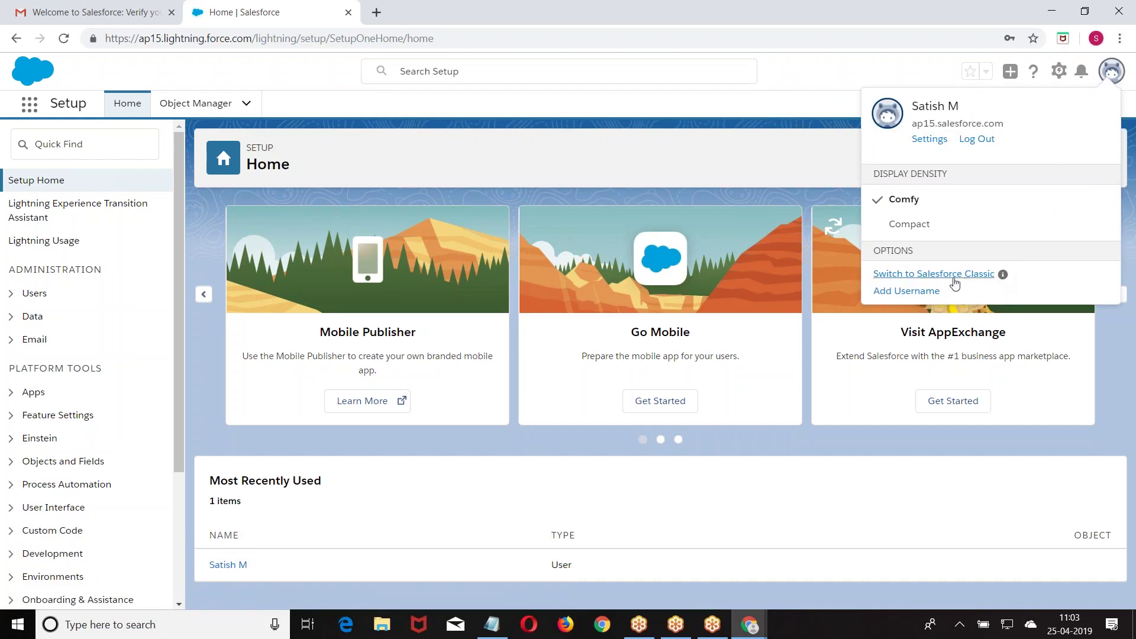
click(941, 279)
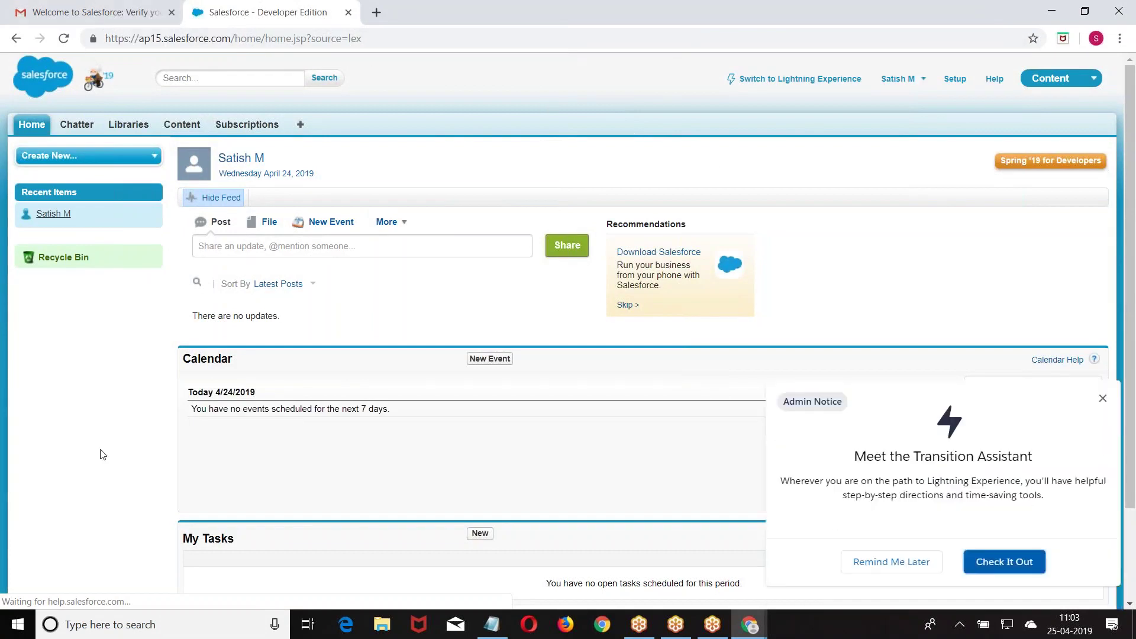
Step: In Classic's Sales app, list All Accounts (12 accounts), then switch back to Lightning Experience
click(1102, 415)
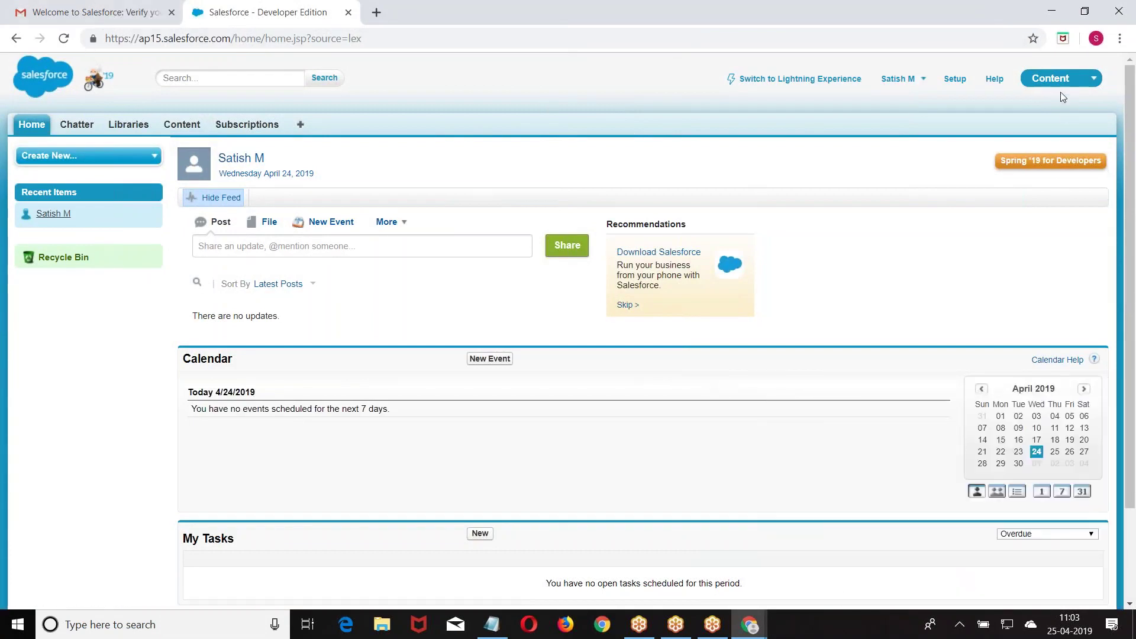
click(1056, 78)
click(1022, 110)
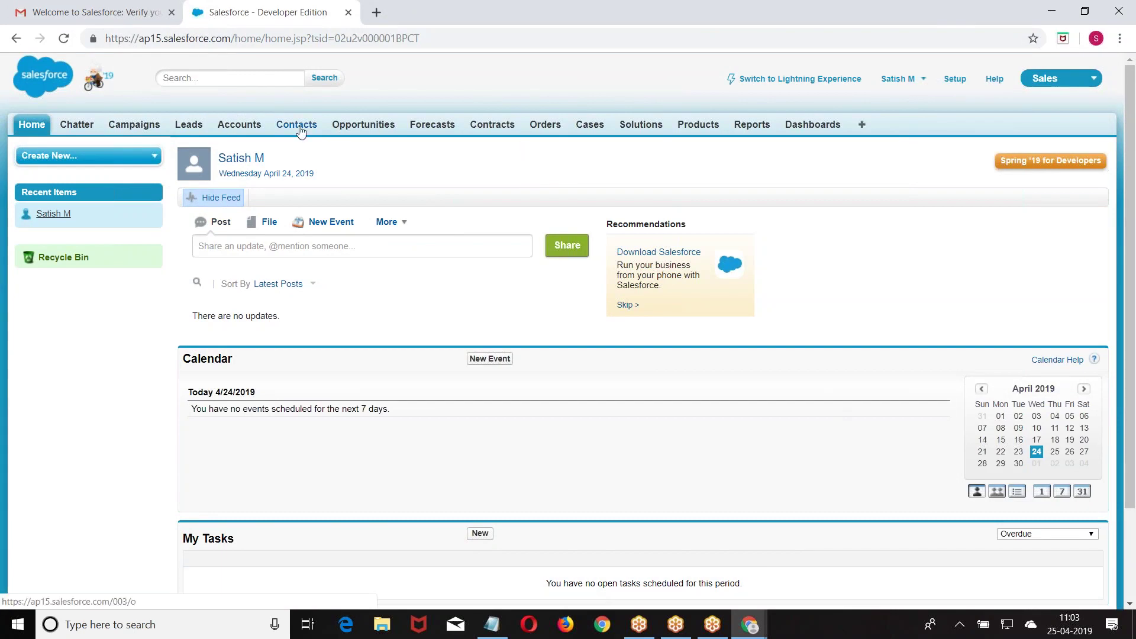
click(263, 132)
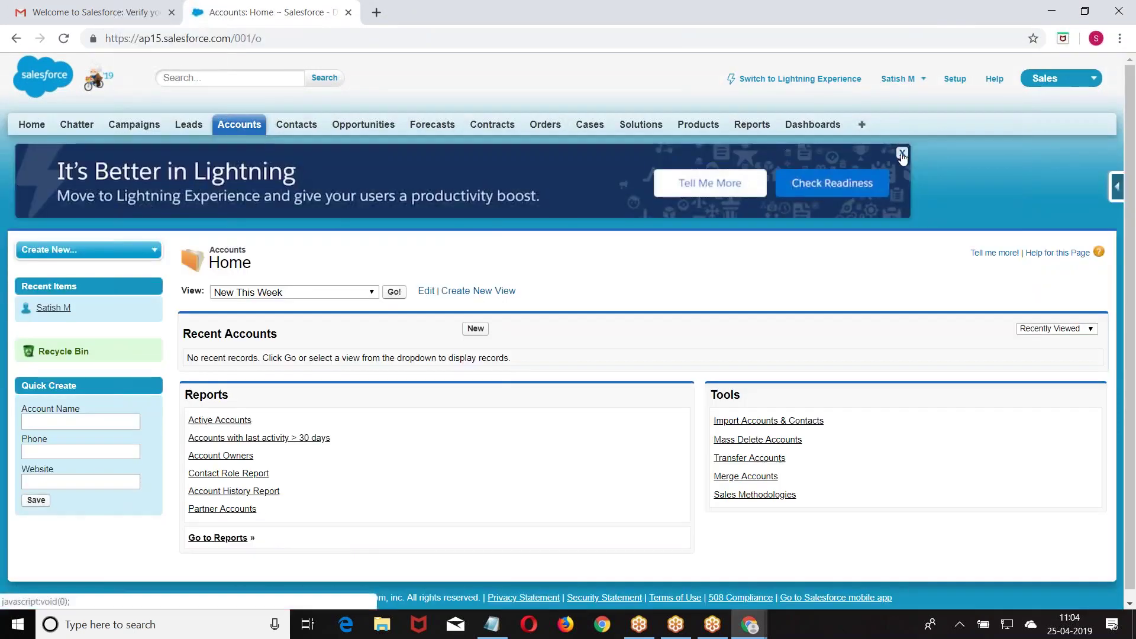
click(902, 152)
click(337, 198)
click(265, 214)
click(394, 199)
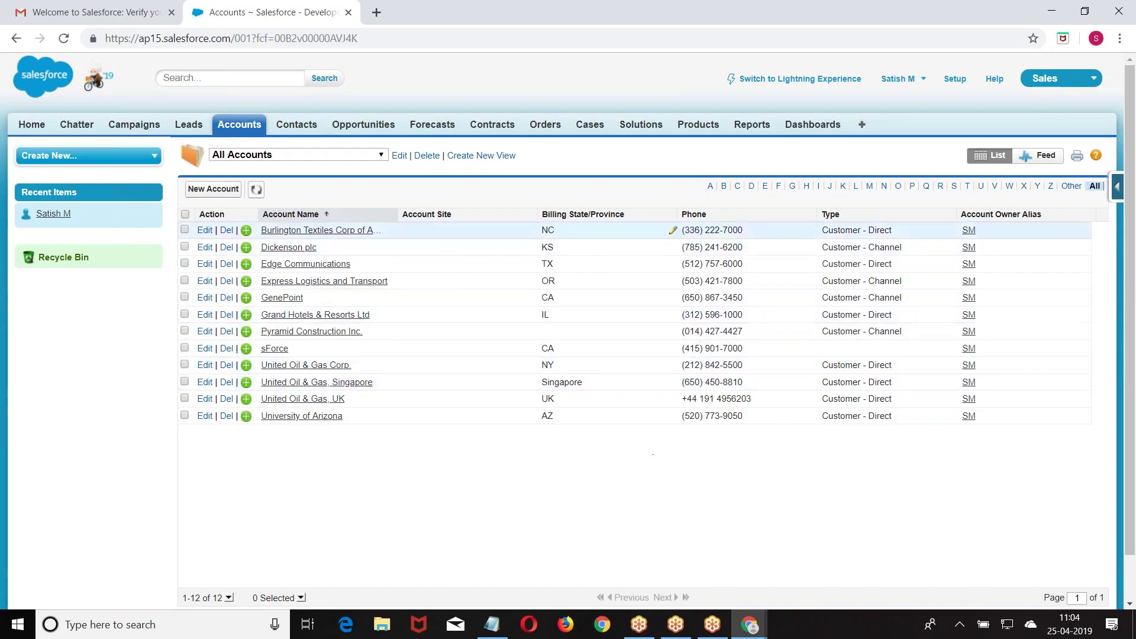
click(795, 83)
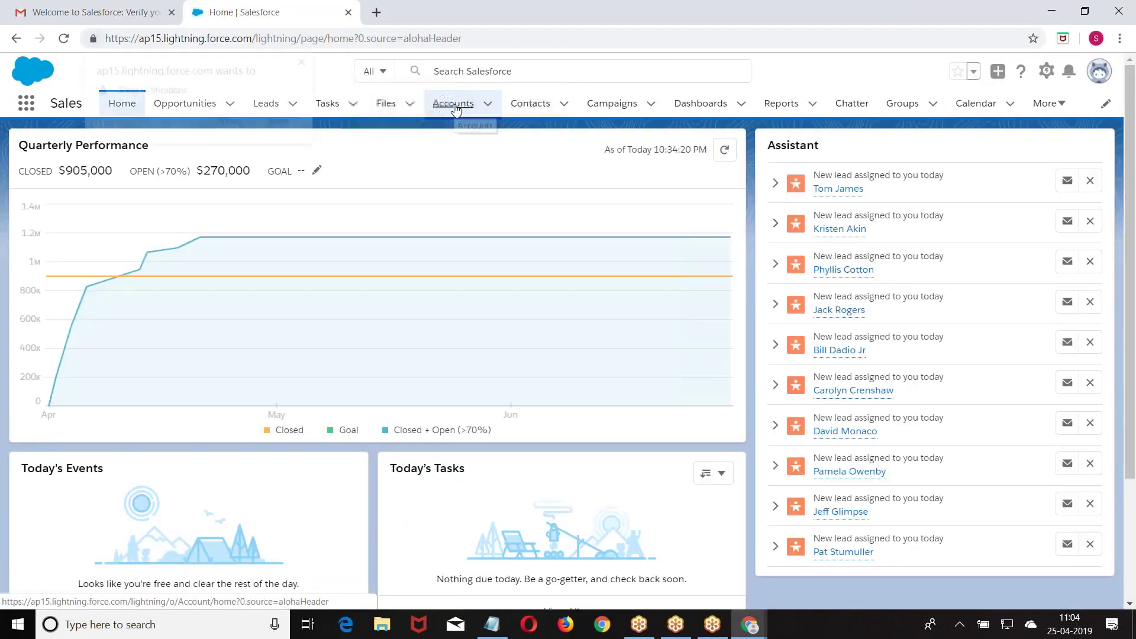
Step: Show the All Accounts list view on the Lightning Accounts tab, listing the same 12 accounts
click(454, 106)
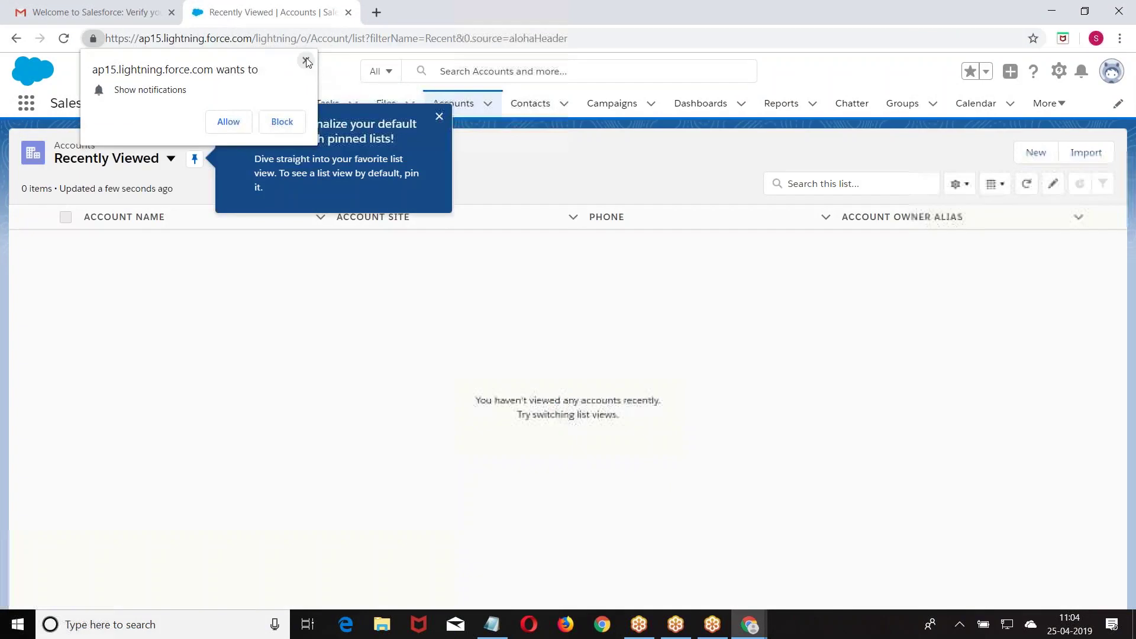
click(170, 158)
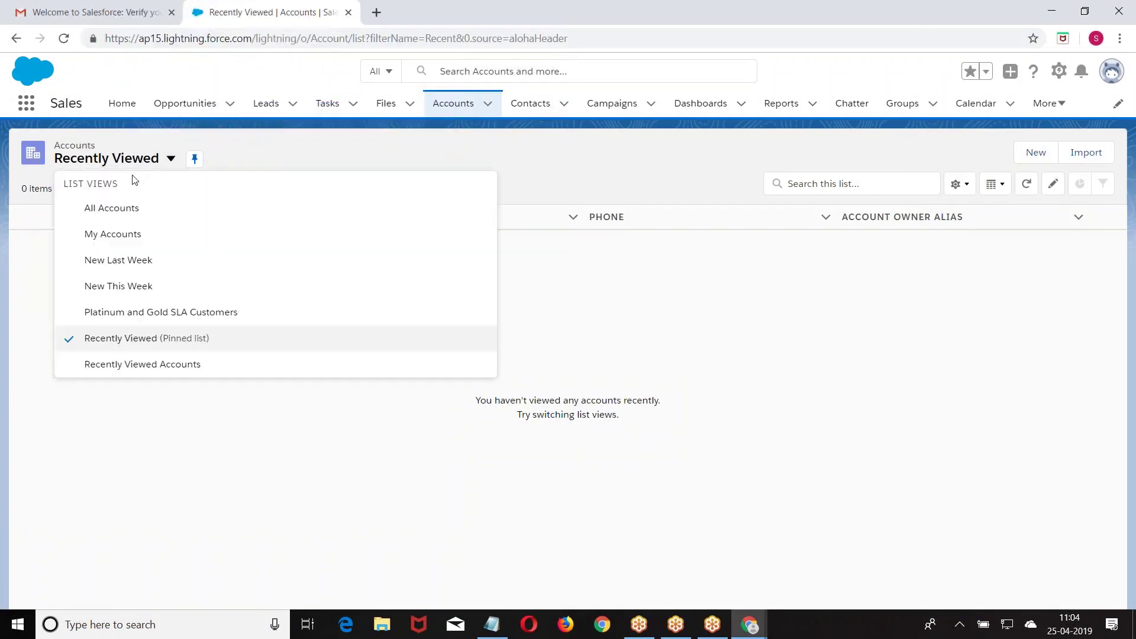
click(122, 219)
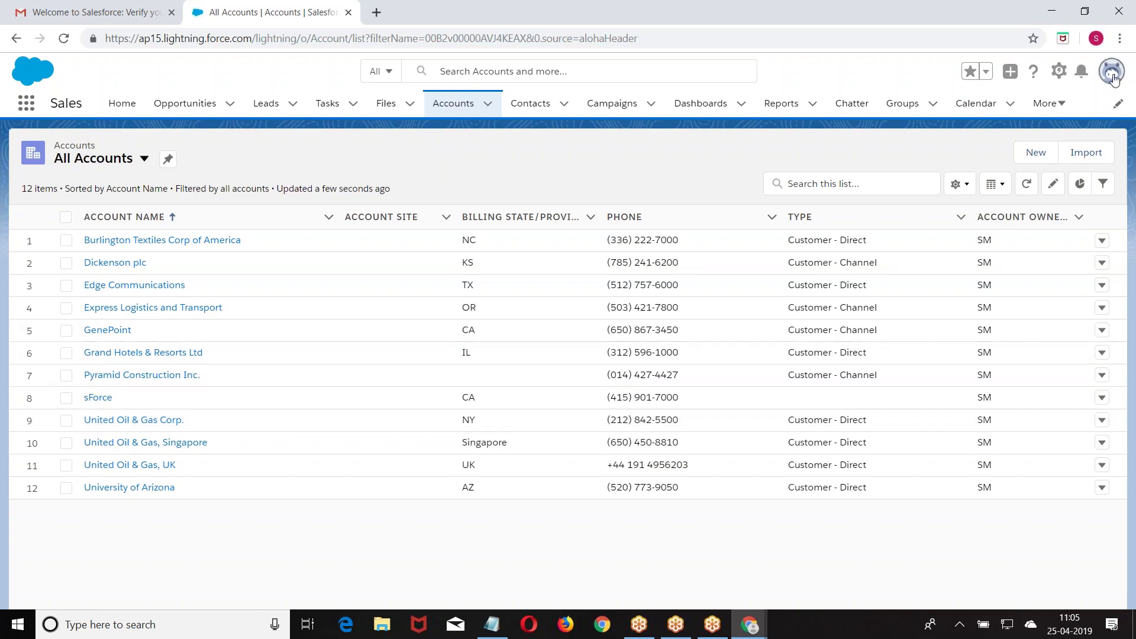
click(1112, 71)
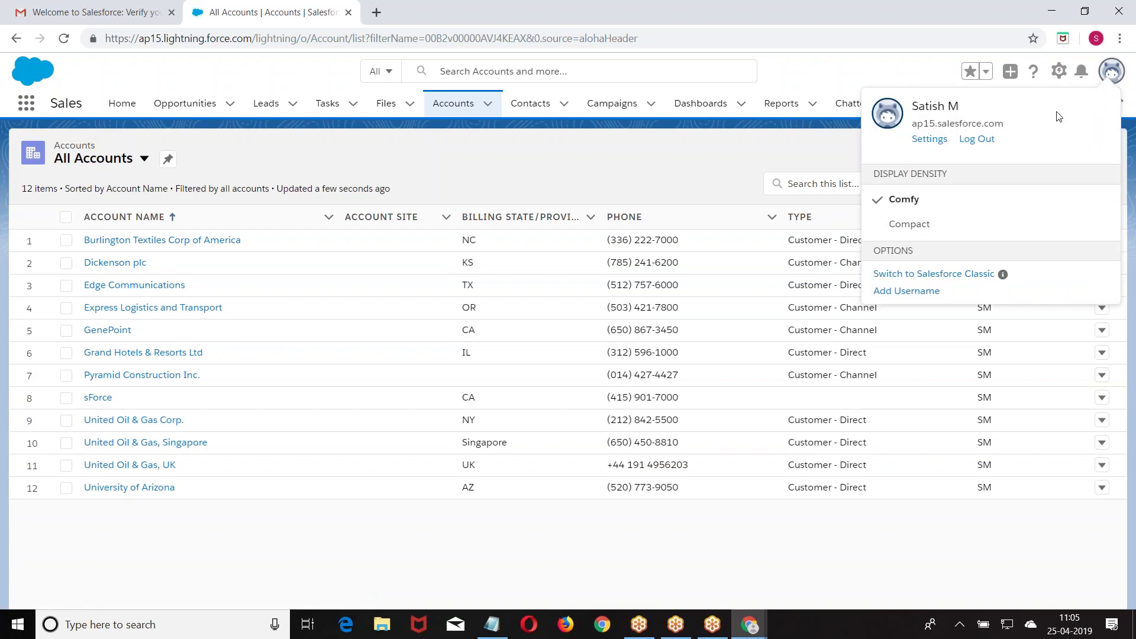
Step: Toggle Salesforce to Classic and back to Lightning Experience, then bring Notepad forward
click(944, 274)
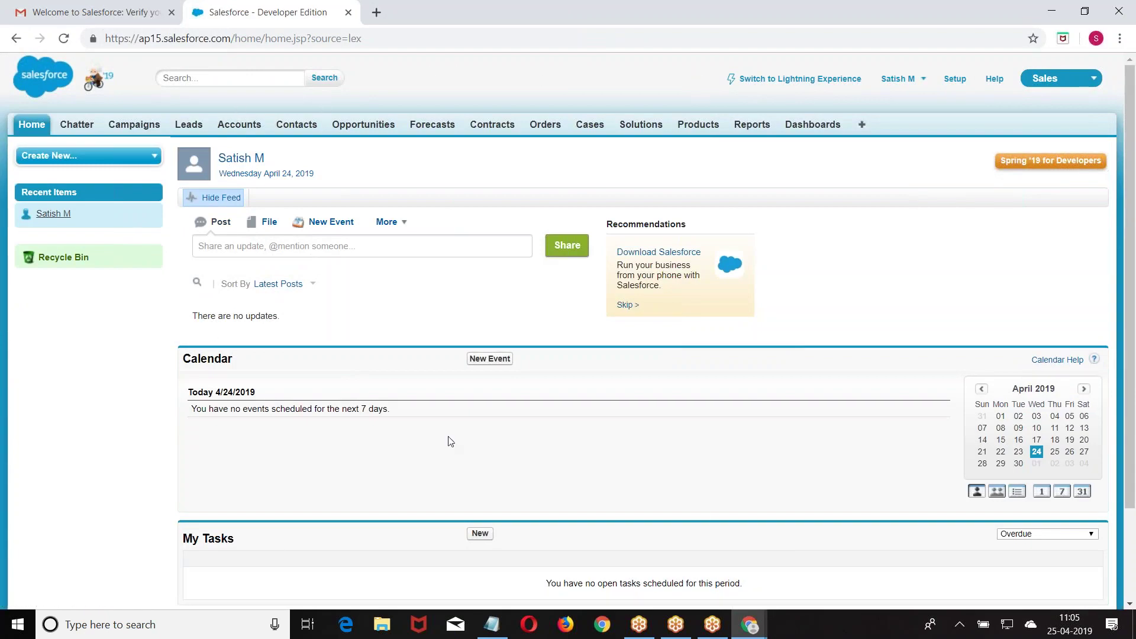
click(796, 80)
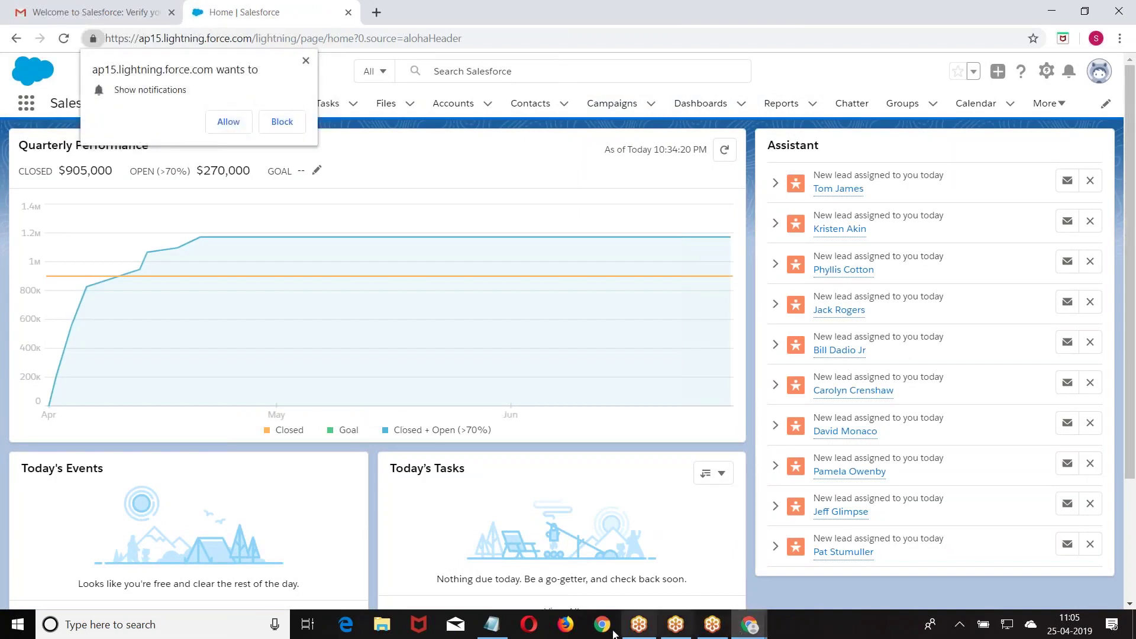
click(493, 627)
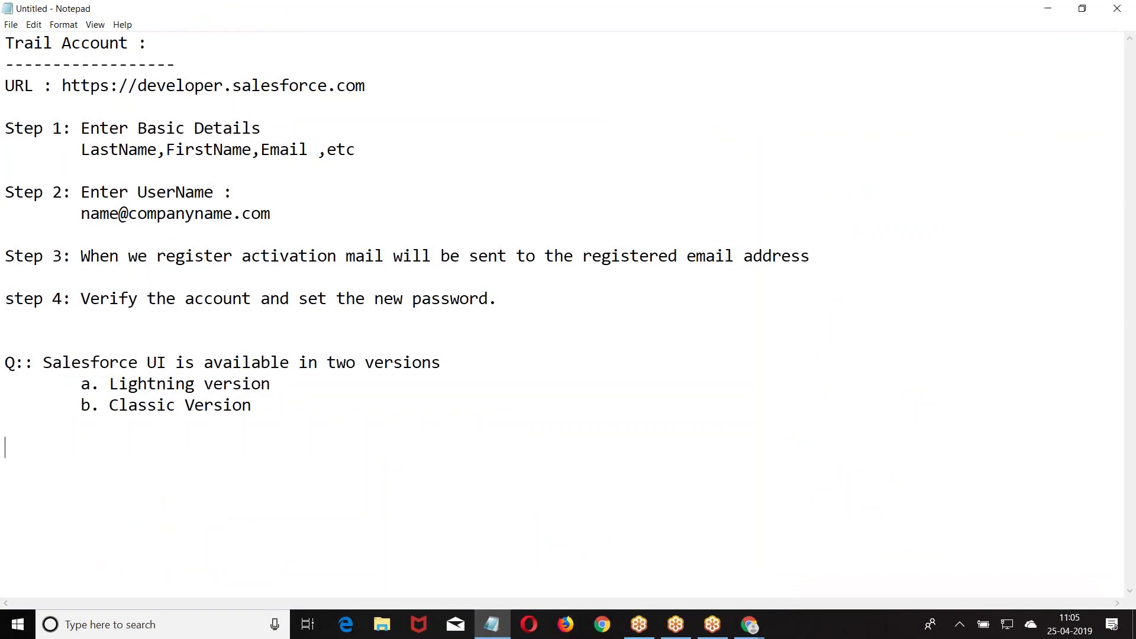
Step: Change the Q:: prefix to ==> and add a Salesforce Version note: three releases every year
click(39, 360)
key(BackSpace)
key(BackSpace)
key(BackSpace)
key(BackSpace)
text(==>)
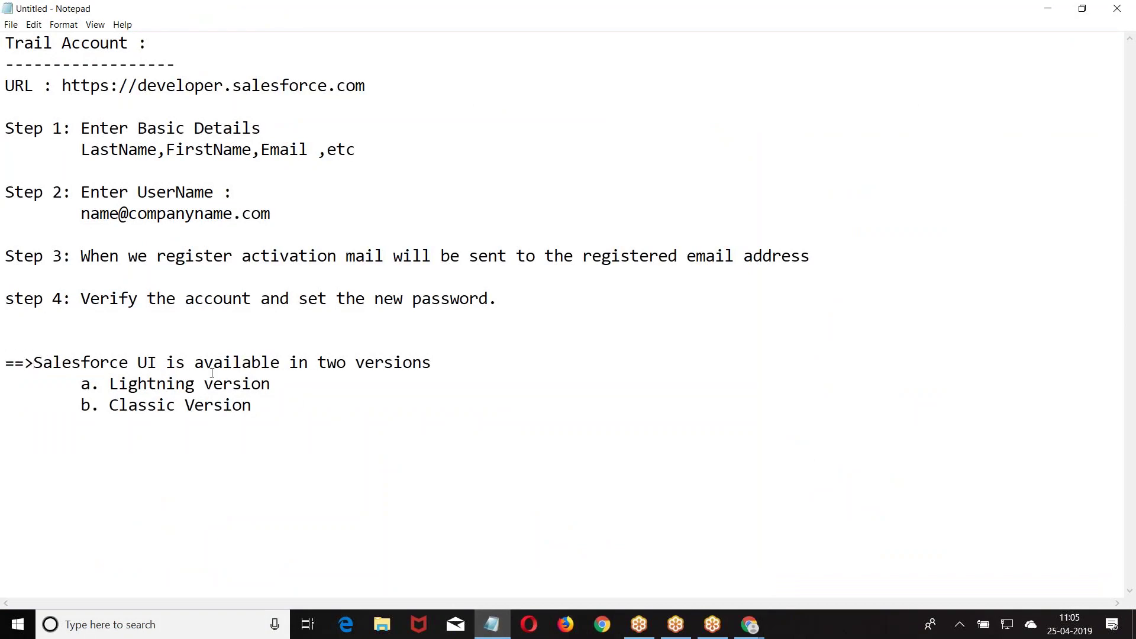
text(==> Salesforce Version)
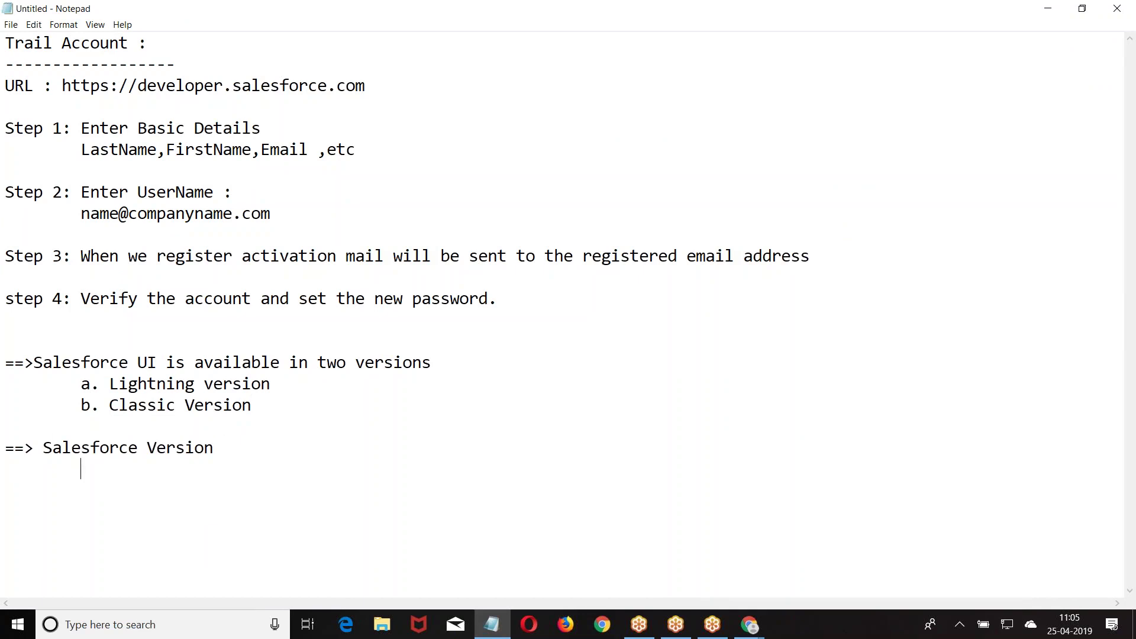
key(BackSpace)
text(. Salesforce )
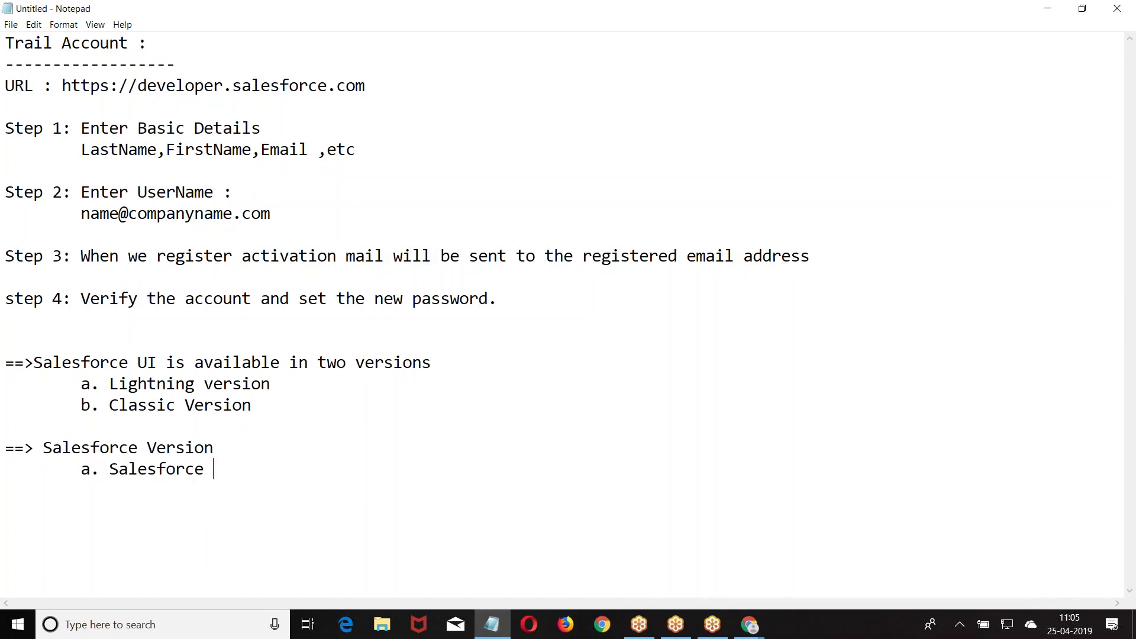
text(every year releases th)
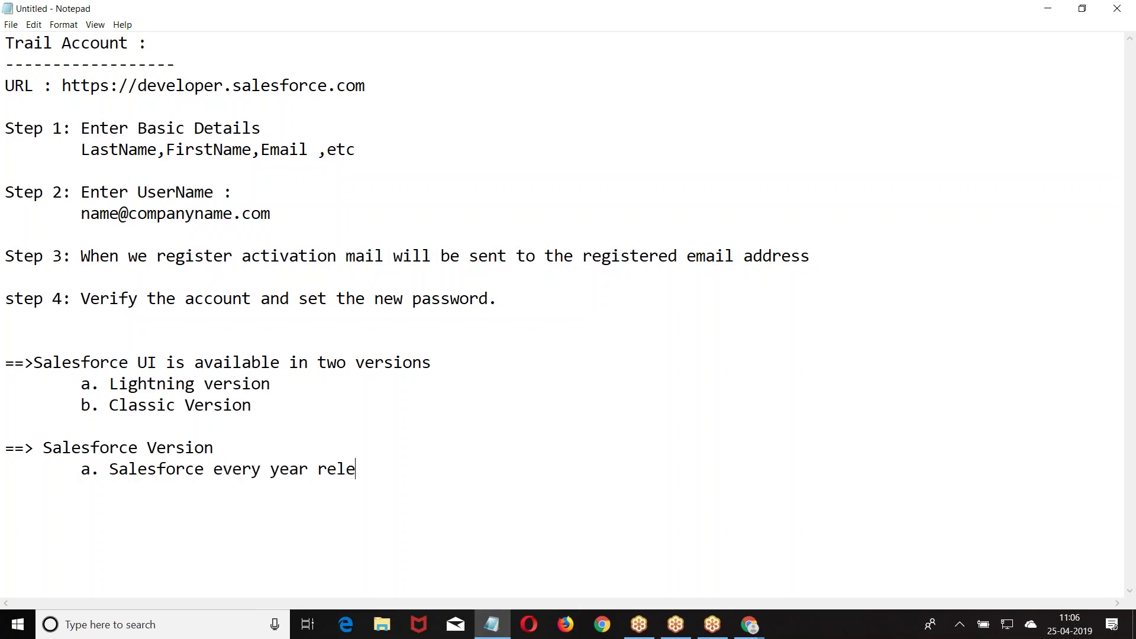
text(ree versions)
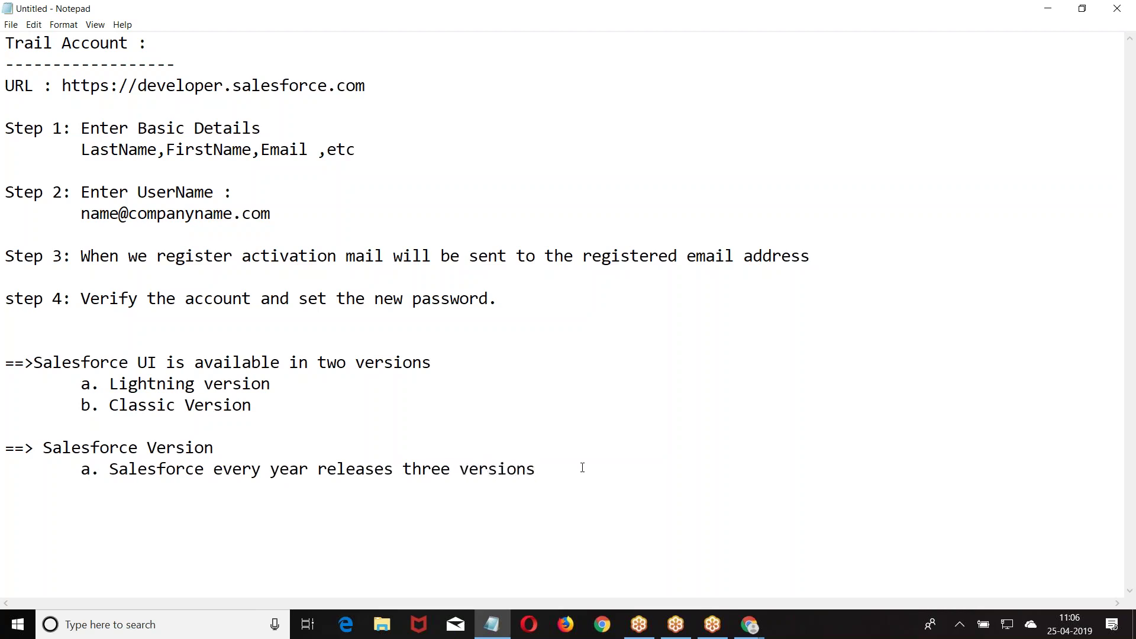
click(749, 624)
click(669, 553)
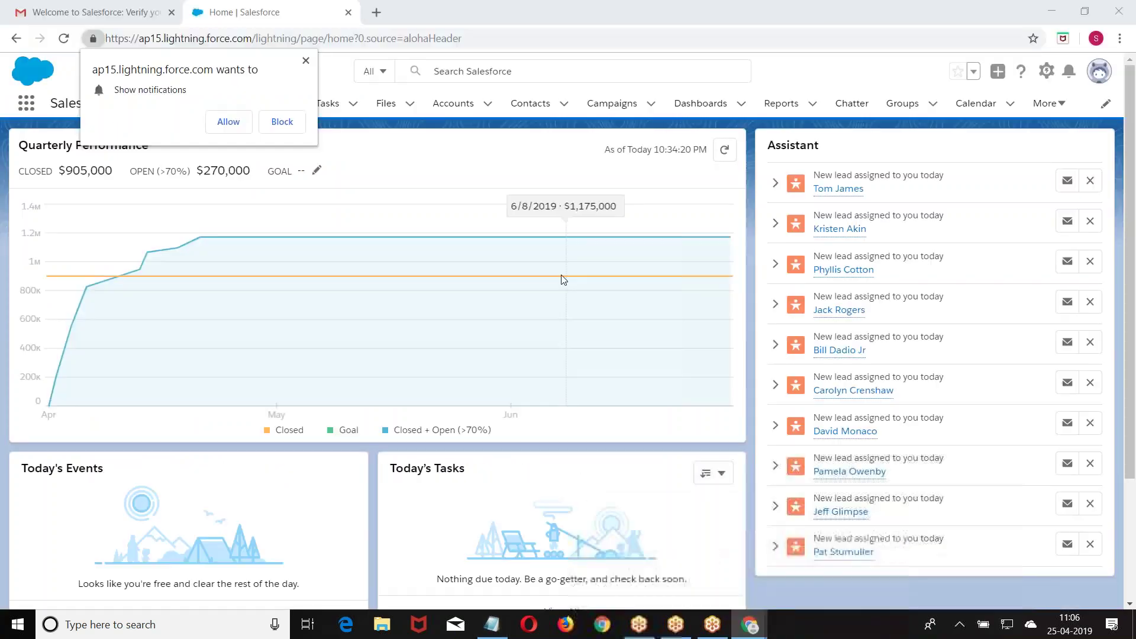
Step: Search 'visualforce' in a new tab and read the What's New in Visualforce Version 45.0 notes
click(376, 12)
text(visua)
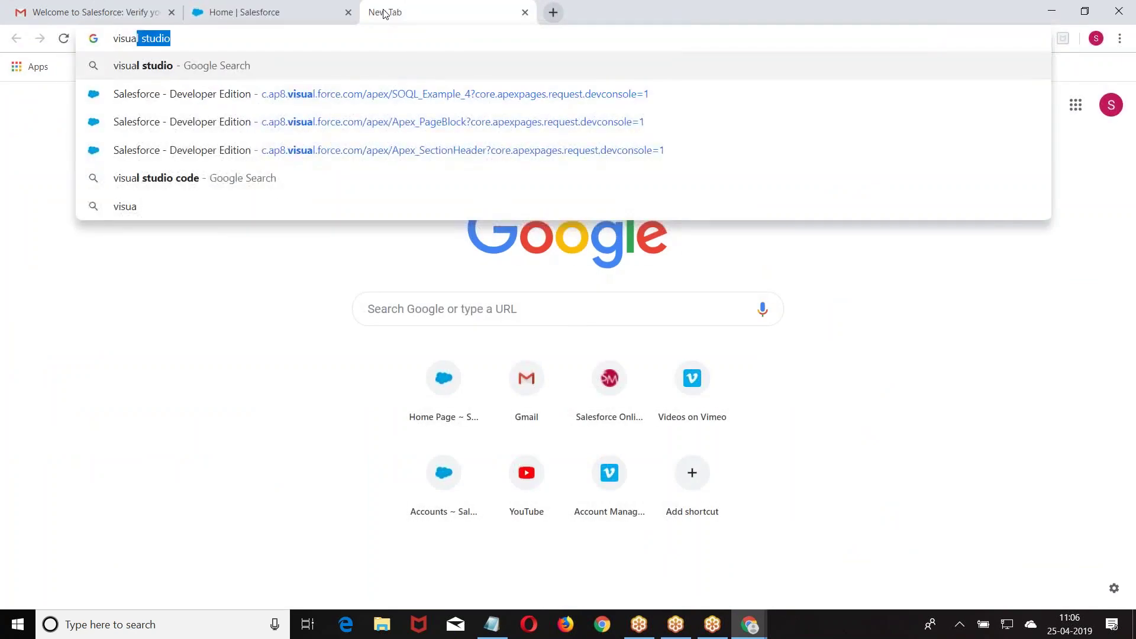
text(lforce)
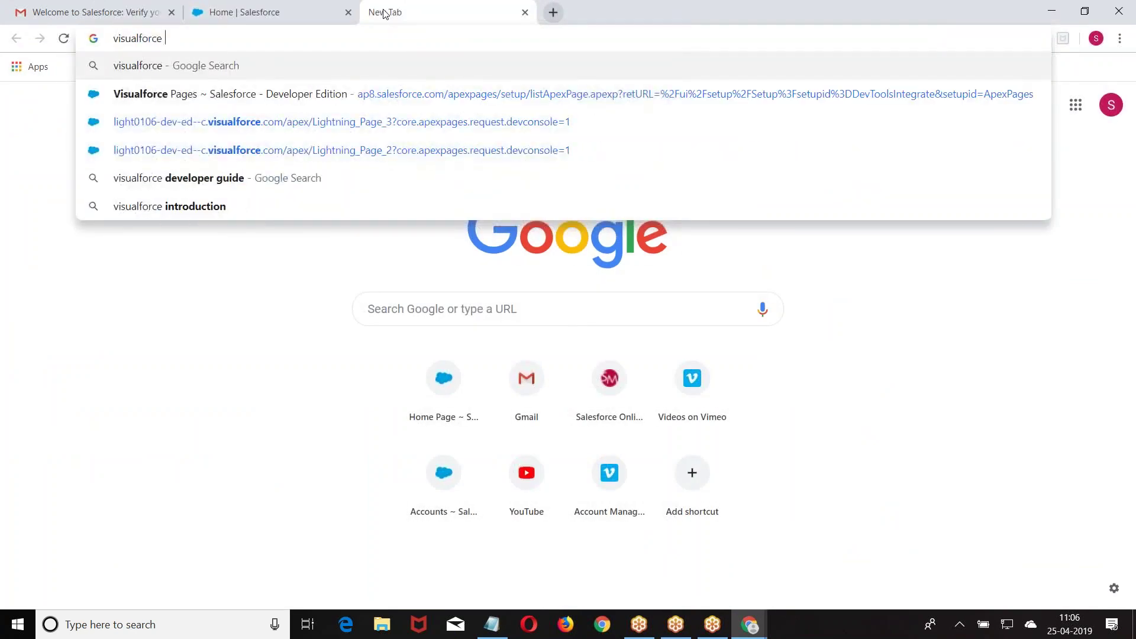
click(229, 211)
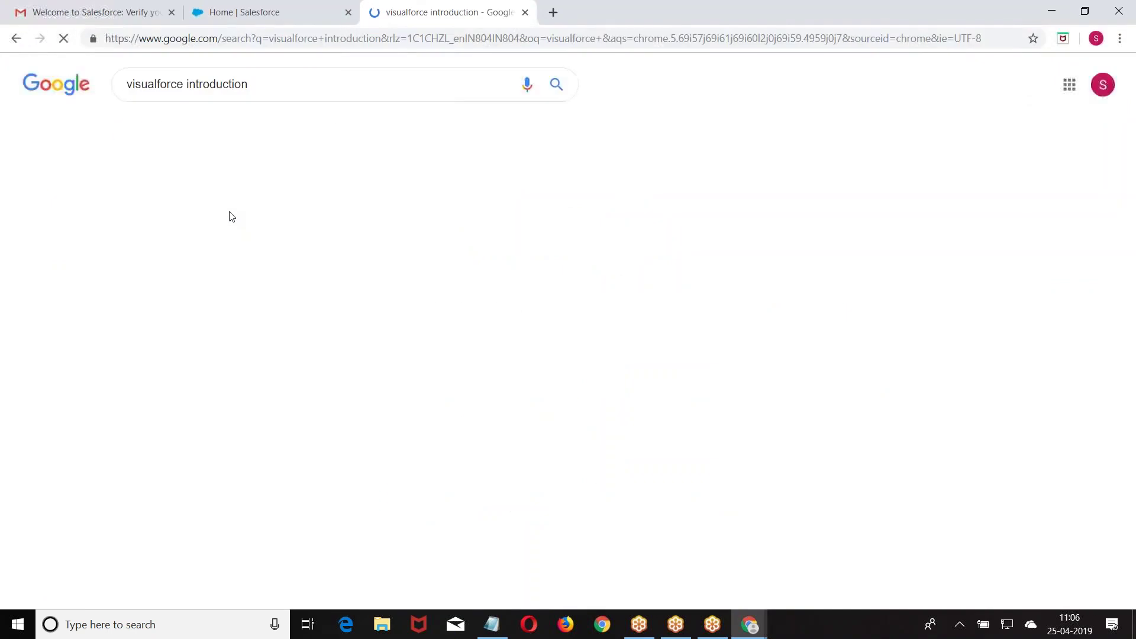
scroll(241, 414, down, 3)
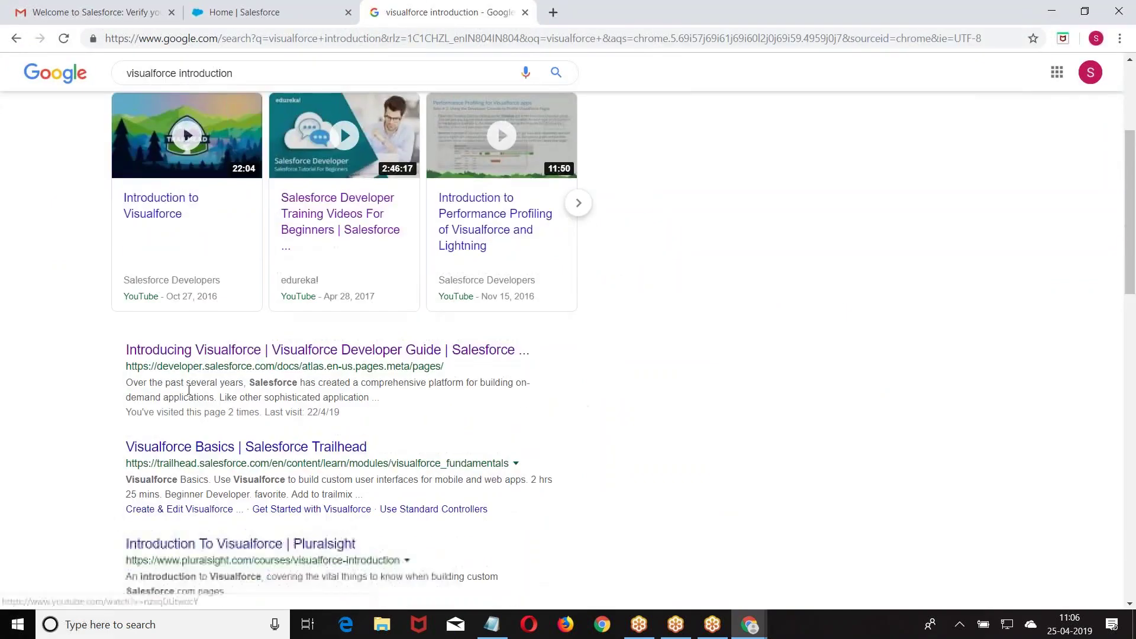
click(210, 352)
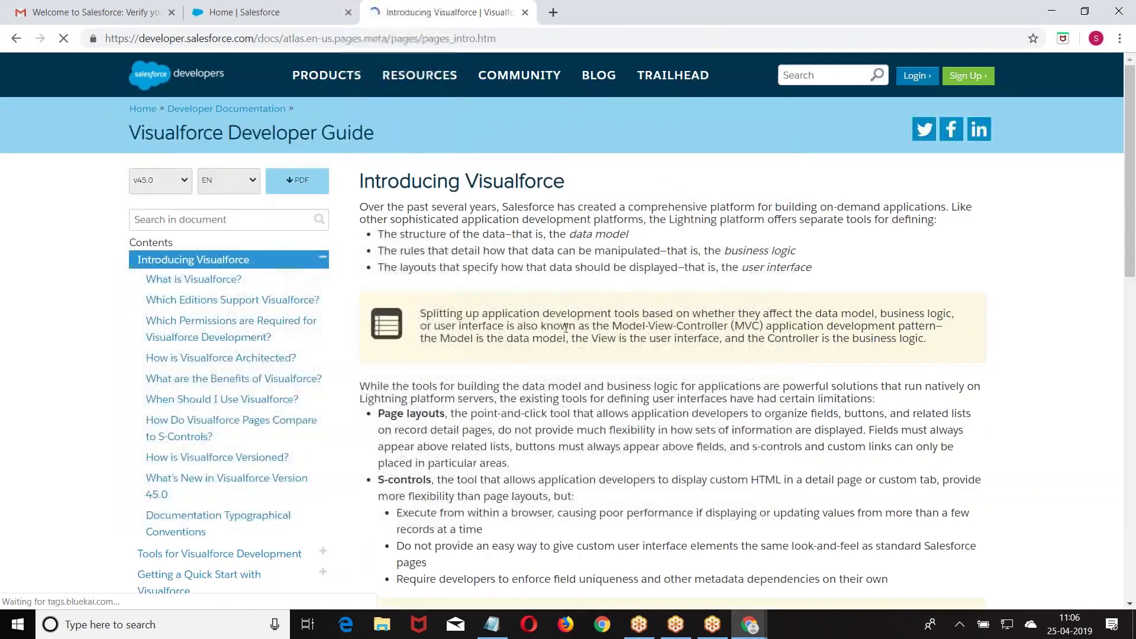
scroll(565, 327, down, 3)
click(243, 309)
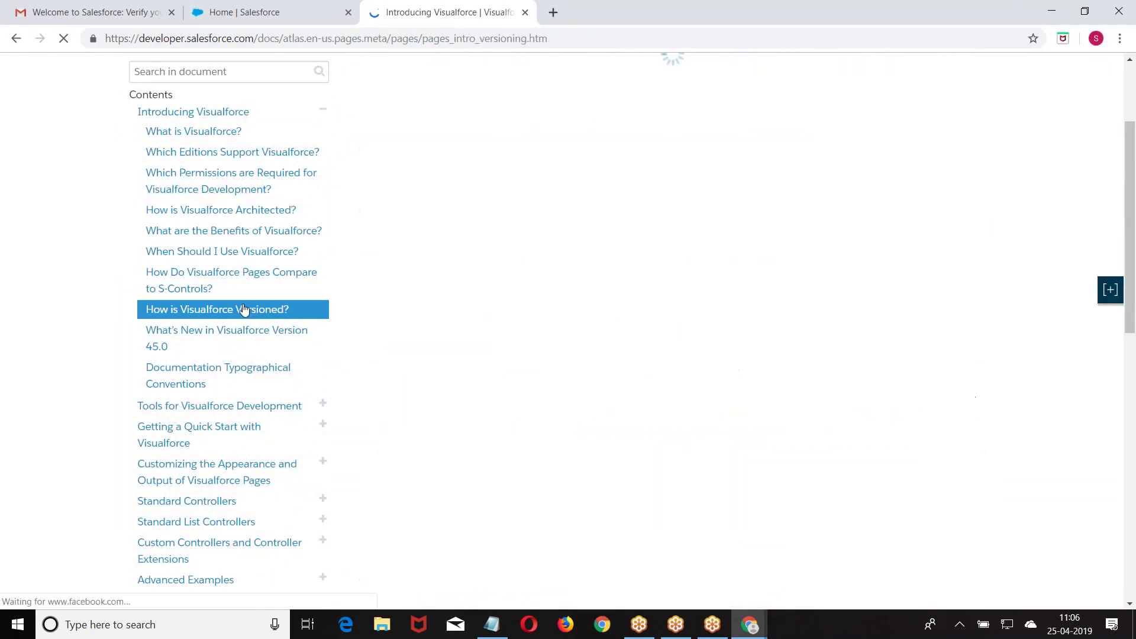
scroll(552, 197, down, 8)
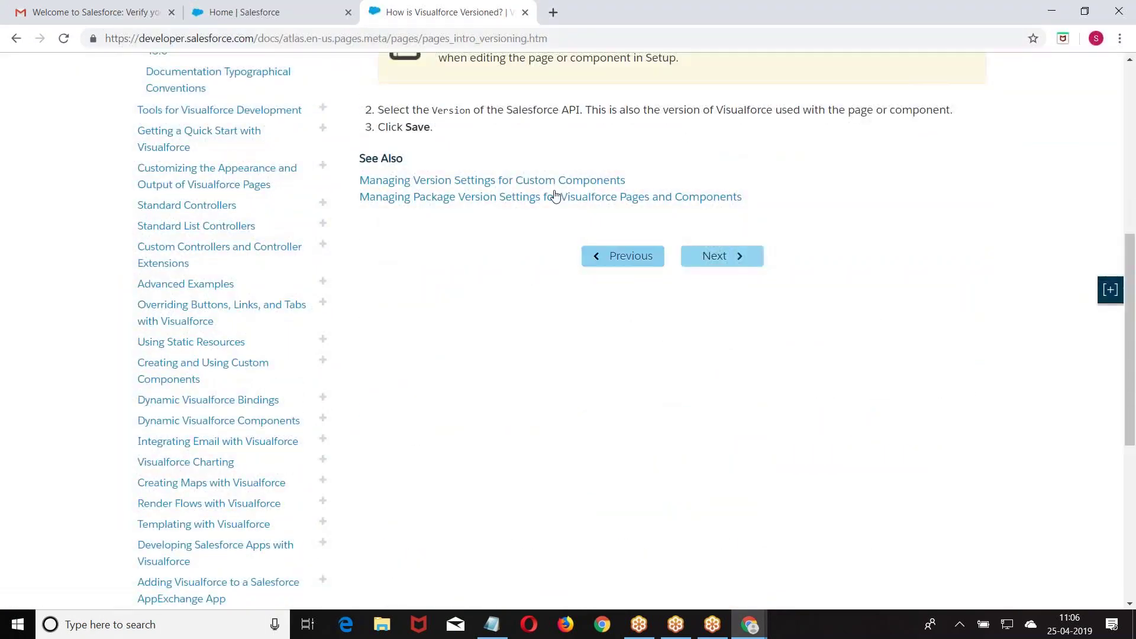
scroll(484, 251, up, 6)
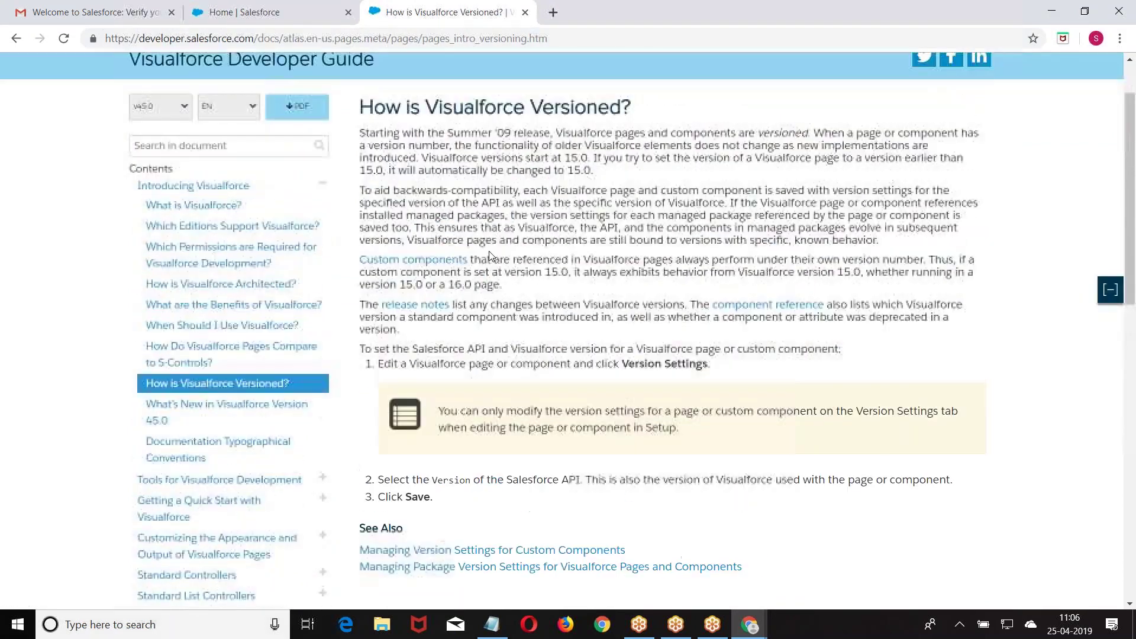
click(253, 406)
scroll(771, 248, down, 10)
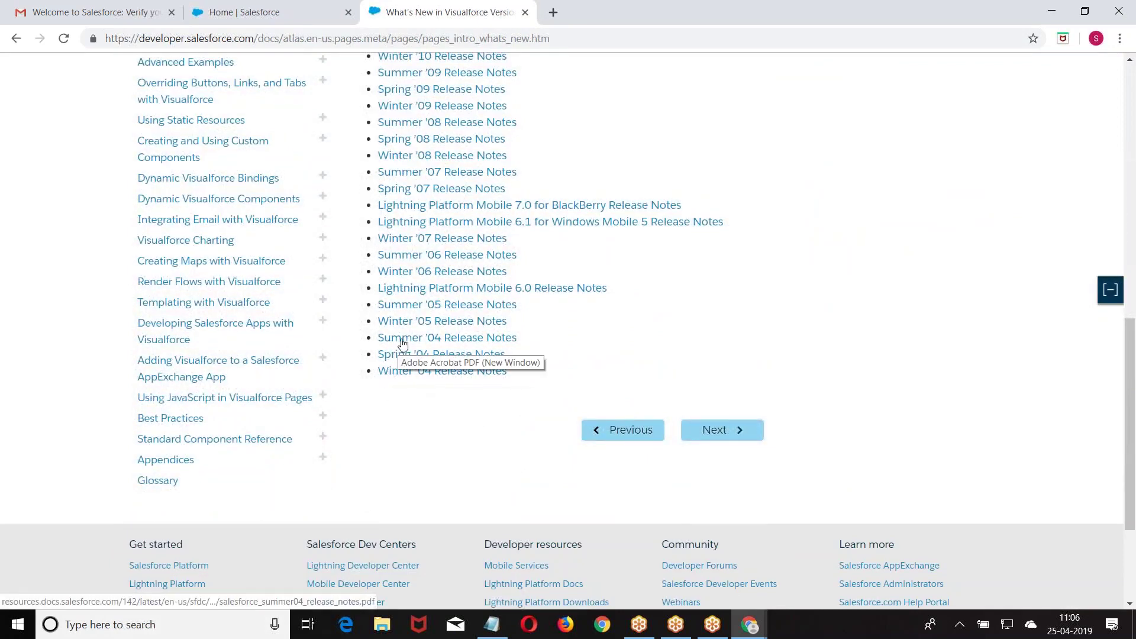
scroll(449, 362, up, 3)
scroll(450, 362, up, 5)
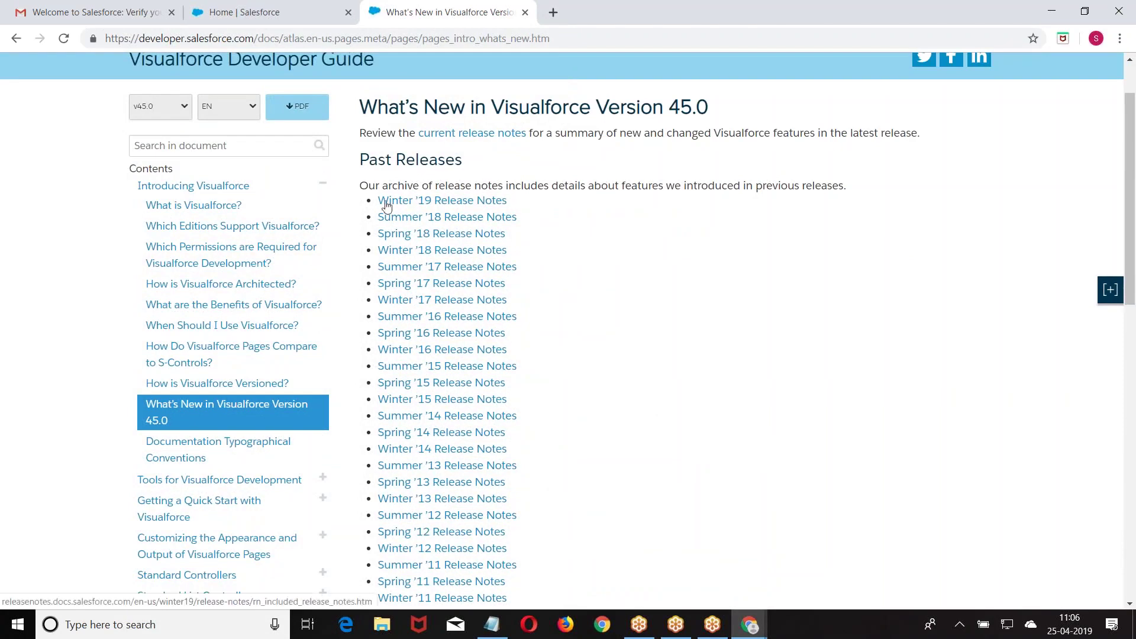
Step: Return to the Salesforce tab and switch it to Salesforce Classic
click(251, 12)
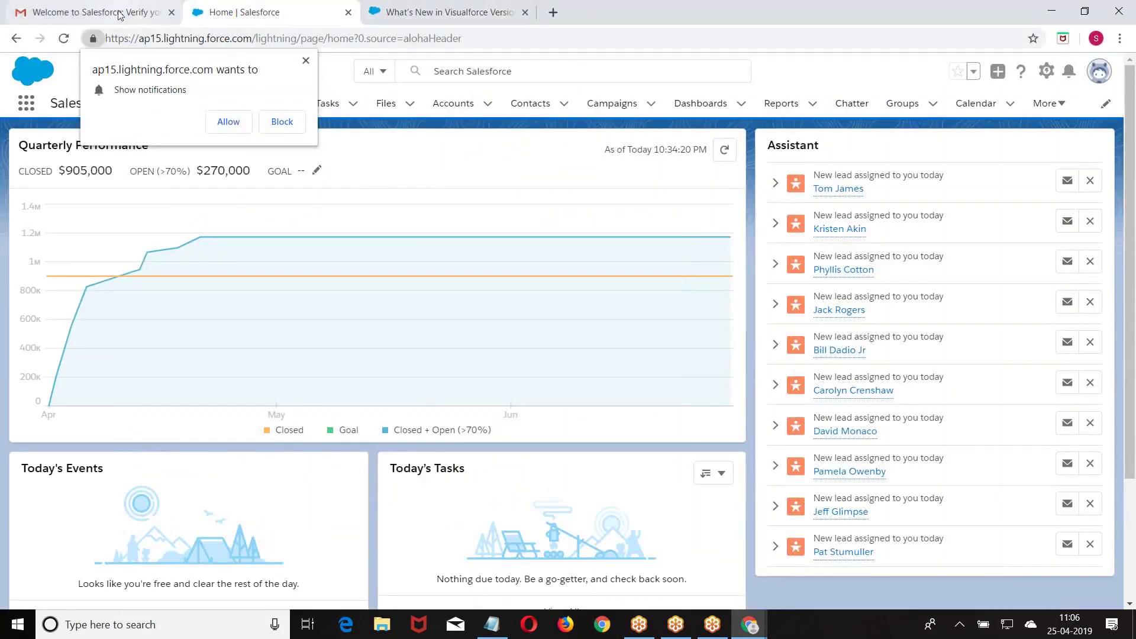
click(371, 8)
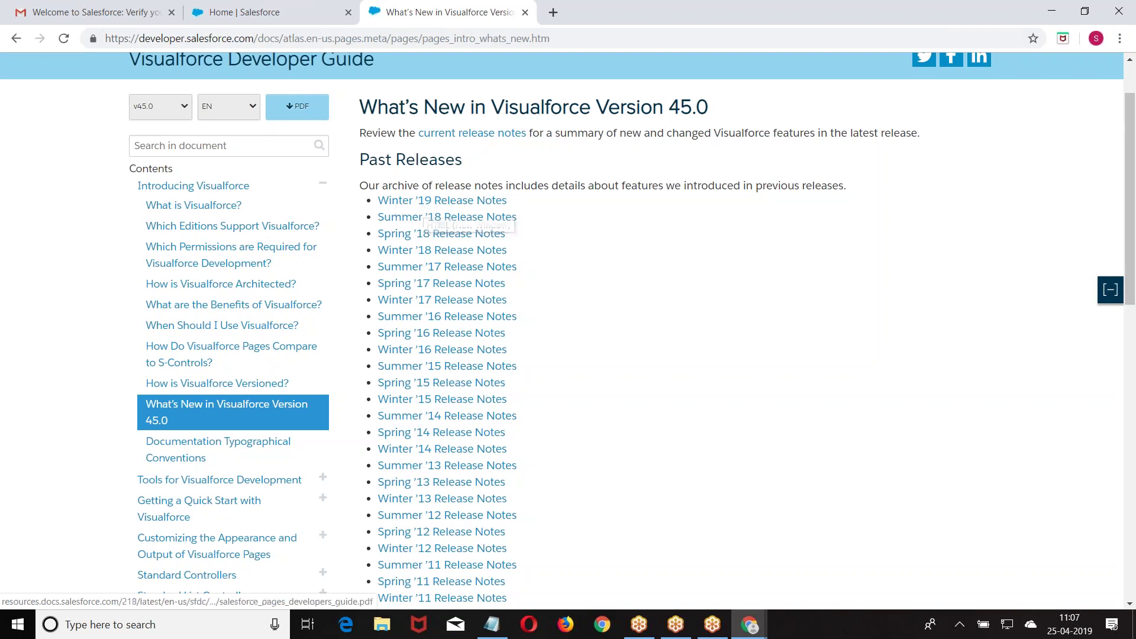
click(293, 12)
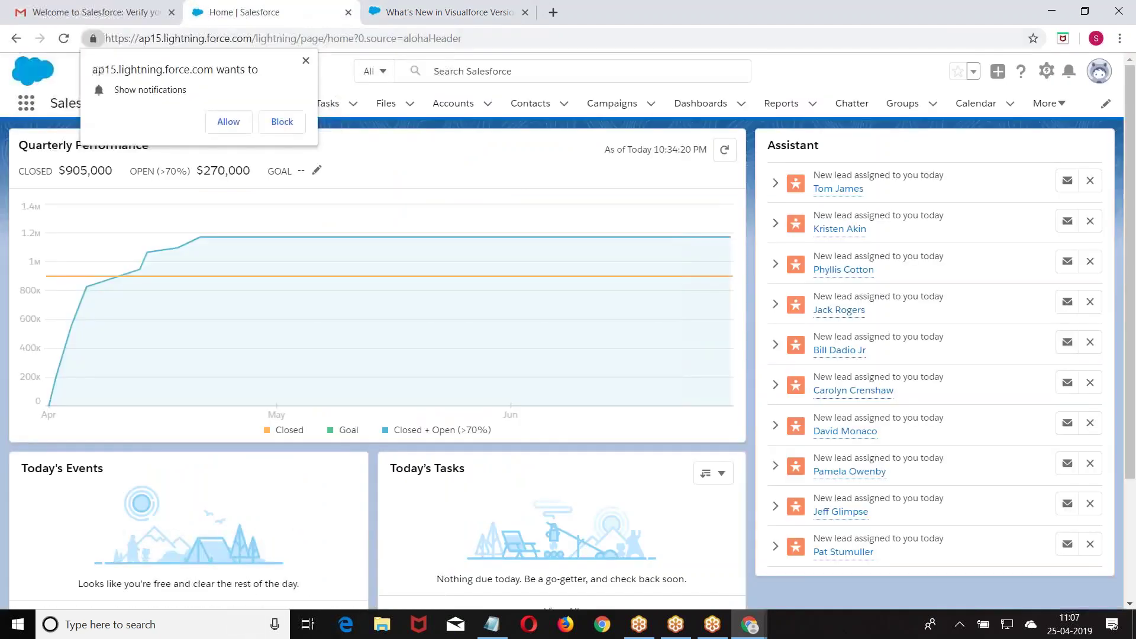
click(1102, 79)
click(943, 274)
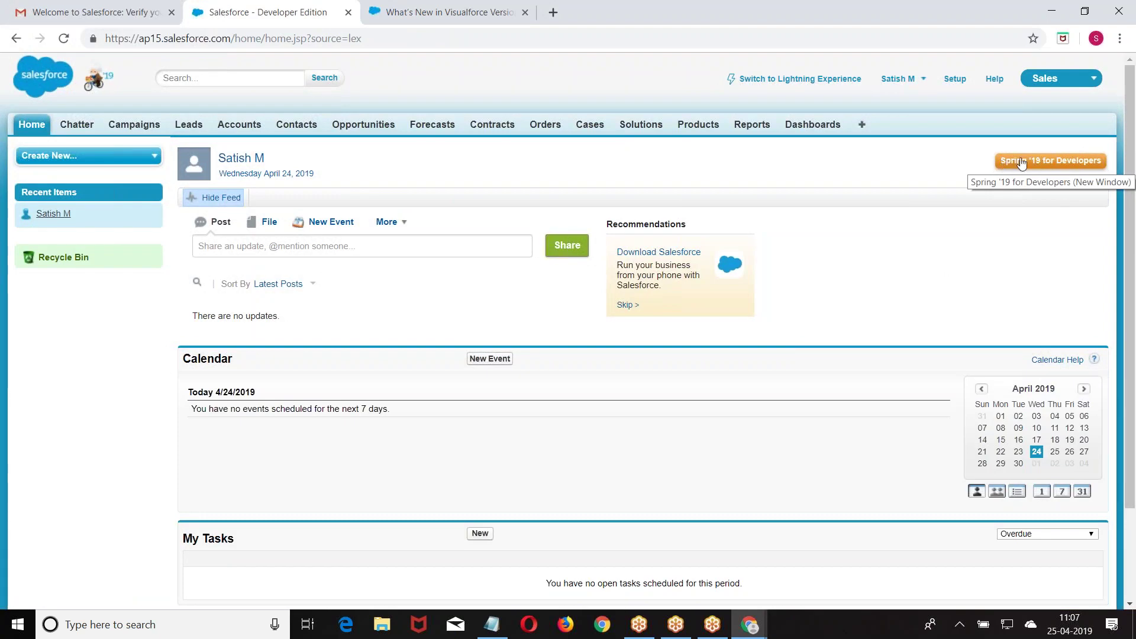
click(492, 624)
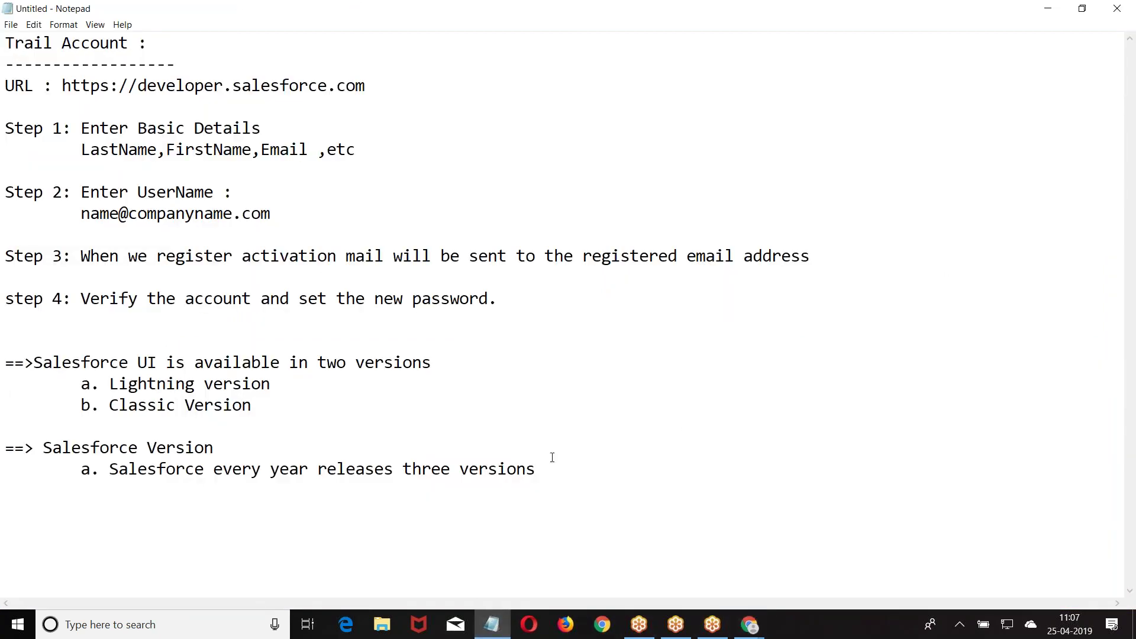
Step: Add an indented numbered list of yearly releases: 1. winter, 2. Spring, 3. Summer
key(Tab)
key(Tab)
text(1. winter)
key(Return)
key(Tab)
key(Tab)
text(2. Summer)
key(BackSpace)
key(BackSpace)
key(BackSpace)
key(BackSpace)
key(BackSpace)
key(BackSpace)
text(pring)
key(Return)
key(Tab)
key(Tab)
text(3. Summer)
key(Return)
key(Return)
Step: Add the line 'b.Current version of salesforce is Spring 19'
key(Tab)
text(b.)
scroll(563, 474, down, 1)
key(Return)
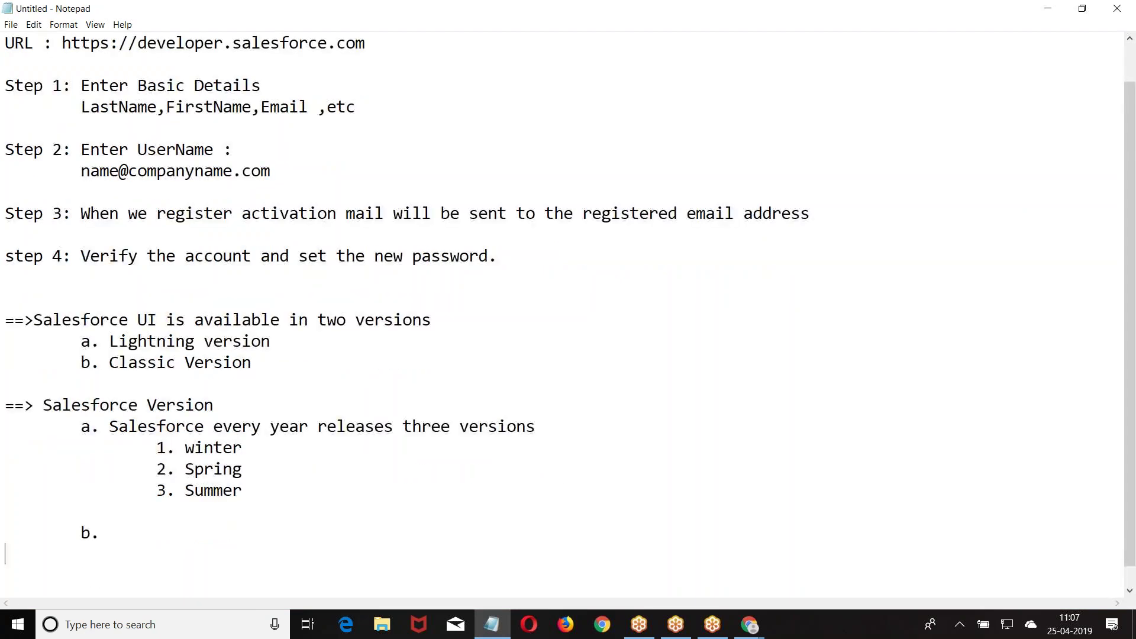
scroll(562, 313, down, 3)
click(109, 323)
text(Current version of se)
key(BackSpace)
text(alesforce is Sprin)
key(BackSpace)
text(g 19)
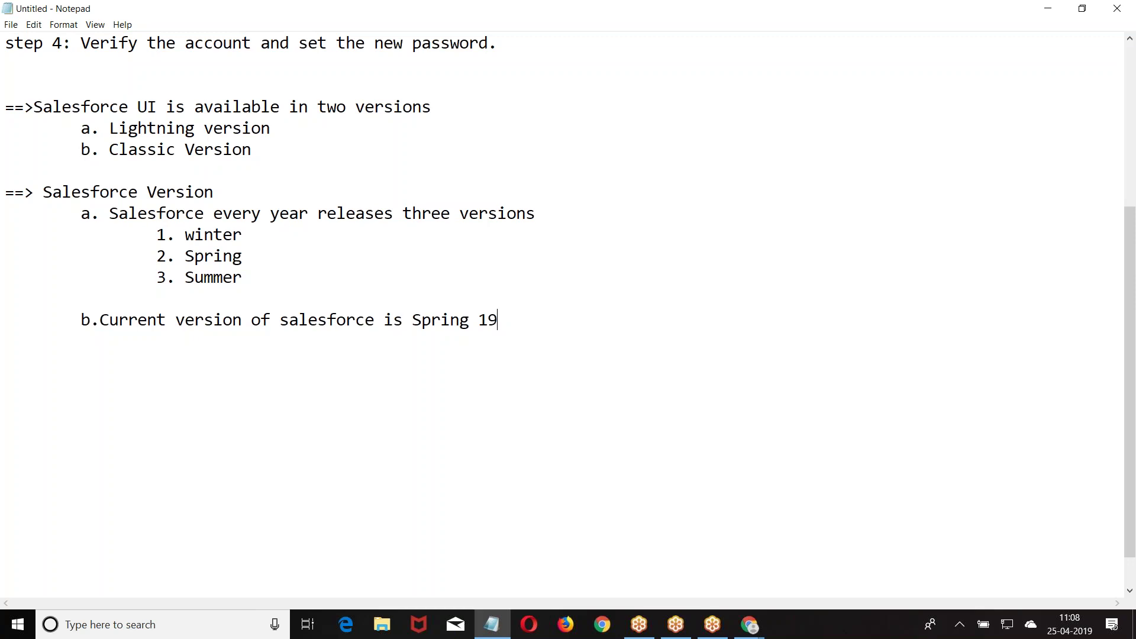
Step: Highlight the release list, the three-yearly-releases line and the current-version line while explaining them
scroll(195, 325, down, 1)
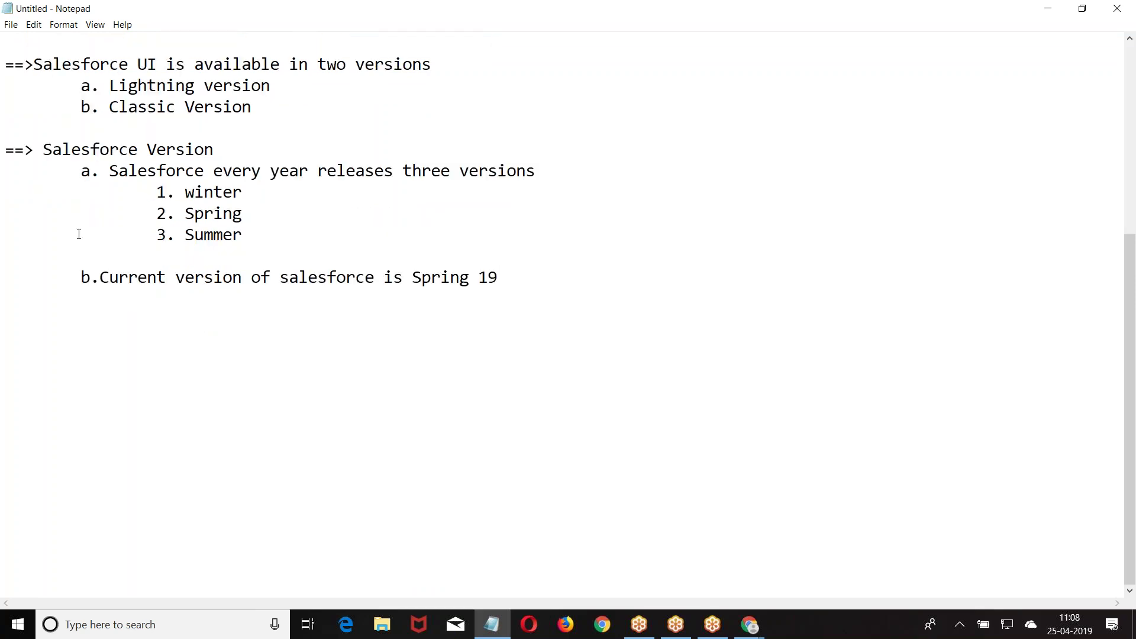
drag(132, 194, 258, 233)
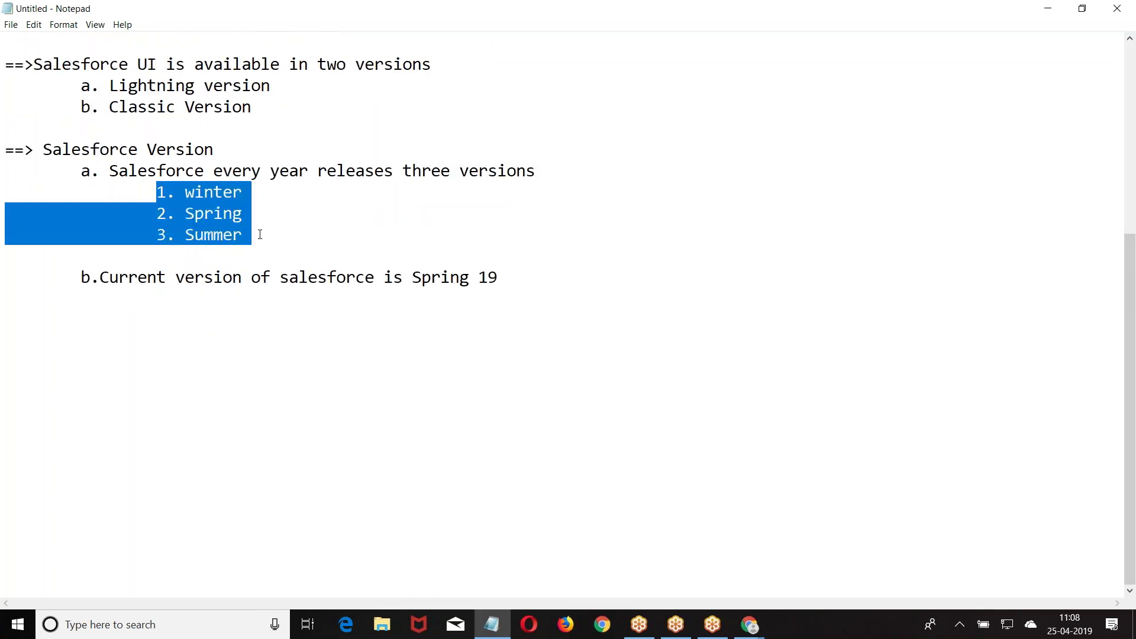
click(308, 206)
drag(149, 191, 353, 247)
click(354, 232)
drag(76, 171, 562, 176)
drag(78, 278, 549, 282)
click(514, 282)
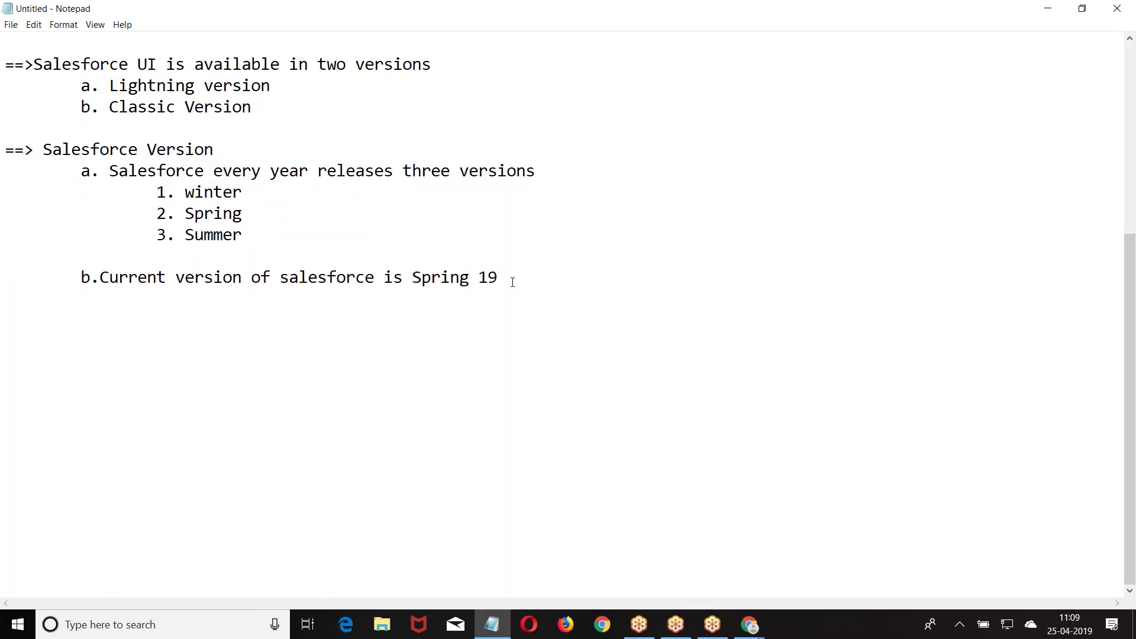
Step: Start a new ==> entry below the Spring 19 note, view Salesforce Classic's home, then return to Notepad
key(Return)
key(Return)
key(Return)
text(==>)
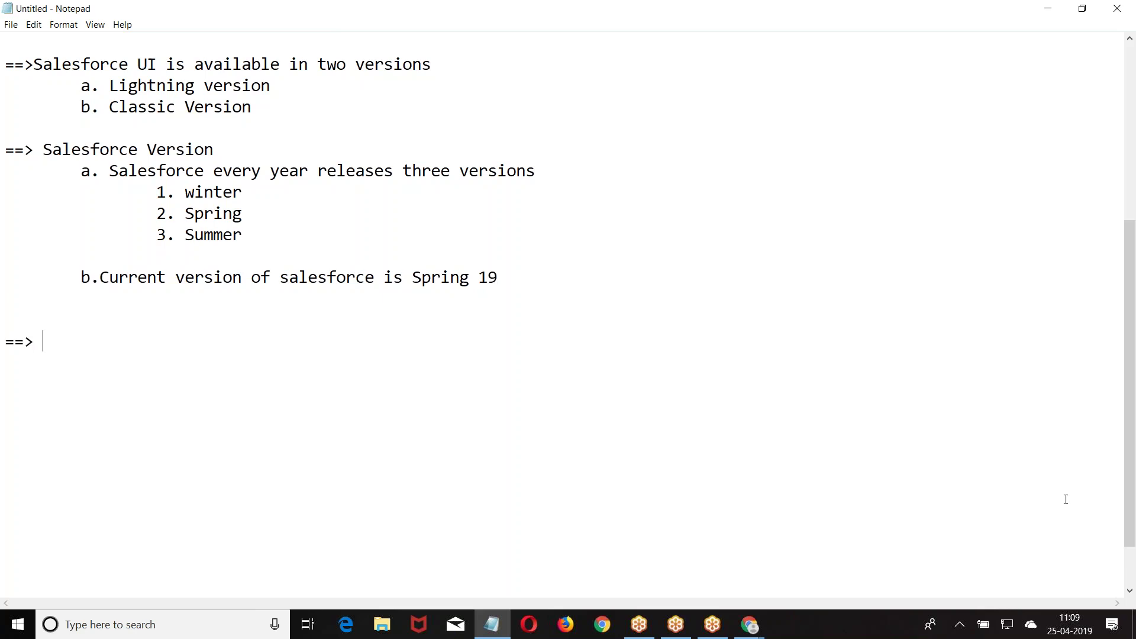
mouse_move(749, 624)
click(654, 559)
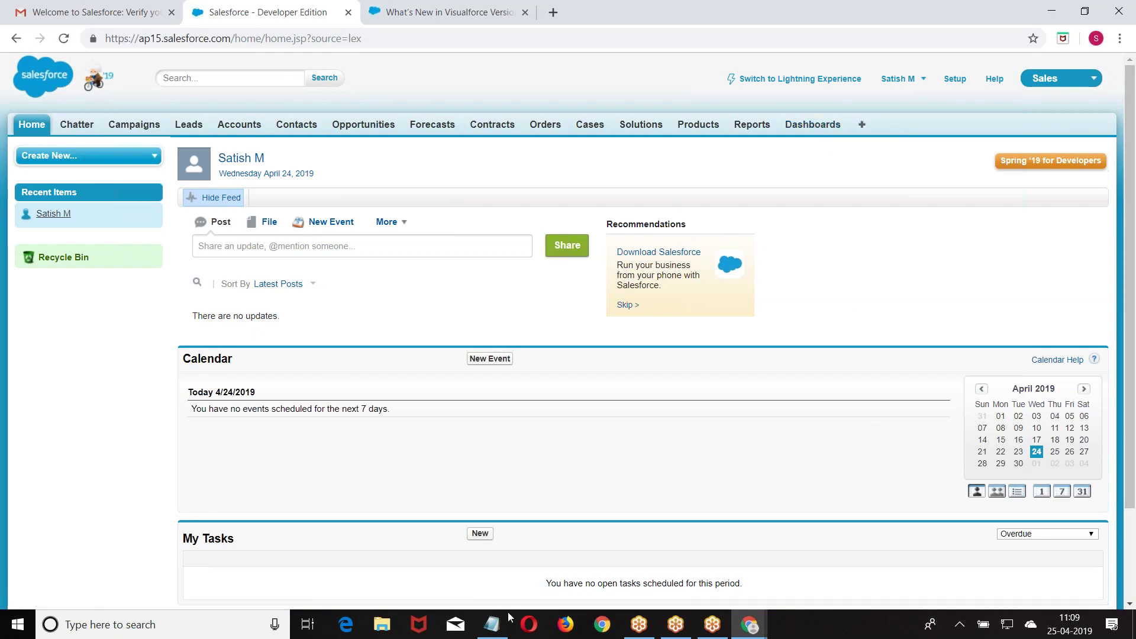
click(492, 624)
text(Sa)
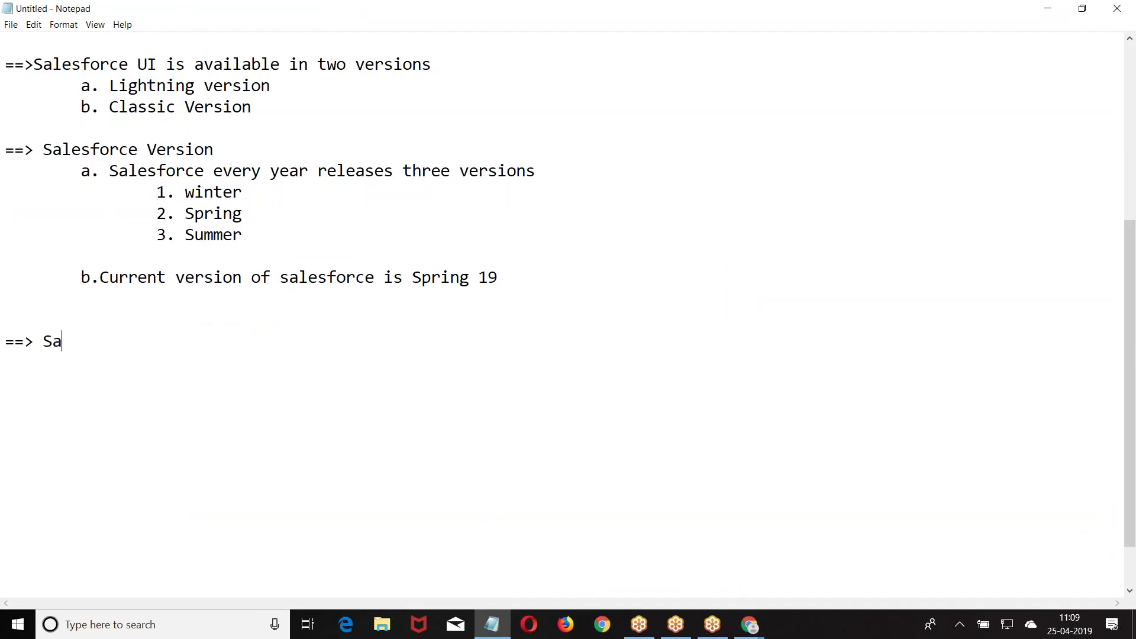
text(lesforce Login :)
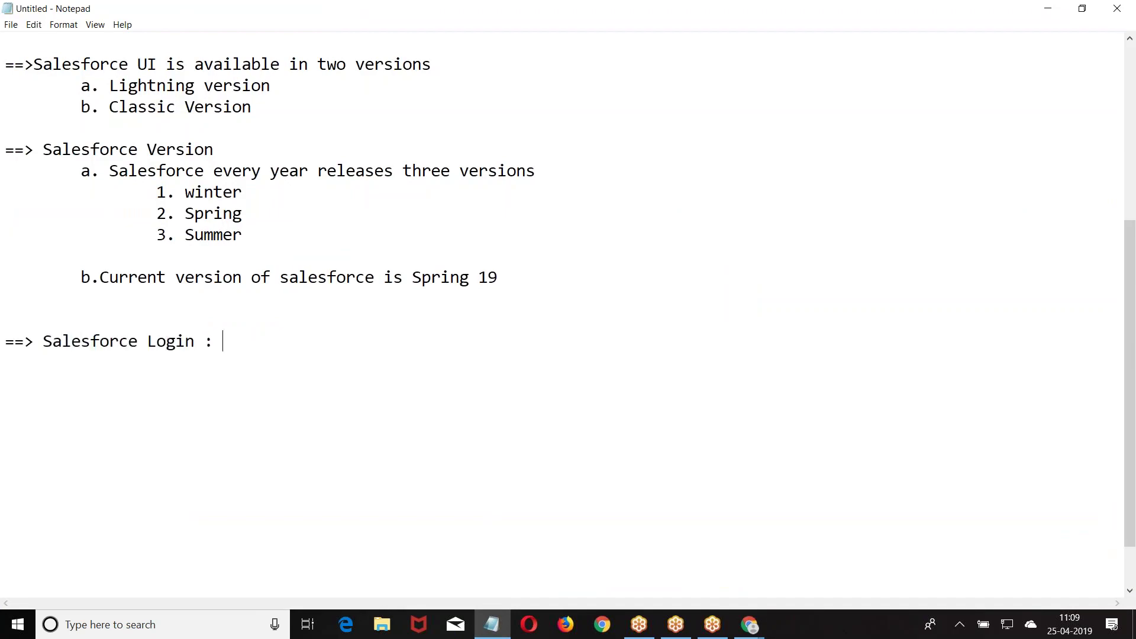
key(Return)
key(Tab)
text(Production :)
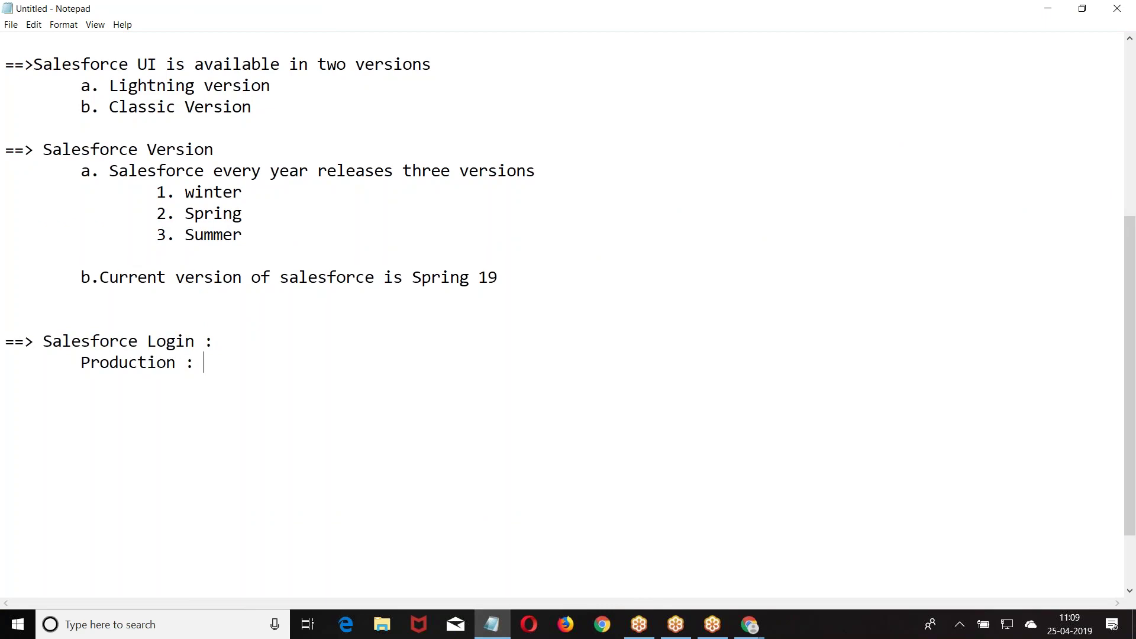
text( https://logi)
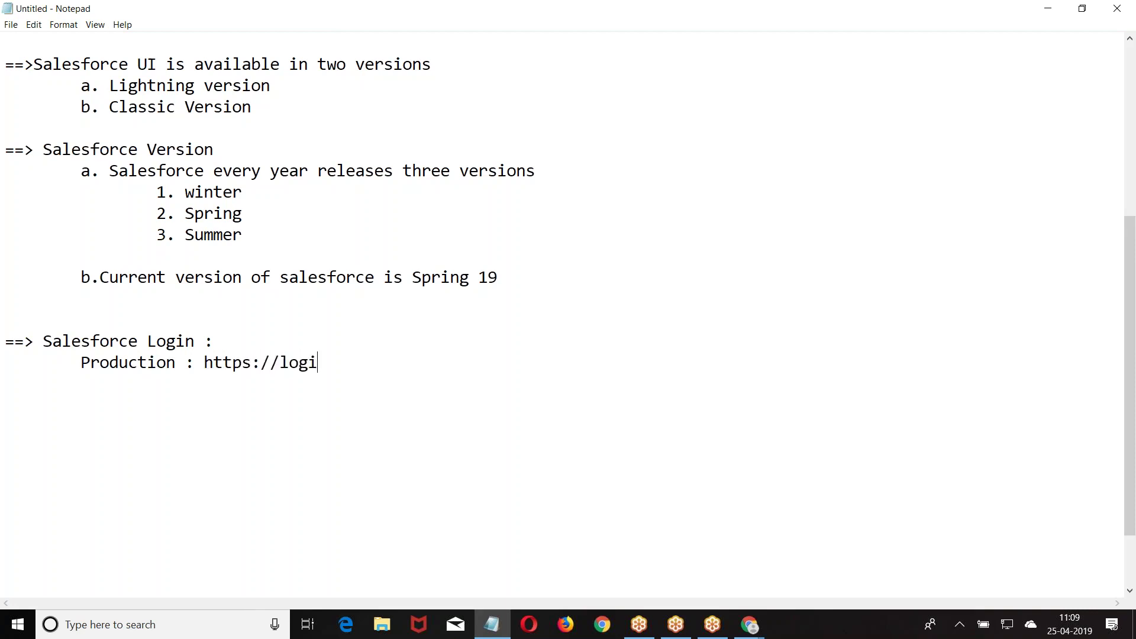
text(n.salesforce.co)
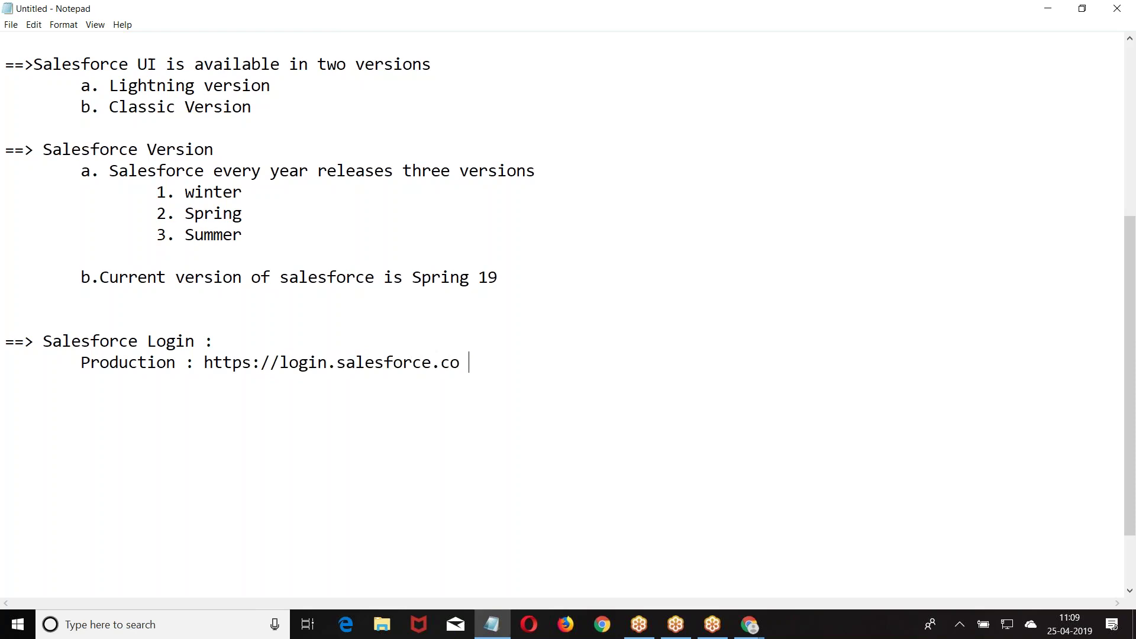
key(BackSpace)
text(m)
Step: Highlight the developer.salesforce.com address and the production login address for emphasis
scroll(161, 67, up, 5)
drag(138, 85, 385, 86)
scroll(465, 106, down, 4)
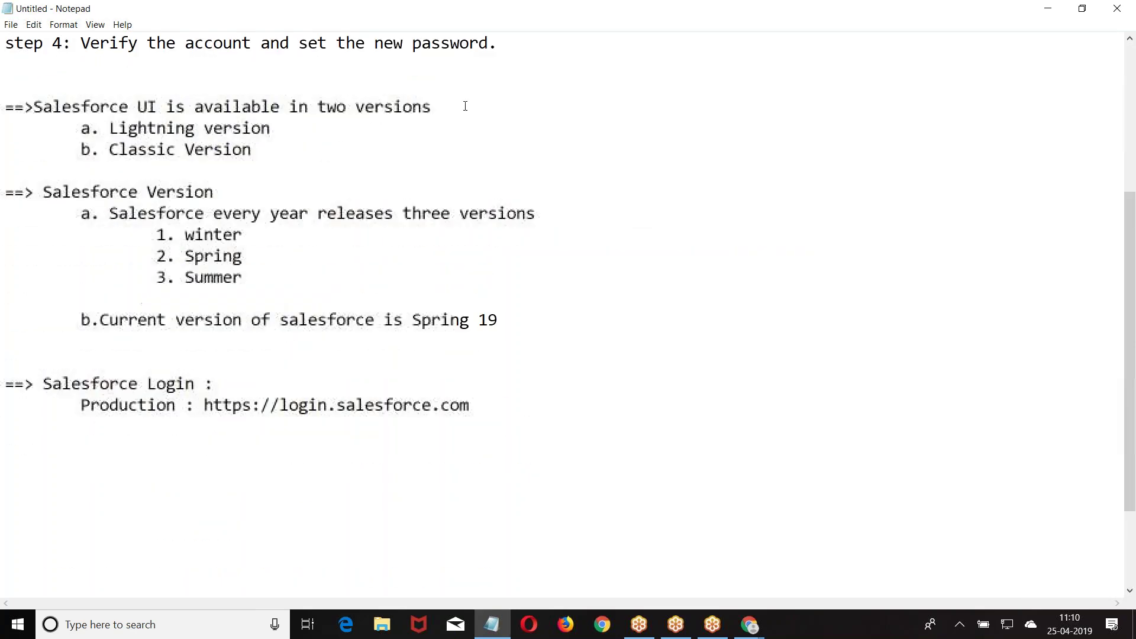
drag(272, 406, 479, 406)
click(497, 405)
key(Return)
key(Return)
key(Tab)
text(Sandbox    : h)
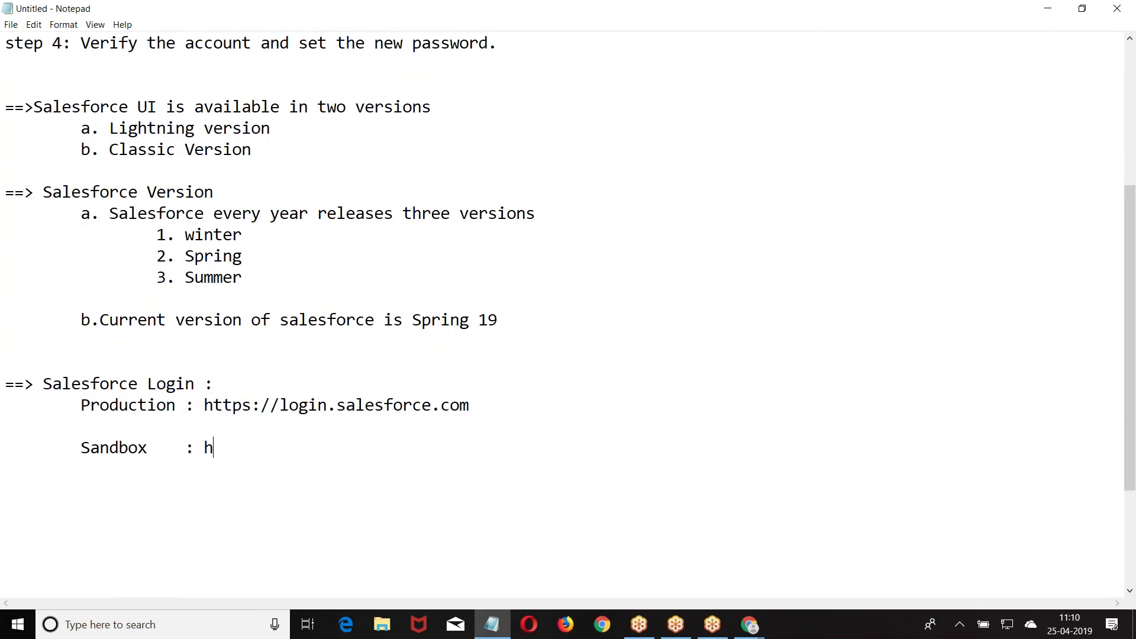
text(ttps://test)
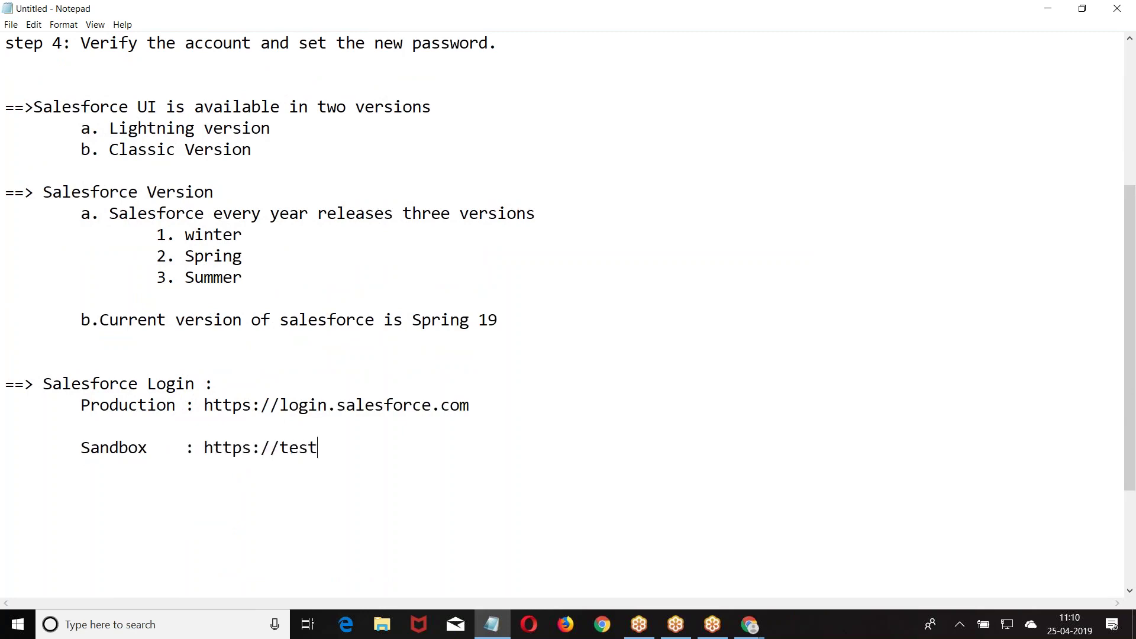
text(.salesforce.com)
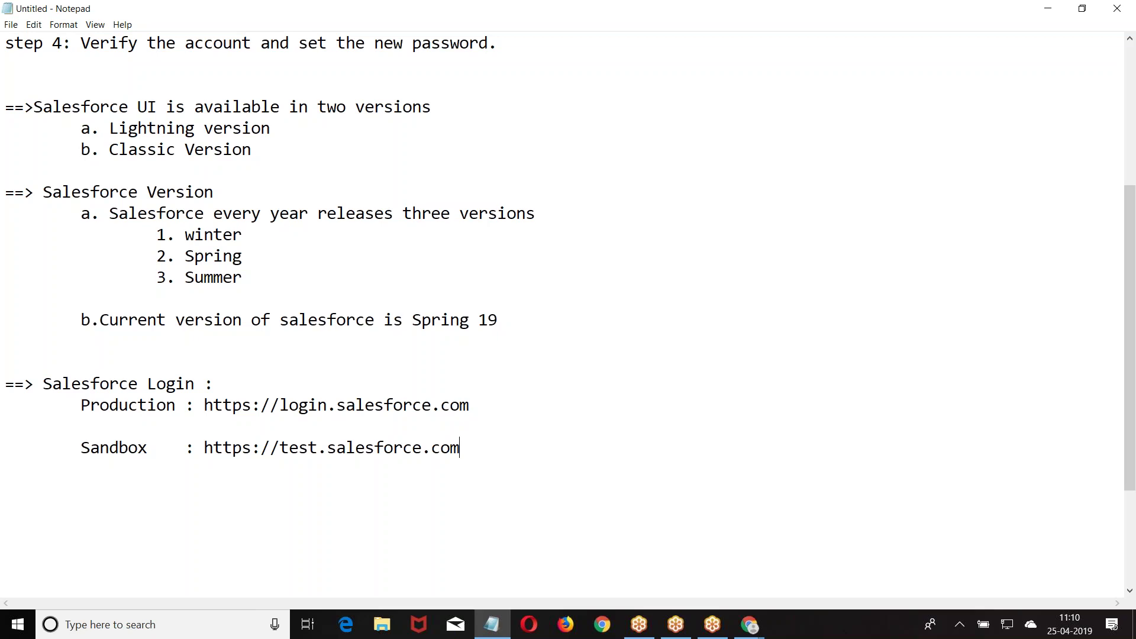
key(Return)
key(Tab)
scroll(562, 313, down, 2)
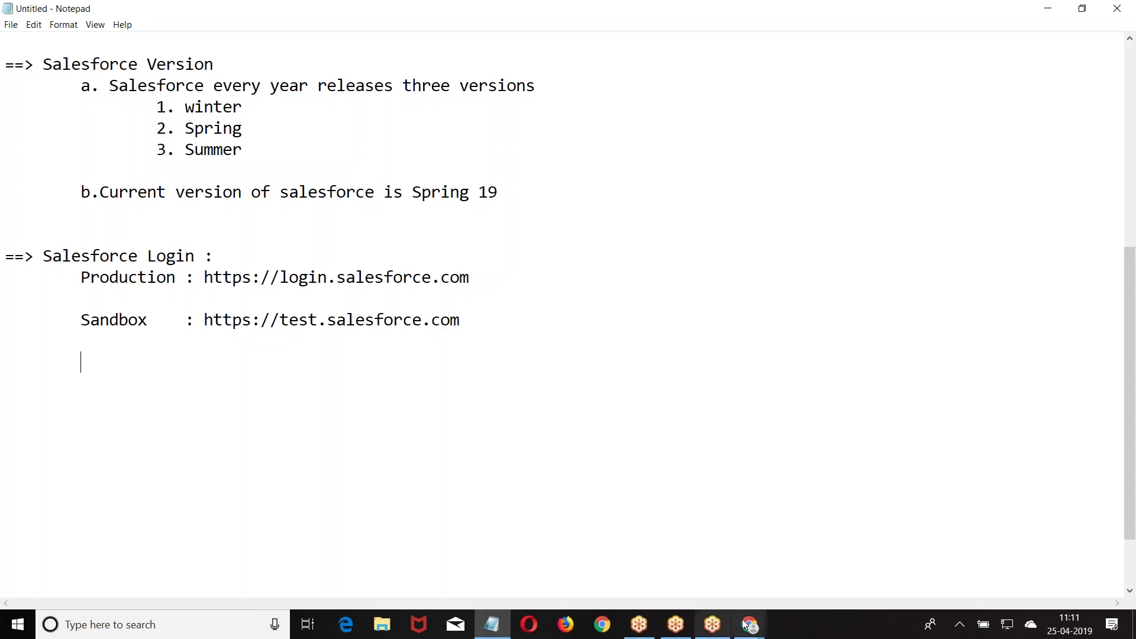
Step: Log out of Salesforce and log back in with the saved username and account password
click(671, 521)
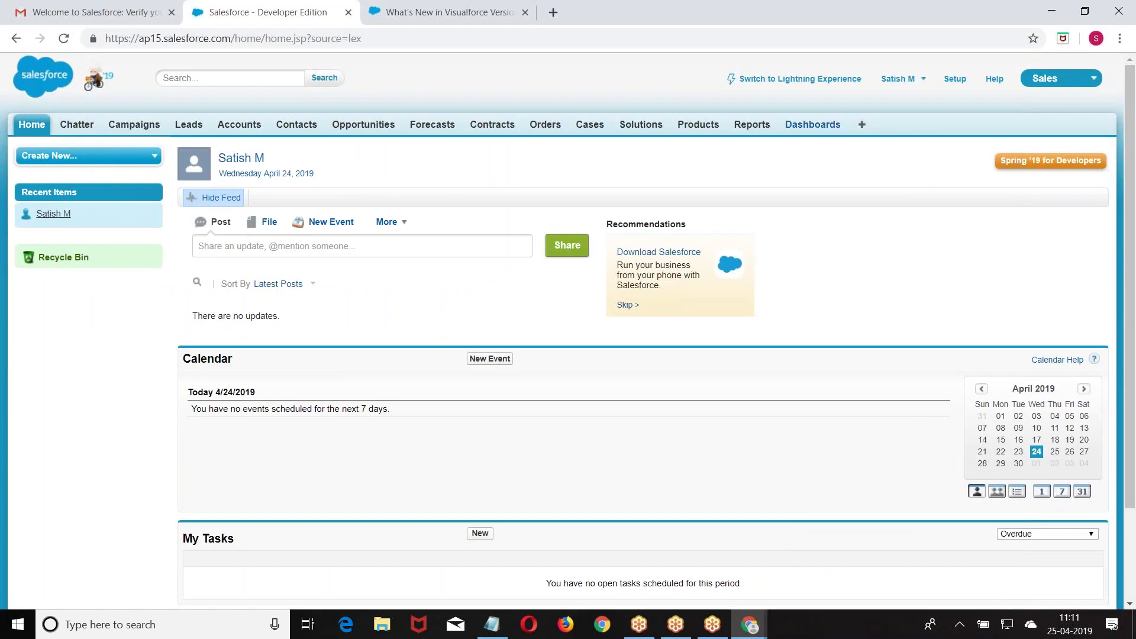
click(916, 83)
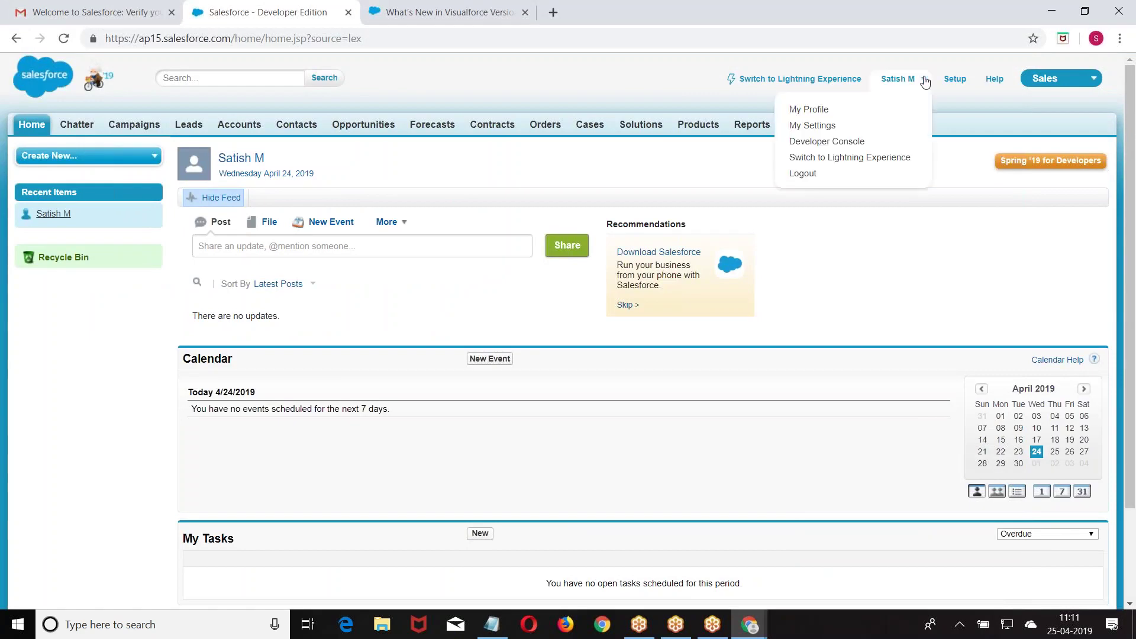
click(806, 174)
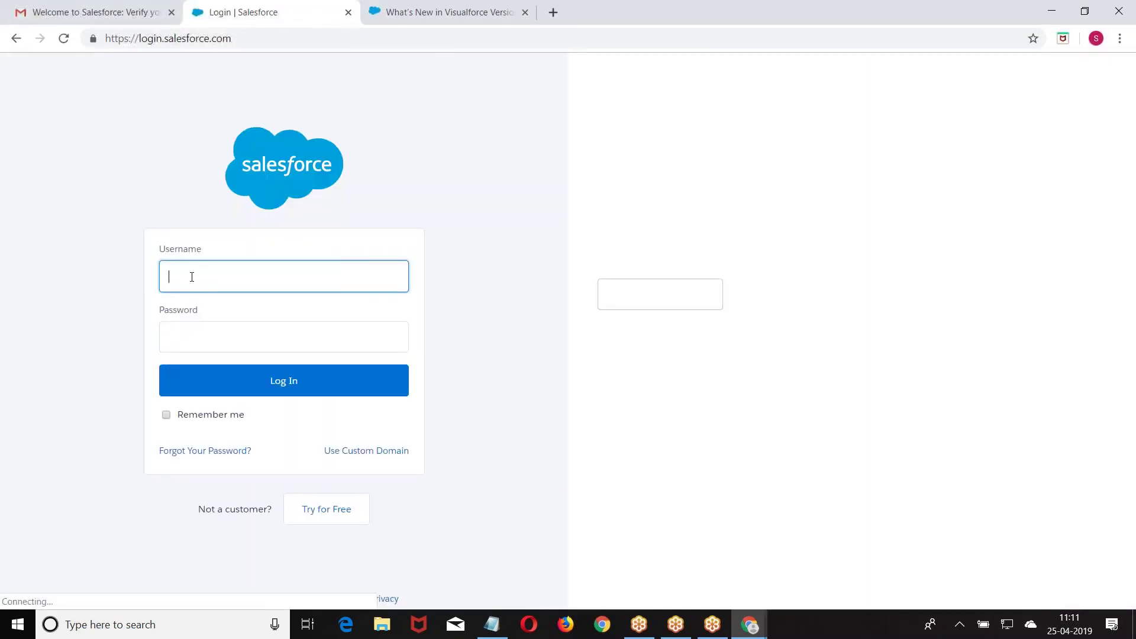
click(191, 276)
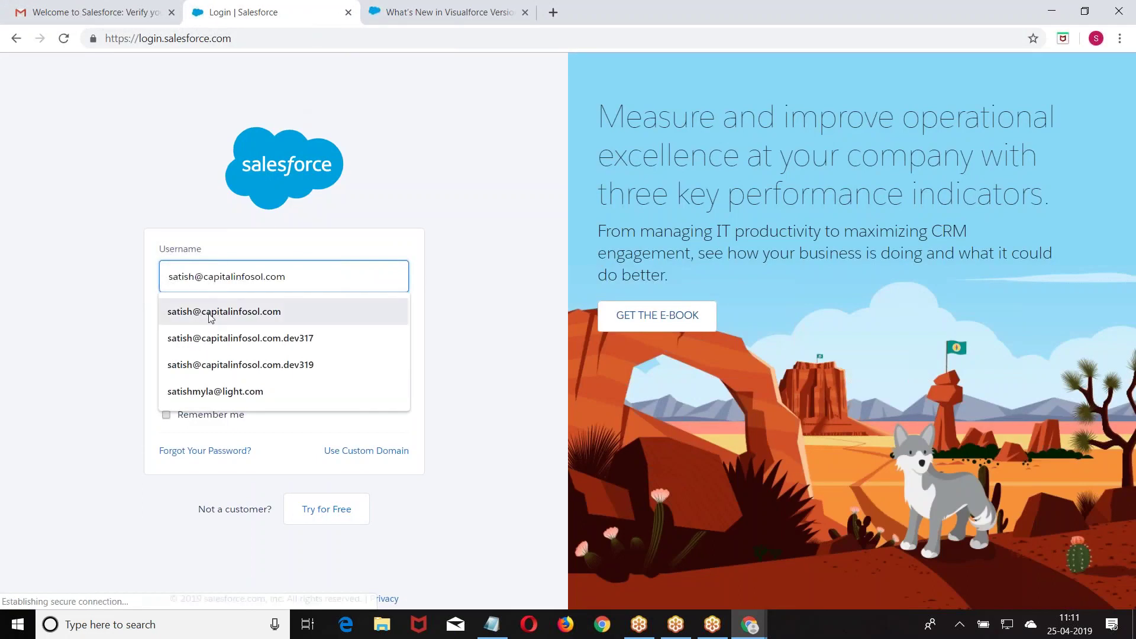
click(211, 316)
click(209, 334)
text(•••••••••••)
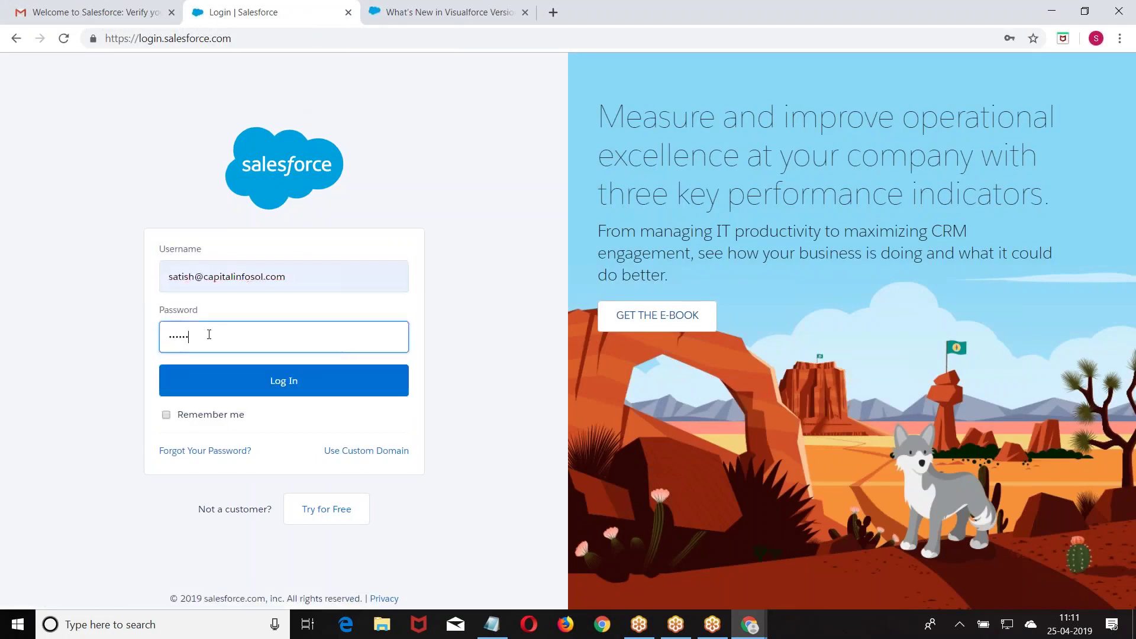
click(247, 381)
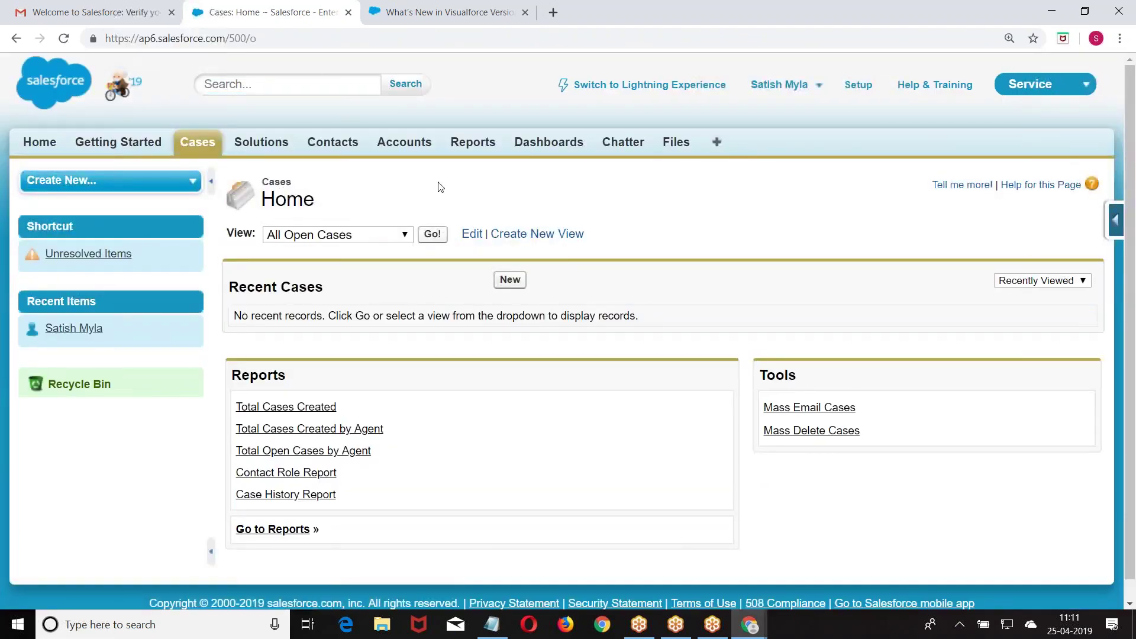
Step: Open Setup, then resize and rearrange the browser and notes windows to reveal the desktop
click(859, 85)
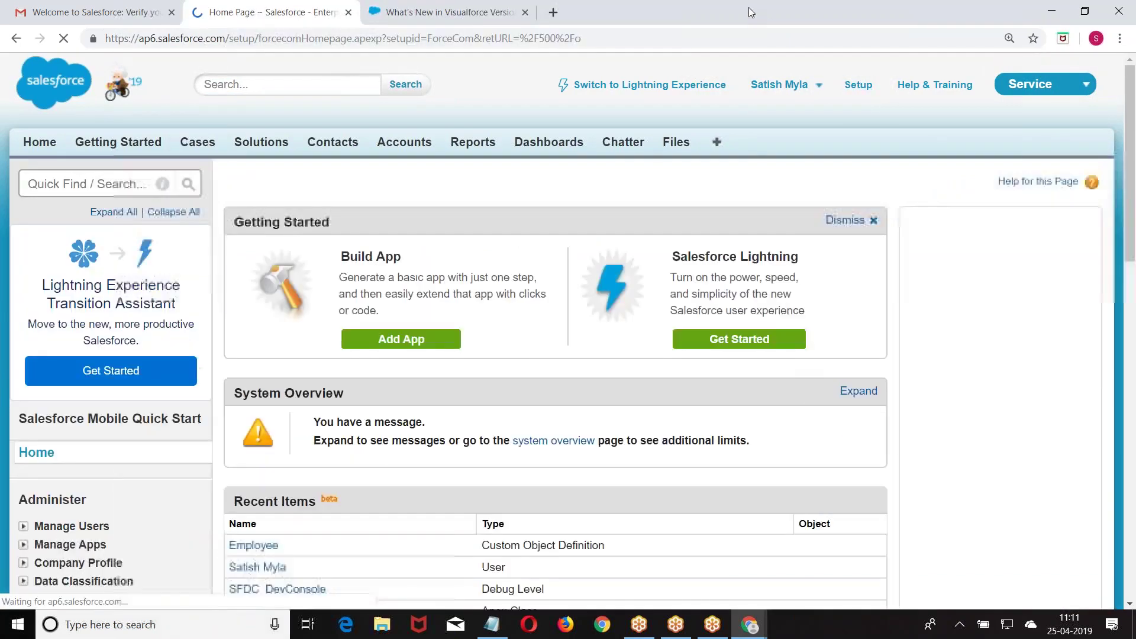
drag(748, 9, 612, 92)
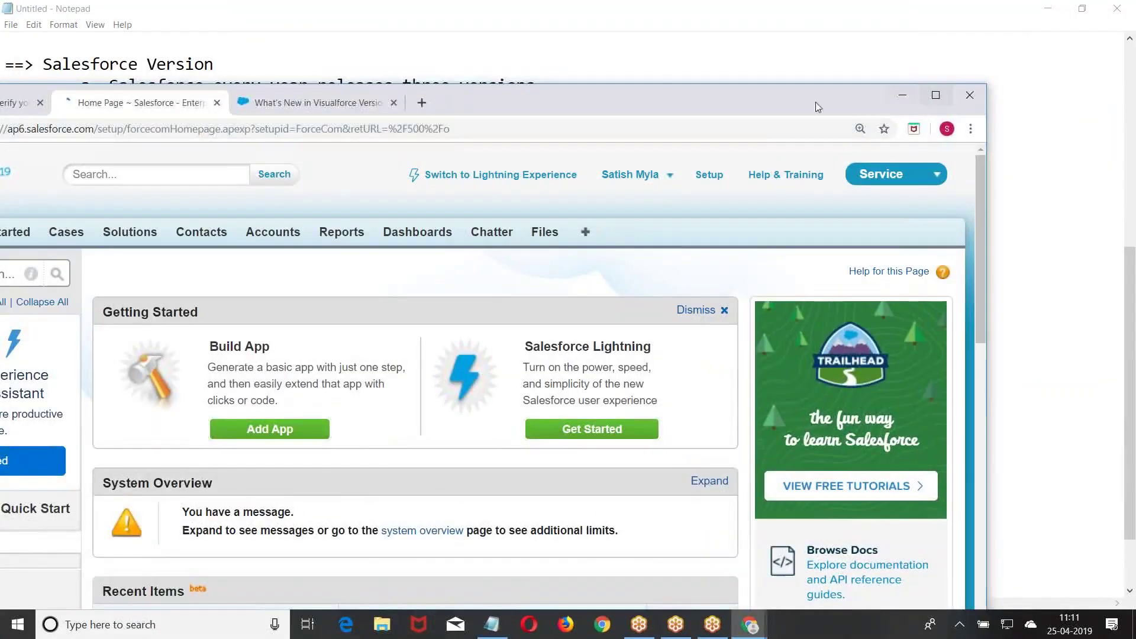
drag(514, 97, 630, 33)
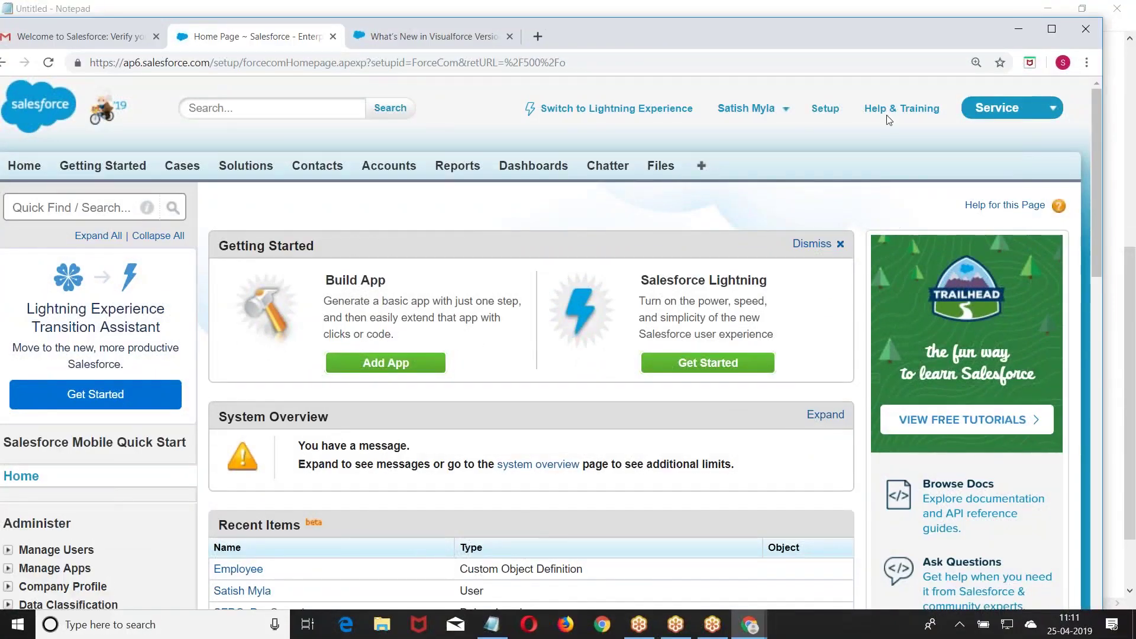
drag(810, 35, 813, 121)
click(838, 24)
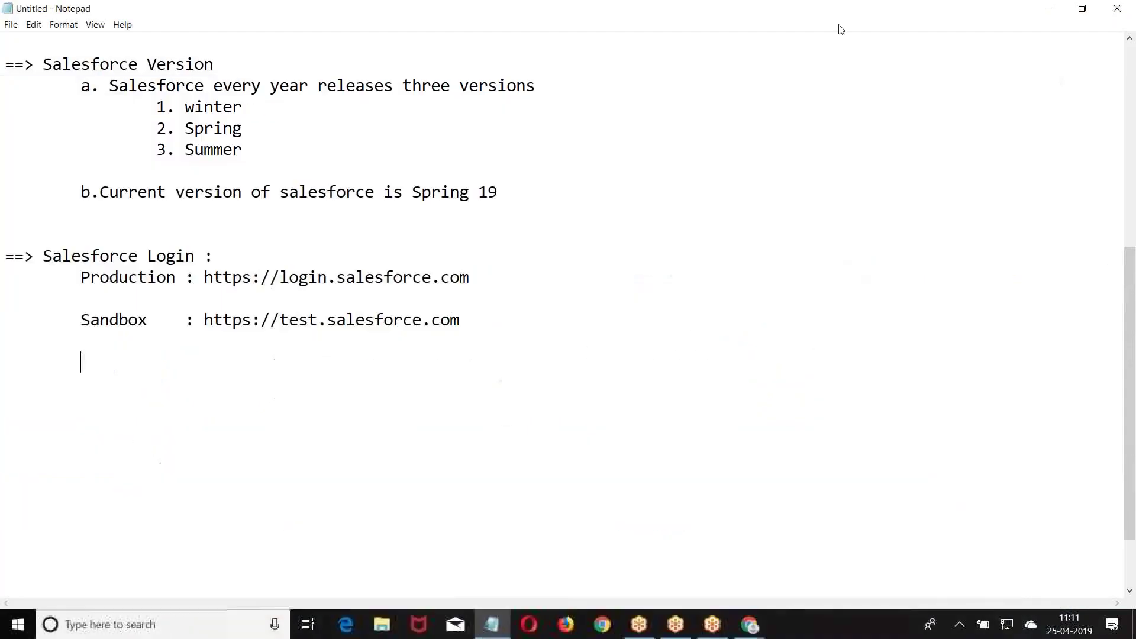
double_click(768, 8)
click(736, 86)
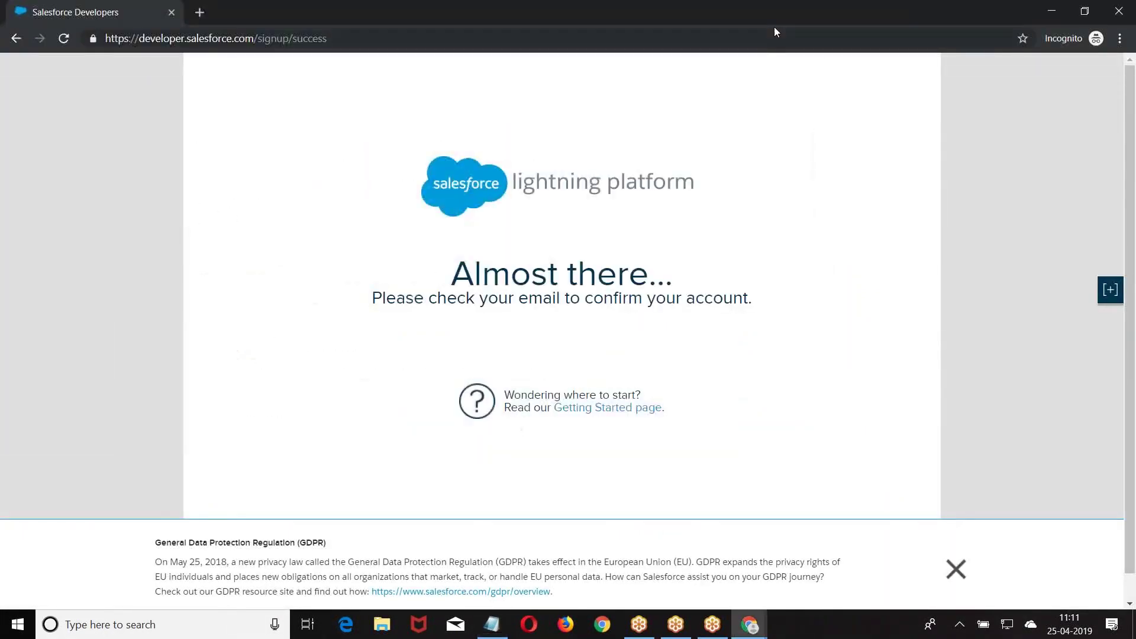
double_click(746, 14)
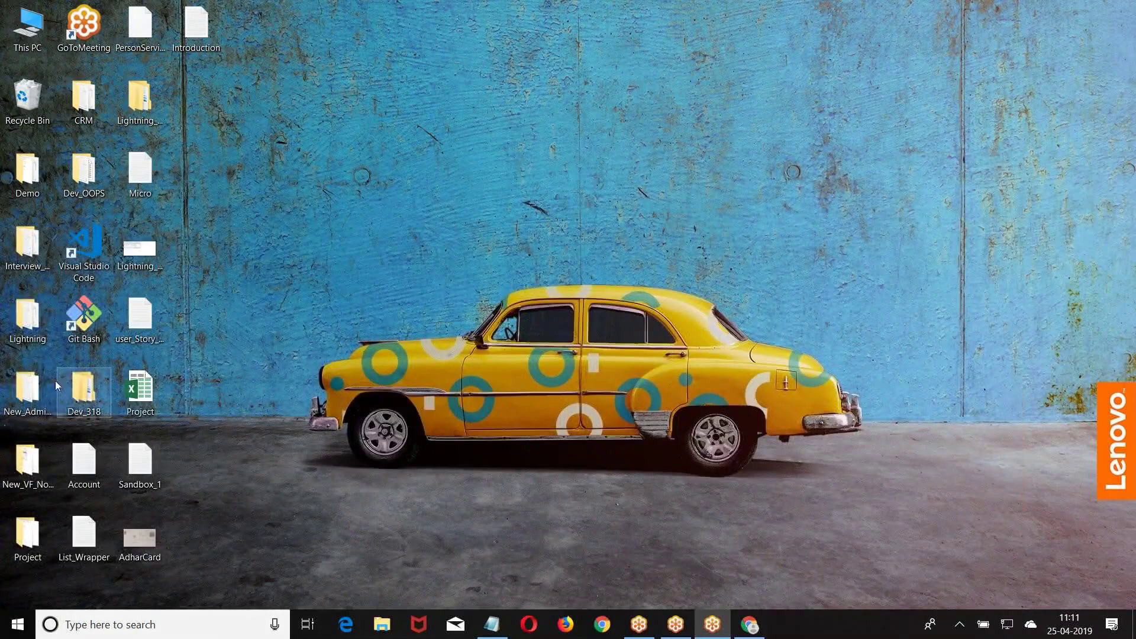
Step: Browse from the Demo folder back to the Desktop and open the CRM folder
double_click(29, 180)
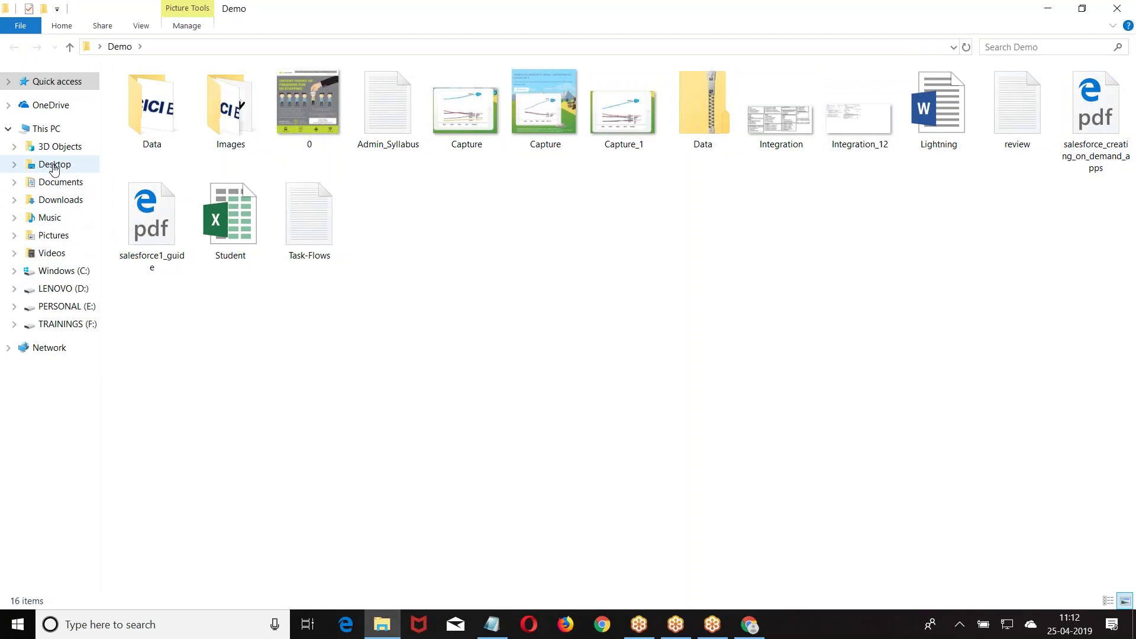
click(54, 166)
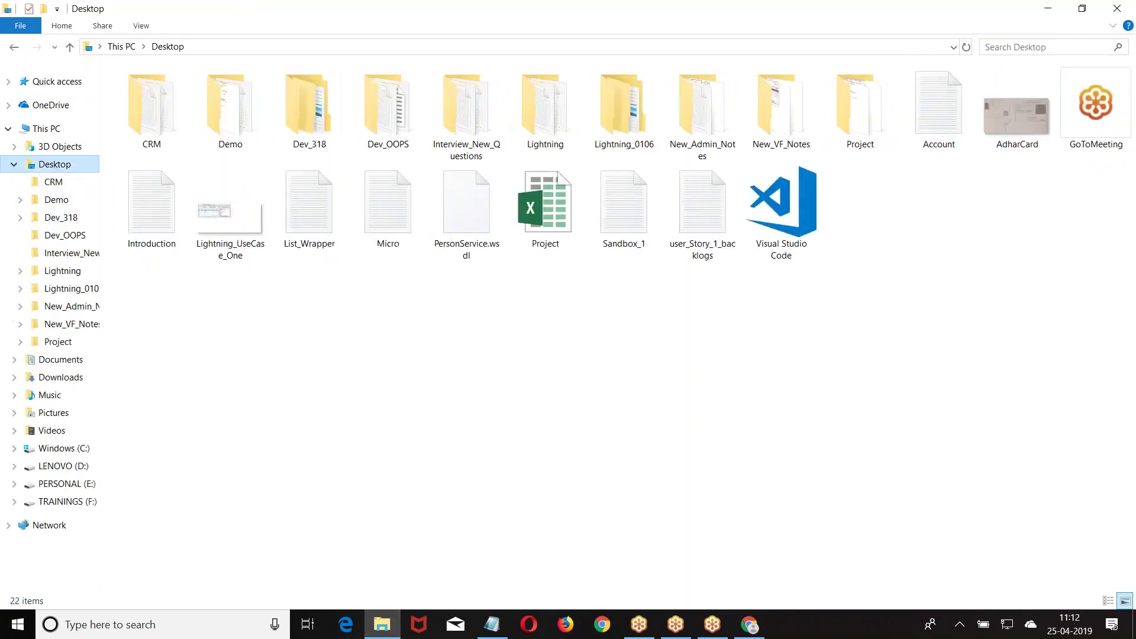
click(53, 203)
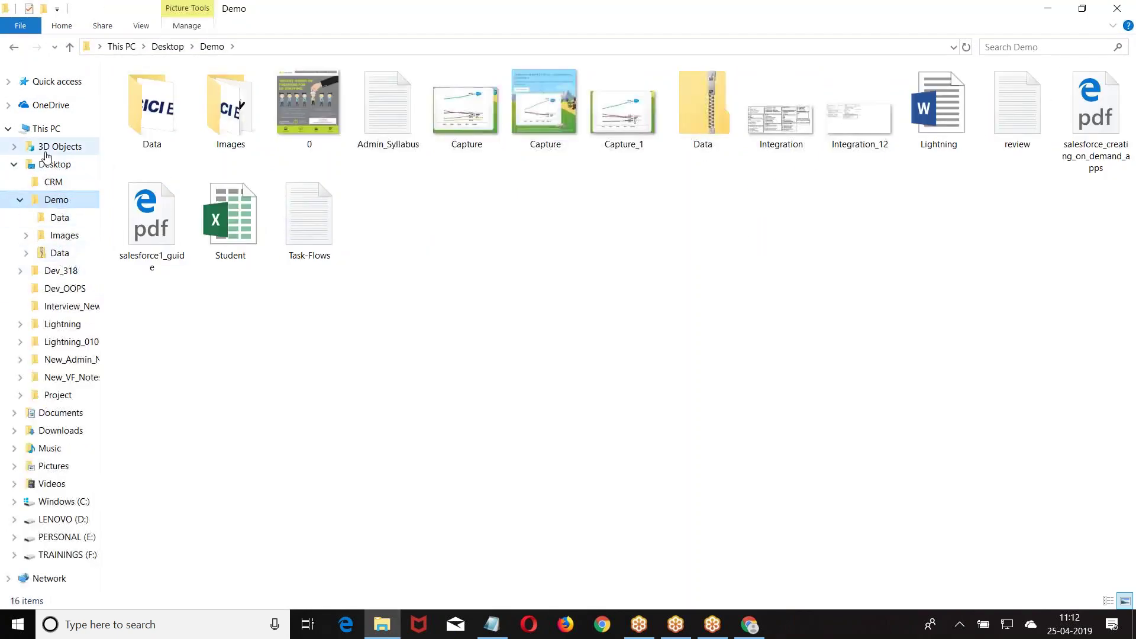
click(168, 46)
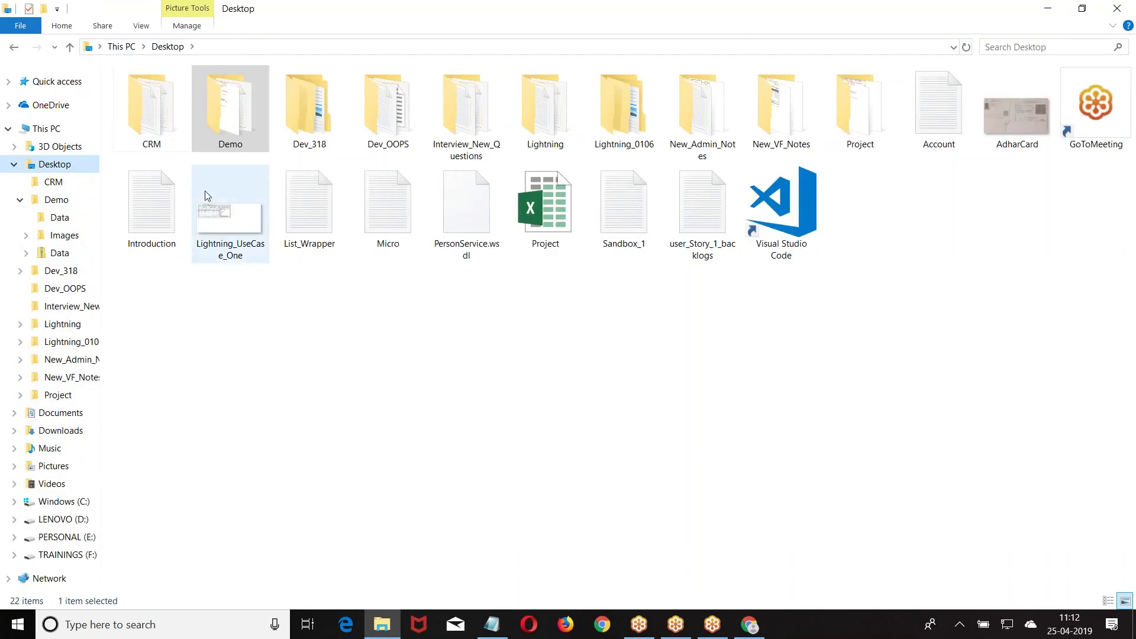
double_click(158, 114)
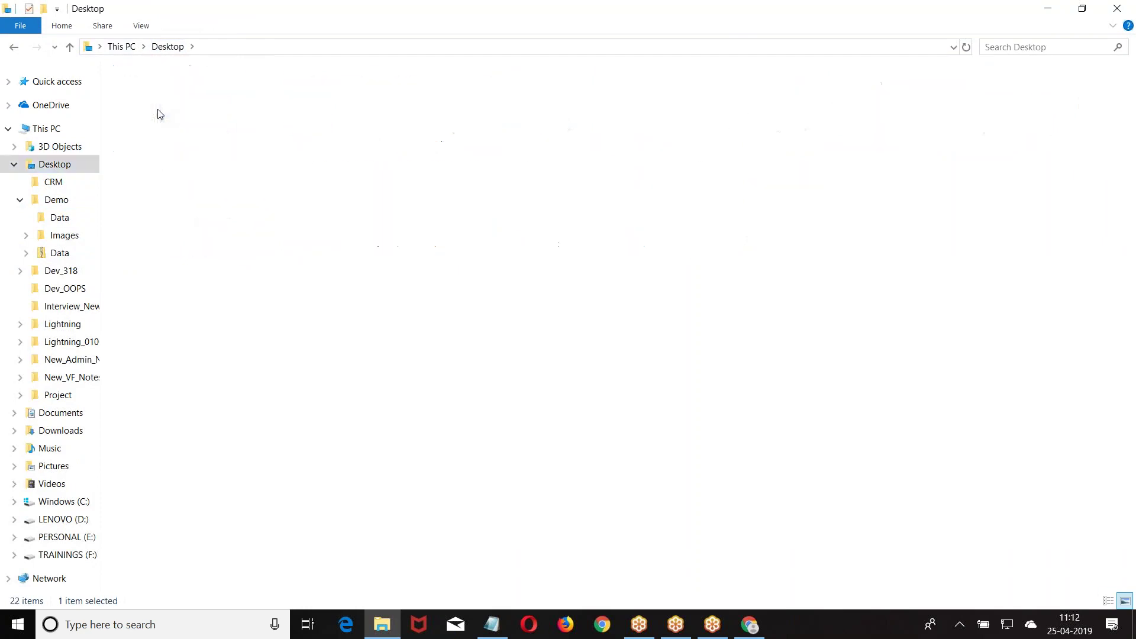
Step: Open the sandbox text file, select the sandbox1 username, then return to Salesforce
double_click(145, 142)
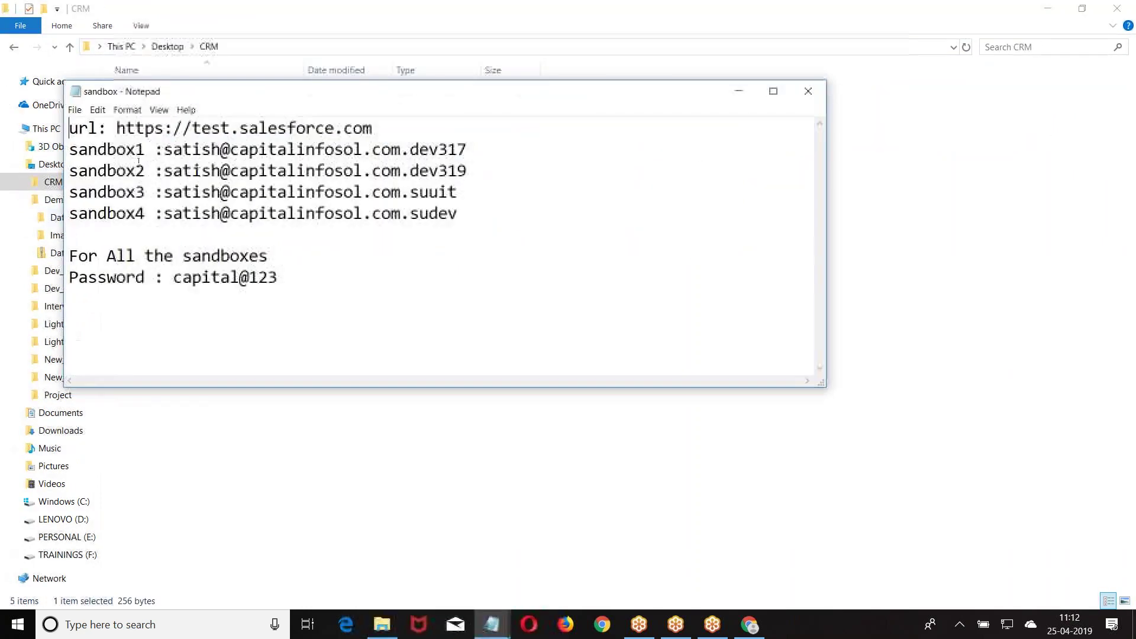
drag(164, 149, 471, 149)
key(ctrl+c)
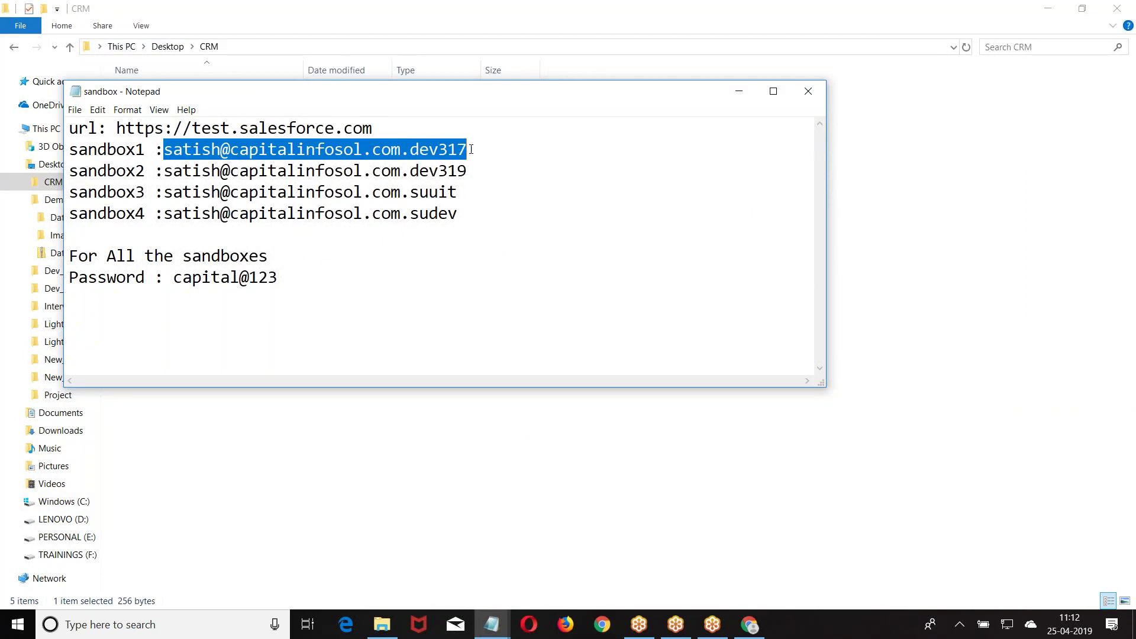
click(738, 91)
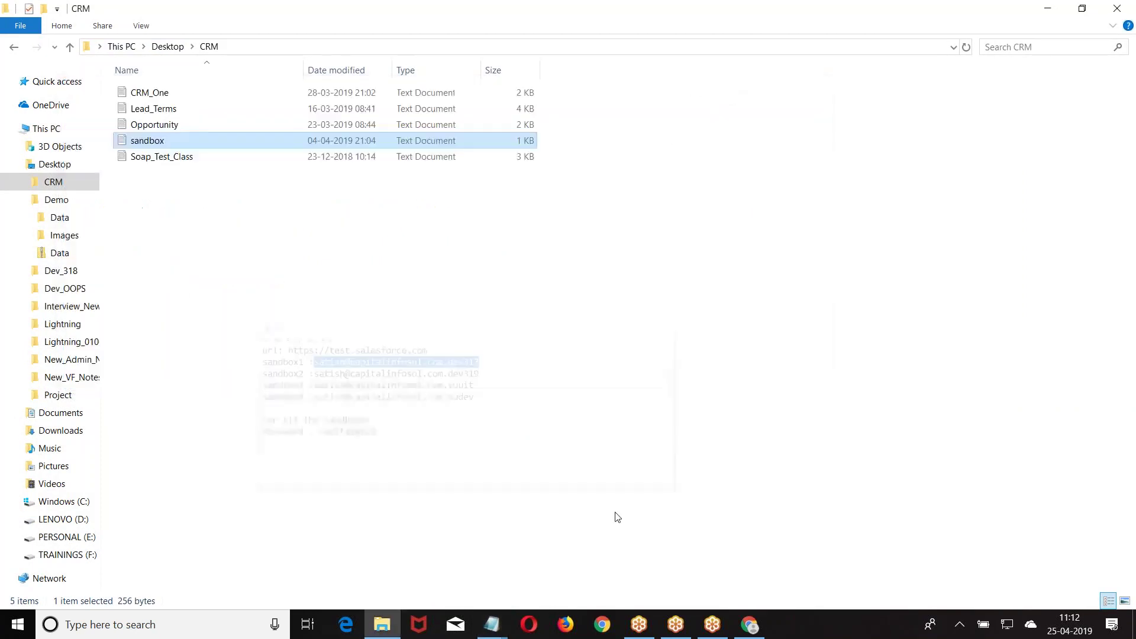
click(748, 625)
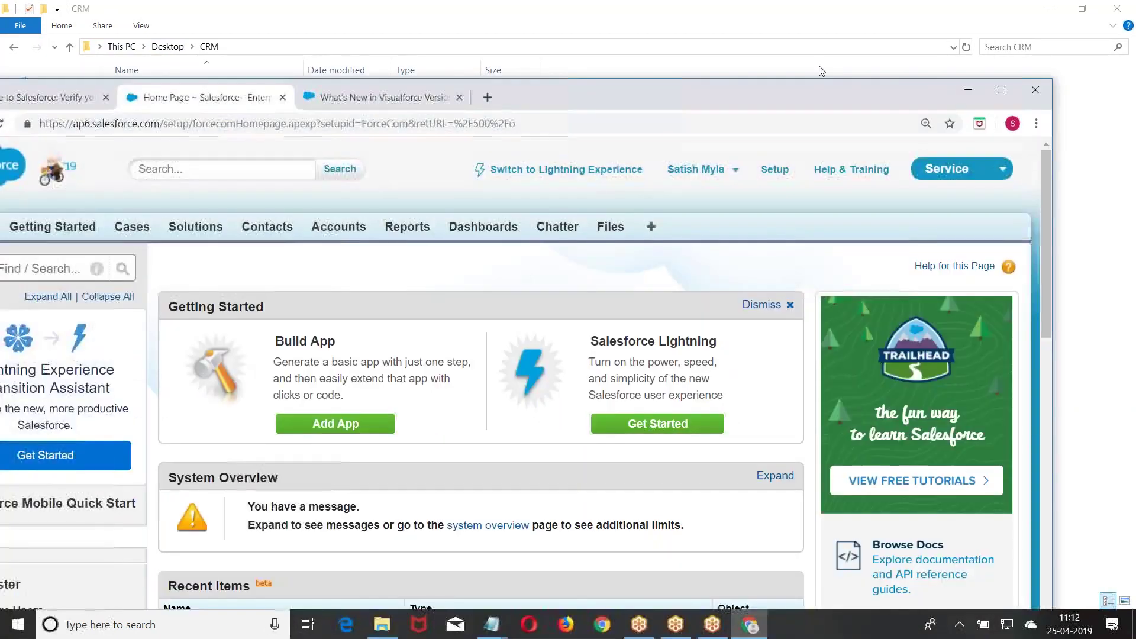
Step: Maximize the browser and load the test.salesforce.com sandbox login page in a new tab
click(1005, 91)
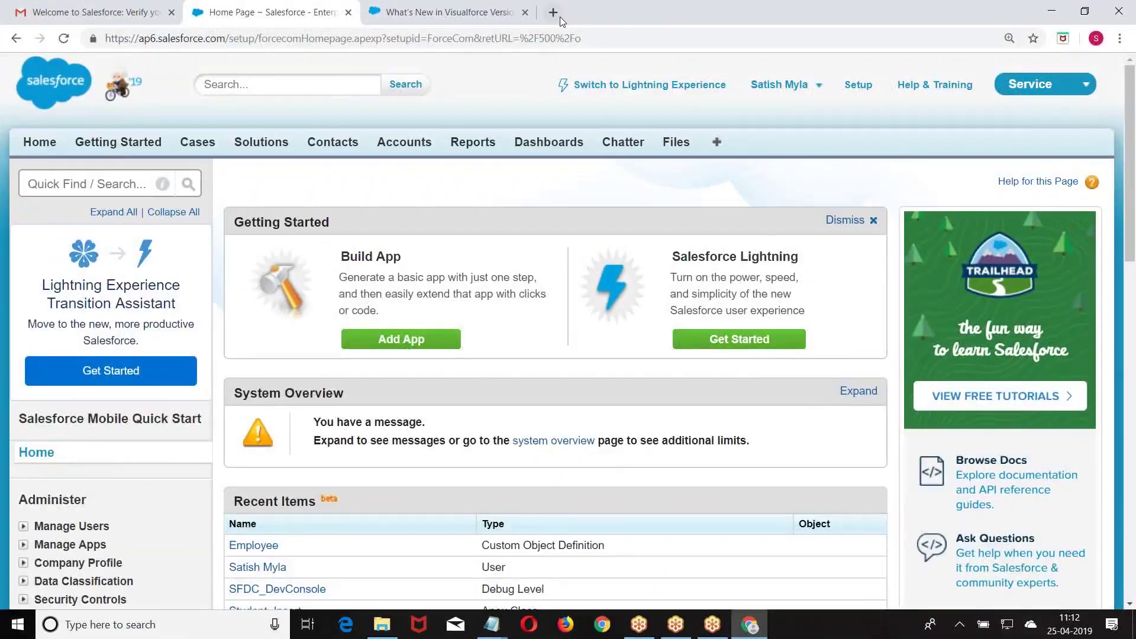
click(556, 13)
text(test.salesforce.com)
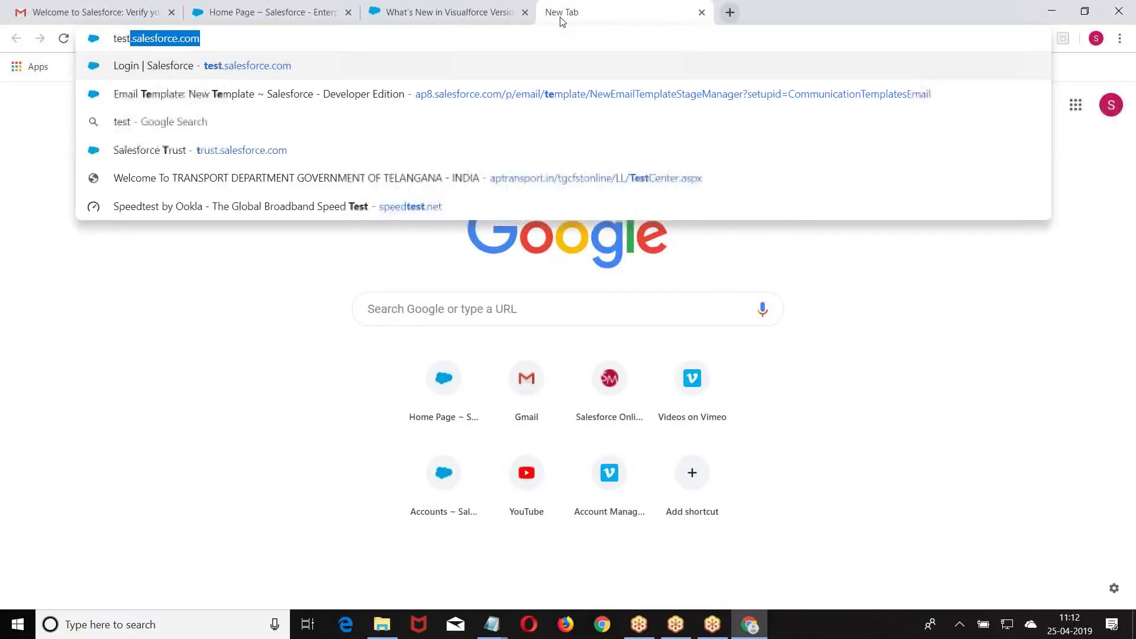
key(Return)
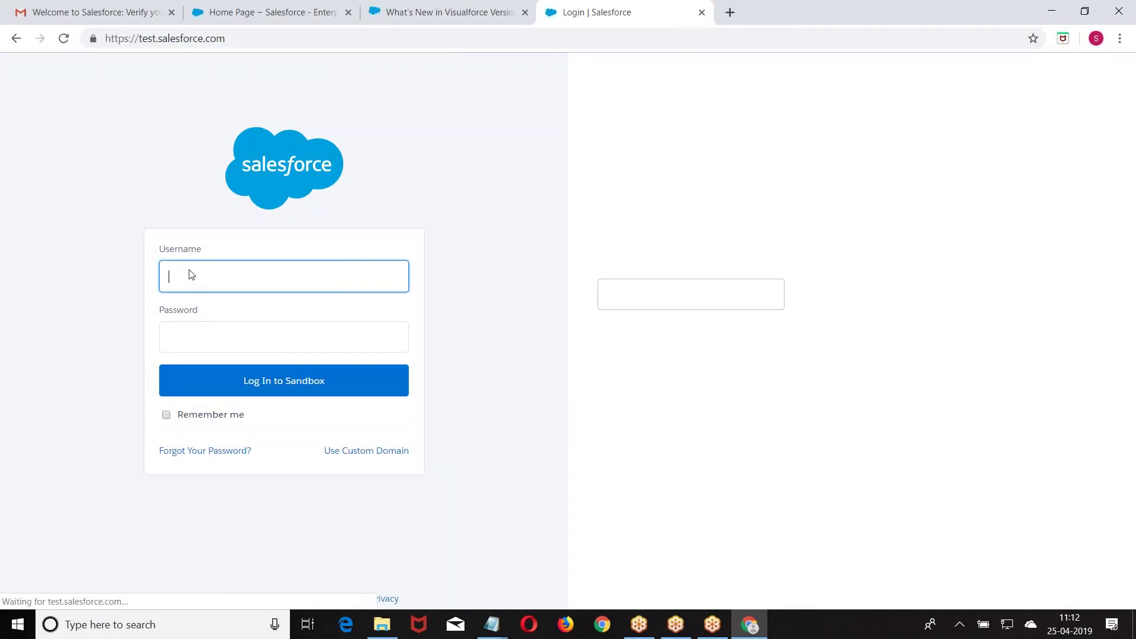
Step: Enter the sandbox username and account password and log in to the sandbox
click(208, 278)
key(ctrl+v)
click(193, 338)
text(••••••••)
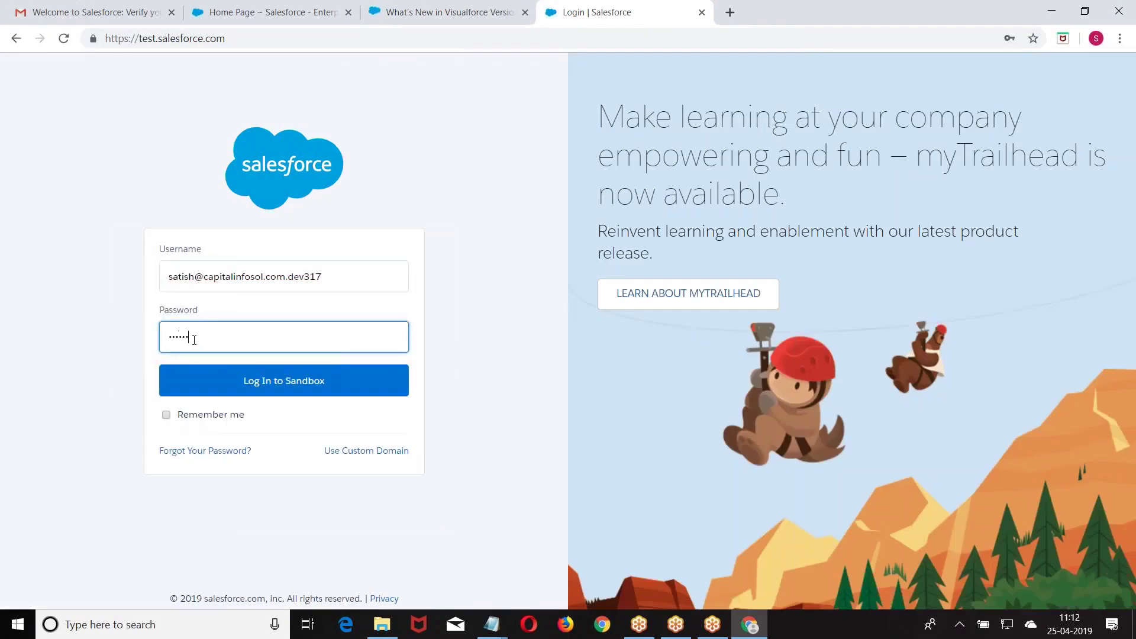
text(•••)
click(269, 389)
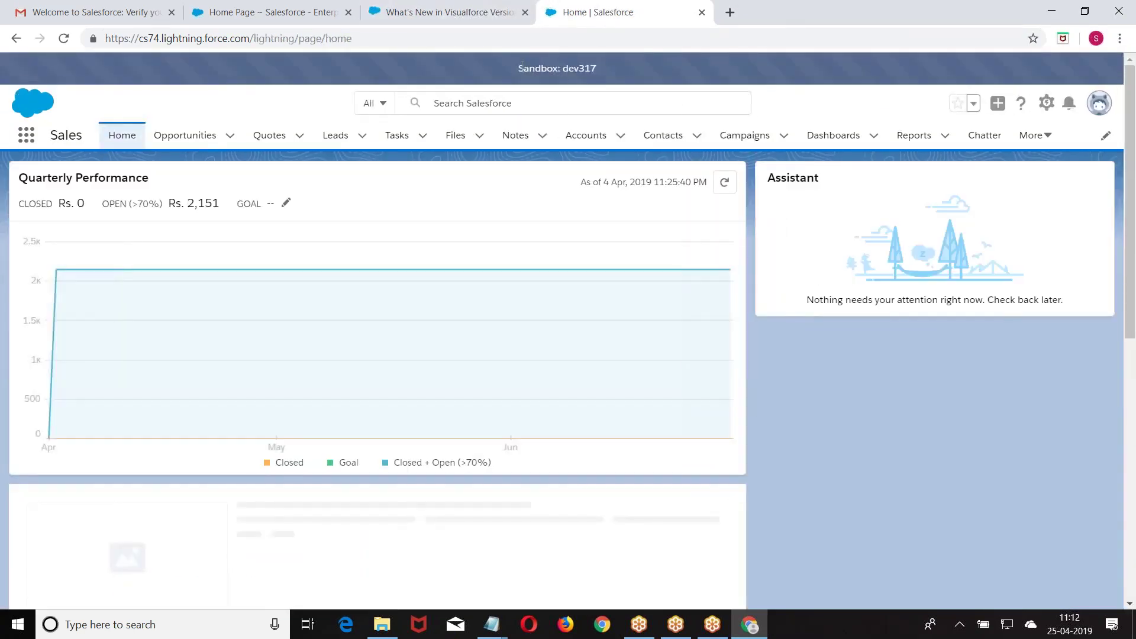
Step: Switch the dev317 sandbox to Salesforce Classic and bring the sandbox notes to the front
drag(521, 66, 639, 72)
click(306, 61)
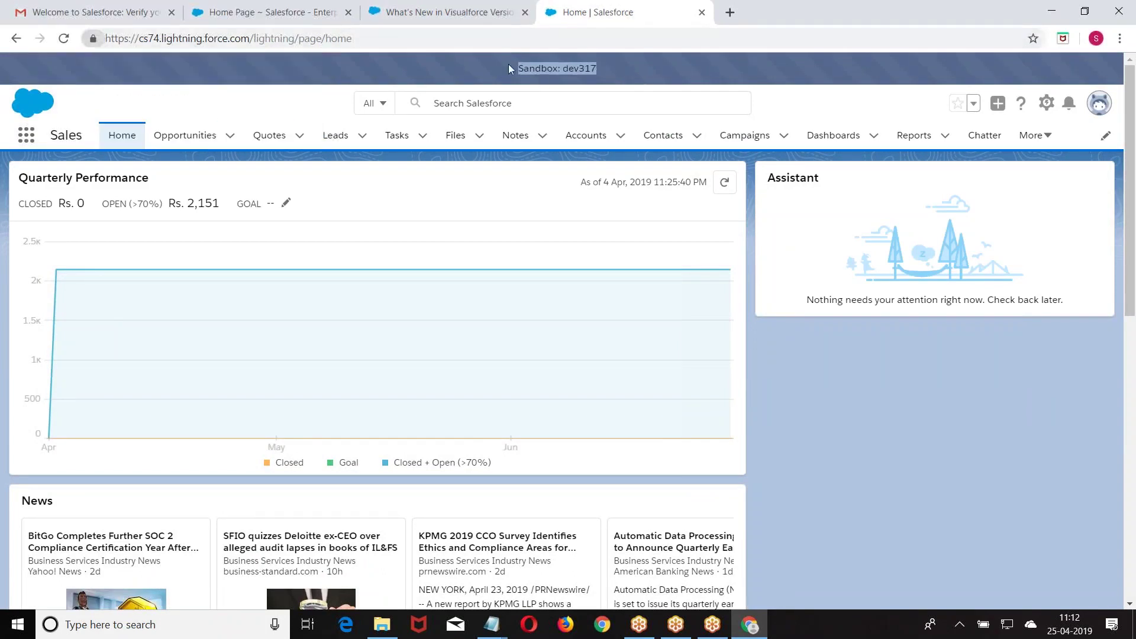
click(1104, 103)
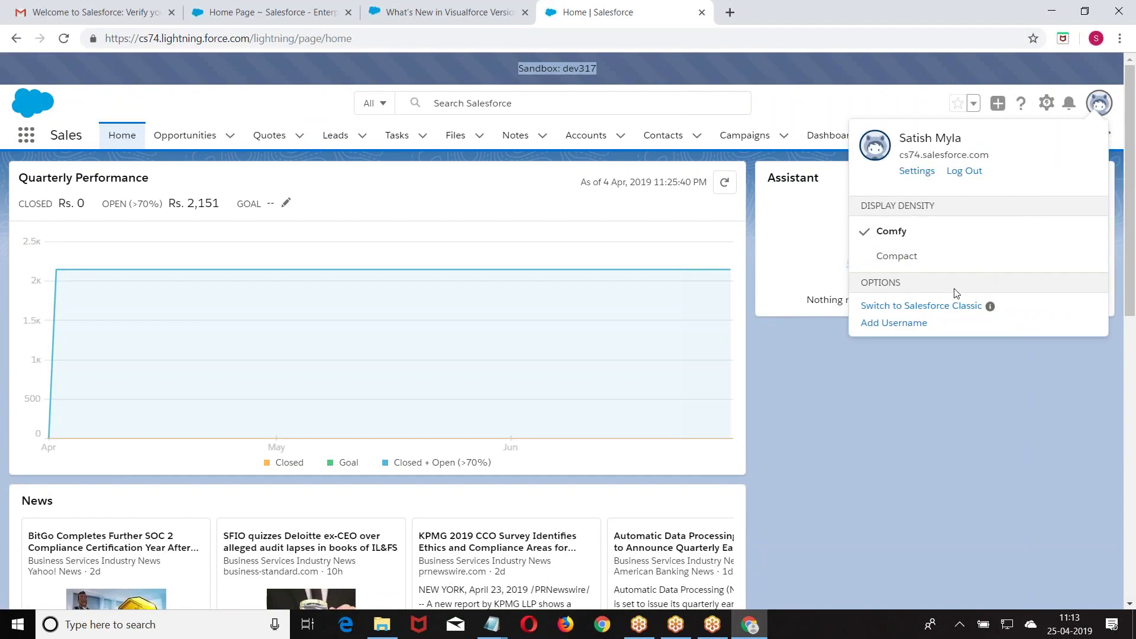
click(929, 307)
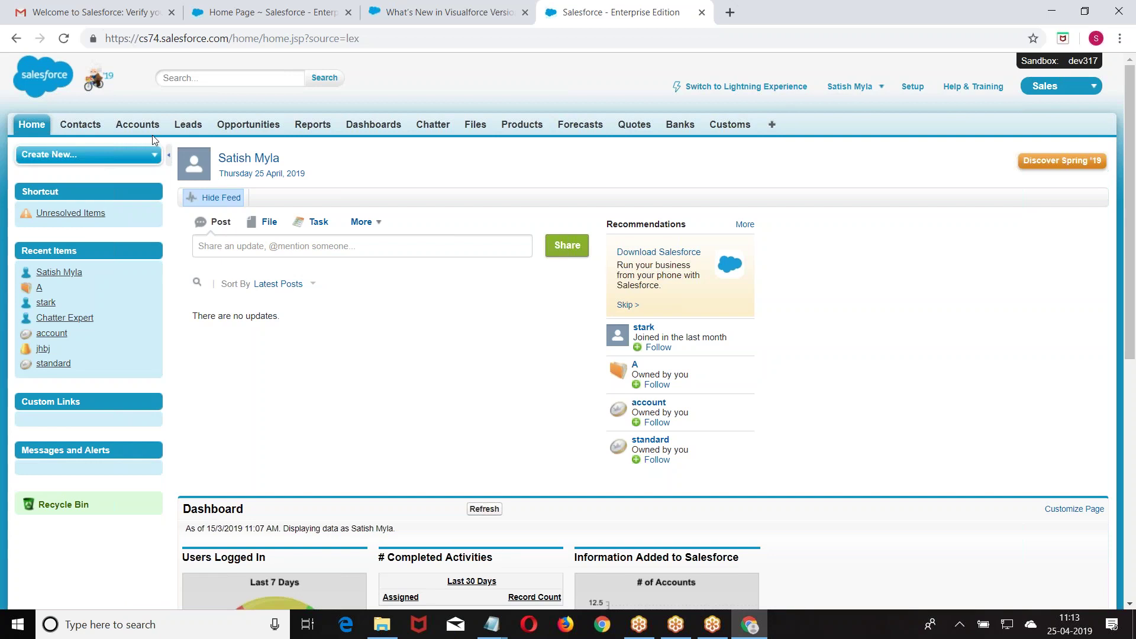
mouse_move(492, 624)
click(567, 568)
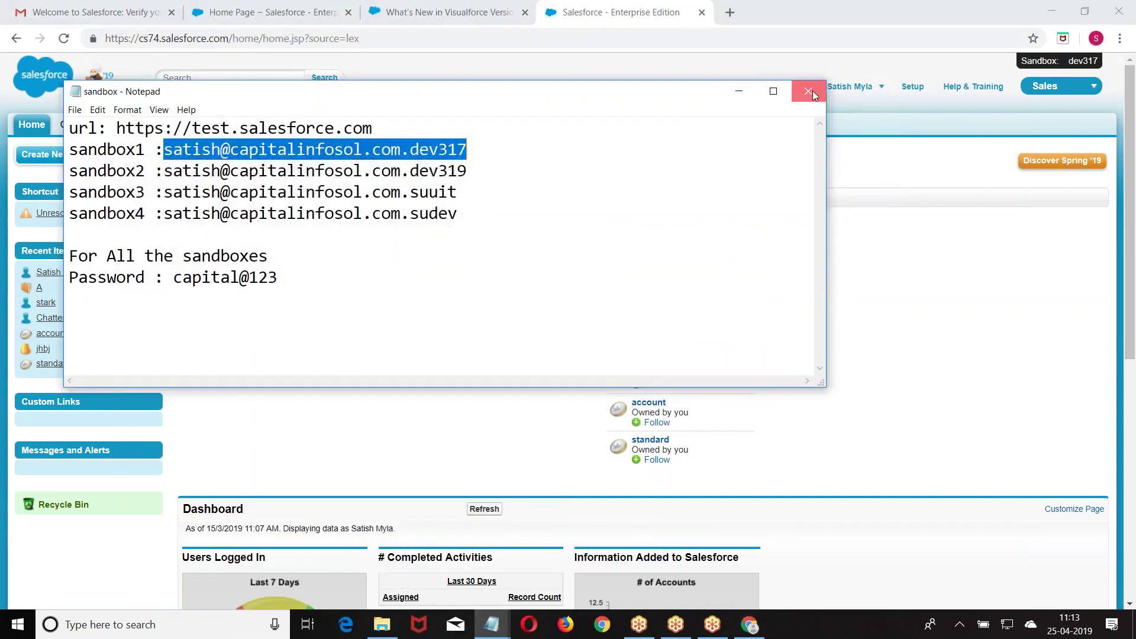
Step: Close sandbox.txt, maximize the untitled notes, and start a new '==>' line
click(808, 90)
click(492, 624)
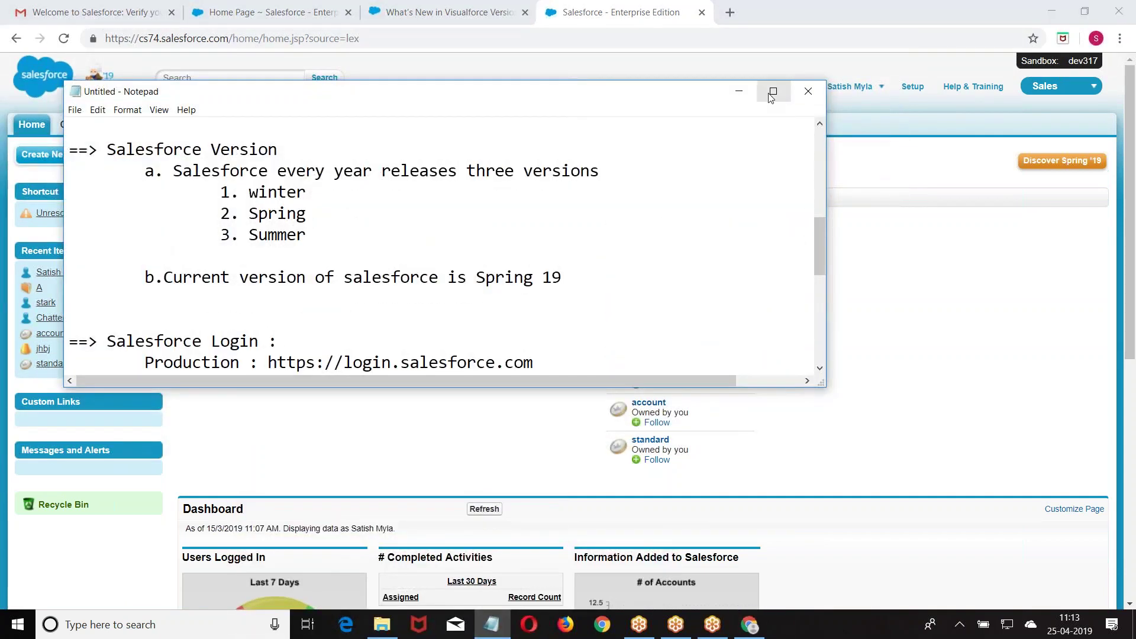
click(773, 91)
key(Return)
key(Return)
key(Return)
text(==>)
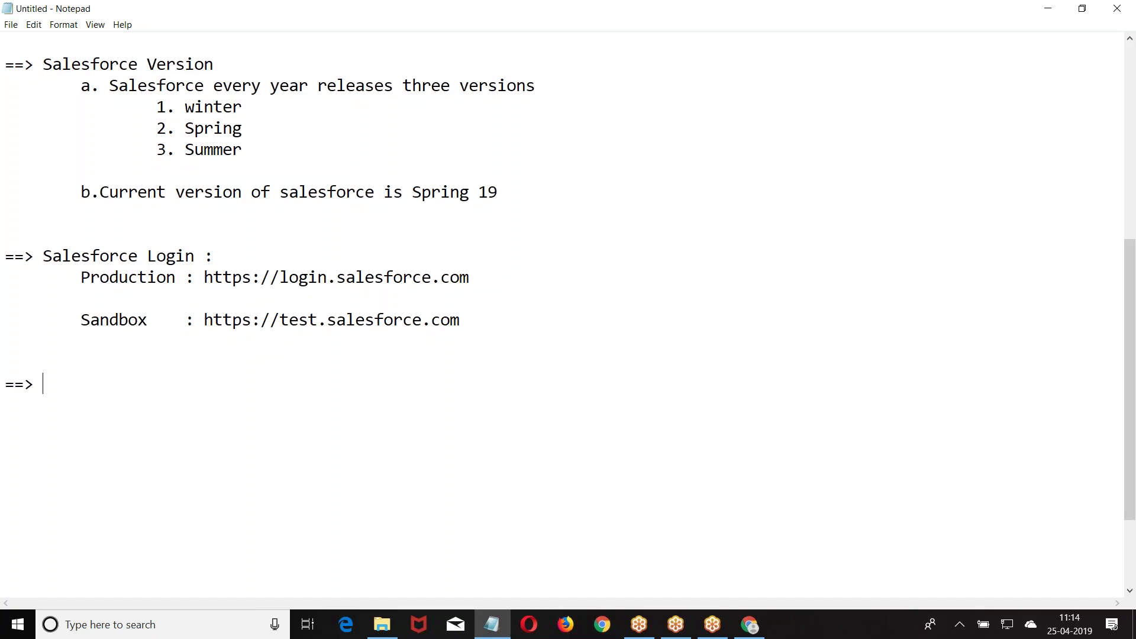
text(Tracking the server)
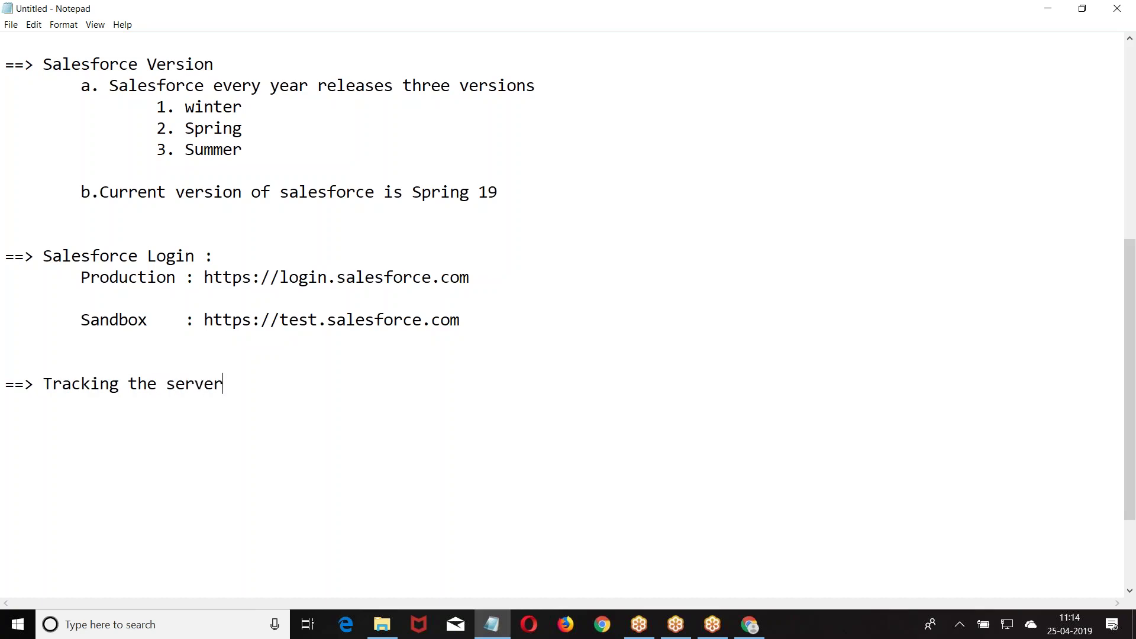
text( status :)
key(Return)
key(Tab)
text(https:/)
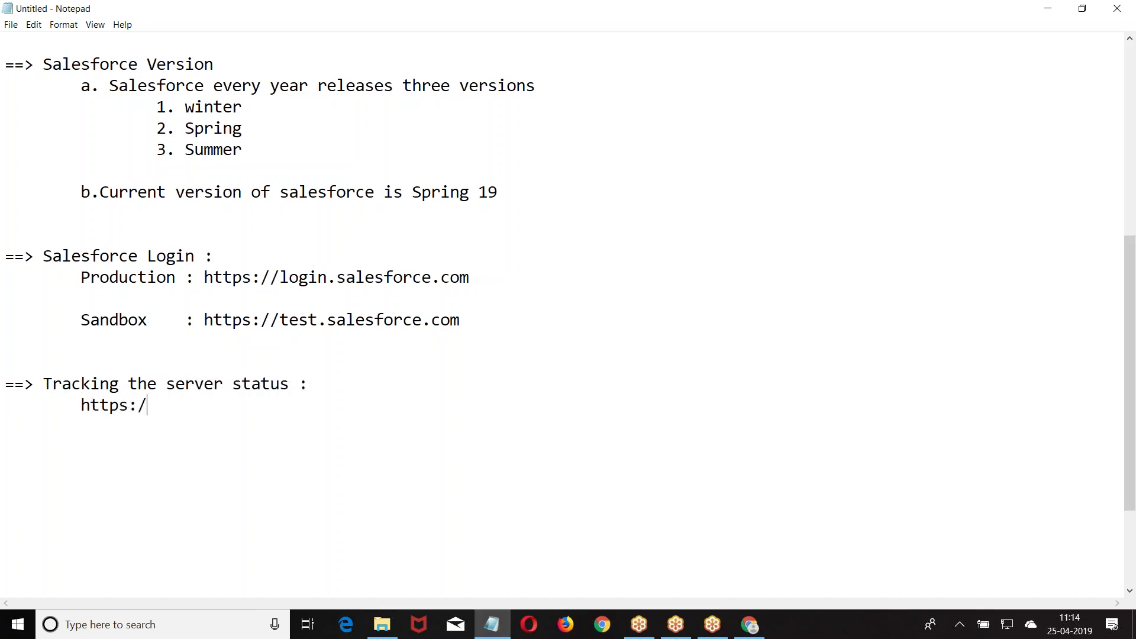
text(/trust.salesforce.com)
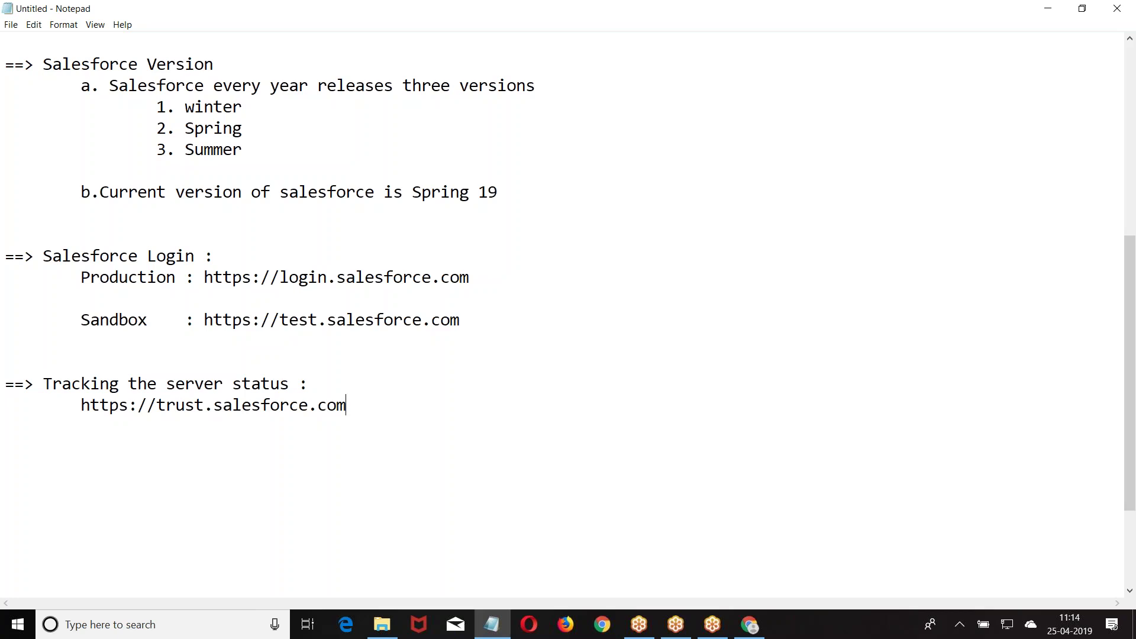
click(759, 632)
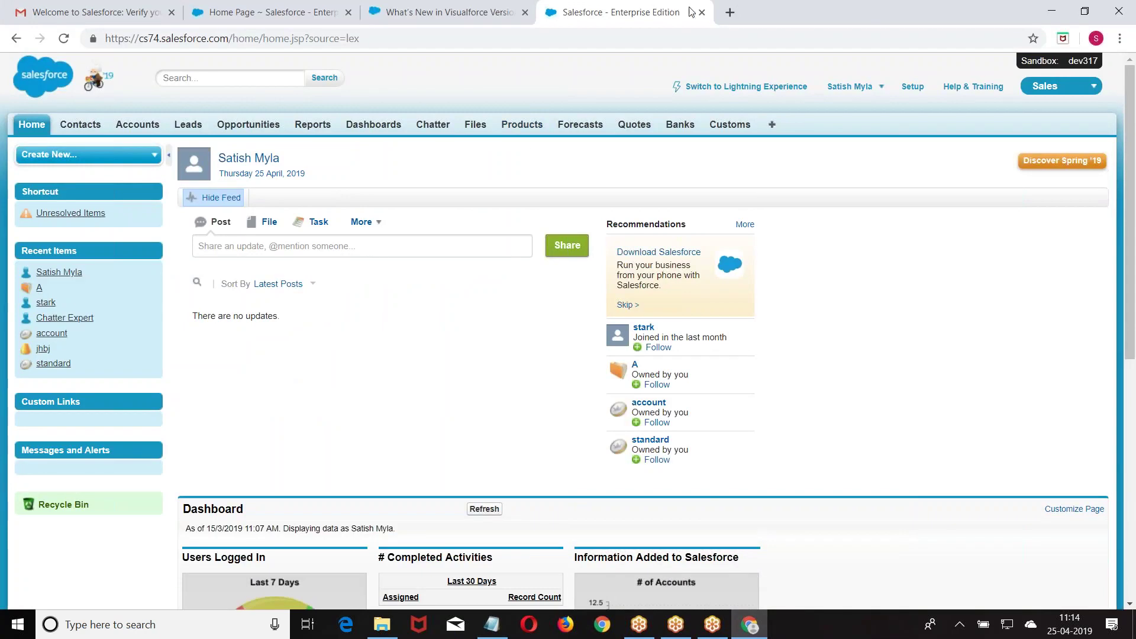
Step: Open trust.salesforce.com in a new tab and go to the status.salesforce.com Status site
click(733, 12)
text(t)
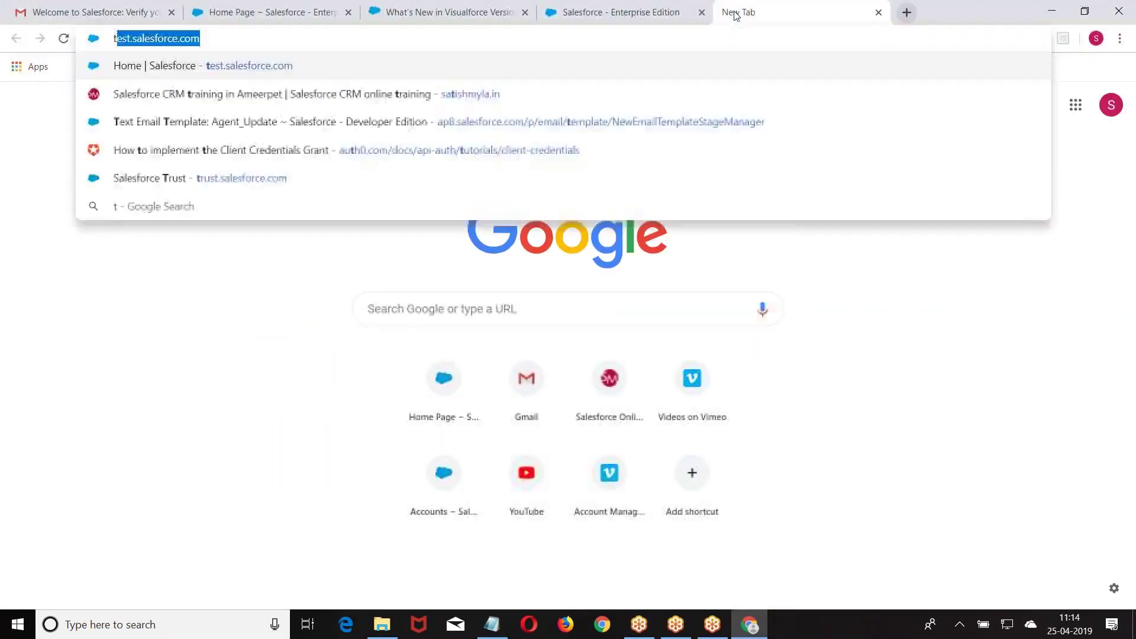
text(rust.salesforce.)
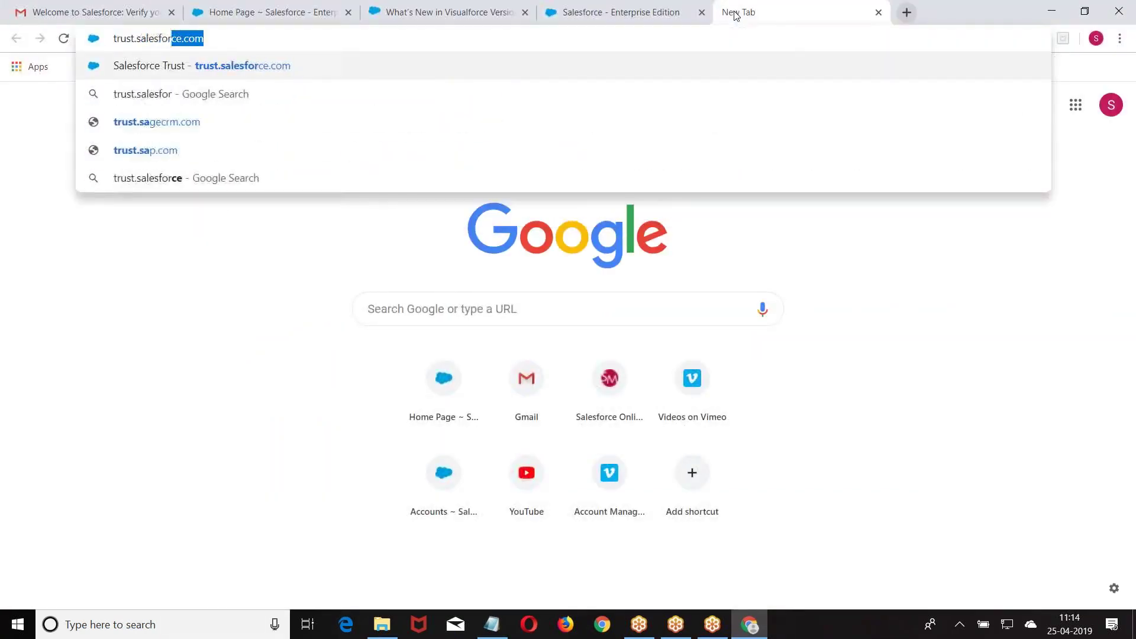
text(co)
key(Return)
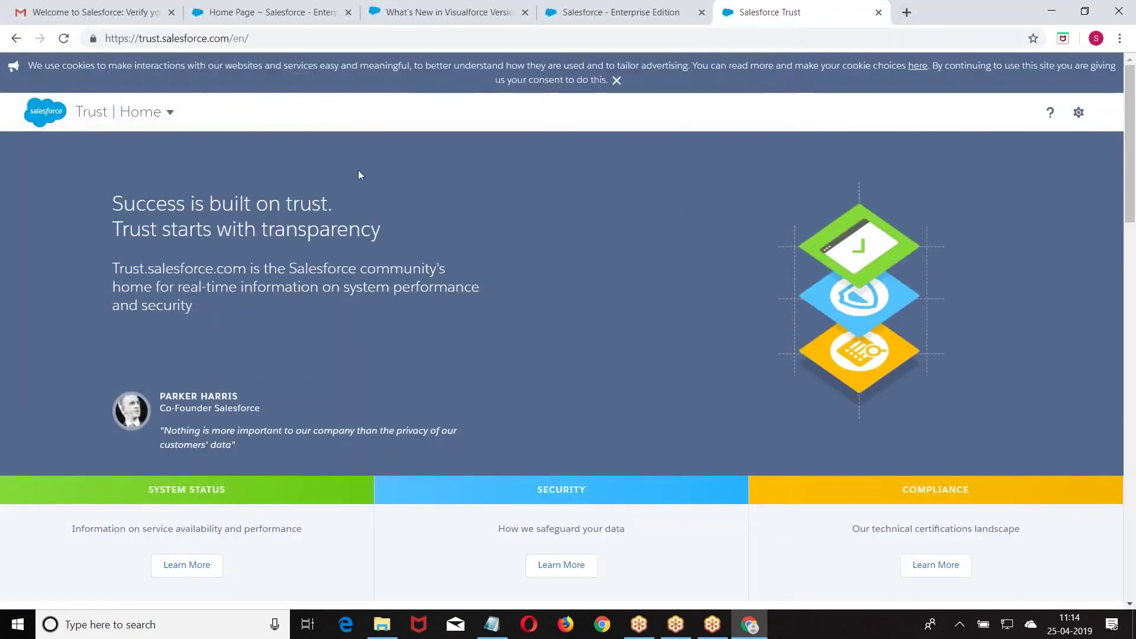
scroll(408, 123, down, 3)
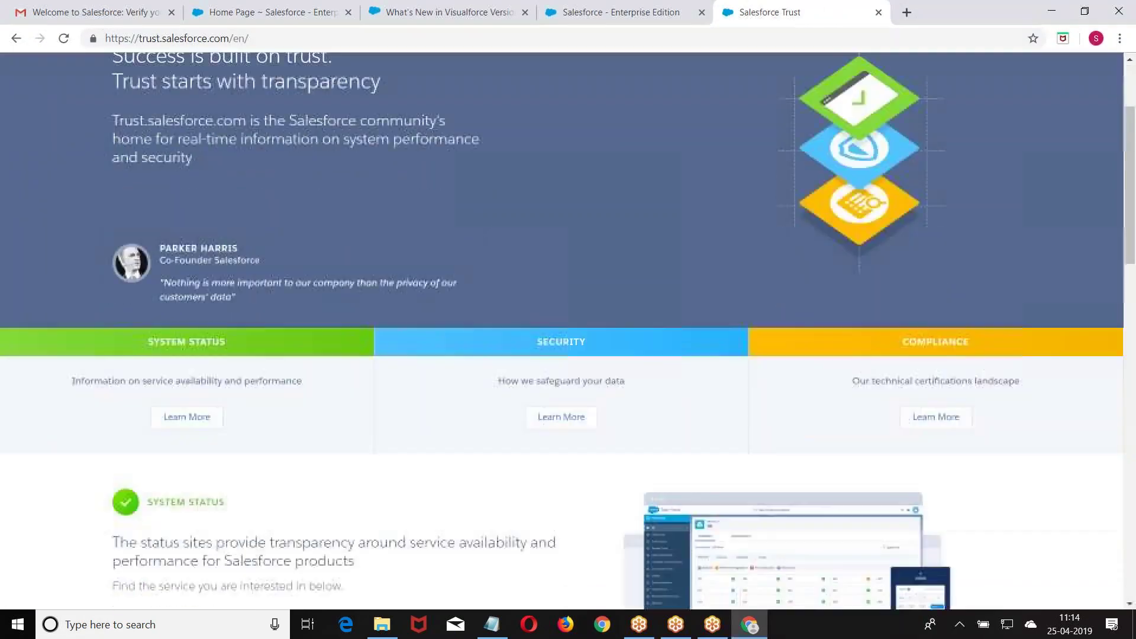
scroll(408, 127, down, 8)
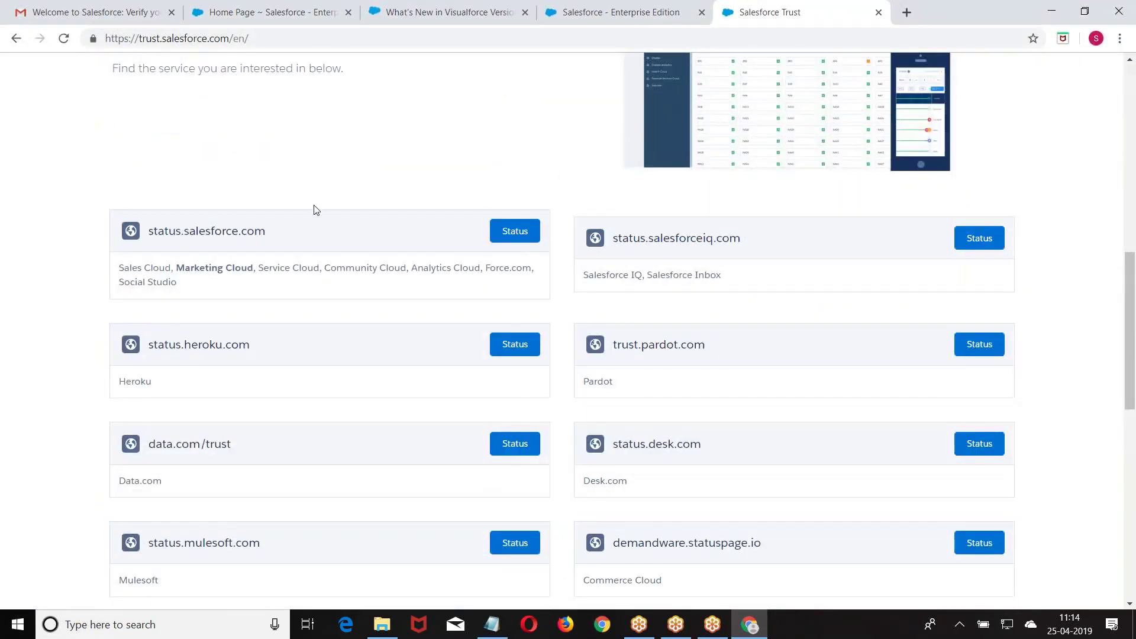
click(501, 231)
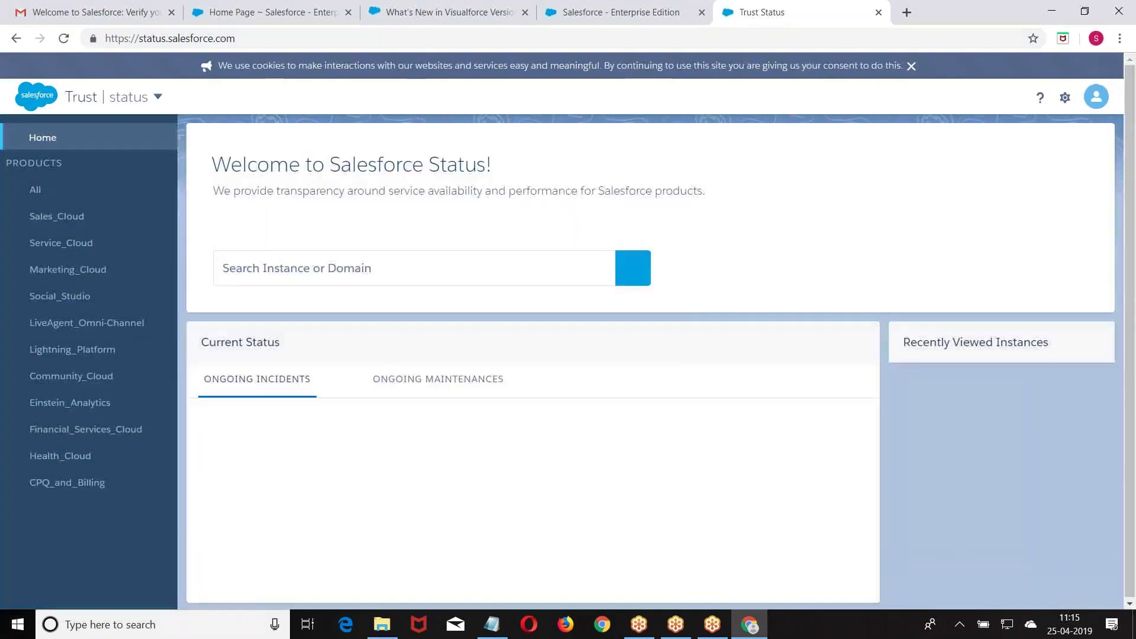
Step: List Sales Cloud instances, confirm the org URL uses ap6, and open AP6's status page
click(34, 223)
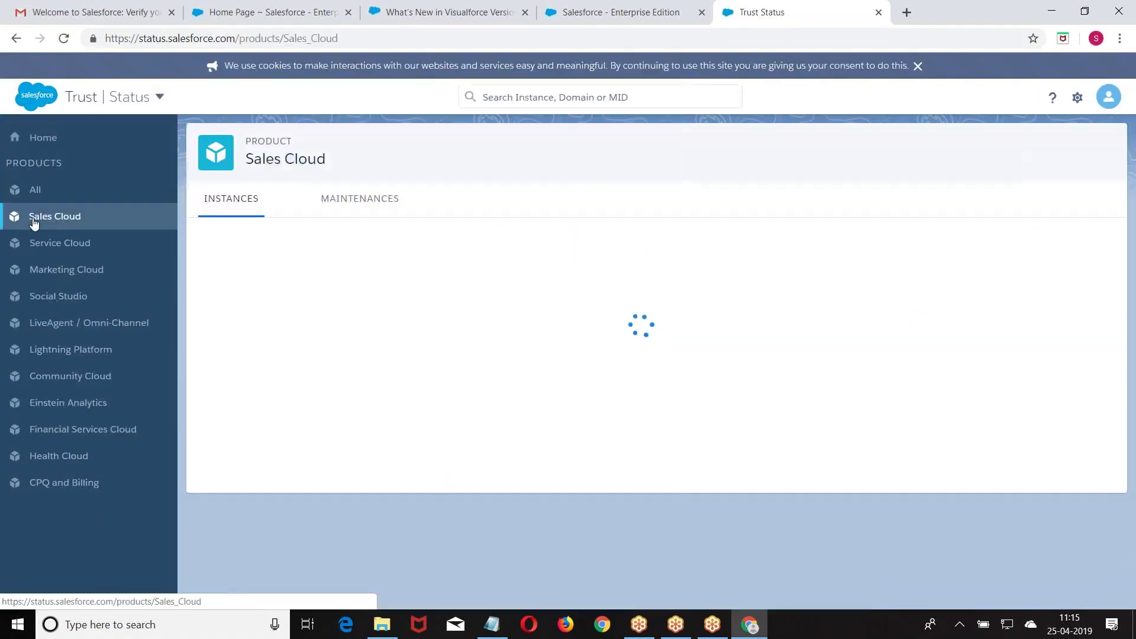
scroll(457, 230, down, 4)
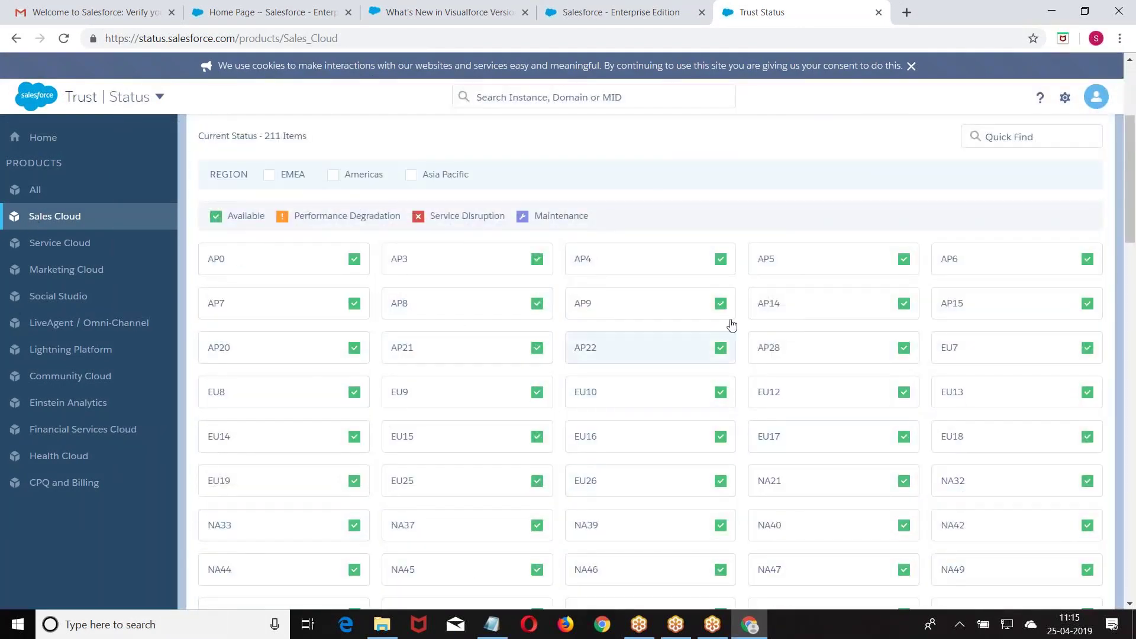
click(282, 10)
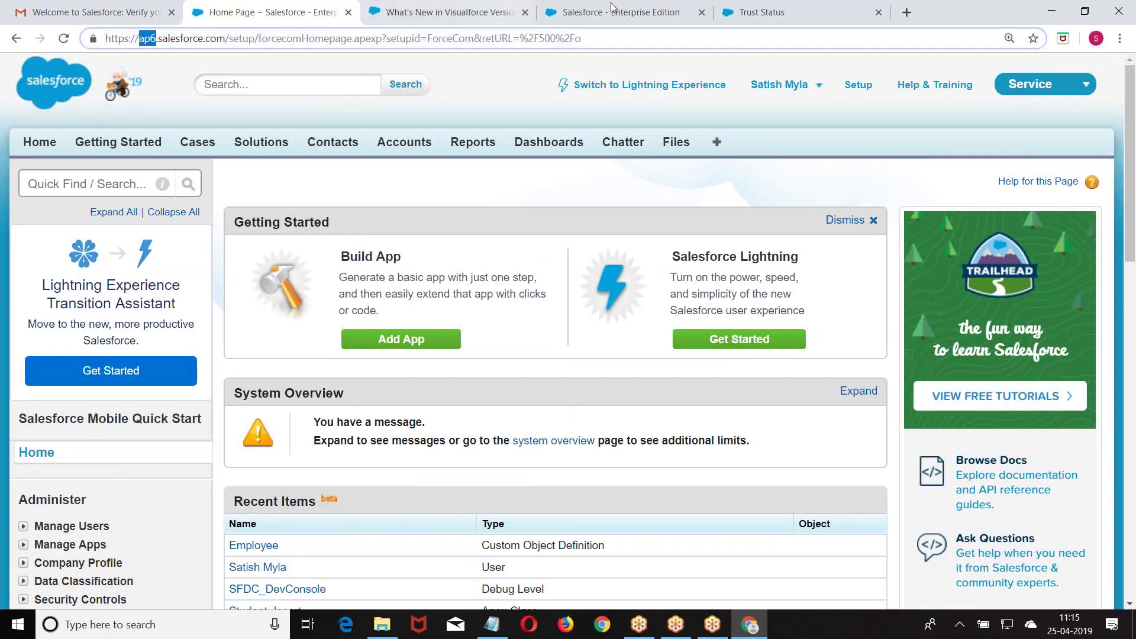
click(774, 14)
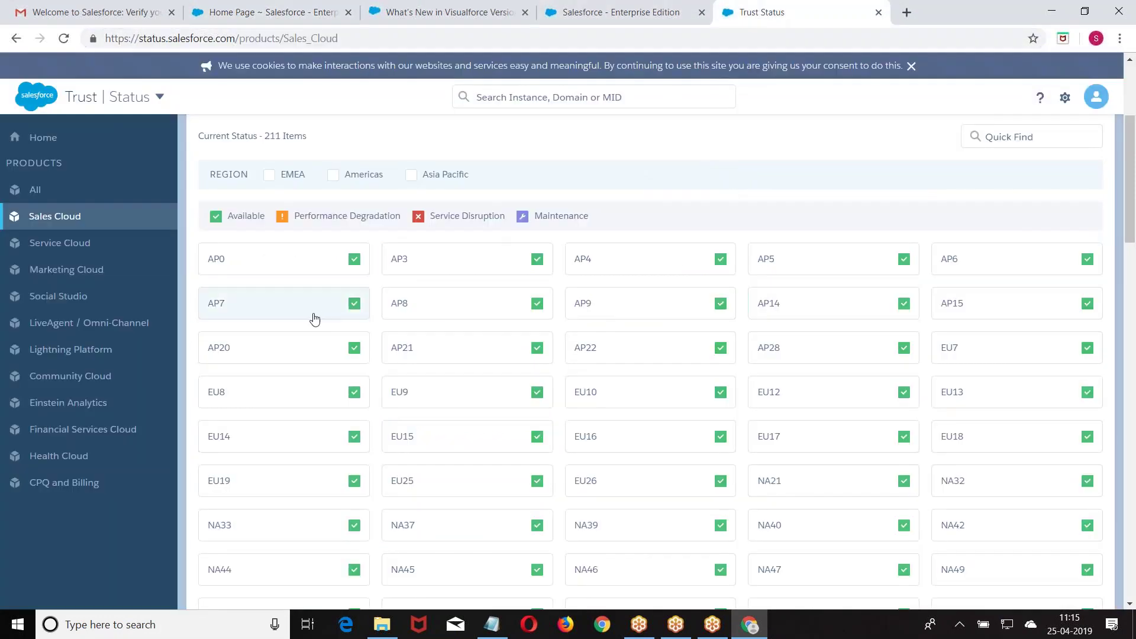
click(973, 267)
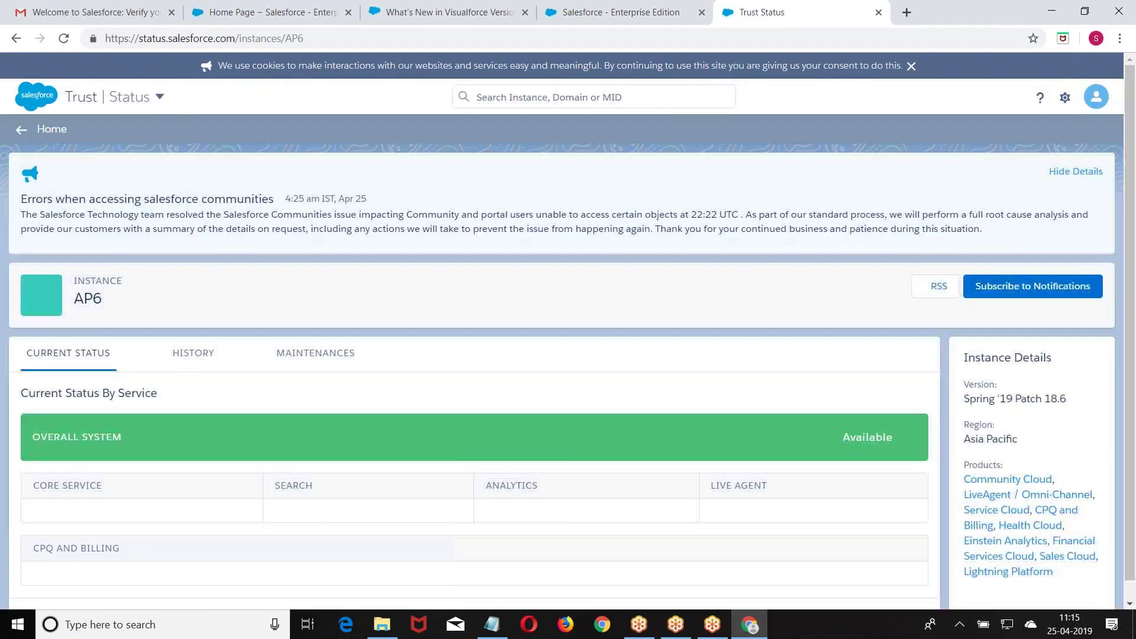
scroll(520, 220, down, 1)
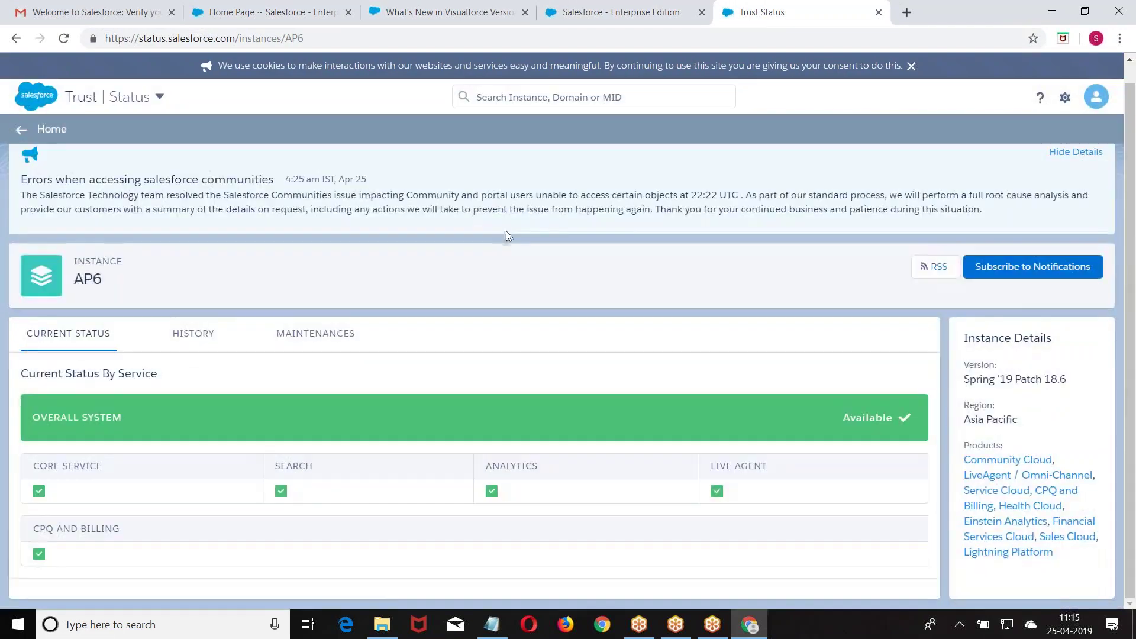
click(203, 333)
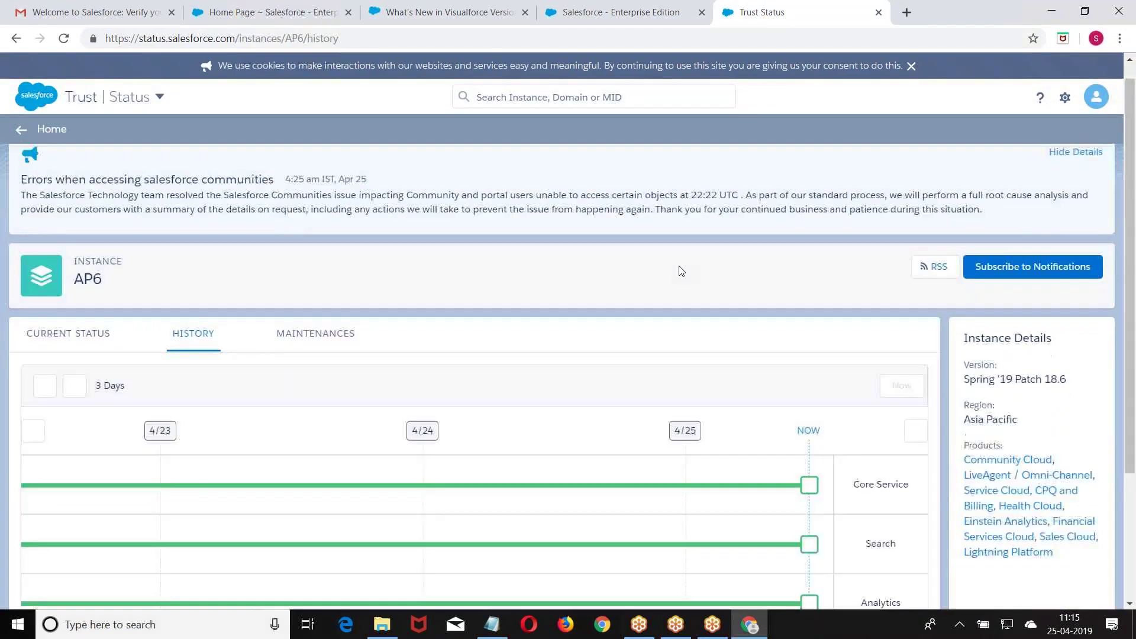
scroll(680, 270, down, 3)
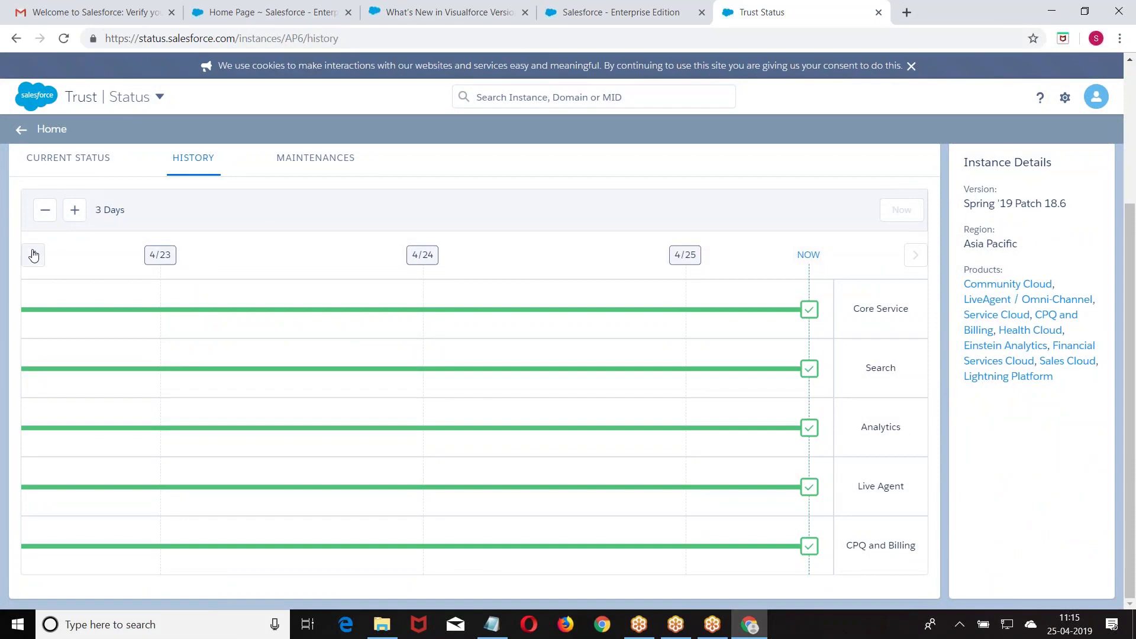
click(33, 255)
click(33, 255)
click(34, 255)
click(33, 255)
click(33, 255)
click(34, 255)
click(33, 255)
click(33, 255)
click(33, 255)
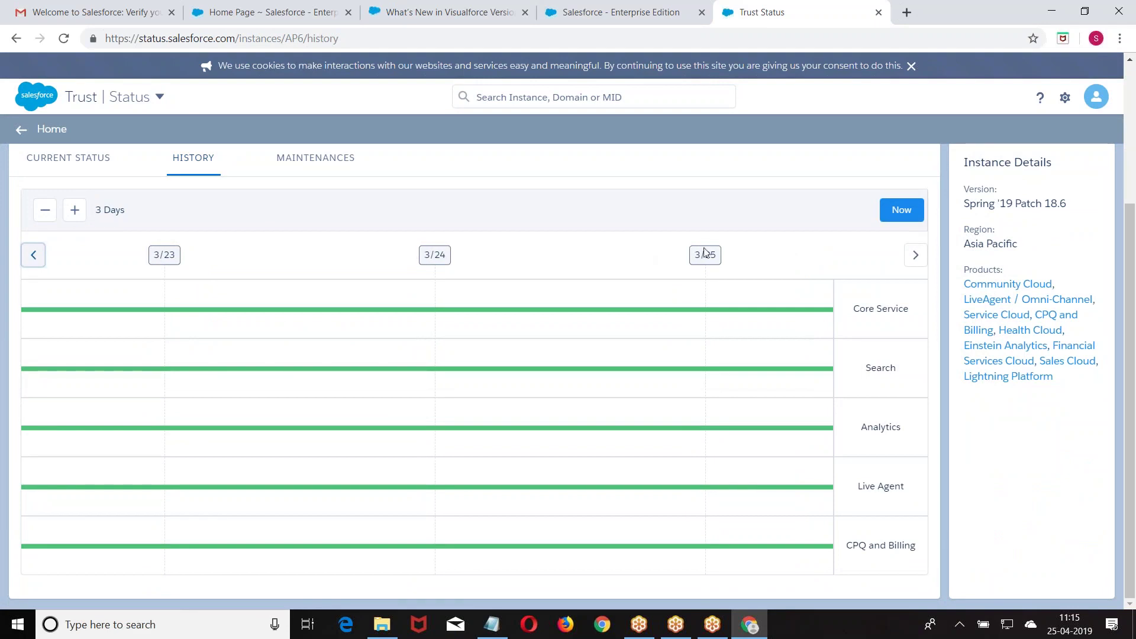
scroll(456, 195, up, 3)
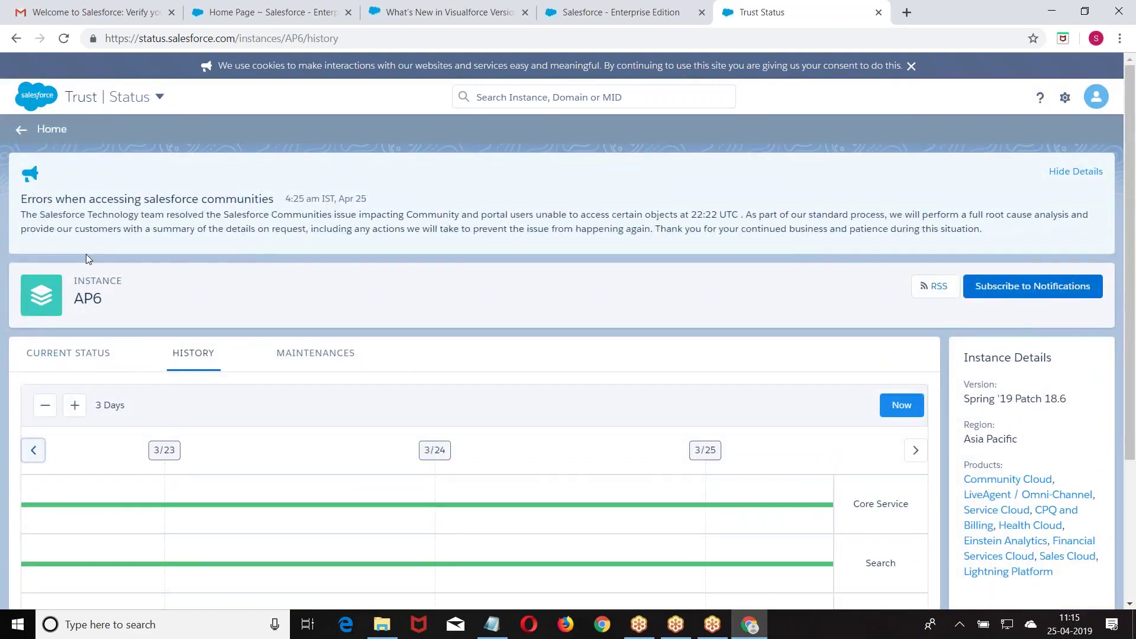
click(16, 37)
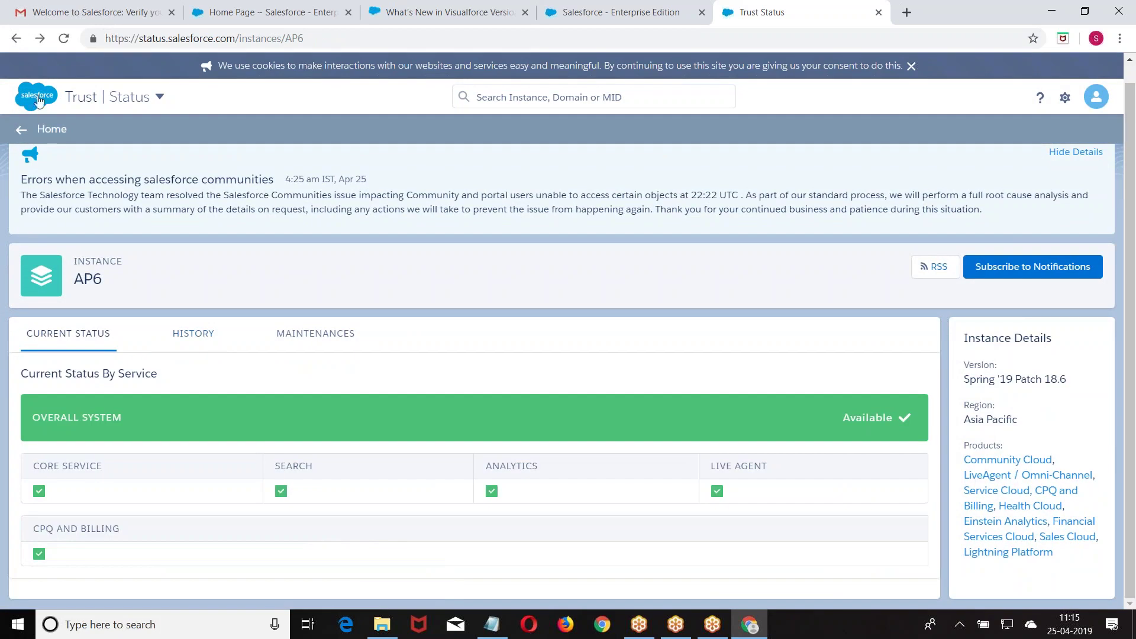
click(22, 131)
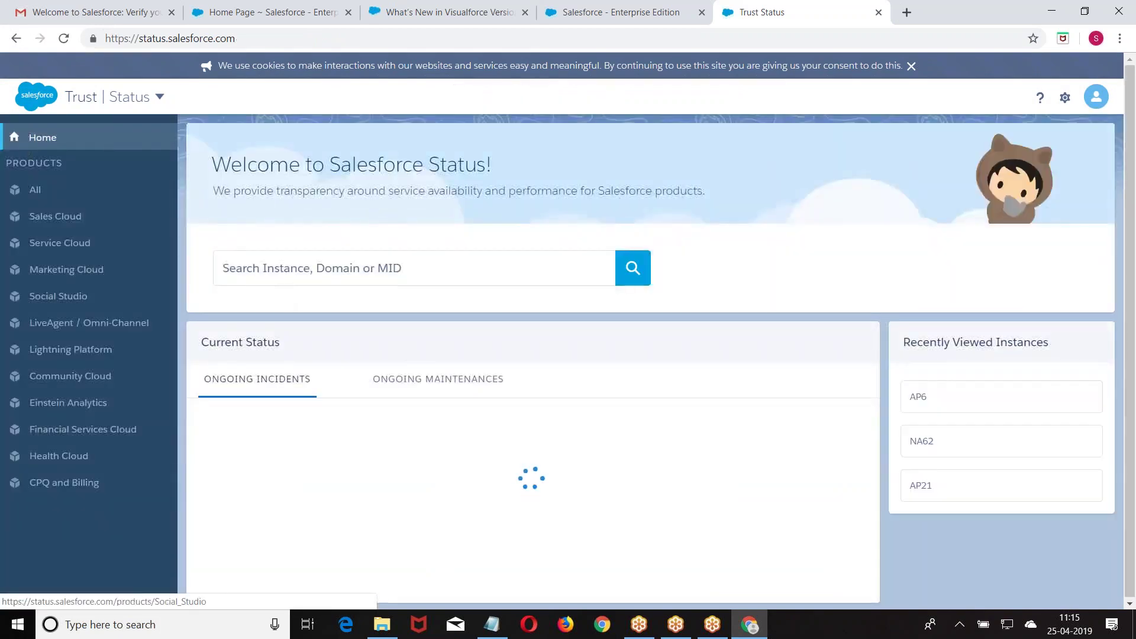
Step: Show all 817 instances, scroll through the grid, and open DB114's status details
click(35, 190)
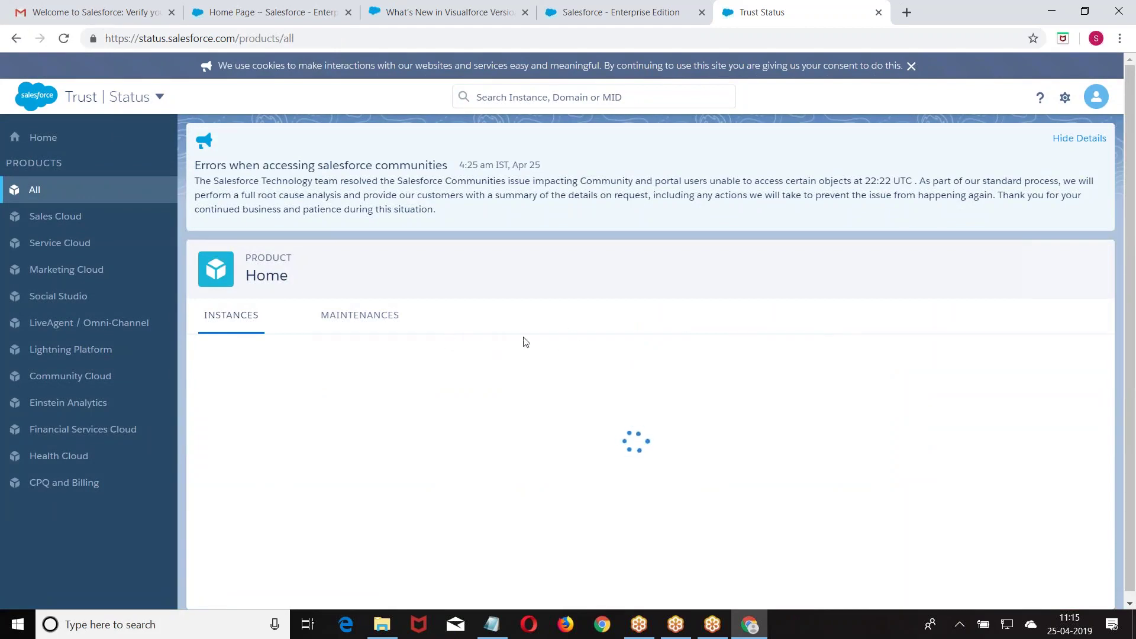
scroll(698, 336, down, 15)
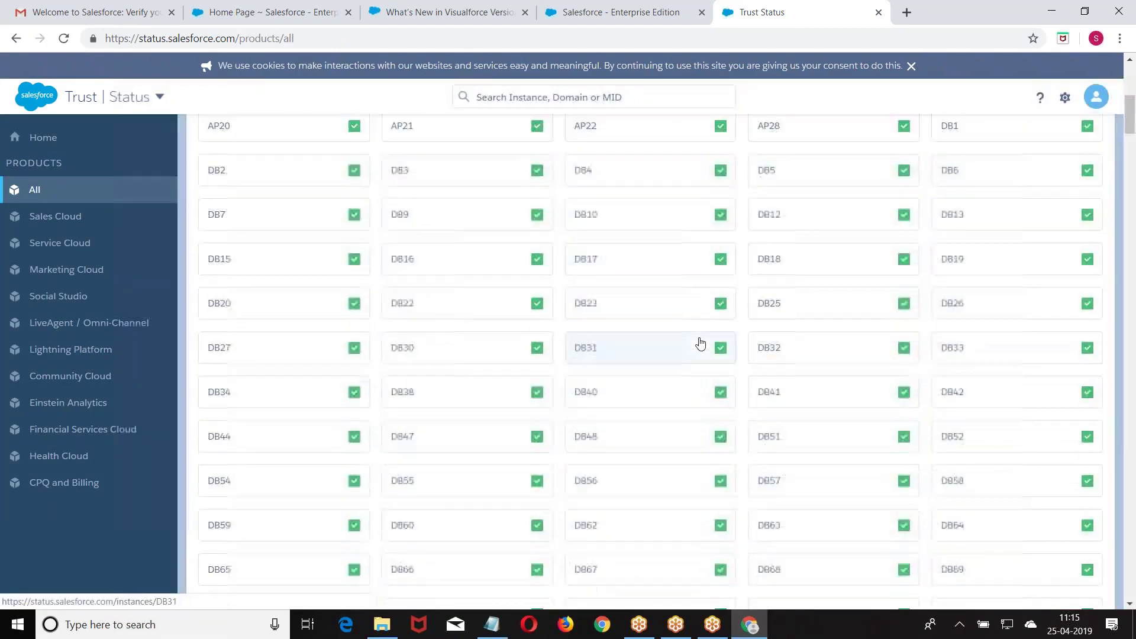
scroll(679, 343, down, 20)
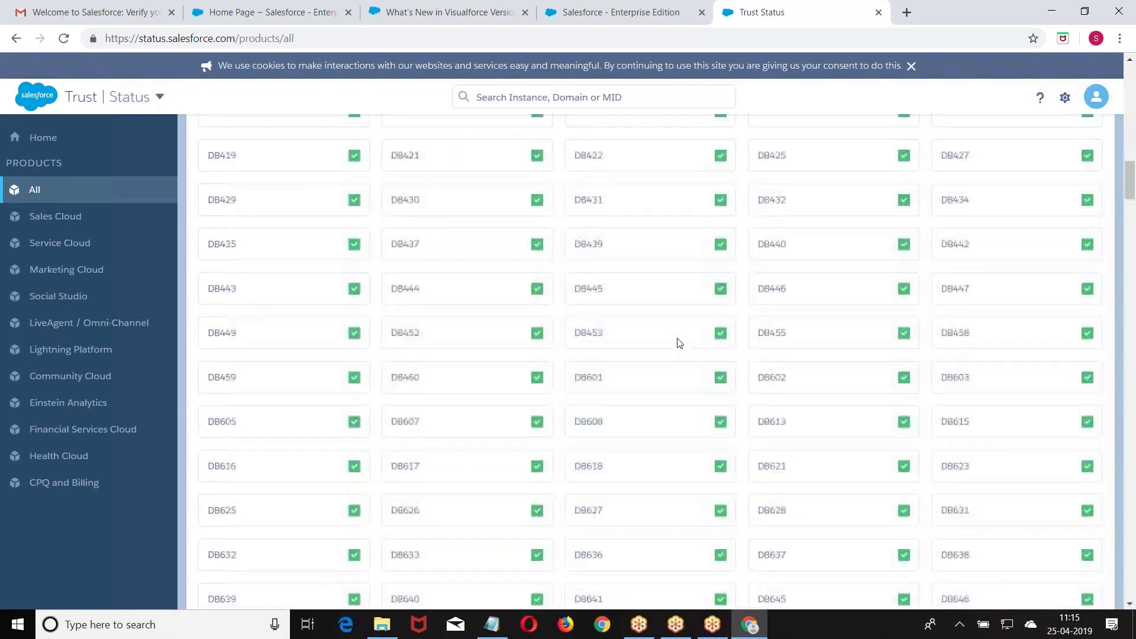
scroll(535, 343, down, 12)
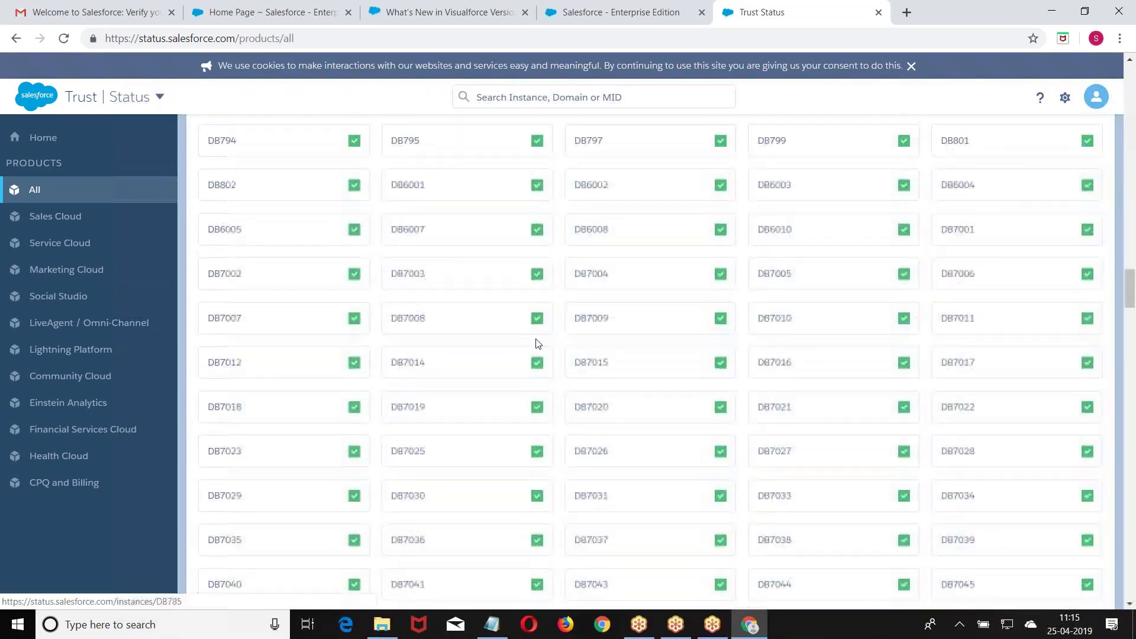
scroll(478, 341, up, 15)
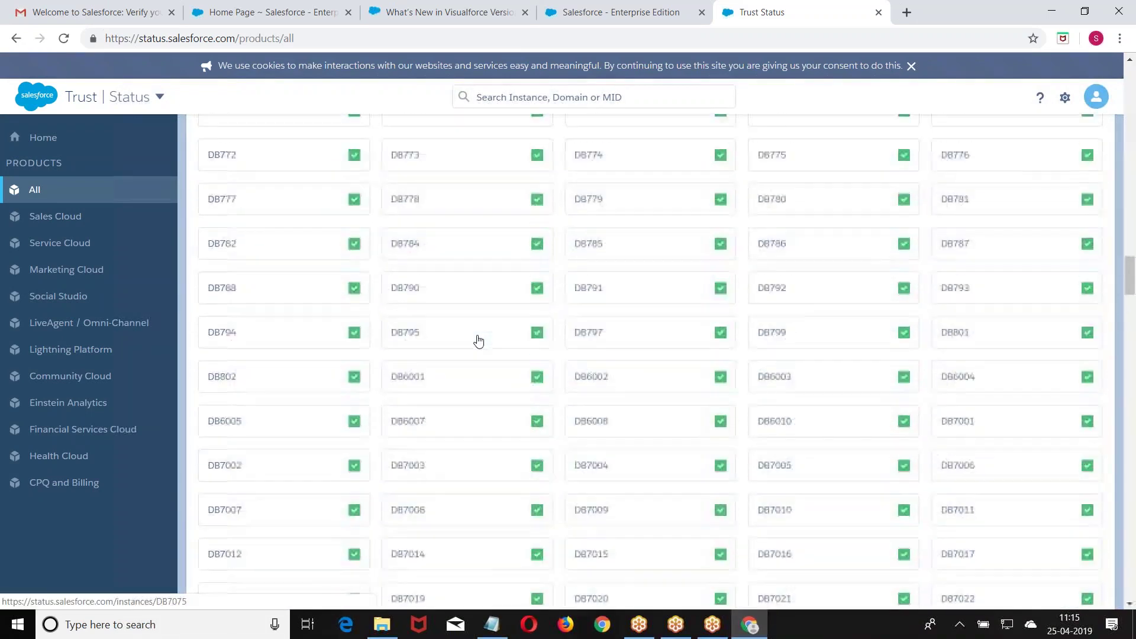
scroll(467, 331, up, 5)
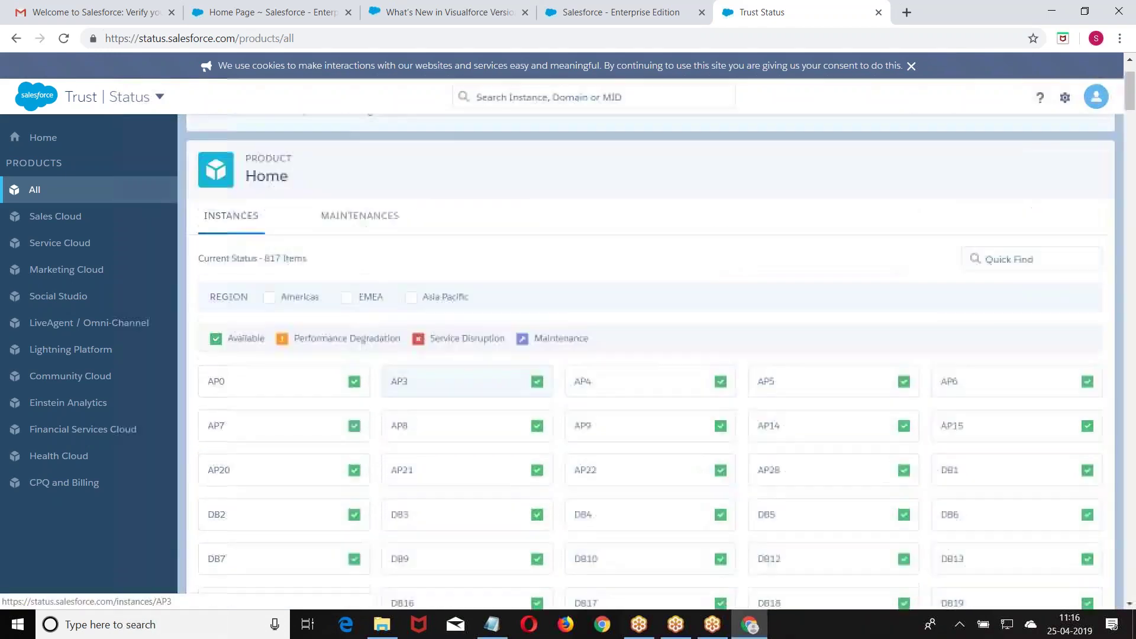
scroll(467, 331, down, 6)
scroll(434, 320, down, 6)
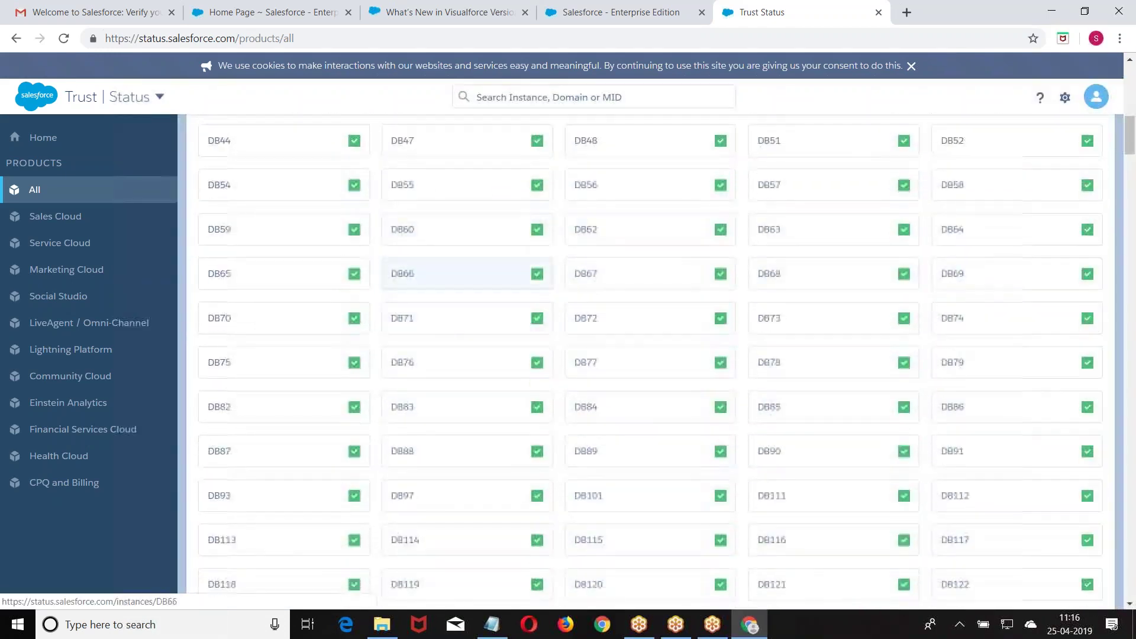
click(434, 320)
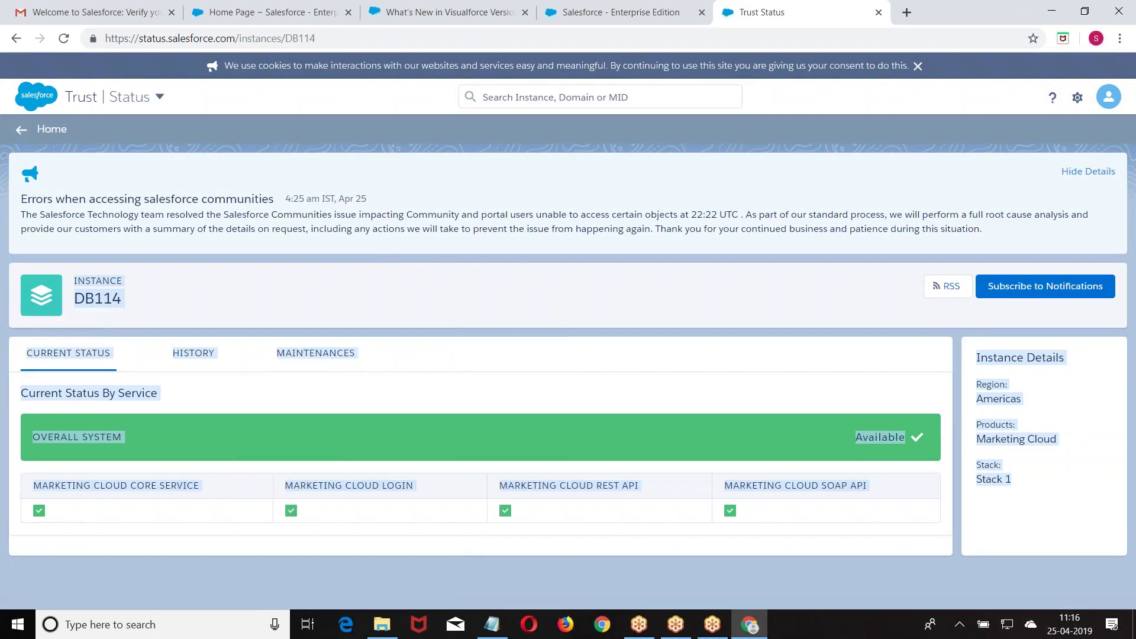
Step: Step DB114's history back to 3/23–3/25, then return to the Status home page
click(187, 354)
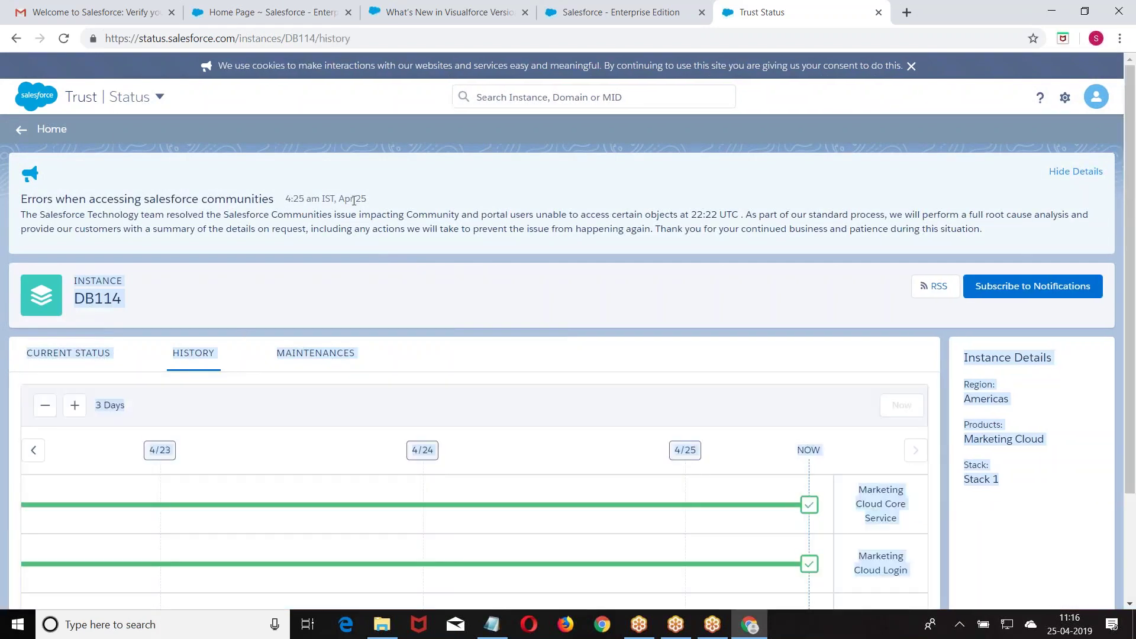
scroll(118, 296, down, 2)
click(33, 315)
click(33, 314)
click(34, 314)
click(34, 315)
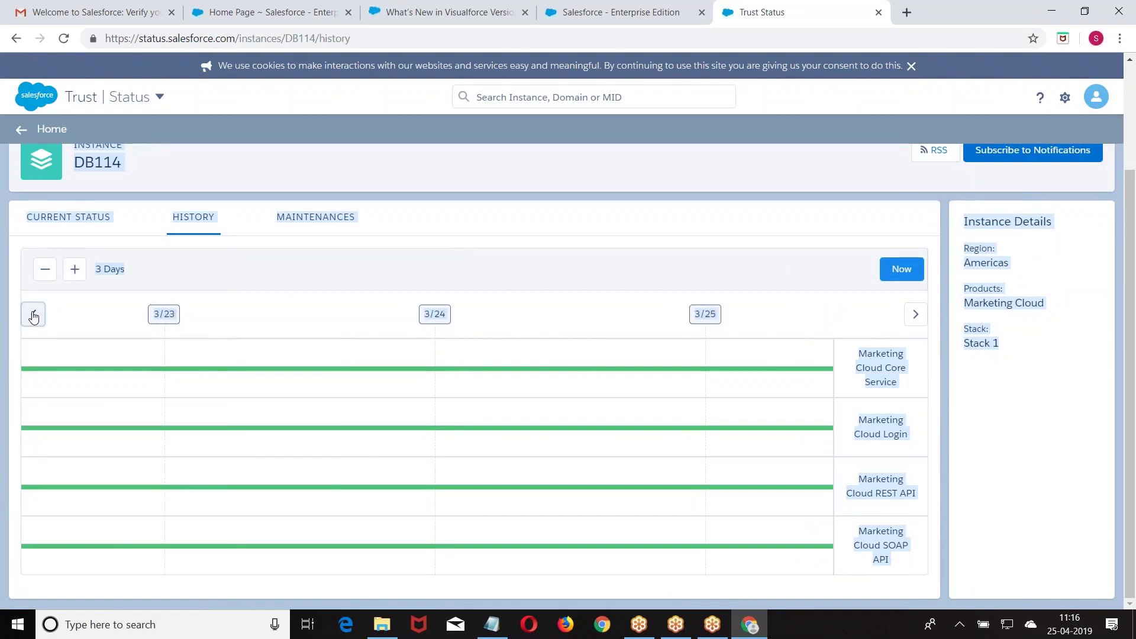
click(20, 129)
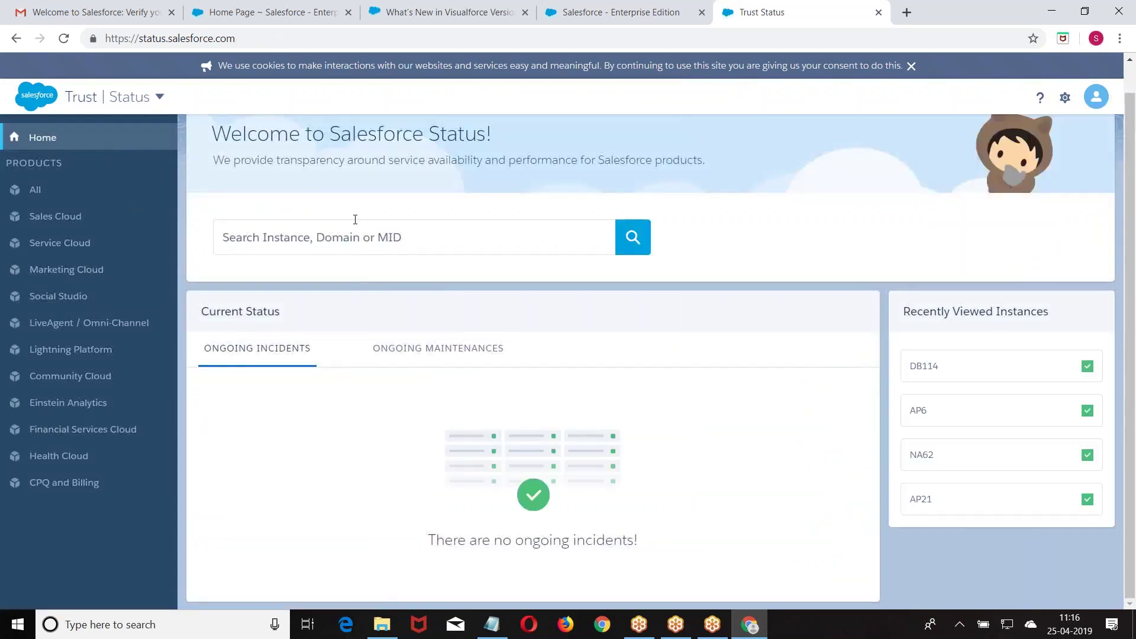
Step: List the Sales Cloud instances and open NA47's status history
click(45, 217)
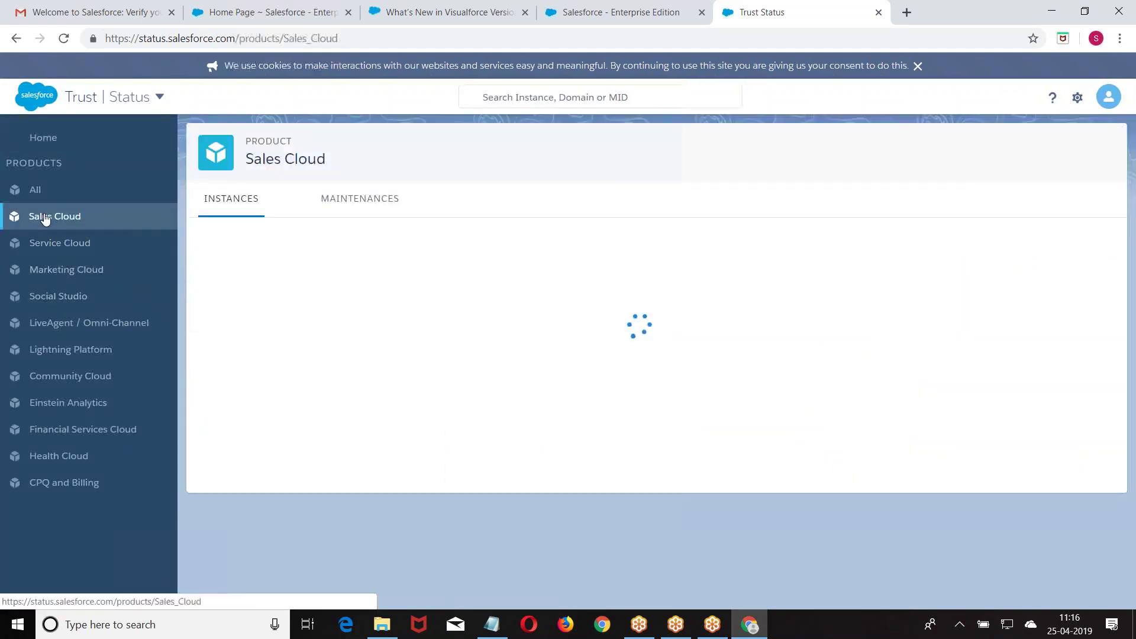
scroll(616, 335, down, 5)
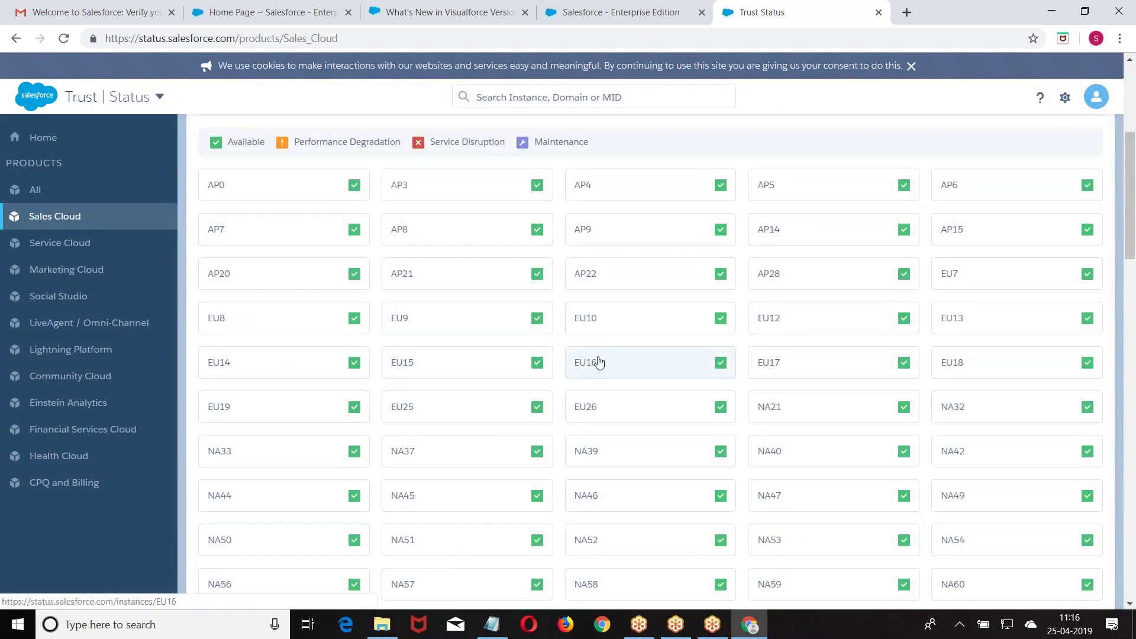
click(785, 494)
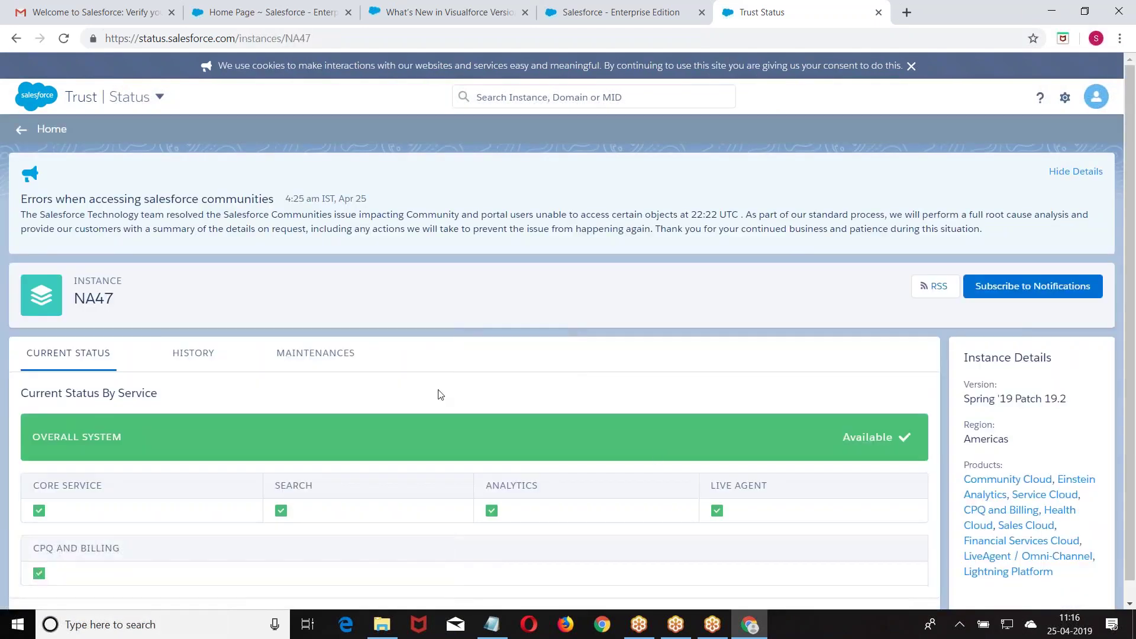
click(203, 355)
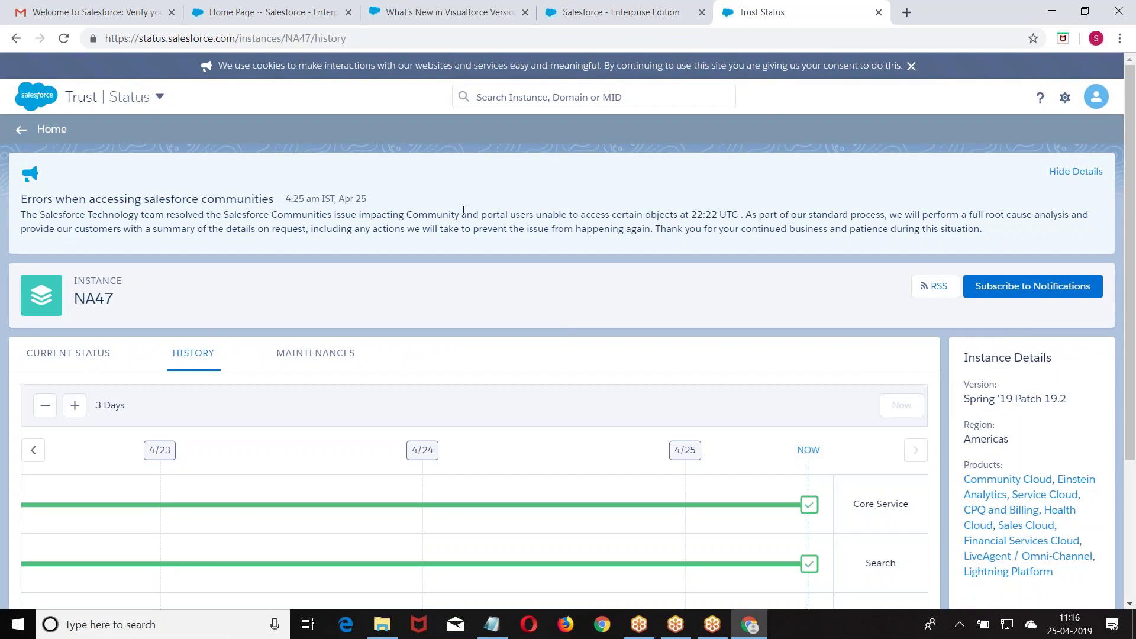
scroll(464, 210, down, 3)
Step: Step NA47's status timeline back to the 4/2–4/4 period
click(34, 255)
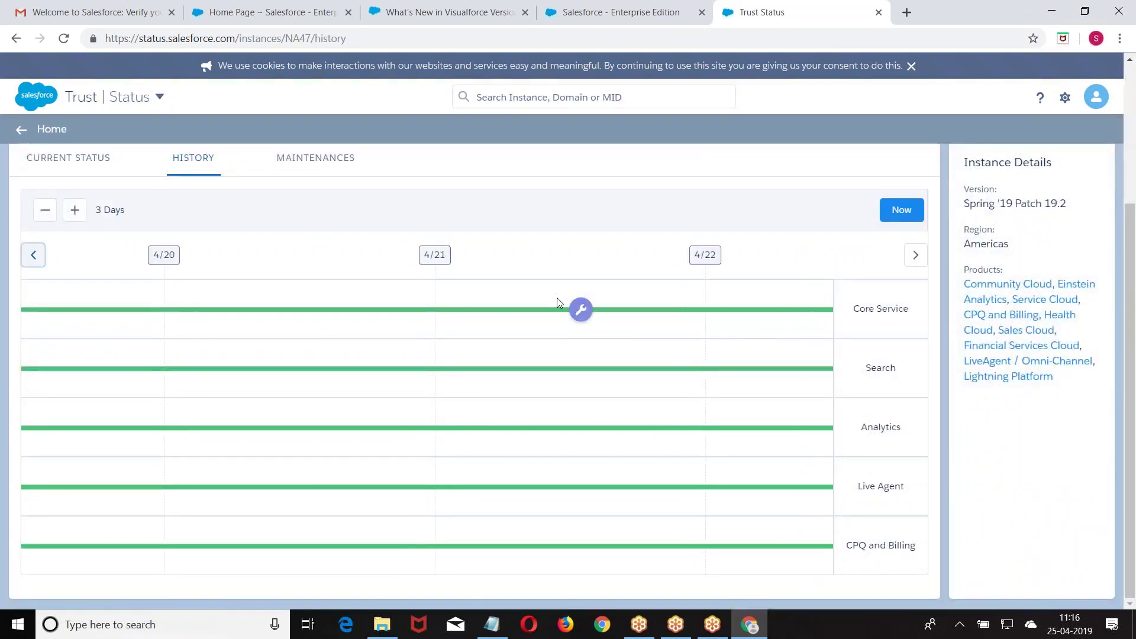
click(34, 255)
click(35, 258)
click(34, 256)
click(34, 257)
click(34, 257)
click(36, 258)
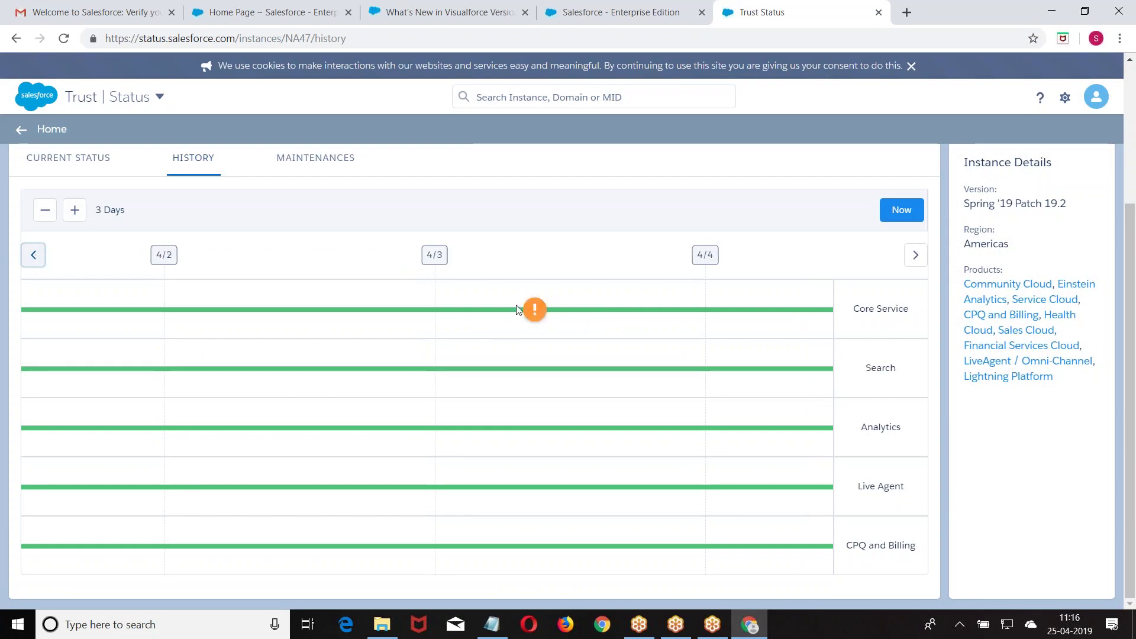
Step: Inspect the 4/3 Core Service alert for NA47, then go back to the Notepad notes
click(534, 308)
scroll(86, 233, down, 1)
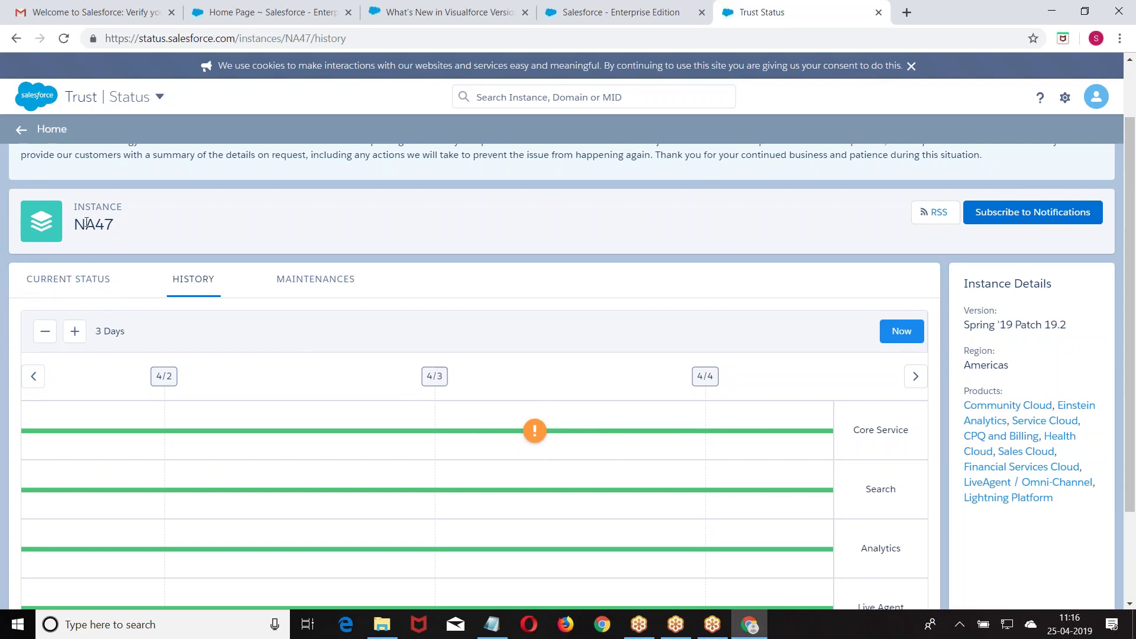
drag(74, 204, 134, 224)
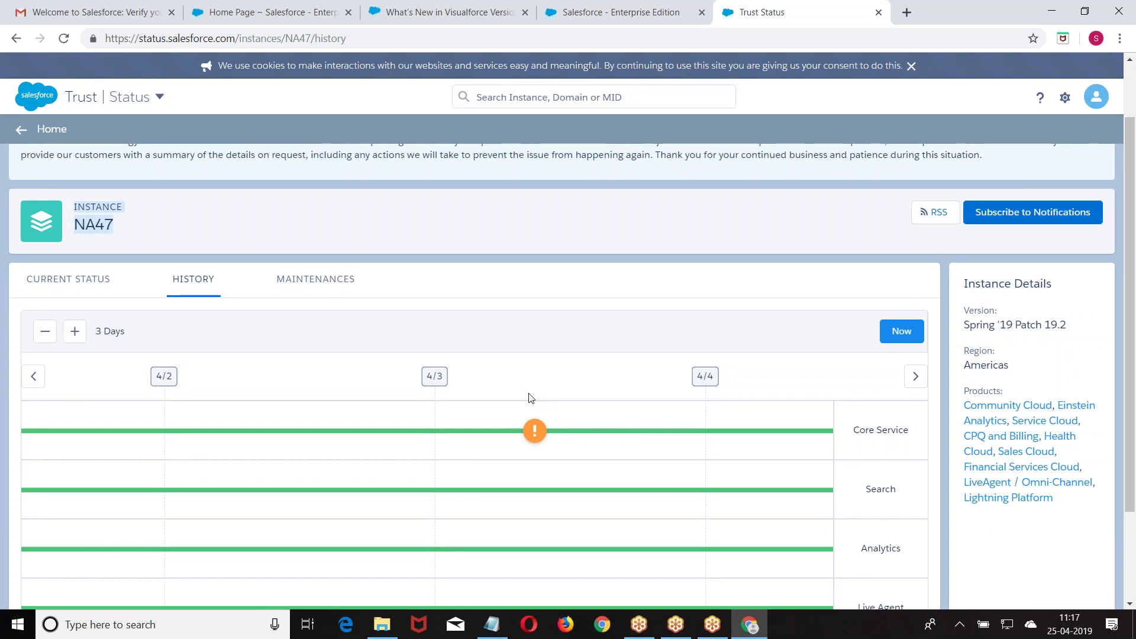
click(492, 623)
drag(155, 404, 388, 398)
Step: Add the heading '==> How do you identify your server' with an indented 'Productions: AP / NA /EU' line
click(389, 398)
key(Return)
key(Return)
text(==>  )
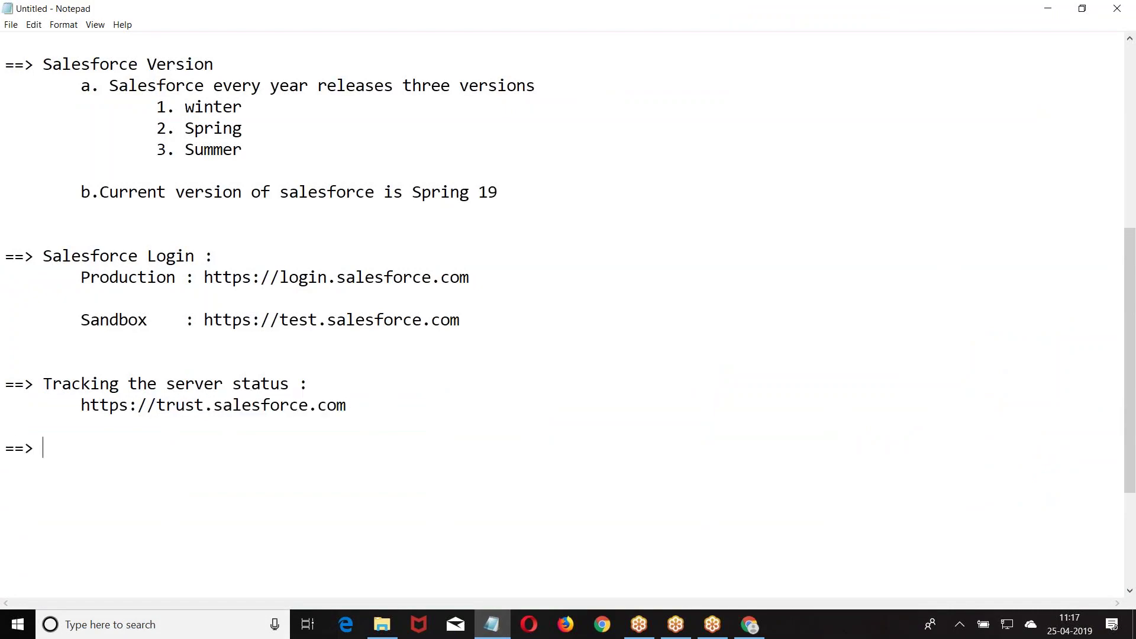
text(How do you identify y)
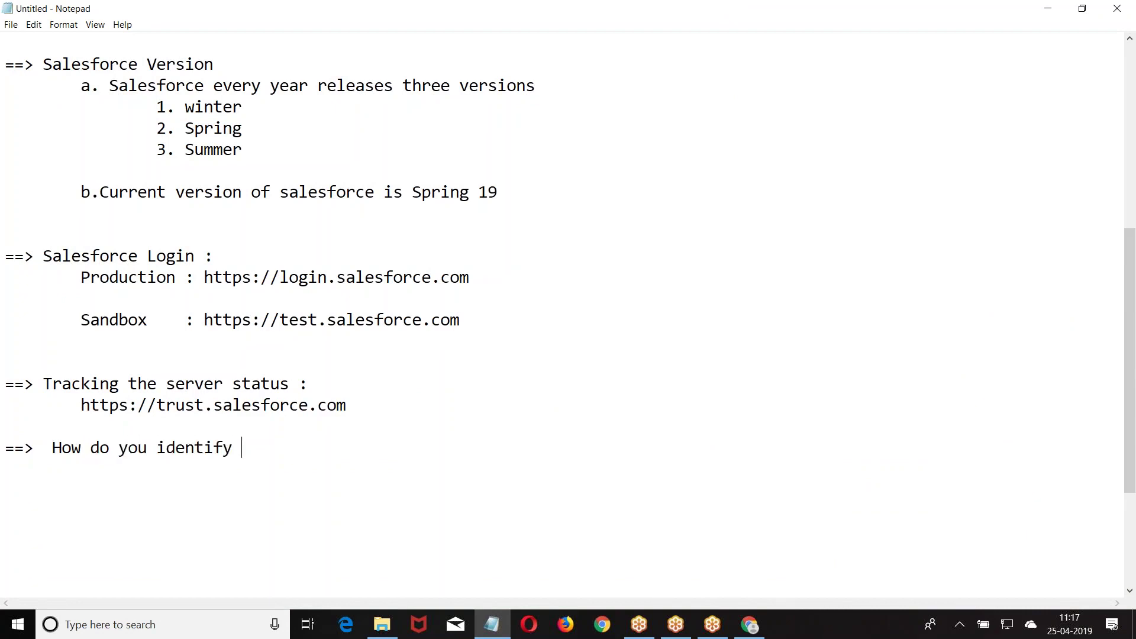
text(our server)
key(Return)
key(Return)
key(Tab)
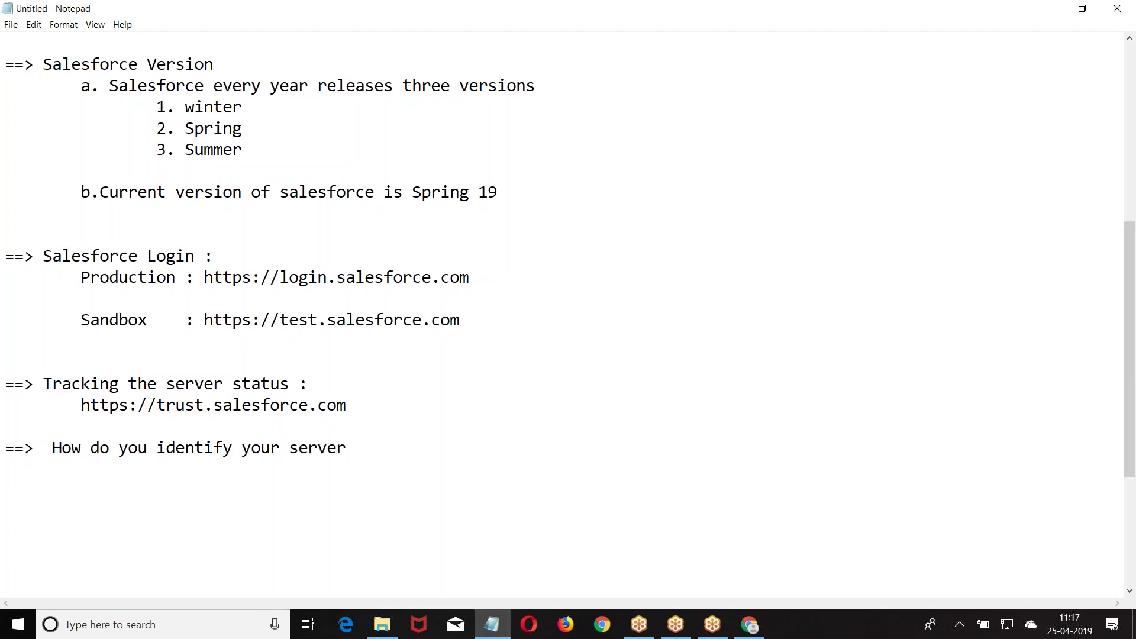
scroll(399, 390, down, 4)
text(Productions)
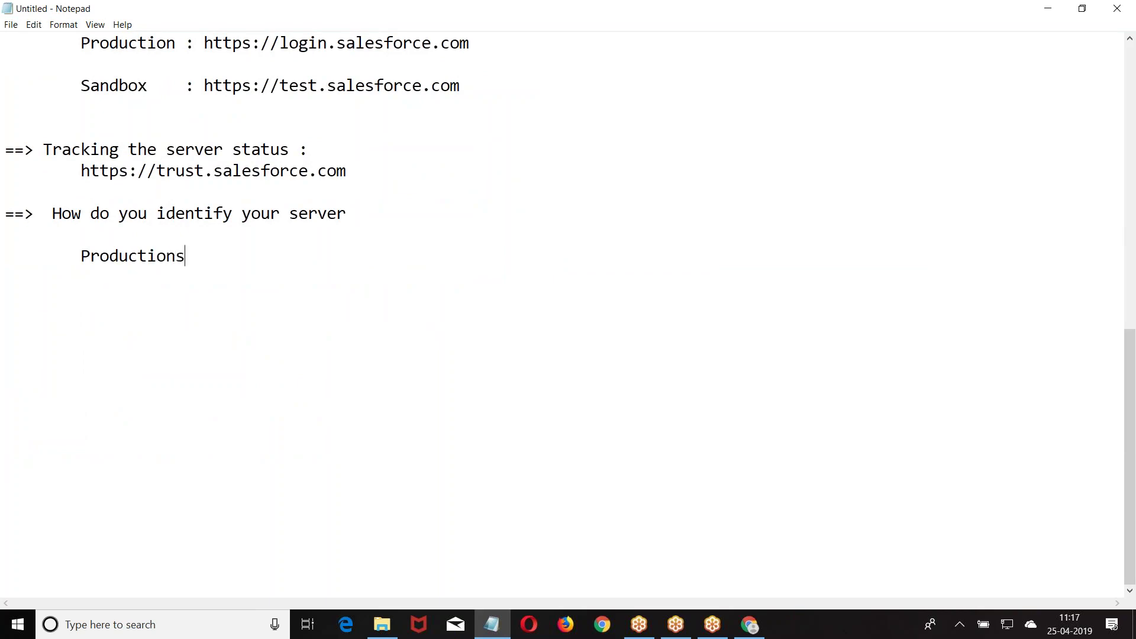
text(:  AP  / NA /EU)
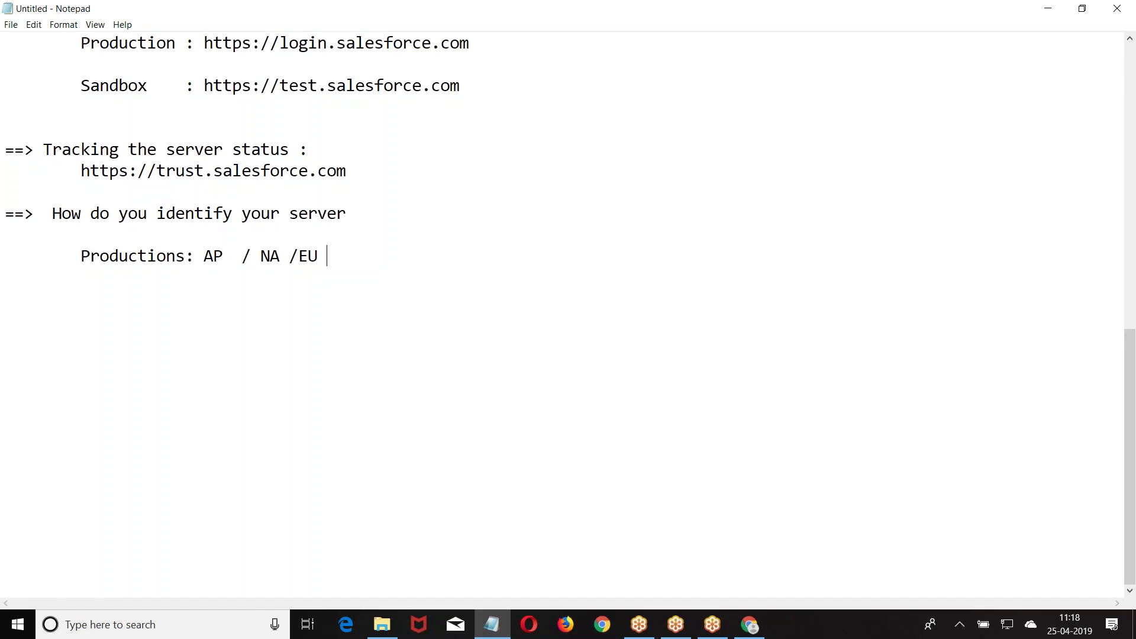
Step: Add an indented 'Sandbox : CS' line below the Productions entry
key(Return)
key(Return)
key(Tab)
text(Sandbox    :)
key(BackSpace)
text(CS)
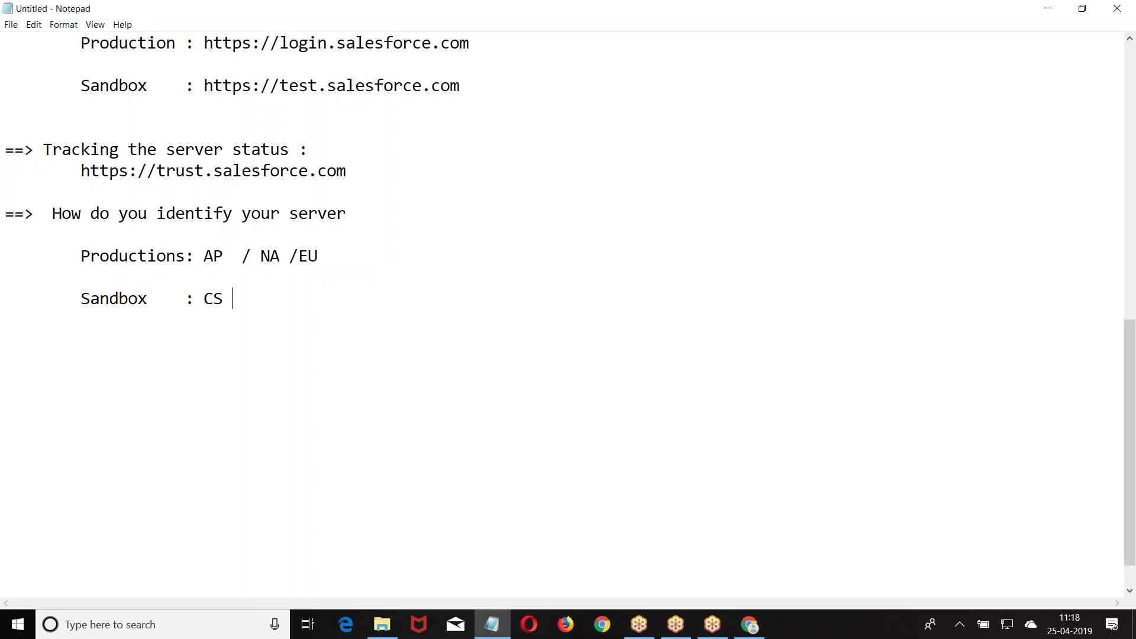
click(750, 624)
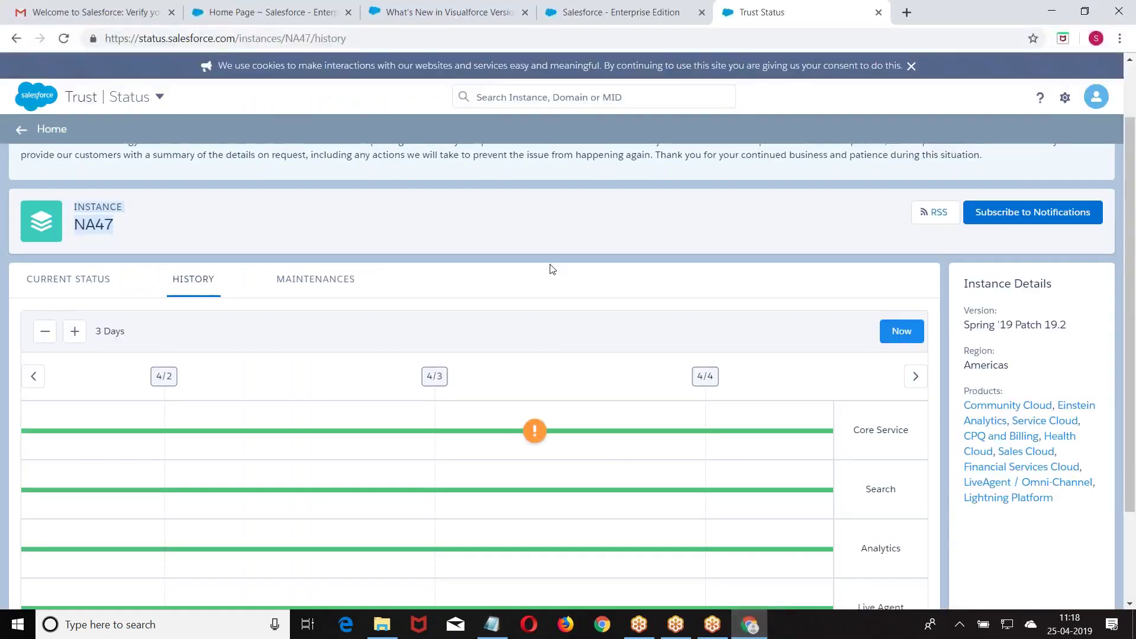
Step: Point out the cs74 prefix in the sandbox org's URL and the ap6 prefix in production's
scroll(562, 376, up, 1)
click(1096, 99)
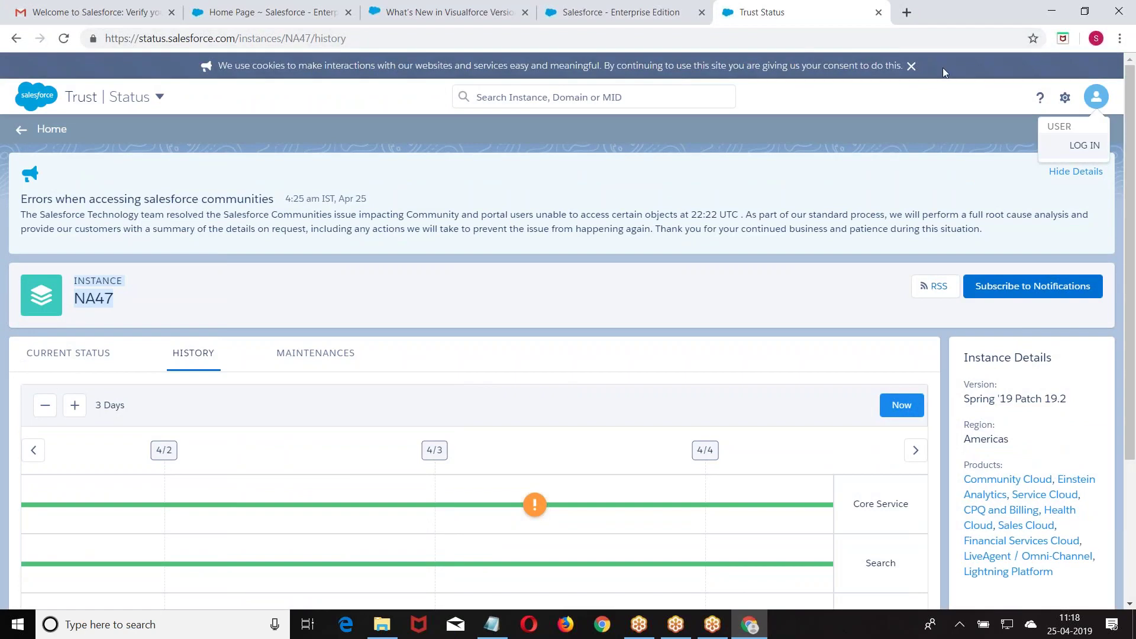
click(583, 11)
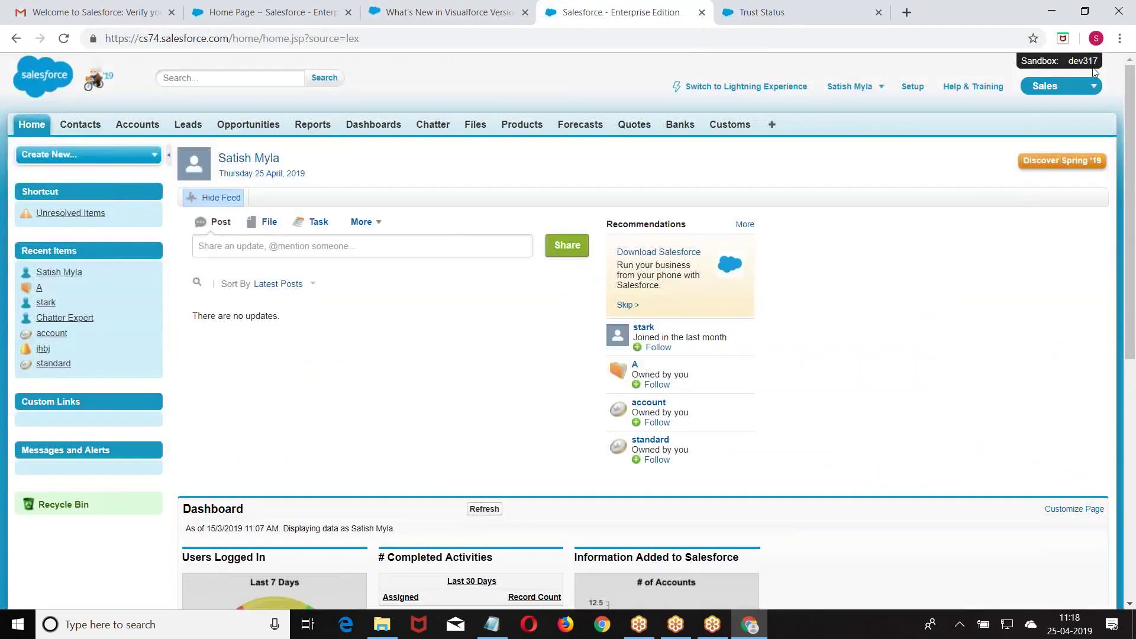
drag(1020, 59, 1105, 64)
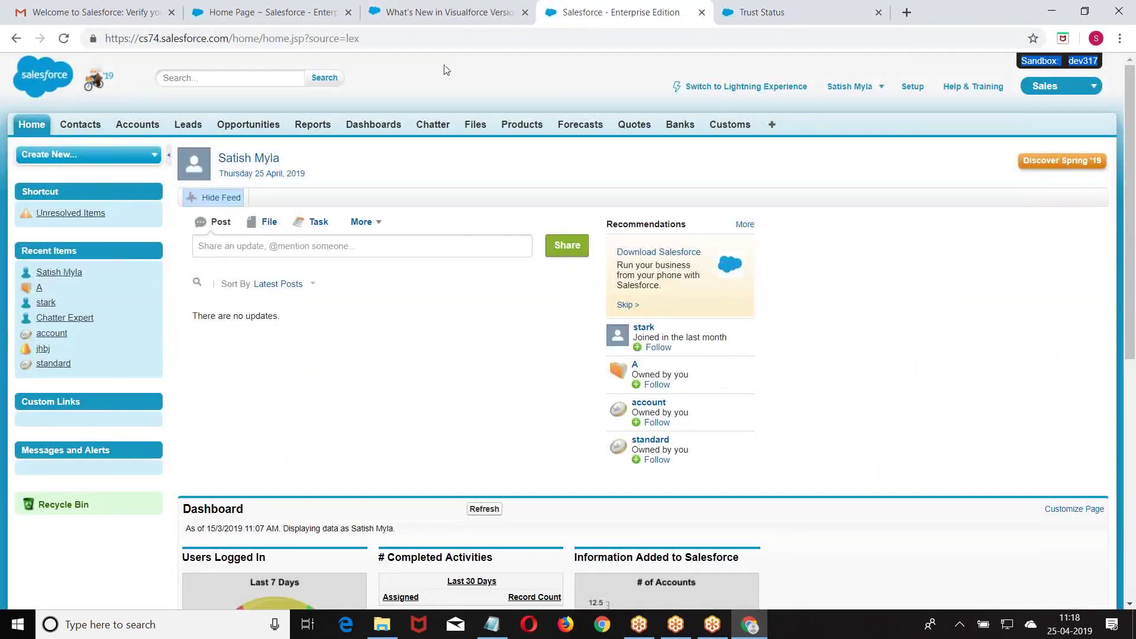
drag(140, 39, 163, 41)
click(266, 12)
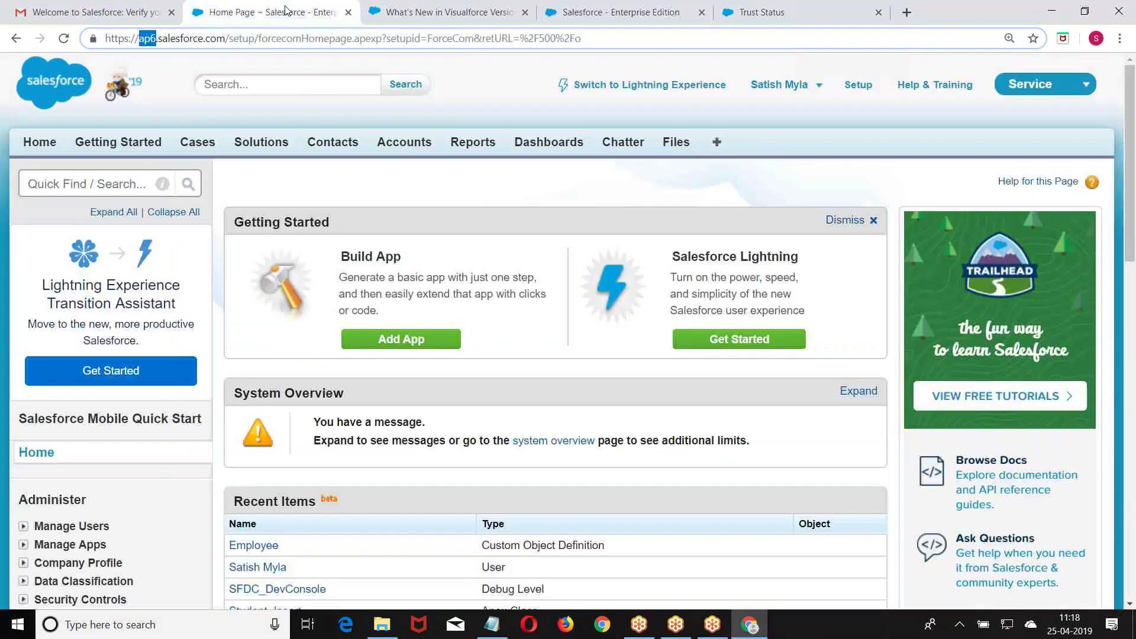
drag(139, 39, 156, 40)
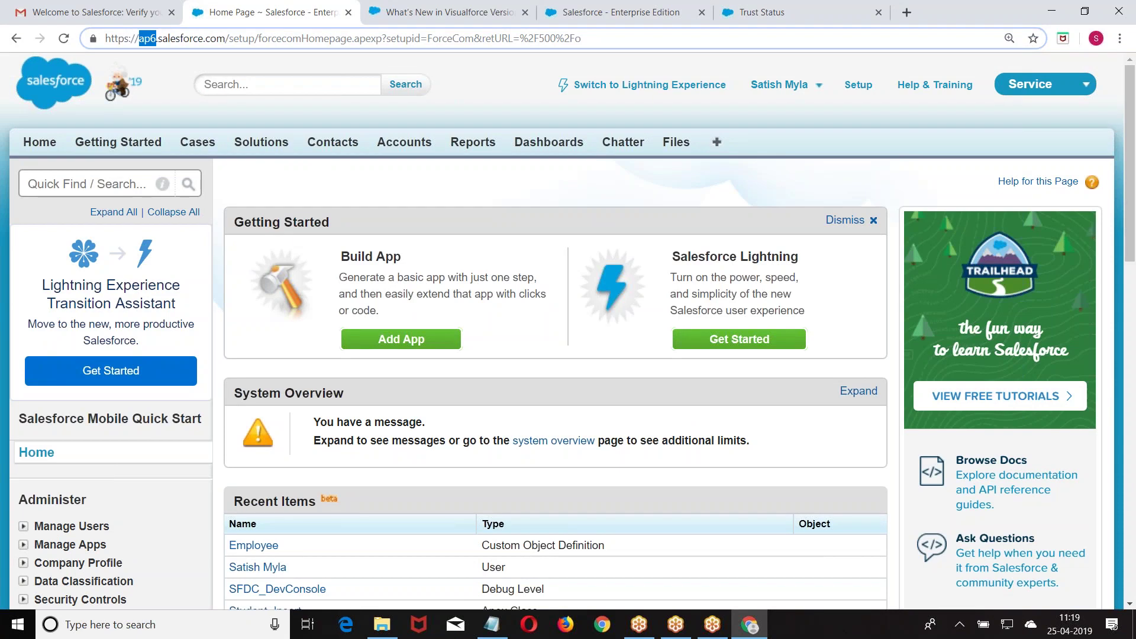
Step: Log out of the ap6 production org
click(1049, 88)
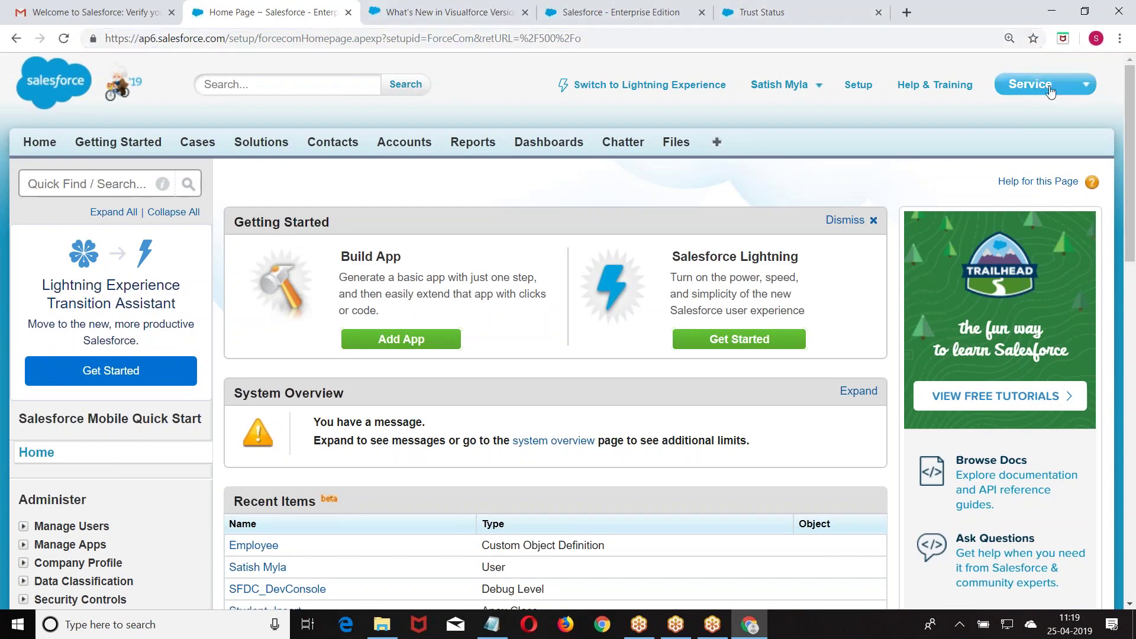
click(1050, 89)
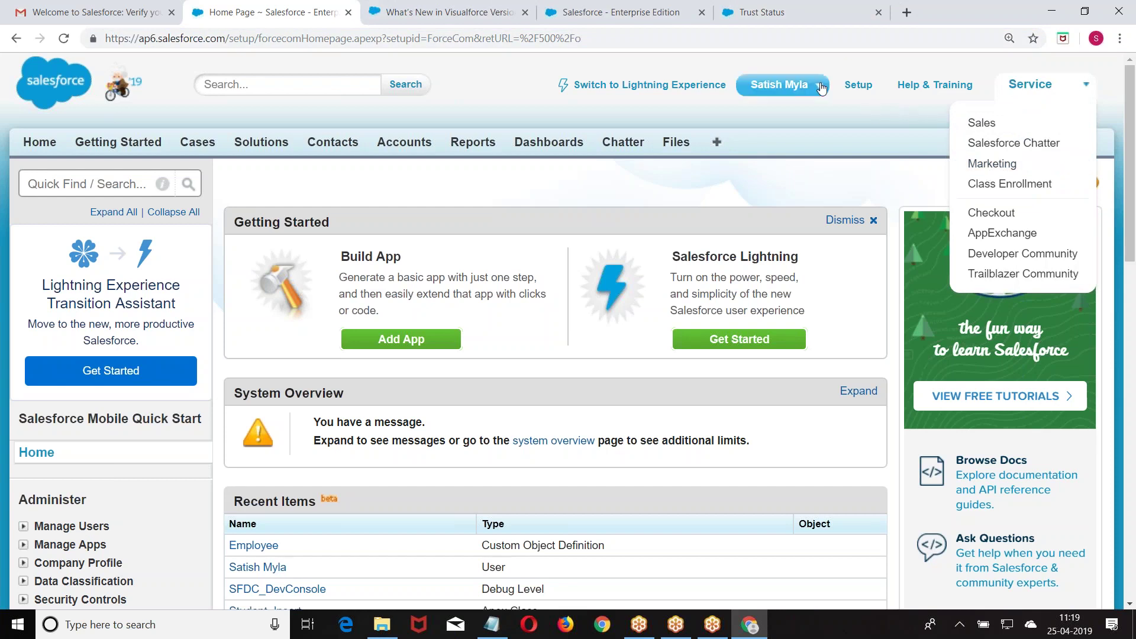
click(781, 85)
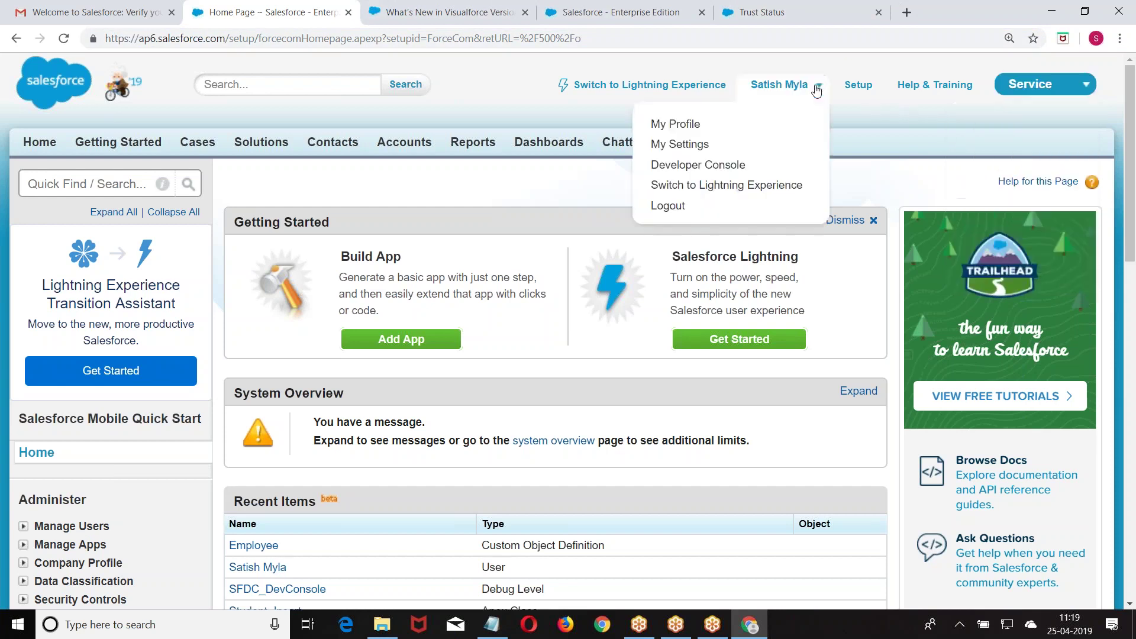
click(657, 207)
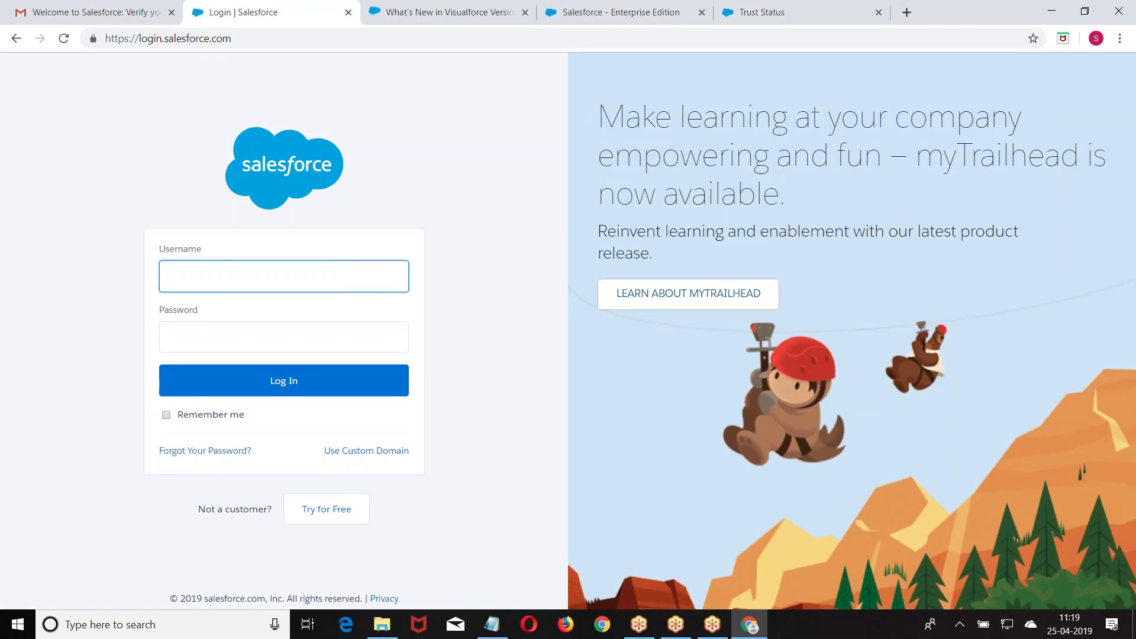
Step: Log out of the cs74 sandbox org and close the sandbox and Trust Status tabs
click(681, 10)
click(878, 93)
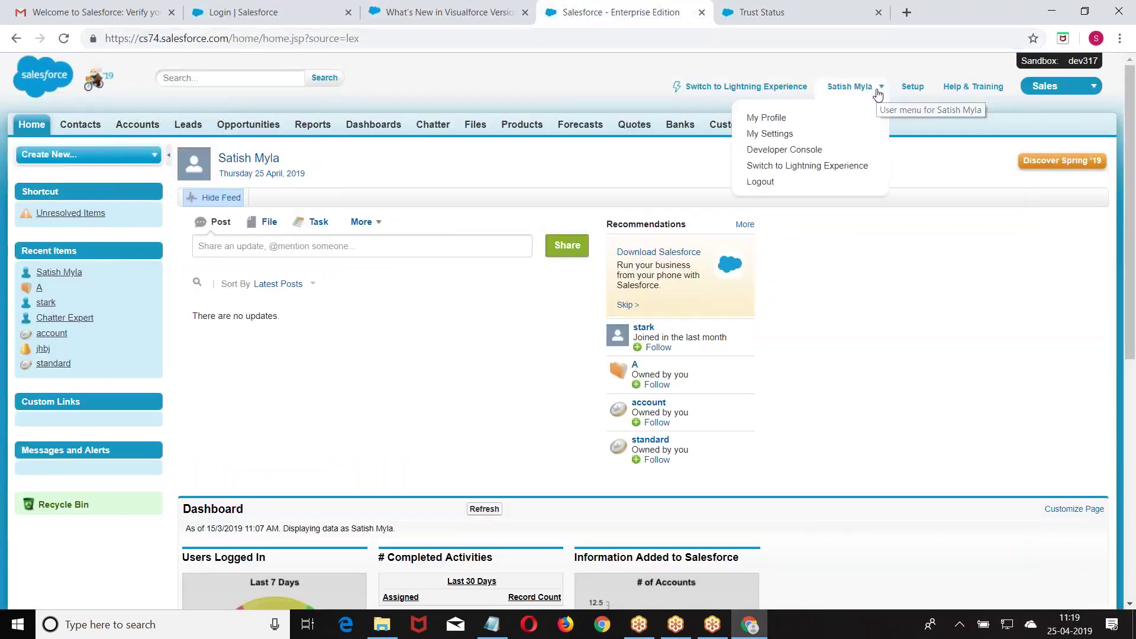
click(756, 184)
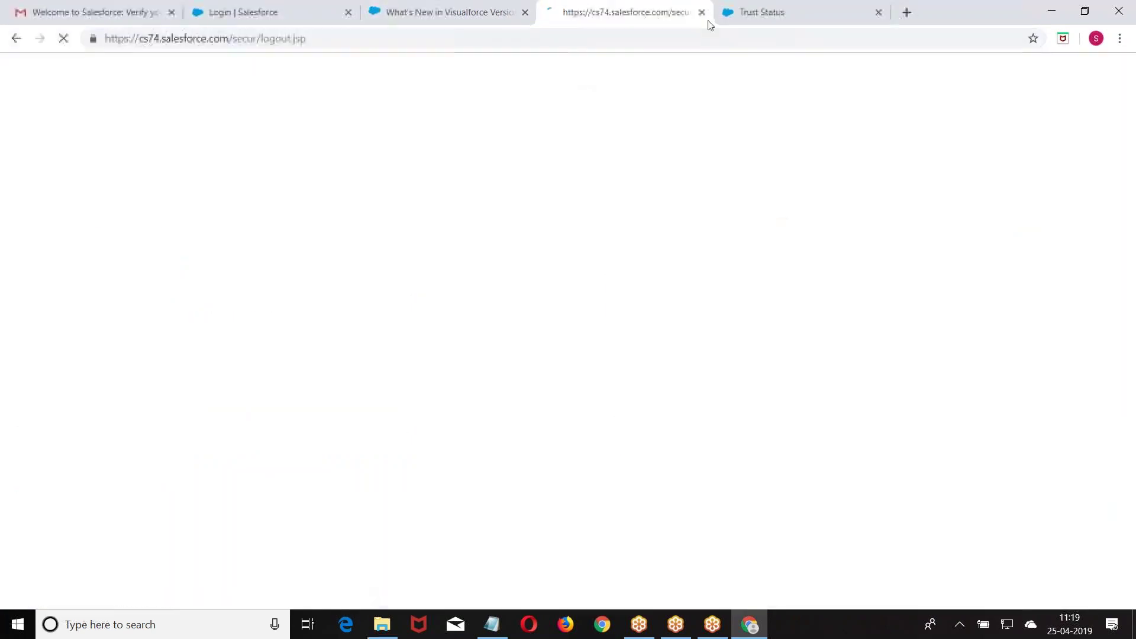
click(701, 12)
click(702, 12)
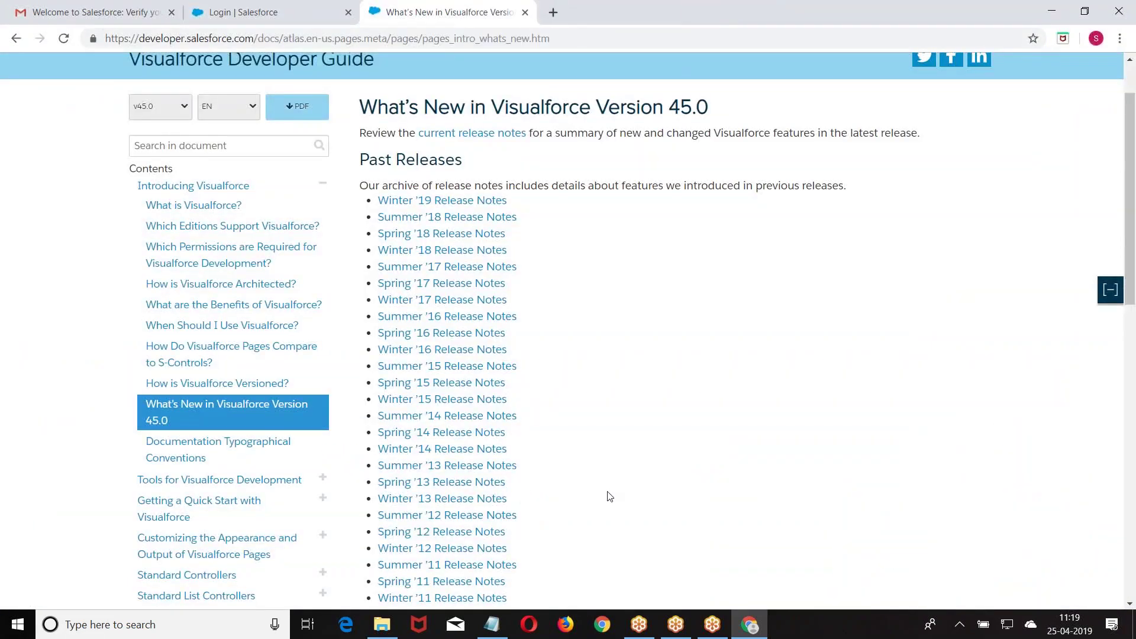
Step: Scroll the Notepad notes down to the server-identification section
click(492, 624)
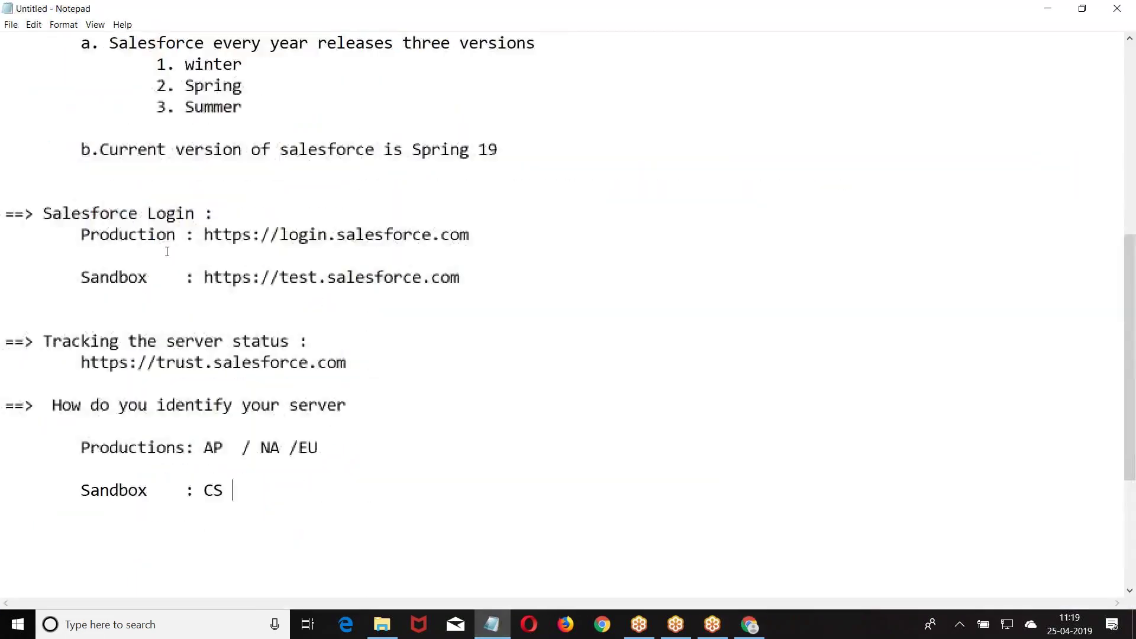
scroll(167, 251, up, 7)
scroll(136, 208, down, 1)
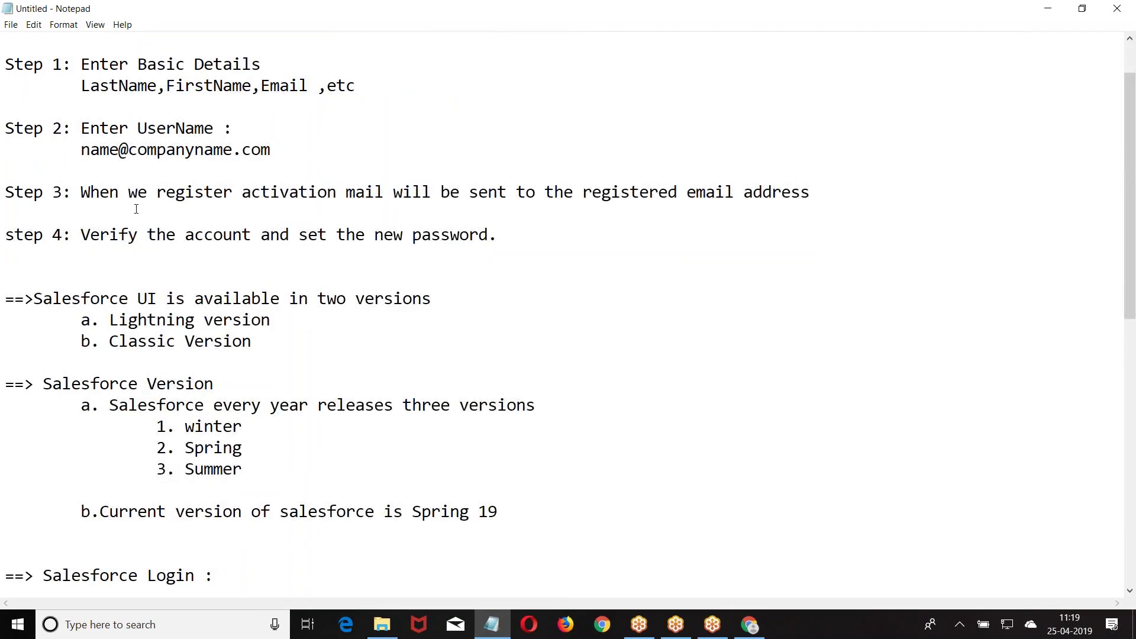
scroll(136, 208, down, 3)
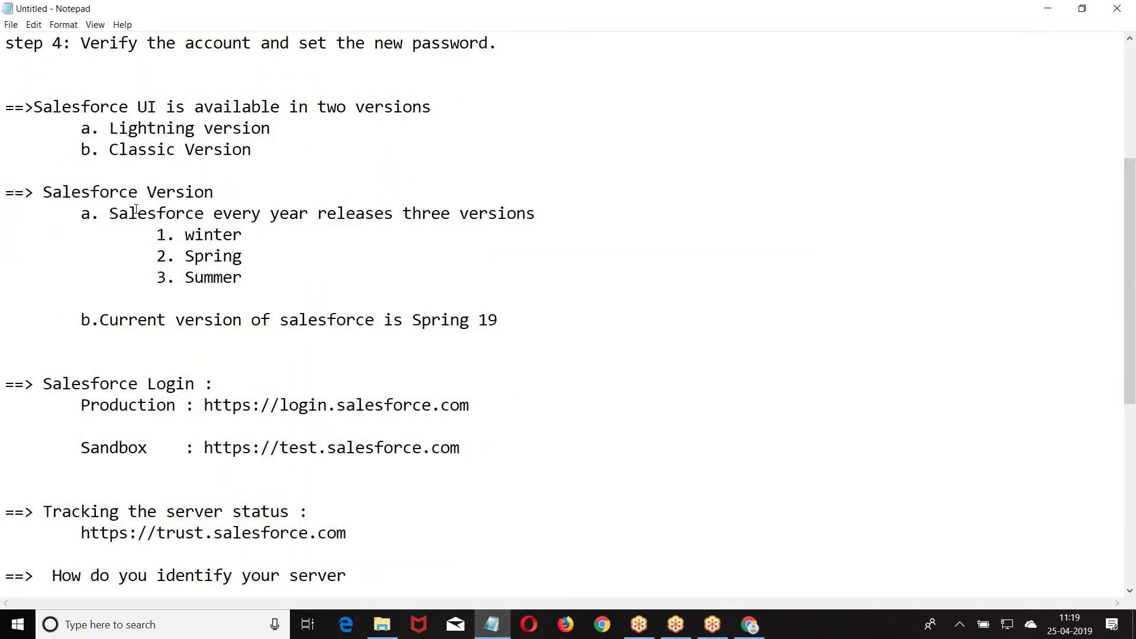
scroll(136, 209, down, 2)
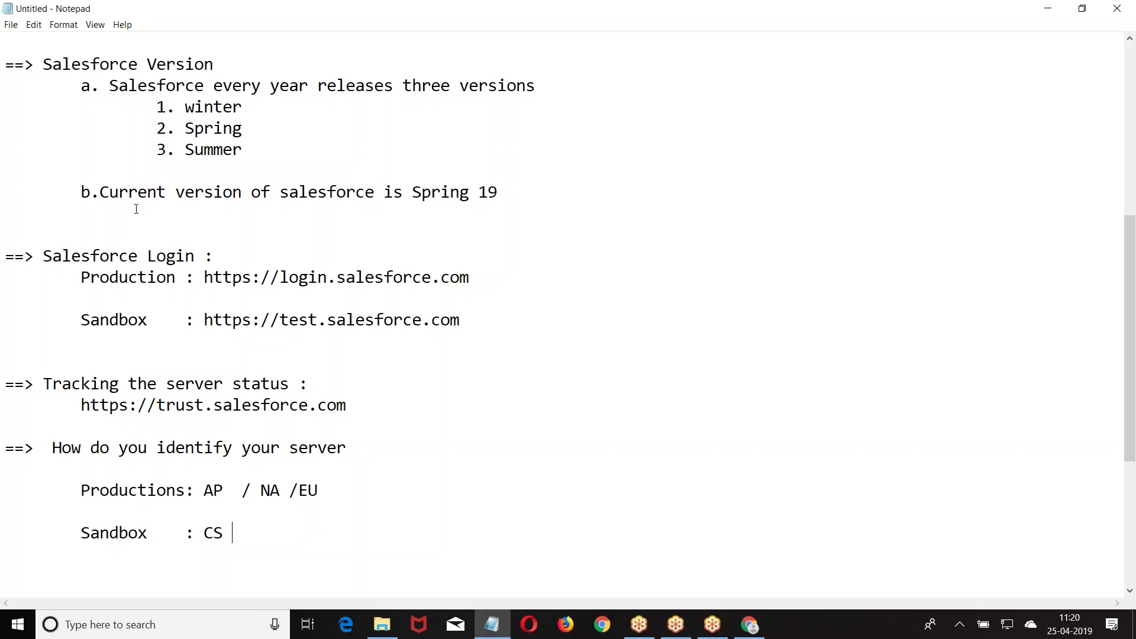
Step: Add a row of = signs as a separator line below the Sandbox : CS line in Notepad
scroll(136, 209, down, 2)
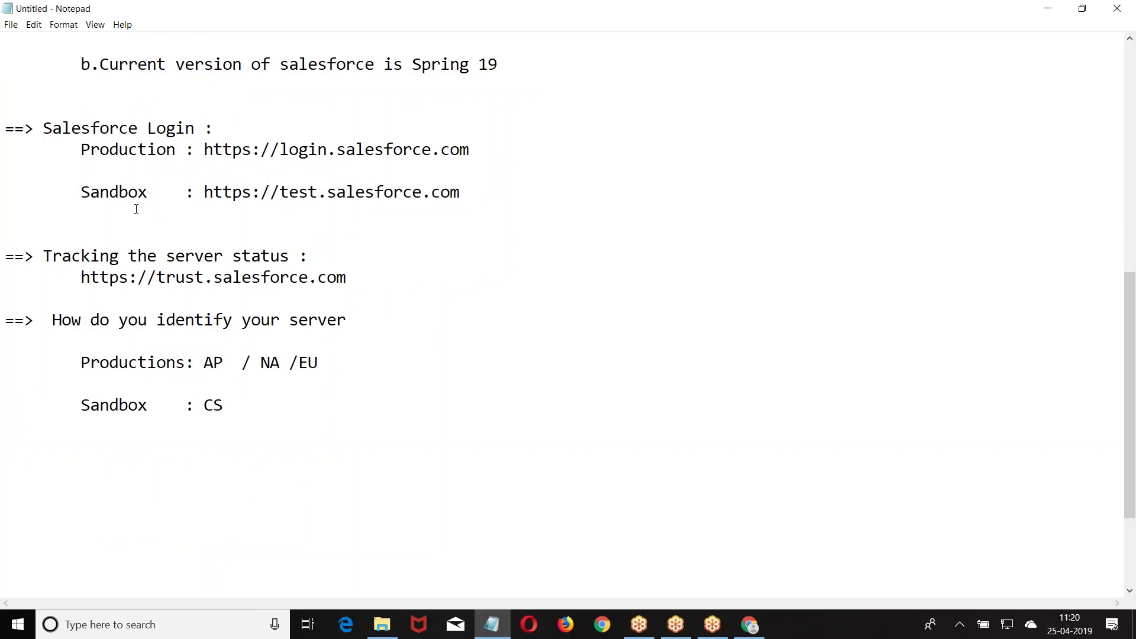
scroll(136, 208, up, 2)
scroll(134, 208, down, 4)
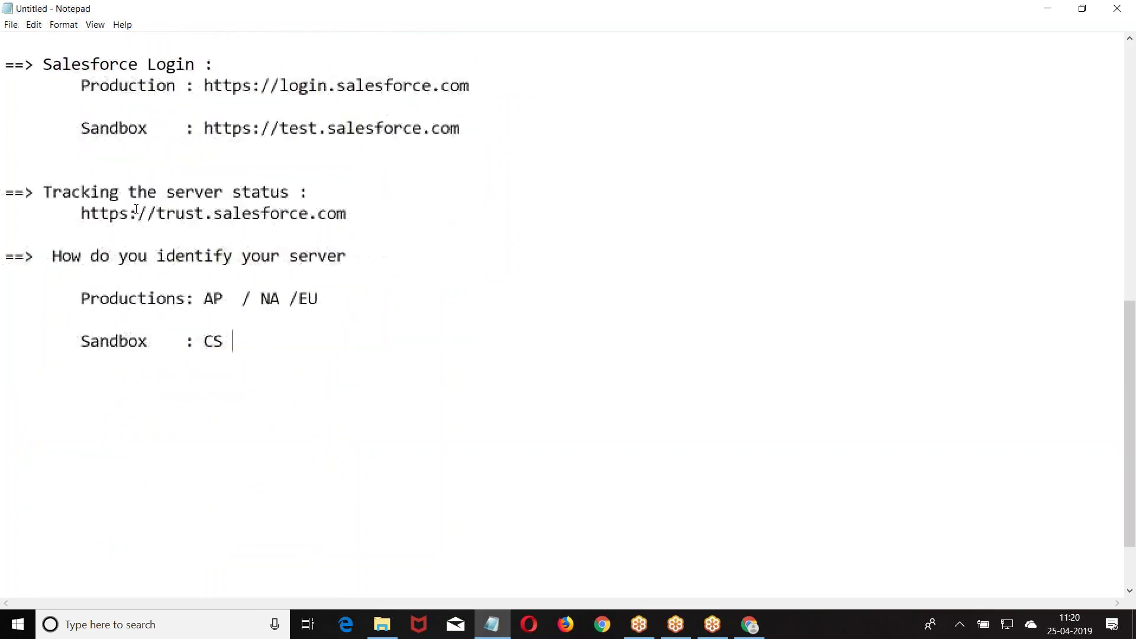
text(=)
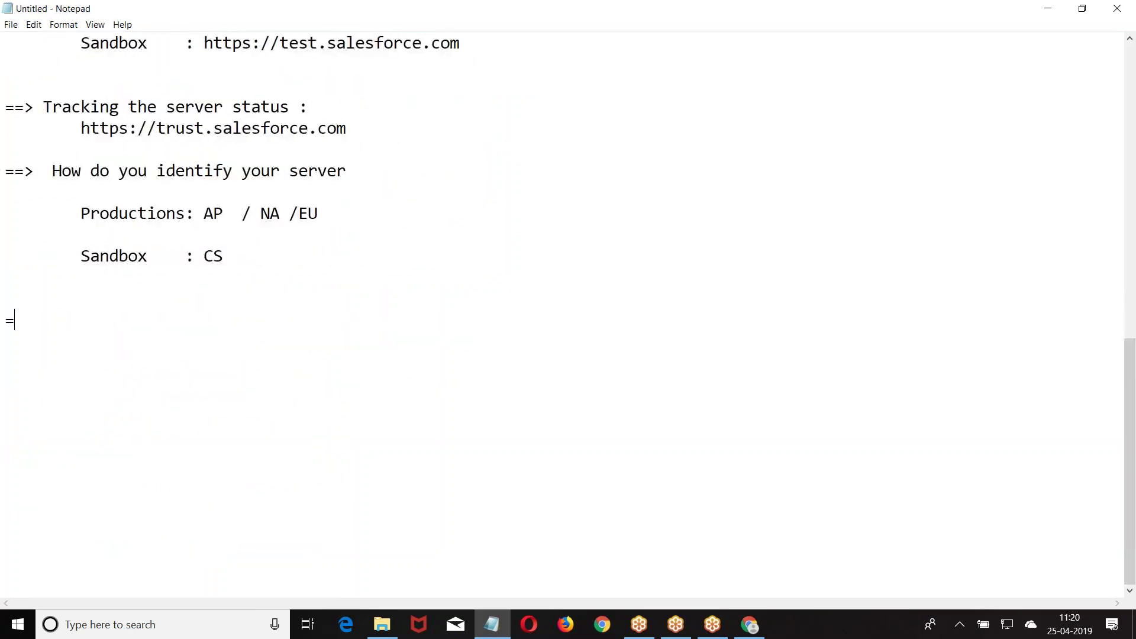
text(==================================================)
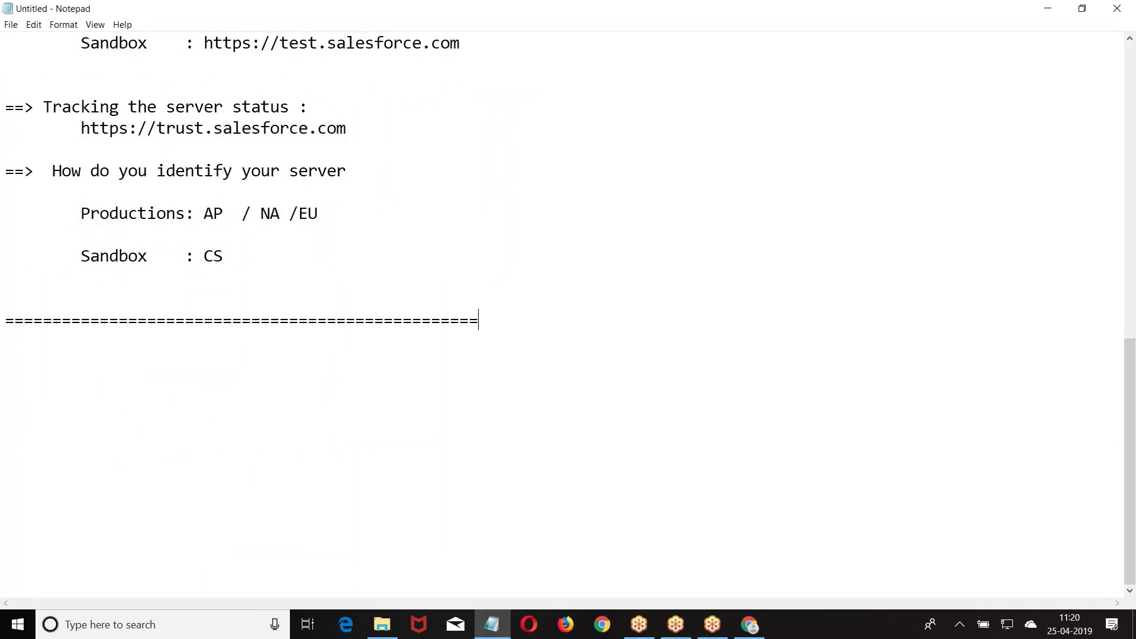
text(====================================================)
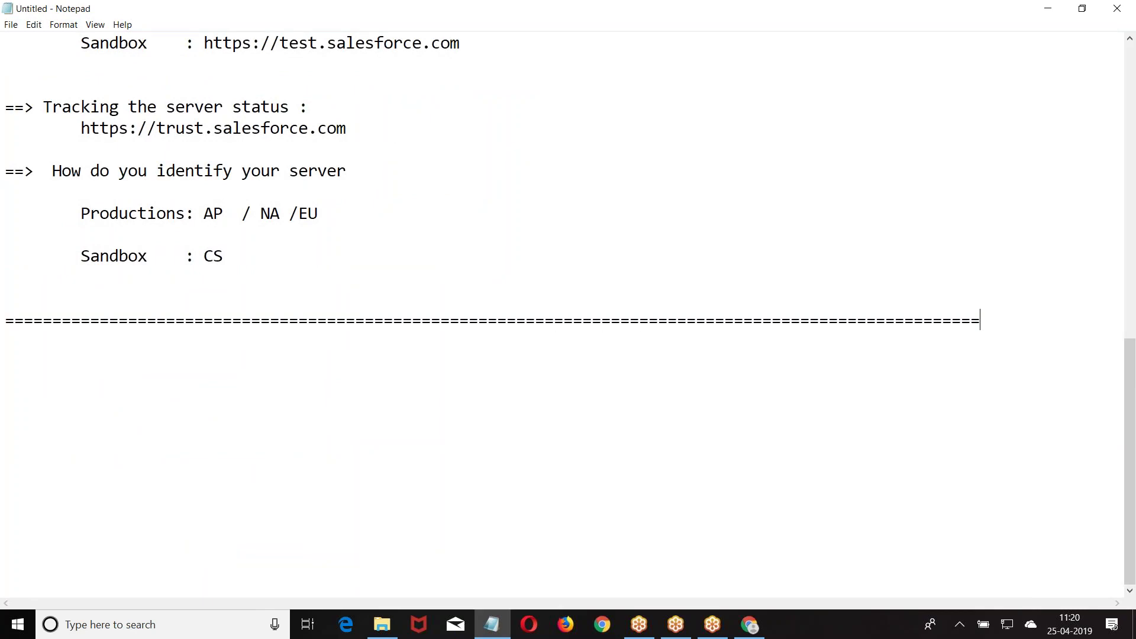
scroll(132, 113, up, 10)
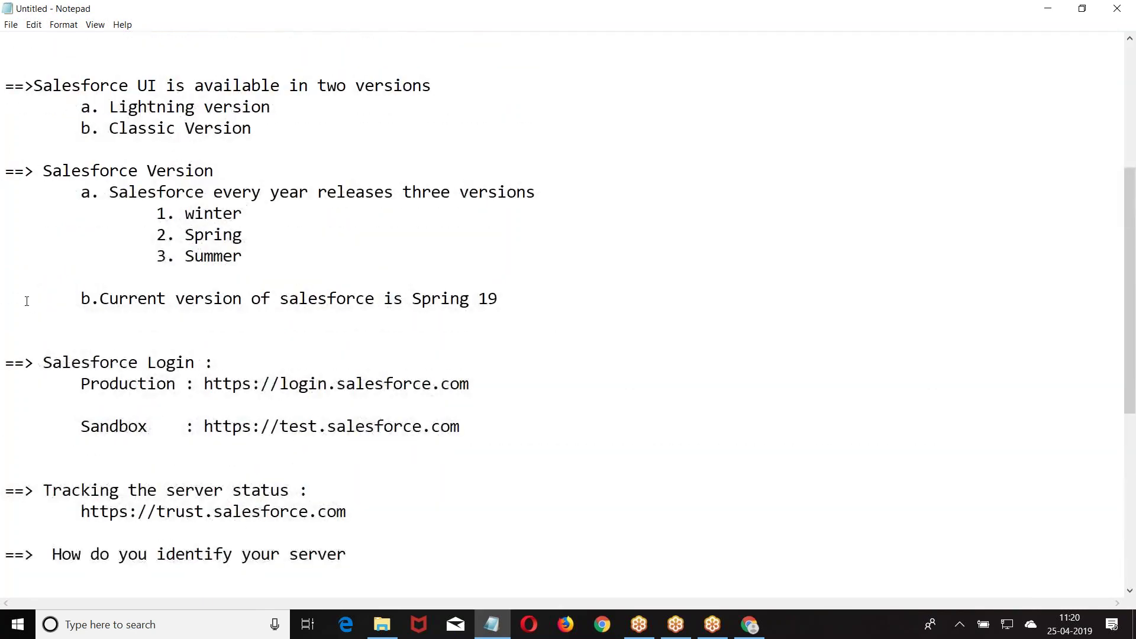
scroll(132, 113, up, 1)
Step: Set Notepad aside and log in to the new Salesforce org with the admin username and password
drag(393, 6, 570, 131)
click(619, 126)
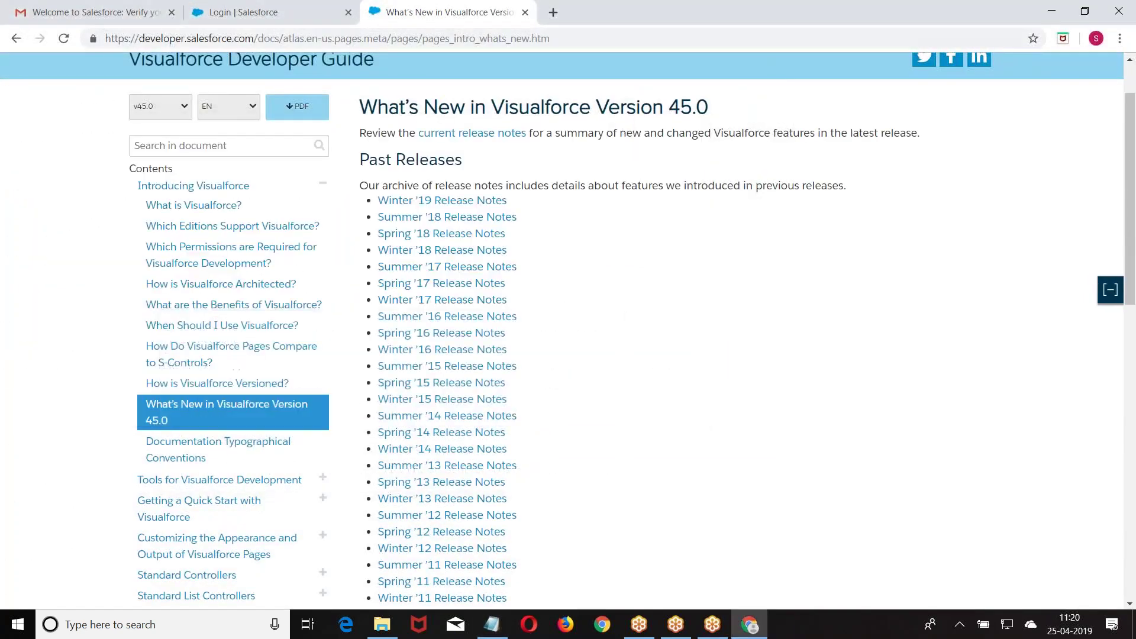
click(271, 11)
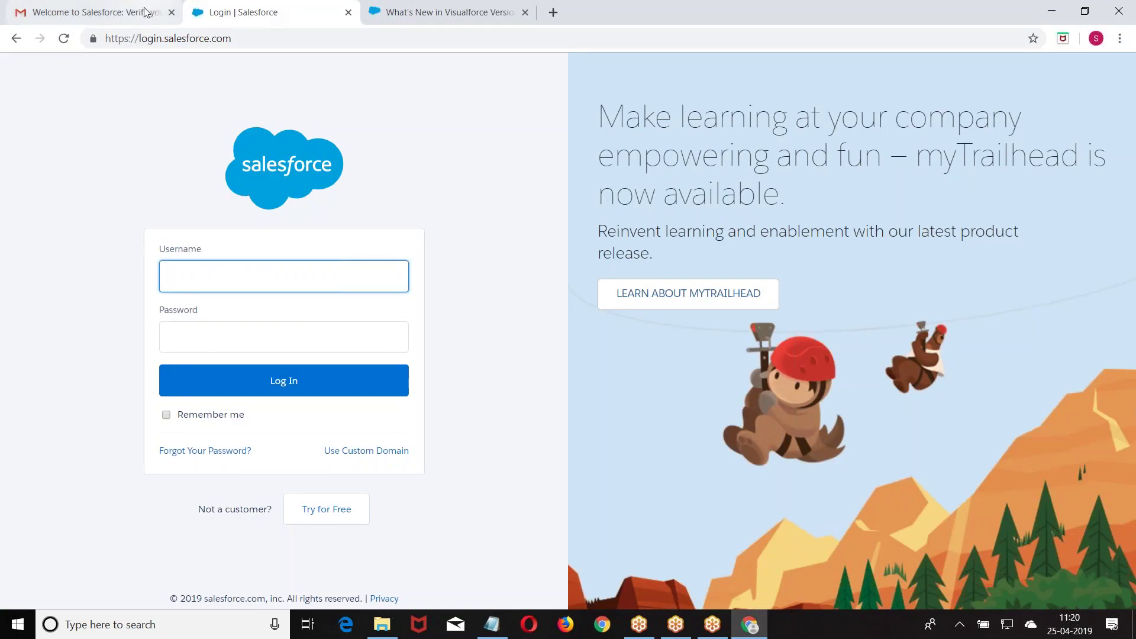
click(195, 276)
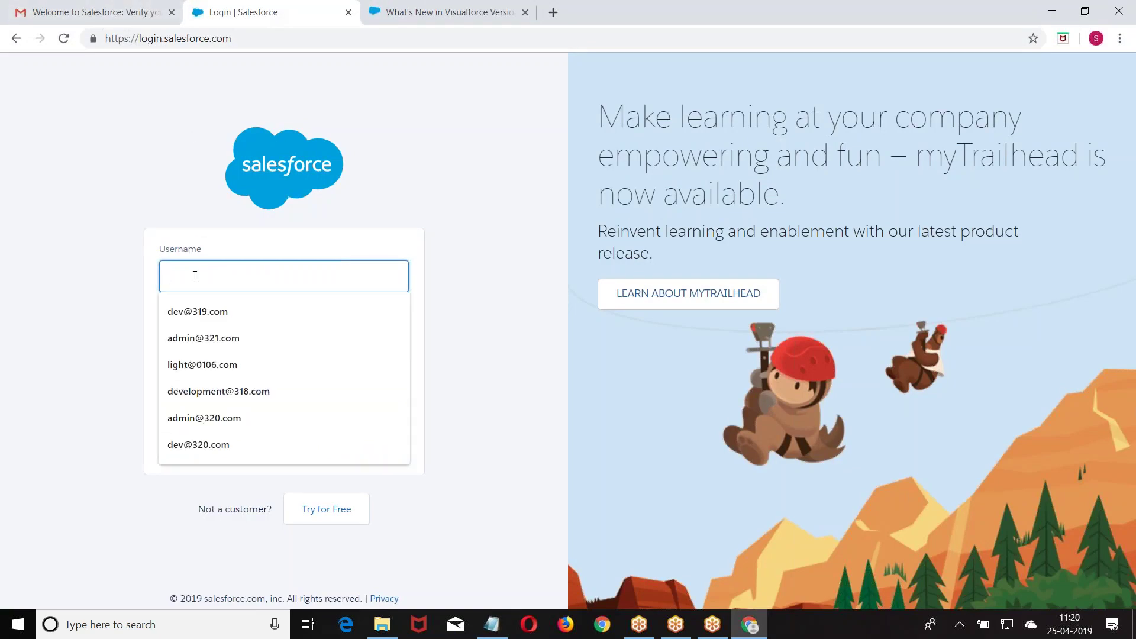
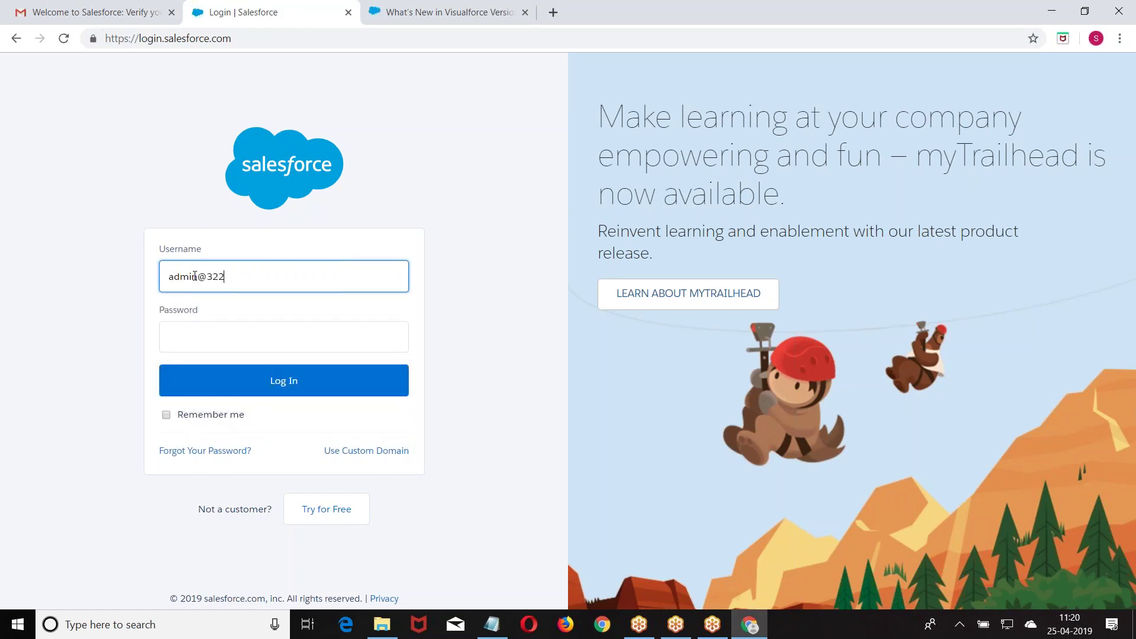
key(Tab)
text(*****)
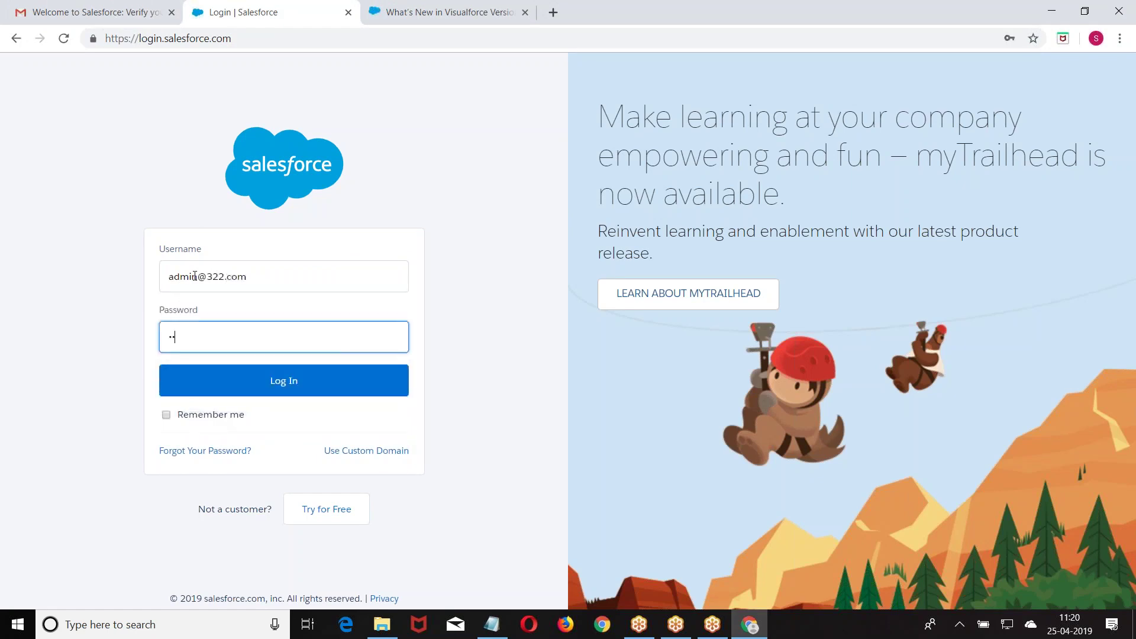
text(******)
click(264, 384)
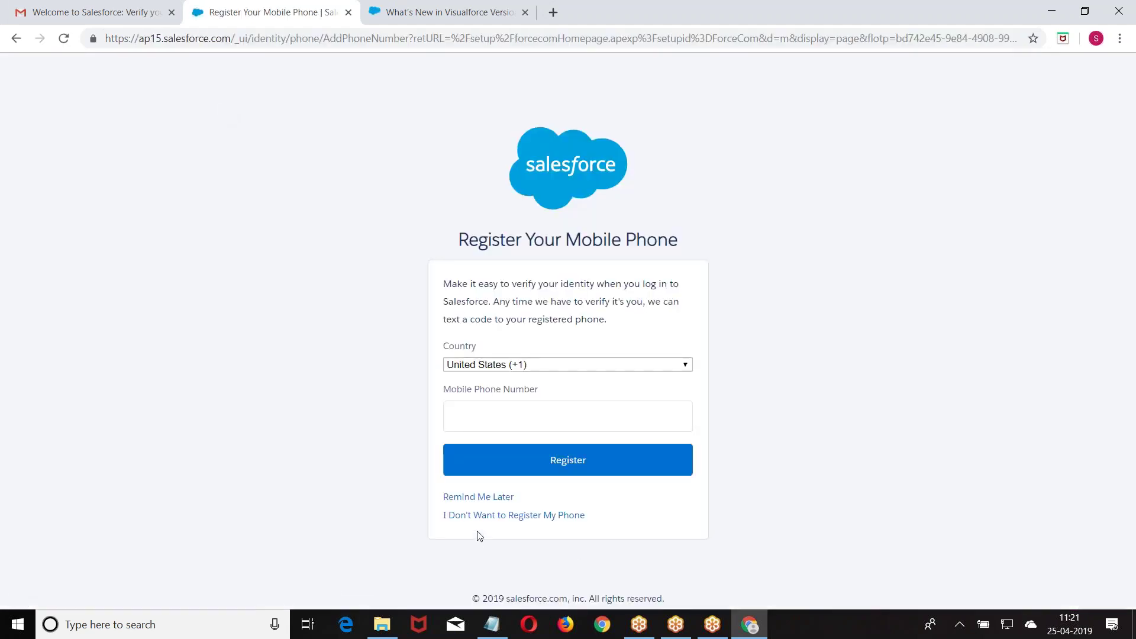
Step: Skip mobile phone registration, decline the Setup tour and zoom the page in twice
click(482, 519)
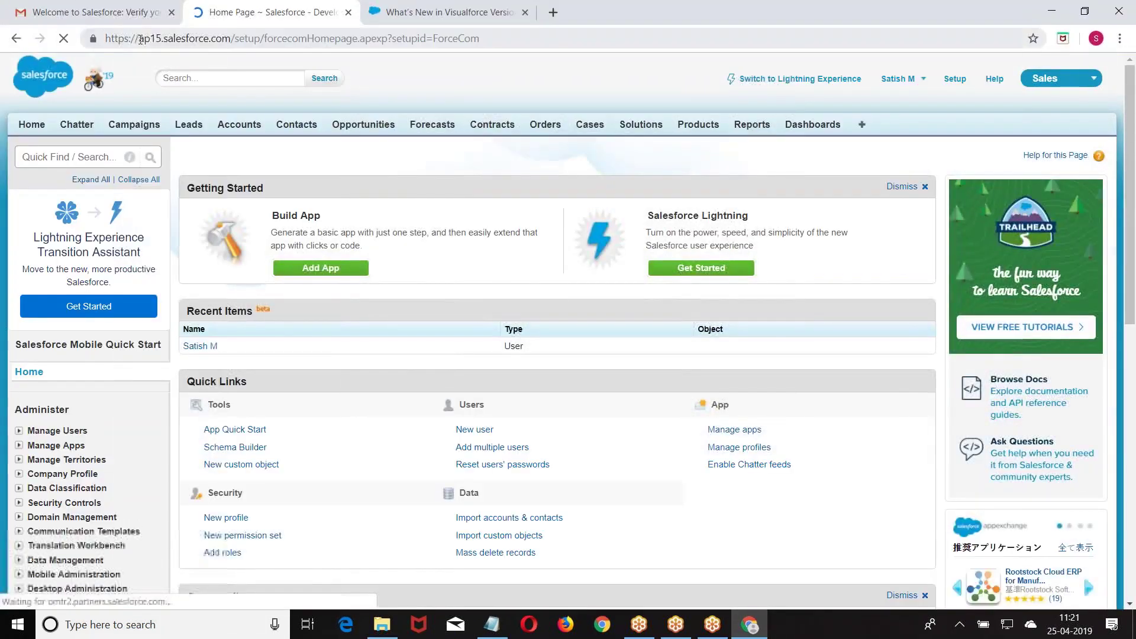
double_click(160, 39)
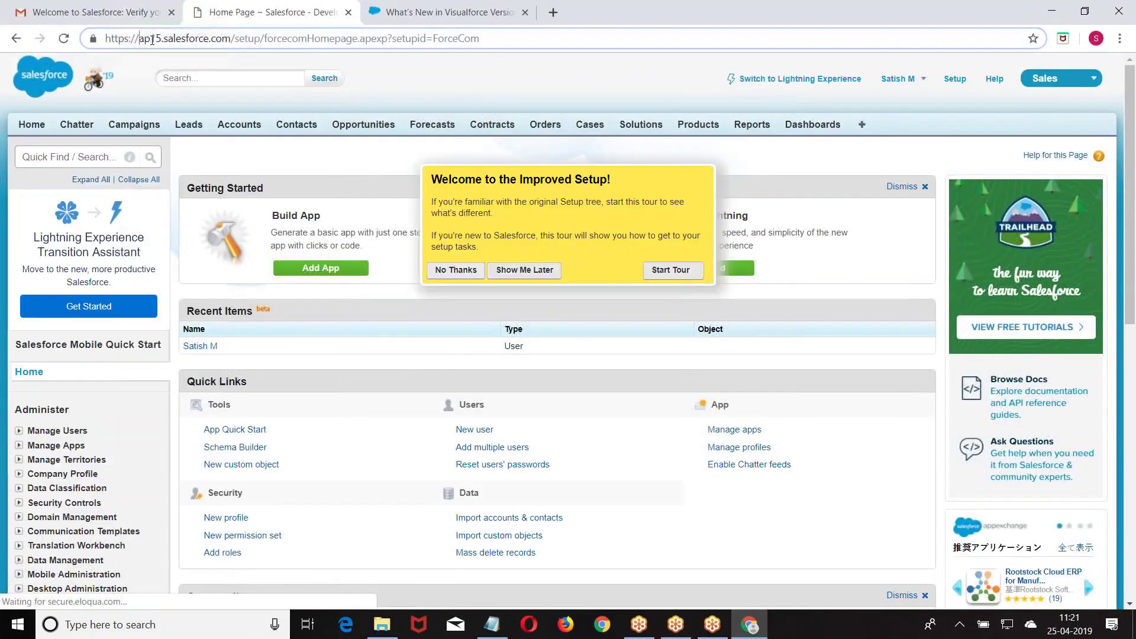
click(445, 271)
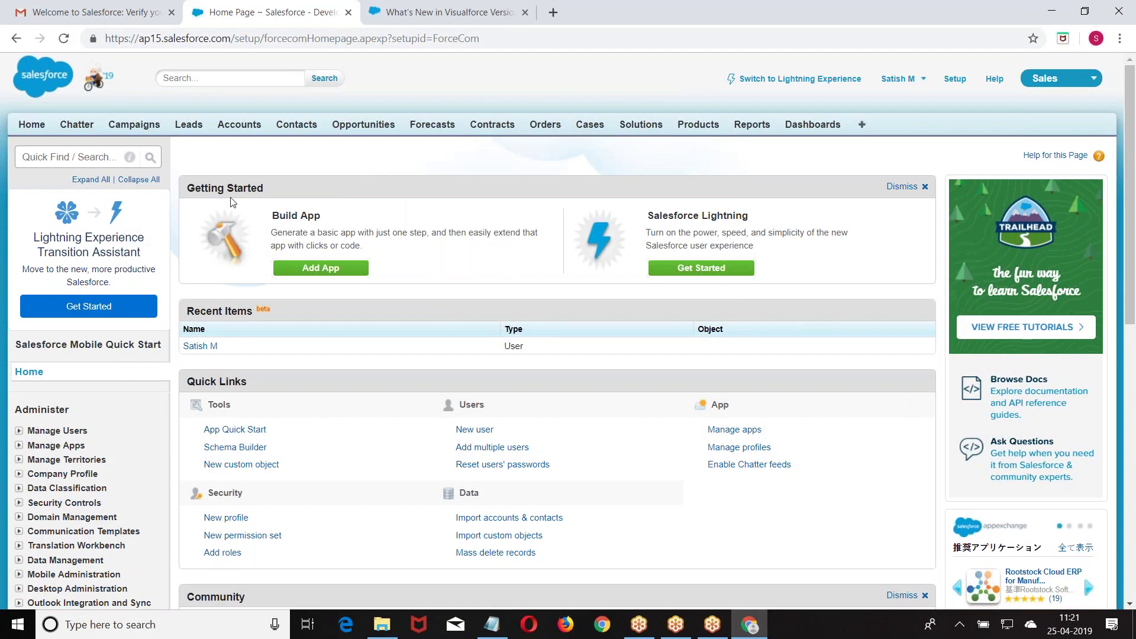
key(ctrl+plus)
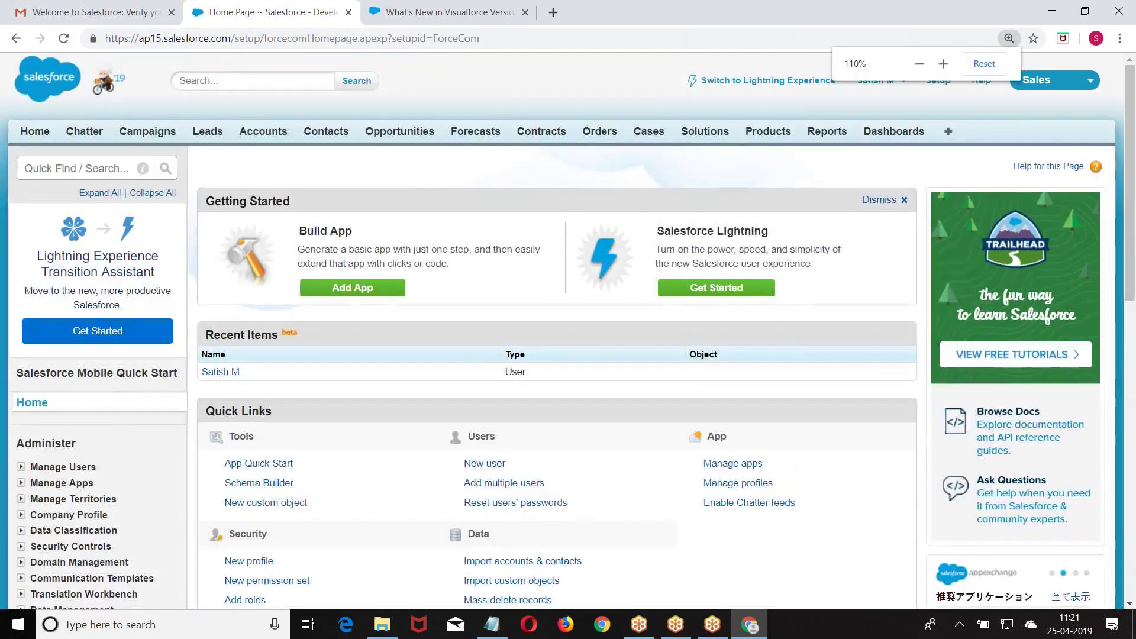
key(ctrl+plus)
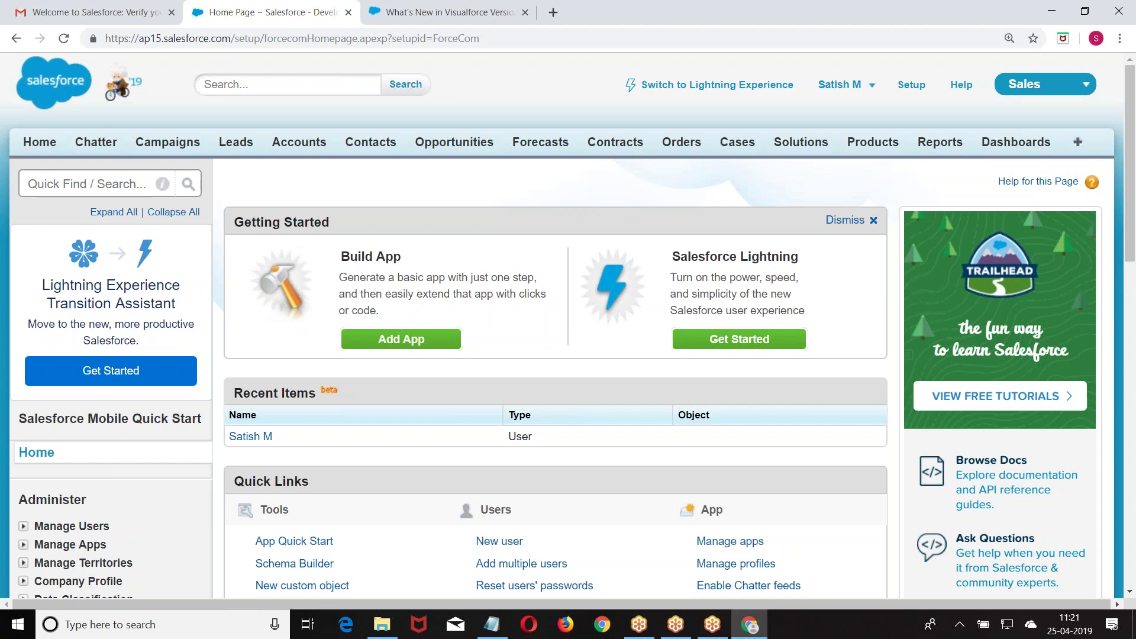
Step: Visit Setup and the home page, then switch to the Service app from the app menu
click(914, 86)
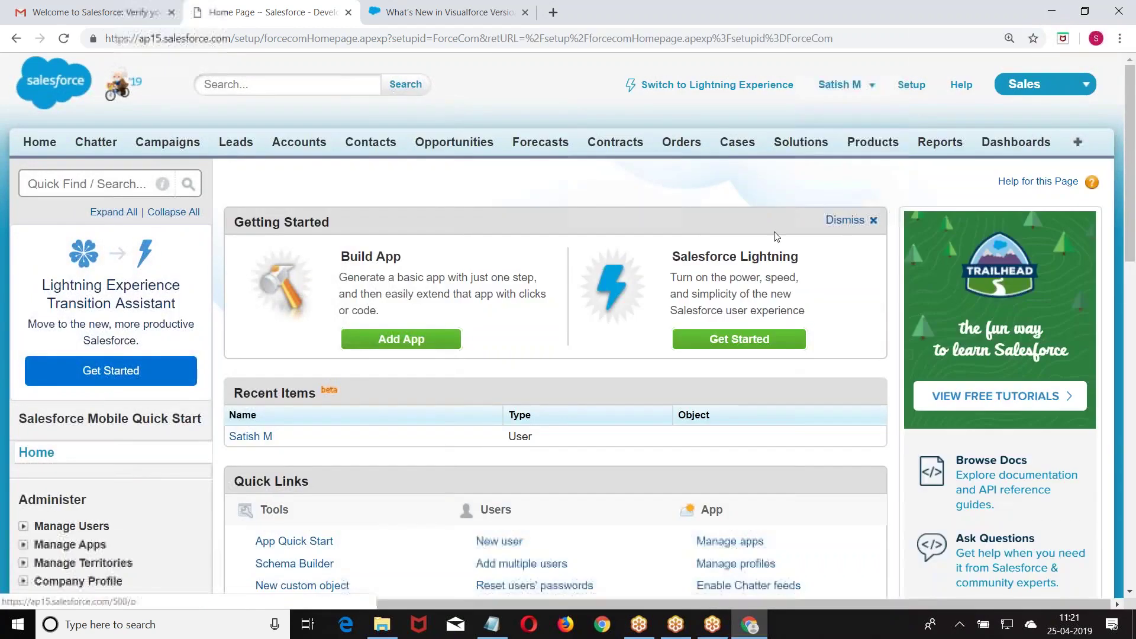
click(89, 138)
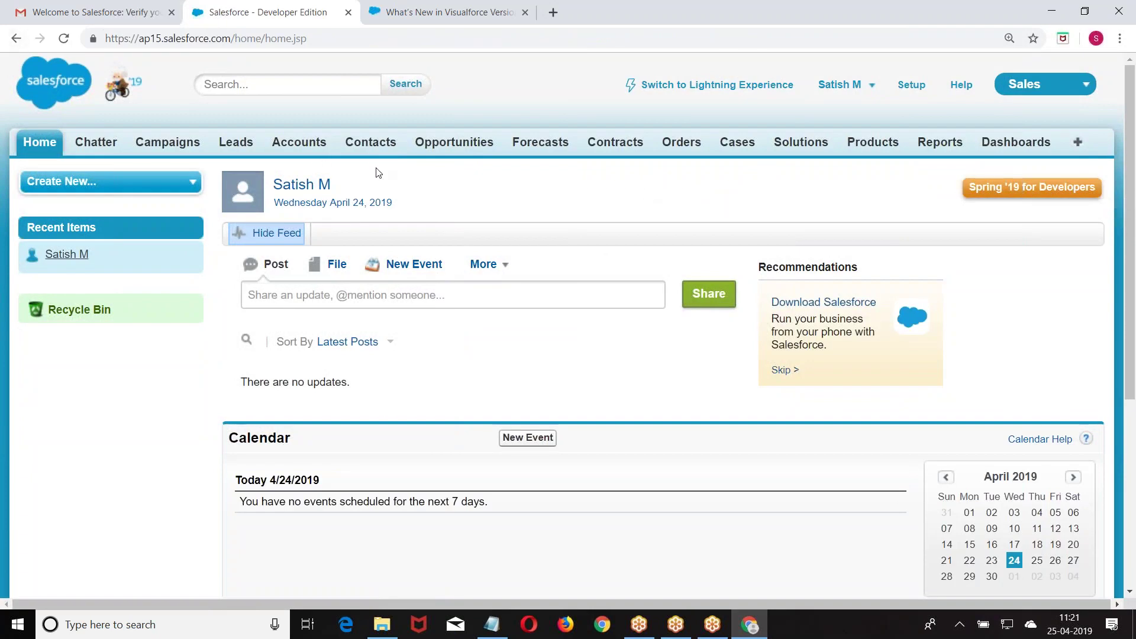
click(911, 85)
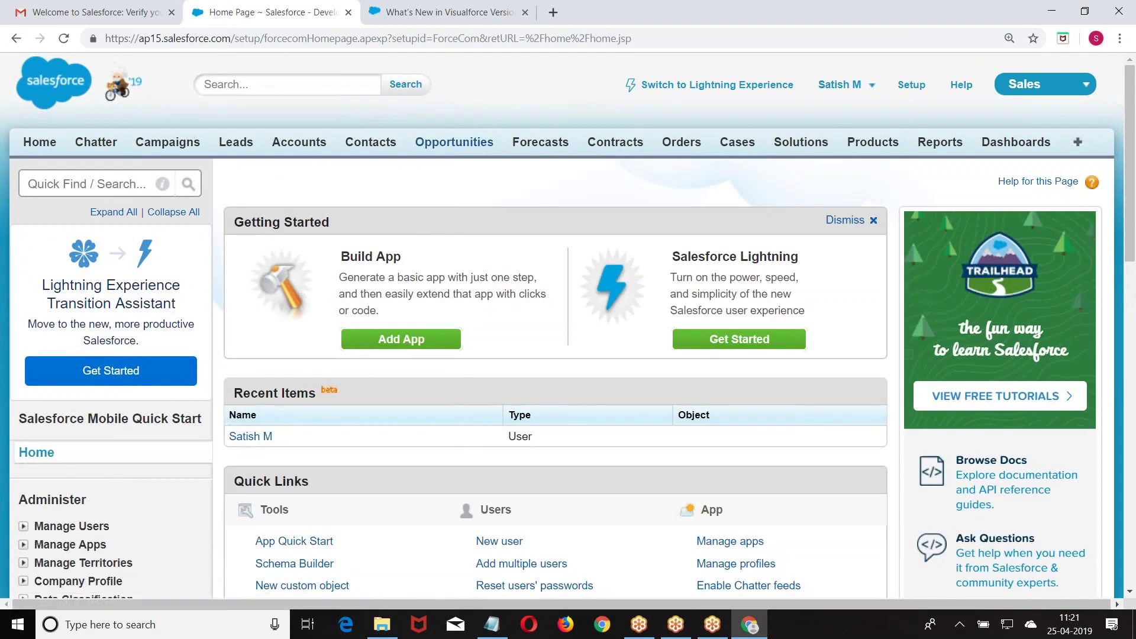
click(704, 38)
click(1050, 85)
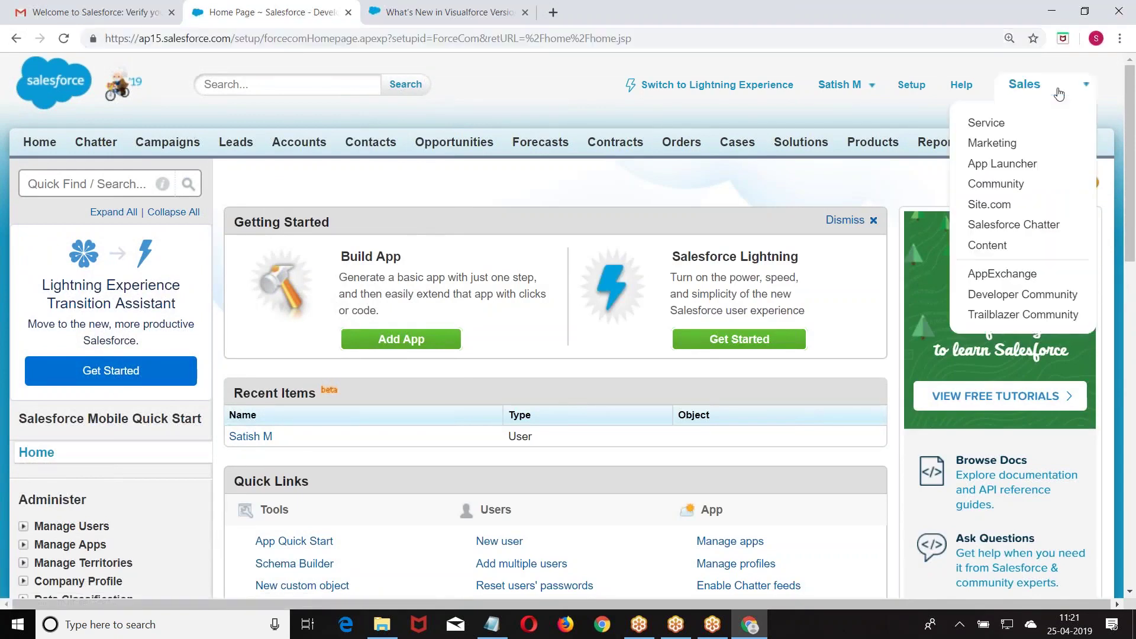
click(1009, 126)
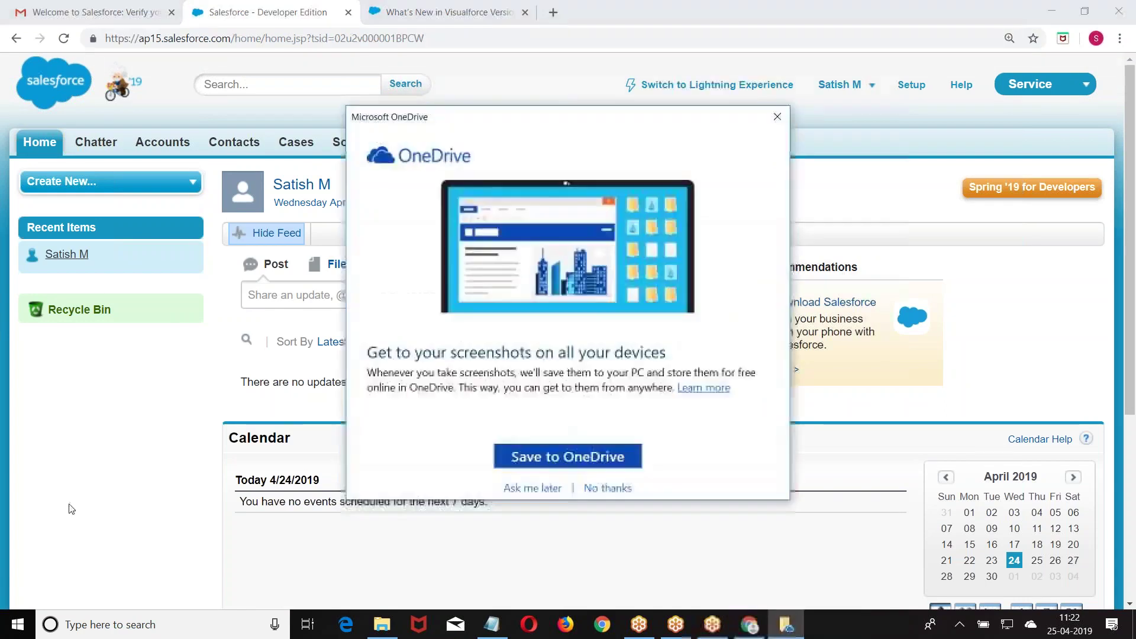
Step: Dismiss the OneDrive prompt and launch Paint and the Snipping Tool from Windows search
click(786, 118)
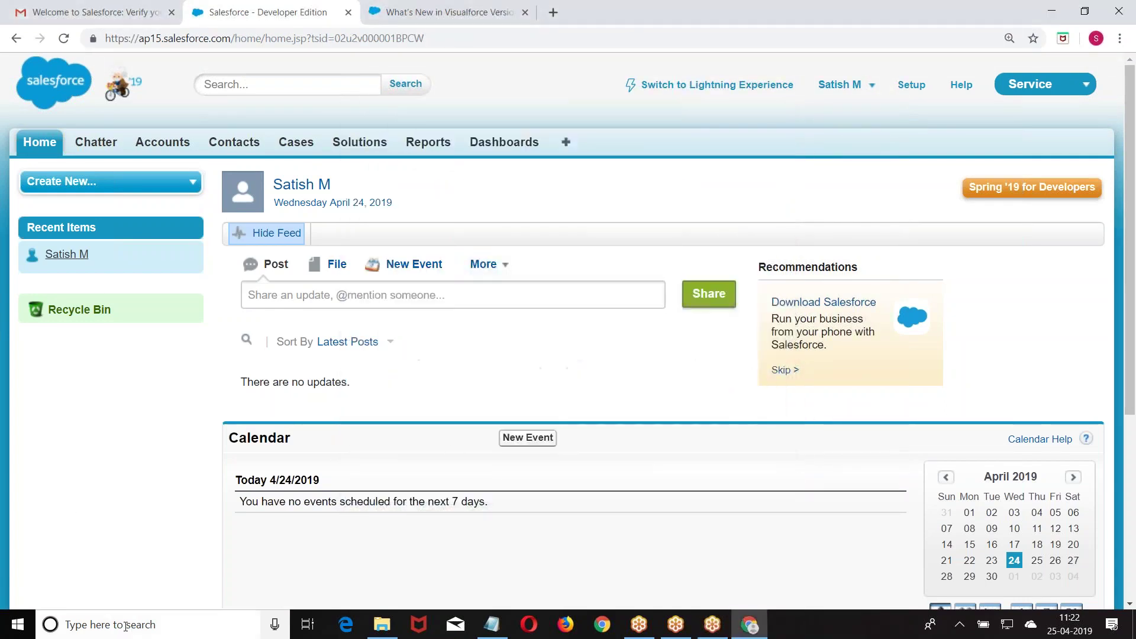
click(117, 622)
text(Paint)
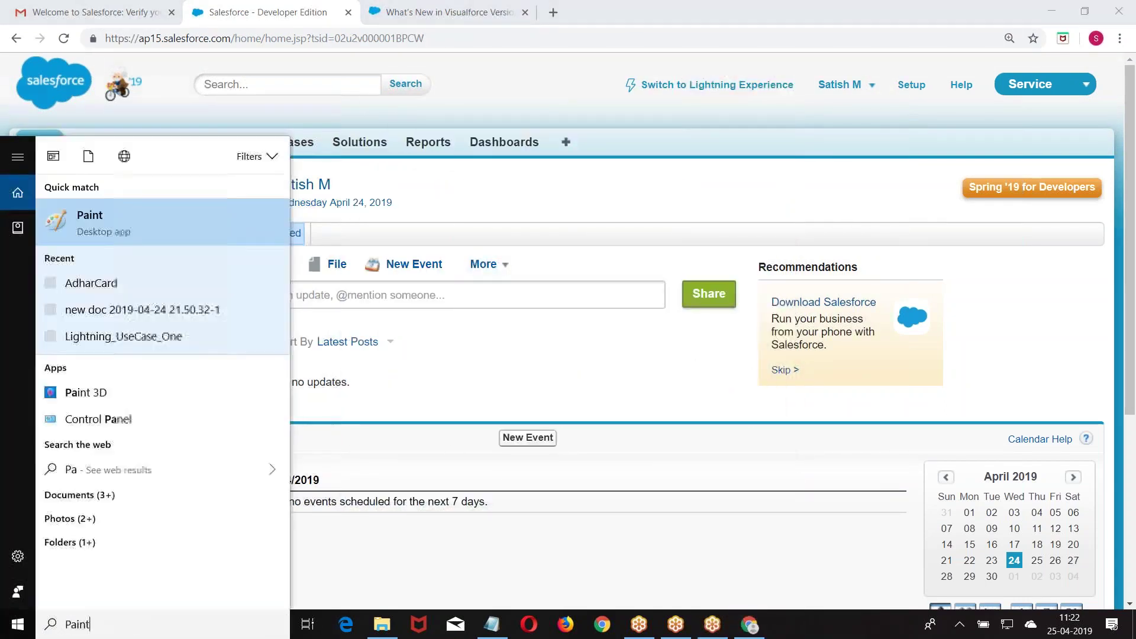
key(Return)
click(104, 629)
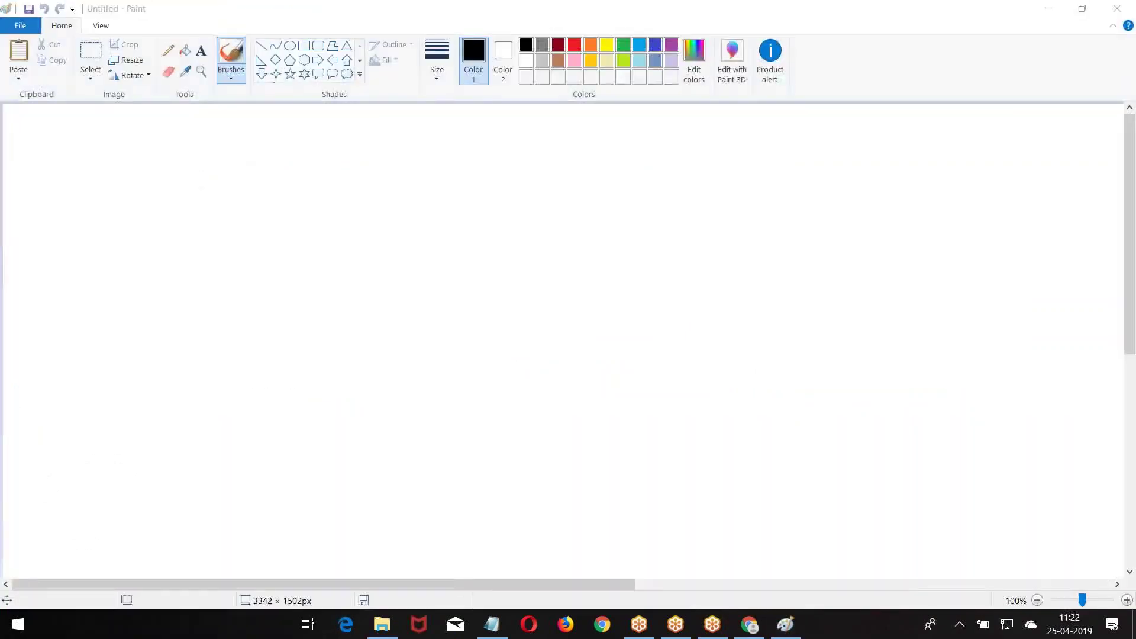
text(sn)
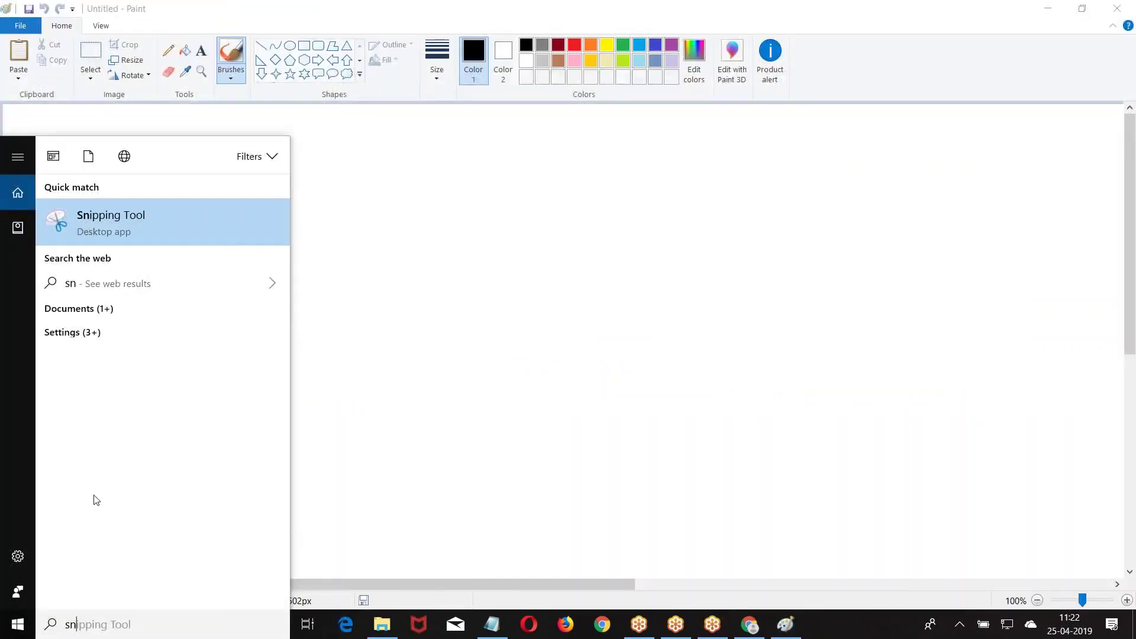
click(162, 234)
Step: Snip the Salesforce header and tabs with the Snipping Tool
click(853, 14)
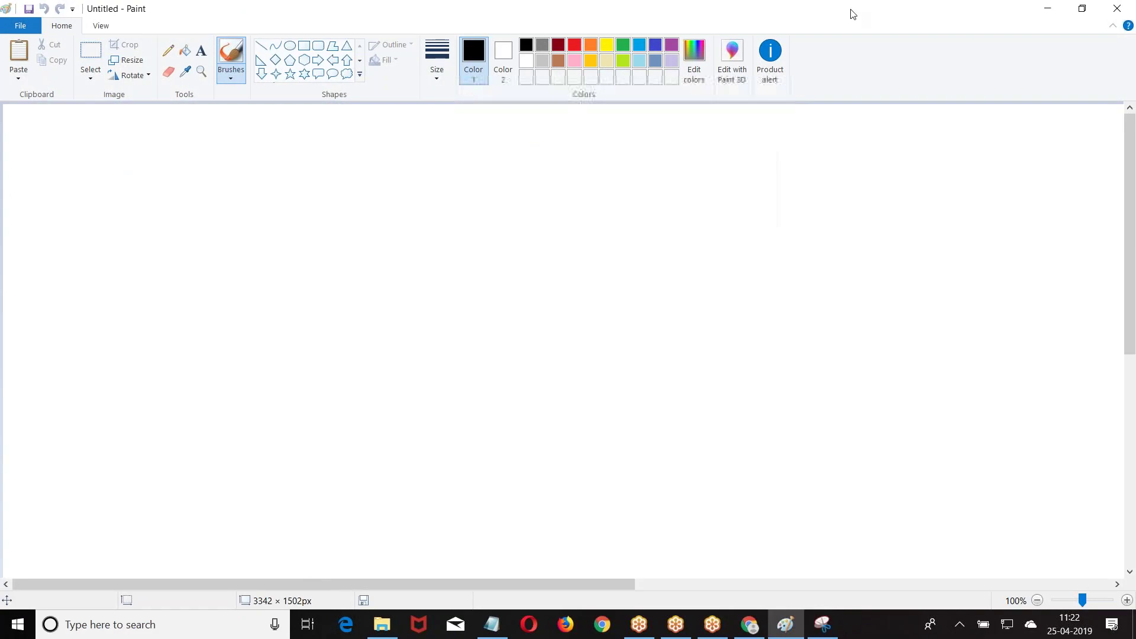
click(750, 624)
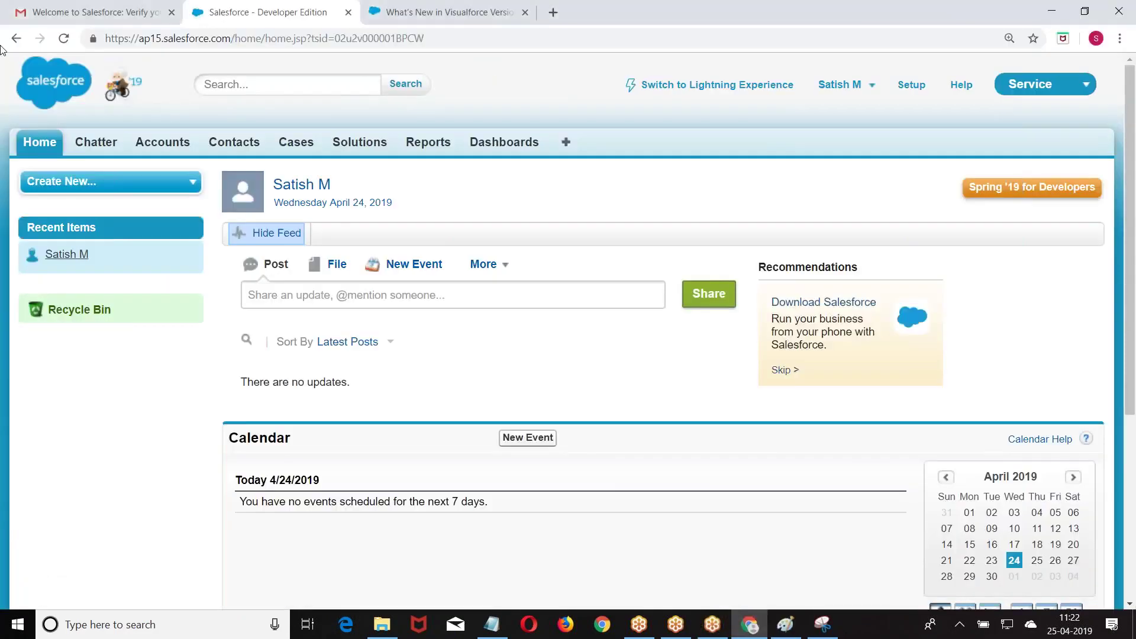
click(821, 624)
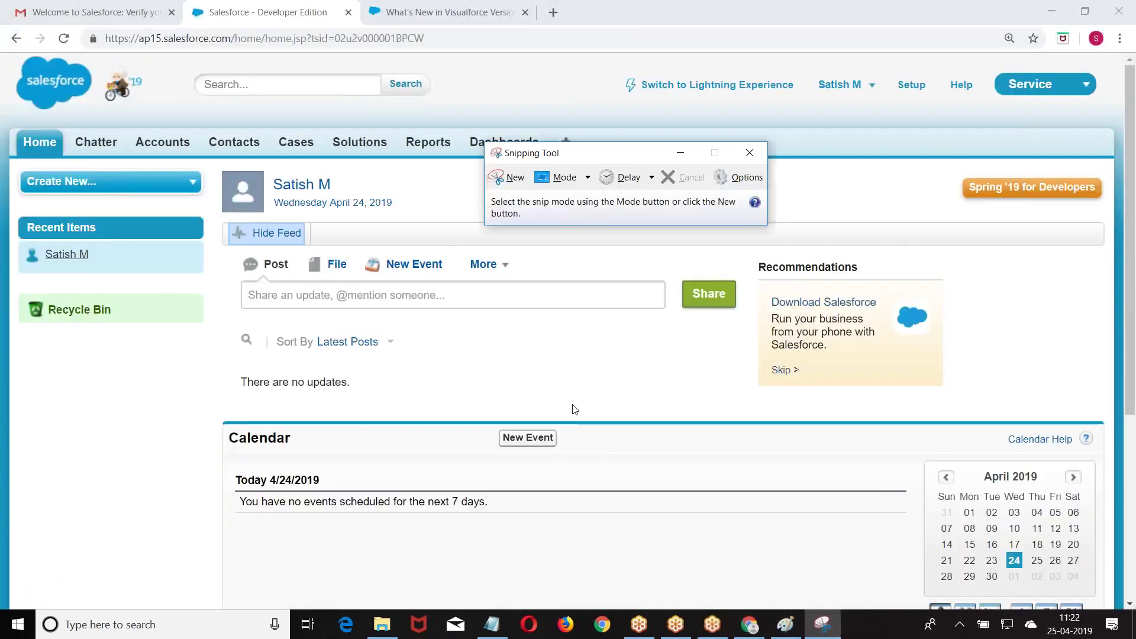
click(509, 177)
drag(0, 48, 1114, 182)
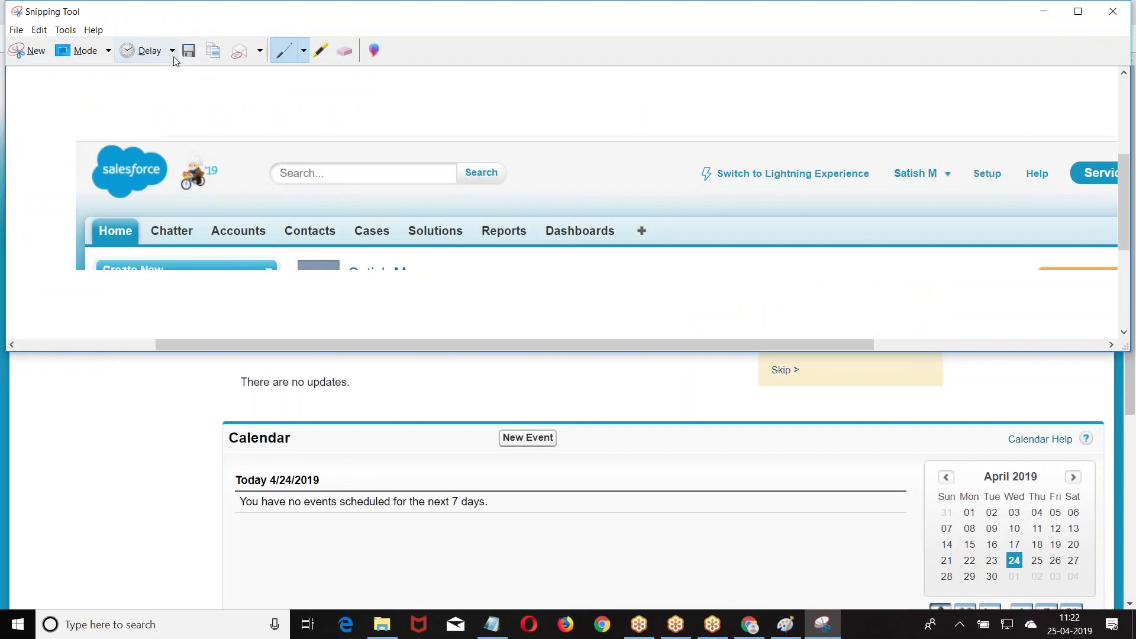
Step: Circle the logo with yellow highlighter, draw a red pen line above it, and paste the snip into Paint
click(322, 51)
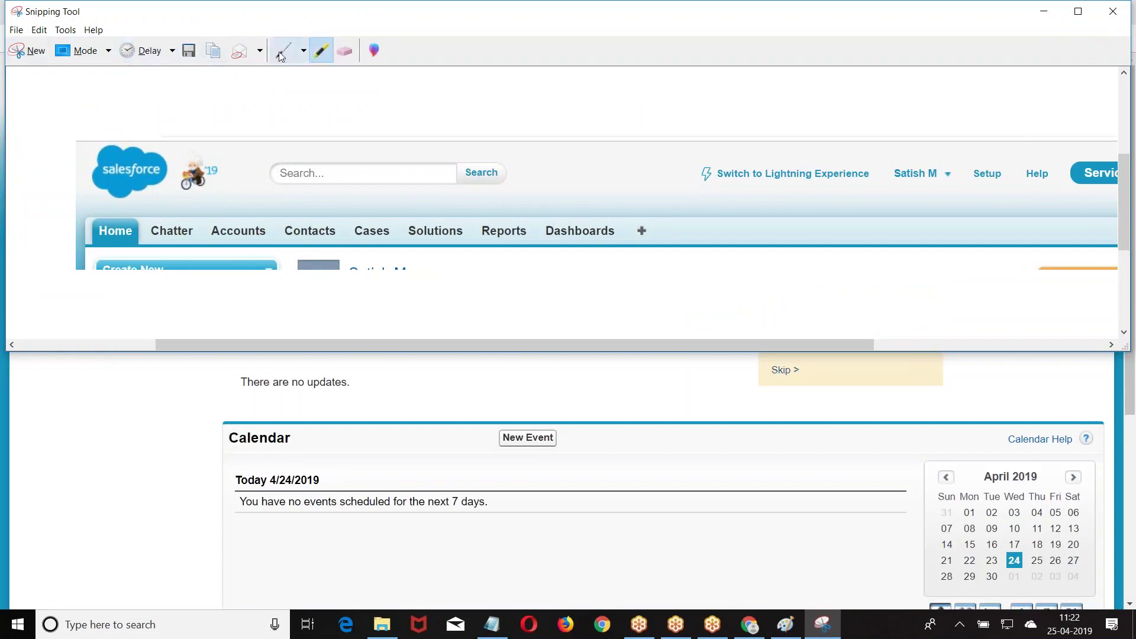
mouse_move(100, 132)
mouse_down()
mouse_move(99, 119)
mouse_move(68, 177)
mouse_move(155, 215)
mouse_move(99, 120)
mouse_up()
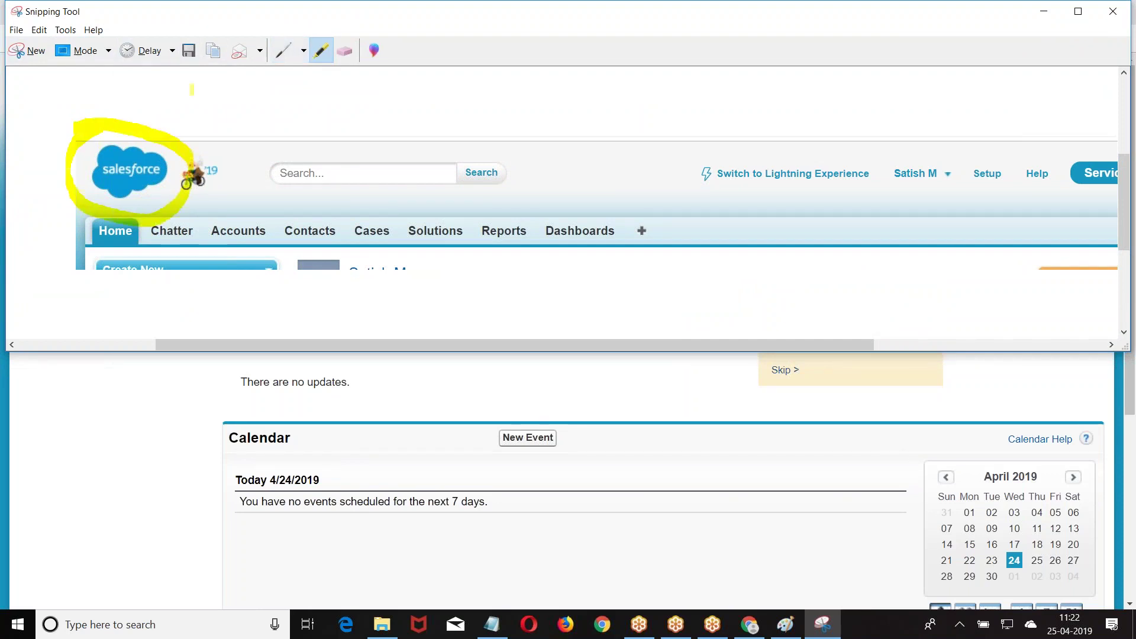
click(303, 52)
click(244, 72)
drag(167, 131, 213, 108)
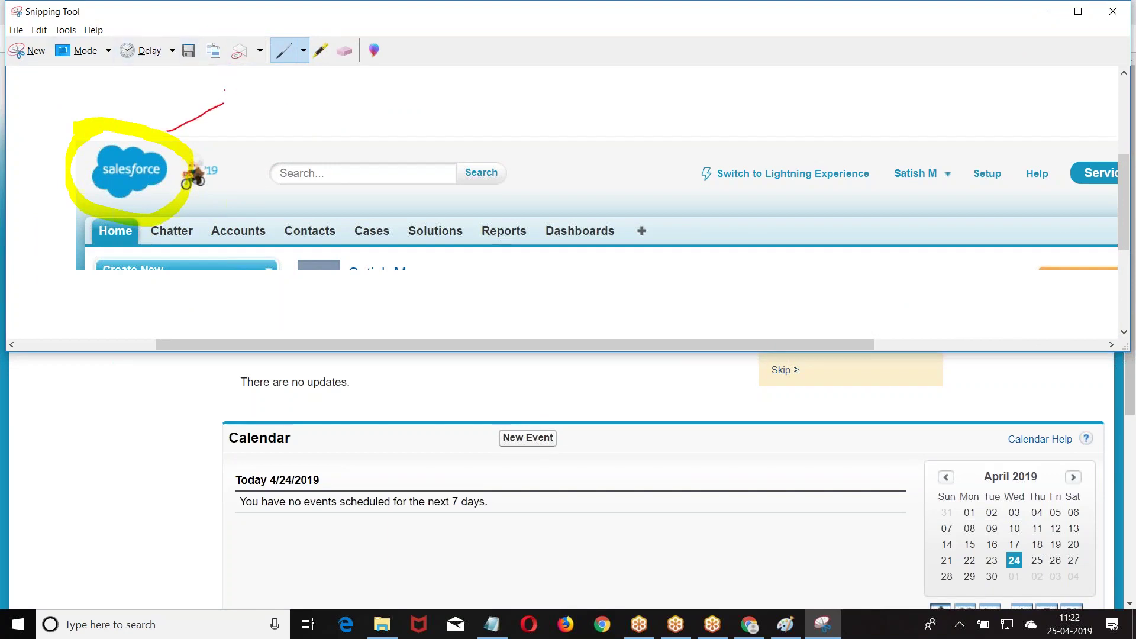
click(786, 624)
key(ctrl+v)
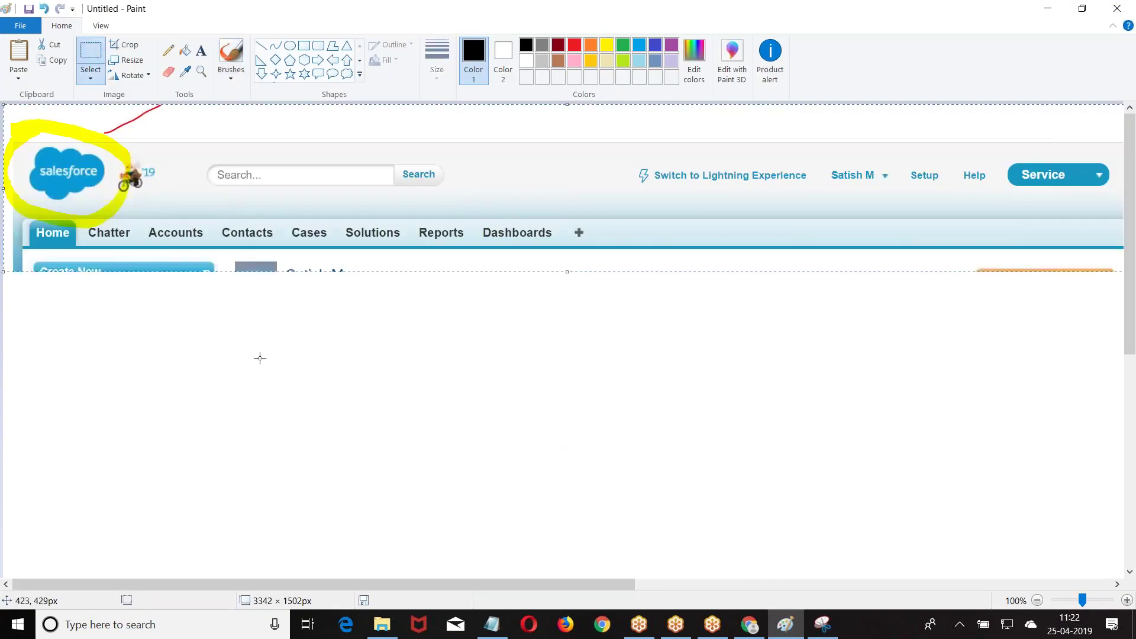
Step: Type the caption 'Logo of your application' beside the circled logo in Paint
click(201, 51)
click(156, 122)
text(Logo )
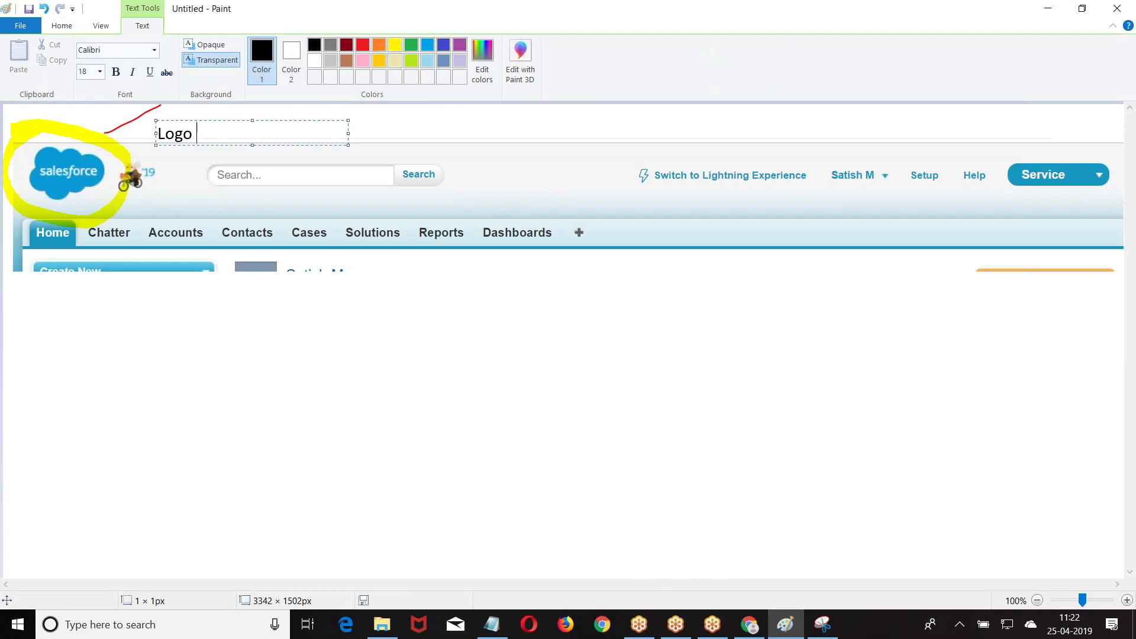
text(of your applicationn)
key(BackSpace)
key(BackSpace)
text(n)
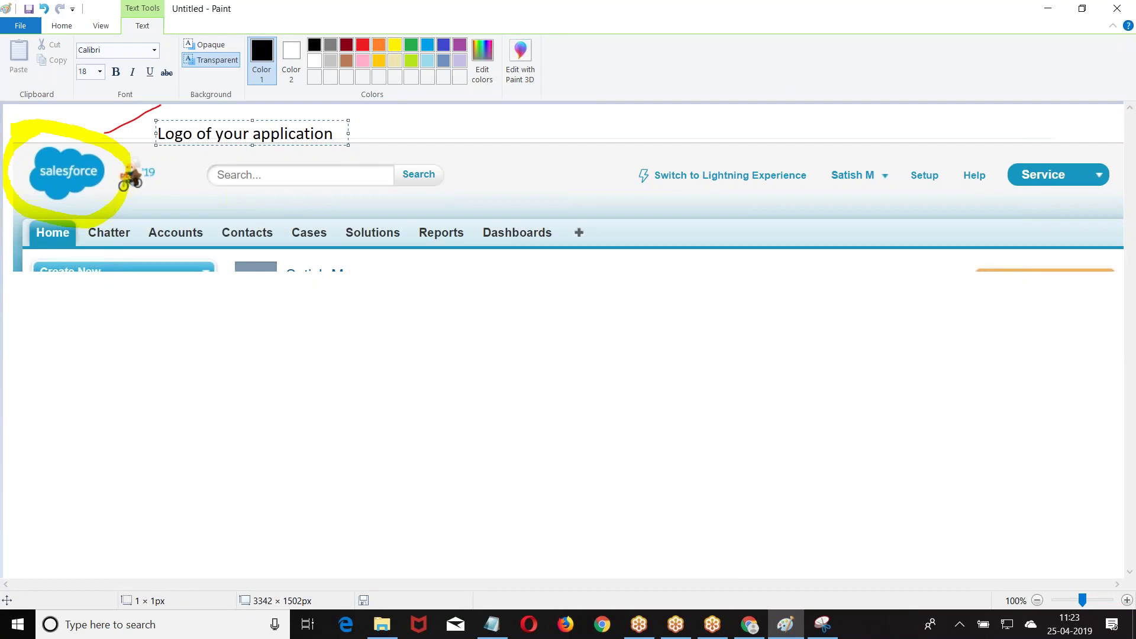
click(62, 27)
click(303, 46)
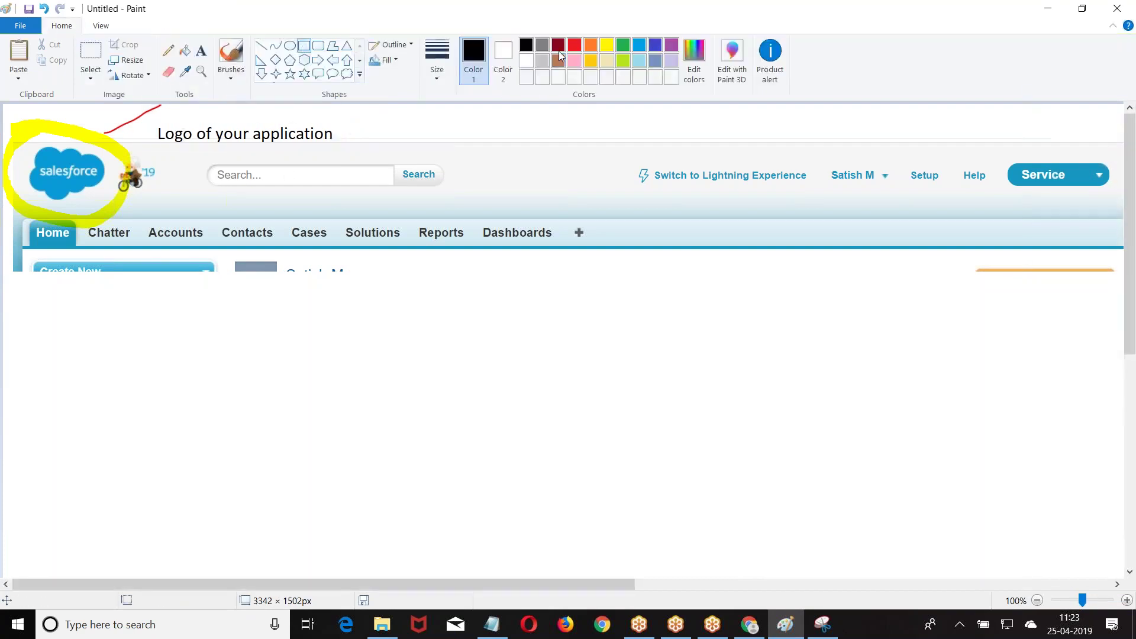
Step: Draw a green rectangle around the search box and a green up-arrow above it
click(622, 44)
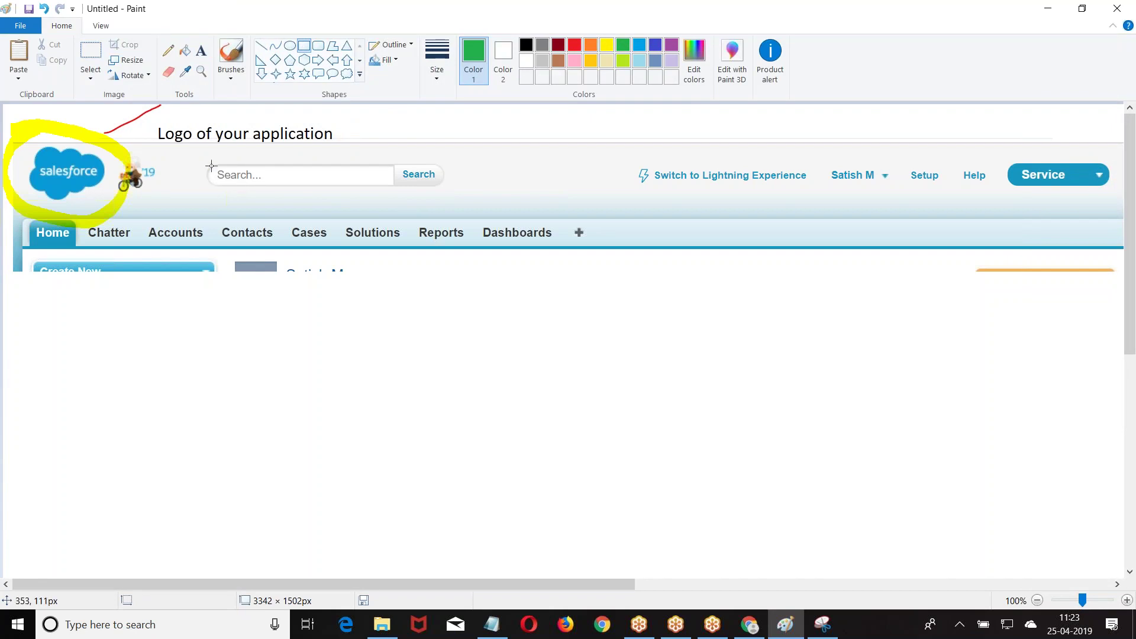
mouse_move(189, 150)
mouse_down()
mouse_move(292, 177)
mouse_move(464, 193)
mouse_up()
click(346, 60)
drag(371, 129, 398, 148)
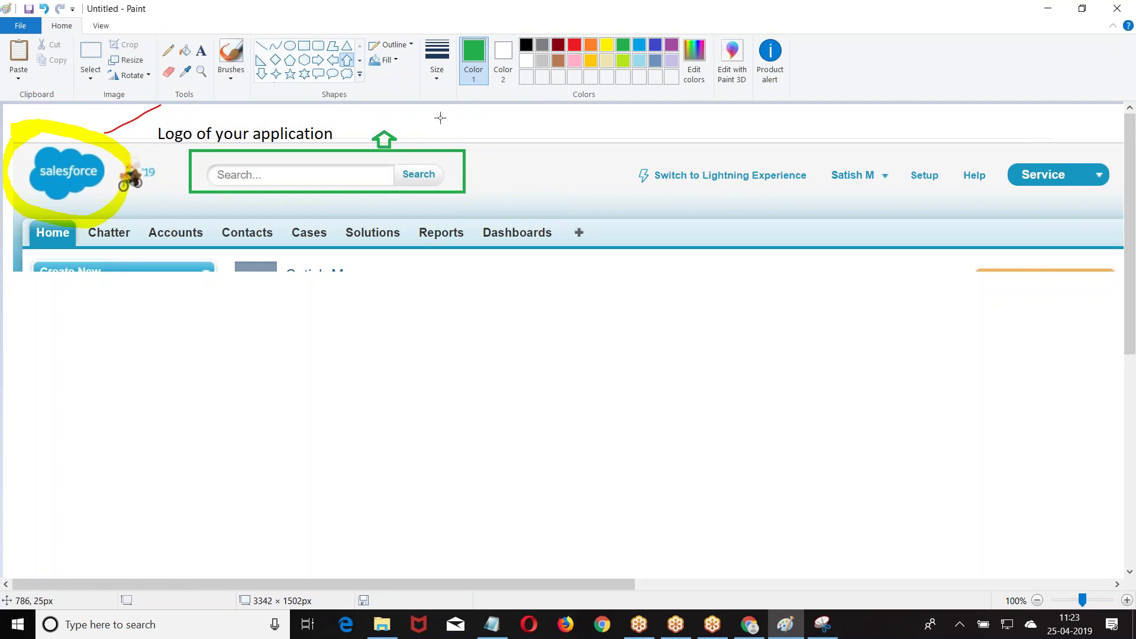
Step: Add the label 'Global Search' above the green arrow
click(201, 51)
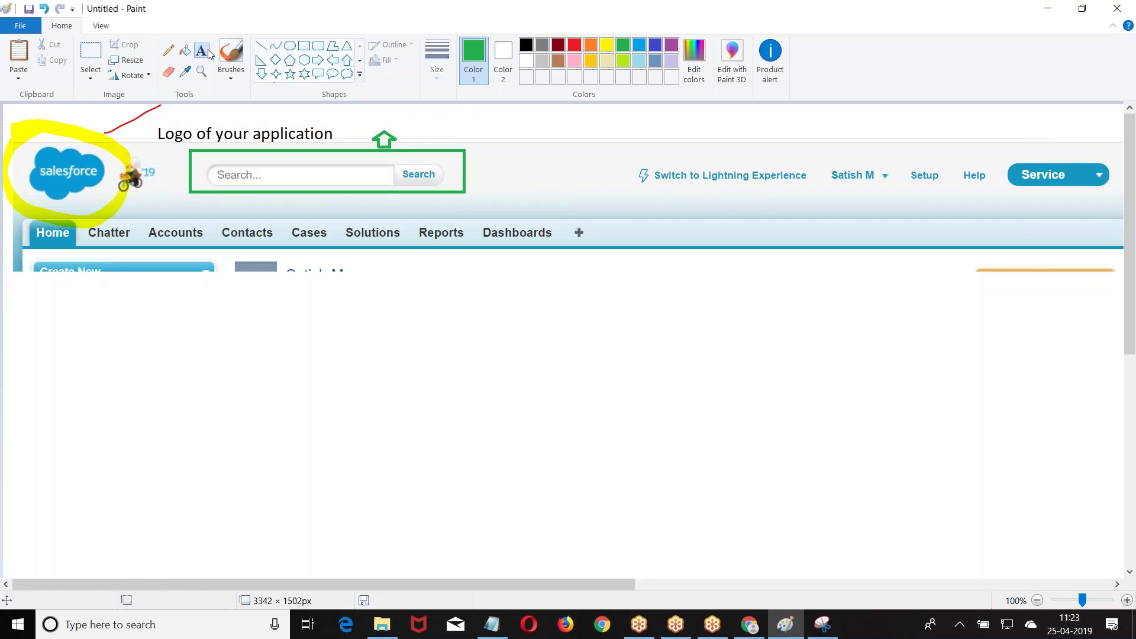
click(373, 105)
text(Globl)
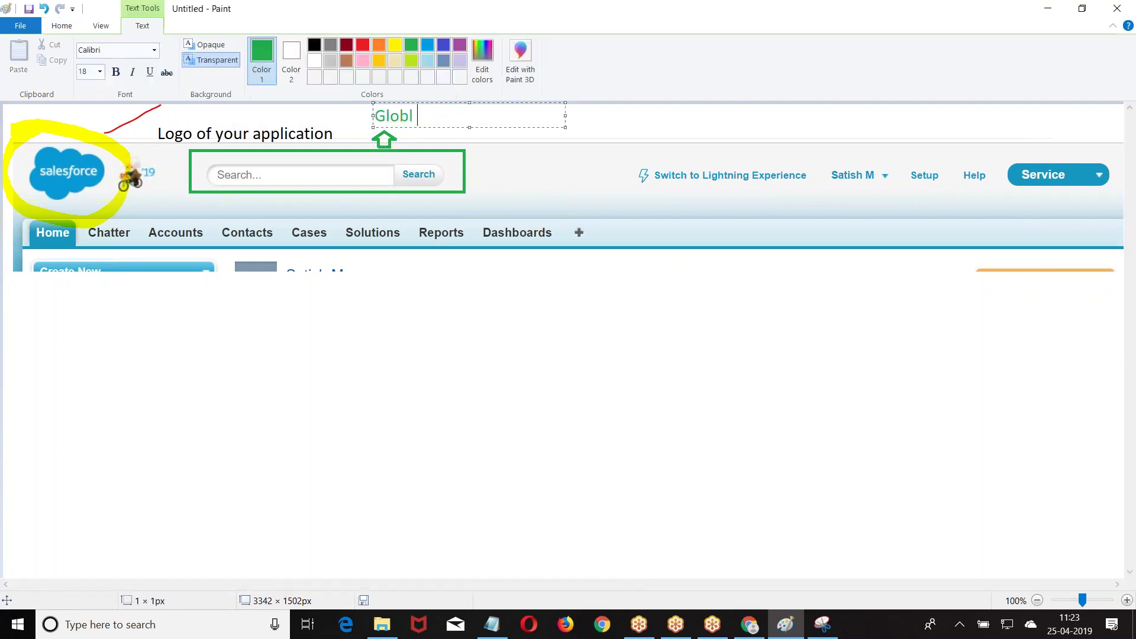
key(BackSpace)
key(BackSpace)
text(al Search)
drag(385, 115, 465, 115)
Step: Run a Salesforce global search for 'Genepoint' and dismiss the results page tour
click(748, 624)
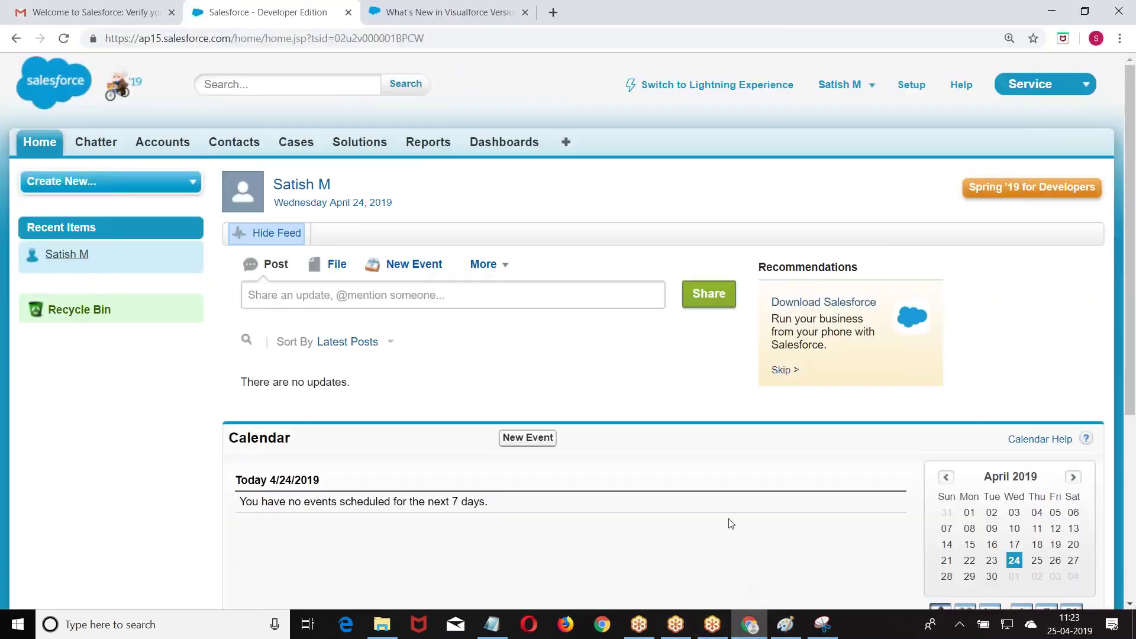
click(283, 84)
text(G)
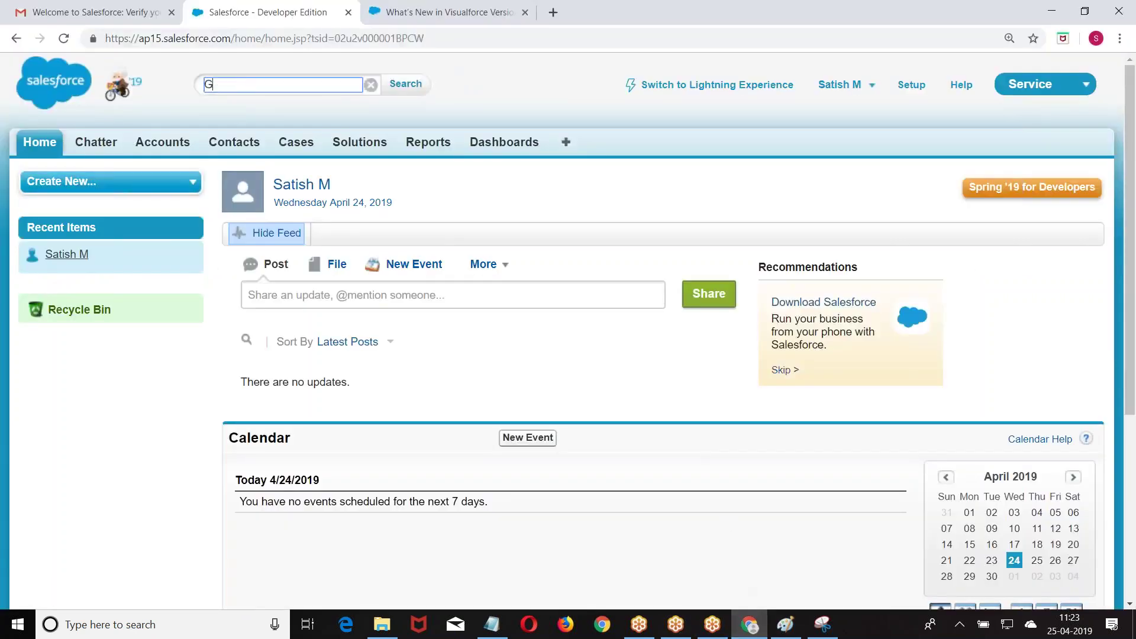
text(enepoint)
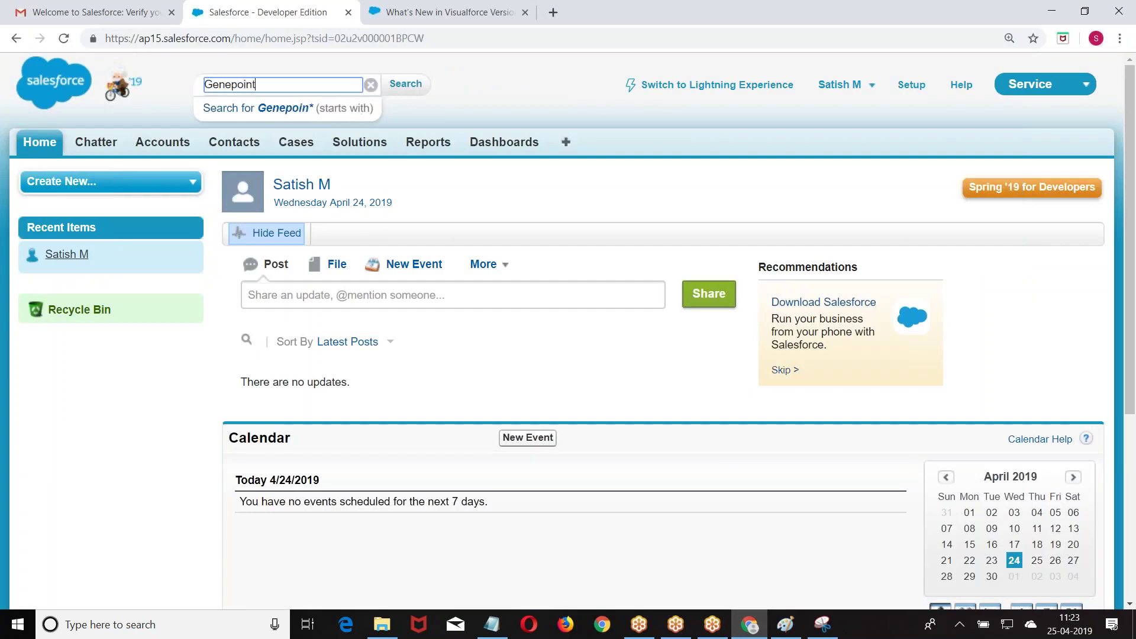
click(406, 86)
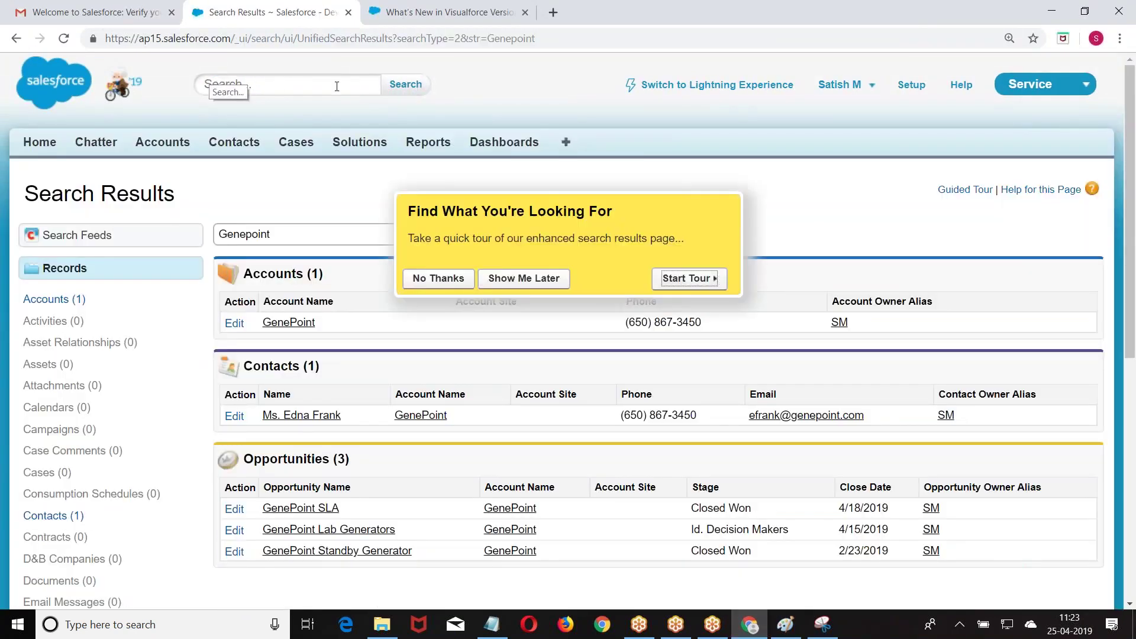
click(437, 278)
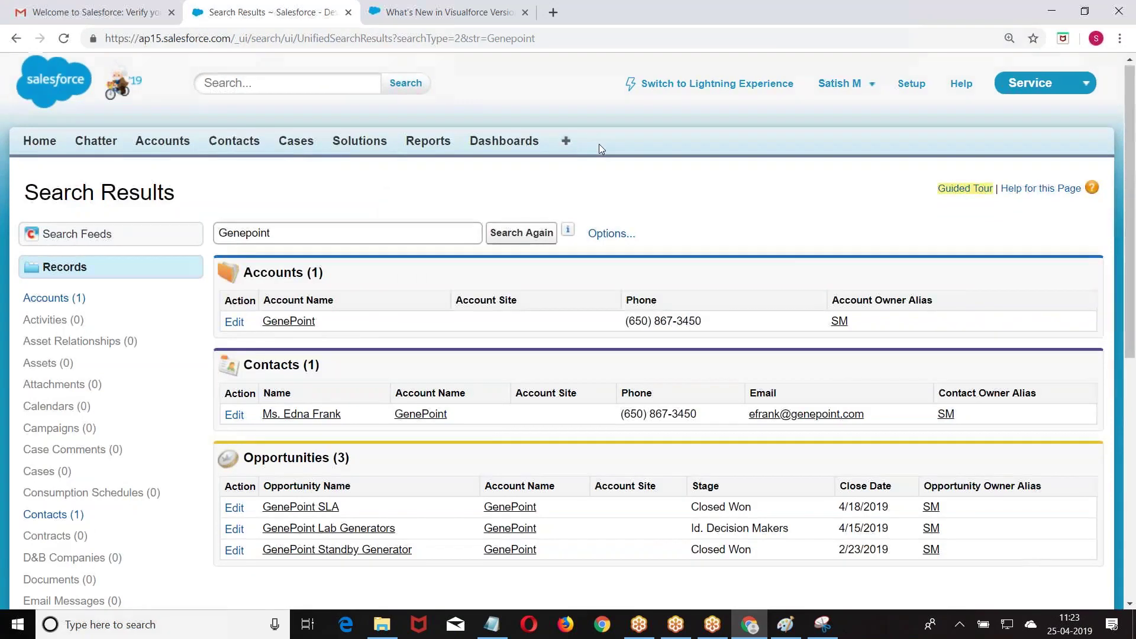
scroll(368, 190, down, 3)
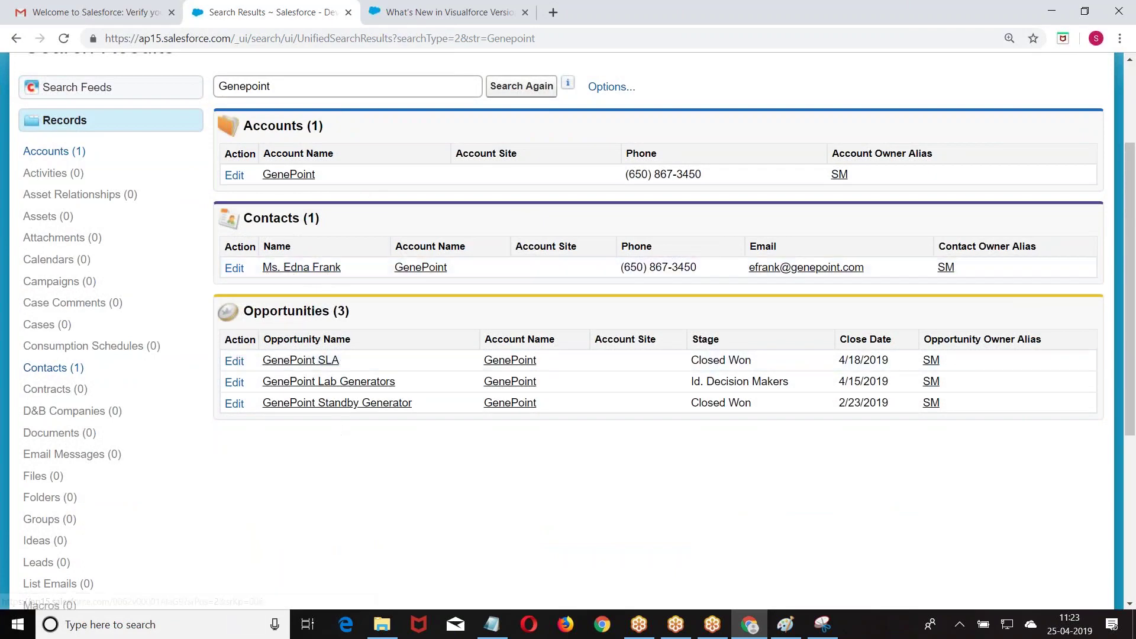
scroll(592, 414, up, 3)
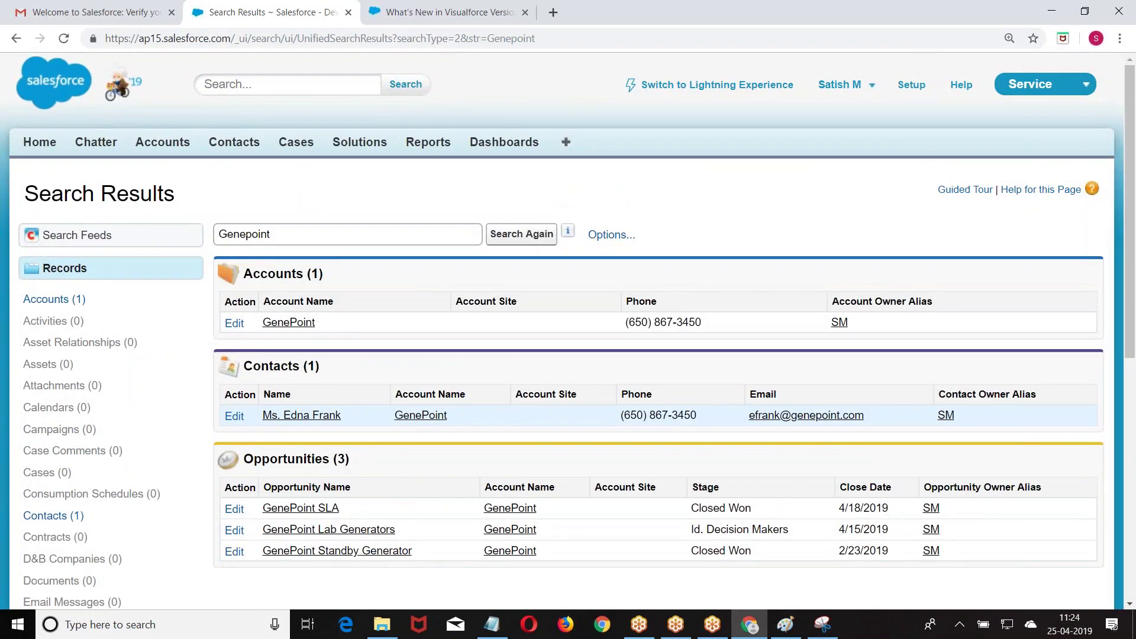
click(235, 85)
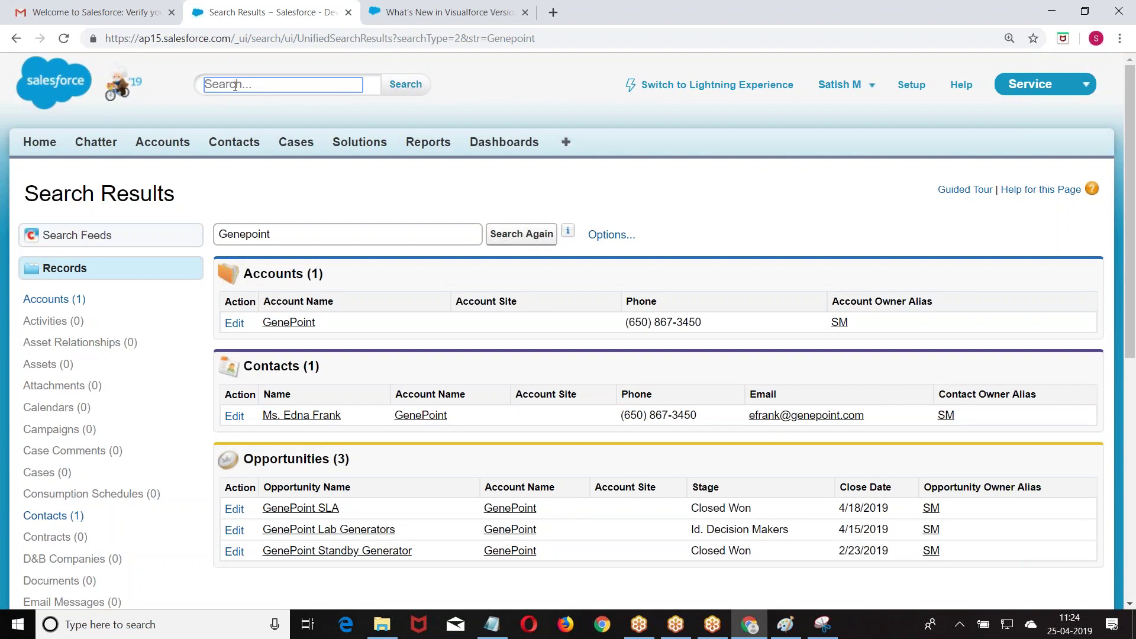
Step: Extend the label to 'Global Search bar: This is used to search for data in the application'
click(785, 624)
click(517, 119)
text(bar)
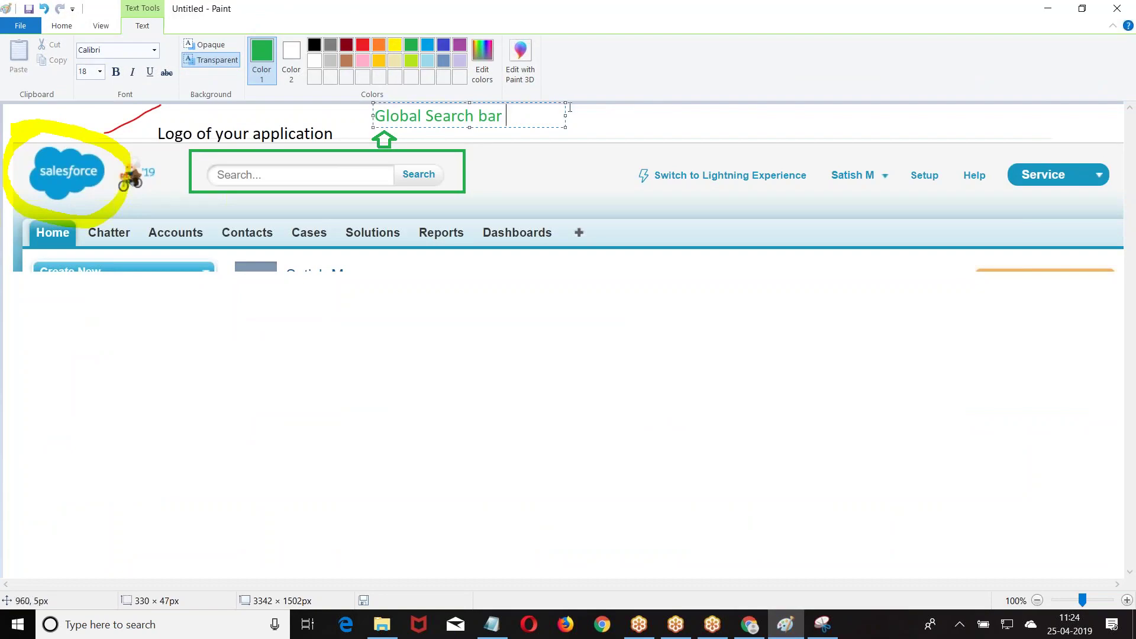
drag(566, 117, 888, 116)
text(: This is used to search for data in the application)
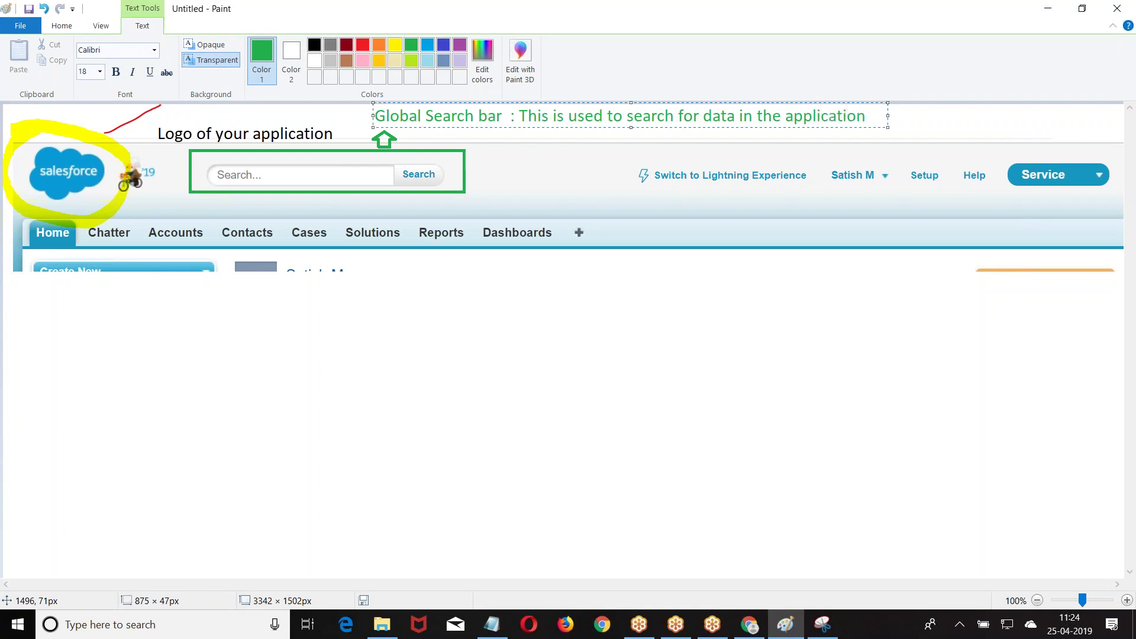
click(597, 193)
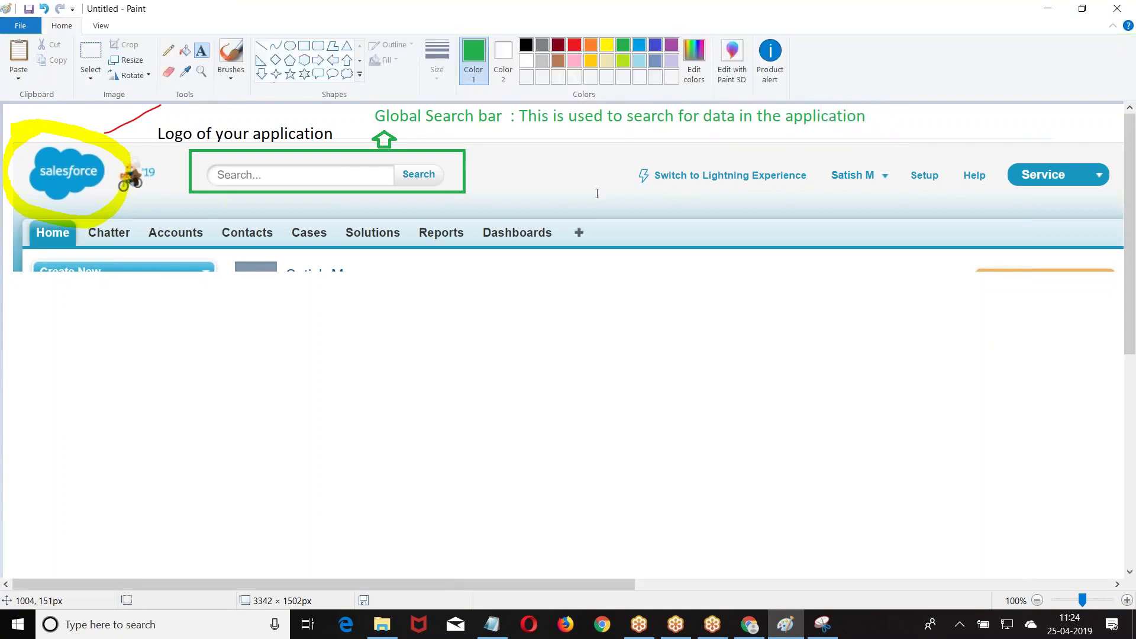
Step: Box Switch to Lightning Experience and the user menu in green, adding a down-arrow labelled 'User'
click(303, 45)
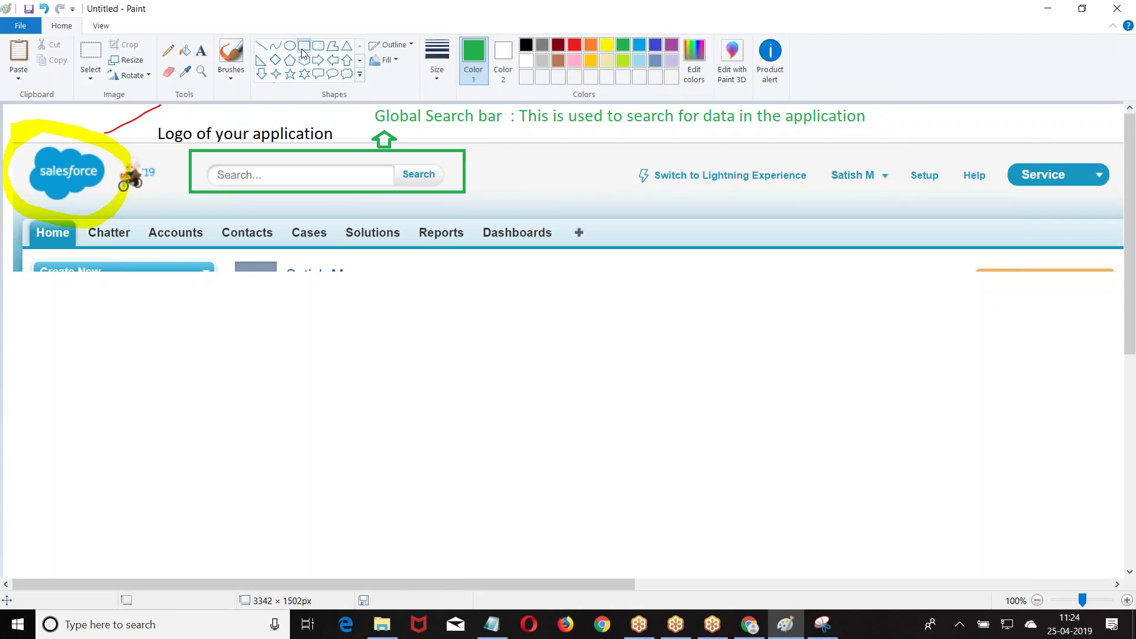
drag(629, 159, 812, 189)
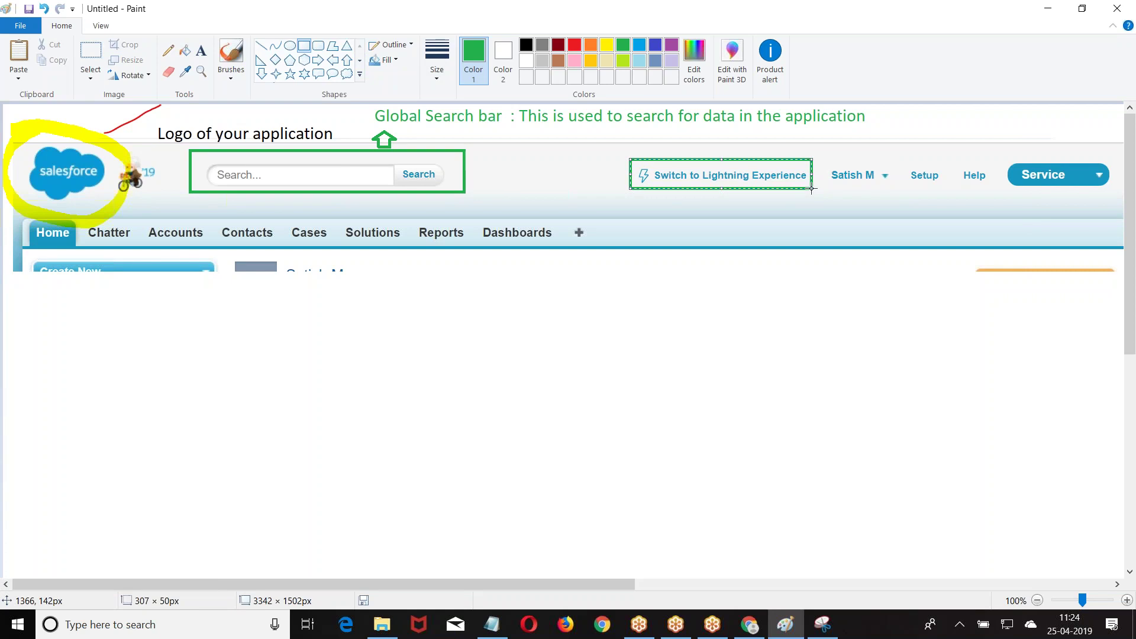
click(574, 218)
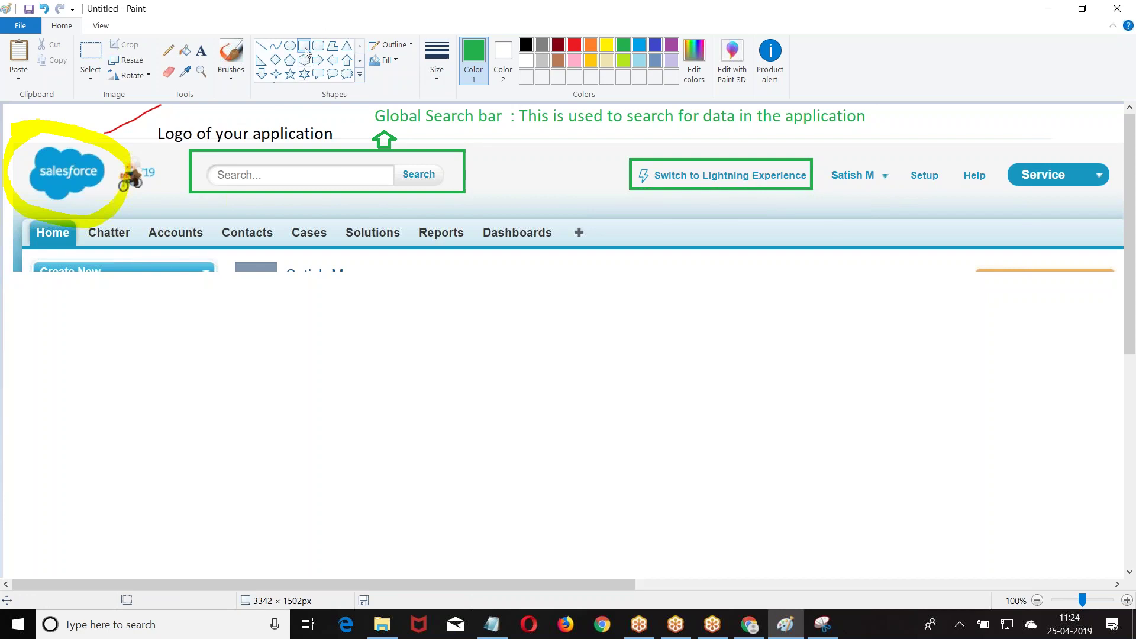
drag(826, 157, 890, 189)
click(261, 74)
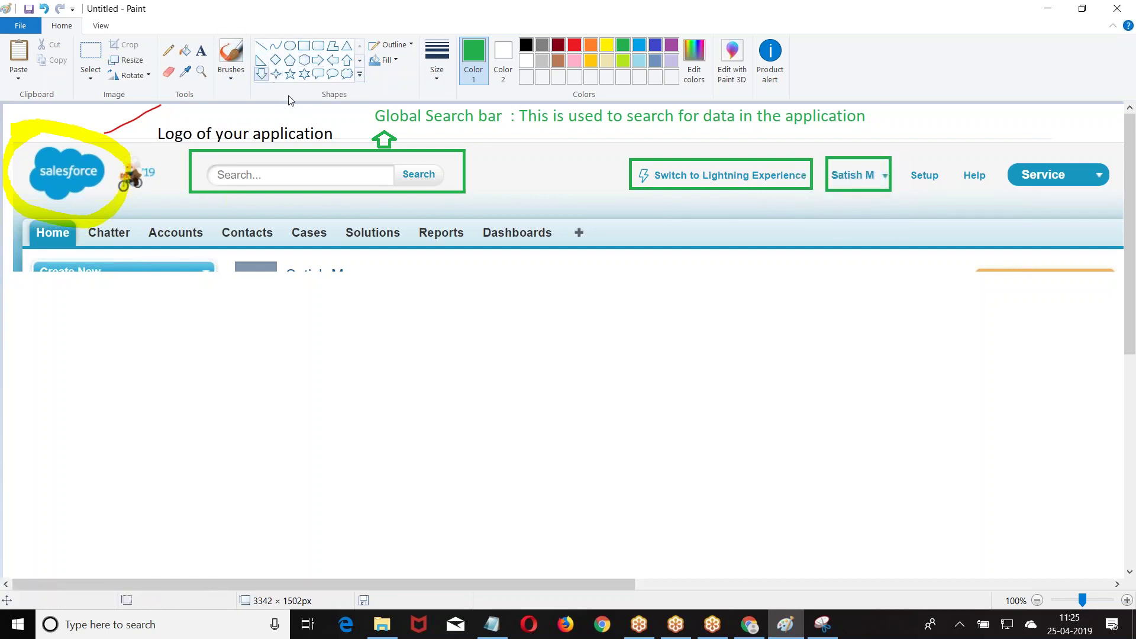
drag(842, 190, 860, 219)
click(201, 51)
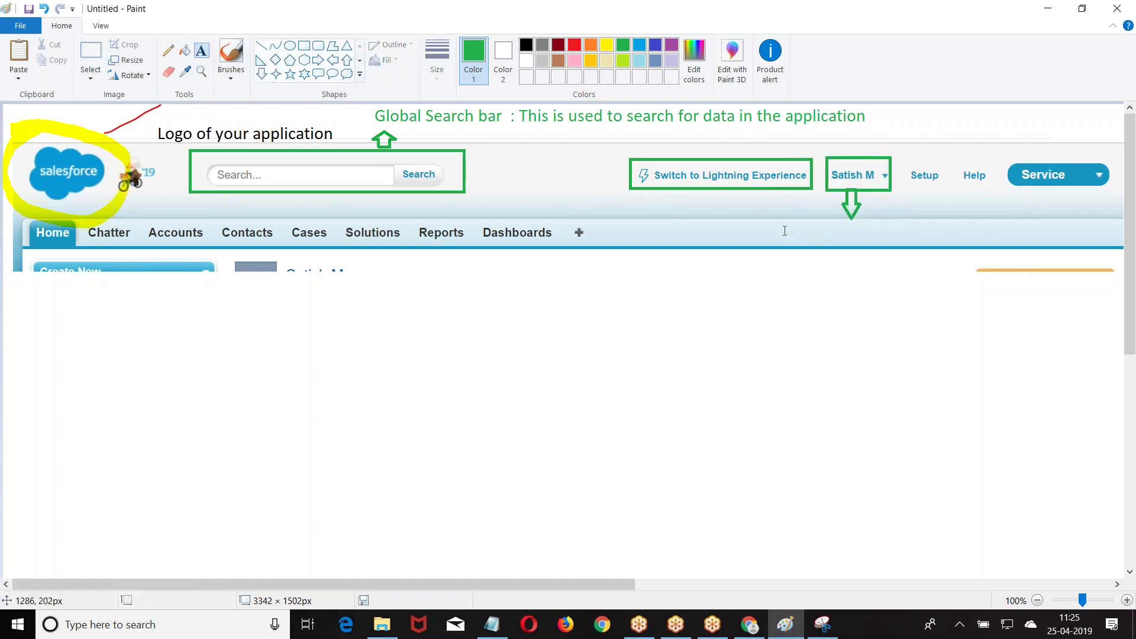
click(840, 228)
text(User)
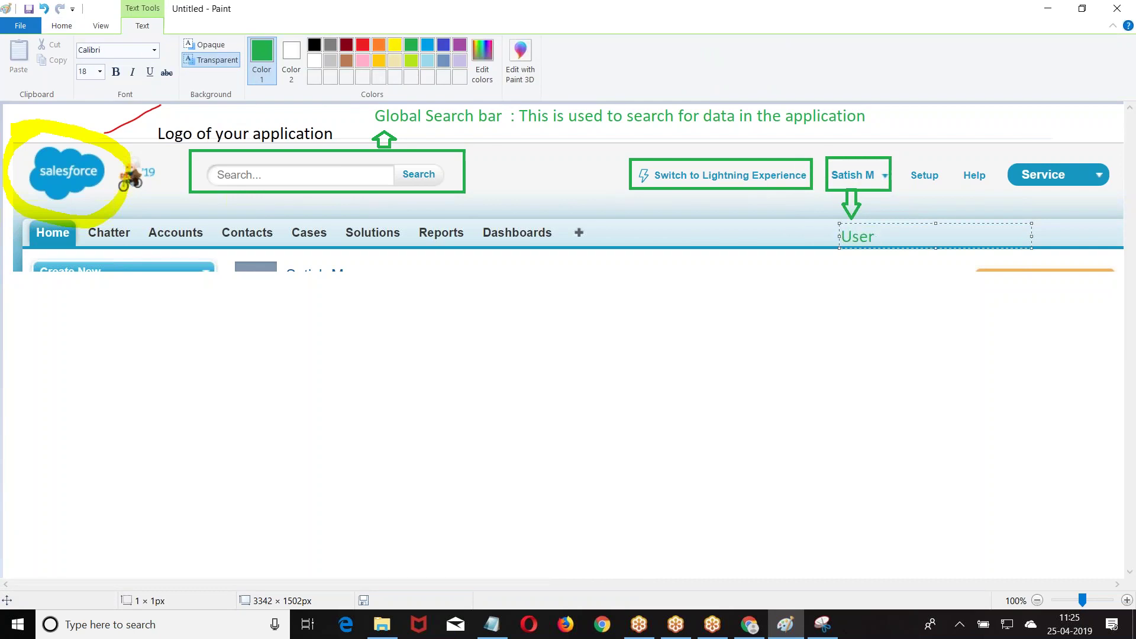
Step: Open the Developer Console from the user menu, close it, then go to the Setup home page
click(750, 625)
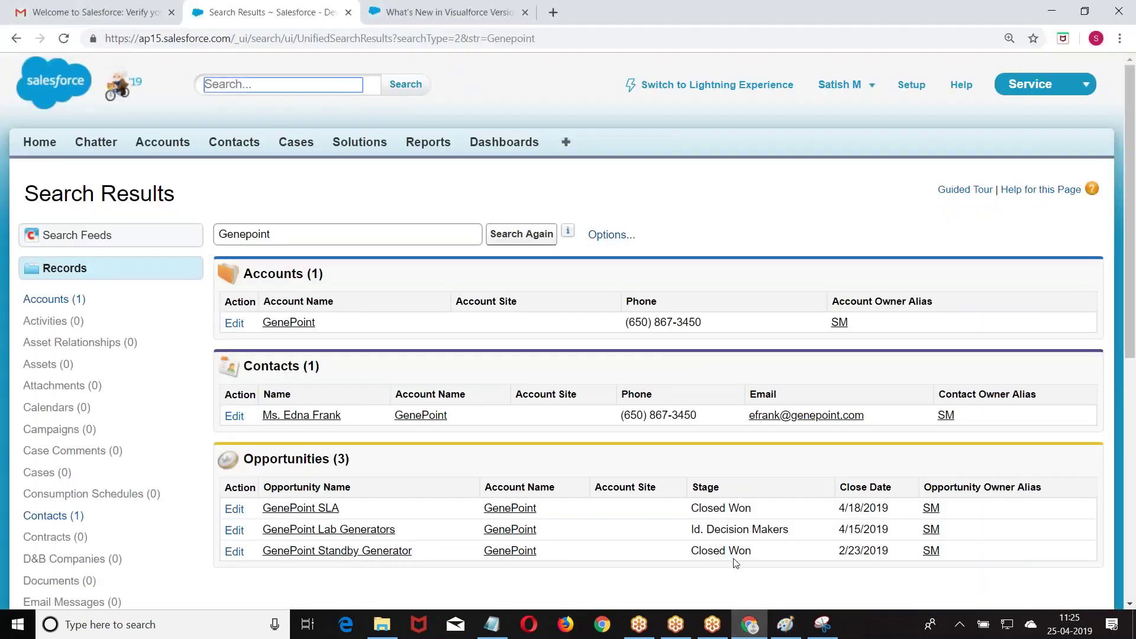
click(858, 95)
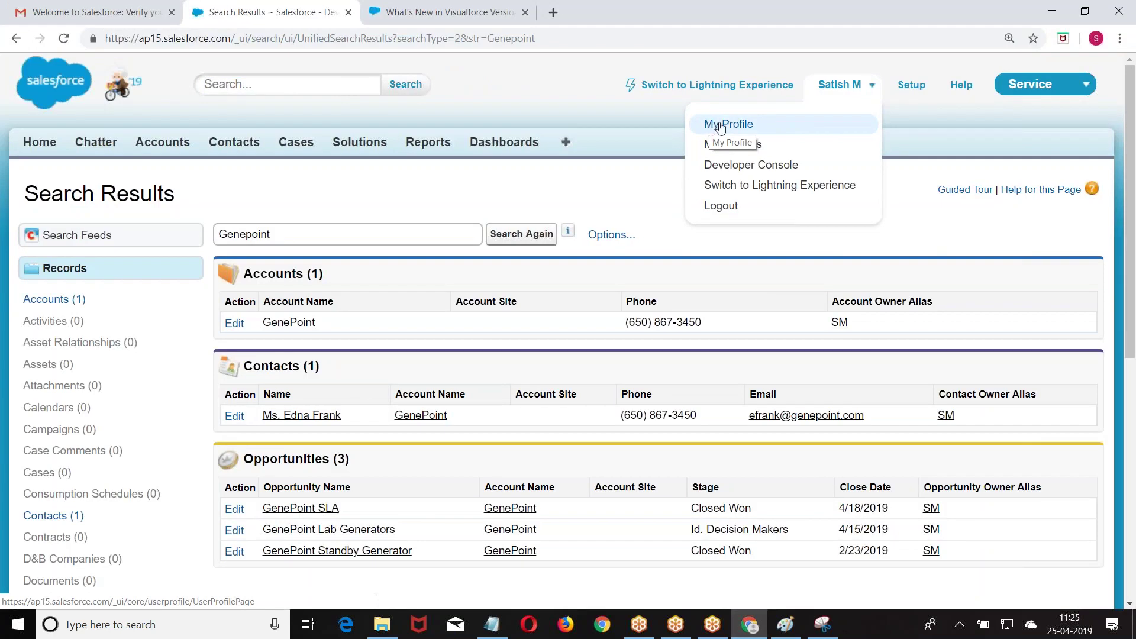
click(728, 168)
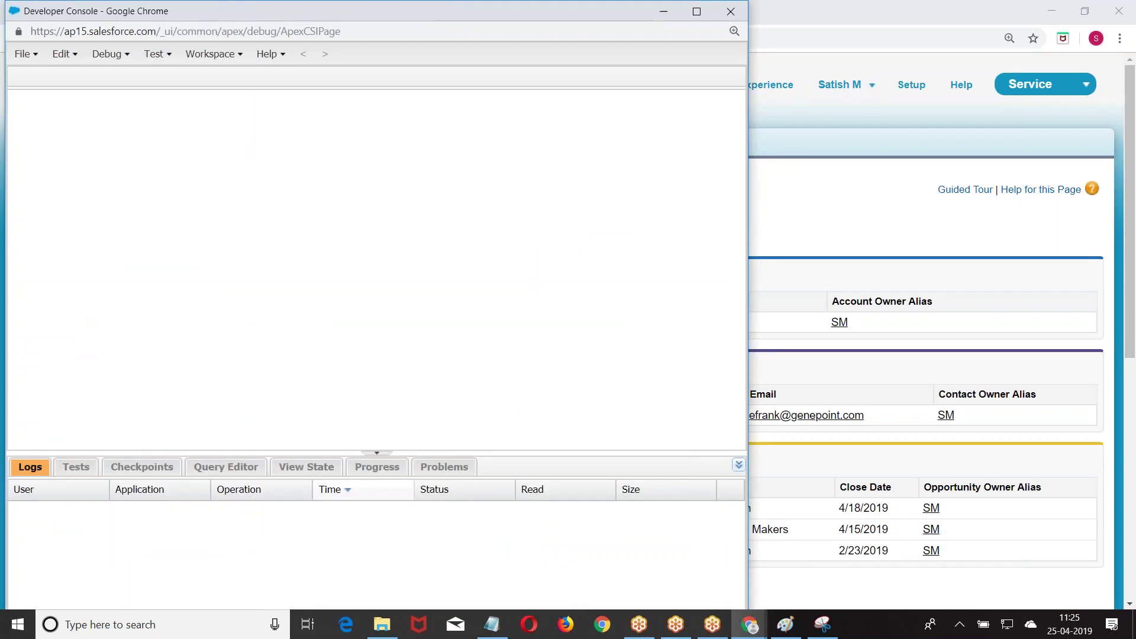
click(732, 12)
click(864, 92)
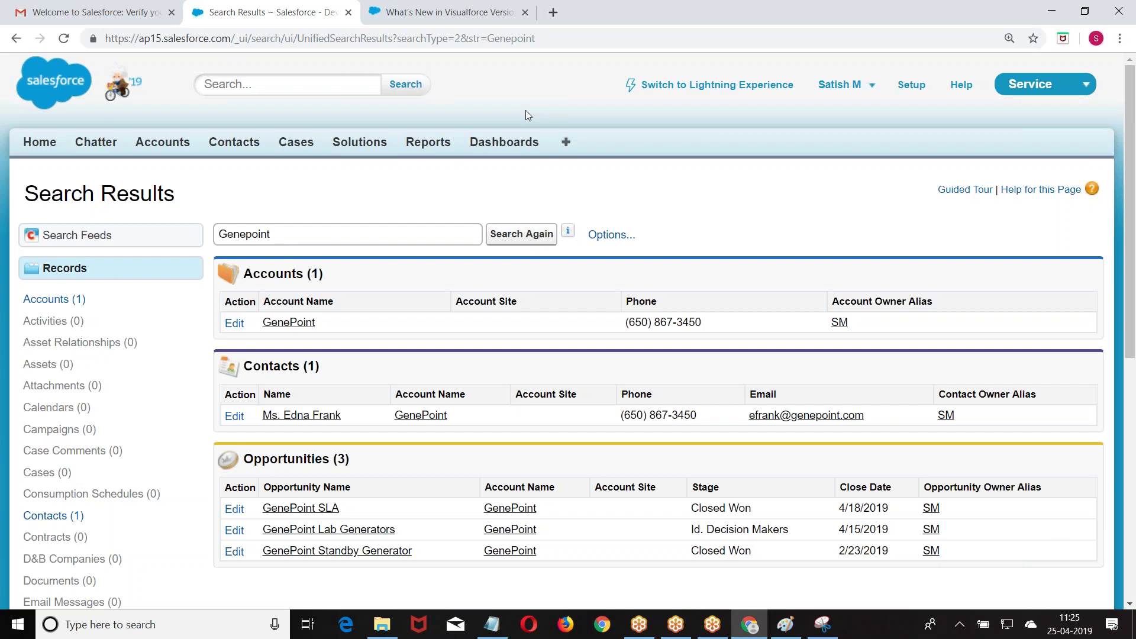
click(912, 87)
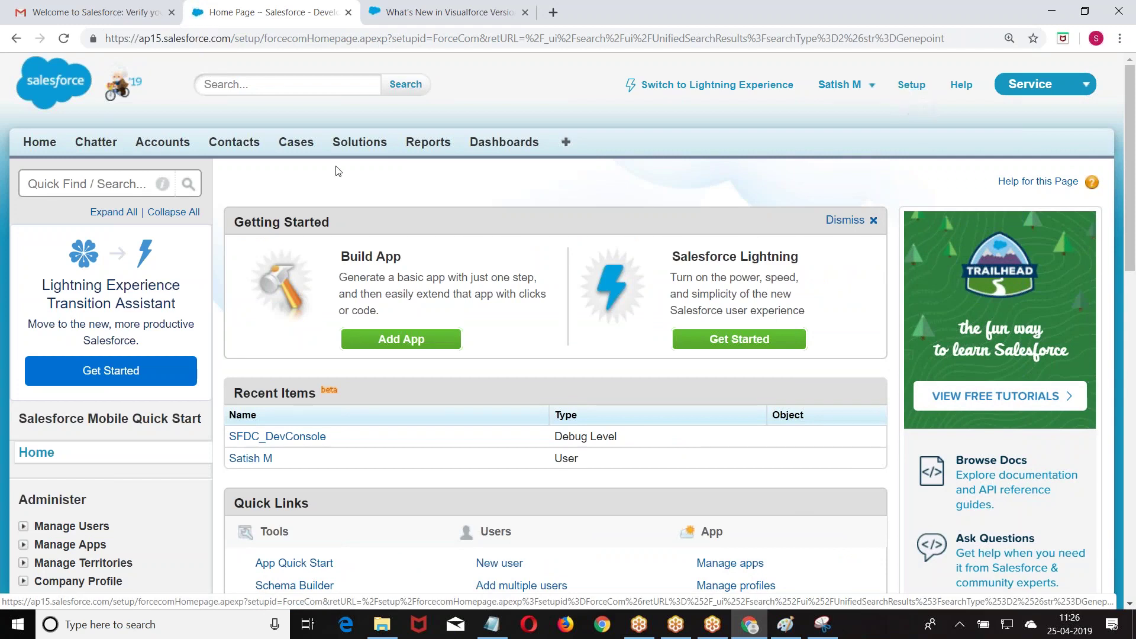
Step: Scroll through the Setup home page's Administer, Build, Deploy and Monitor sections
scroll(336, 171, down, 5)
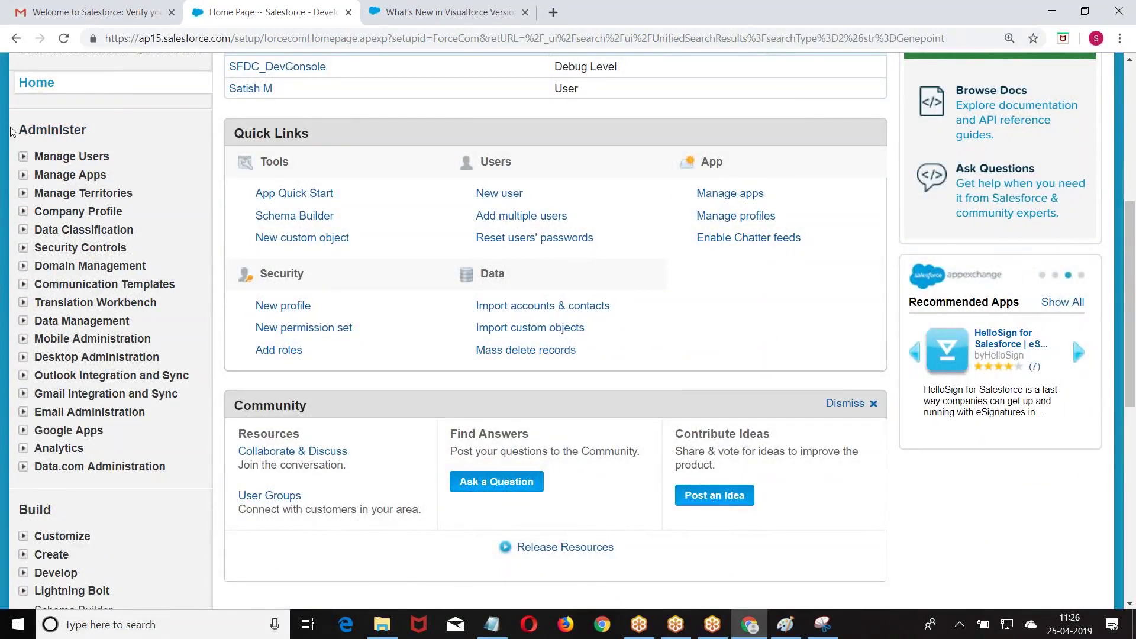
key(ctrl+a)
click(157, 145)
scroll(157, 145, down, 5)
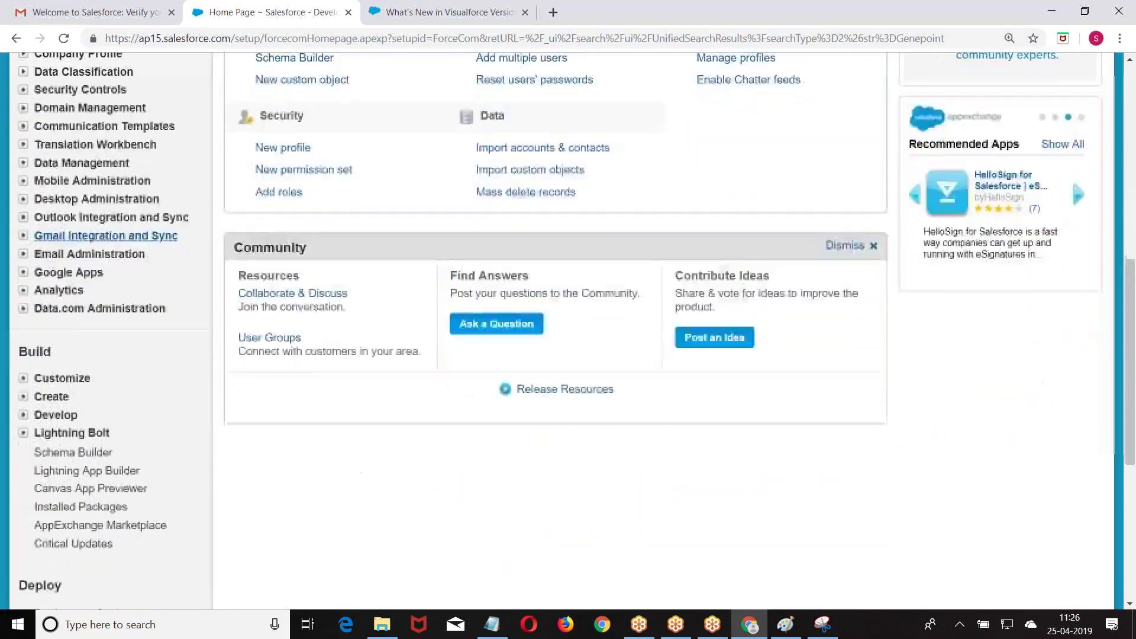
scroll(61, 132, down, 2)
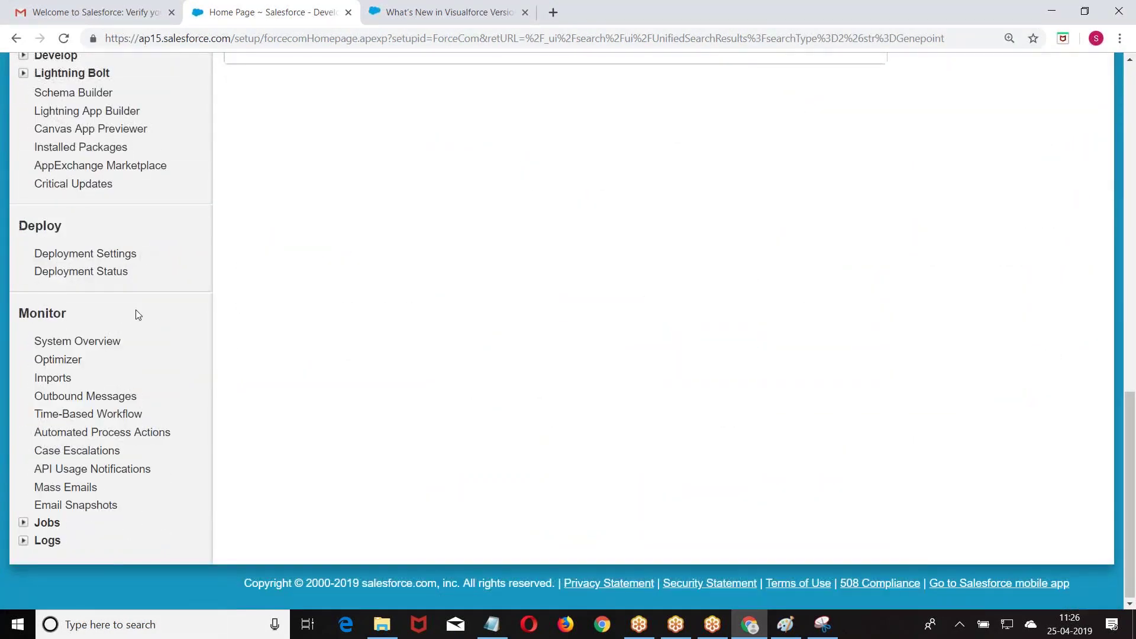
scroll(145, 305, up, 4)
scroll(145, 306, up, 6)
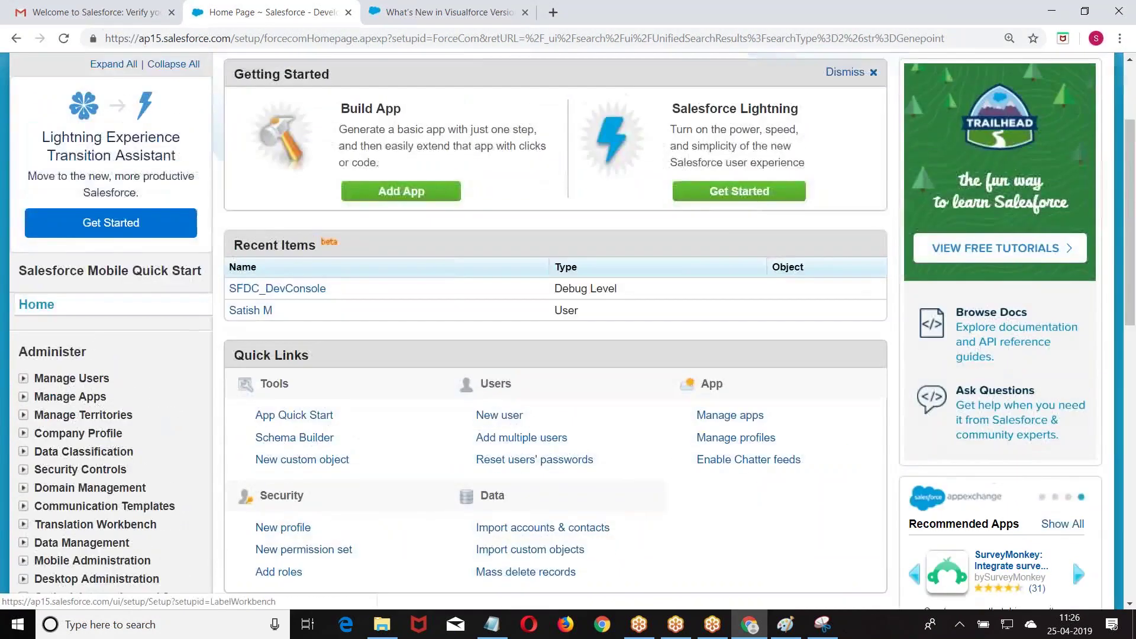
scroll(139, 271, down, 2)
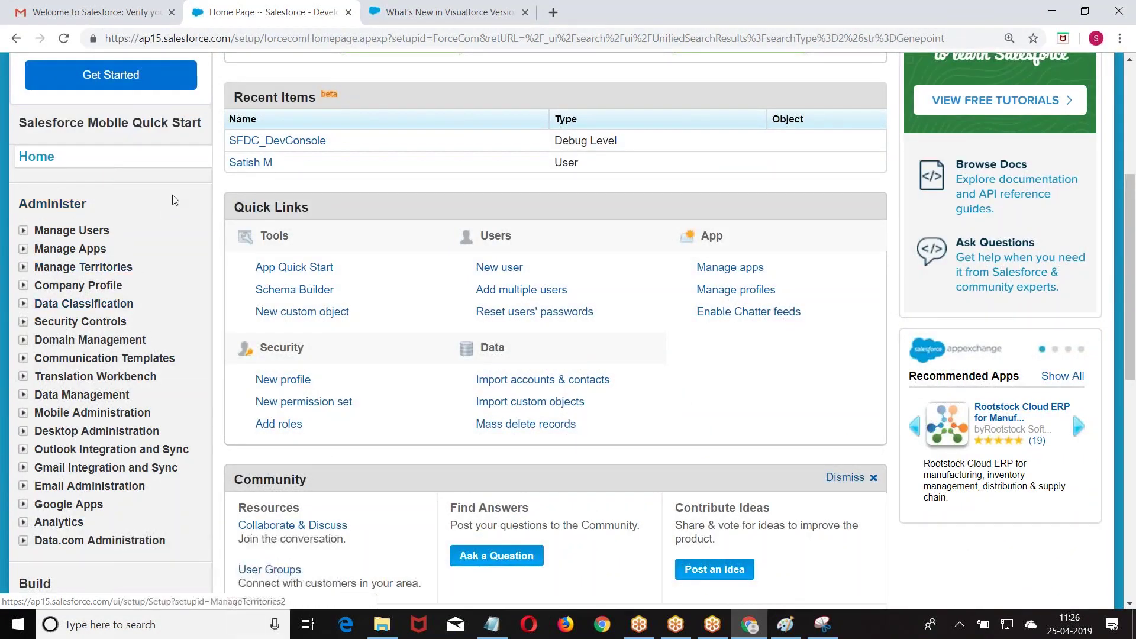
scroll(172, 197, down, 1)
scroll(174, 200, down, 3)
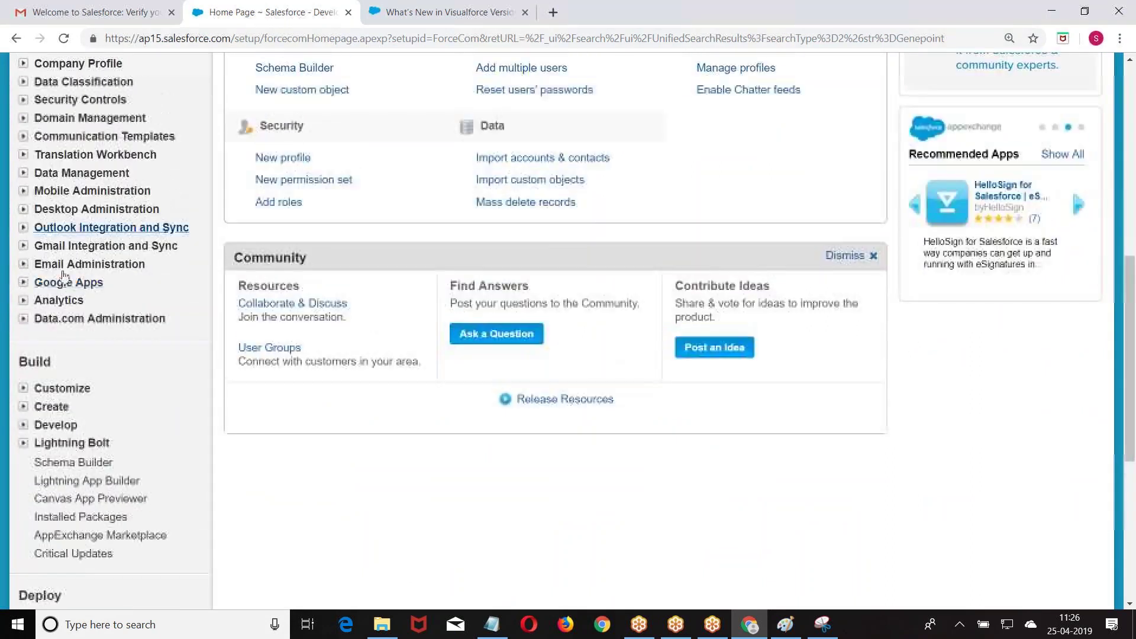
scroll(213, 329, down, 5)
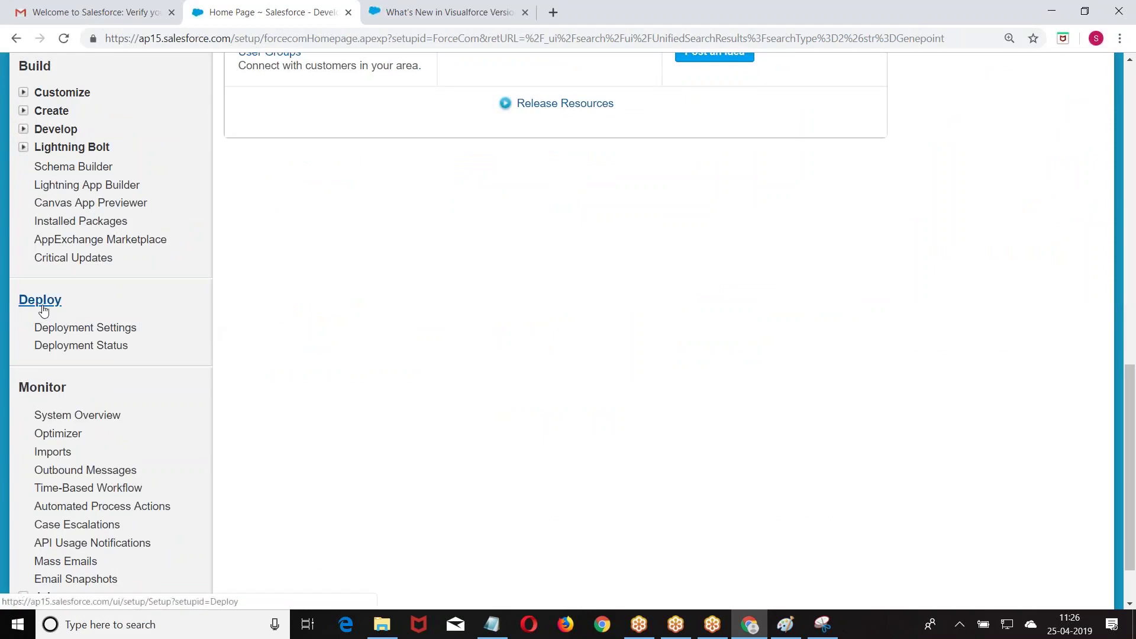
scroll(122, 299, down, 2)
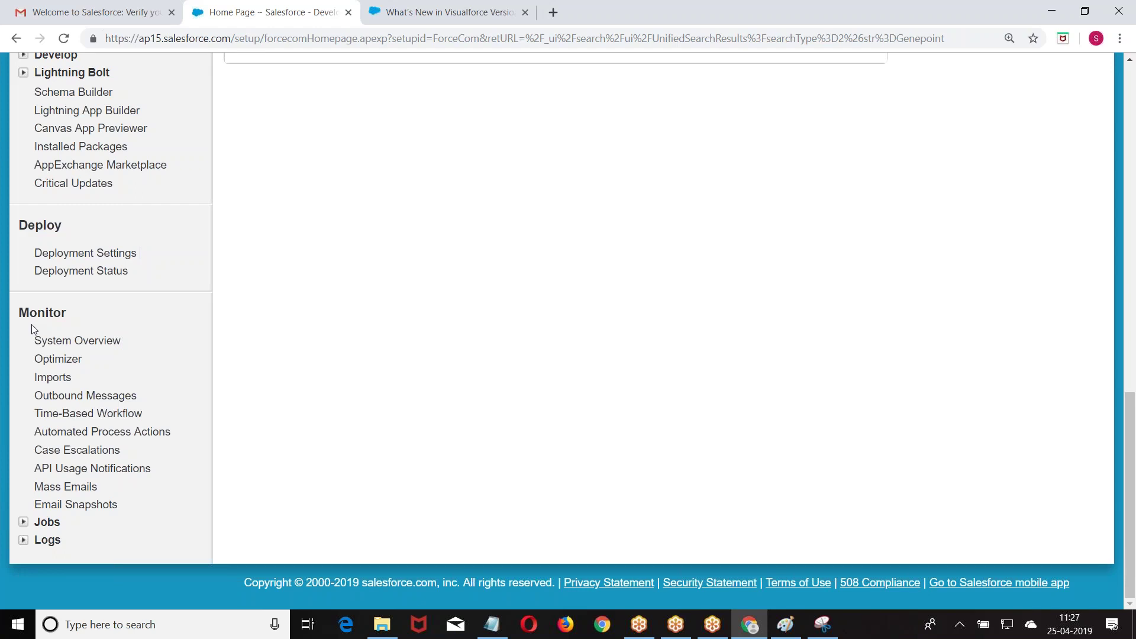
scroll(30, 324, up, 20)
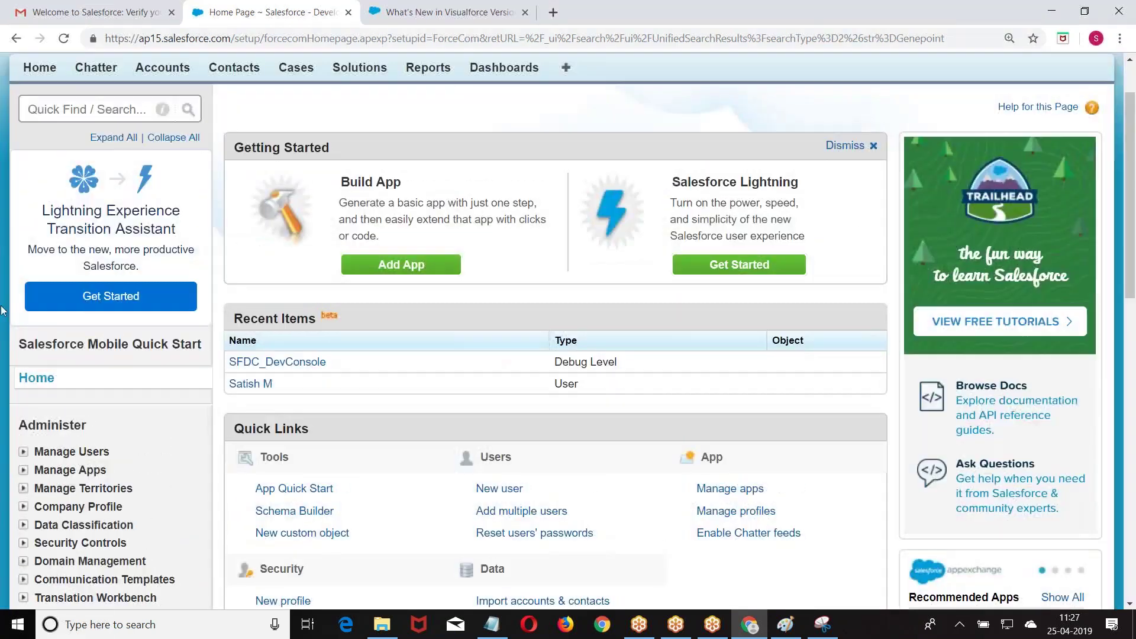
scroll(30, 324, down, 2)
scroll(118, 207, down, 5)
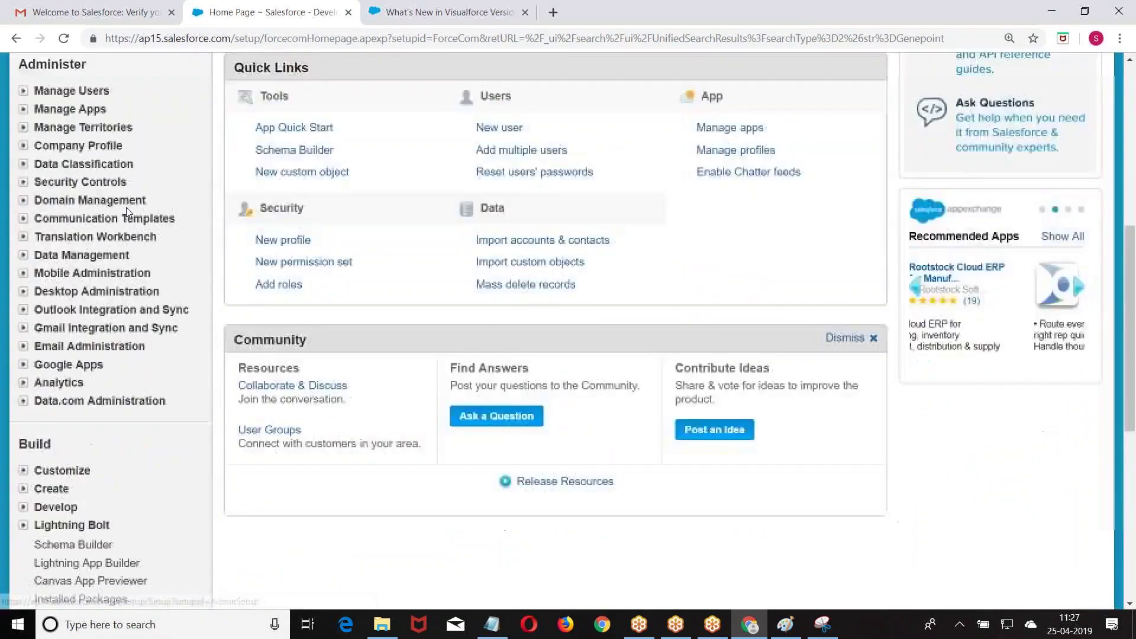
scroll(59, 225, down, 4)
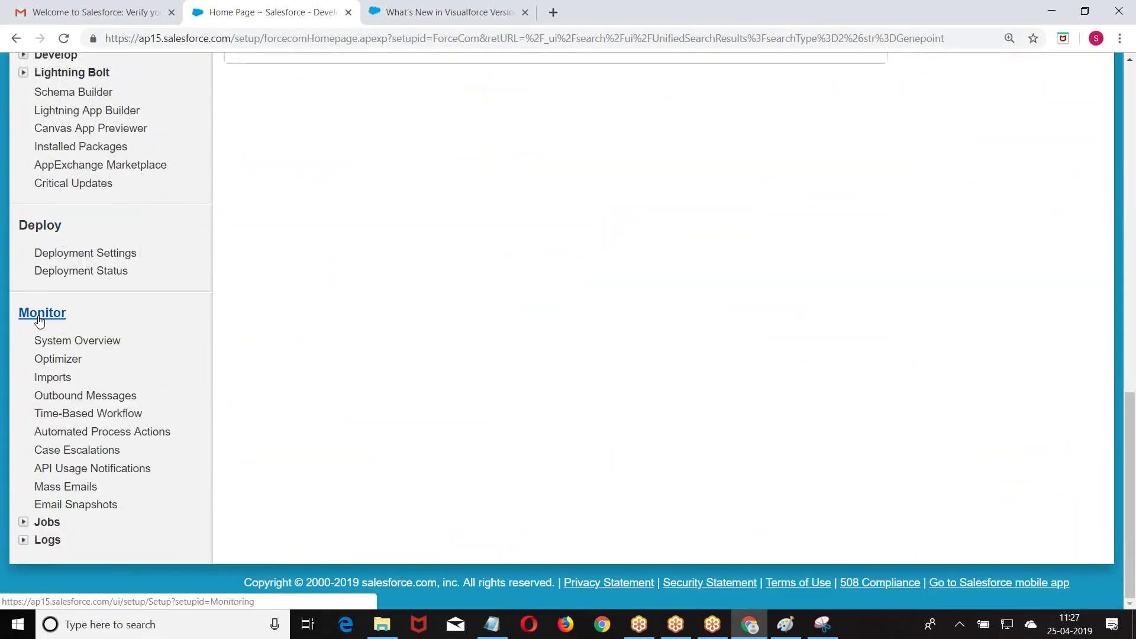
scroll(230, 283, up, 8)
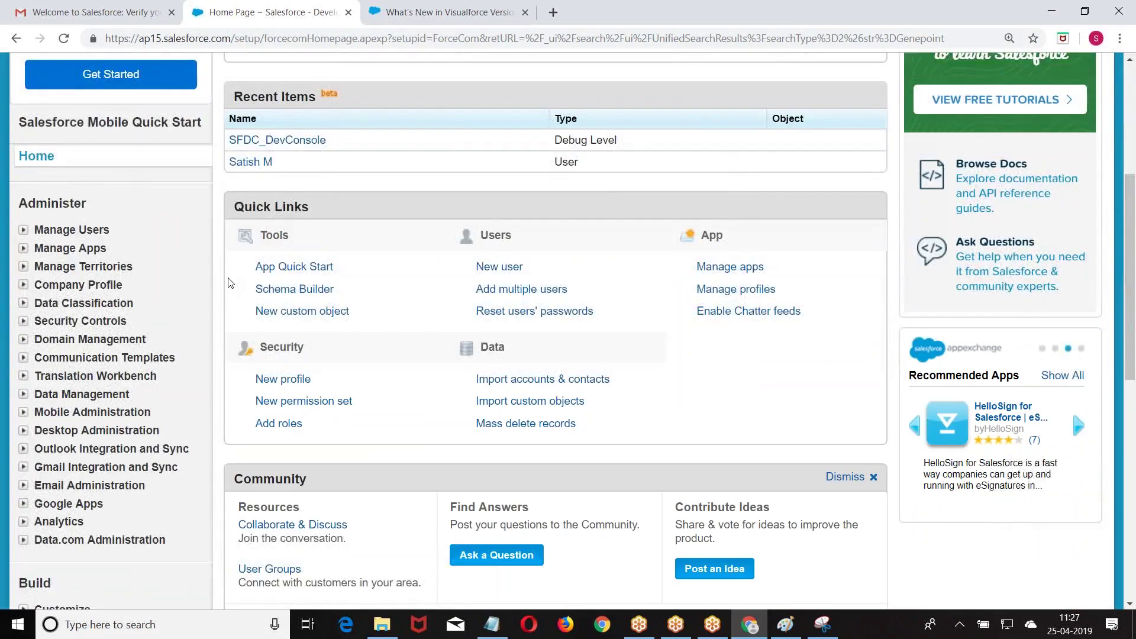
scroll(230, 283, down, 7)
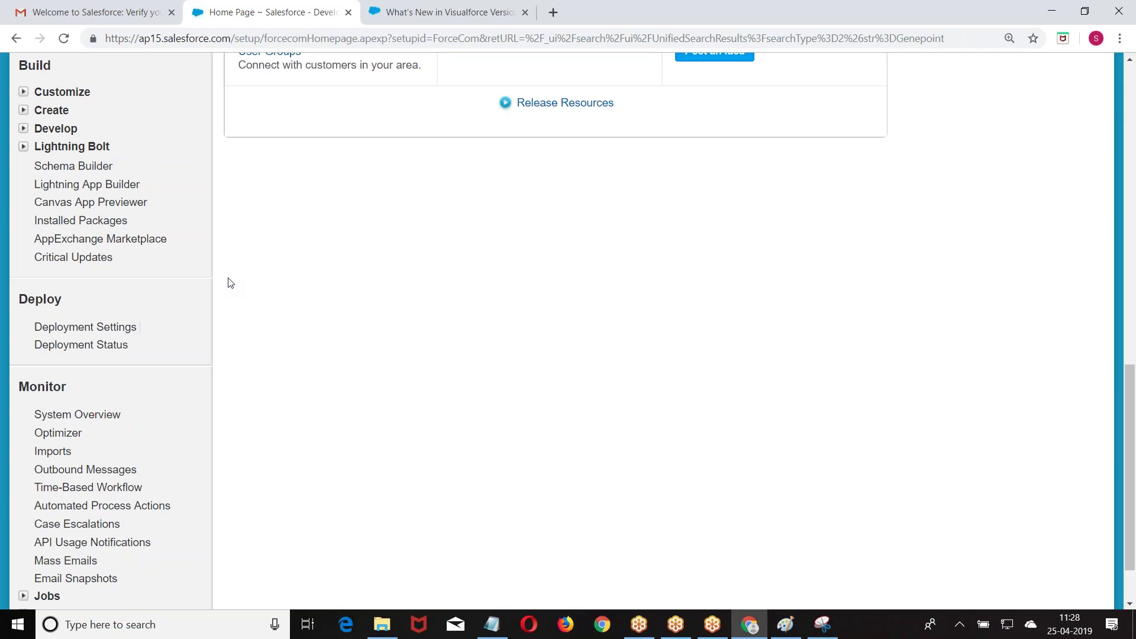
scroll(231, 282, up, 15)
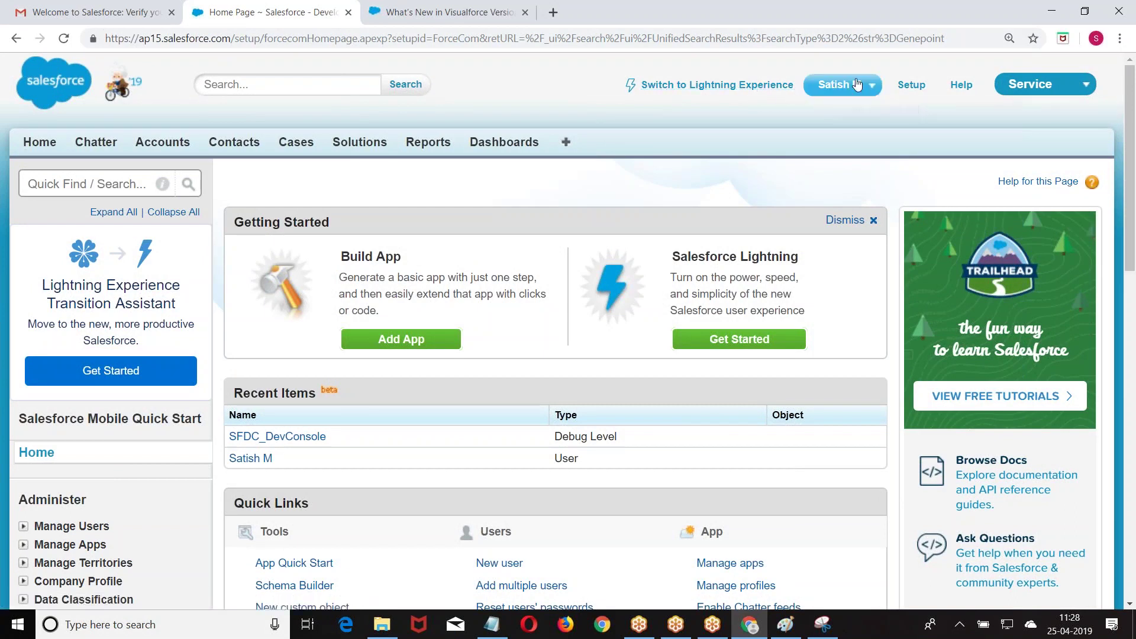
Step: Check the user menu, then open Salesforce Help in a new tab from the header
click(865, 81)
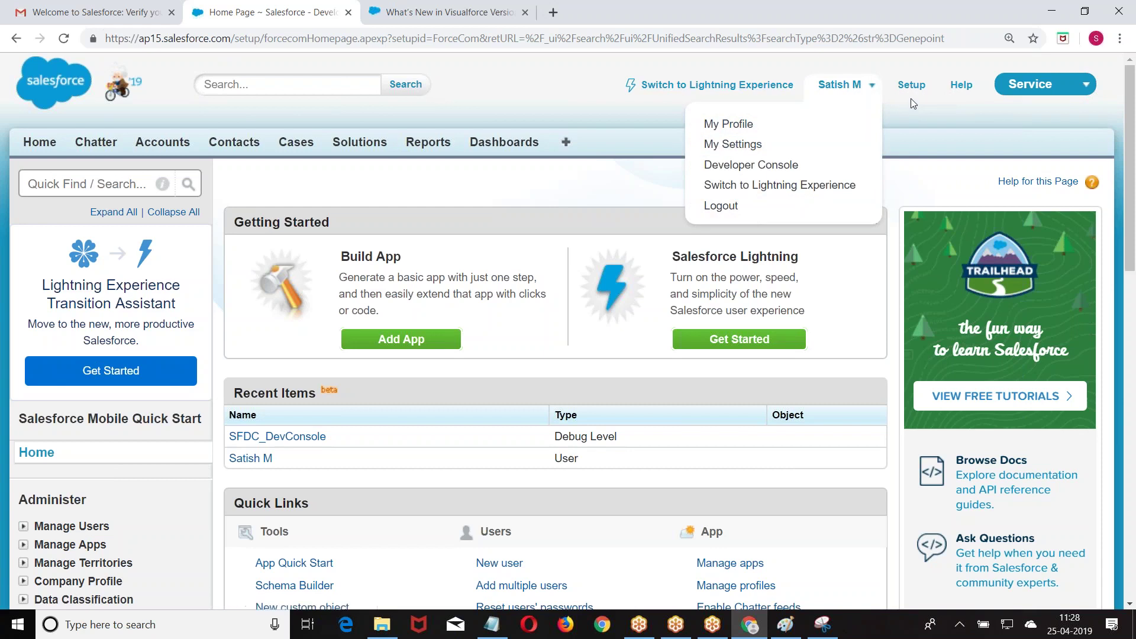
click(938, 133)
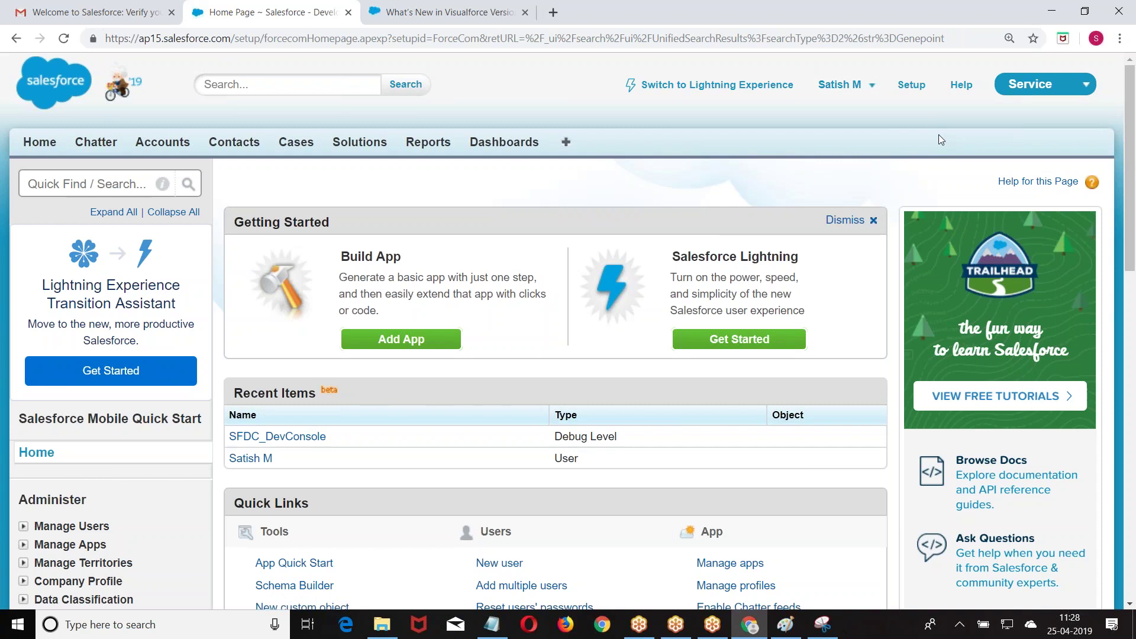
click(961, 84)
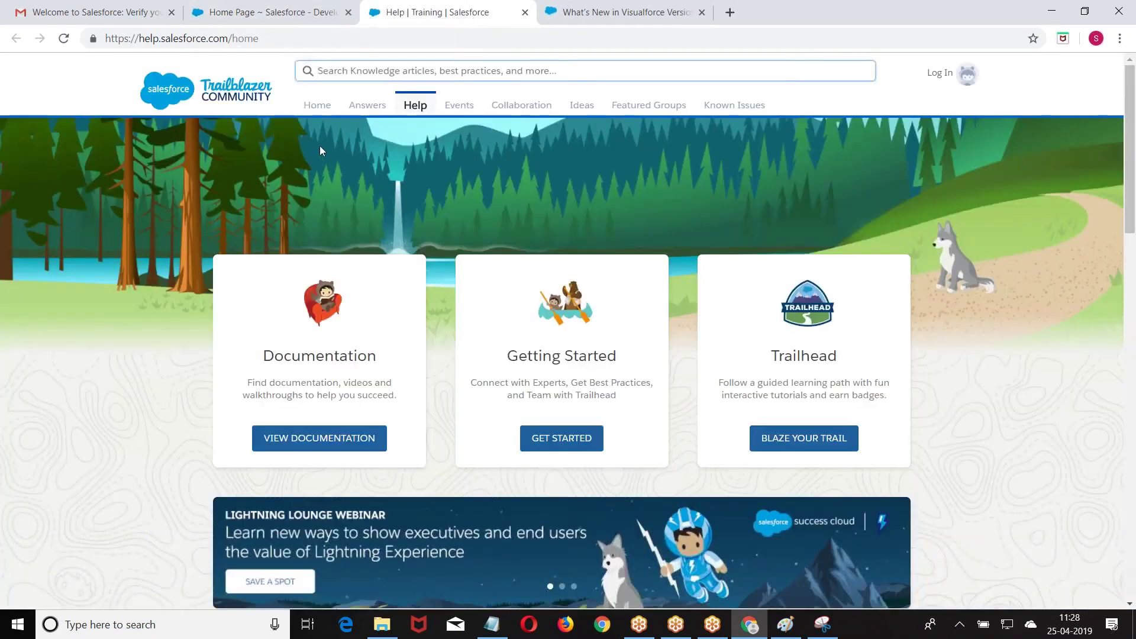
Step: Return to the Setup home page tab and show the app menu with Sales, Marketing and AppExchange
click(250, 13)
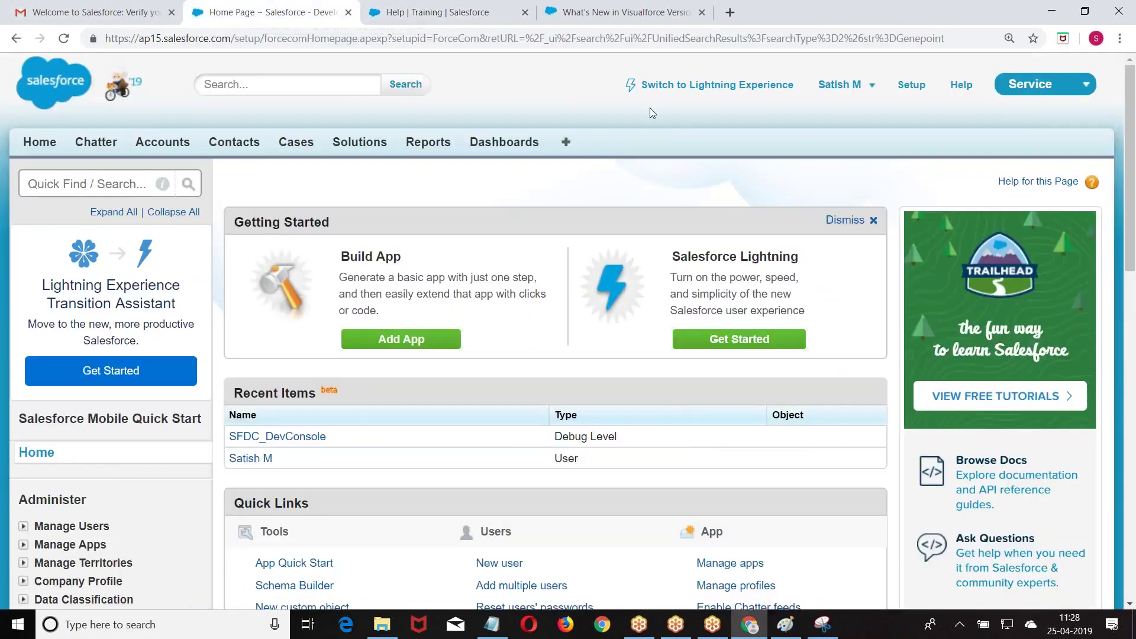
click(1012, 84)
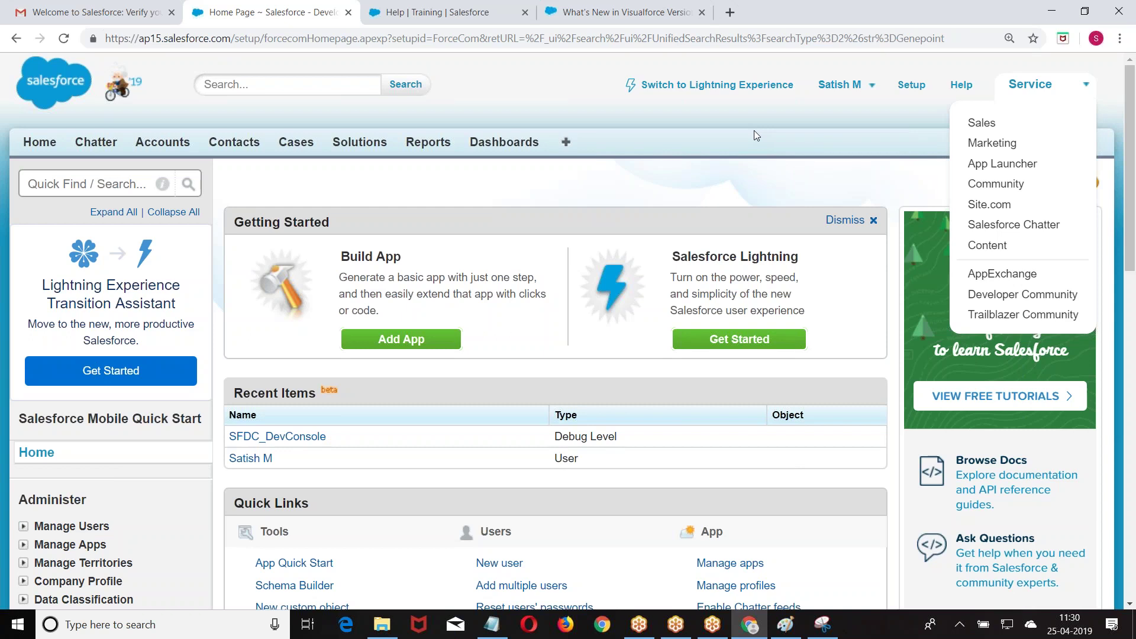
Step: Choose AppExchange from the app menu to open the store
click(1010, 275)
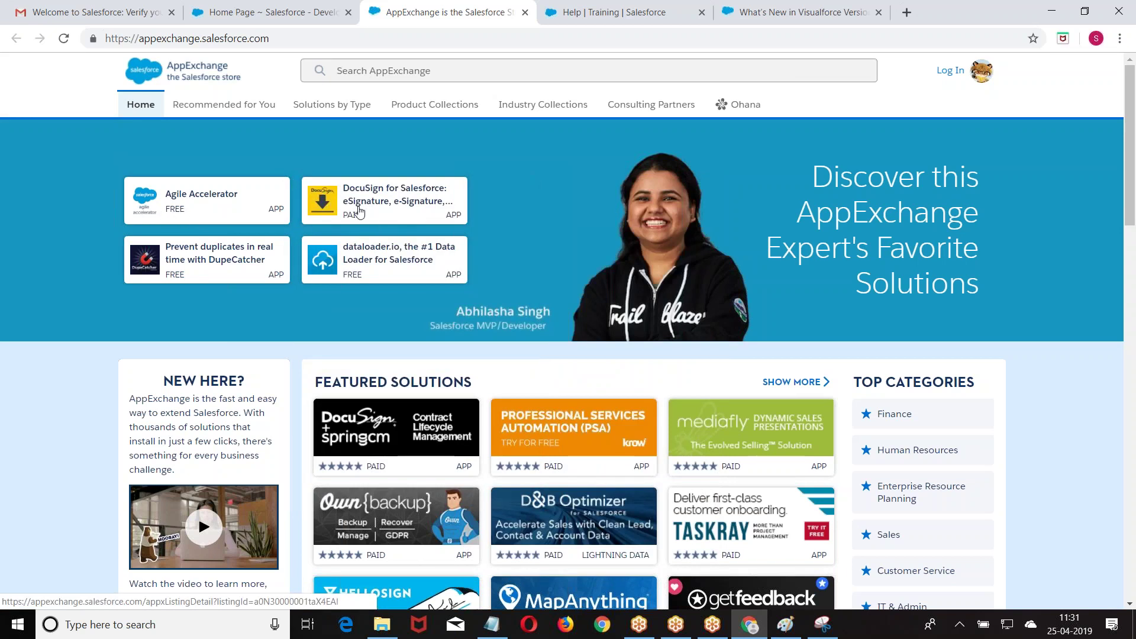
Step: Browse the AppExchange home page's featured solutions like SpringCM and top categories, then return to the top
scroll(649, 195, down, 1)
scroll(648, 193, down, 5)
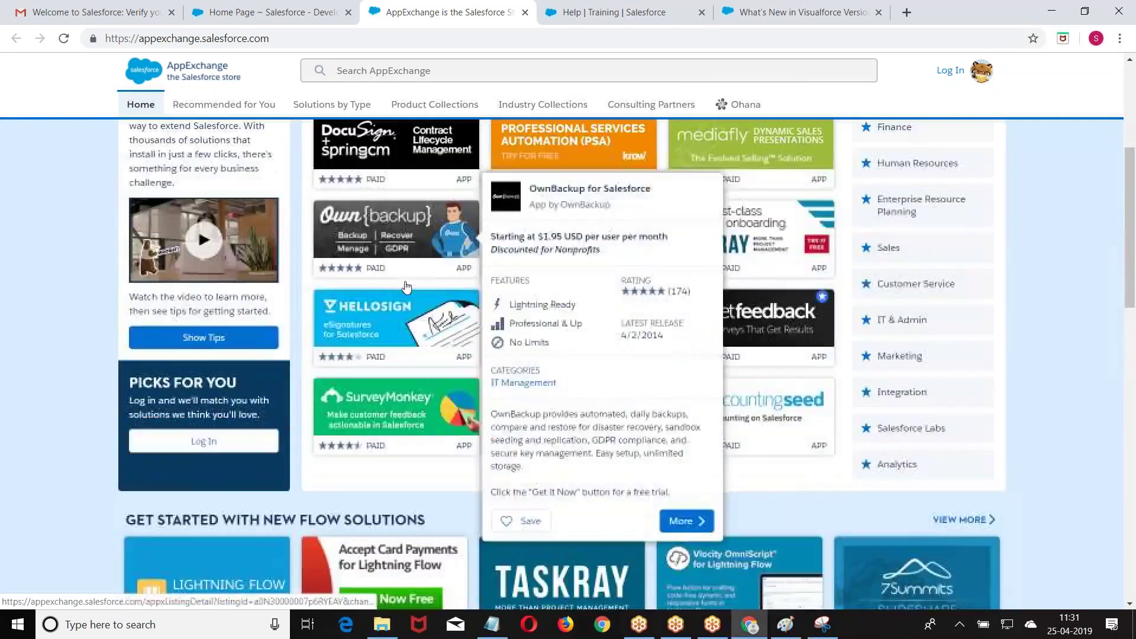
scroll(406, 288, up, 3)
scroll(406, 287, up, 3)
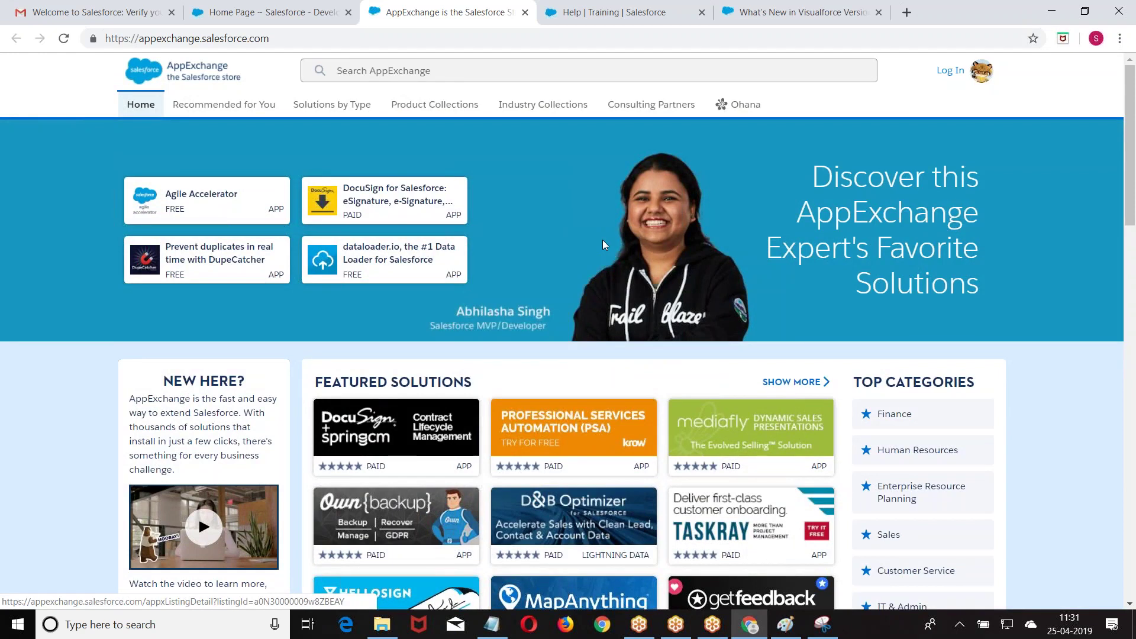
scroll(602, 239, down, 10)
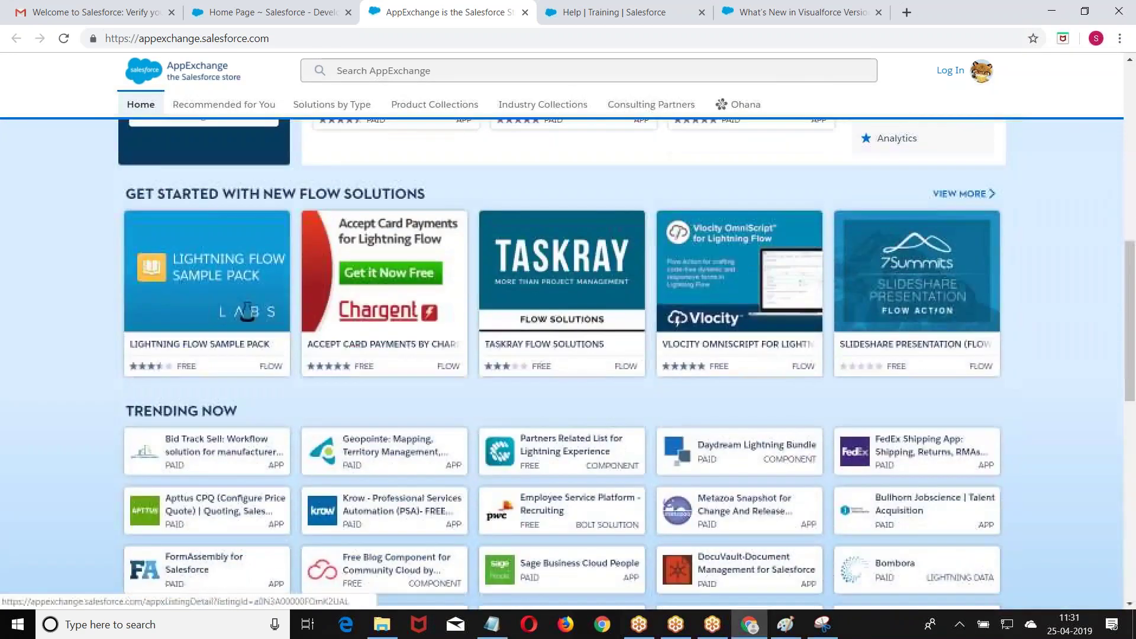
scroll(568, 364, down, 8)
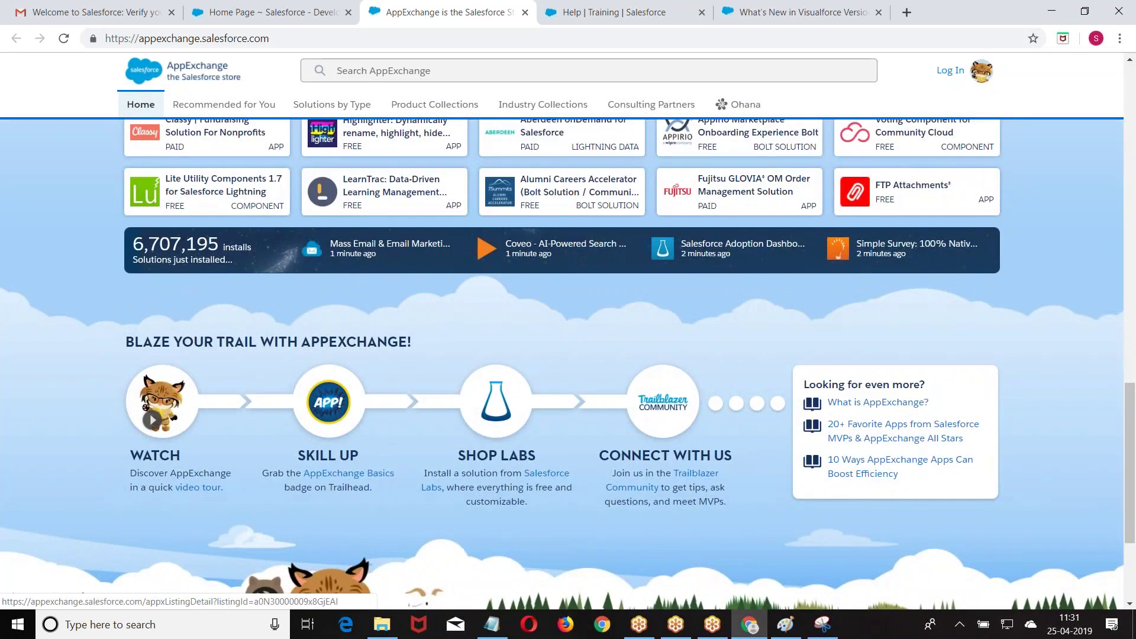
scroll(568, 364, down, 3)
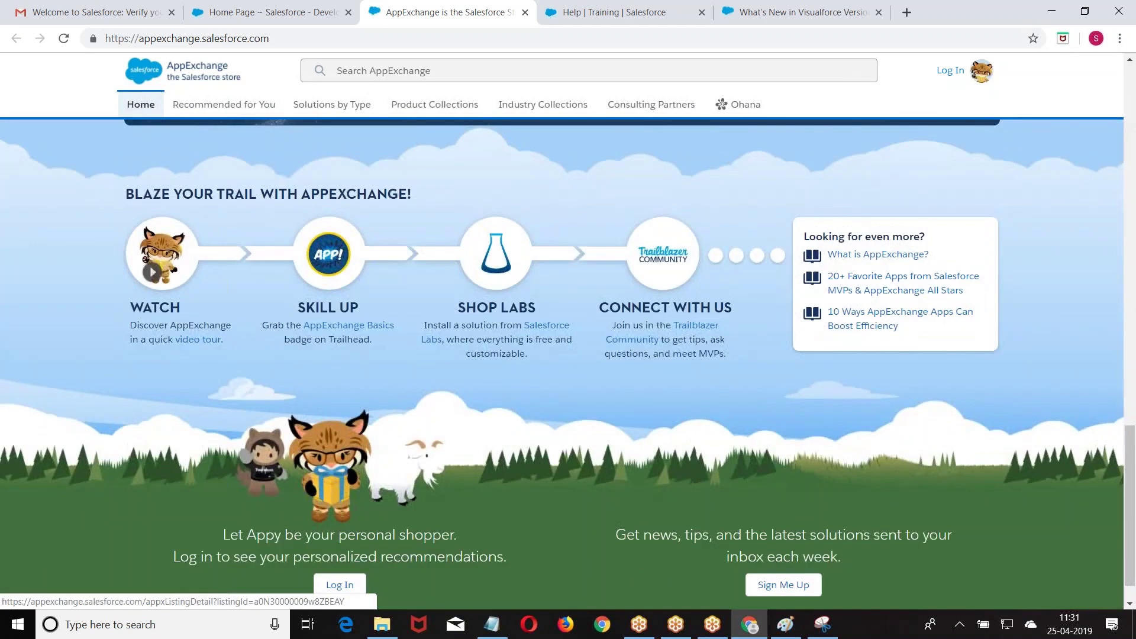
scroll(568, 364, up, 18)
scroll(381, 355, up, 1)
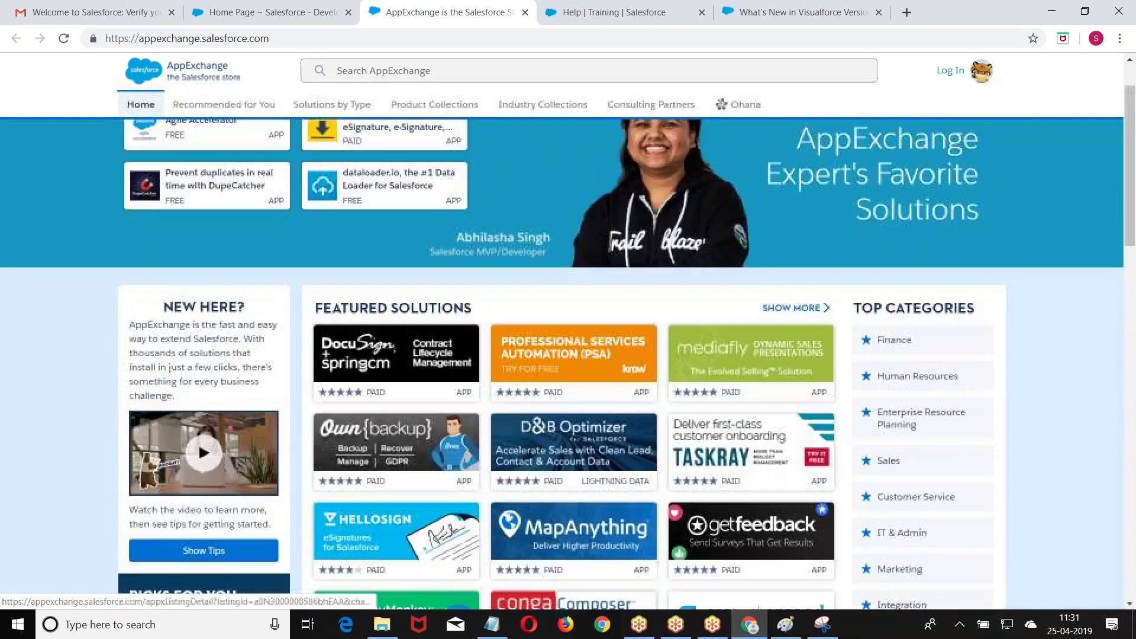
mouse_move(380, 358)
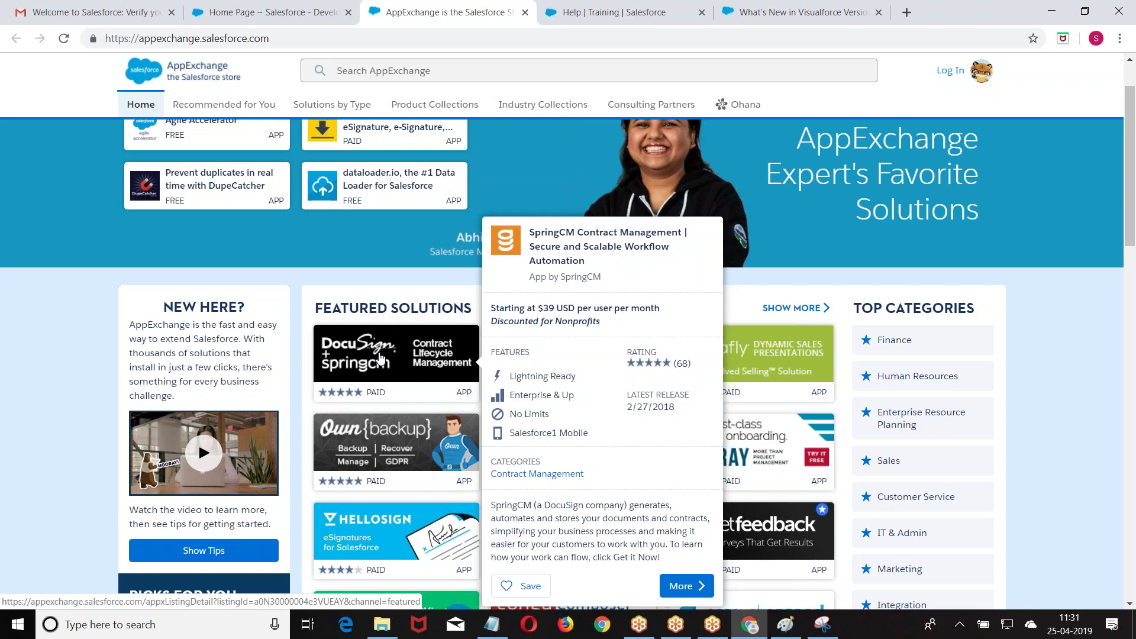
scroll(381, 358, up, 1)
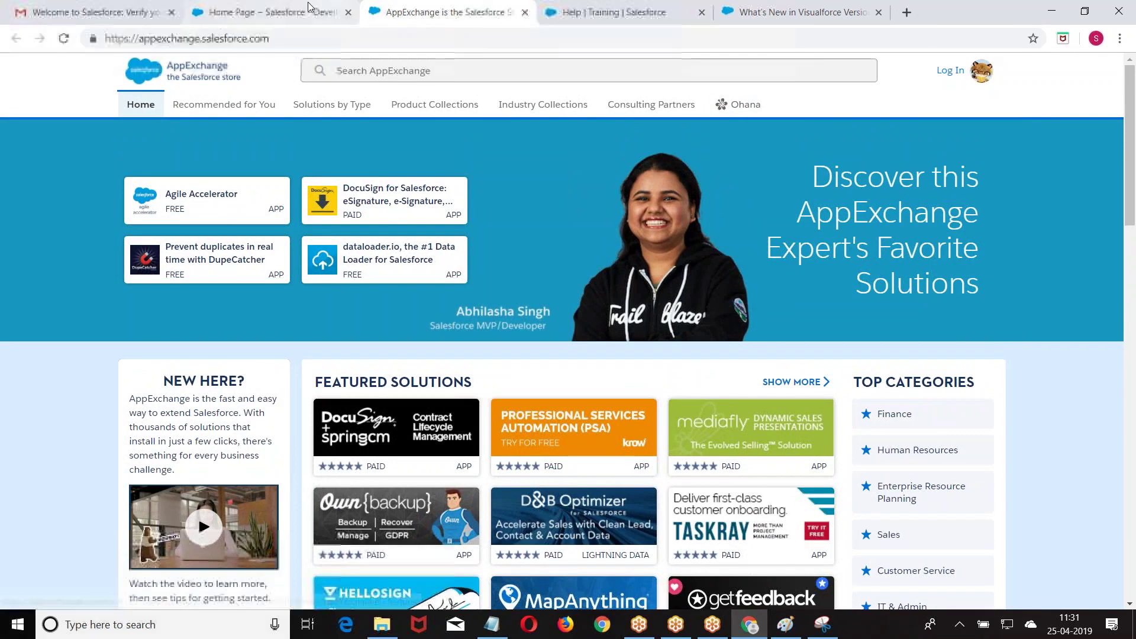
Step: Flip between the Setup home, AppExchange and Help tabs, ending on Setup home with the app menu open
click(258, 7)
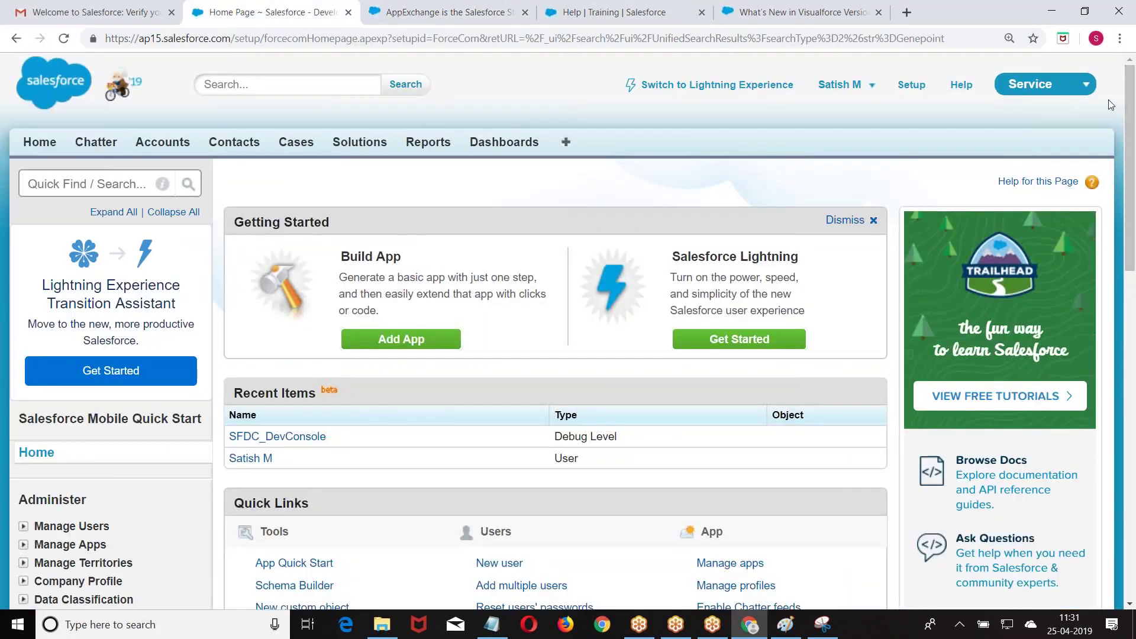
click(1074, 89)
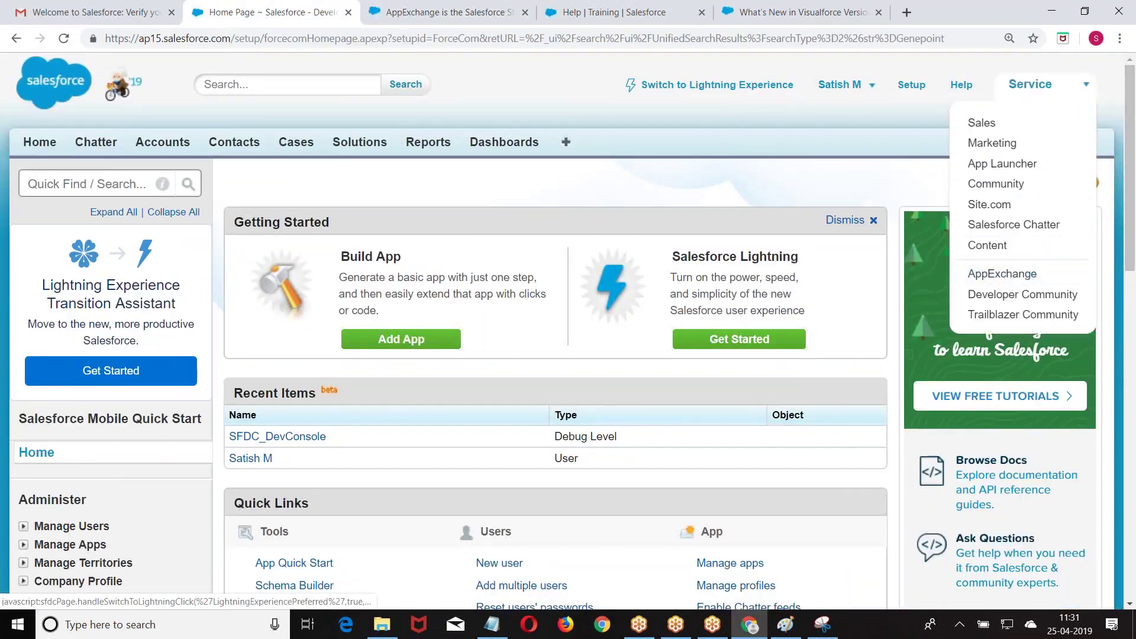
click(794, 7)
click(444, 12)
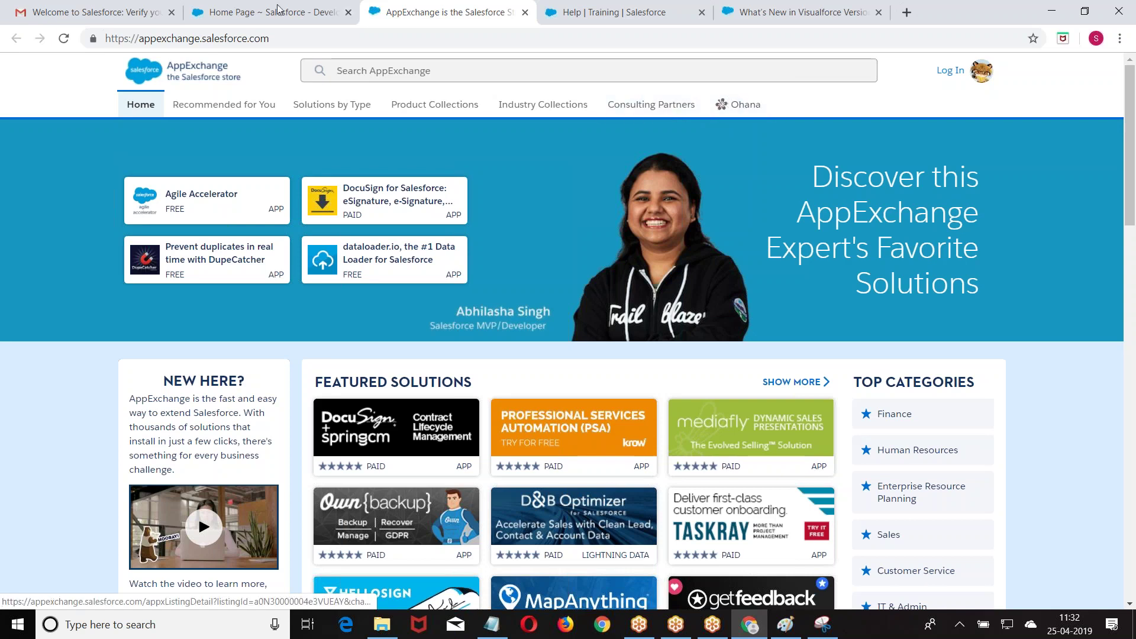
click(253, 6)
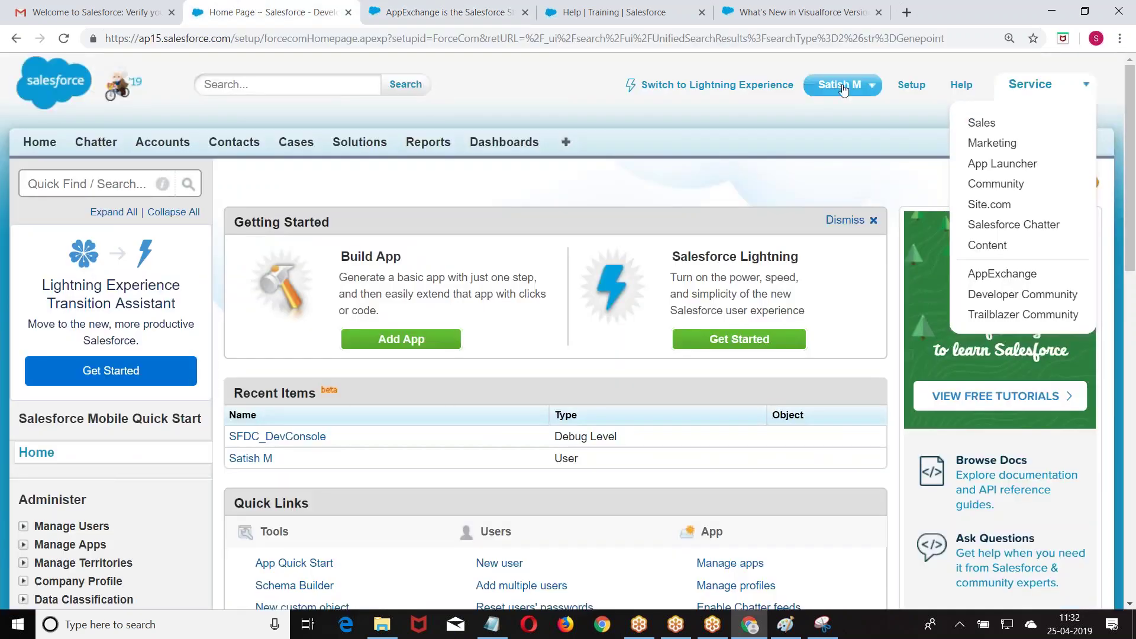
click(473, 5)
key(ctrl+Tab)
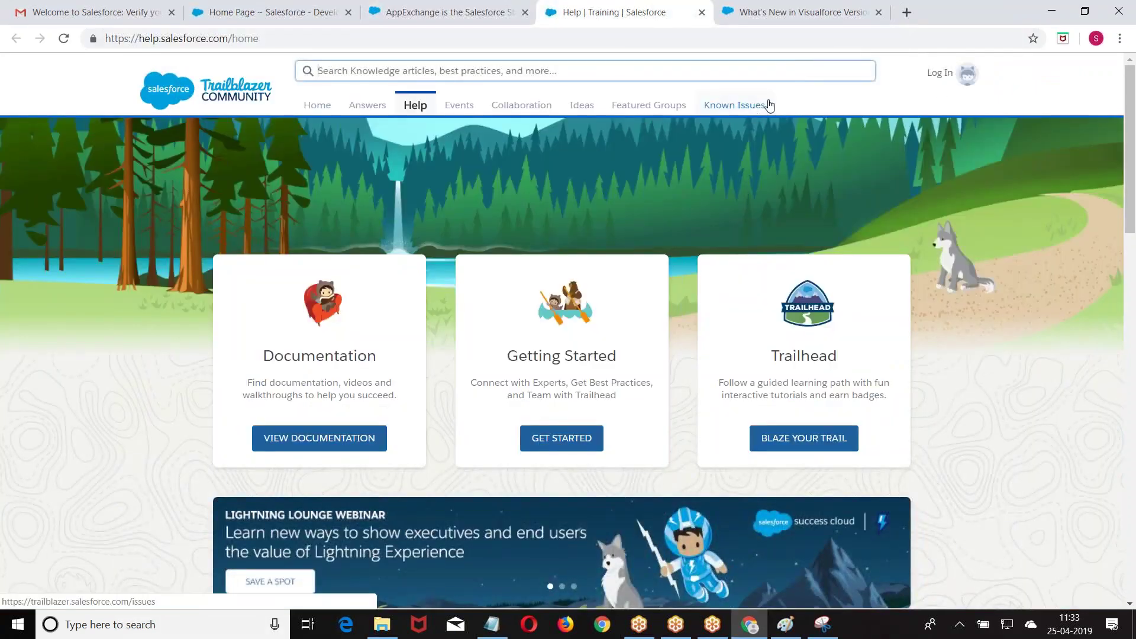
click(272, 12)
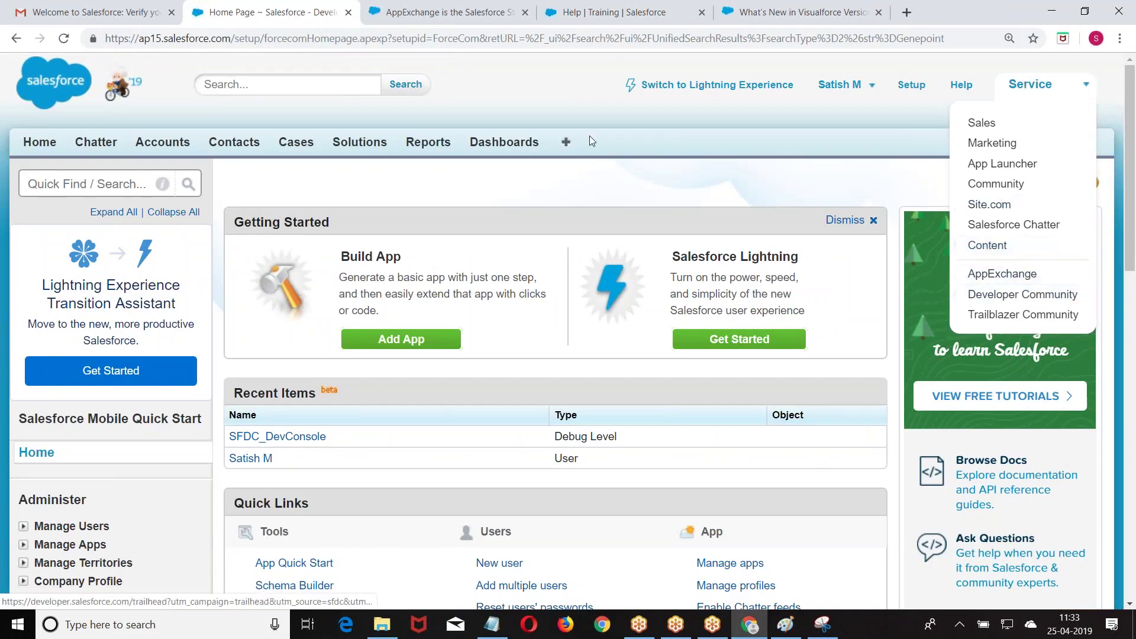
Step: Reload the Trailblazer Community help page from the Setup header's Help link and begin signing in
click(609, 12)
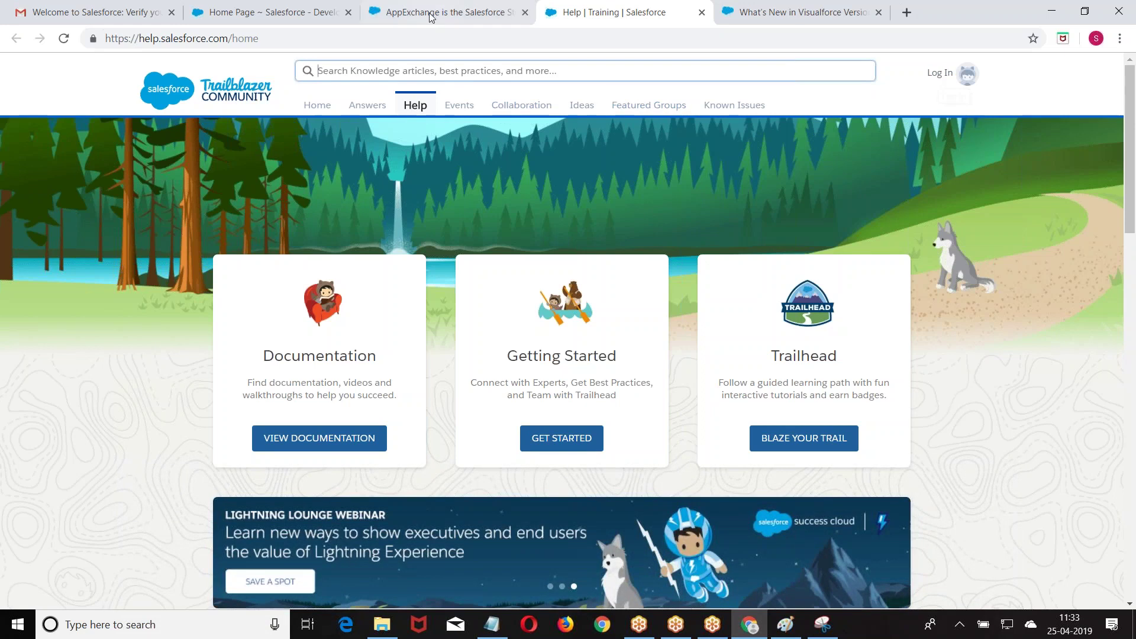
click(270, 12)
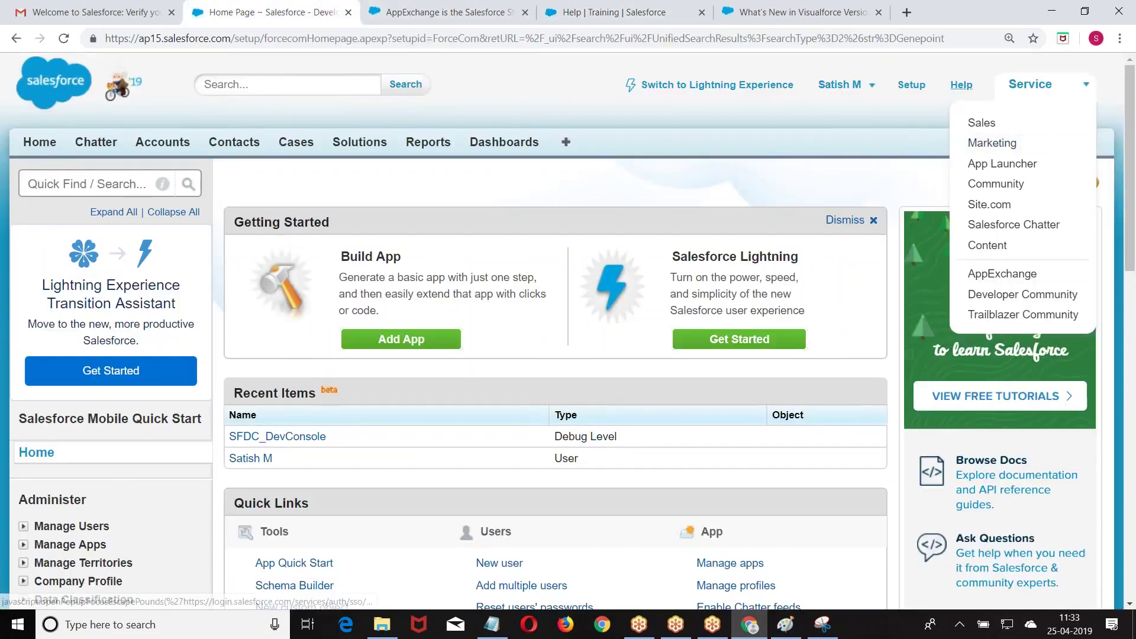
click(961, 85)
click(938, 71)
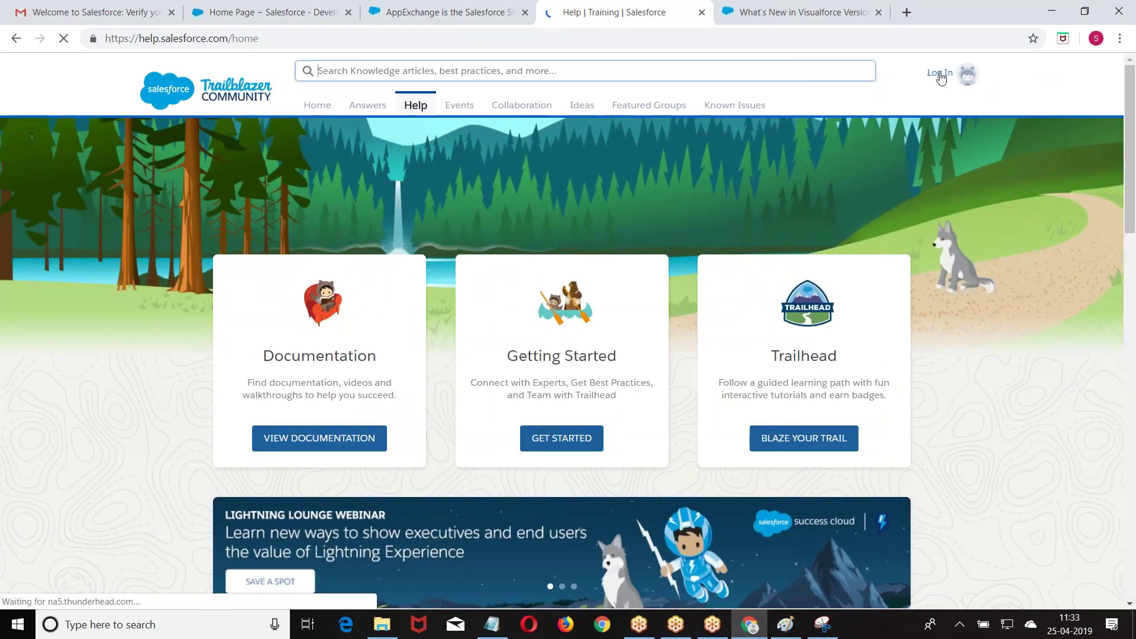
click(939, 75)
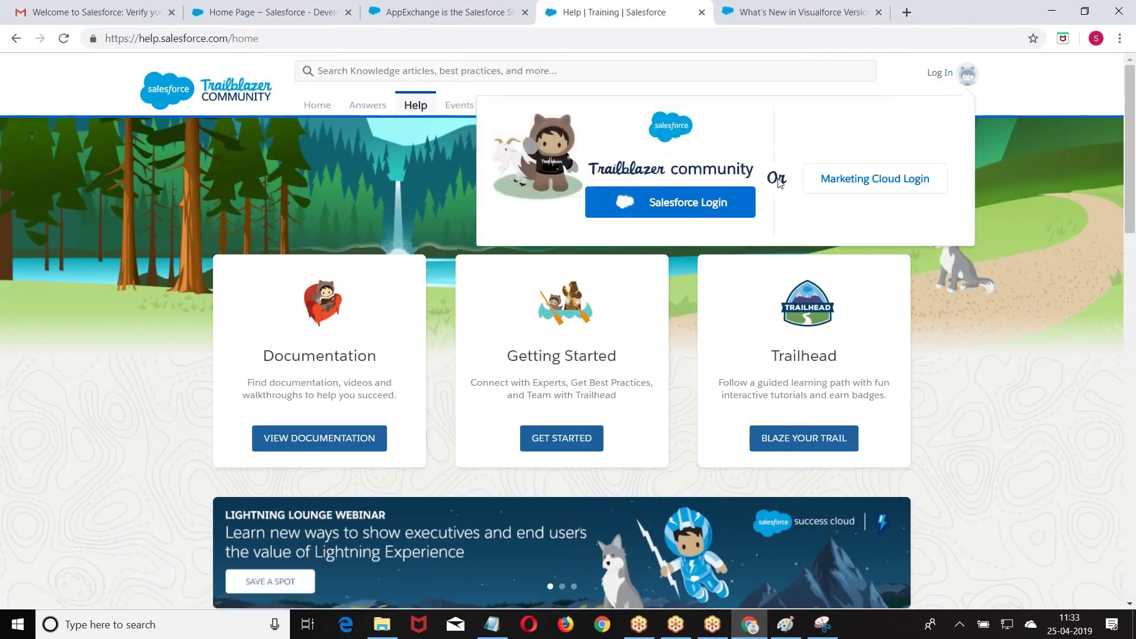
click(677, 204)
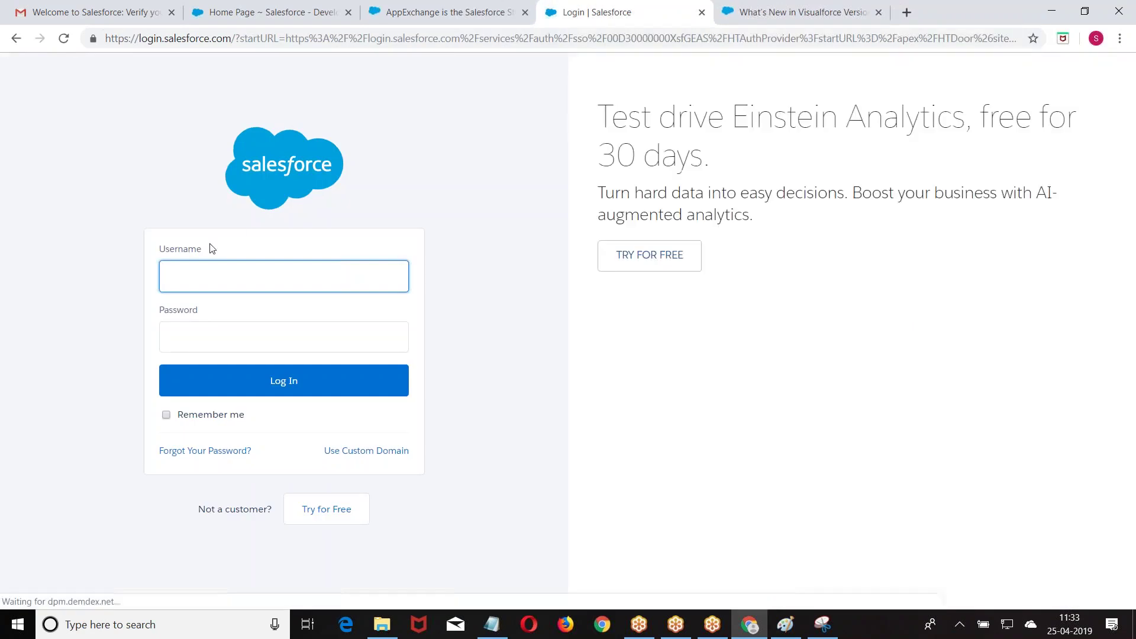
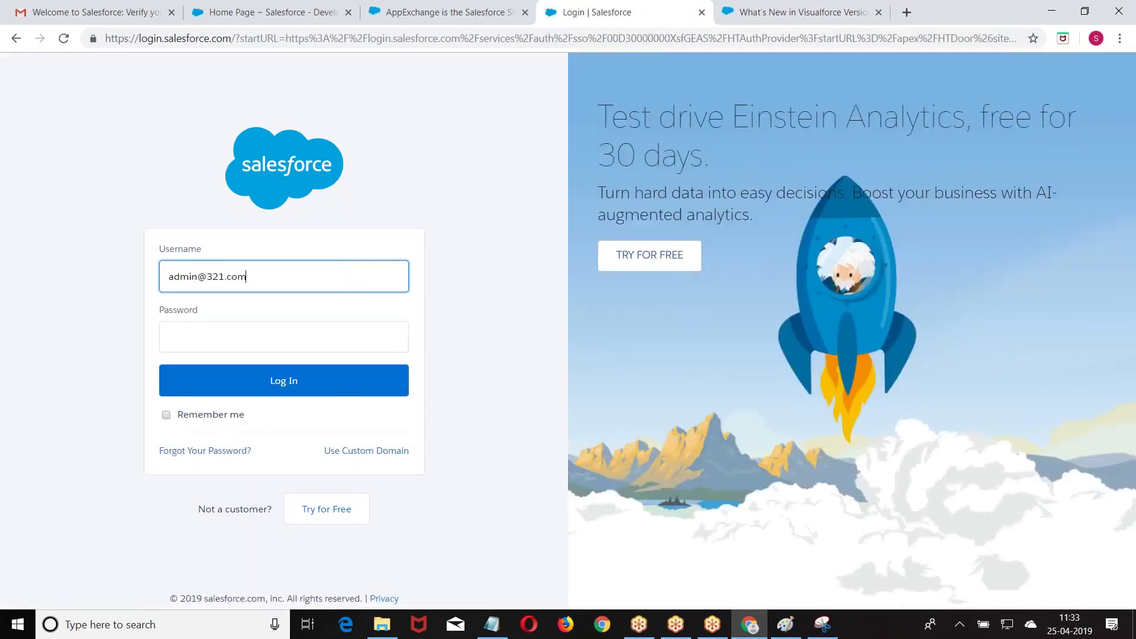
key(Tab)
text(•)
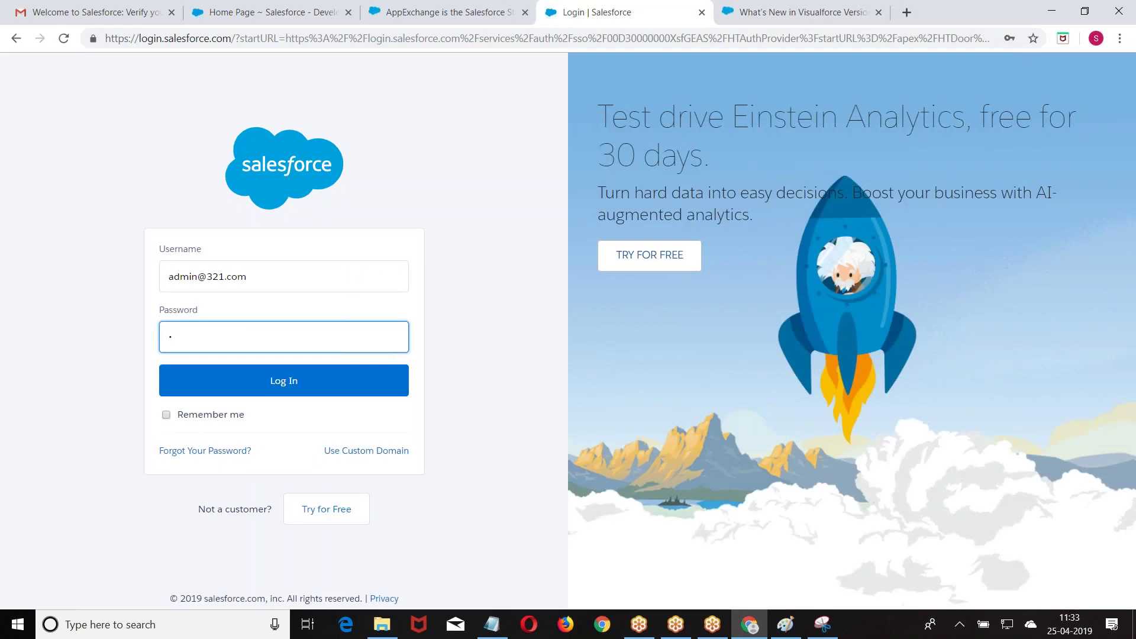
click(222, 276)
key(BackSpace)
text(2)
click(216, 323)
text(•••••••••)
key(BackSpace)
key(BackSpace)
key(BackSpace)
text(•••••••••••)
key(Return)
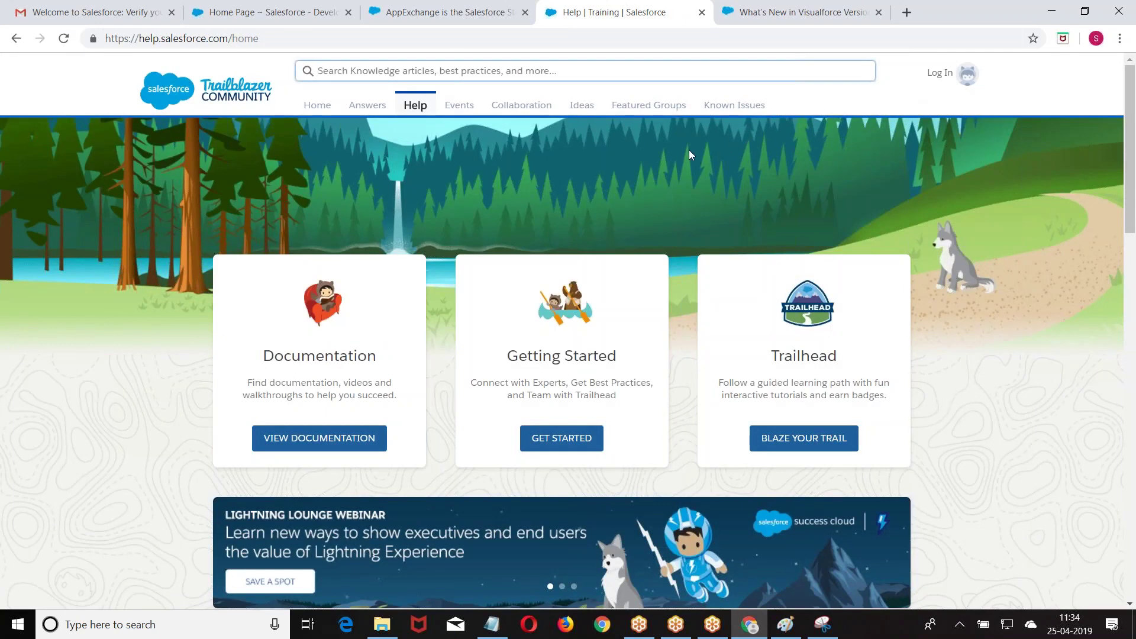
Step: Open Trailhead in a new tab via Blaze Your Trail on the Help page's Trailhead card
scroll(689, 155, down, 1)
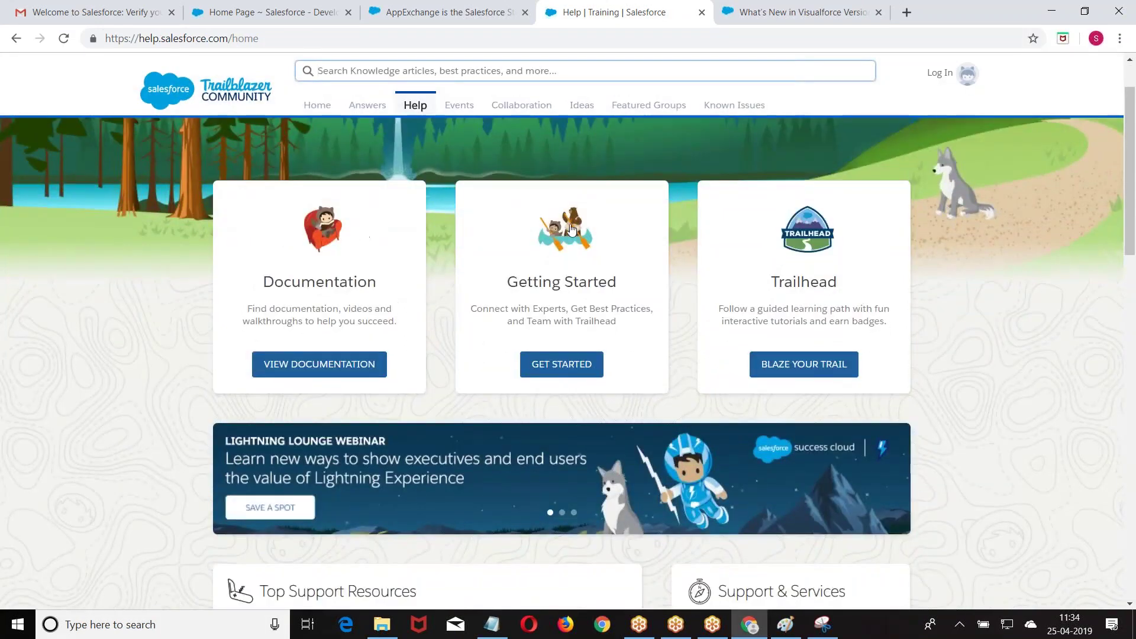
scroll(615, 295, up, 1)
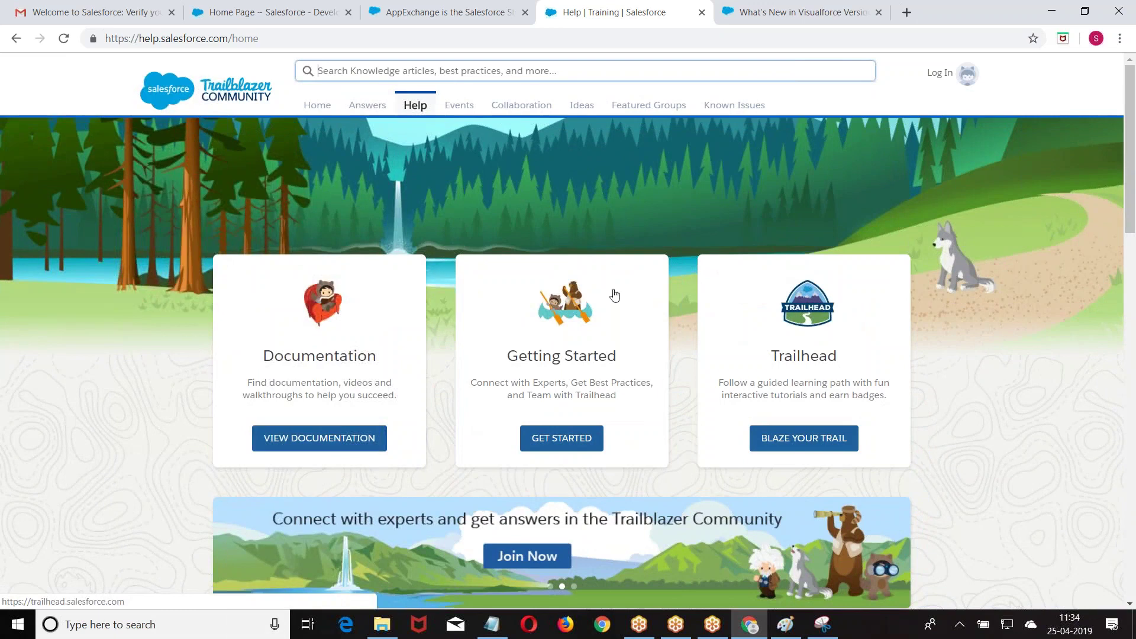
scroll(624, 232, down, 2)
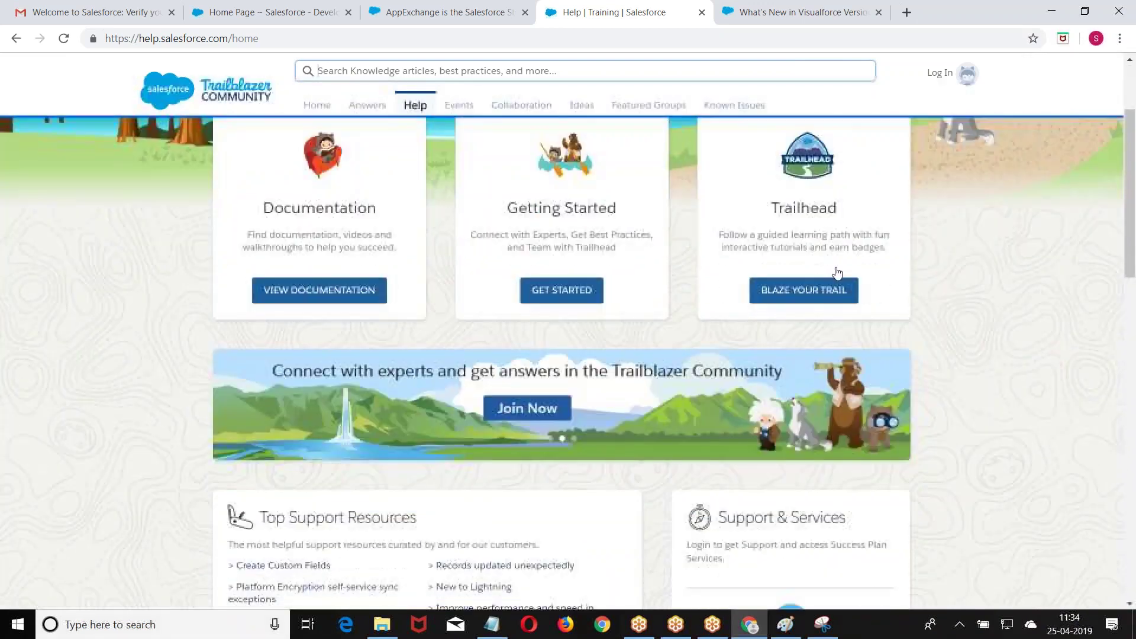
click(784, 289)
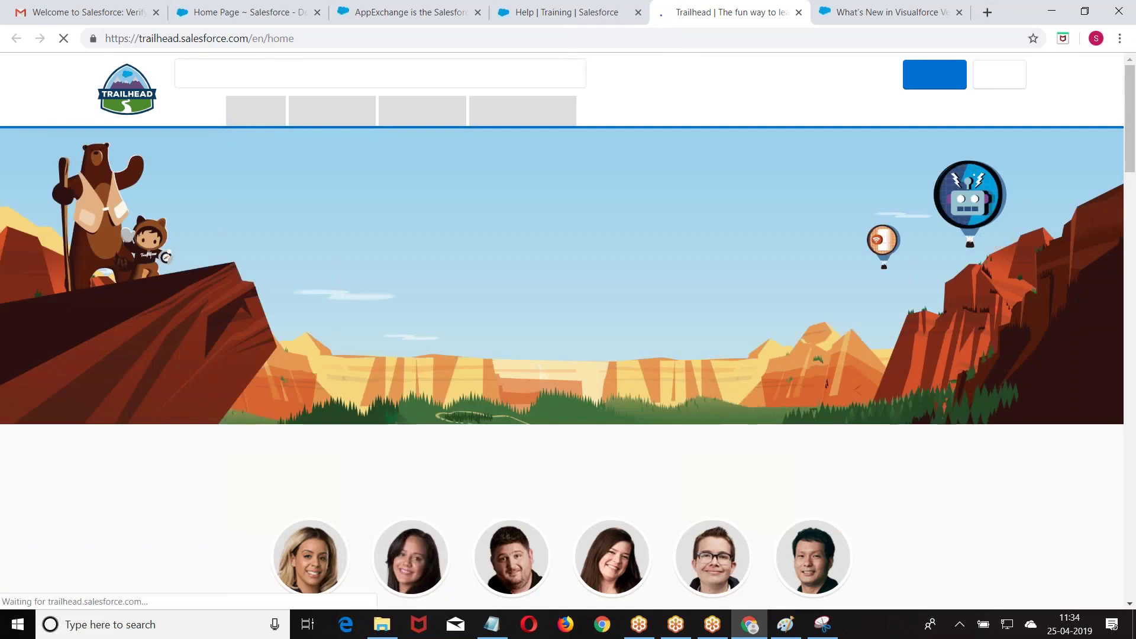
Step: Scroll the Trailhead home page through Skill Up and Blaze Your Trail, then back to the top
scroll(320, 274, down, 3)
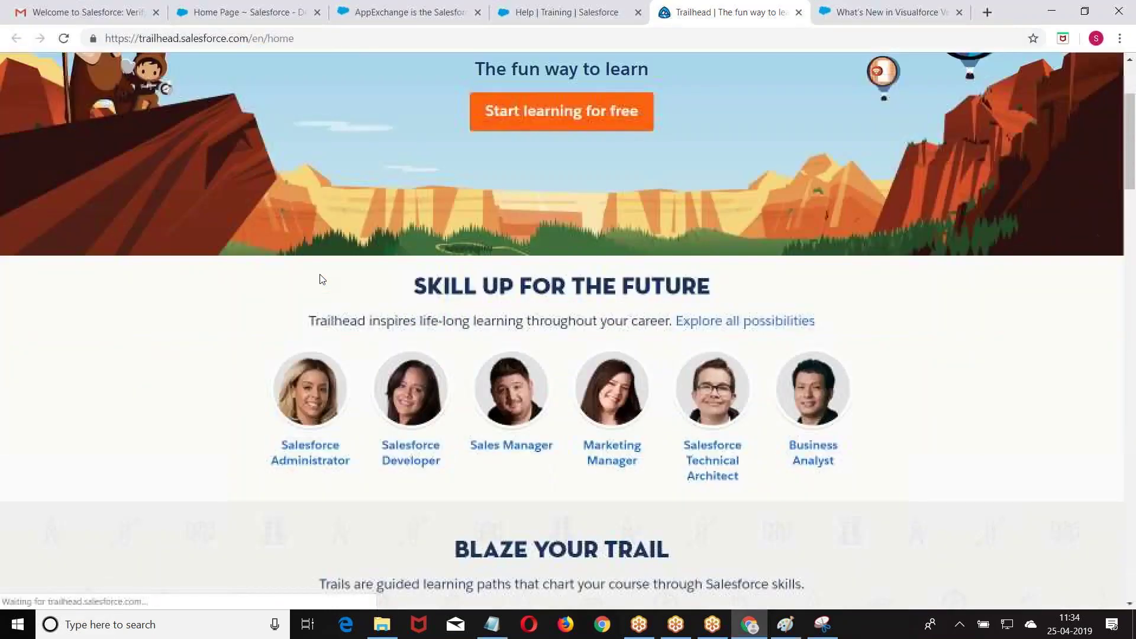
scroll(319, 275, down, 5)
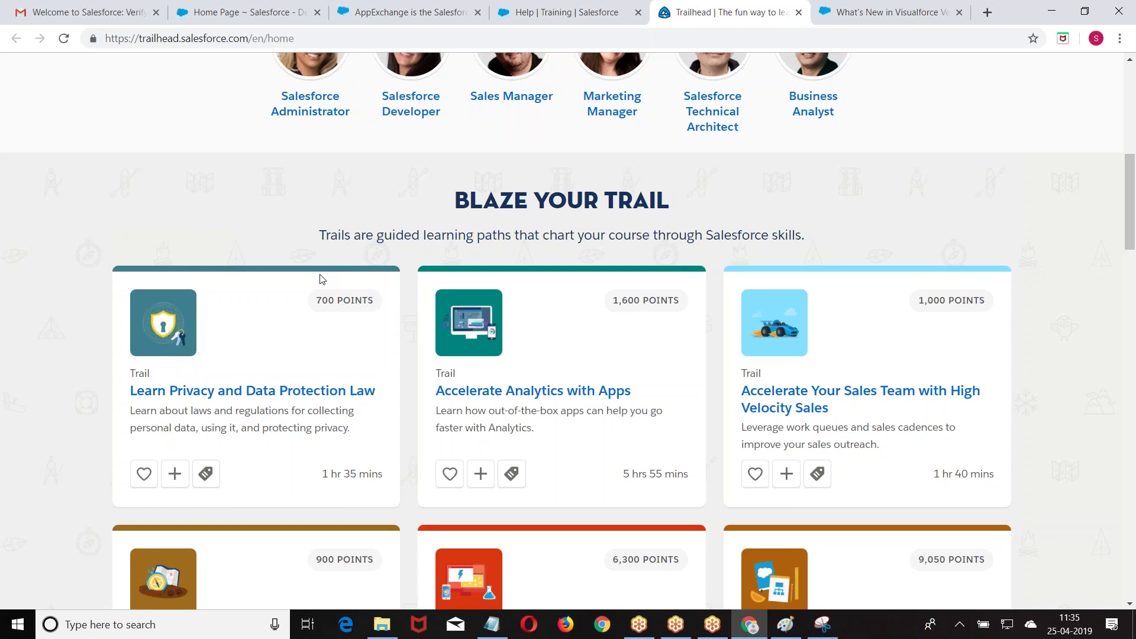
scroll(320, 276, up, 8)
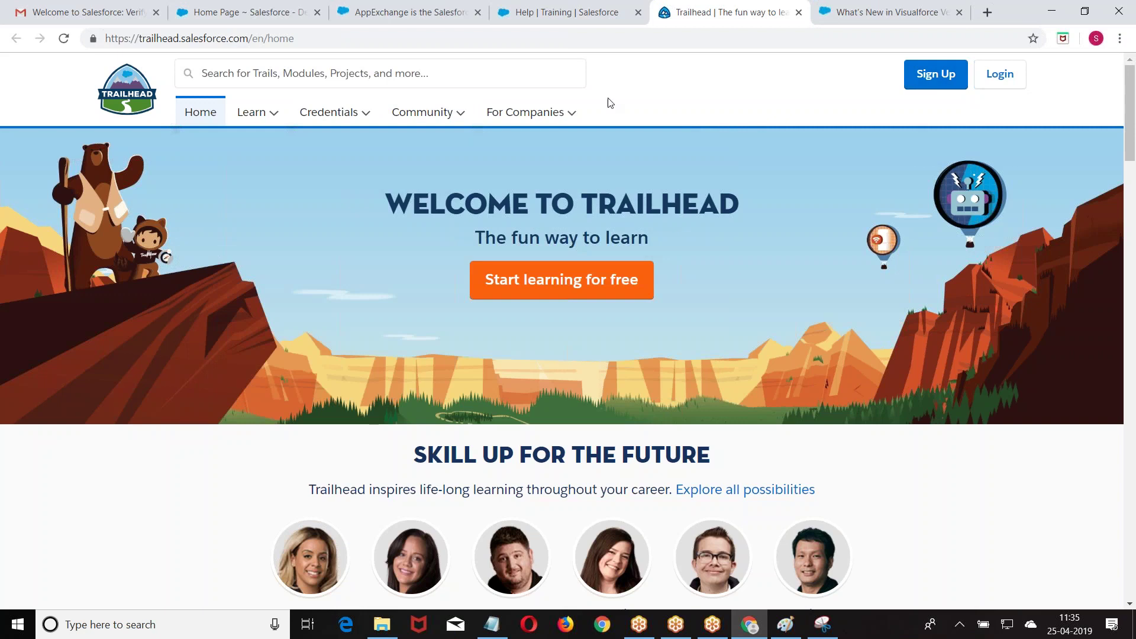
Step: Note the Trailhead address in the browser, then bring Notepad up maximized
drag(140, 38, 301, 39)
click(472, 58)
click(491, 624)
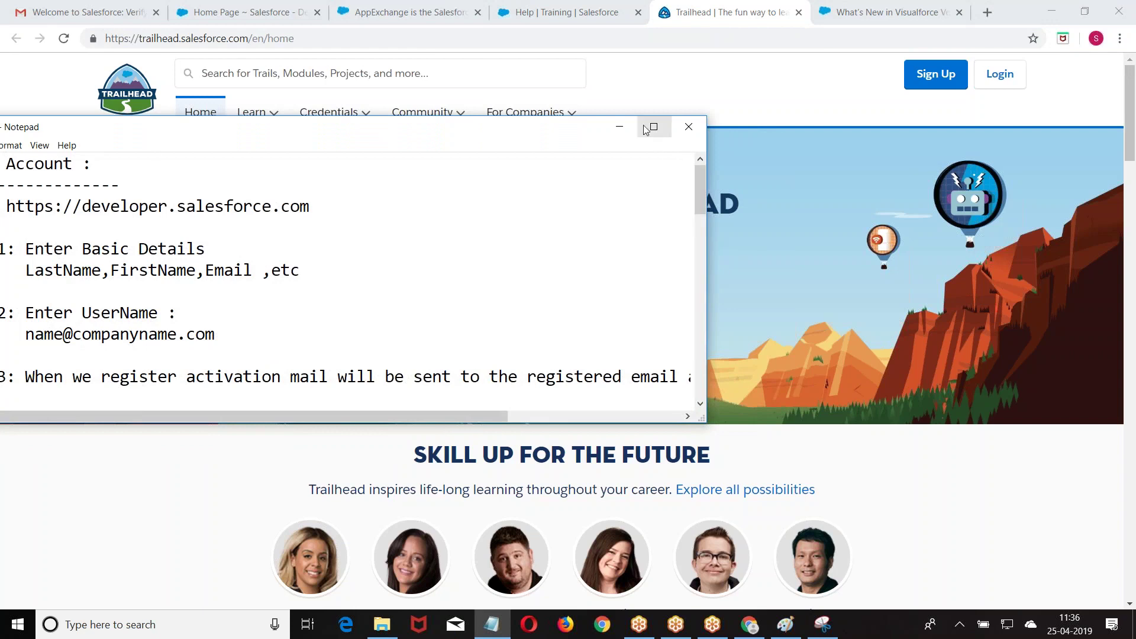
click(651, 127)
key(ctrl+End)
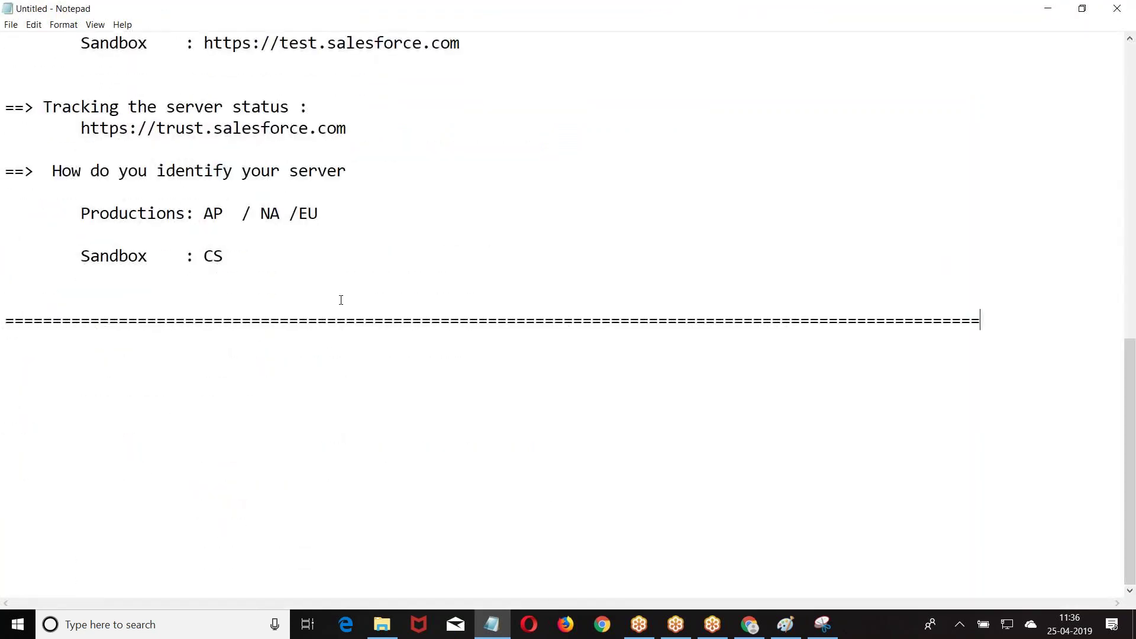
key(Return)
key(Return)
text(===>)
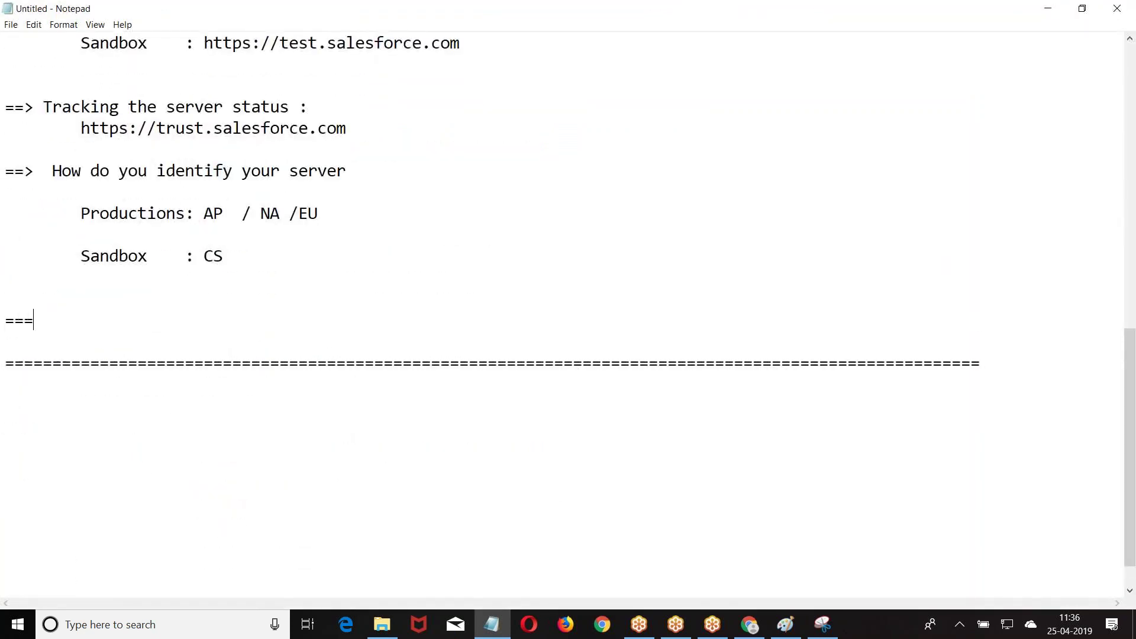
key(BackSpace)
key(BackSpace)
key(BackSpace)
text(> Trail head)
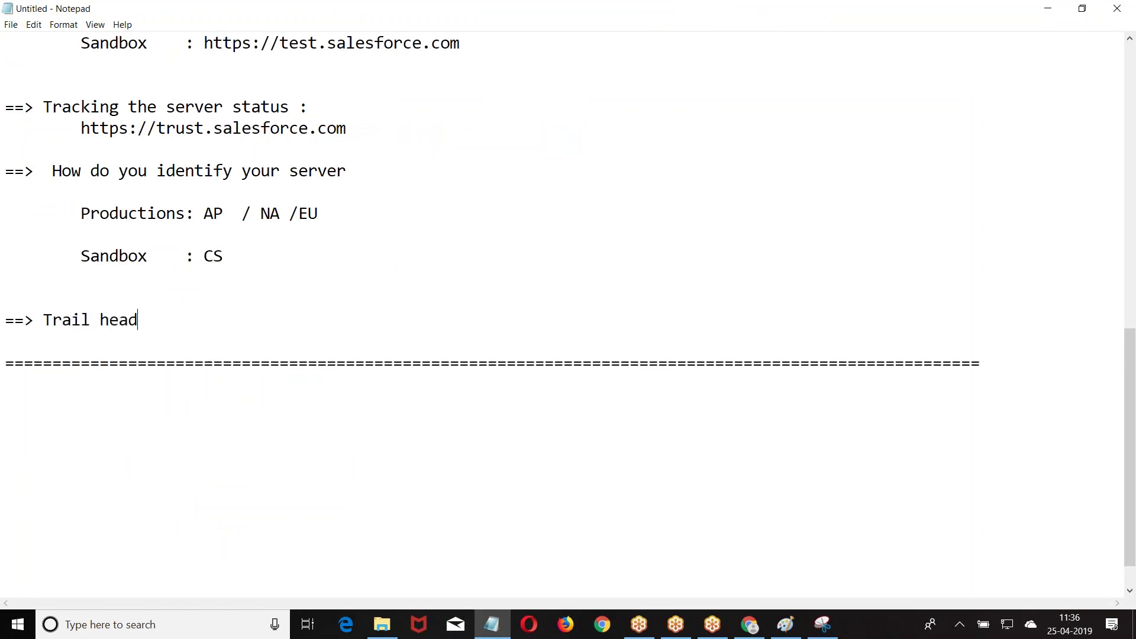
text(:)
key(Return)
text(h)
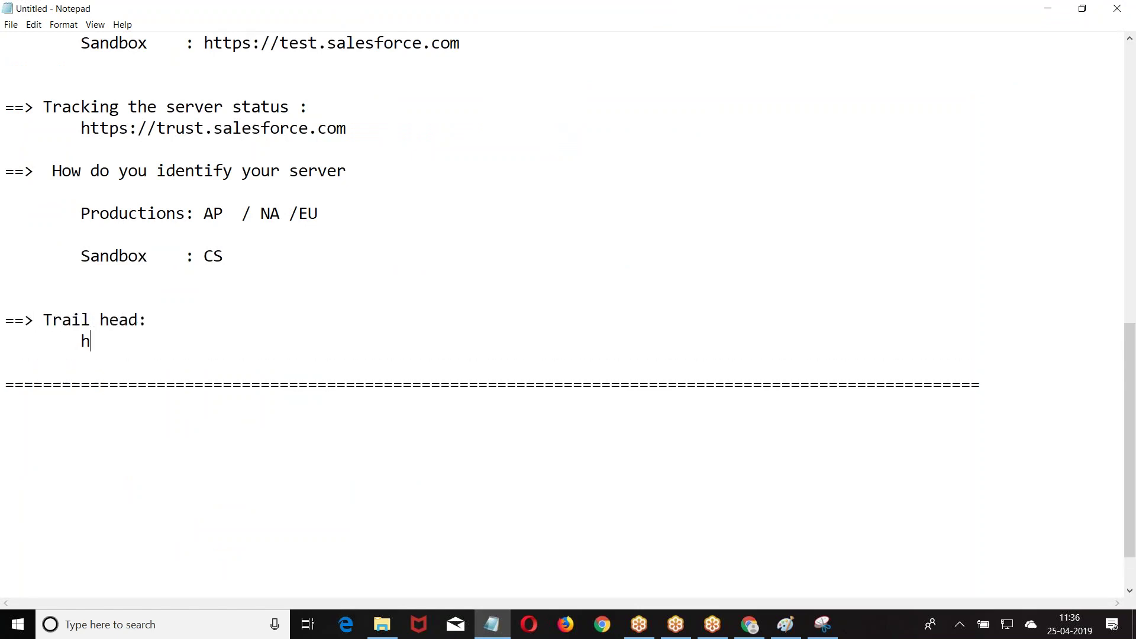
text(ttps://trailhead.saelsforc)
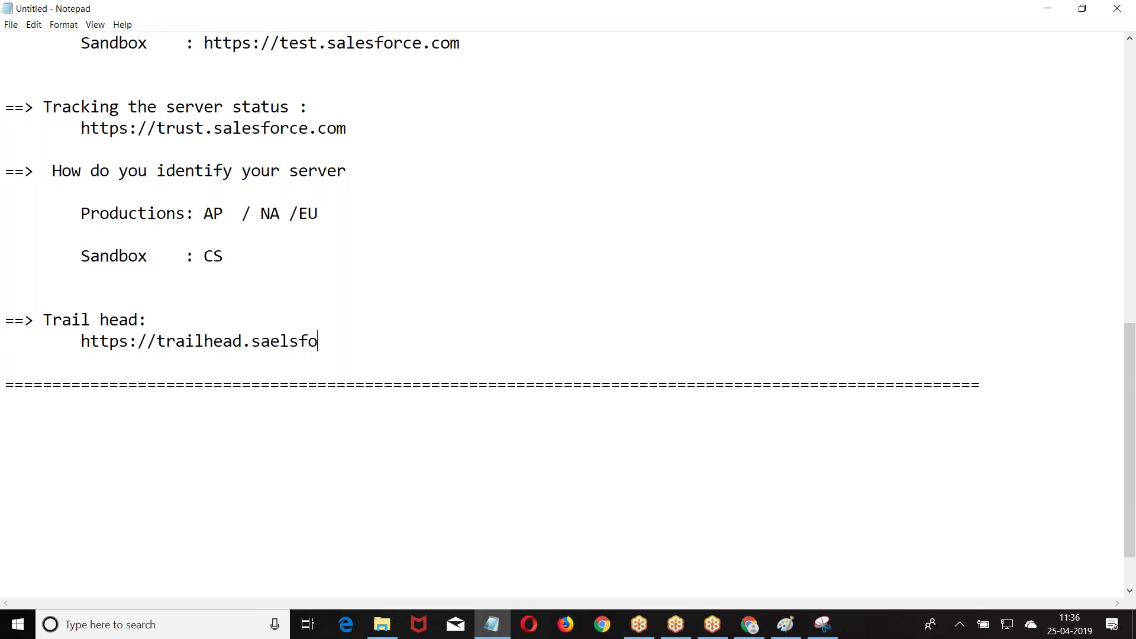
key(BackSpace)
key(BackSpace)
key(BackSpace)
key(BackSpace)
key(BackSpace)
key(BackSpace)
key(BackSpace)
text(lefo)
key(BackSpace)
key(BackSpace)
text(sforce.com)
Step: Review the new Trailhead address entry in the notes
drag(69, 341, 461, 340)
click(589, 334)
scroll(589, 334, up, 1)
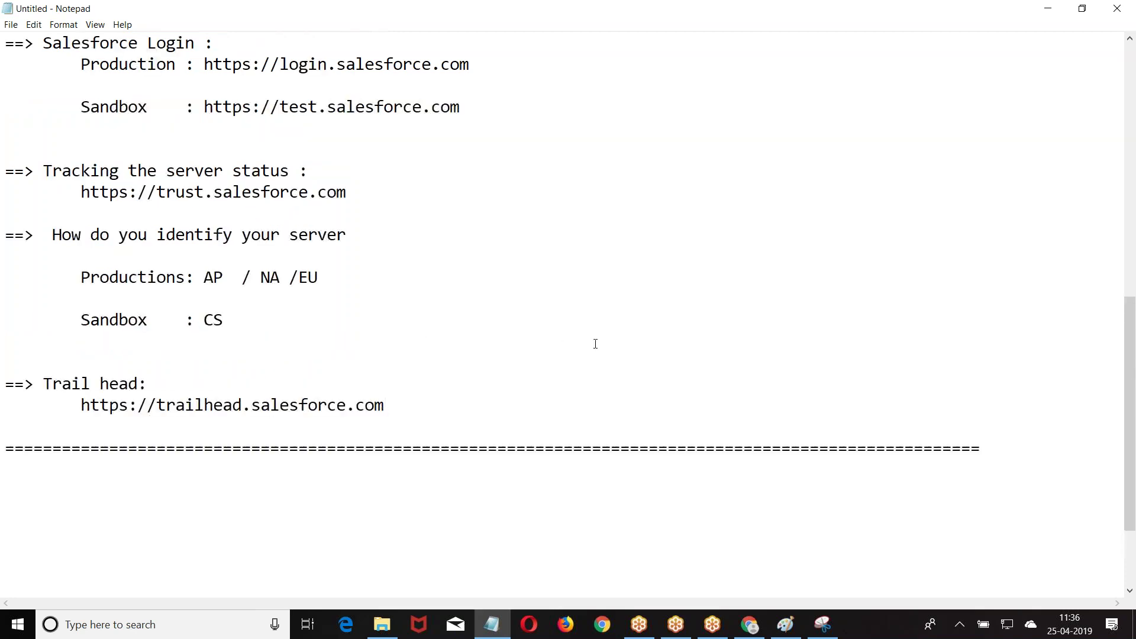
mouse_move(747, 621)
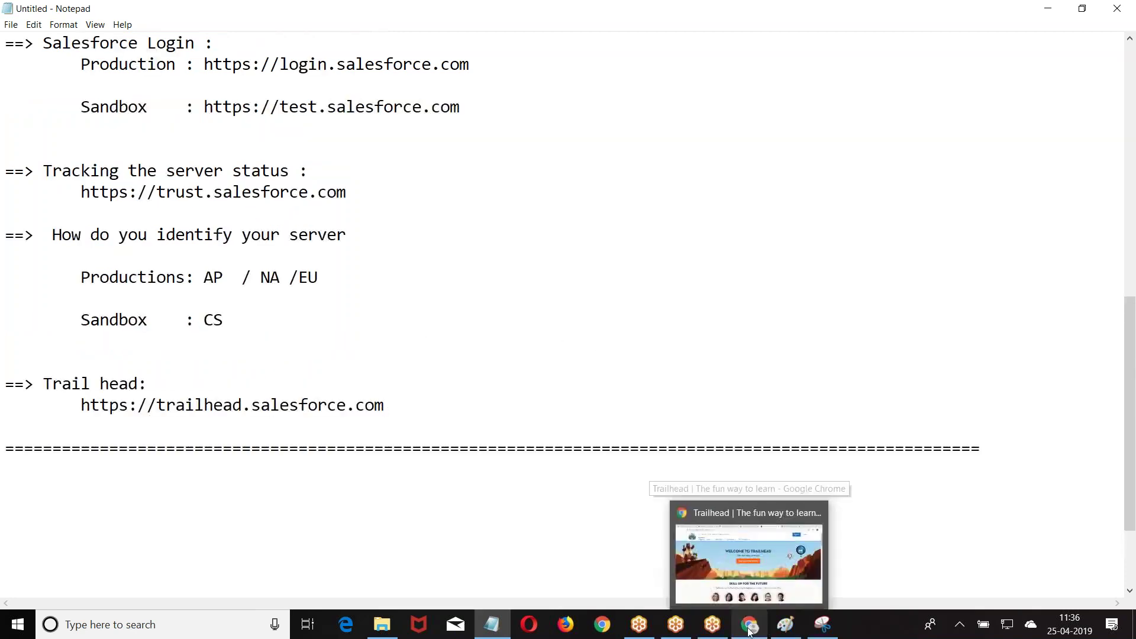
Step: Close the Trailhead, What's New, Help and AppExchange tabs, then check the user and app menus
click(715, 555)
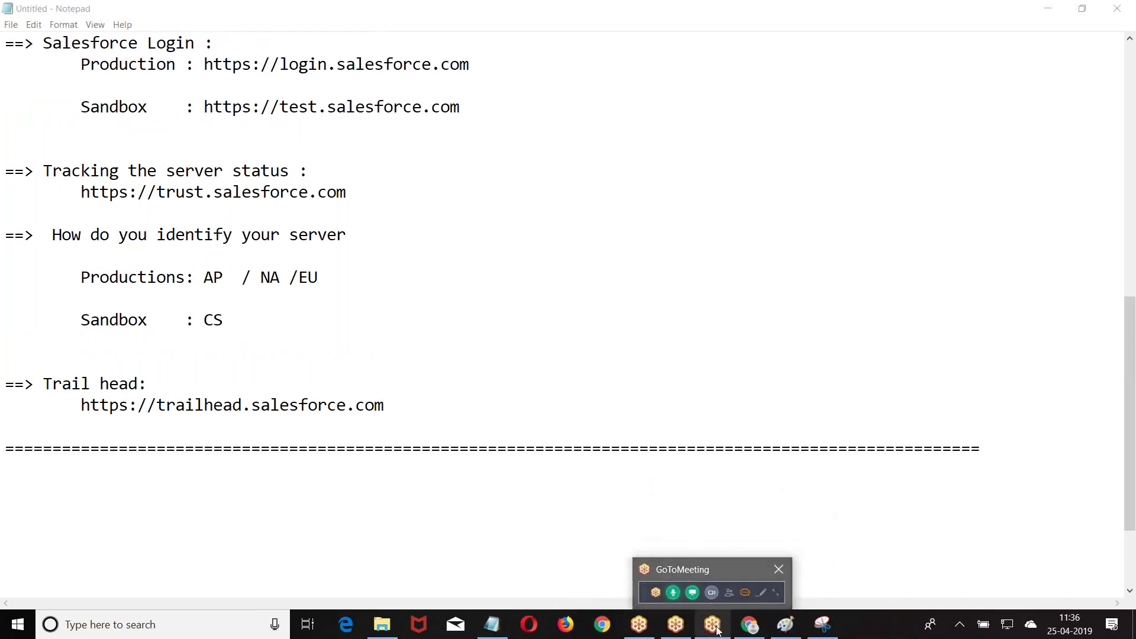
click(748, 627)
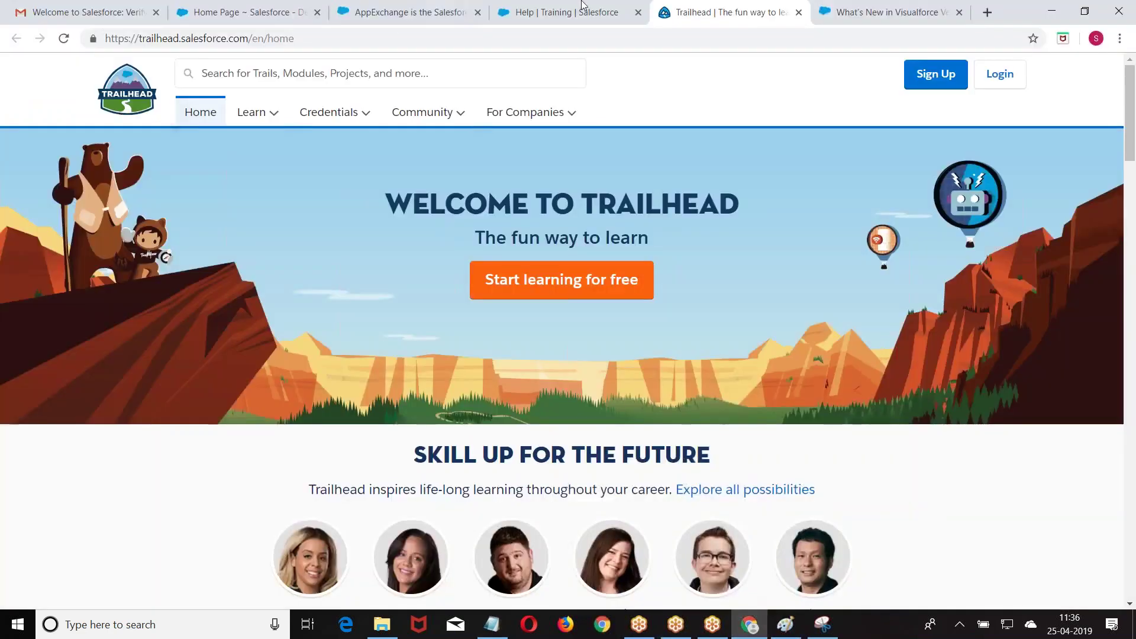
click(798, 13)
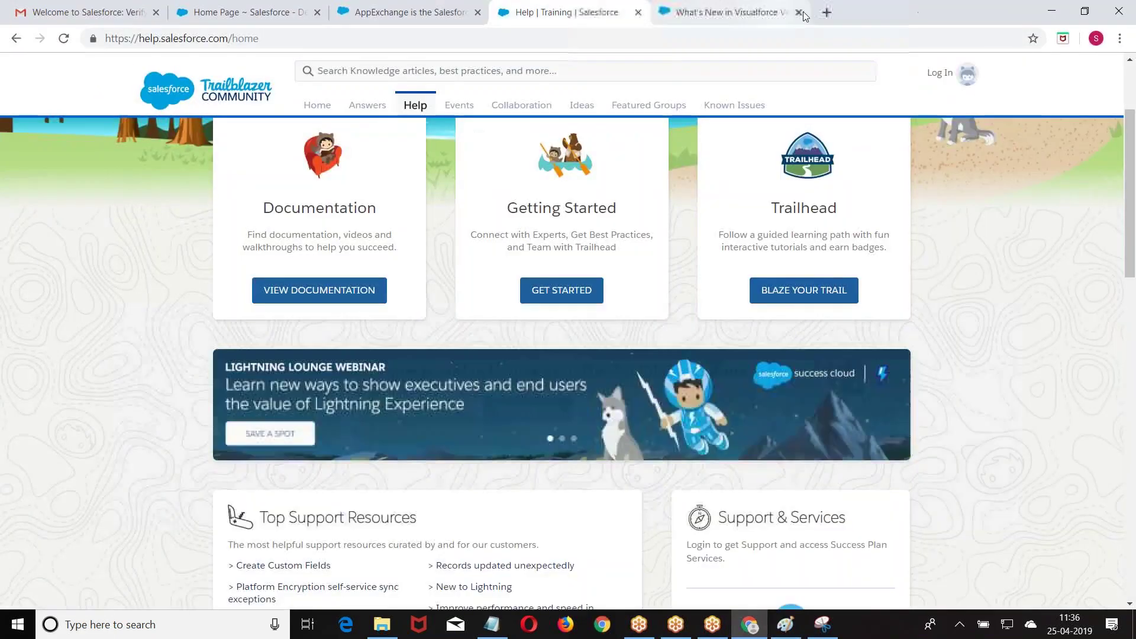
click(797, 13)
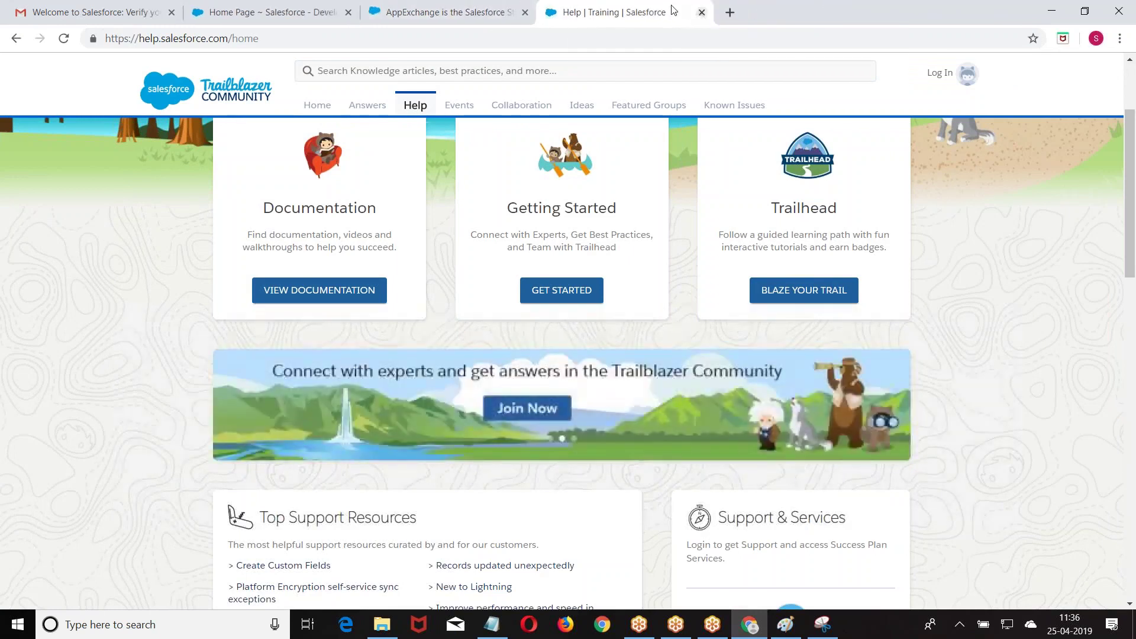
click(638, 12)
click(525, 12)
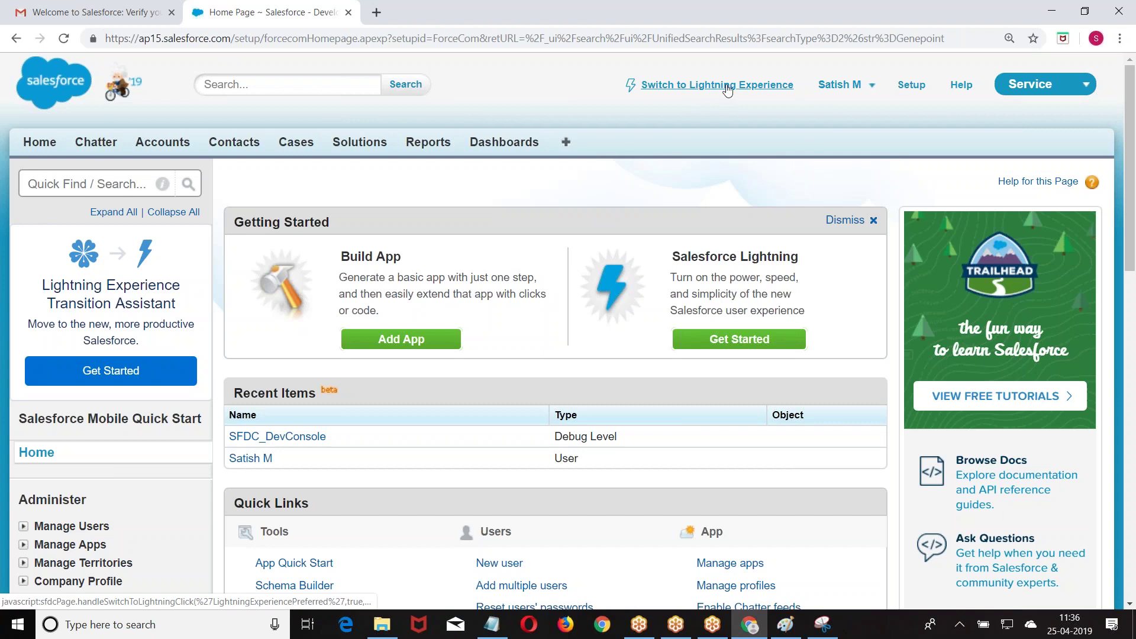
click(850, 89)
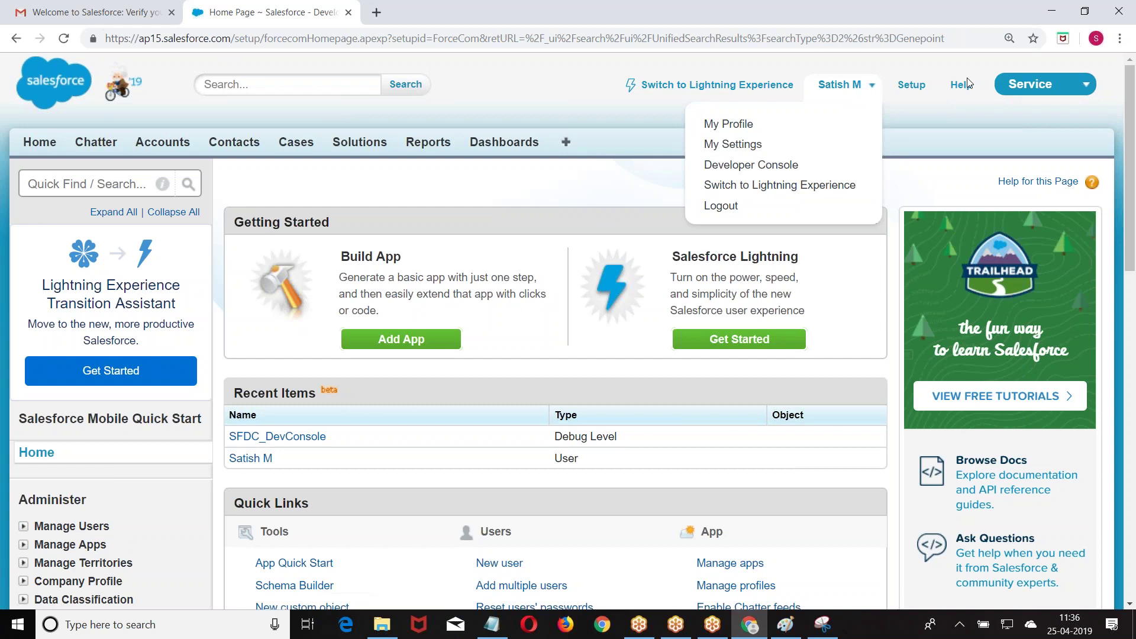
click(1017, 86)
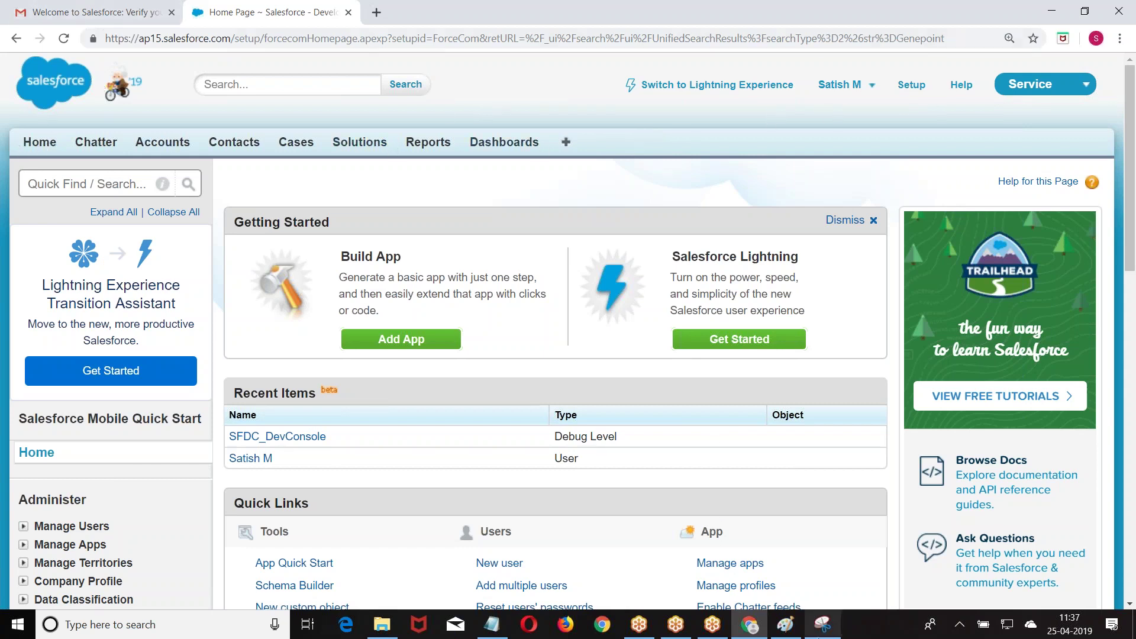
Step: Box the whole tab bar in red and label it 'Tab Bar'
click(785, 624)
click(470, 324)
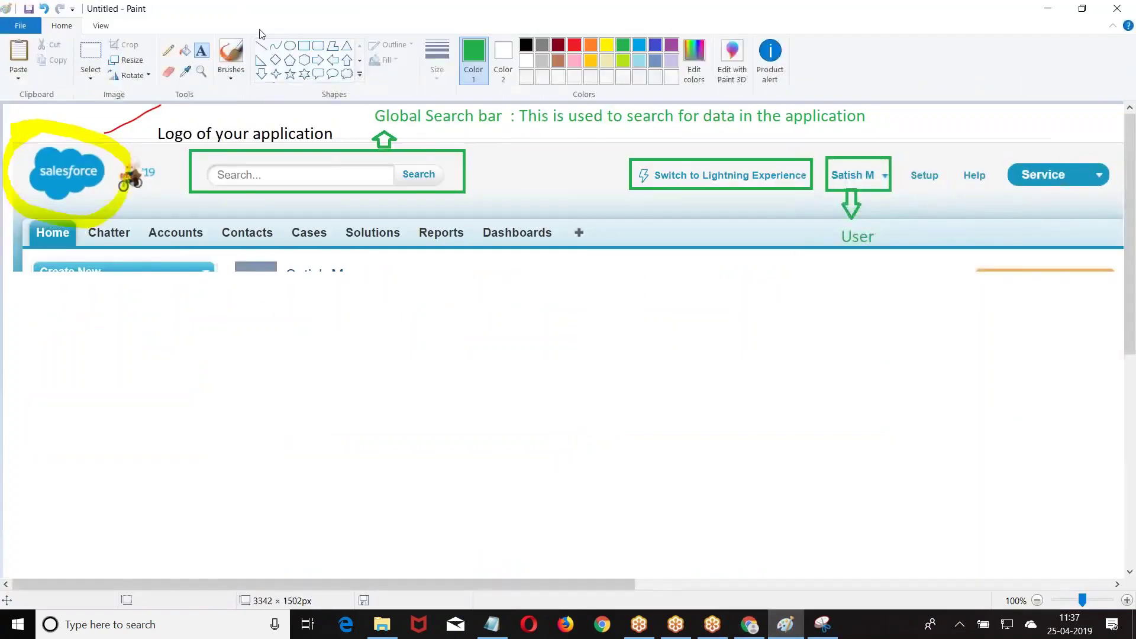
mouse_move(20, 217)
mouse_down()
mouse_move(480, 240)
mouse_move(1120, 248)
mouse_up()
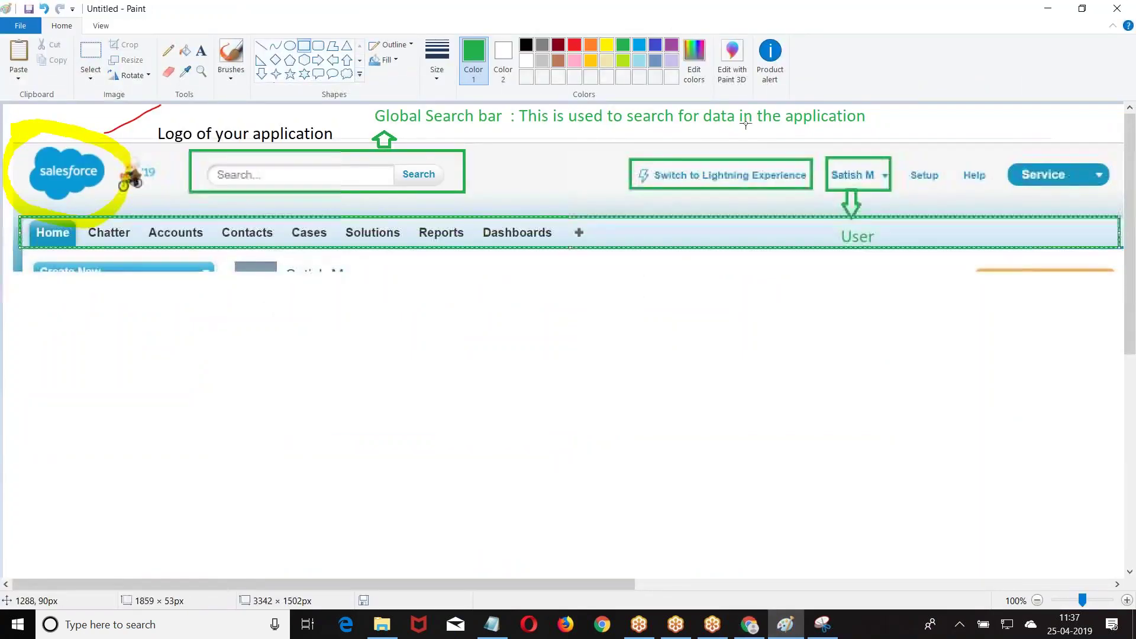
click(574, 46)
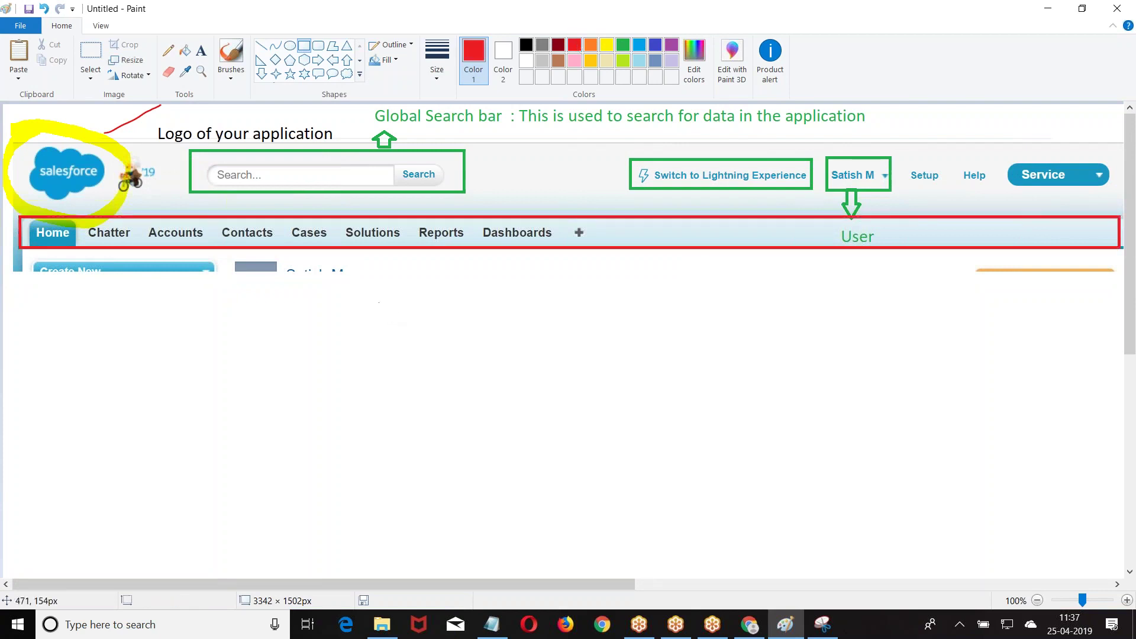
click(201, 51)
click(470, 251)
text(Tab Bar)
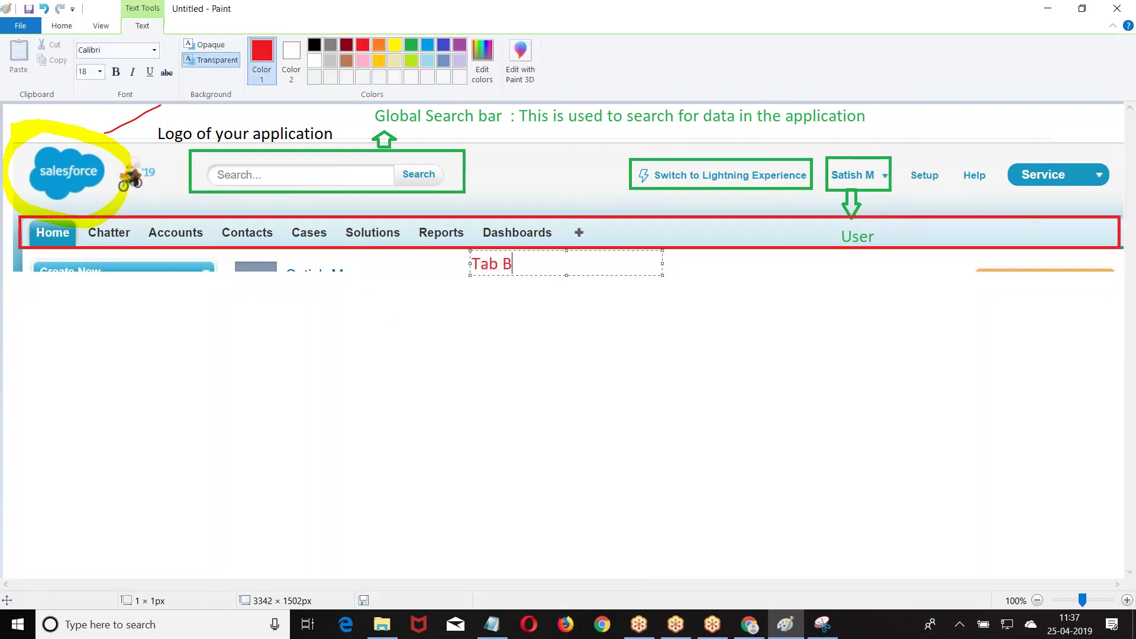
click(409, 285)
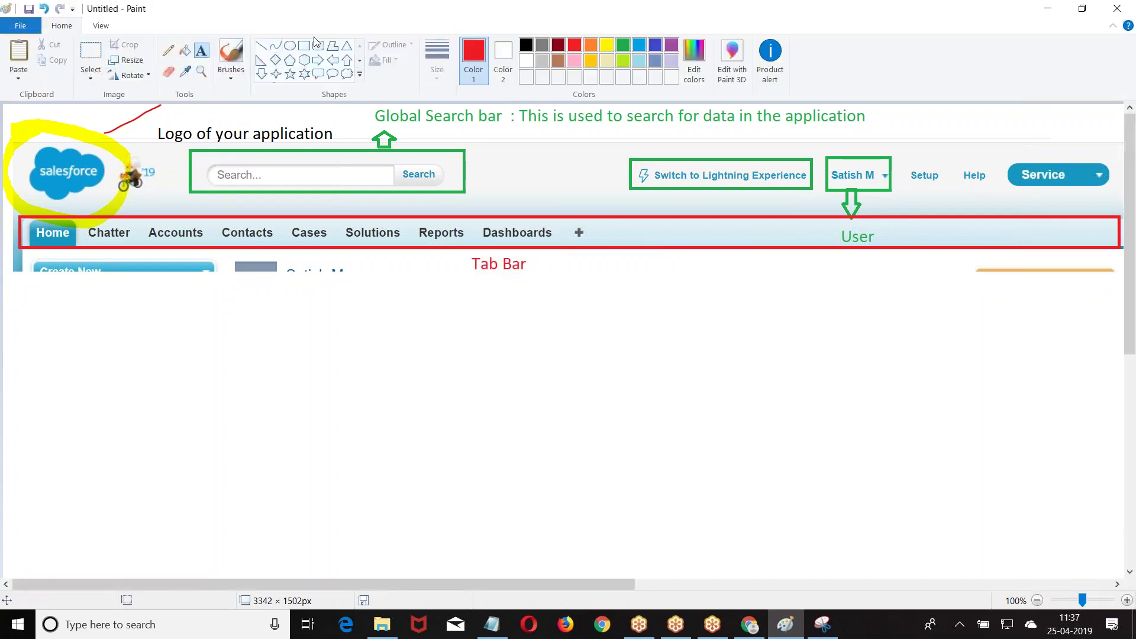
Step: Box the Accounts and Cases tabs in red, with a down arrow labelled 'Tabs' under Accounts
drag(141, 218, 207, 242)
drag(285, 220, 338, 247)
click(261, 74)
drag(173, 247, 194, 292)
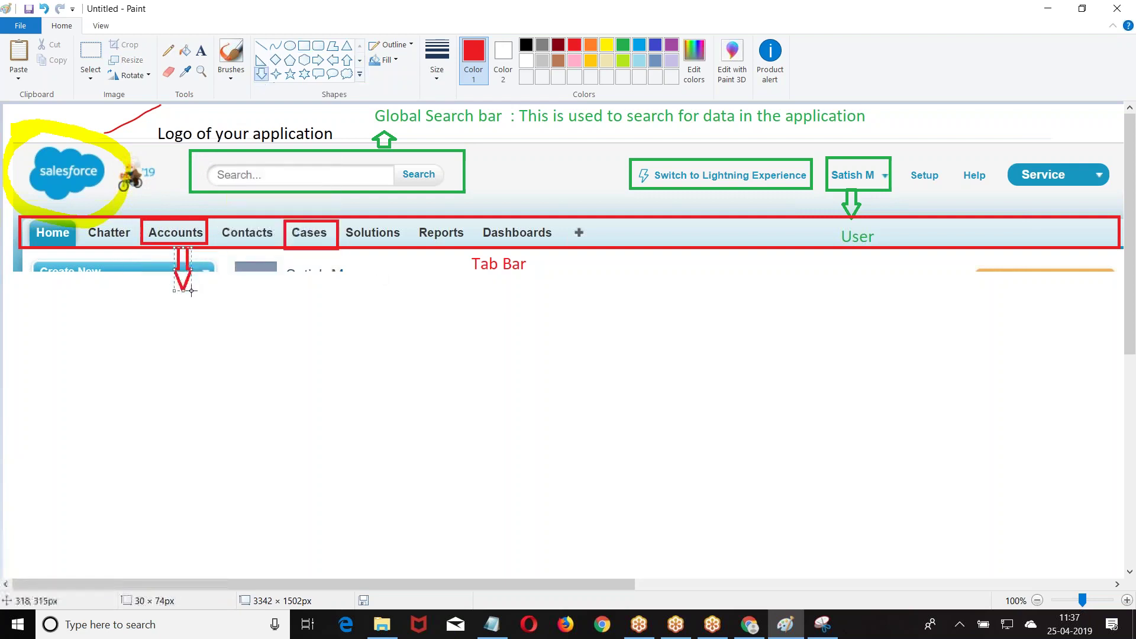
click(198, 58)
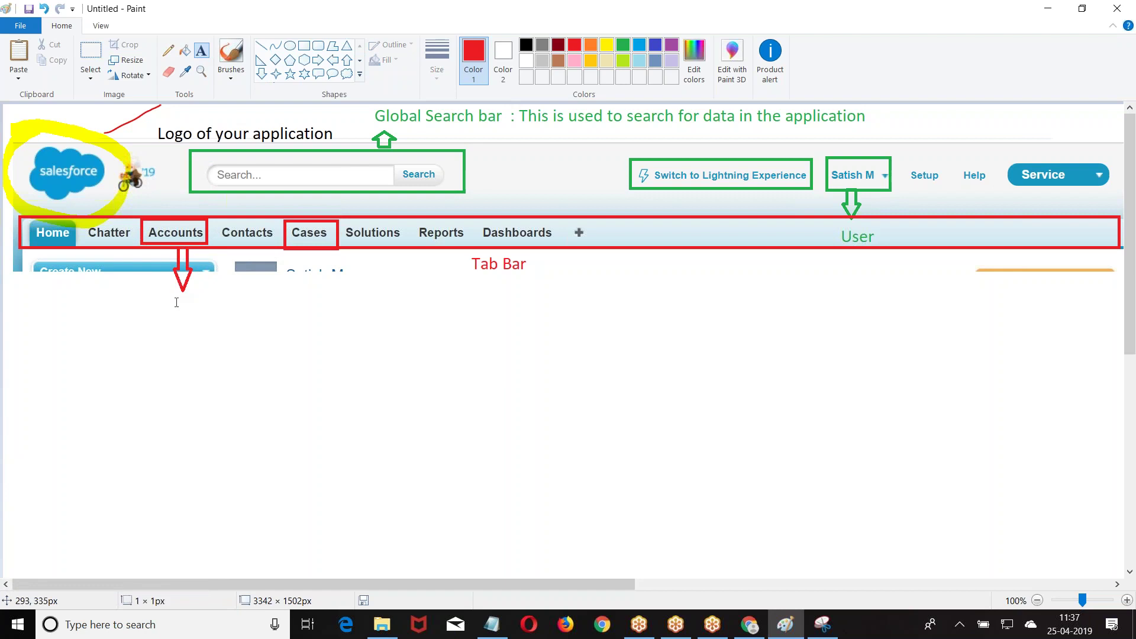
click(176, 291)
text(Tabs)
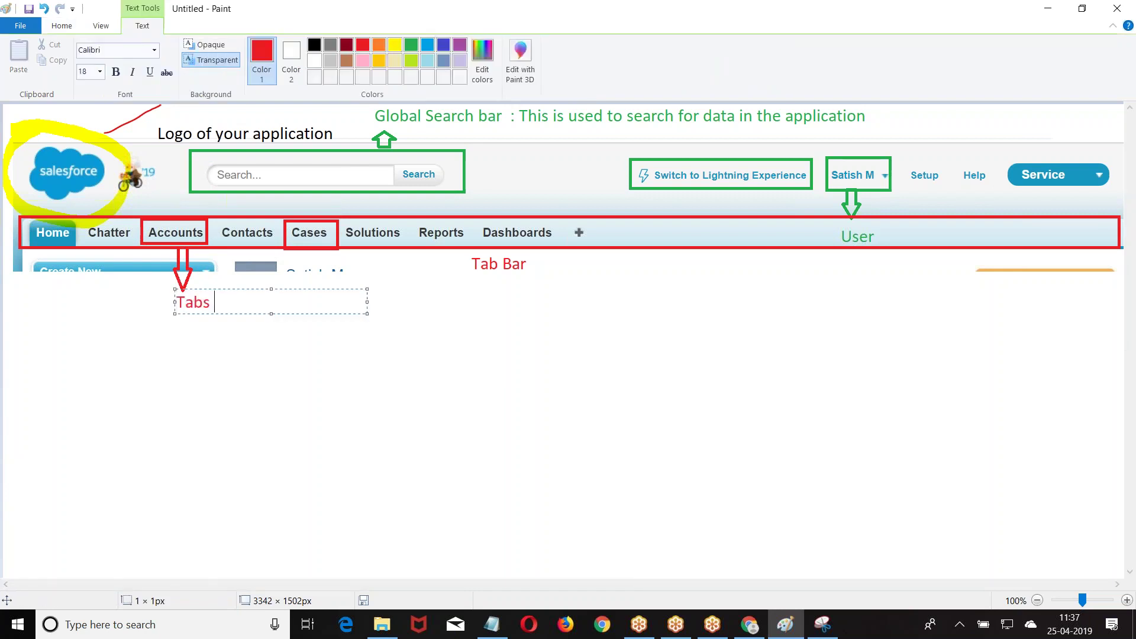
click(276, 337)
Step: Add a down arrow labelled 'Tabs' under the Cases tab
click(261, 73)
drag(302, 251, 328, 288)
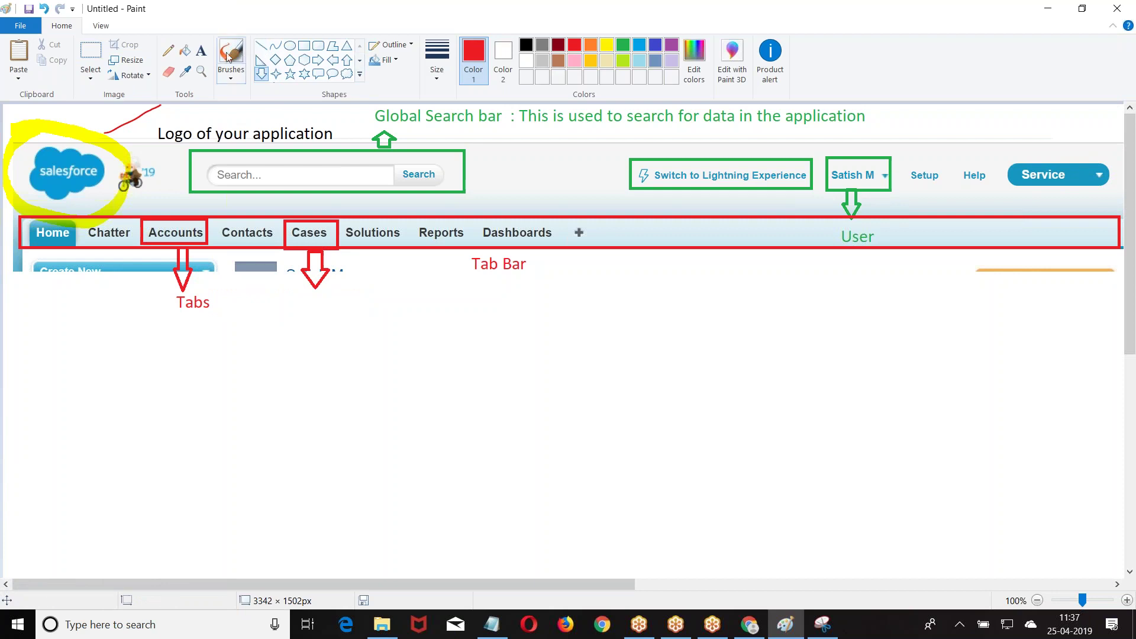
click(201, 51)
click(310, 289)
text(Tabs)
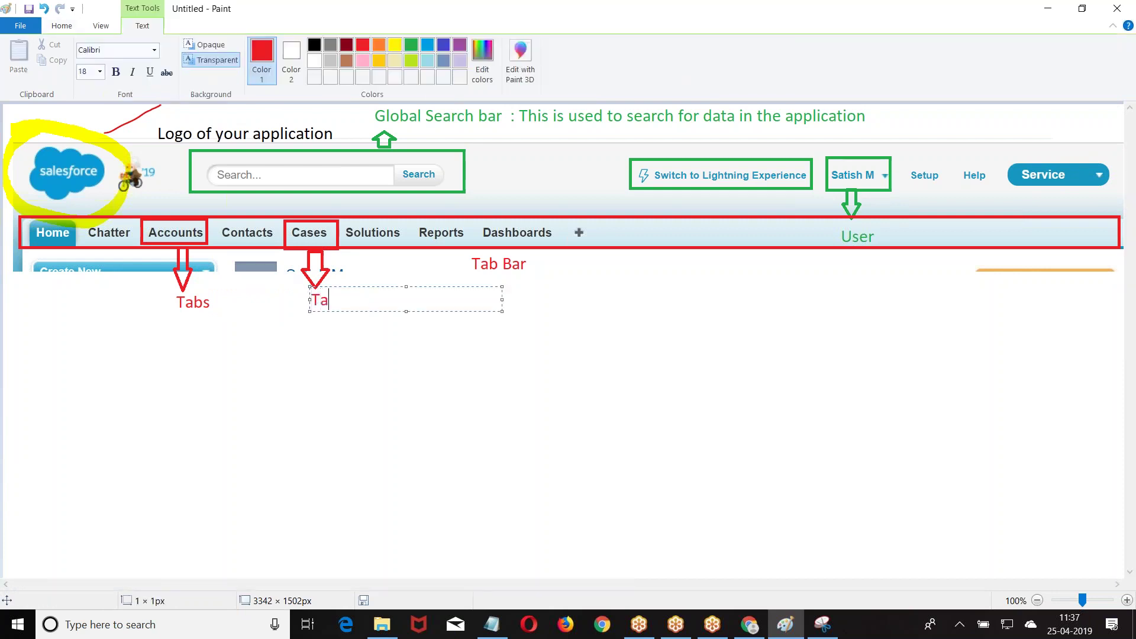
click(541, 295)
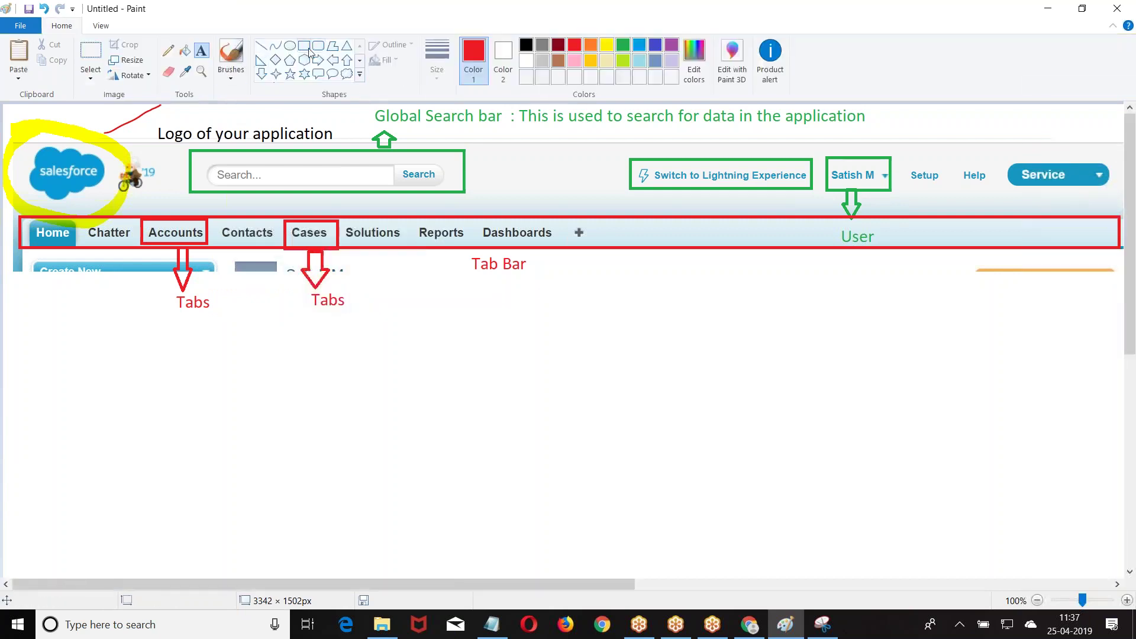
Step: Box the Reports tab with a down arrow labelled 'Tabs', then start a label beside 'Tab Bar'
mouse_move(412, 216)
mouse_down()
mouse_move(469, 245)
mouse_move(436, 277)
mouse_move(445, 289)
mouse_up()
click(438, 267)
click(260, 74)
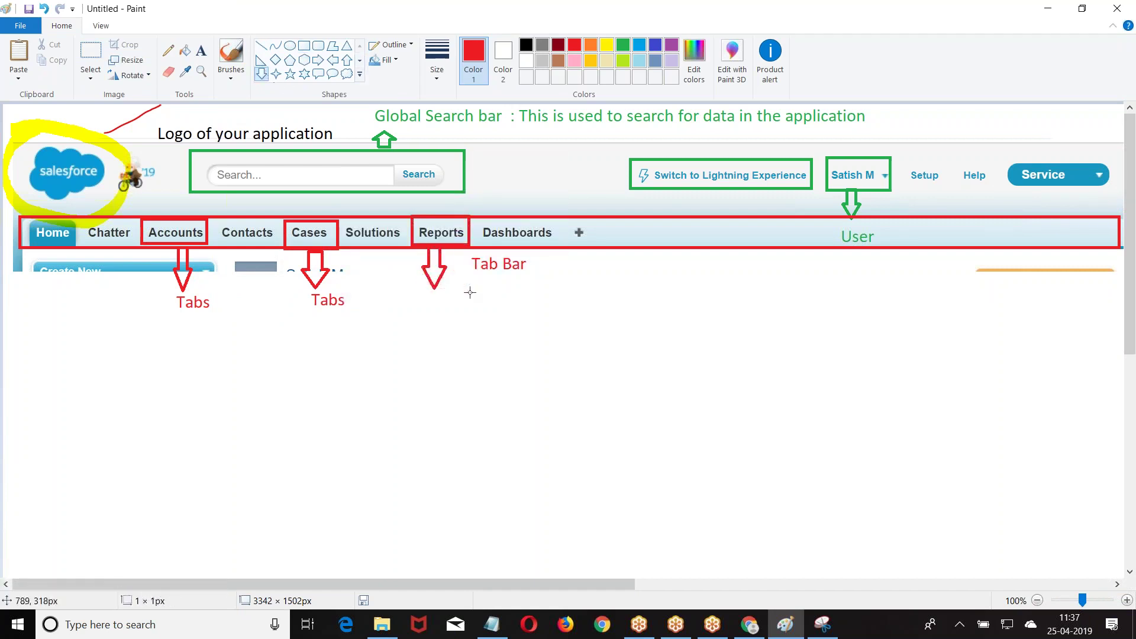
click(201, 50)
click(427, 288)
text(Tabs)
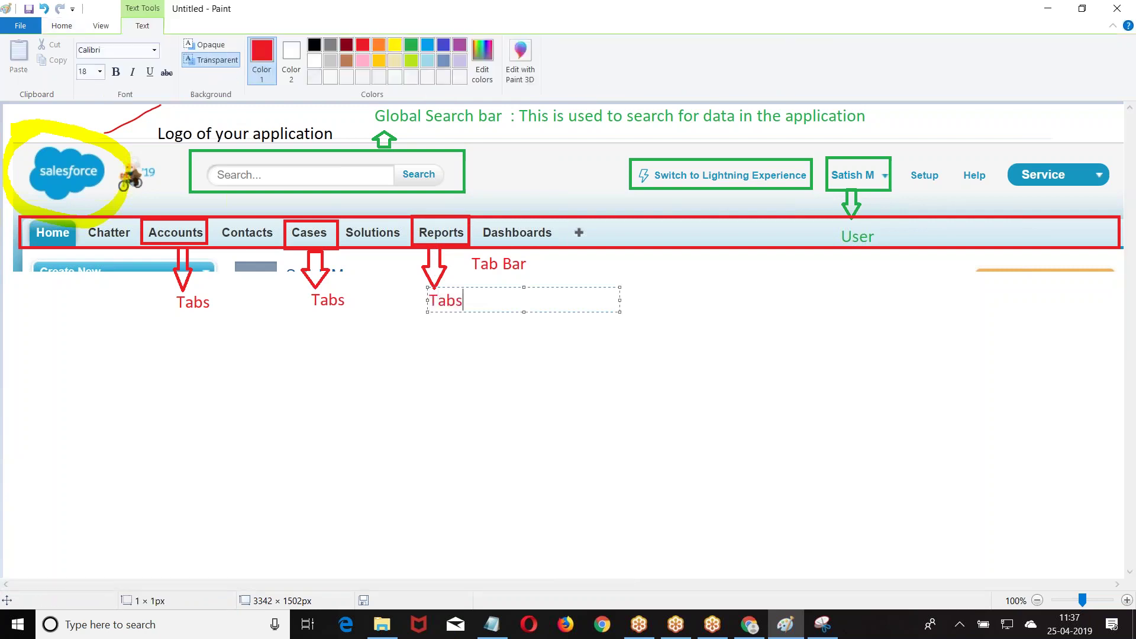
click(387, 328)
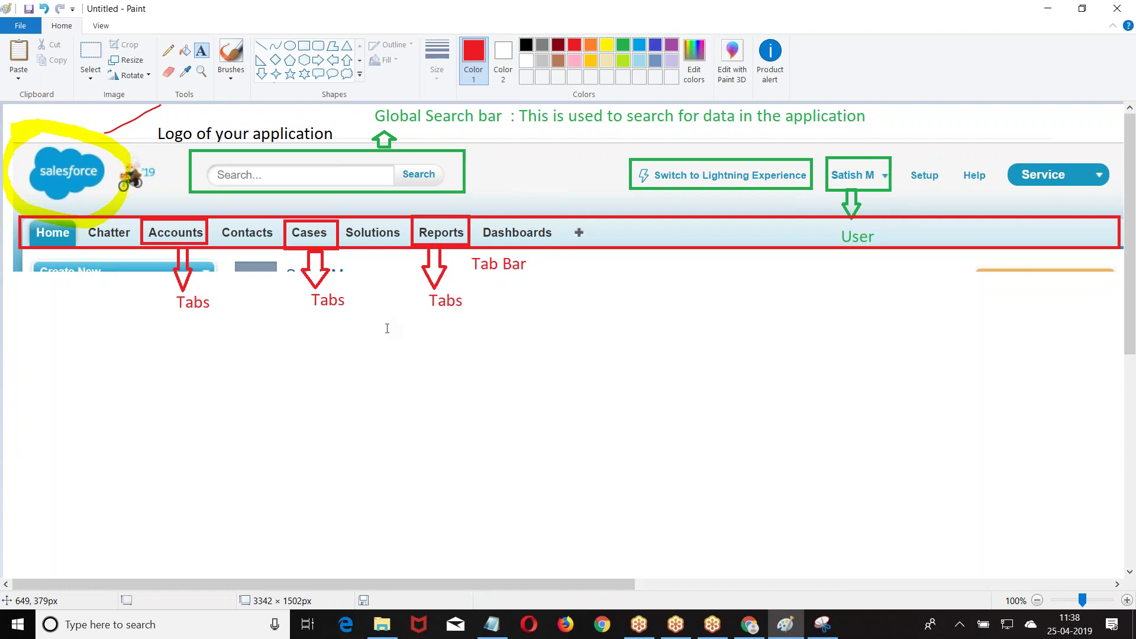
click(589, 254)
Step: Type the red 'TabPanel' label to the right of 'Tab Bar' and commit it
text(TabPanel)
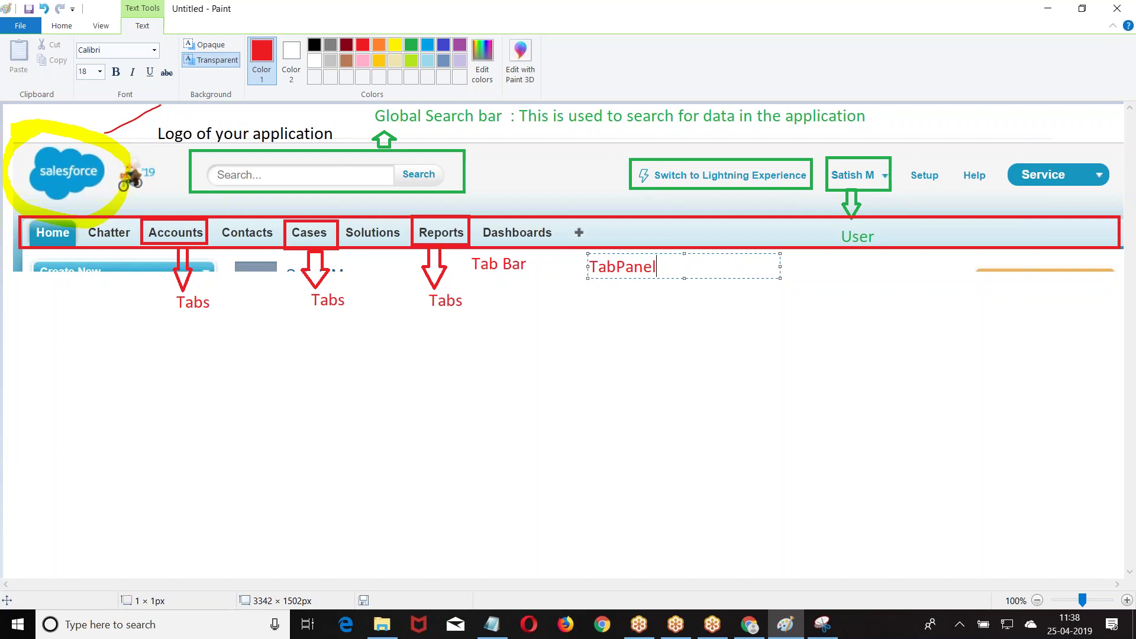
click(250, 350)
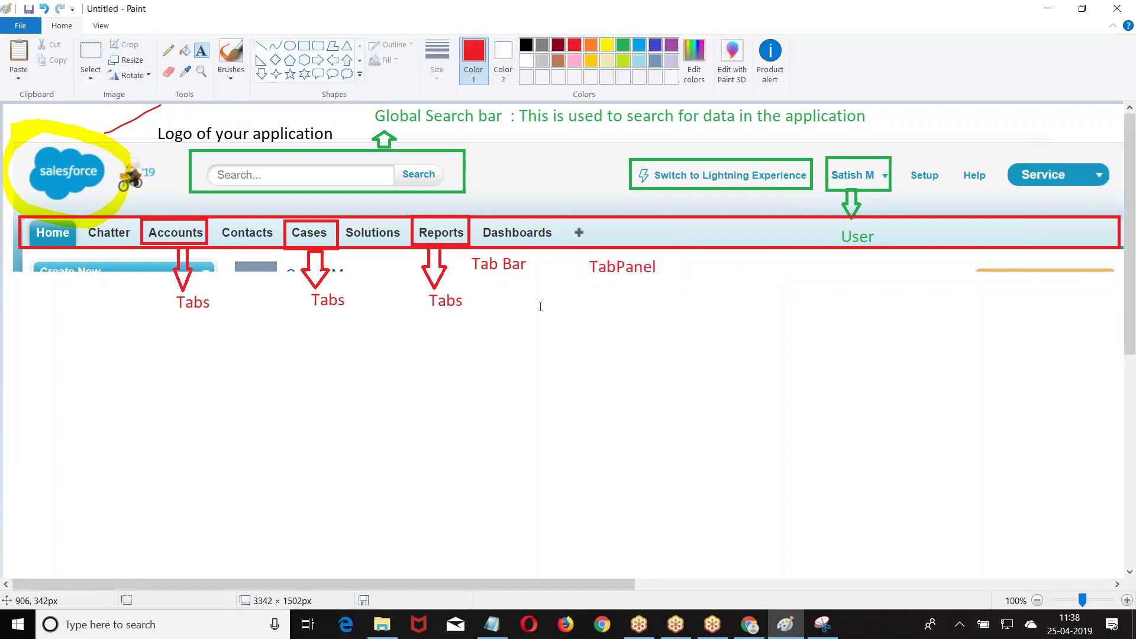
Step: Return to Chrome's Classic Setup home page, scroll through it and click into Quick Find
click(749, 624)
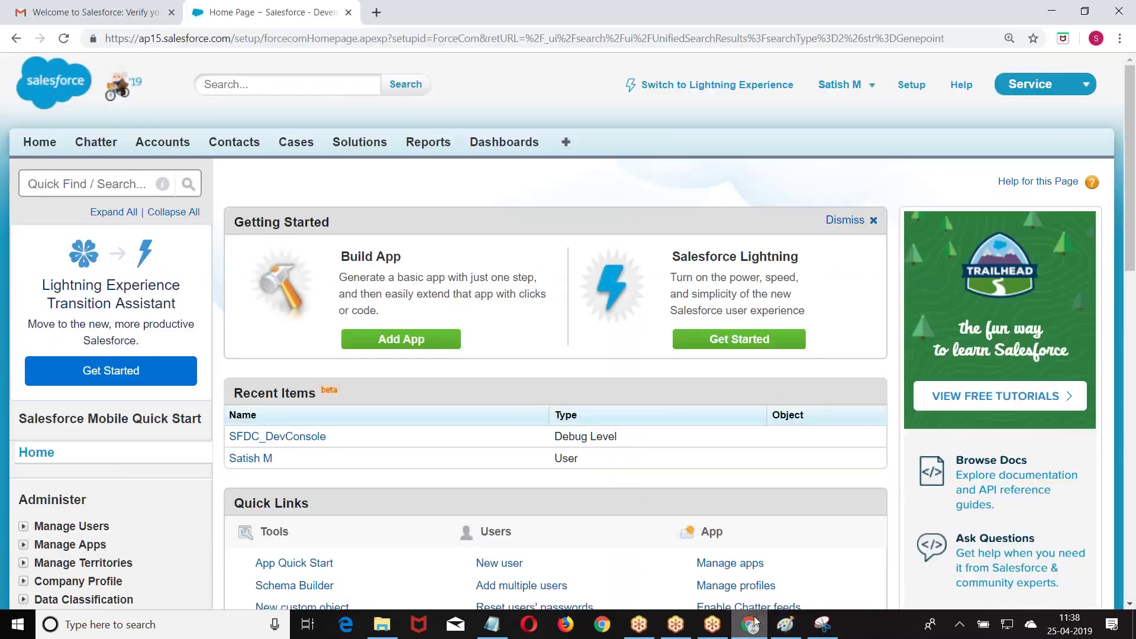
scroll(553, 324, down, 1)
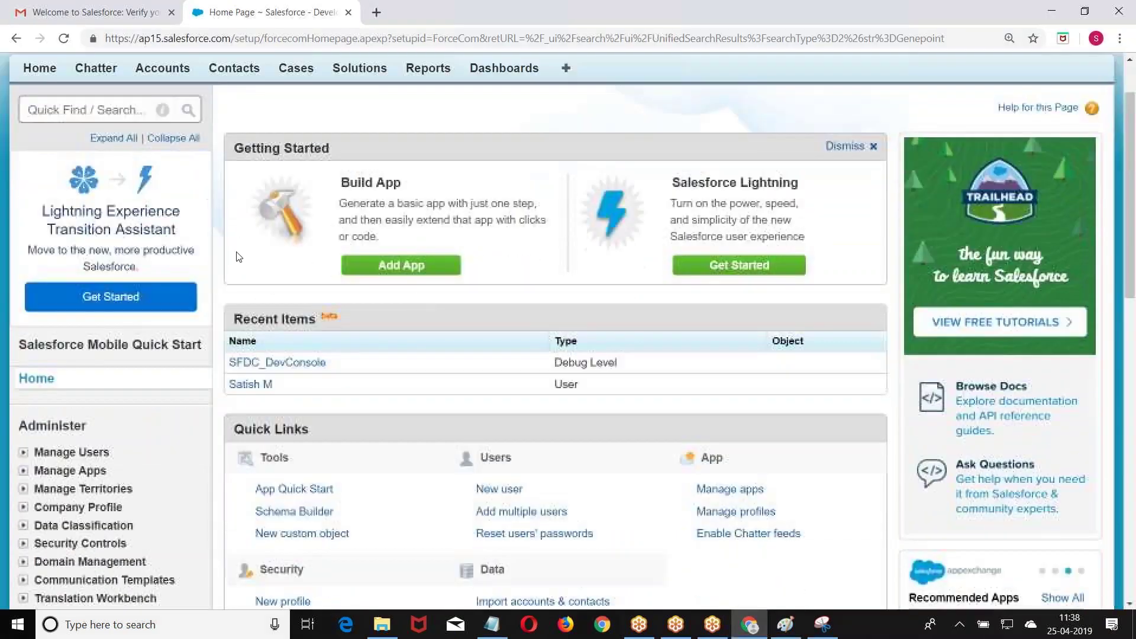
click(42, 110)
scroll(181, 159, down, 5)
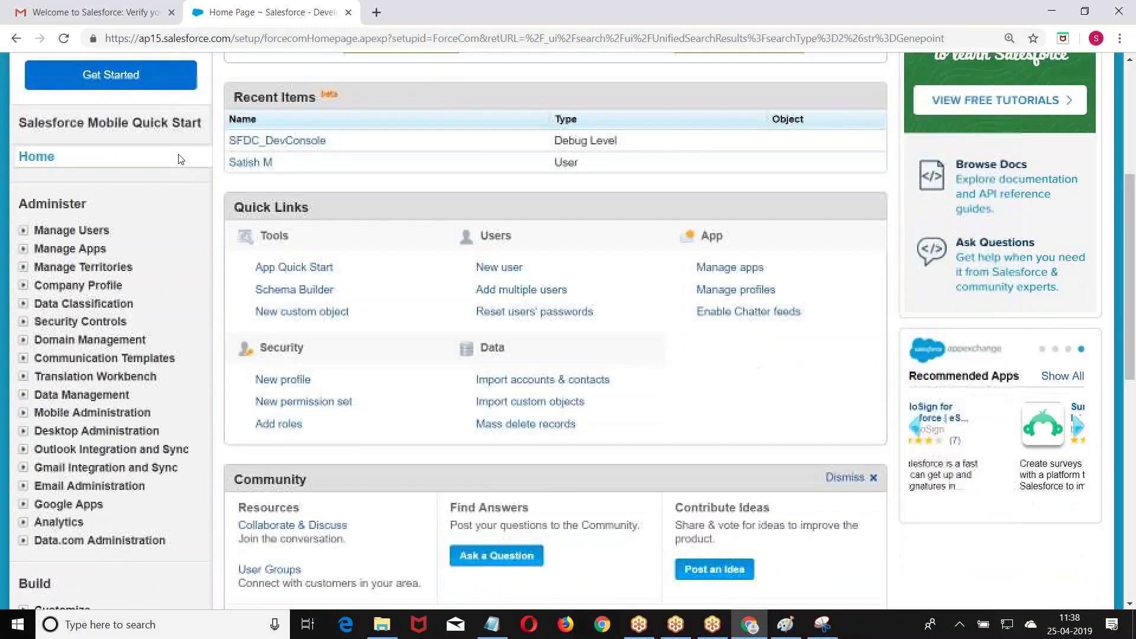
scroll(127, 480, up, 6)
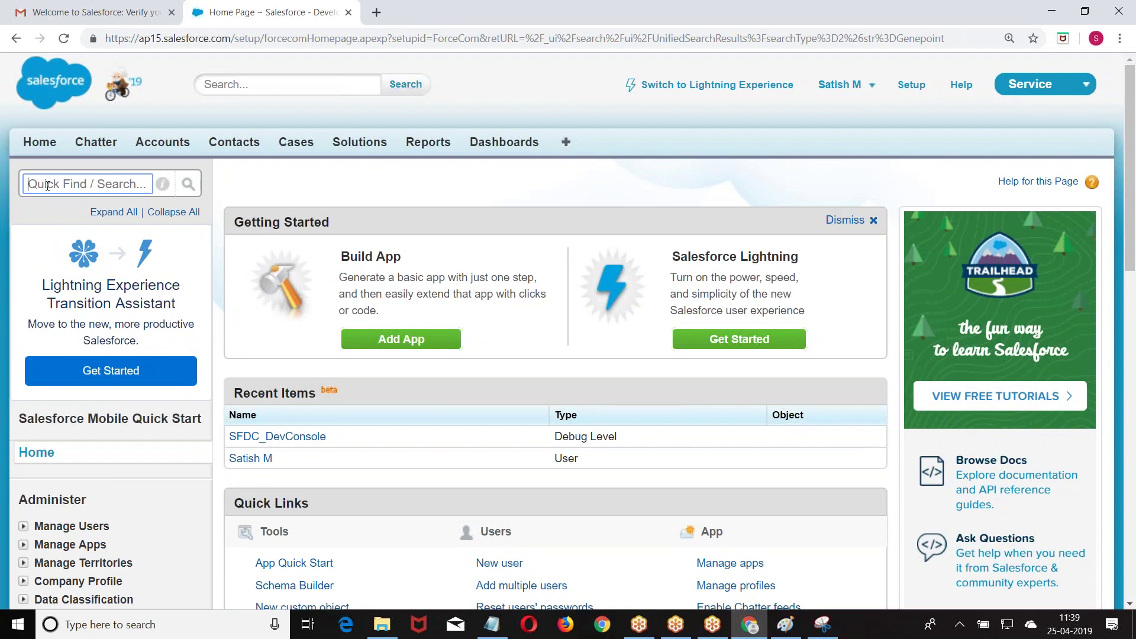
text(Lead Ass)
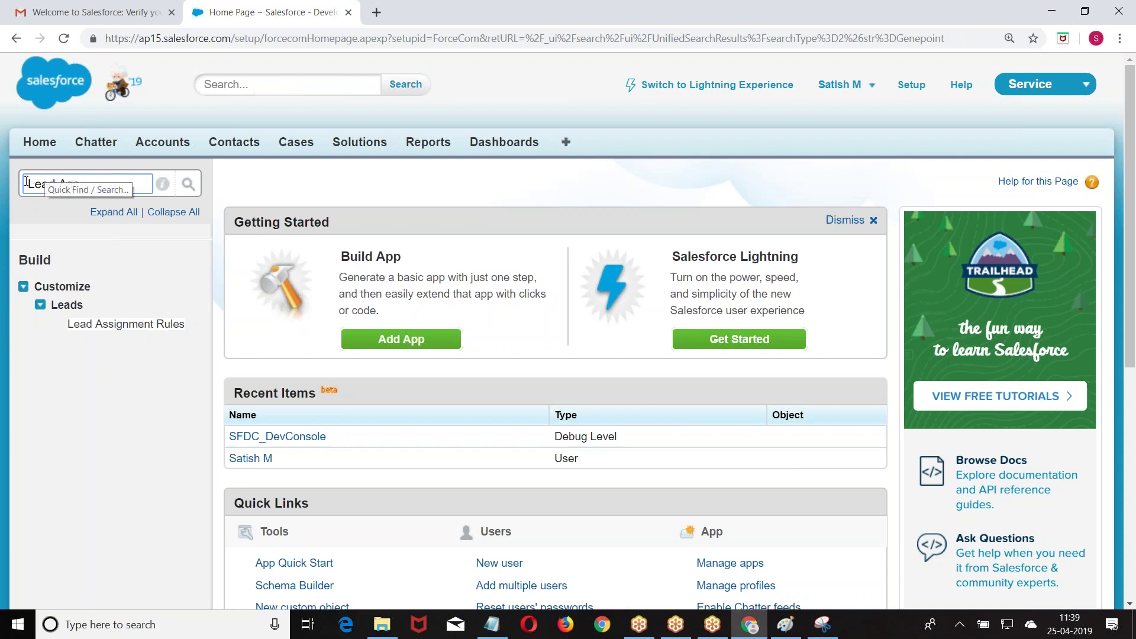
drag(98, 185, 3, 189)
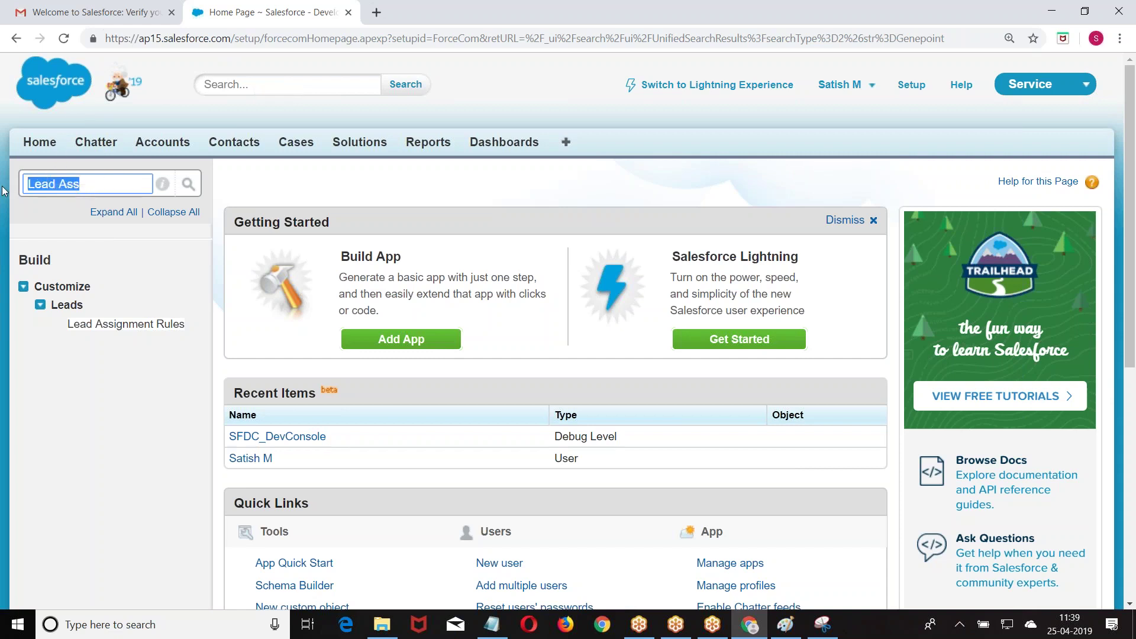
key(BackSpace)
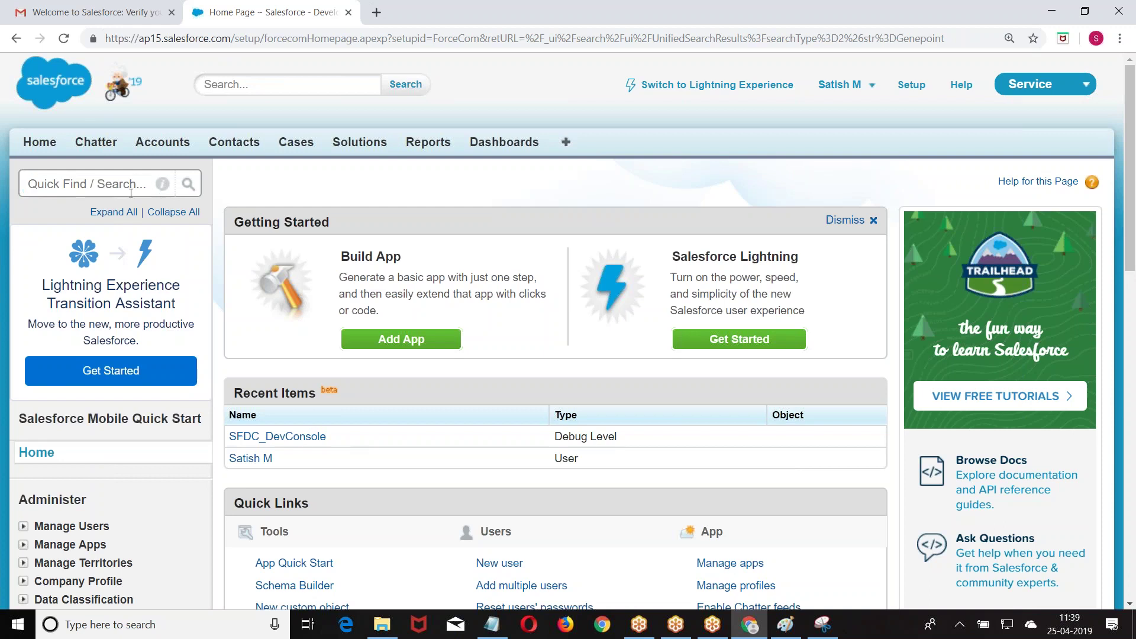
scroll(3, 189, down, 4)
scroll(32, 175, down, 3)
scroll(32, 175, up, 7)
Step: Open the Contacts tab, go back to Setup, then reopen the Contacts home page
click(234, 143)
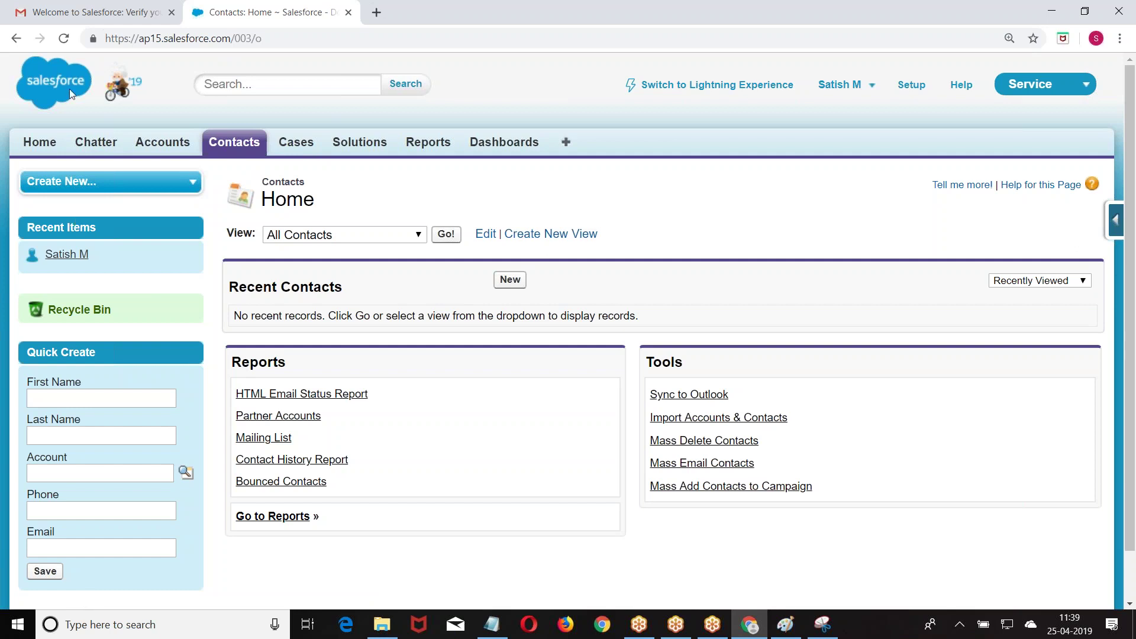
click(911, 85)
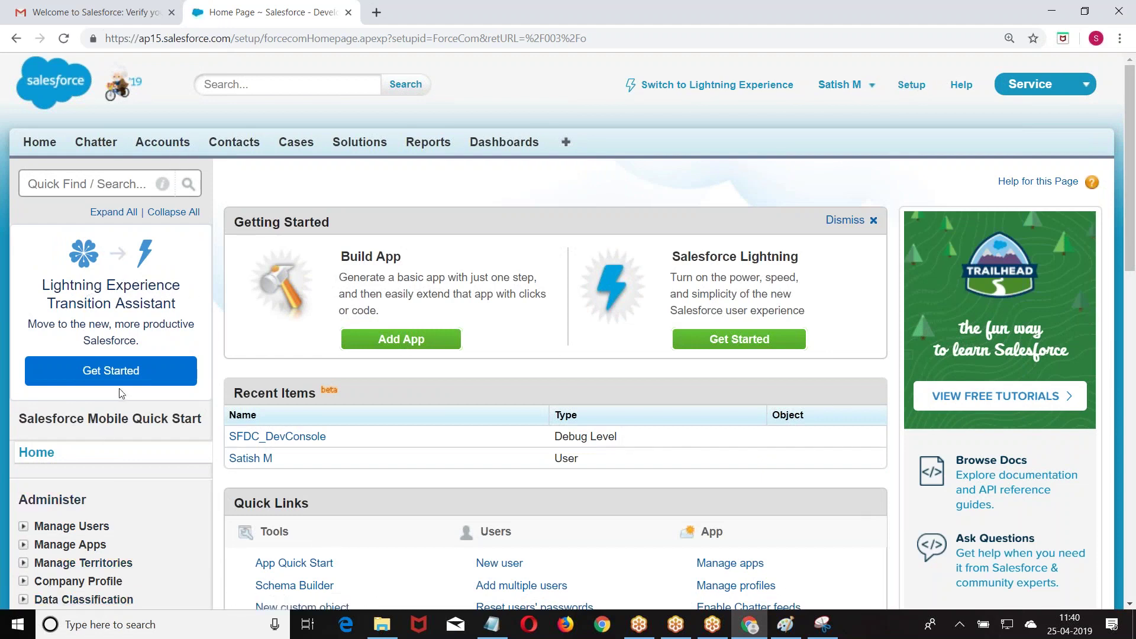
click(238, 145)
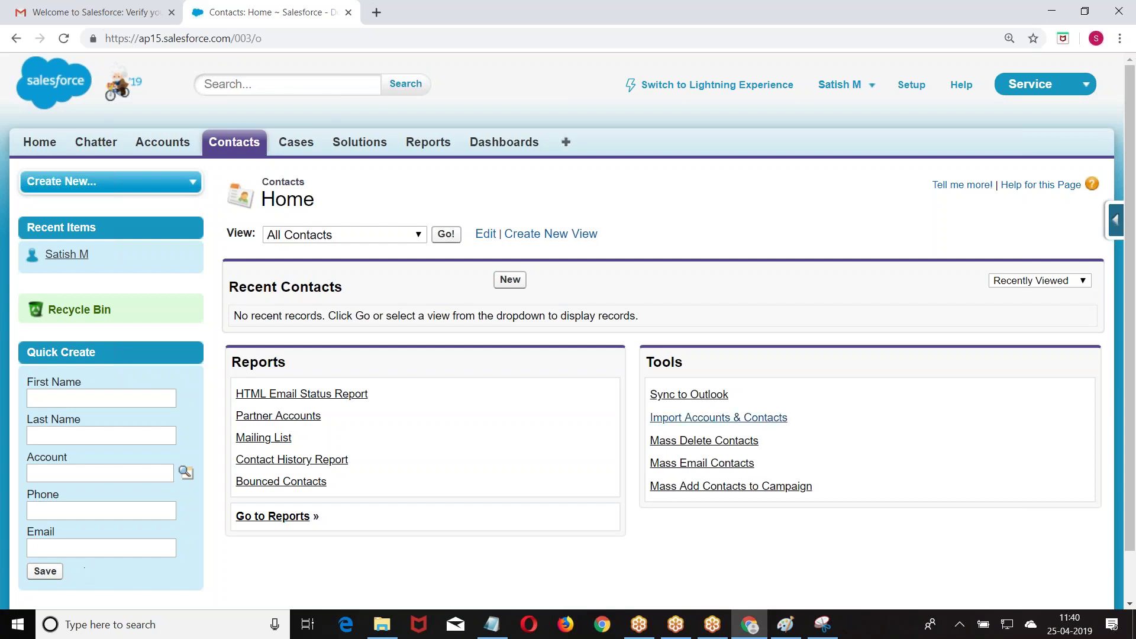
Step: Expand and collapse the force.com quick access menu a few times
click(1114, 217)
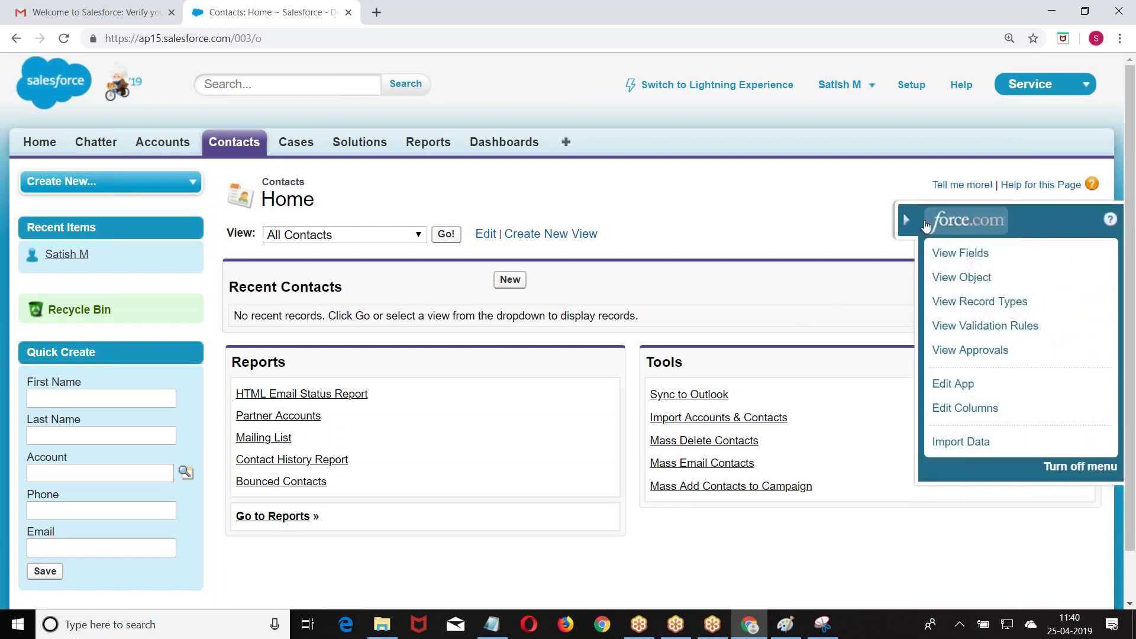
click(911, 218)
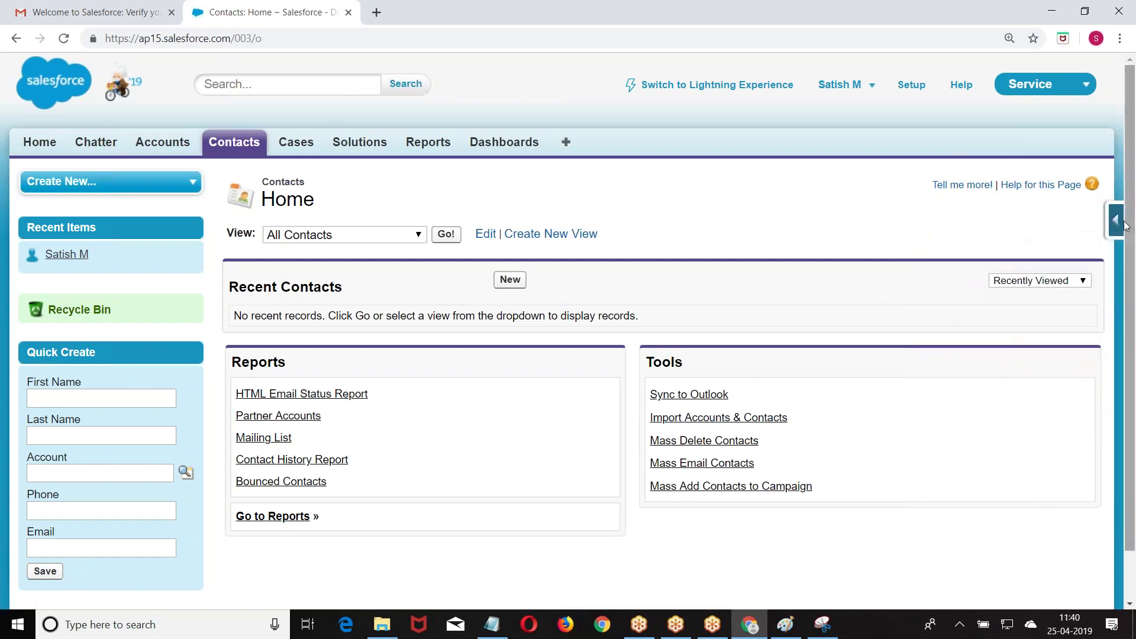
click(1117, 222)
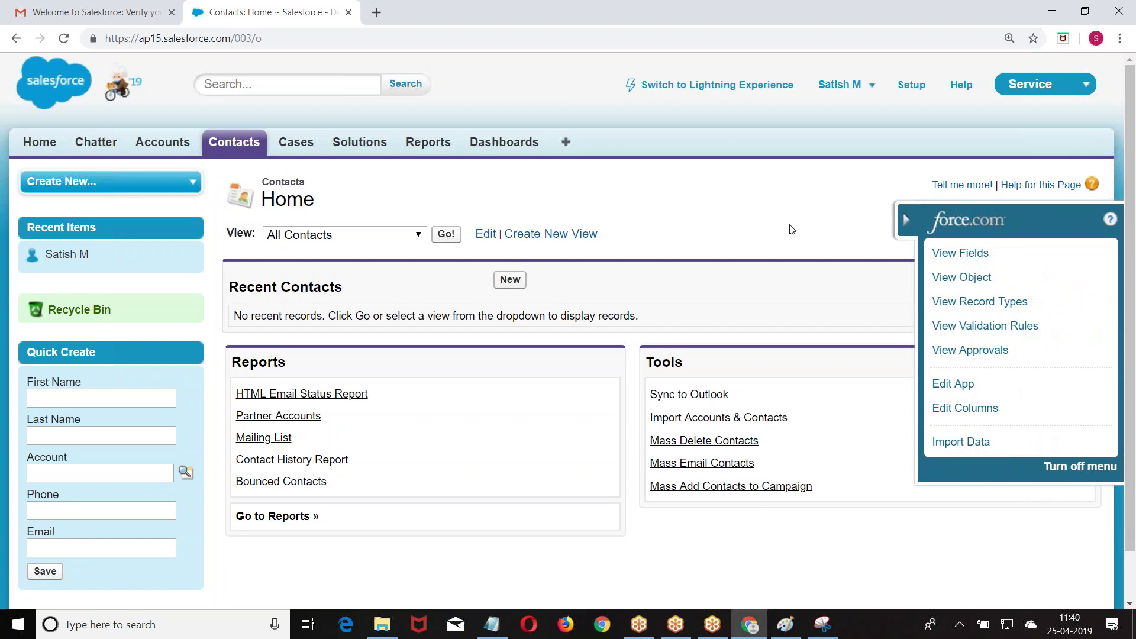
click(909, 219)
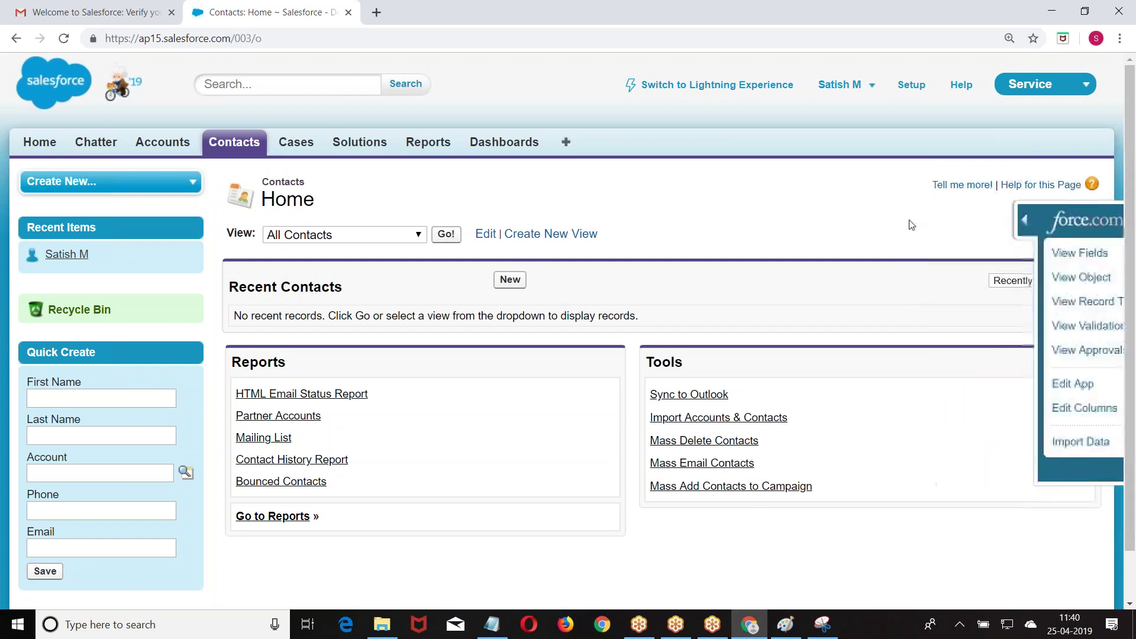
Step: Go to the Cases home page, then switch to Lightning Experience
click(289, 142)
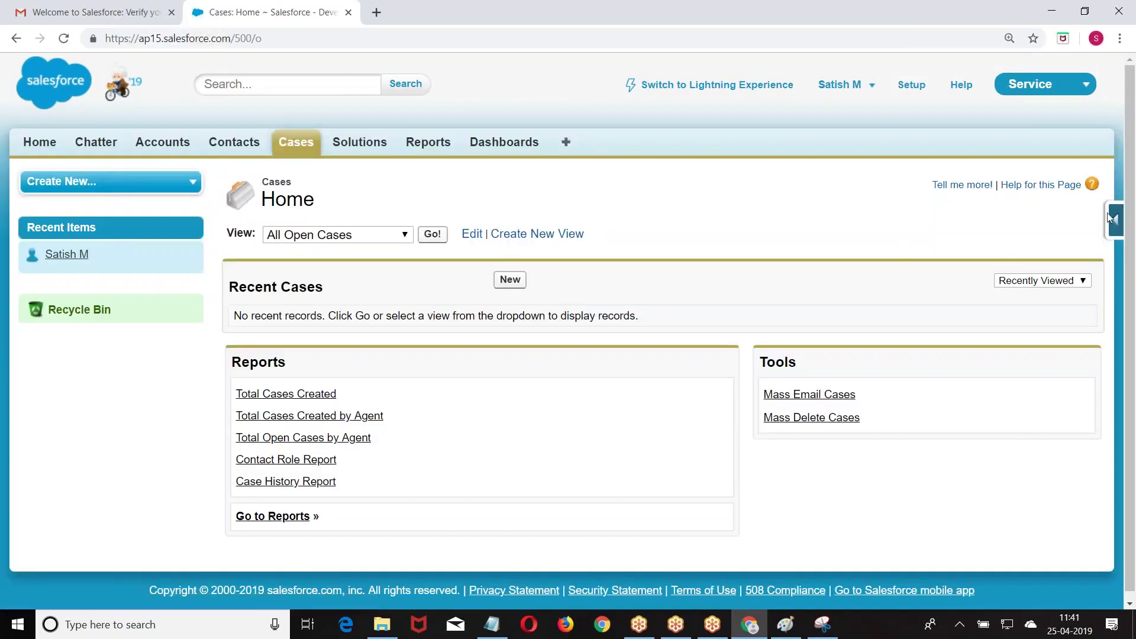
mouse_move(1115, 220)
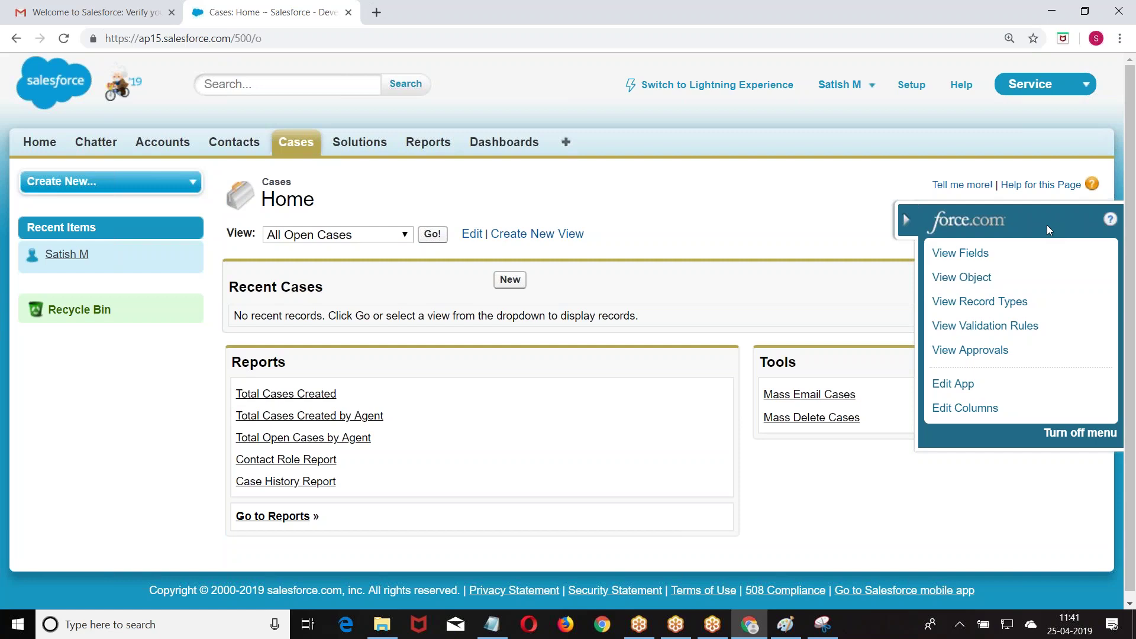
click(732, 86)
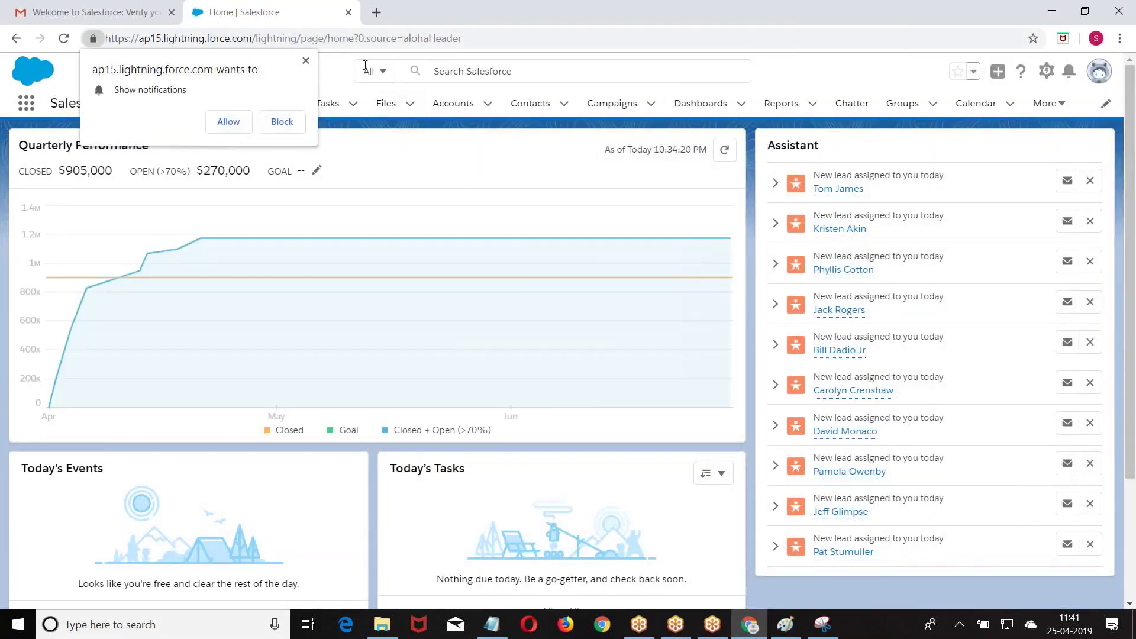
Step: Dismiss Chrome's notification prompt and open the App Launcher's All Apps list
click(306, 62)
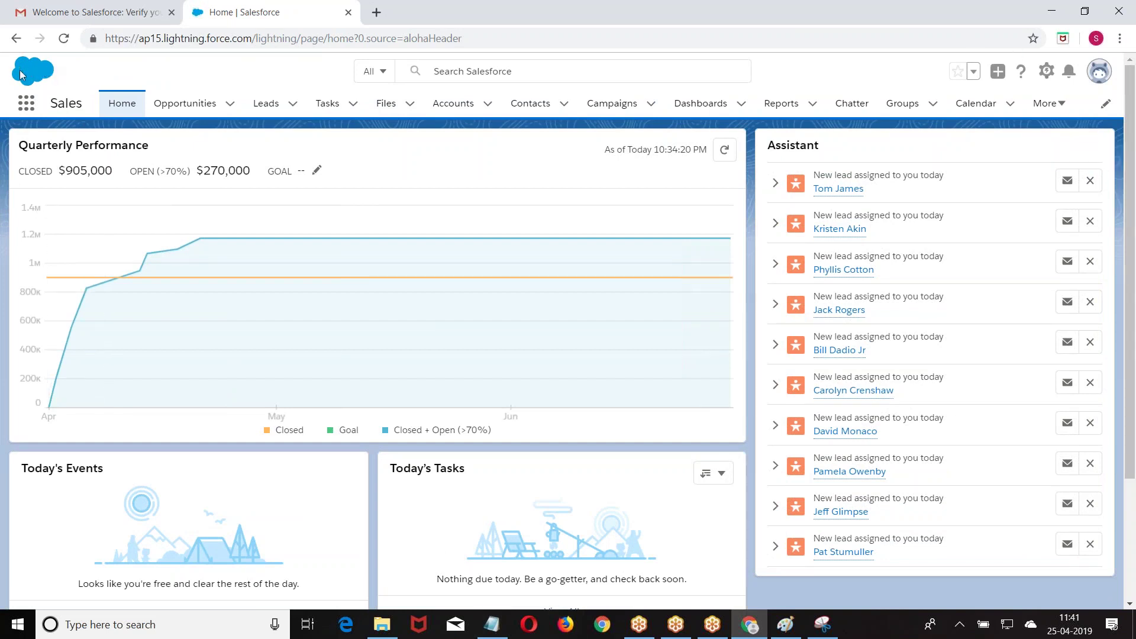
click(31, 108)
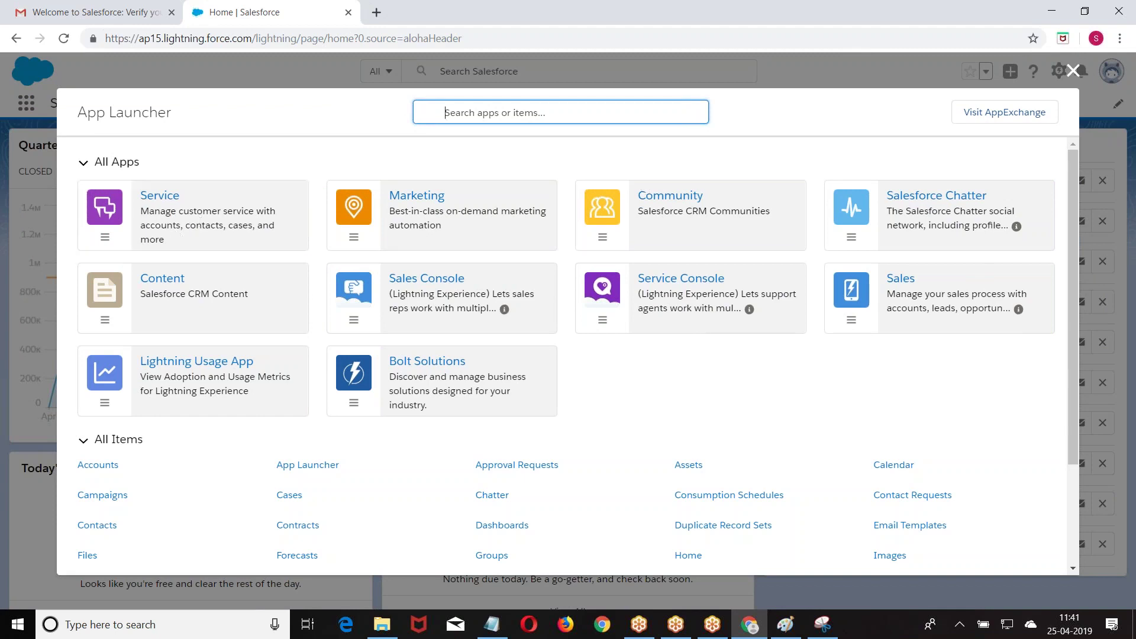
click(1072, 70)
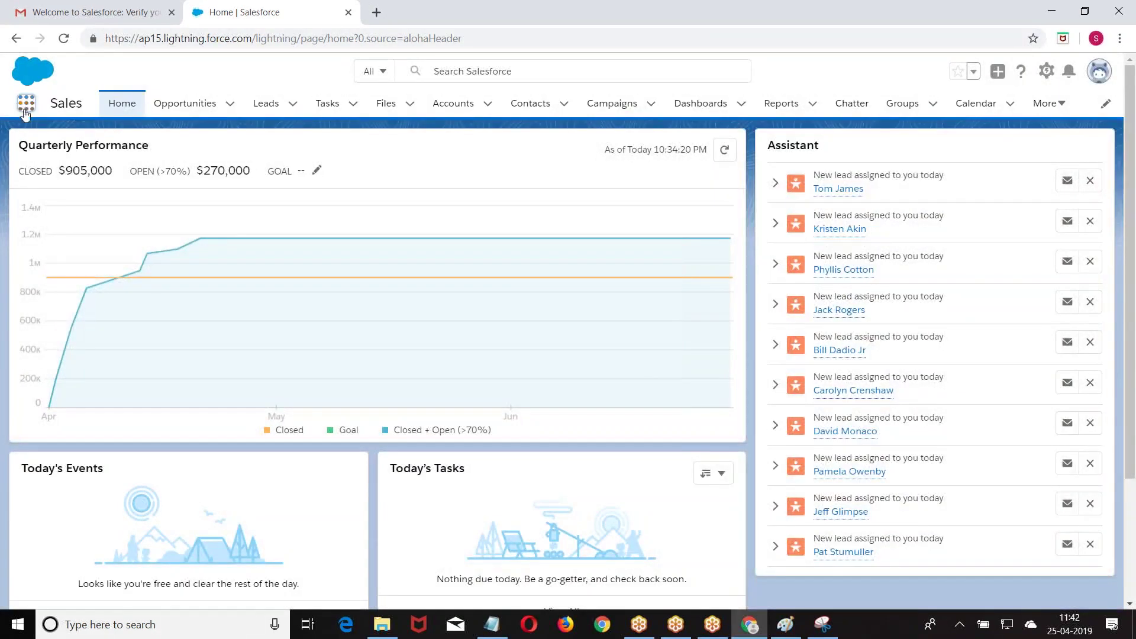
click(24, 107)
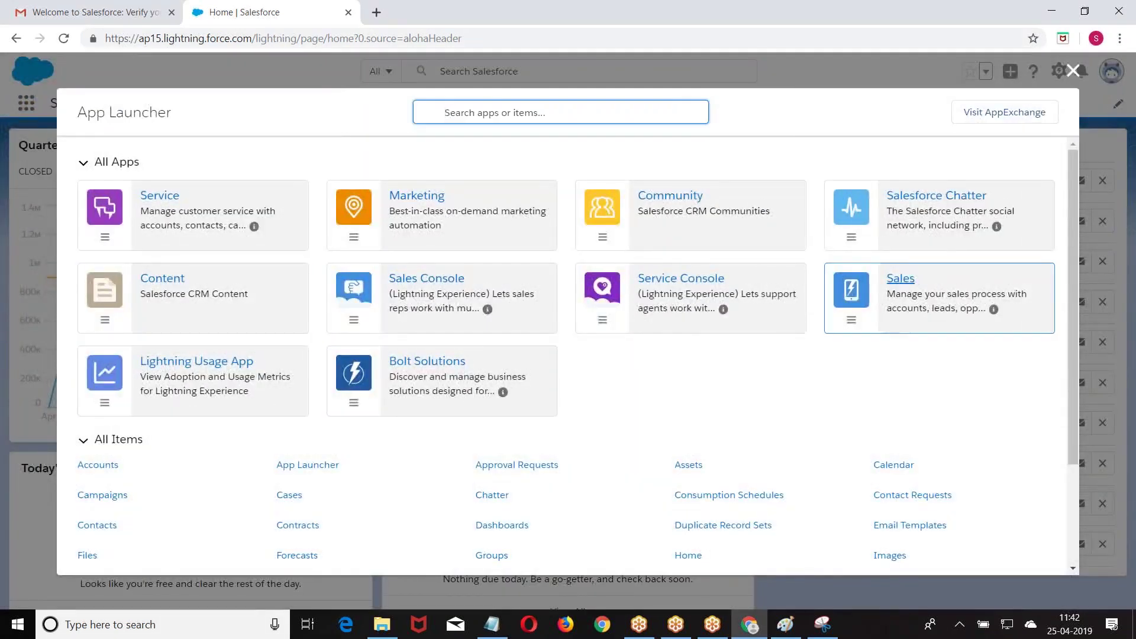
scroll(677, 370, down, 3)
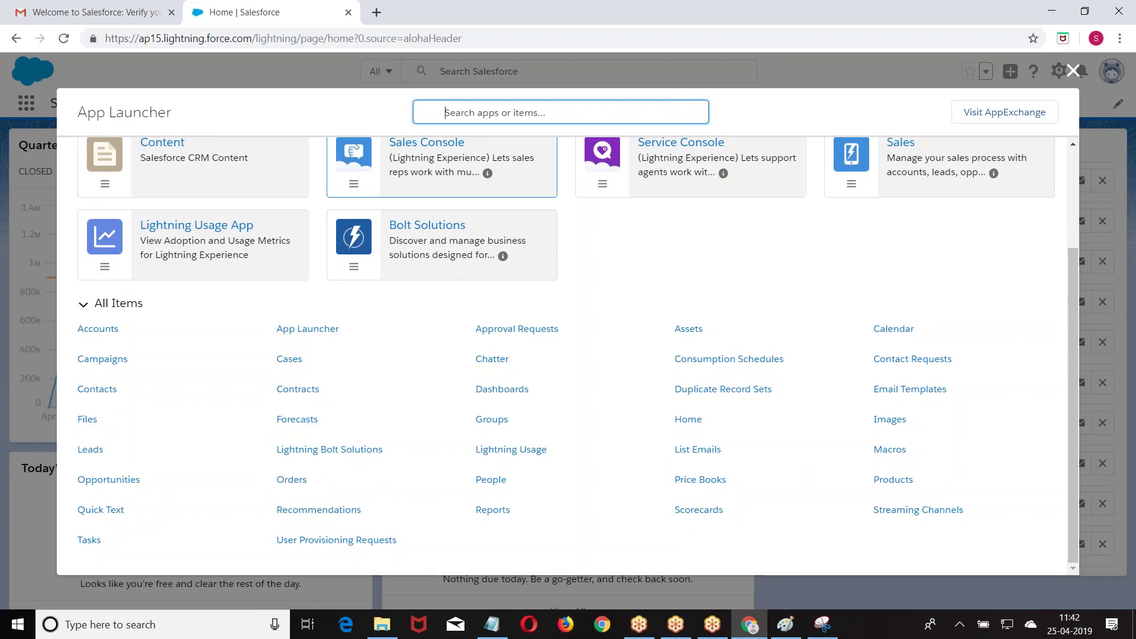
scroll(698, 279, up, 3)
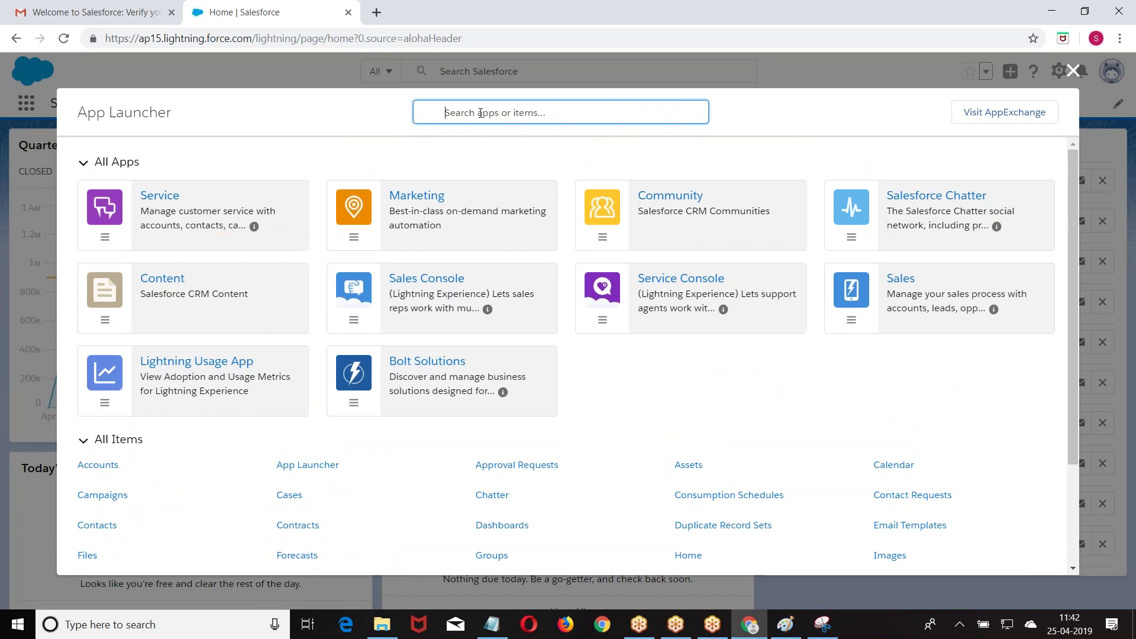
text(Lead A)
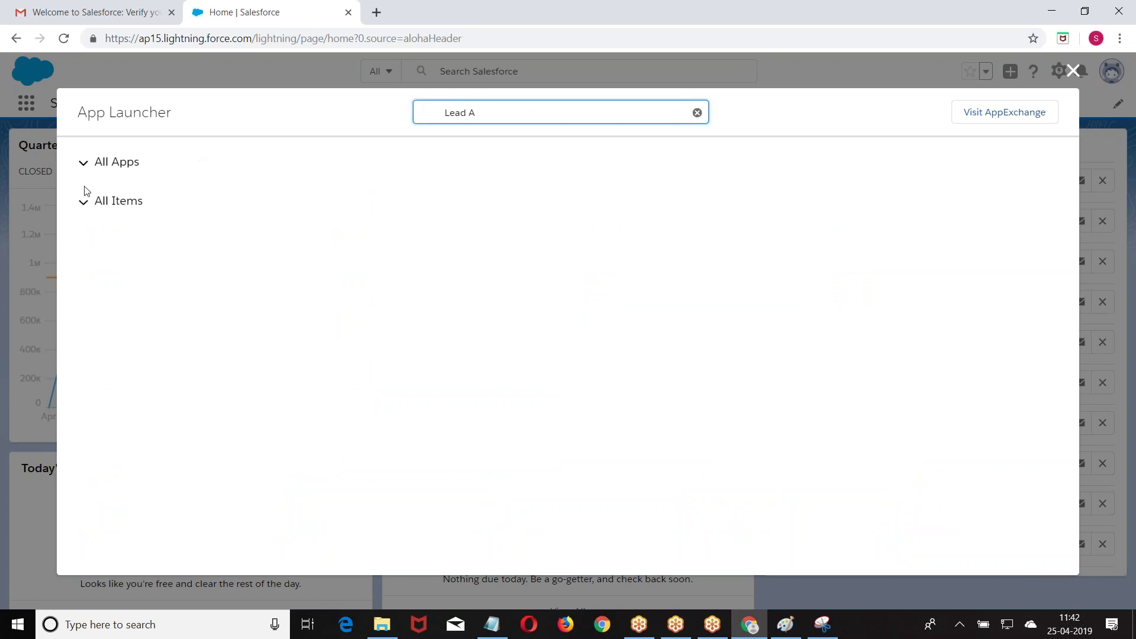
click(696, 112)
click(462, 113)
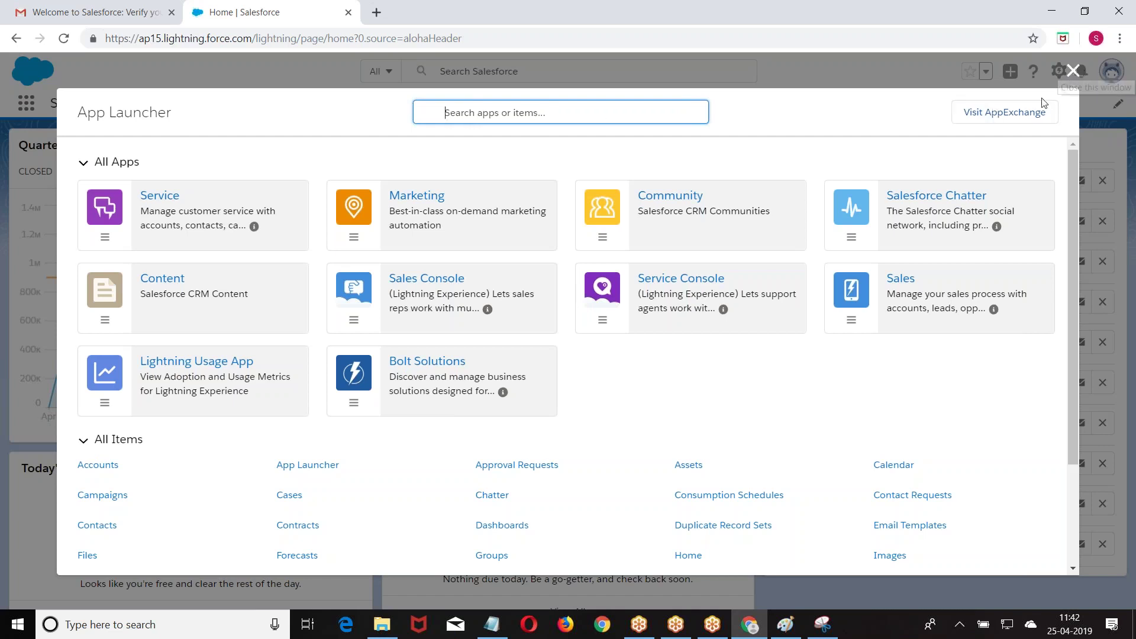
Step: Open Visit AppExchange from the App Launcher, then close the AppExchange window
click(1012, 112)
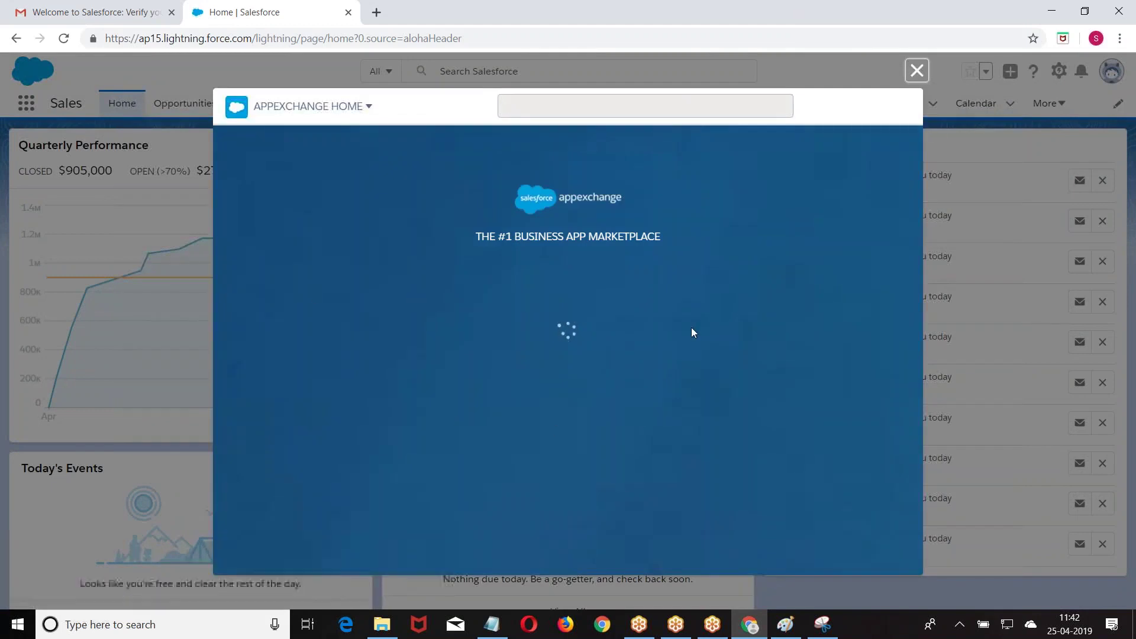
click(916, 71)
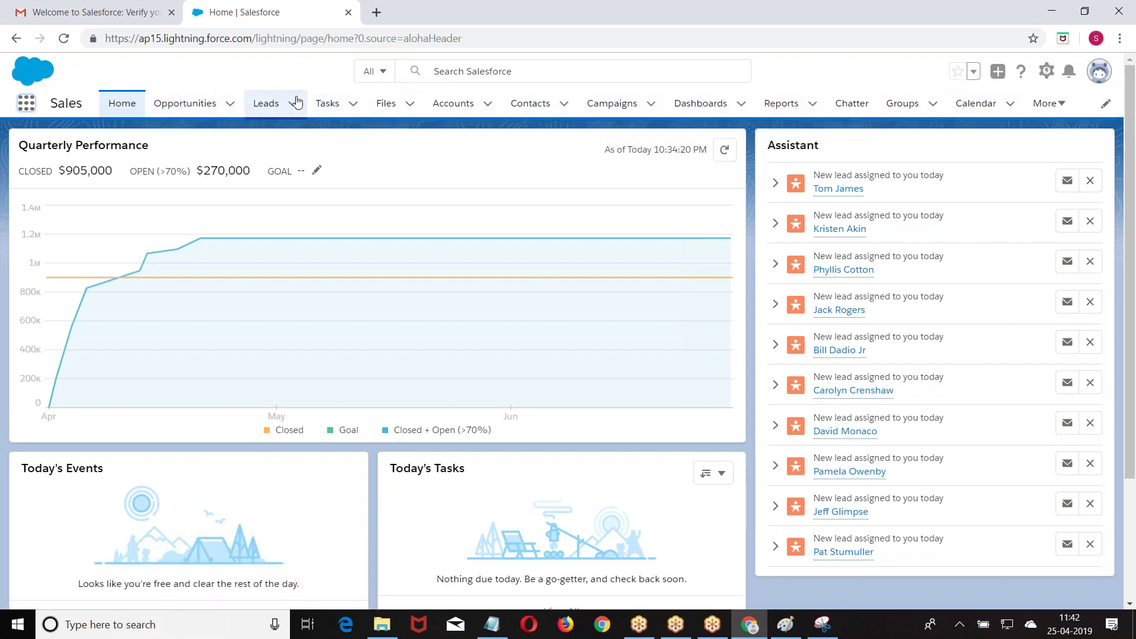
Step: Search Salesforce for 'Genepoint', then dismiss the GenePoint suggestions
click(448, 72)
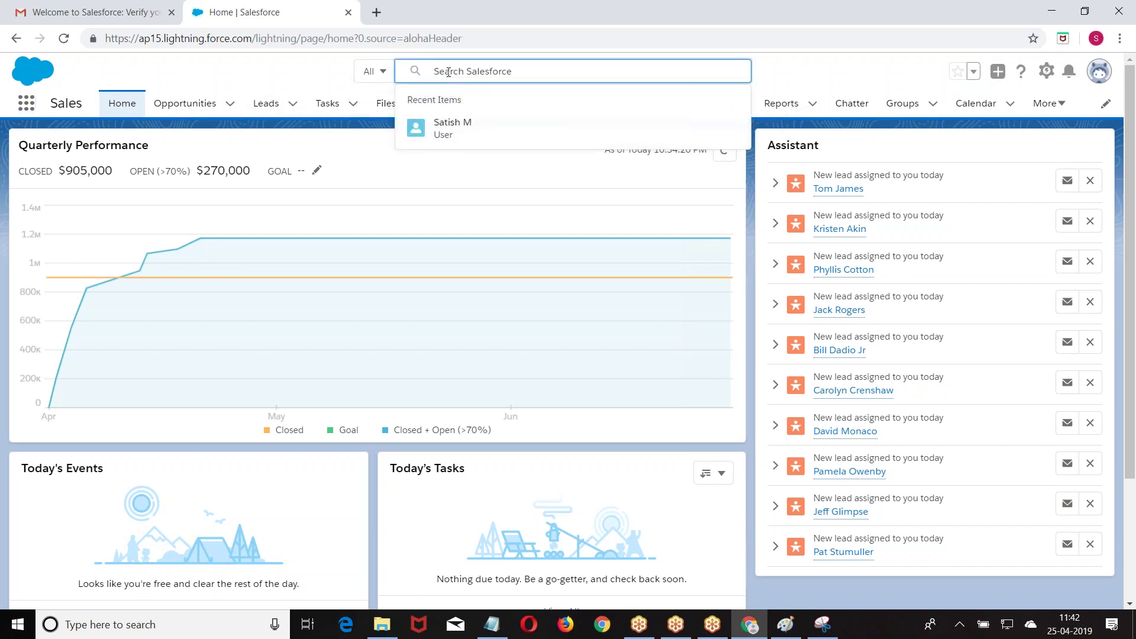
text(Genepoint)
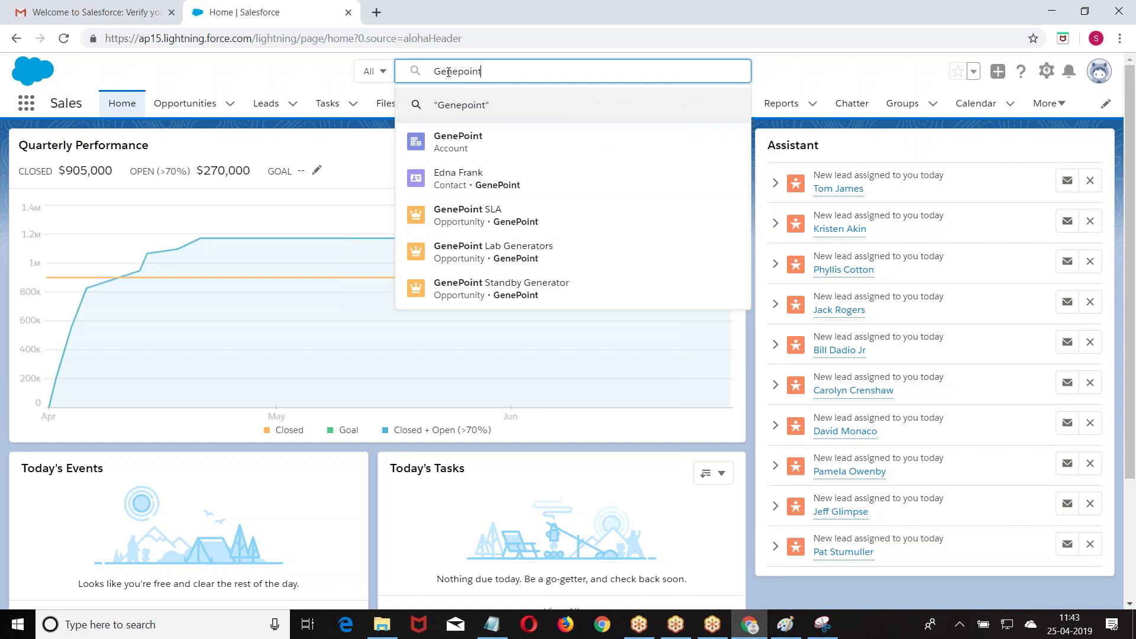
click(840, 78)
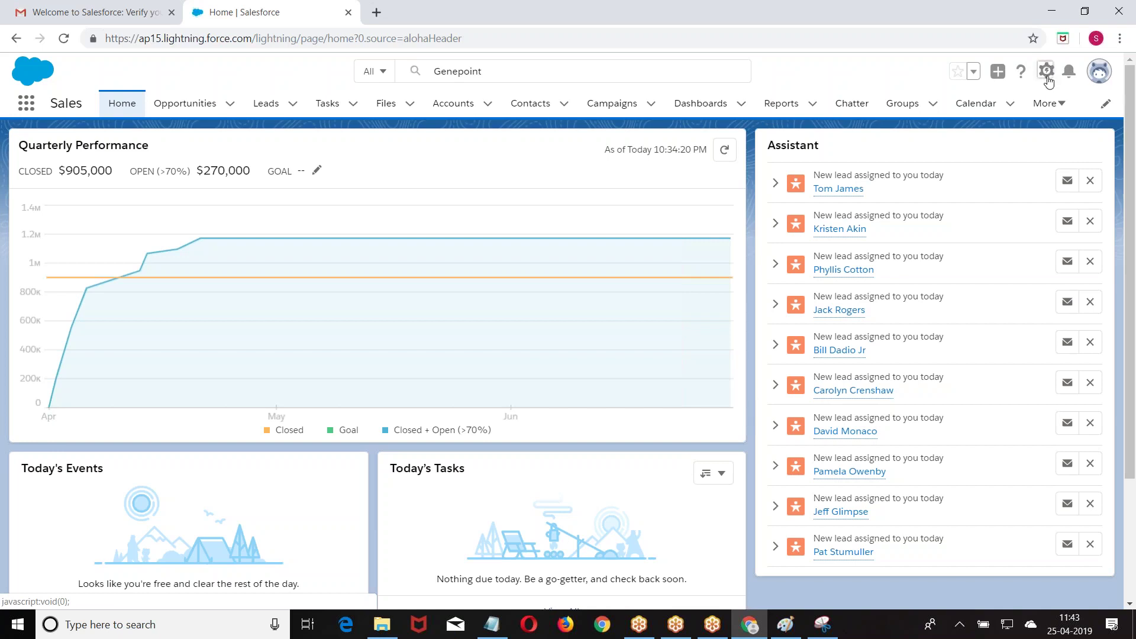
Step: Choose Setup from the gear menu to open Setup Home in a new tab
click(1047, 77)
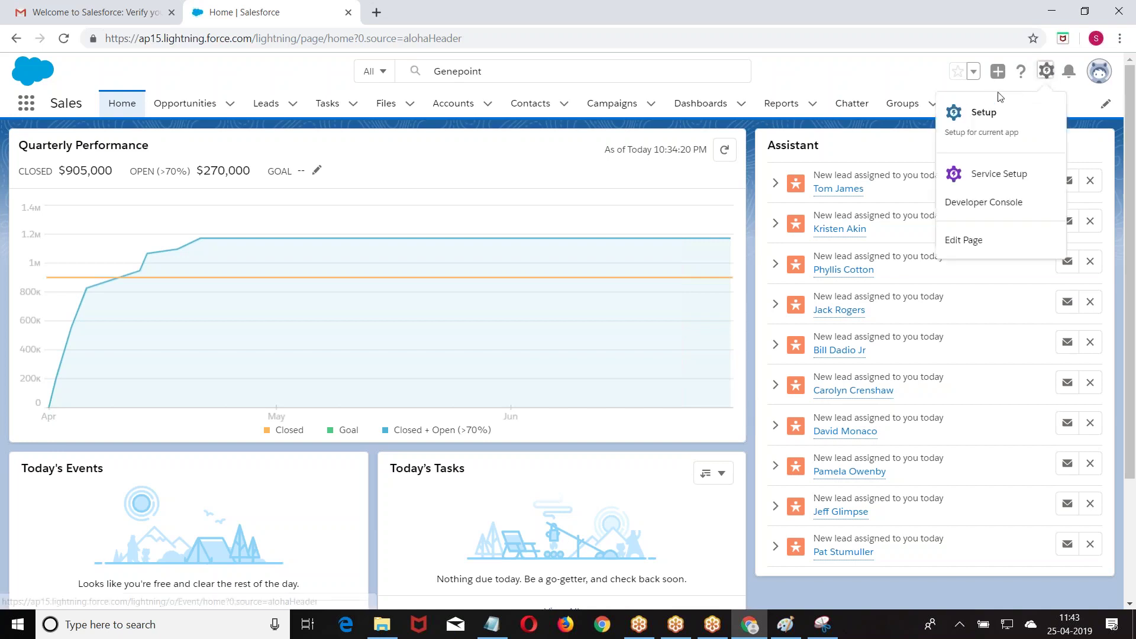
click(985, 115)
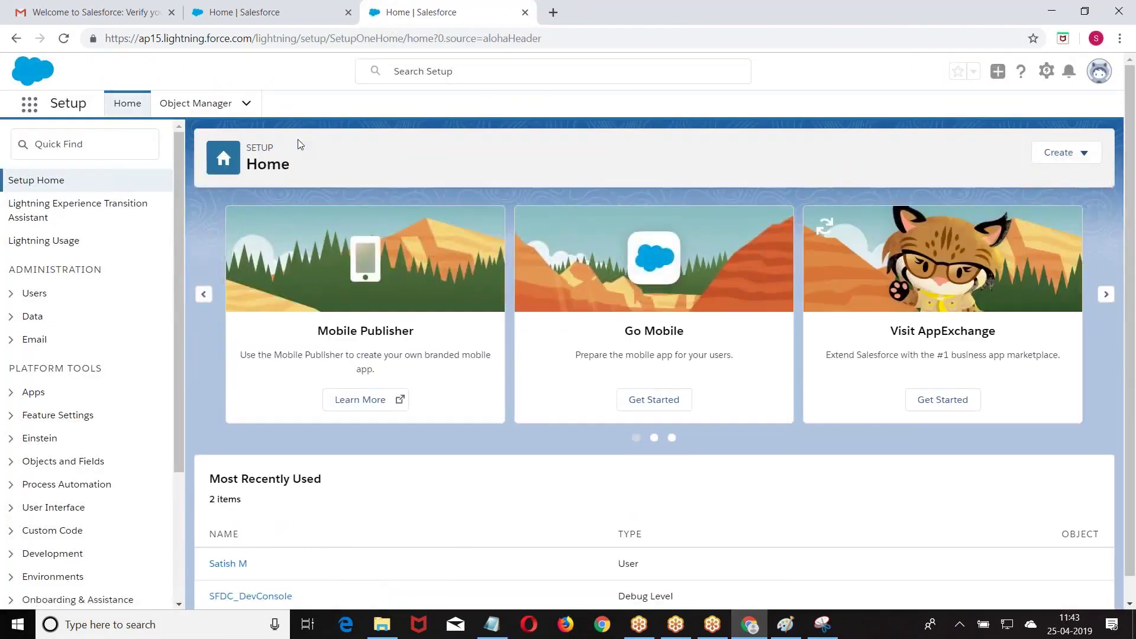
Step: Highlight the ADMINISTRATION and PLATFORM TOOLS headings in the Setup sidebar
scroll(145, 198, down, 2)
scroll(118, 200, up, 1)
drag(3, 202, 103, 198)
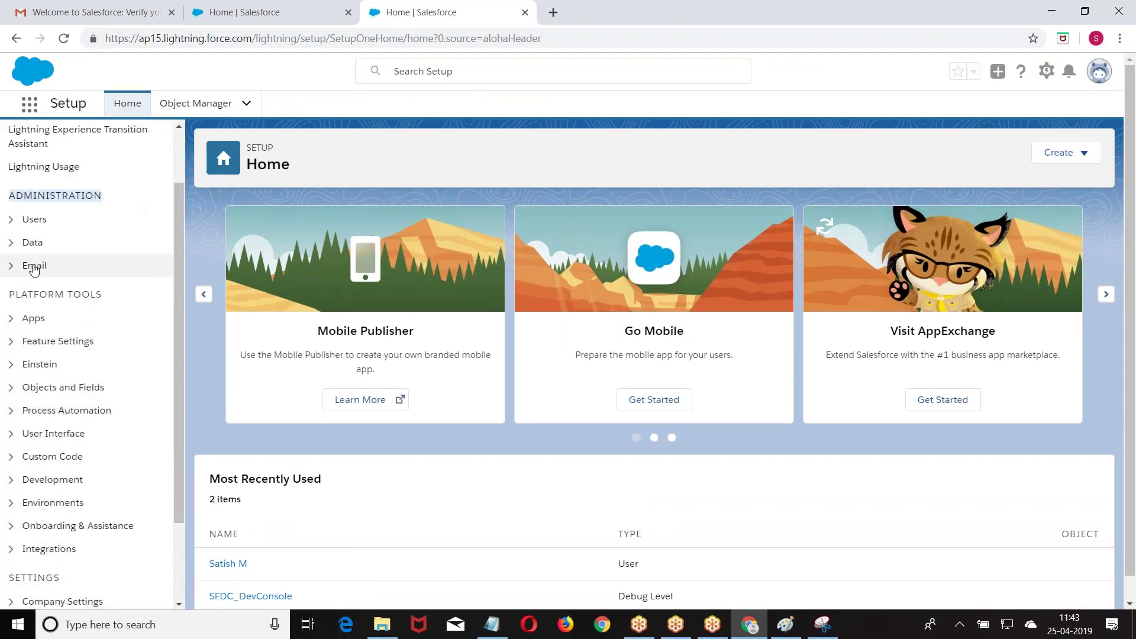
drag(8, 294, 94, 296)
scroll(95, 296, down, 3)
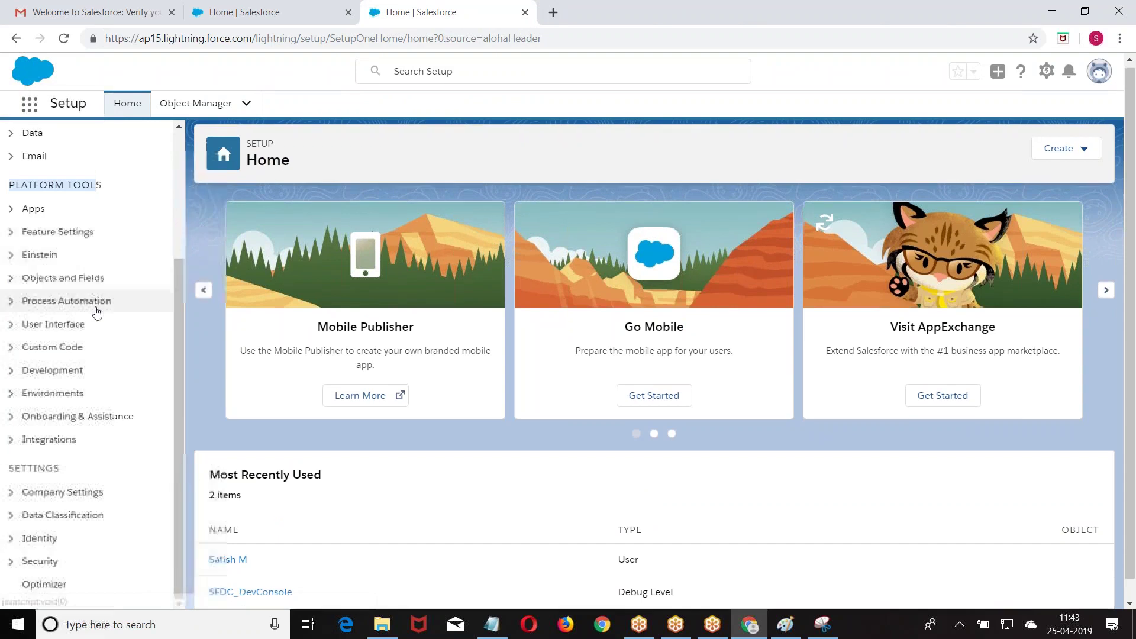
click(2, 471)
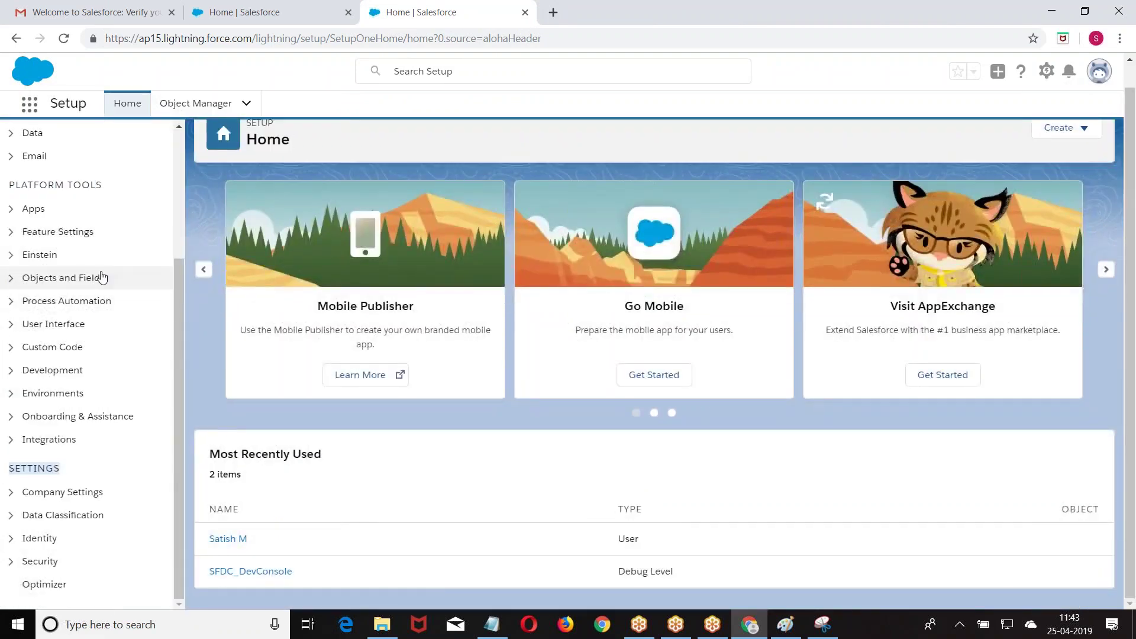
Step: Highlight the PLATFORM TOOLS and SETTINGS headings, then show the profile menu's Comfy/Compact density options
scroll(101, 274, up, 3)
drag(3, 274, 125, 282)
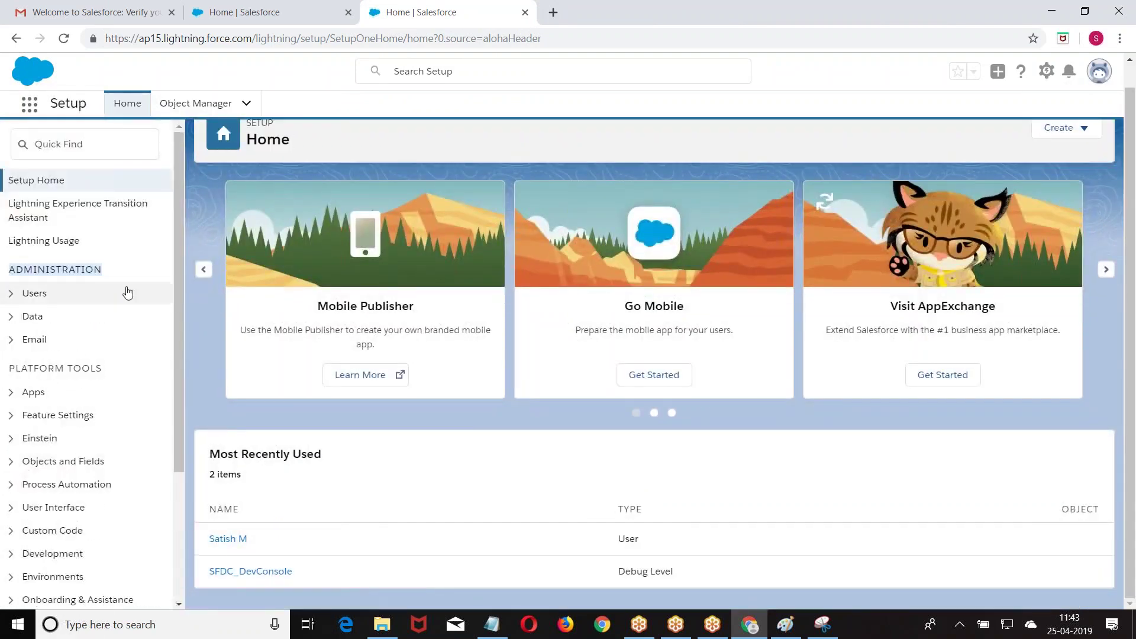
scroll(101, 296, down, 3)
drag(5, 222, 112, 228)
drag(5, 510, 107, 509)
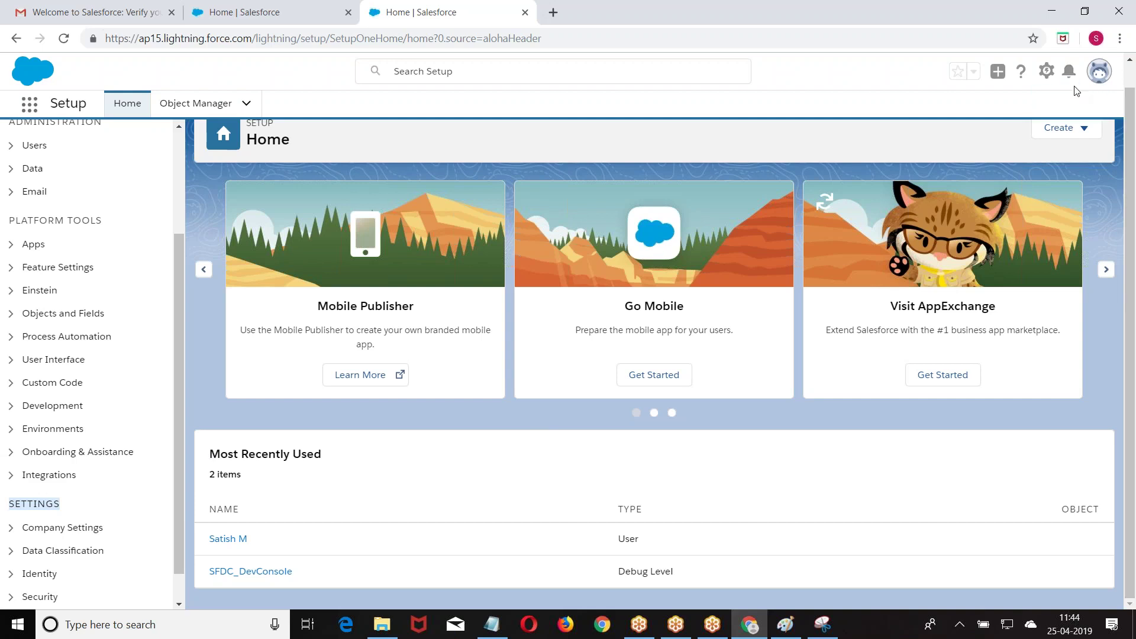
click(1104, 73)
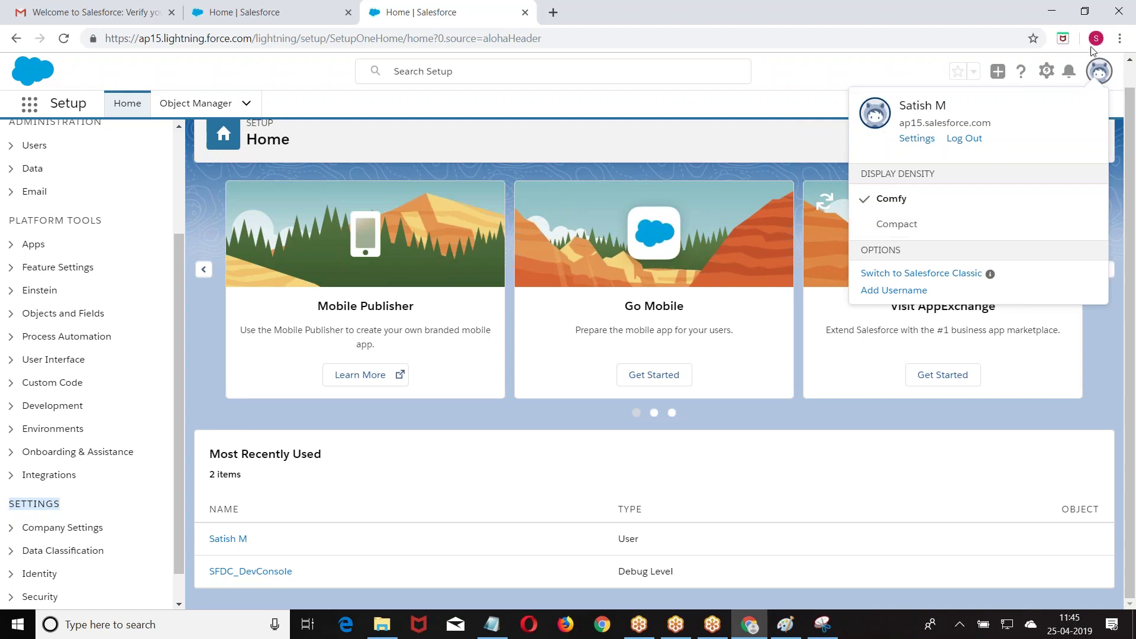
Step: Dismiss the profile dropdown so Lightning Setup Home is fully visible again
click(239, 69)
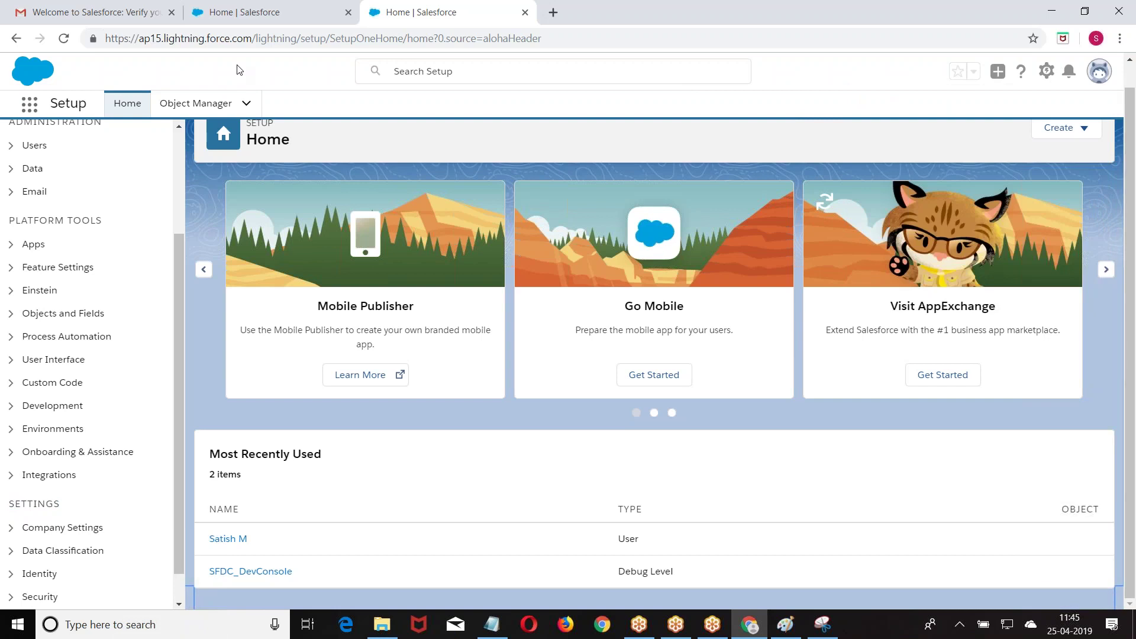
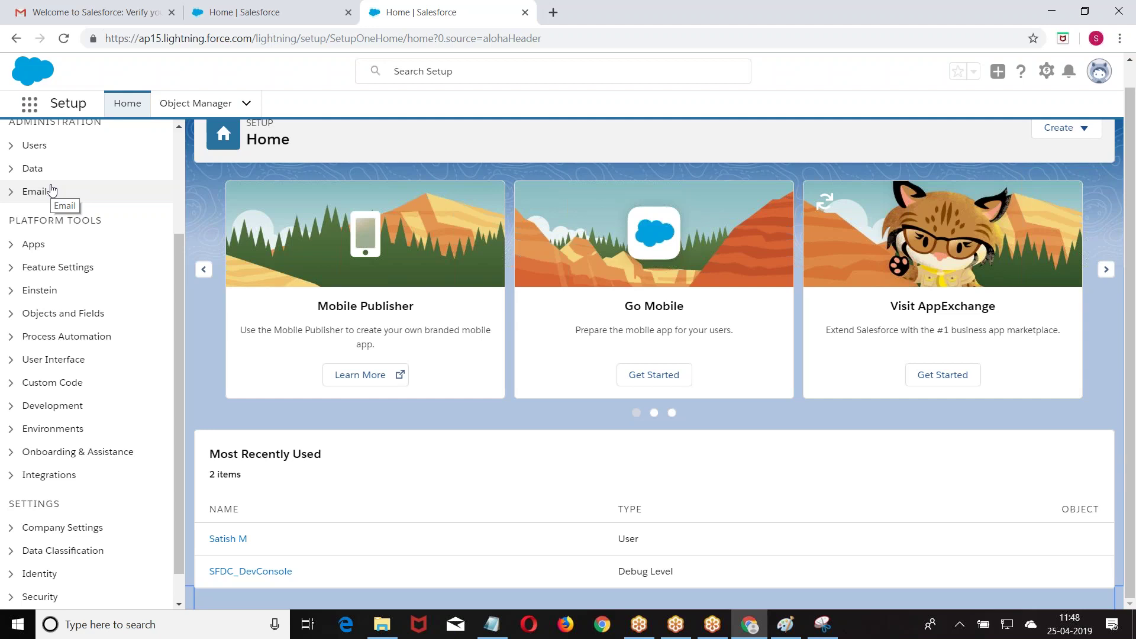
Step: In Notepad below the separator, start a 'Trail Account :' section with 'Cloud : Sales Cloud +Service Cloud'
click(491, 624)
scroll(340, 355, down, 2)
click(30, 349)
text(rt)
key(BackSpace)
key(BackSpace)
text(T)
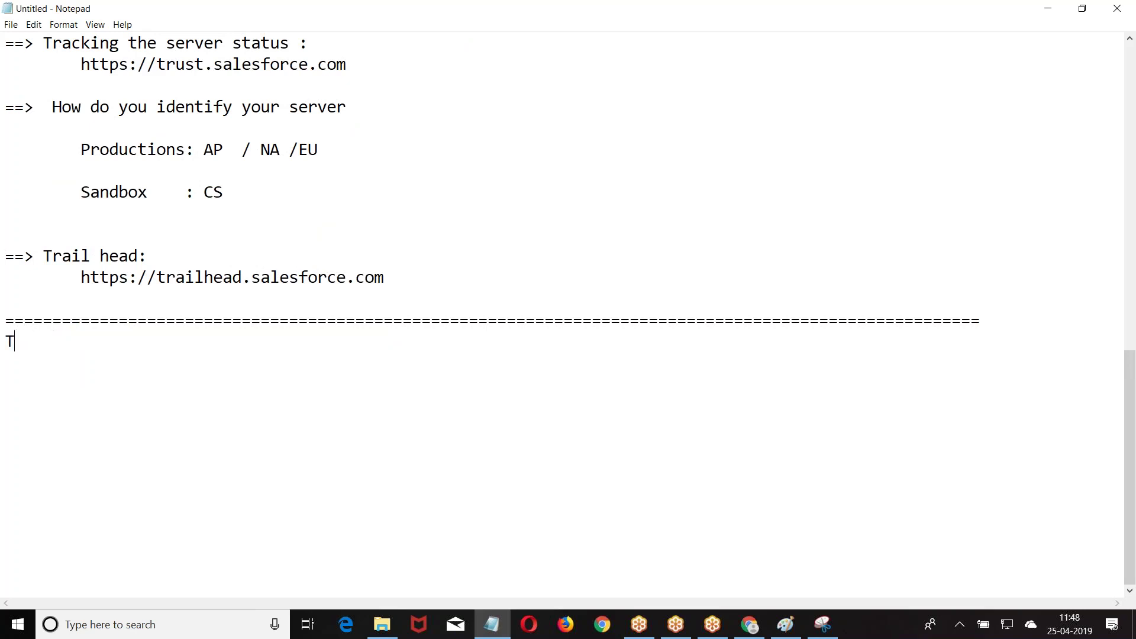
text(rail Account :)
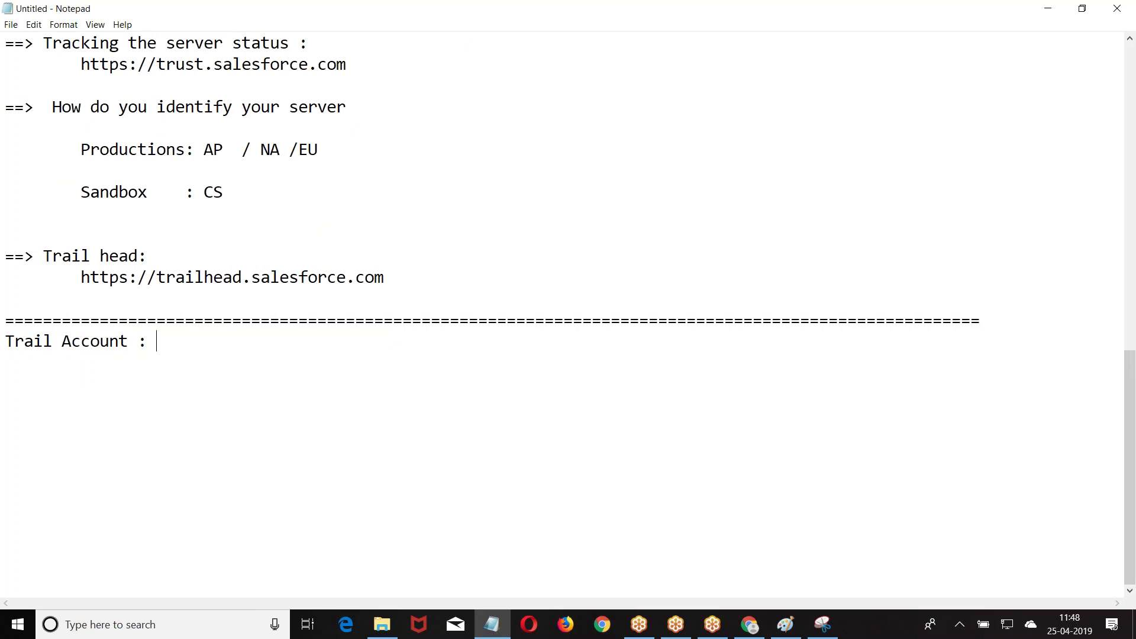
key(Return)
key(Return)
text(Editio)
key(BackSpace)
key(BackSpace)
key(BackSpace)
key(BackSpace)
key(BackSpace)
key(BackSpace)
text(E)
key(BackSpace)
text(Cloud)
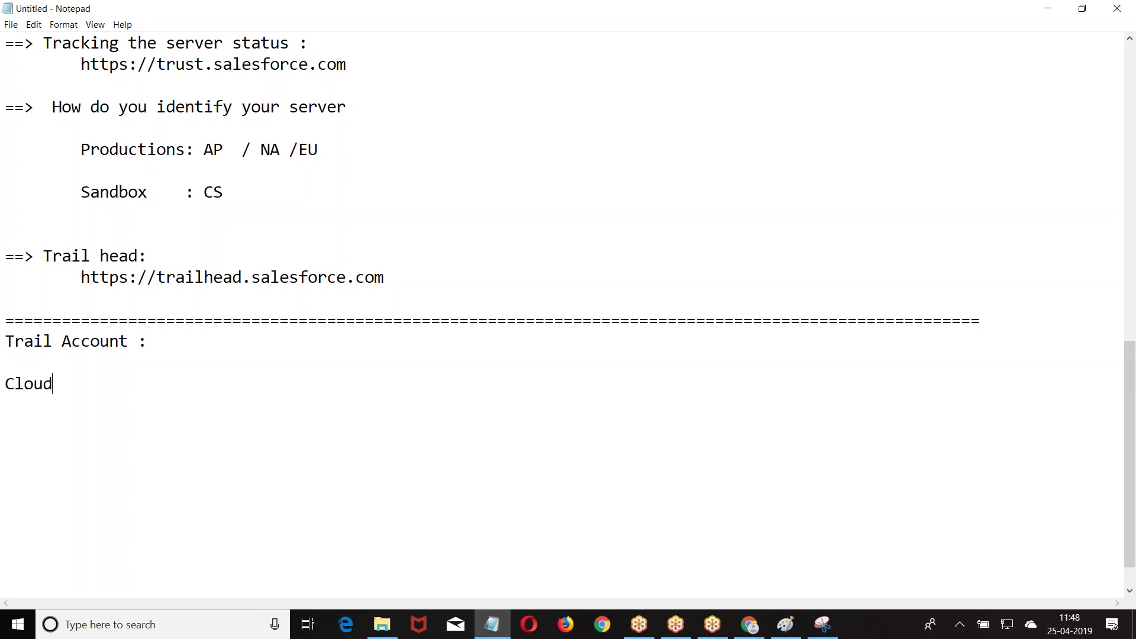
text( : Sales Cloud +Servic)
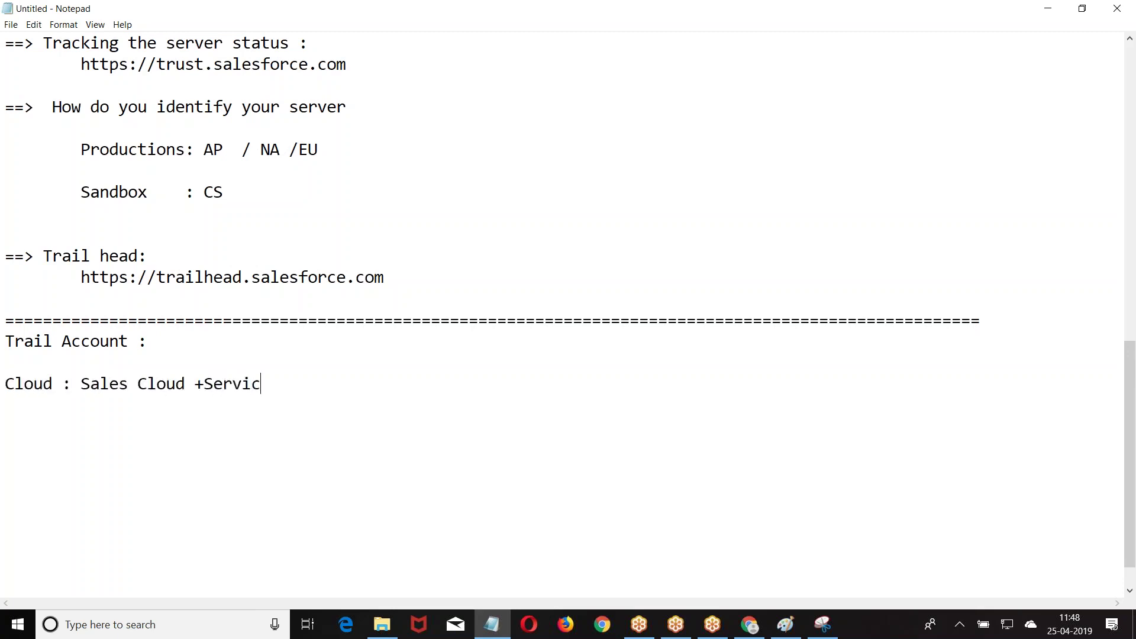
text(e Cloud)
Step: Add 'Edition : Developer Edition : Trail Account', 'Environment : Production' and 'Licenses : 5 Licenses :' lines
key(Return)
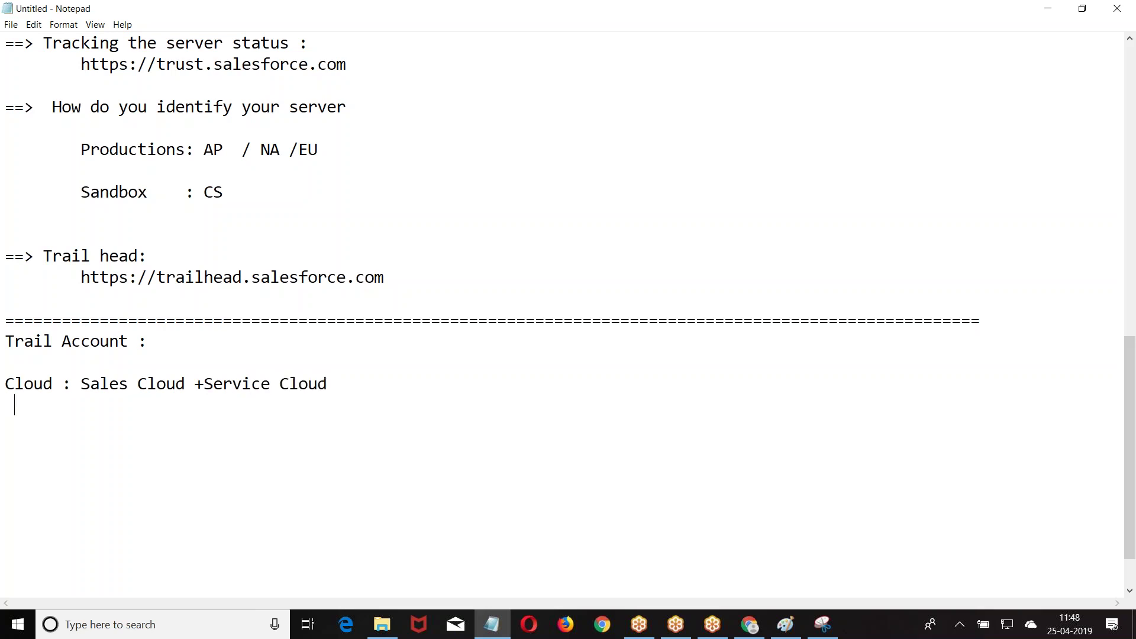
key(Return)
text(Edition : Developer )
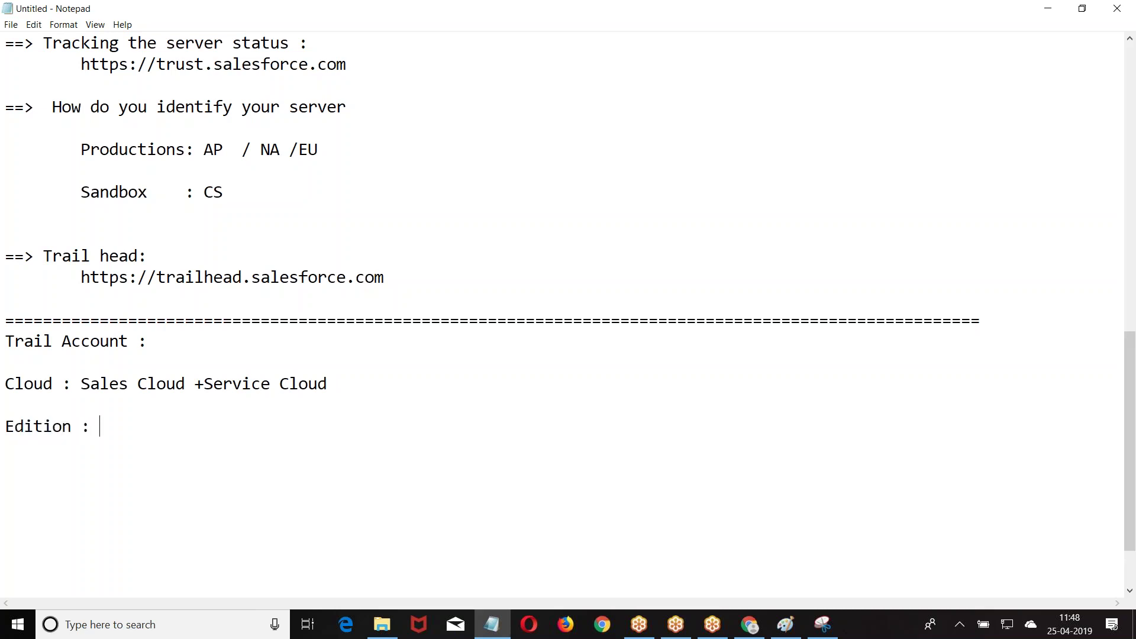
text(Edi)
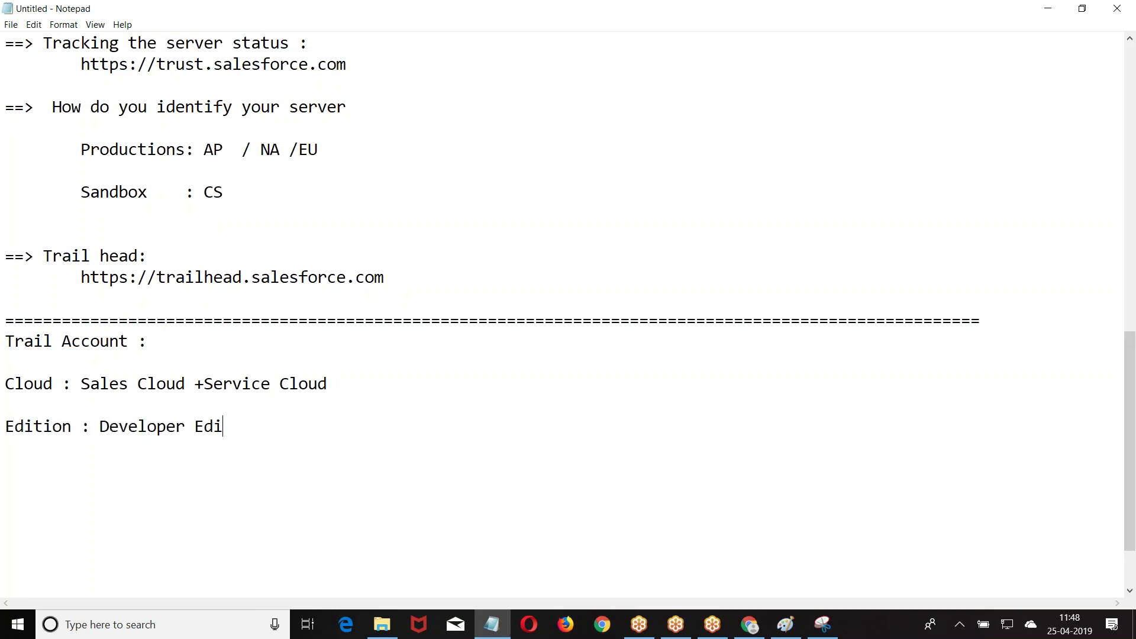
text(tion : Trail Account)
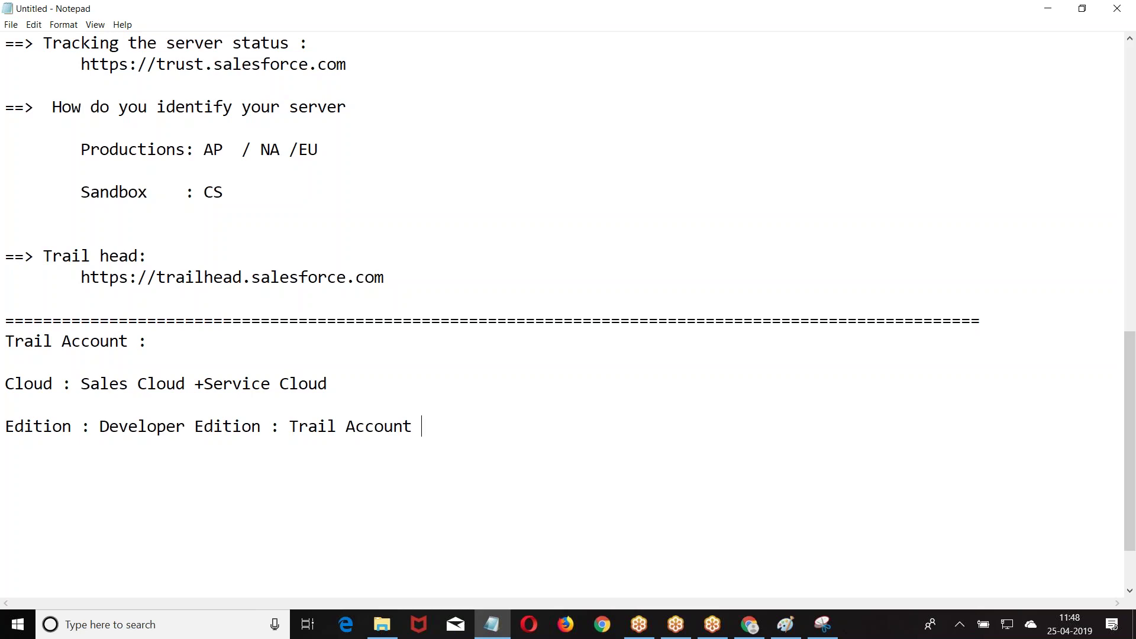
key(Return)
key(Return)
text(License)
key(BackSpace)
key(BackSpace)
key(BackSpace)
key(BackSpace)
key(BackSpace)
key(BackSpace)
key(BackSpace)
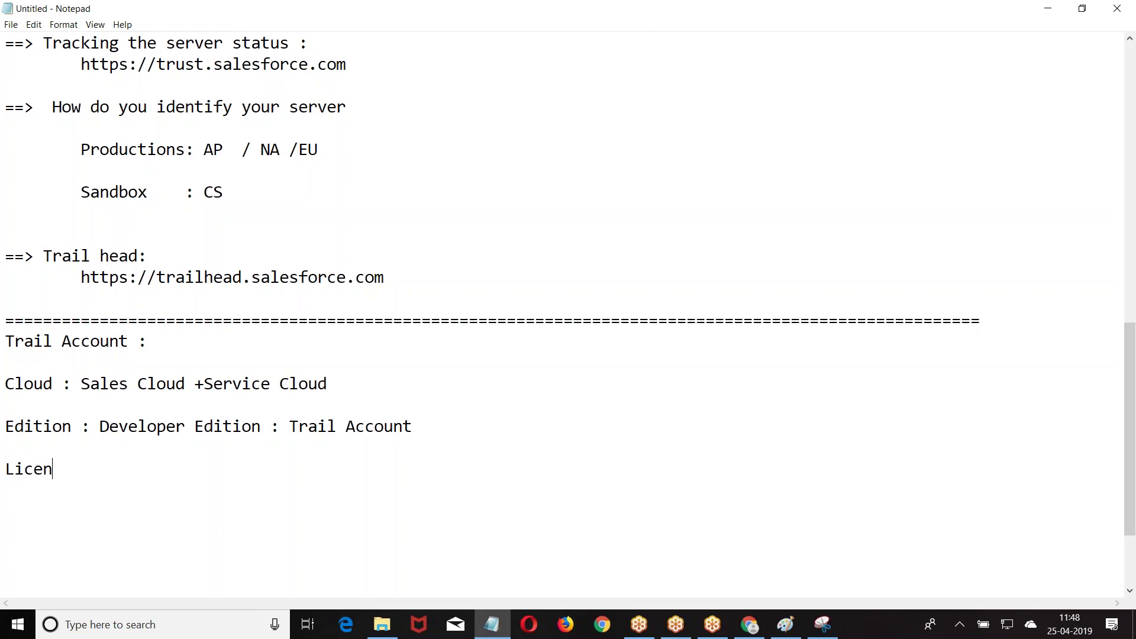
text(Environment : Production)
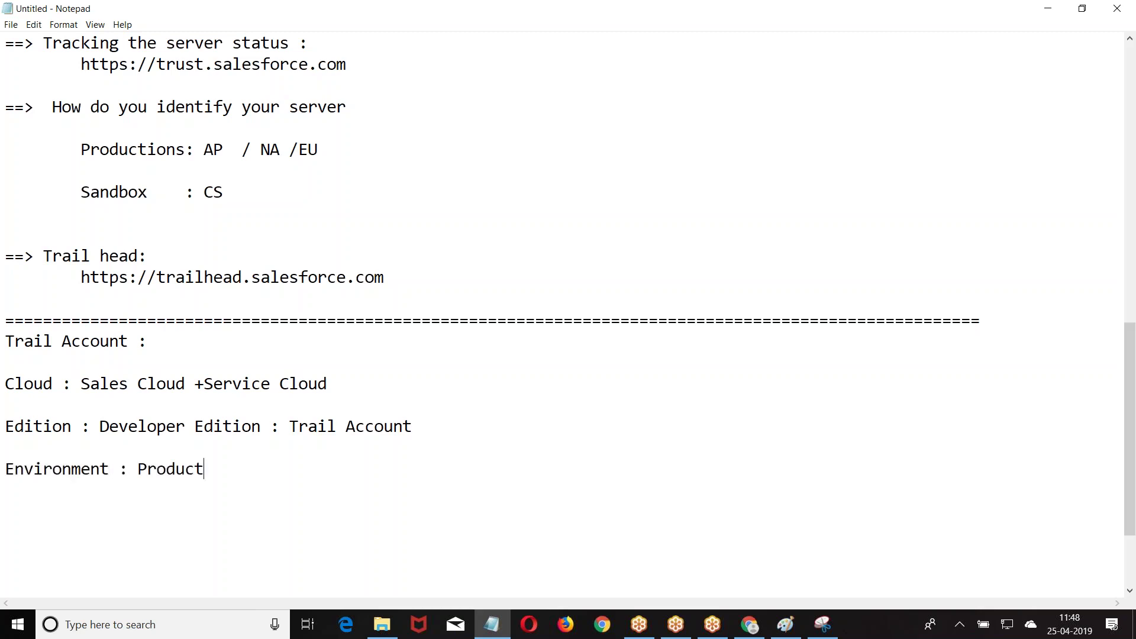
key(Return)
key(Return)
text(Licenses)
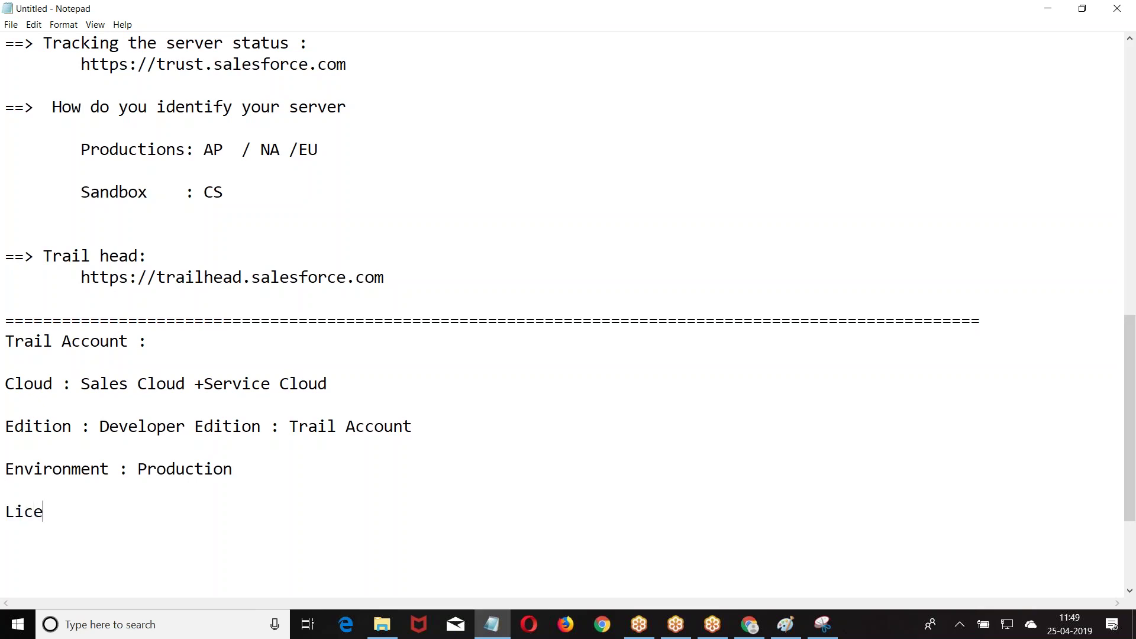
key(Tab)
key(BackSpace)
text(: 5 Licenses :)
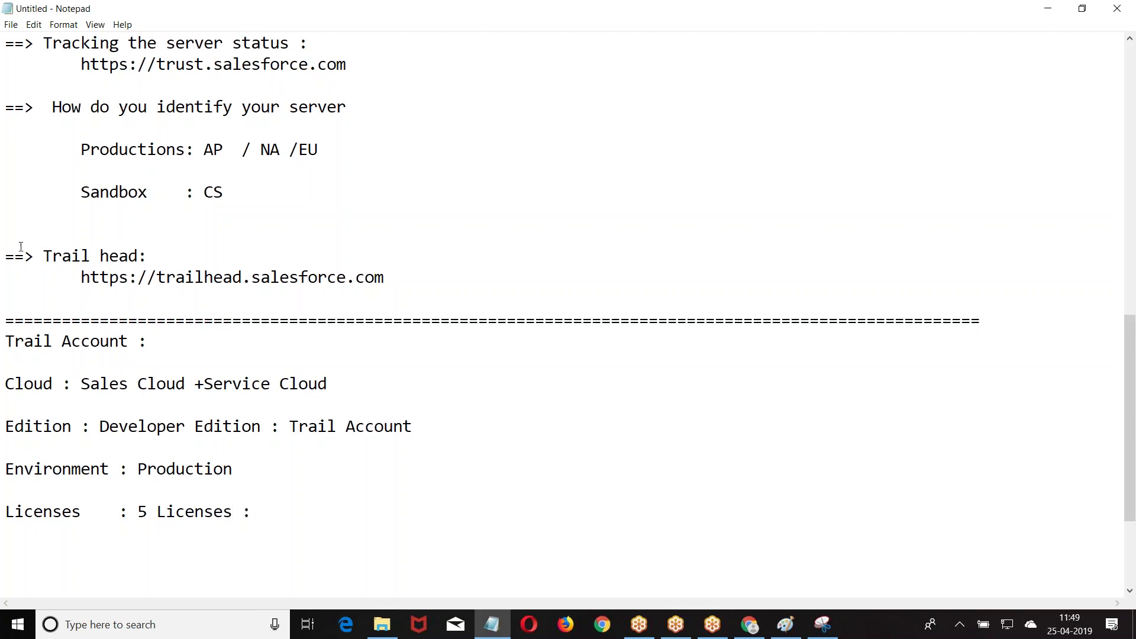
scroll(63, 245, down, 2)
Step: Tab-align the colons of the Cloud, Edition, Environment and Licenses lines
click(63, 255)
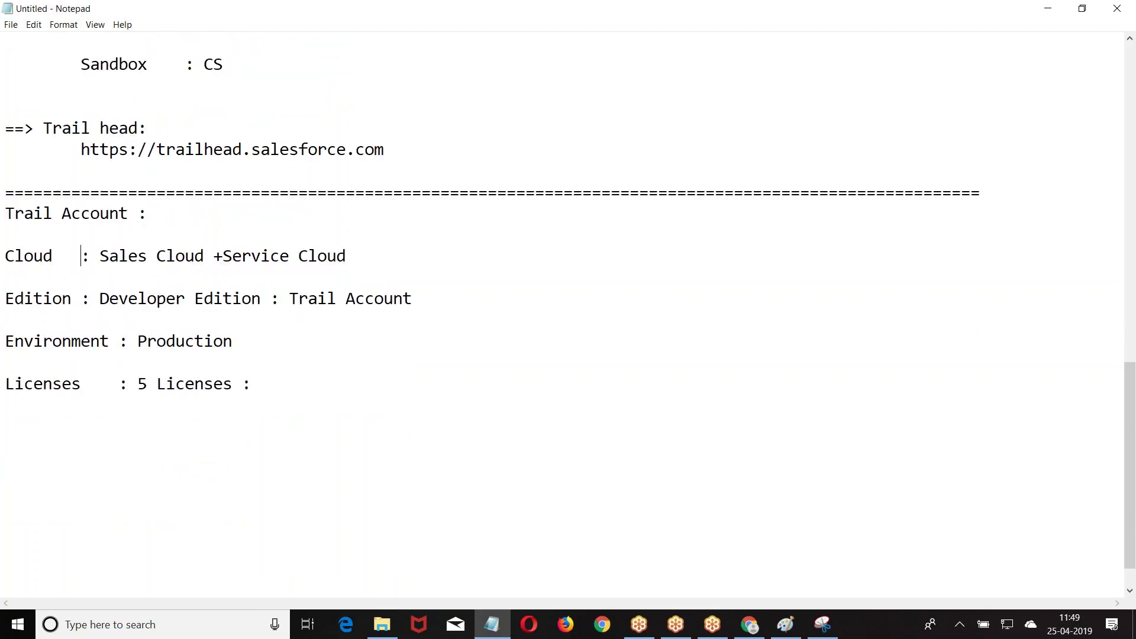
key(Tab)
click(81, 299)
key(Tab)
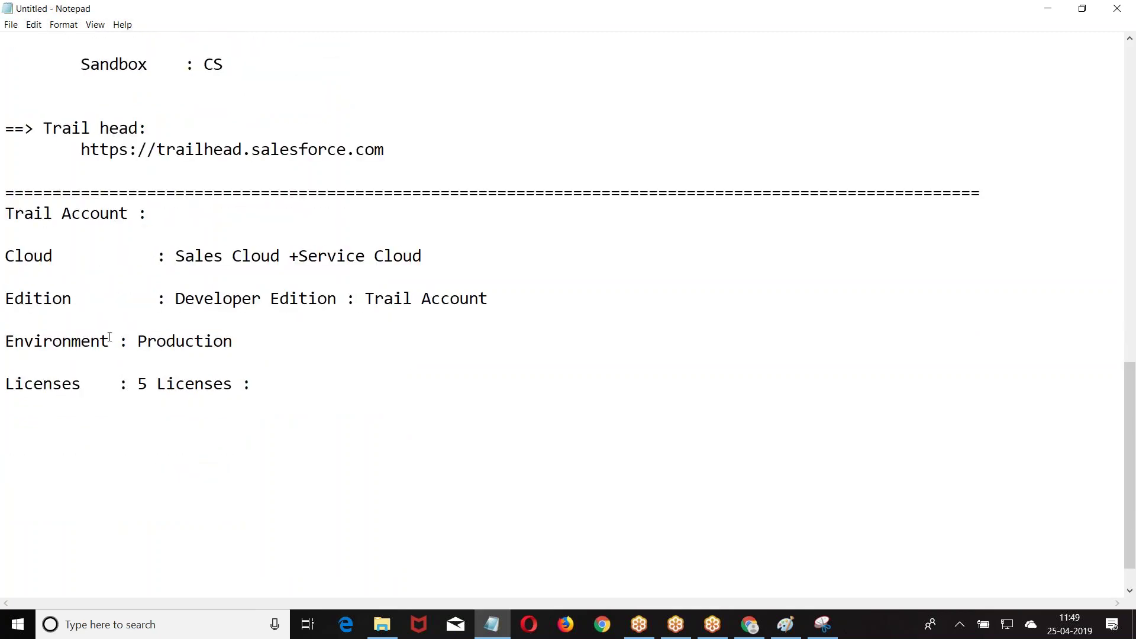
click(120, 343)
key(Tab)
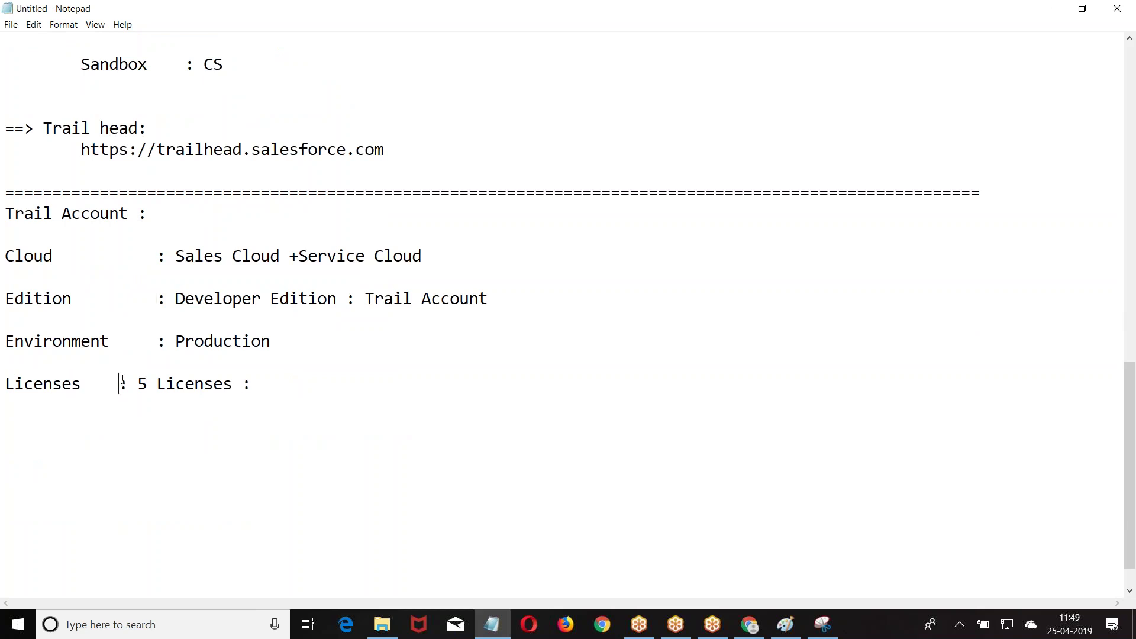
click(121, 383)
key(Tab)
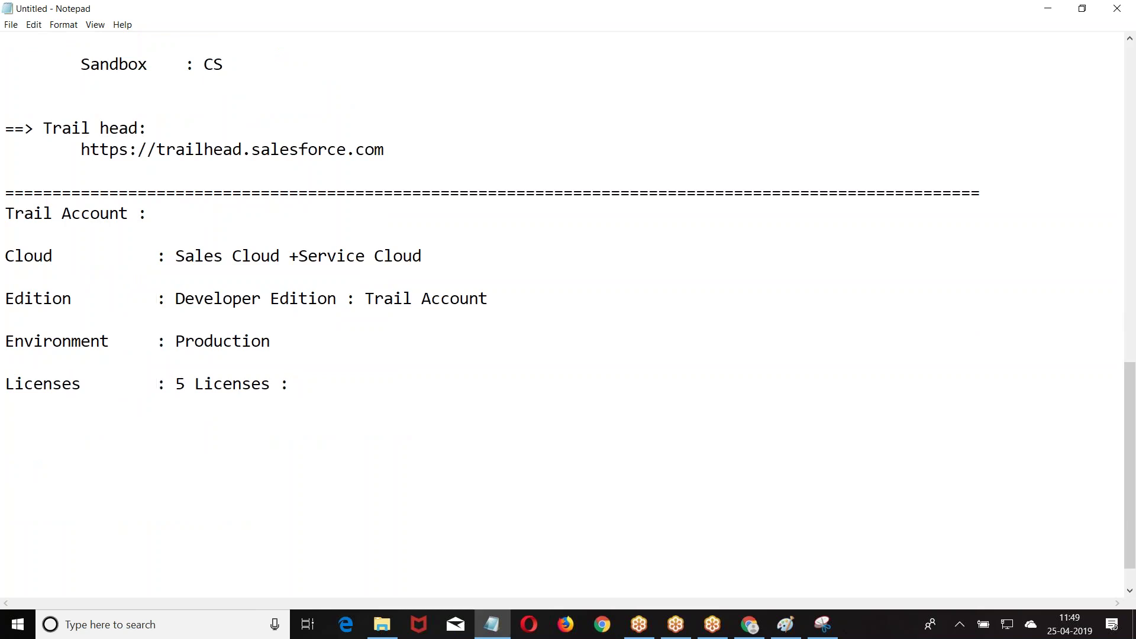
Step: Add indented '2 : salesforce Licenses :' and '3: : Salesforce Platform' lines under Licenses
click(287, 385)
key(Return)
key(Tab)
key(Tab)
key(Tab)
text(2 : salesforce )
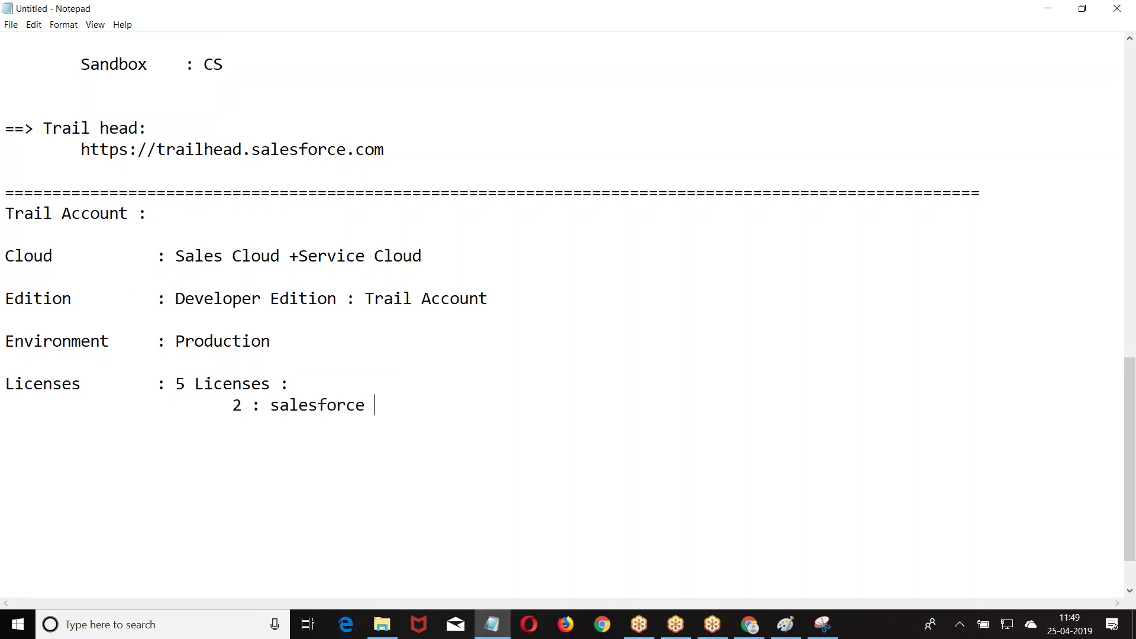
text(Licenses :)
key(Return)
key(Tab)
key(Tab)
key(Tab)
text(3: )
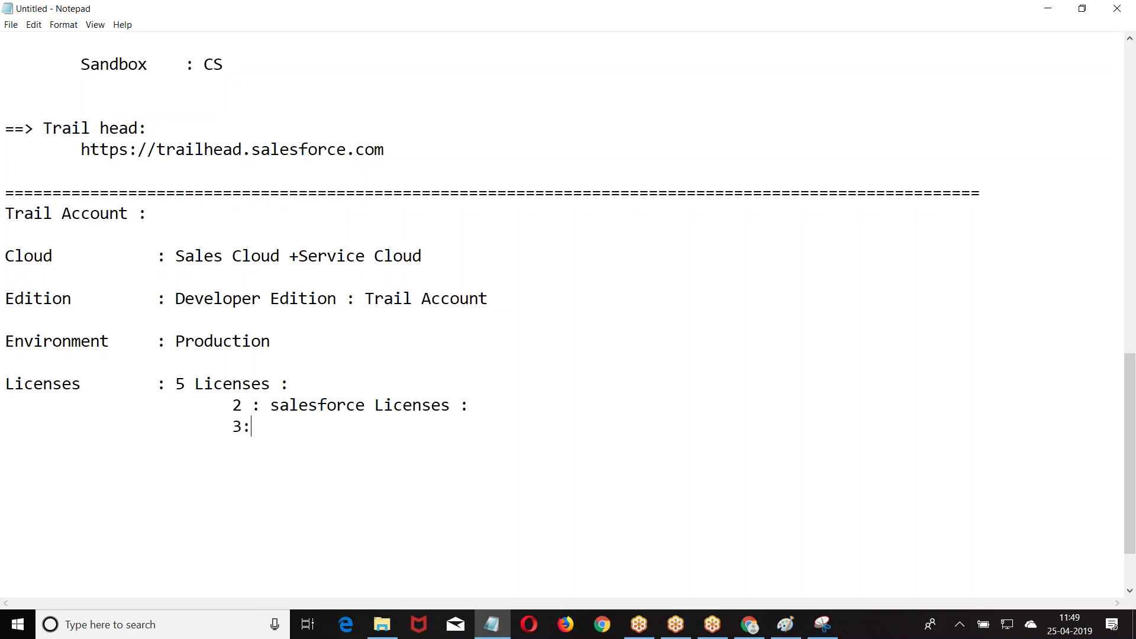
text(: Salesforce Platform)
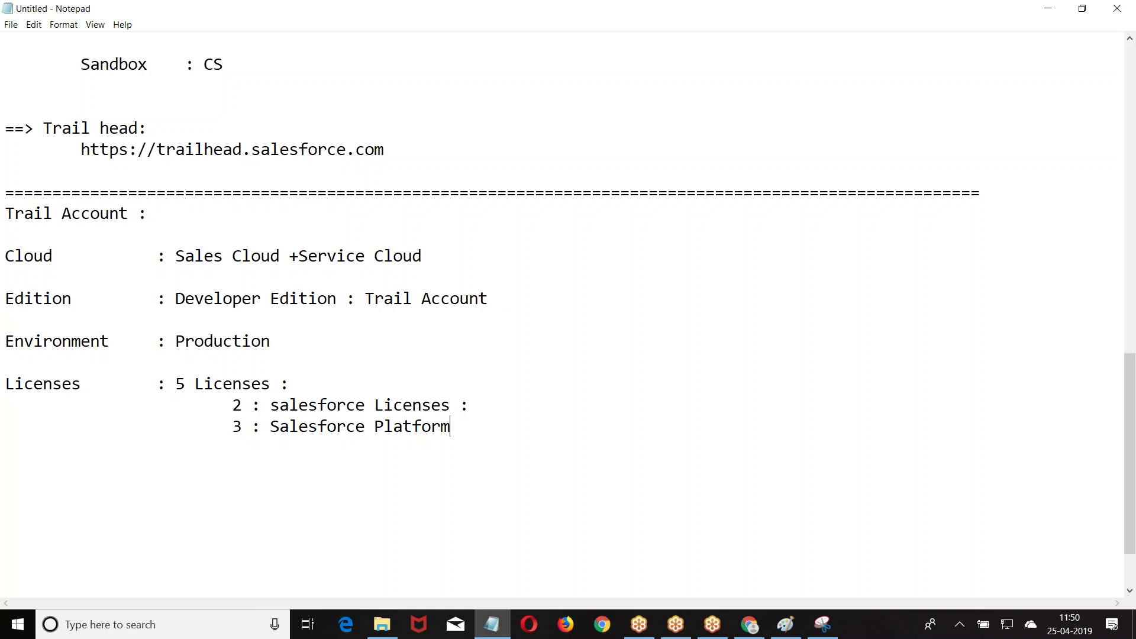
Step: Add a row of '=' separators below Salesforce Platform, with a blank line above it
key(Return)
text(==============================================================)
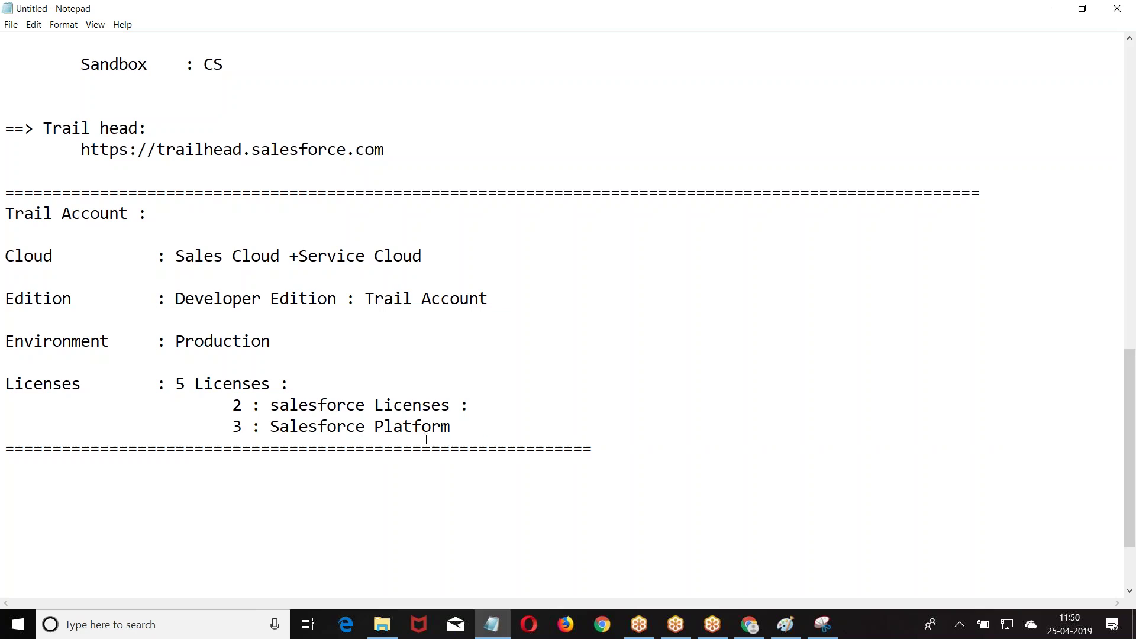
click(481, 426)
key(Return)
Step: Type 'Activities : Admin,CRM ,Development (Apex,Visualforce,Ligtning ,Testing,Integration)' above the separator
text(Activities : )
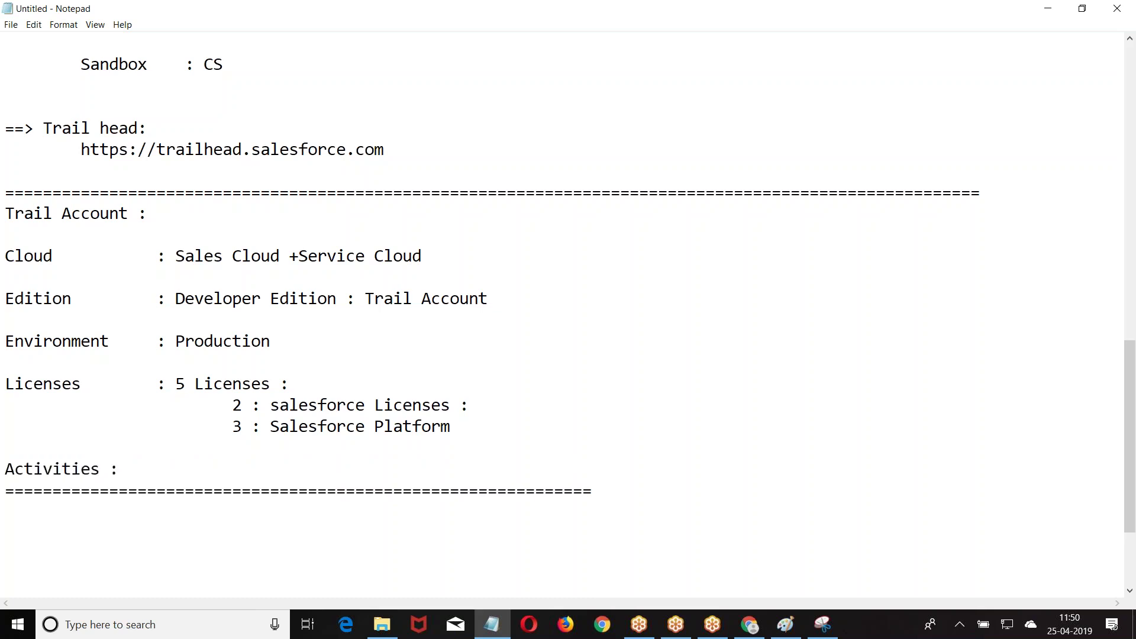
text(Admin,CRM ,Deve)
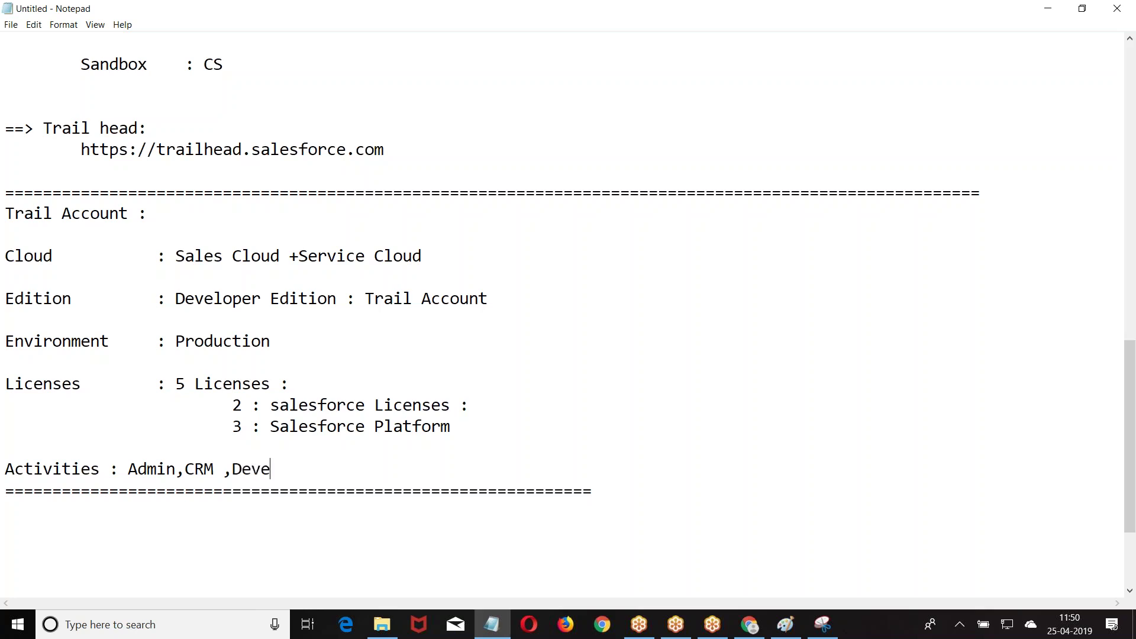
text(lopment (Apex,Visul)
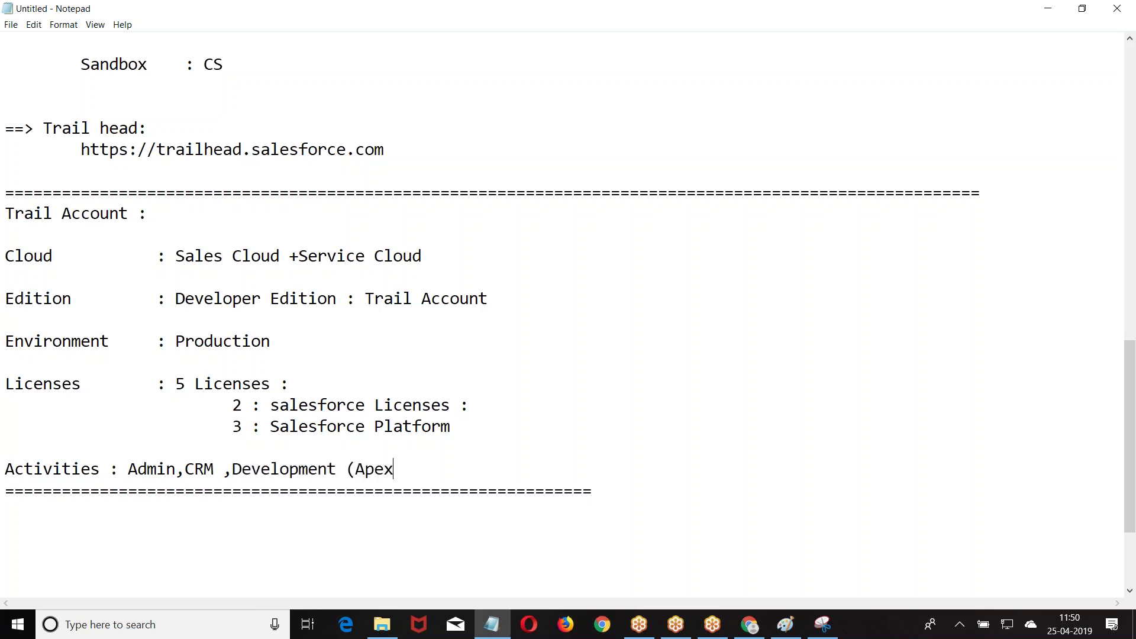
key(BackSpace)
text(alforce,Ligyh)
text(nti)
key(BackSpace)
key(BackSpace)
key(BackSpace)
key(BackSpace)
key(BackSpace)
text(tning )
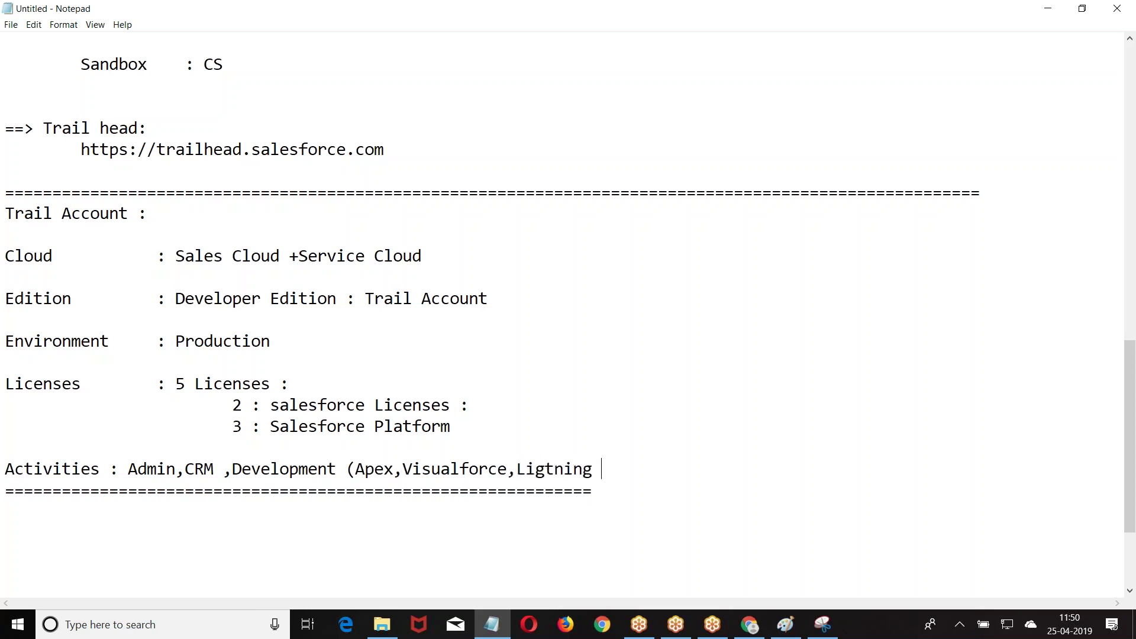
text(,esti)
key(BackSpace)
key(BackSpace)
key(BackSpace)
key(BackSpace)
text(Testing,Integratin)
key(BackSpace)
text(on) )
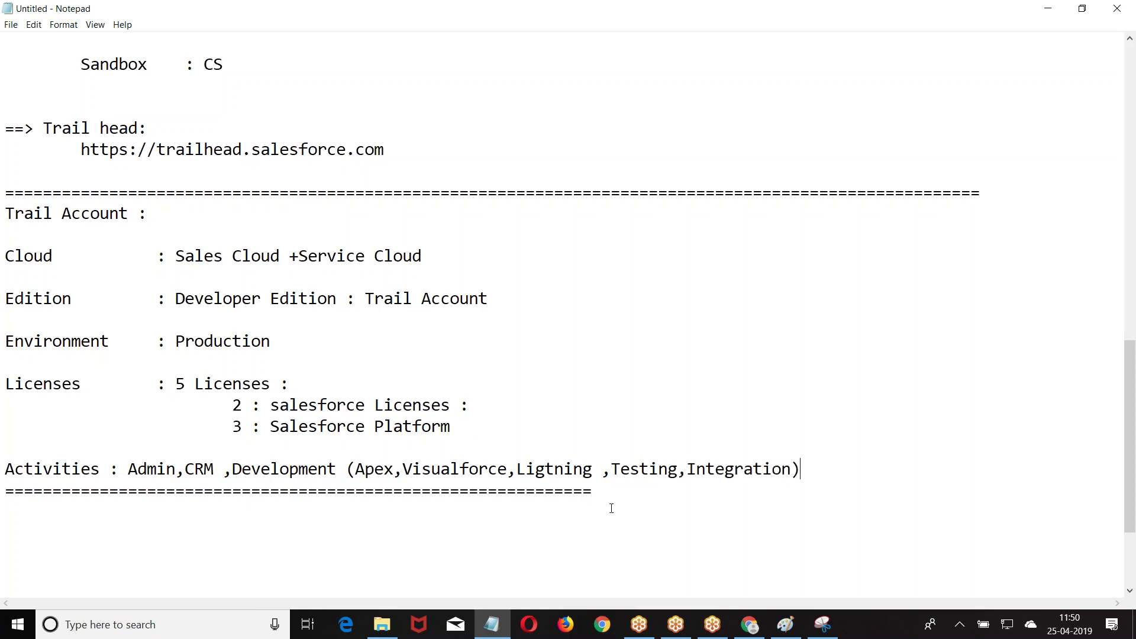
text(============================)
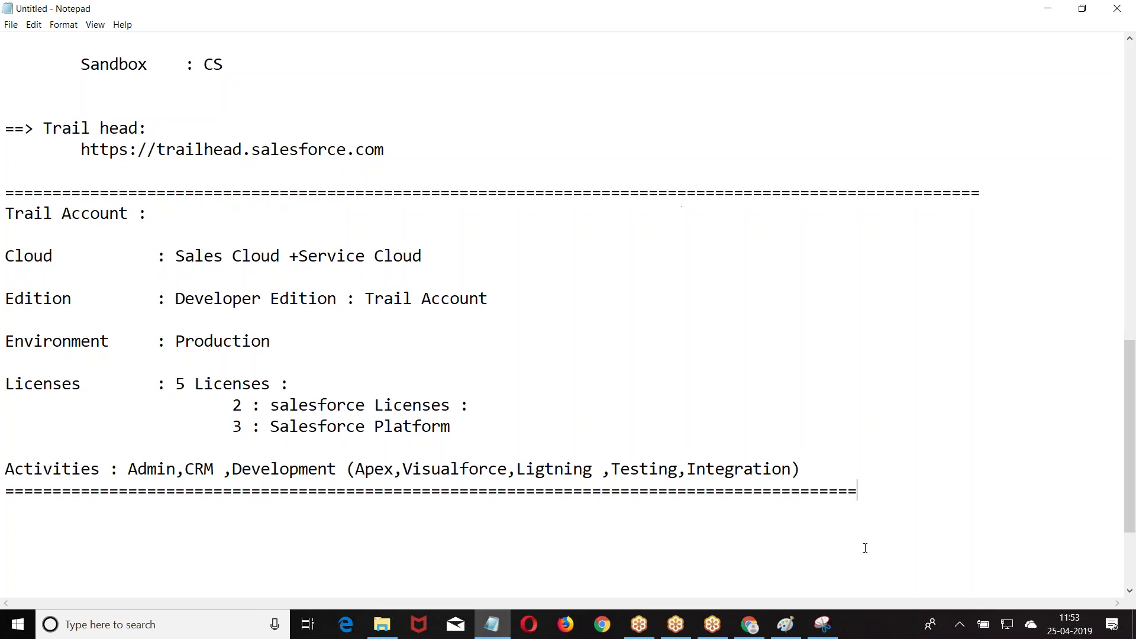
Step: In Chrome, try loading a 'developer' site in a new tab, then close the blocked tab
click(748, 624)
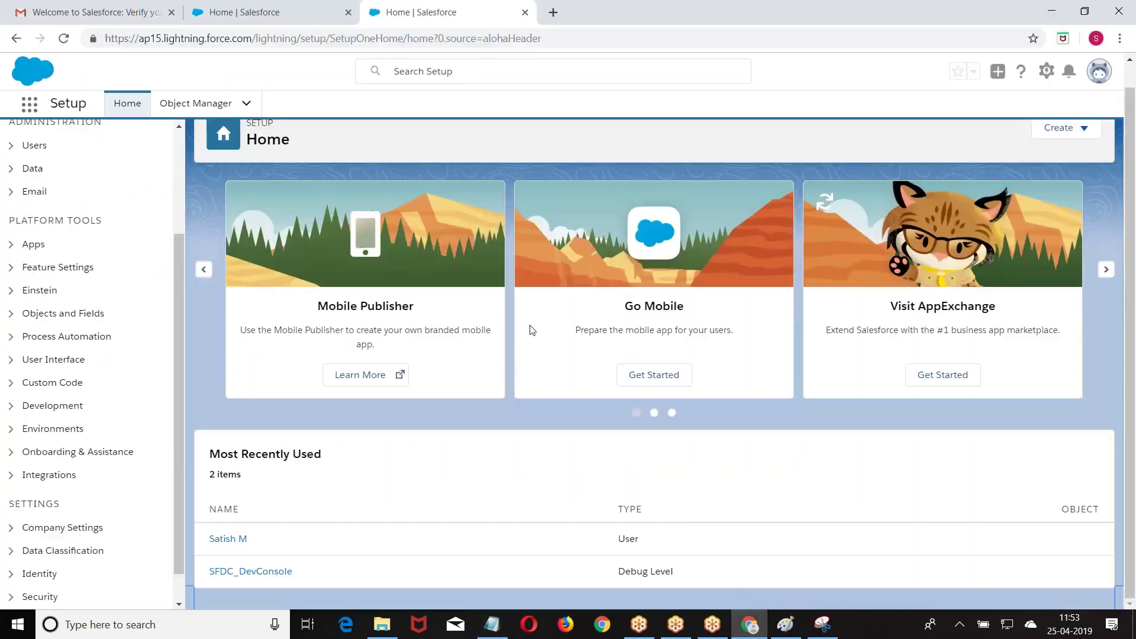
click(553, 13)
text(develope)
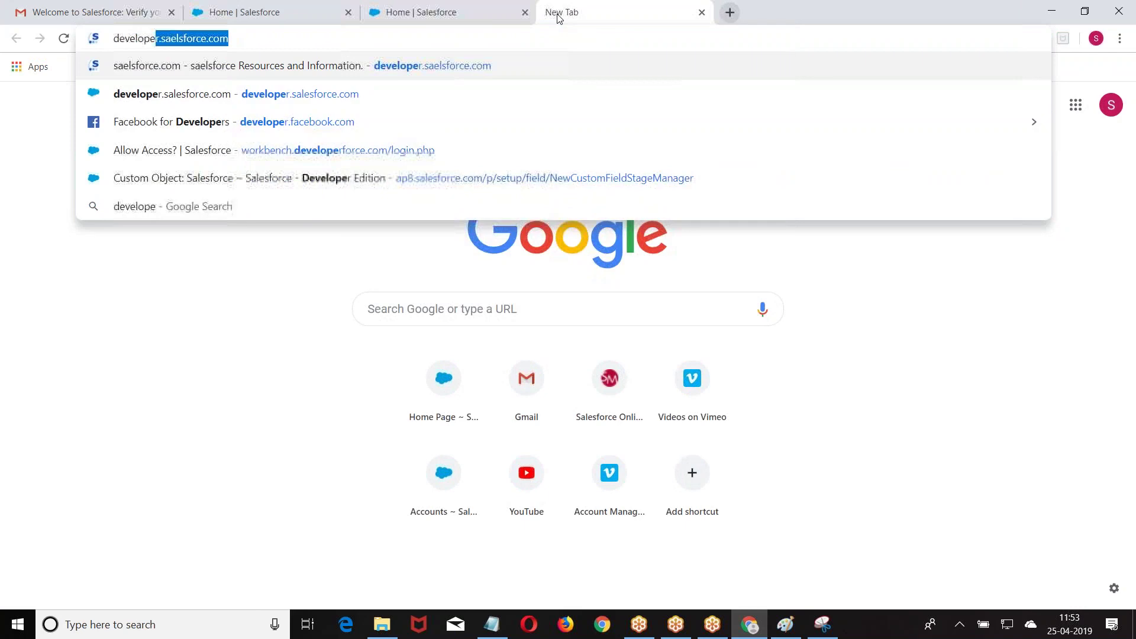
text(r)
key(Return)
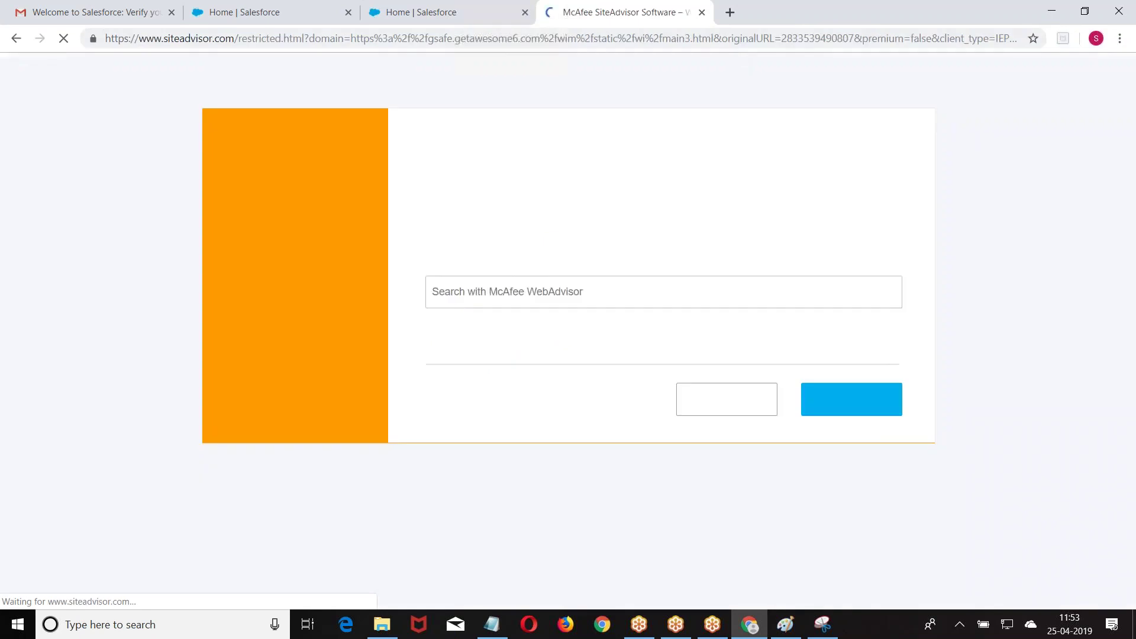
click(702, 12)
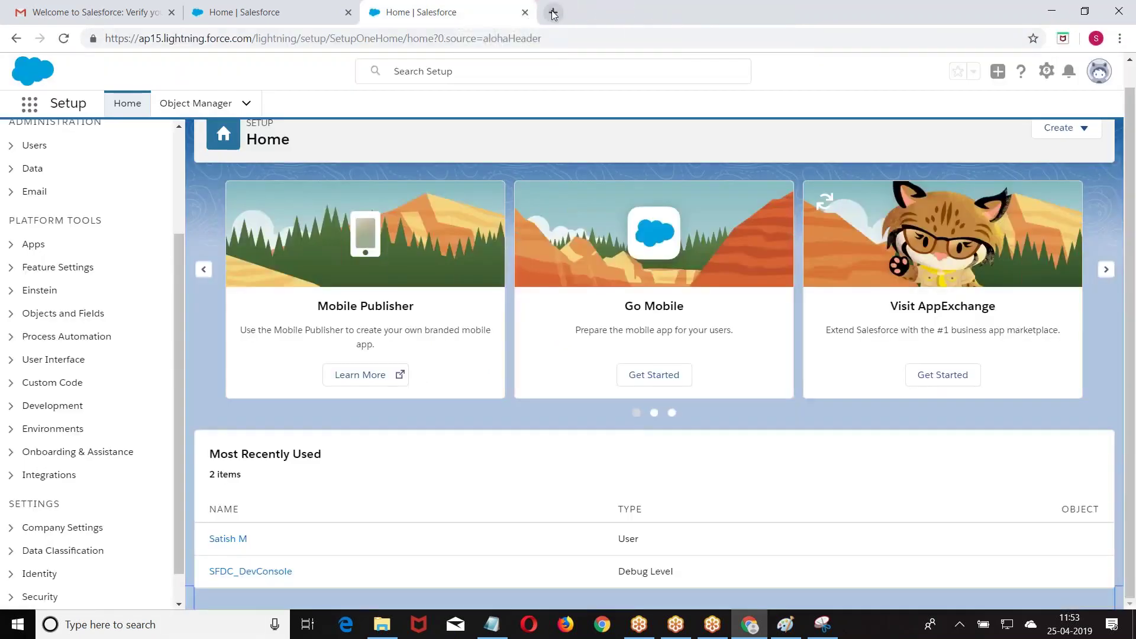
Step: Load developer.salesforce.com, review its Sign Up form, then close the tab
click(552, 12)
text(deve)
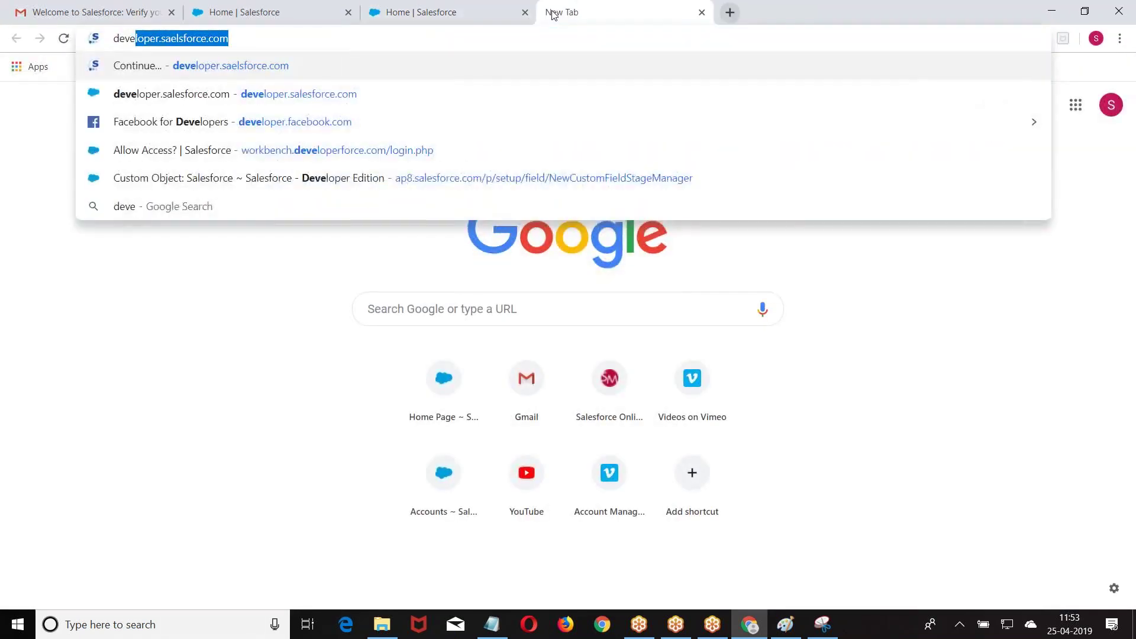
text(loper)
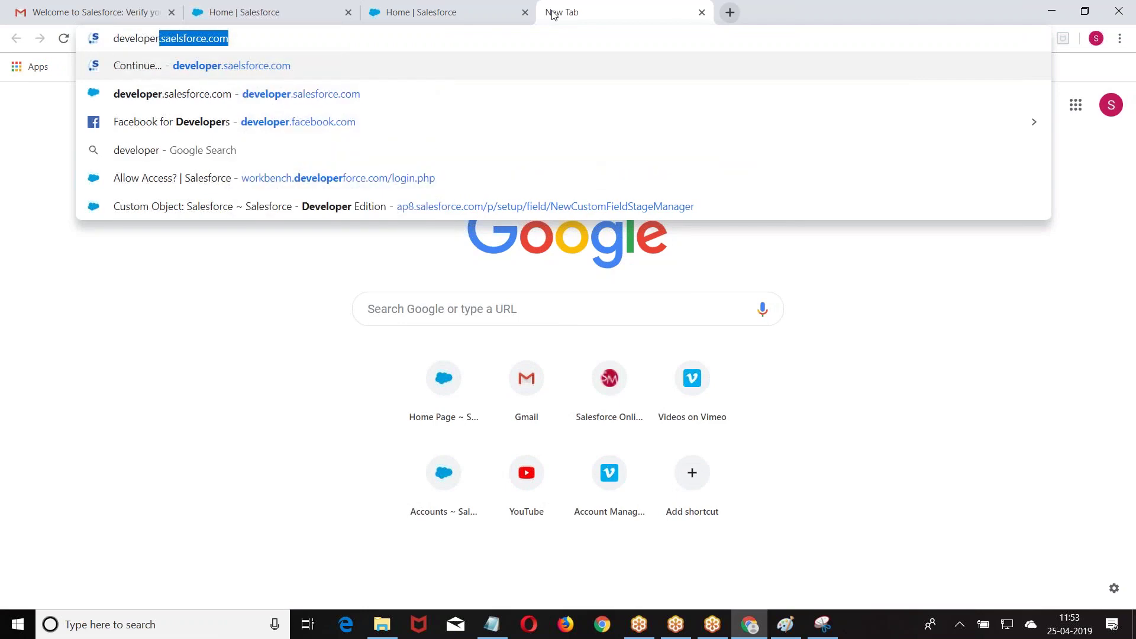
text(.salesforce.com/)
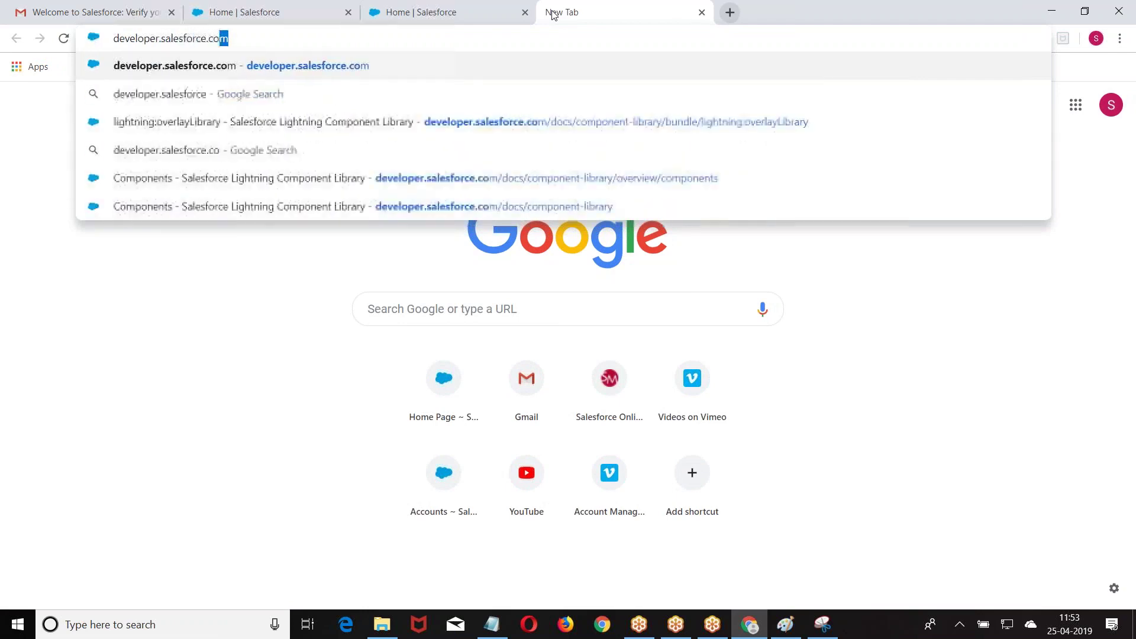
key(Return)
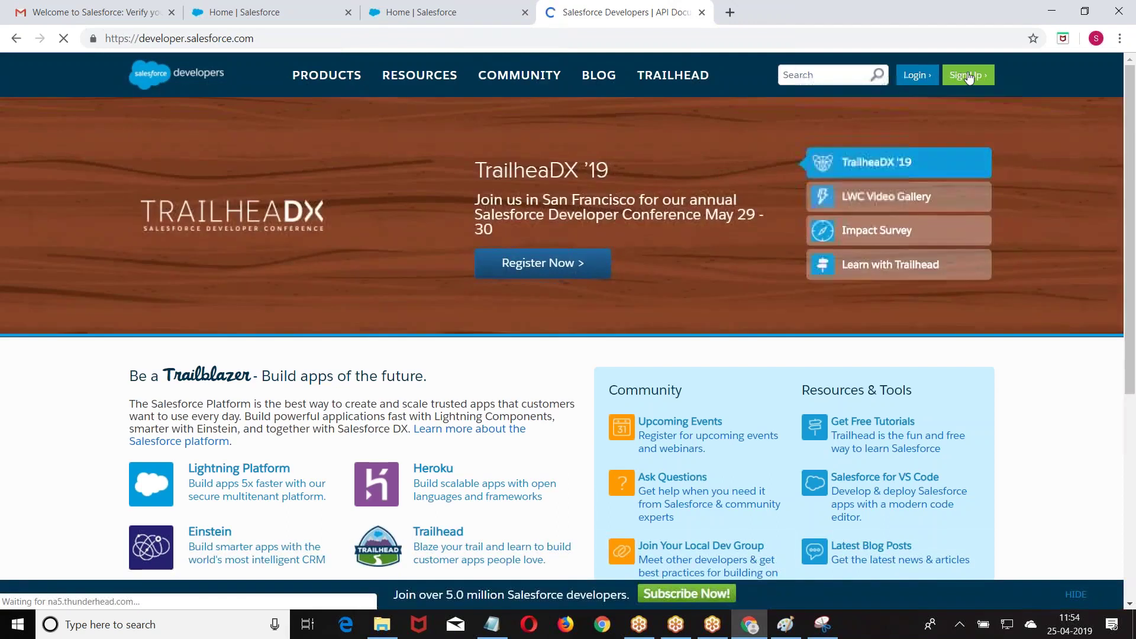
click(969, 76)
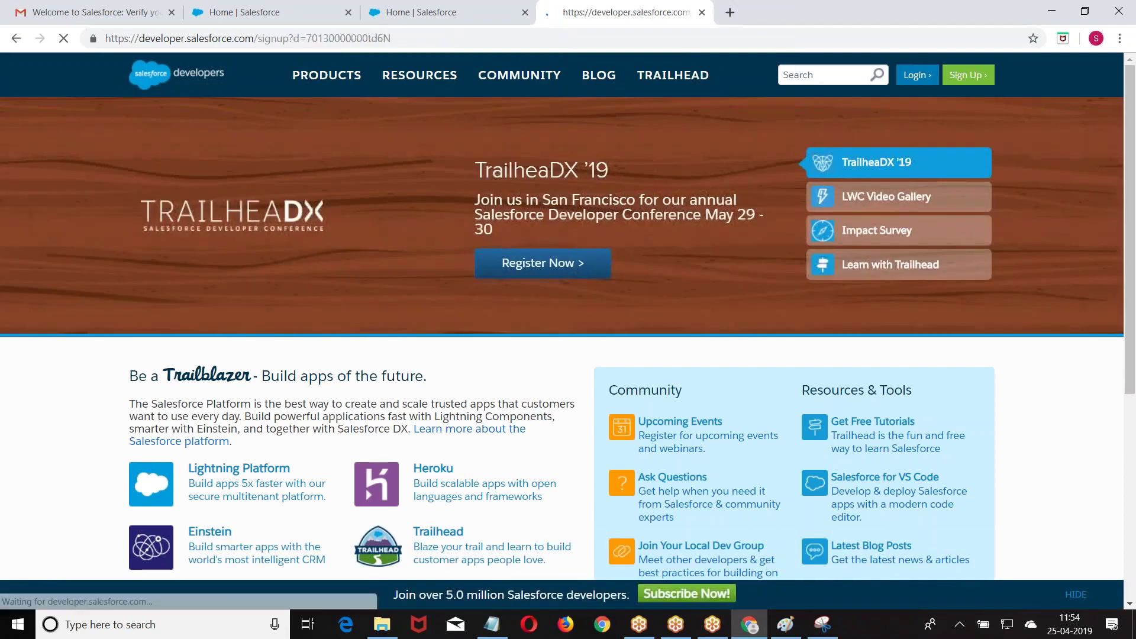
scroll(746, 239, down, 2)
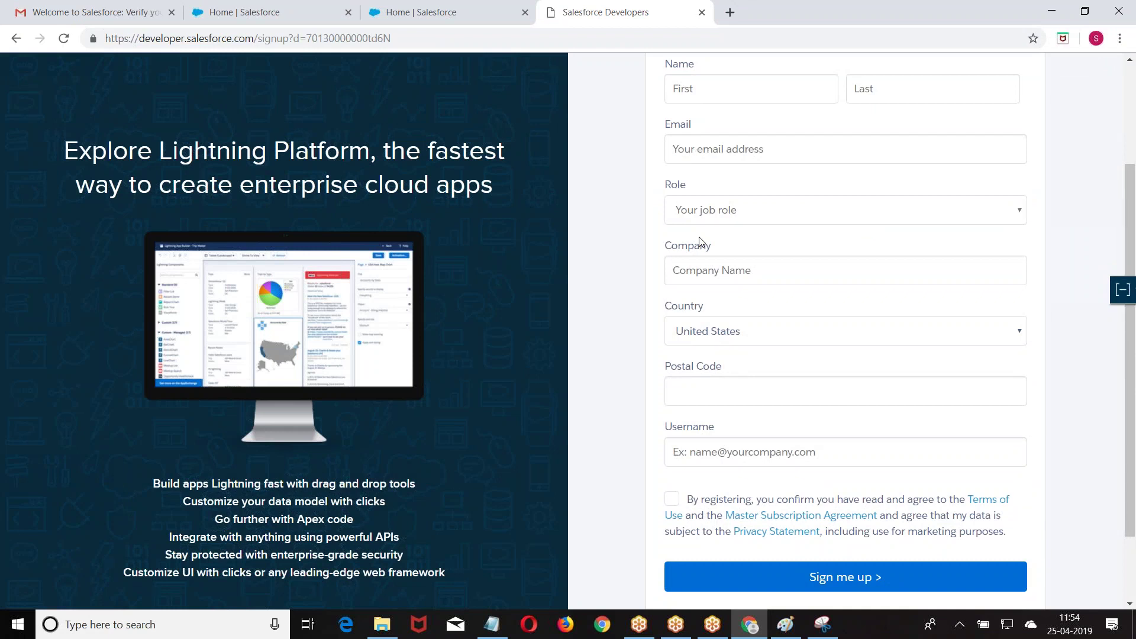
scroll(700, 242, down, 1)
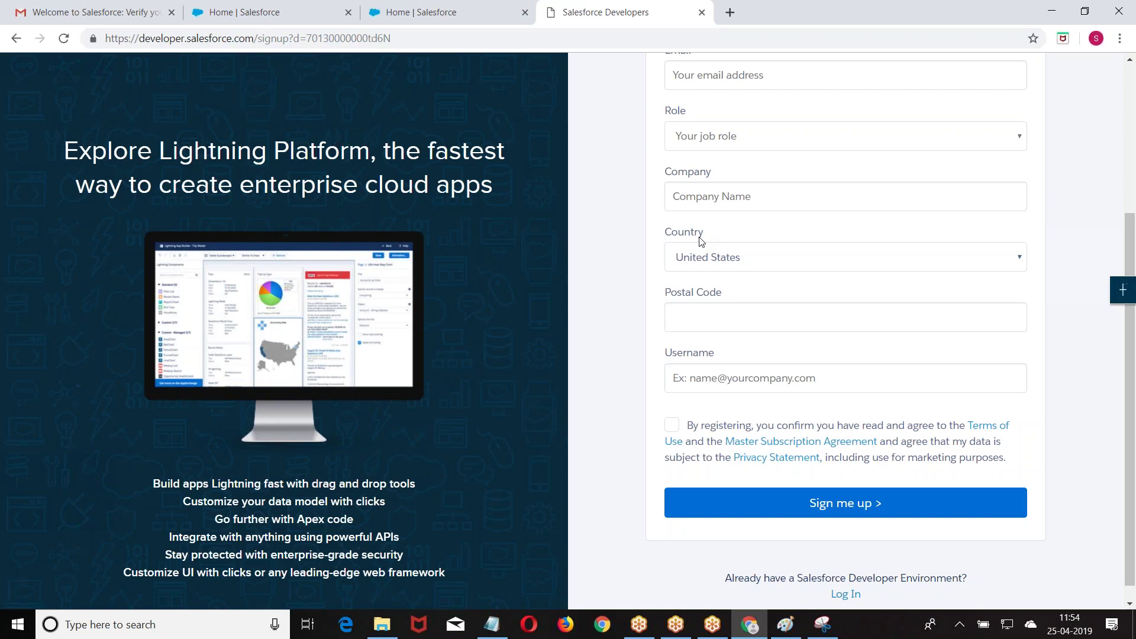
scroll(700, 239, up, 4)
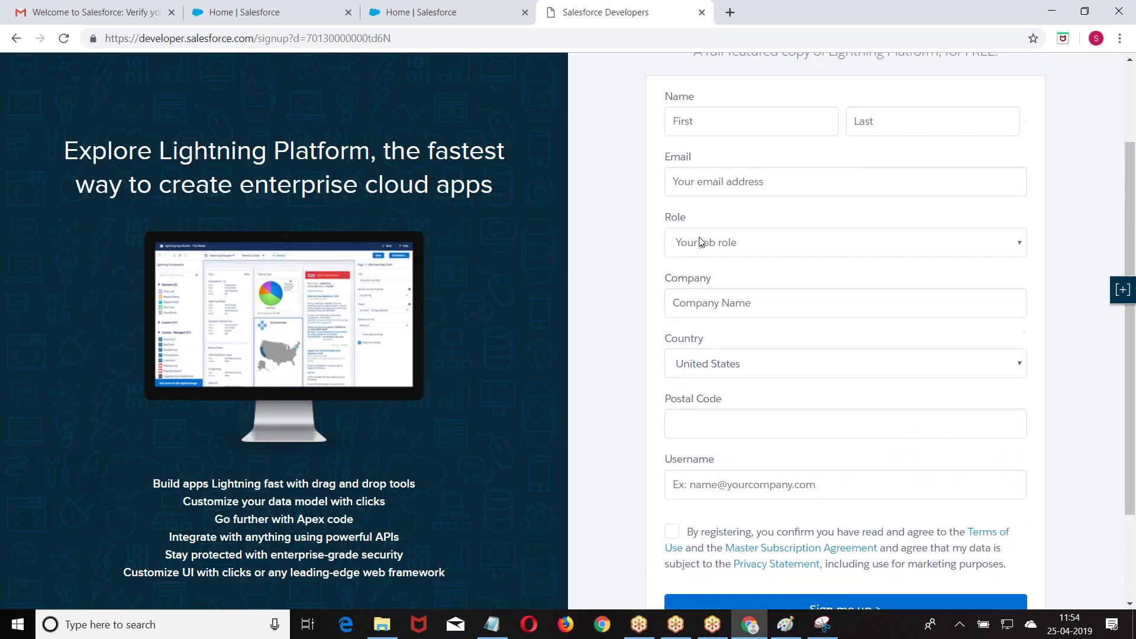
click(701, 12)
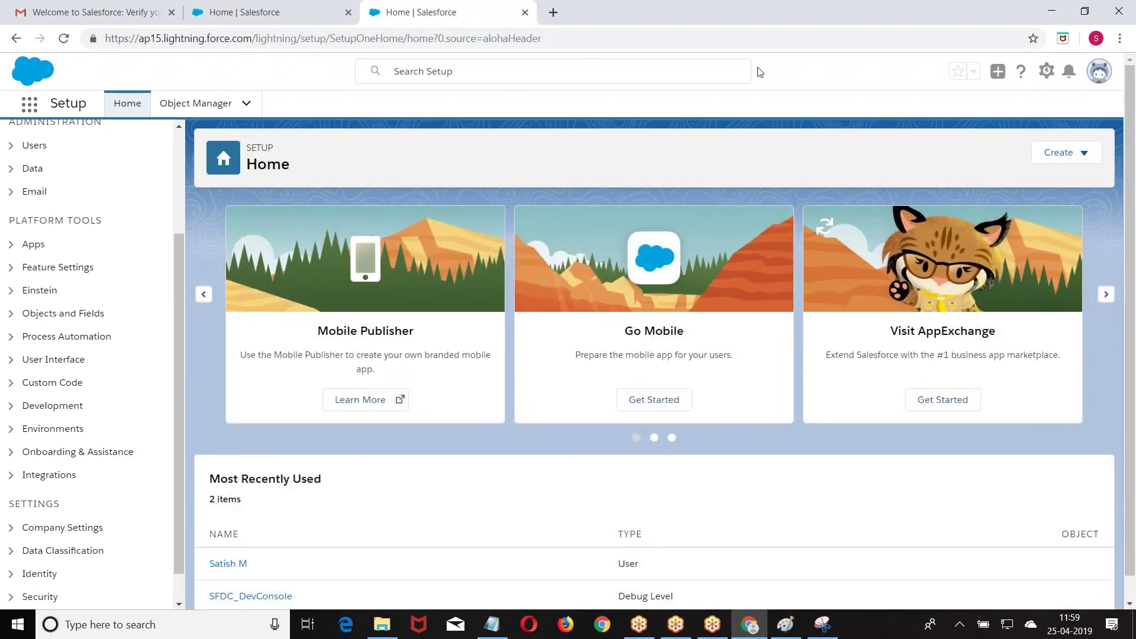
Step: Switch the org from Lightning to Salesforce Classic from the profile menu
click(1102, 74)
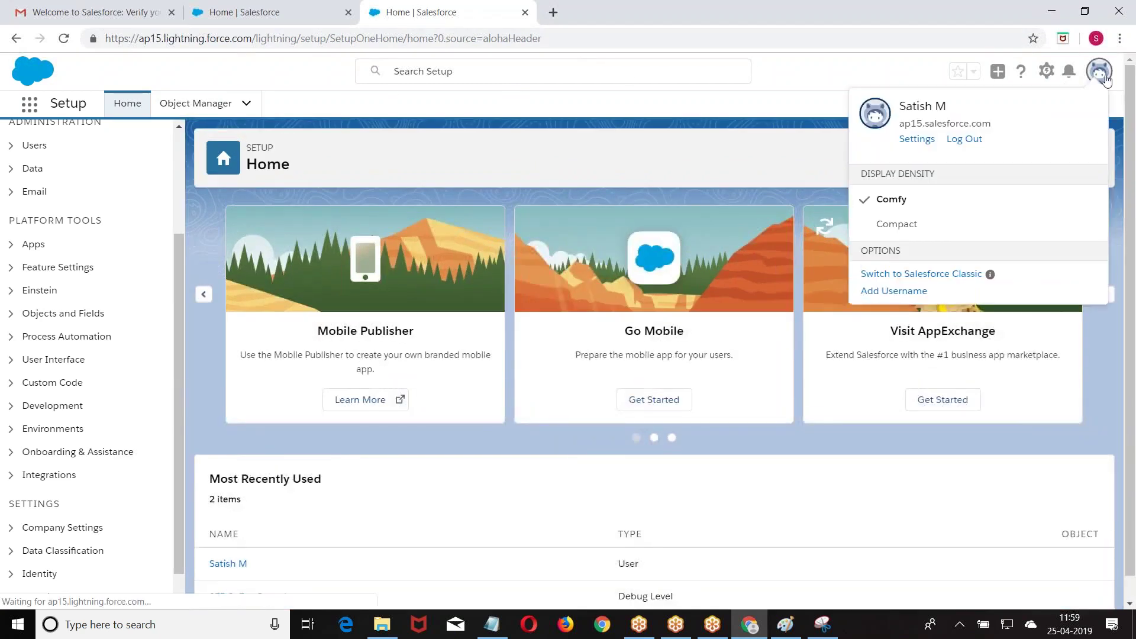
click(909, 281)
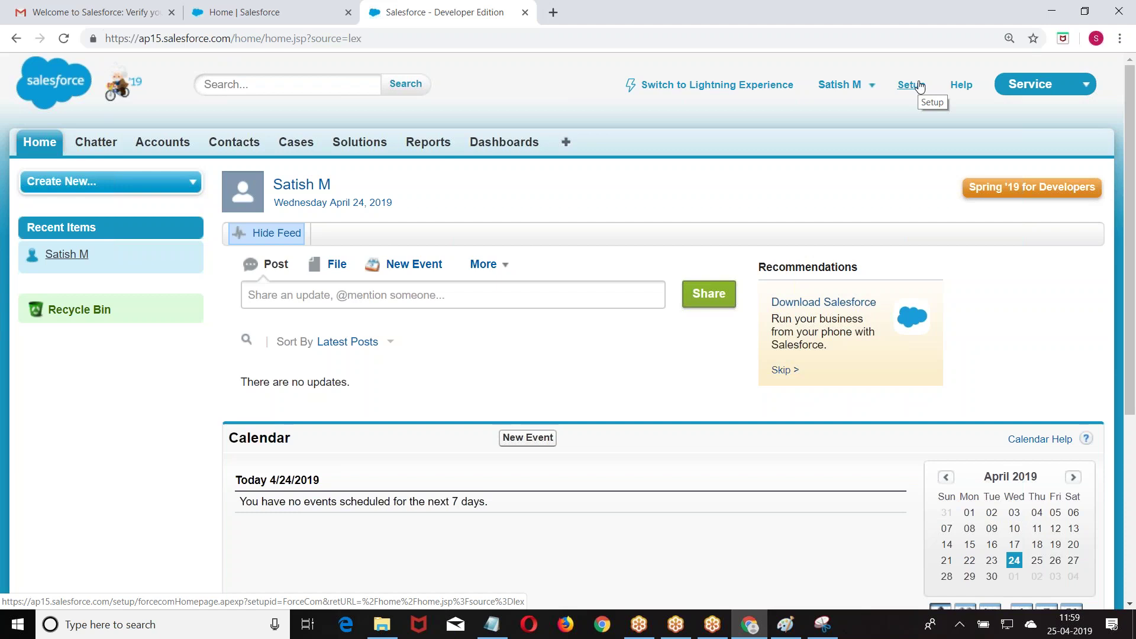
Step: From Classic Setup, open Manage Users > Profiles in a new browser tab and switch to it
click(913, 85)
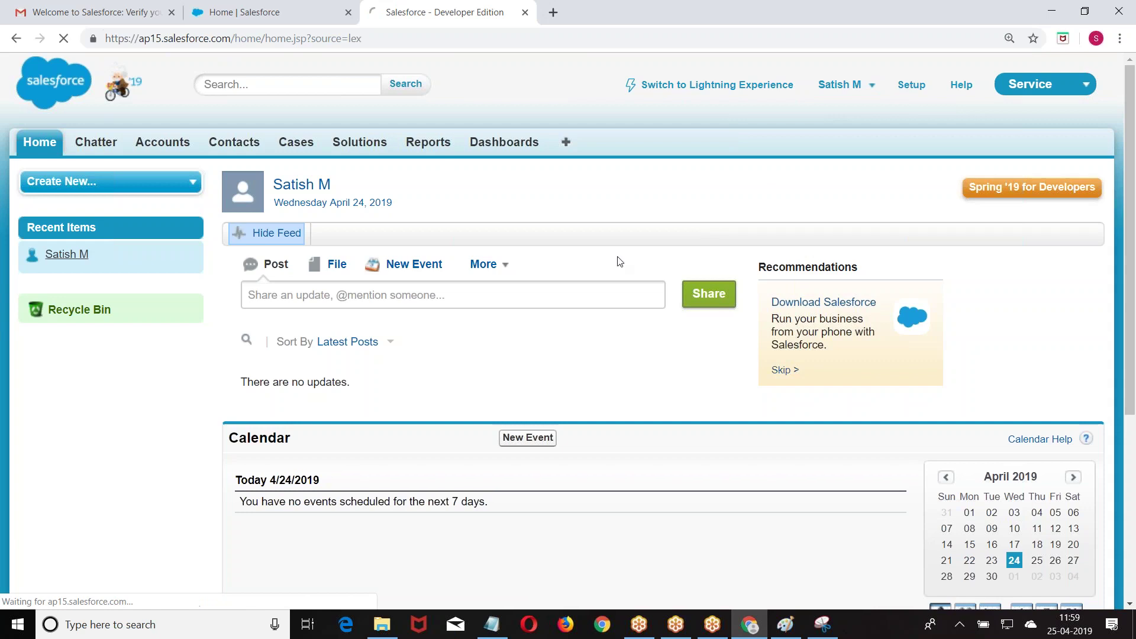
scroll(616, 256, down, 3)
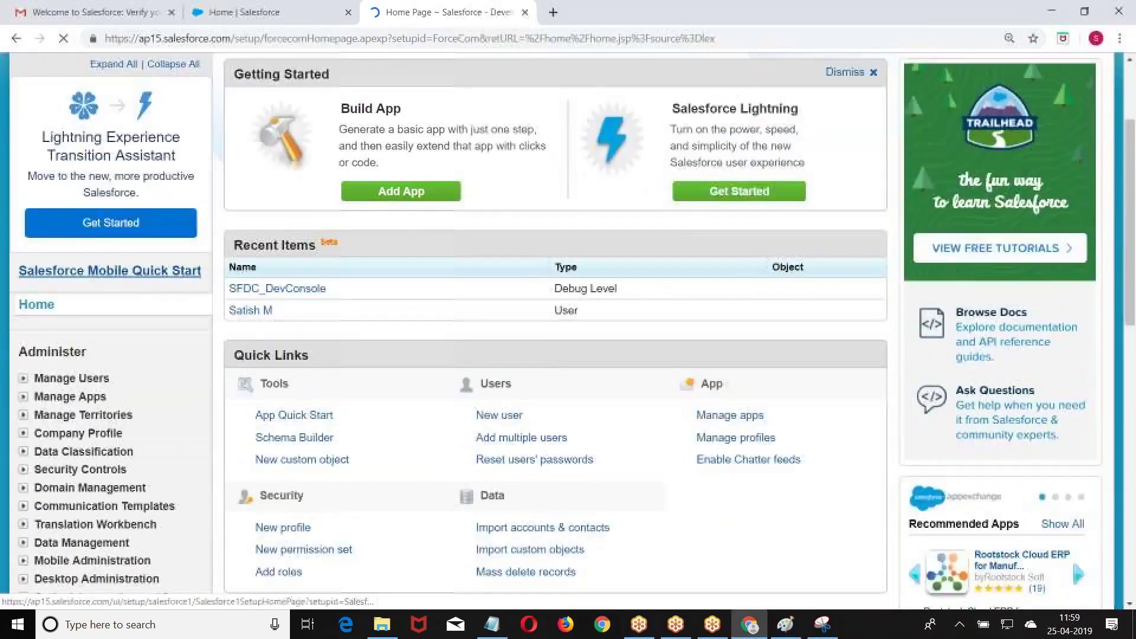
scroll(568, 328, up, 2)
scroll(568, 329, up, 2)
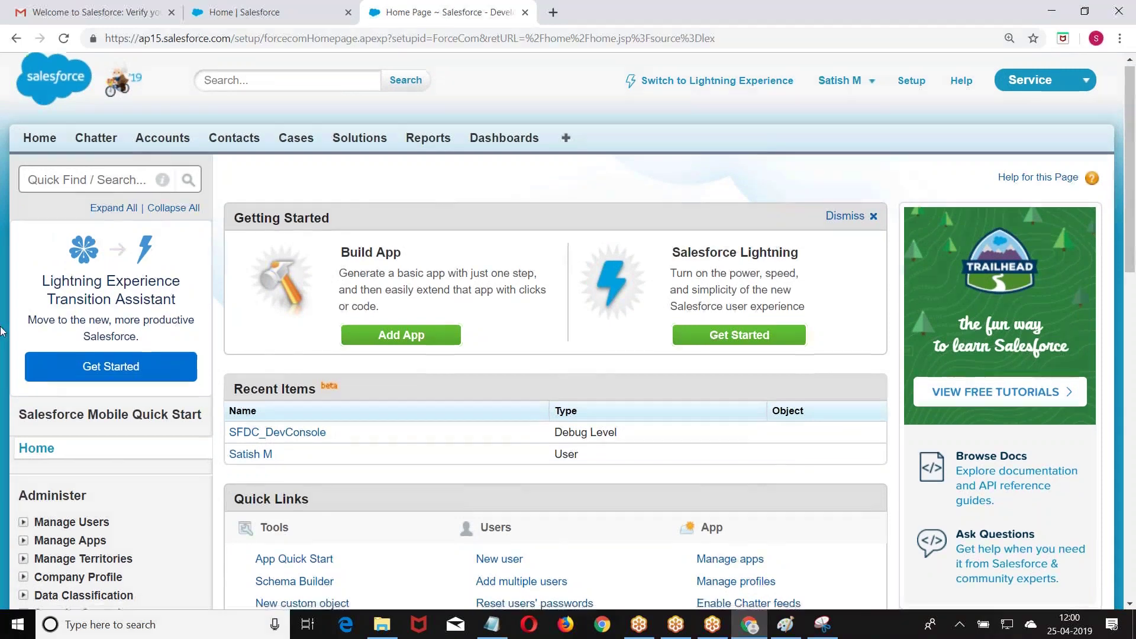
scroll(22, 253, down, 5)
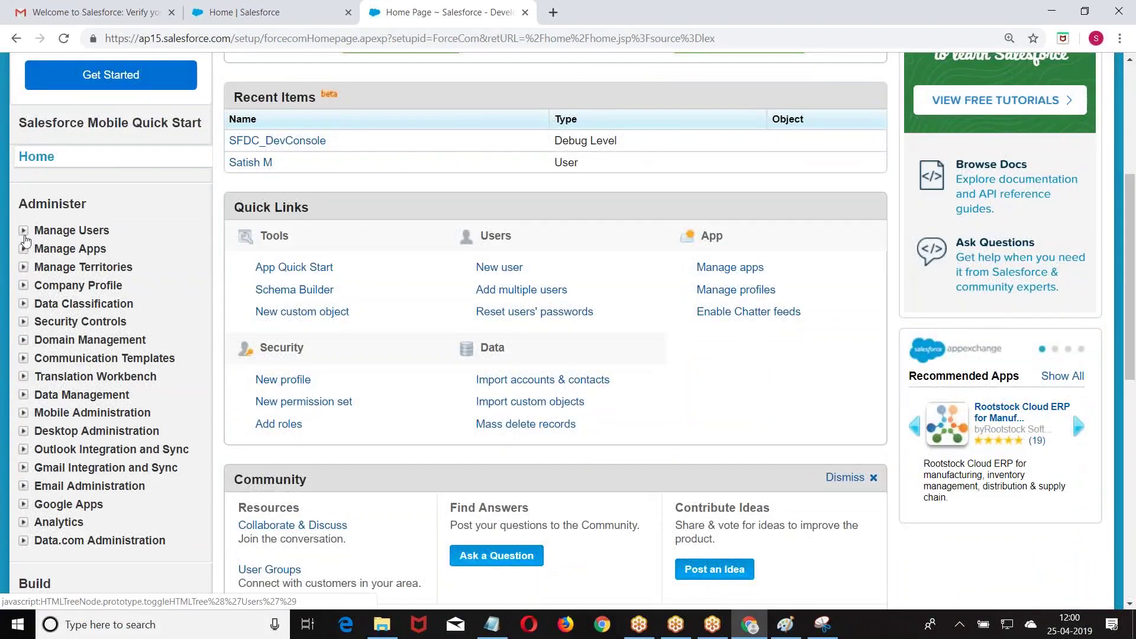
click(23, 230)
right_click(70, 336)
click(101, 348)
click(609, 8)
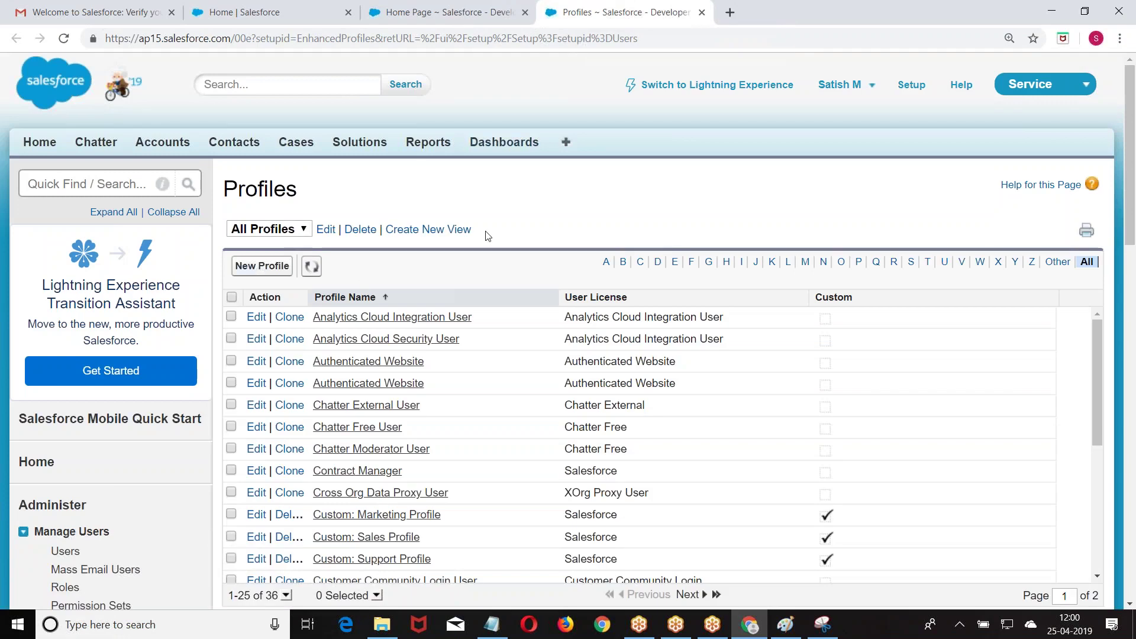
scroll(518, 219, down, 1)
Step: Create a new profile named Student, cloned from System Administrator, and save it
click(269, 194)
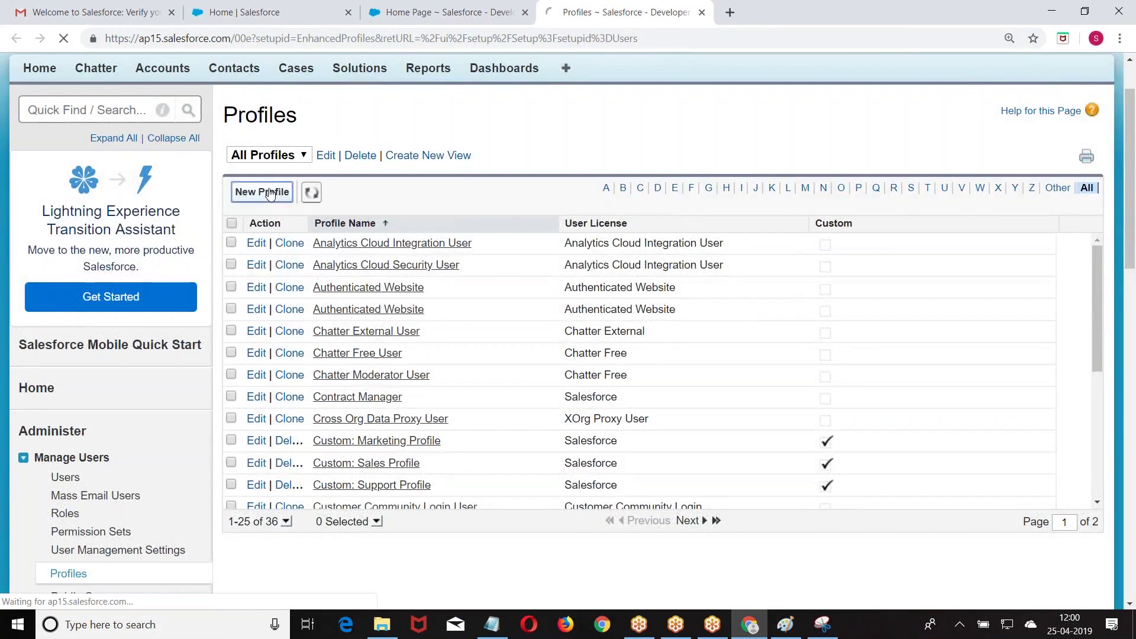
click(509, 300)
drag(622, 349, 621, 579)
click(496, 585)
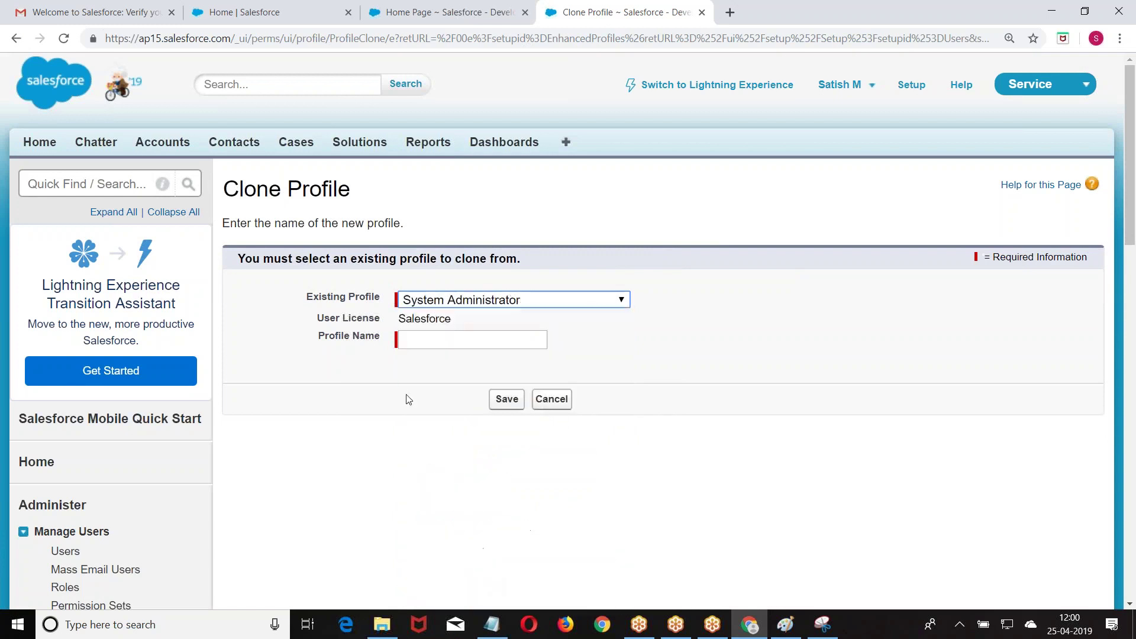
click(430, 338)
text(Sa)
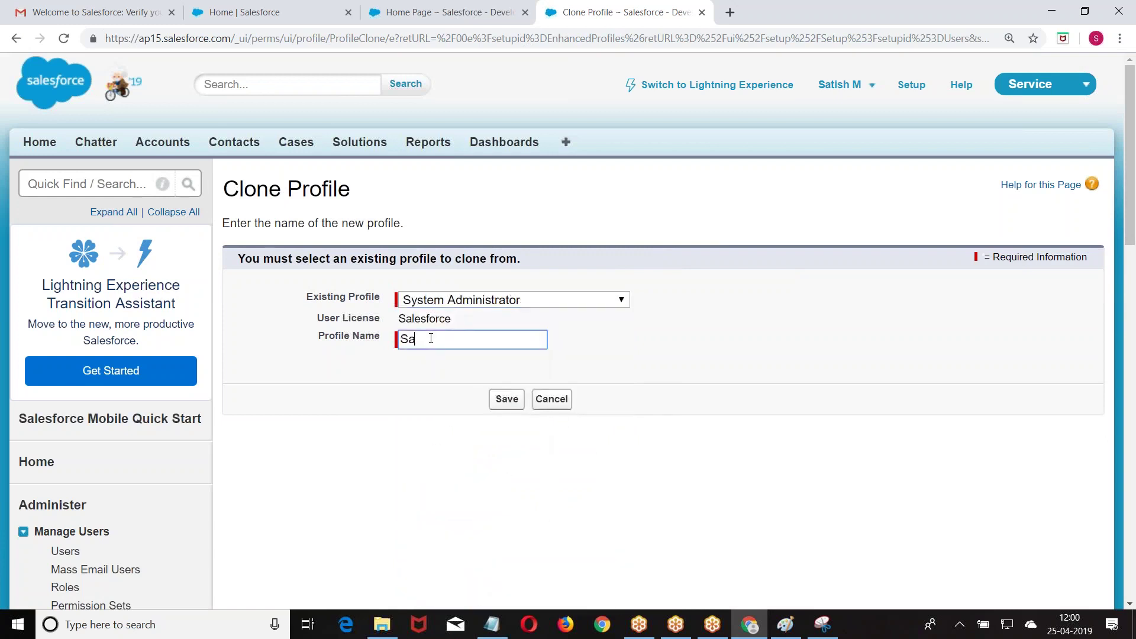
text(udent)
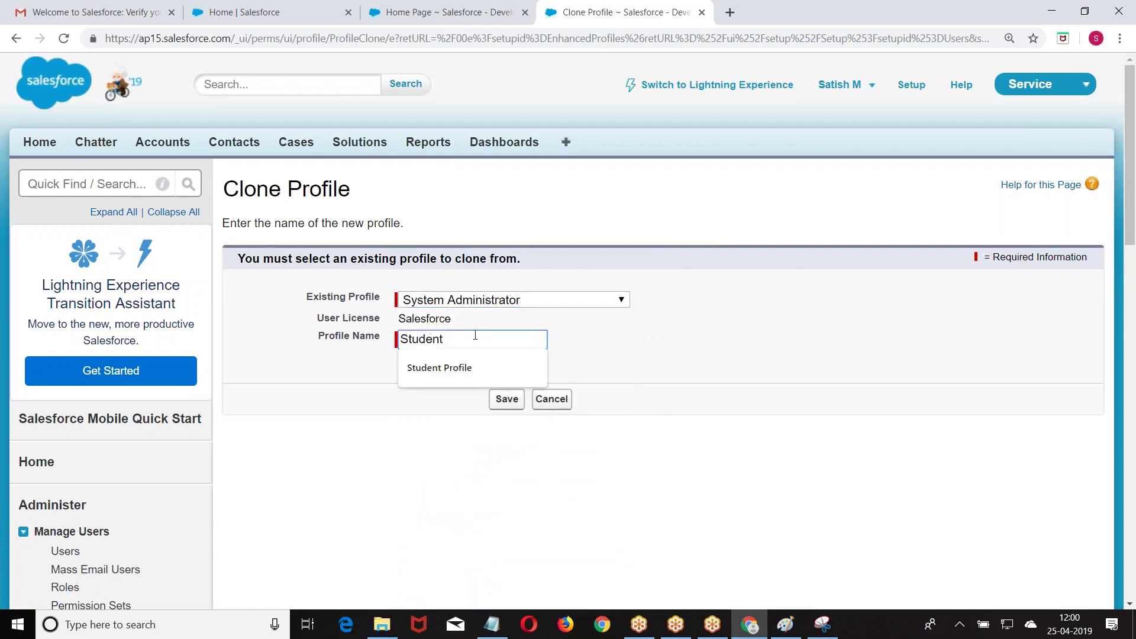
click(499, 400)
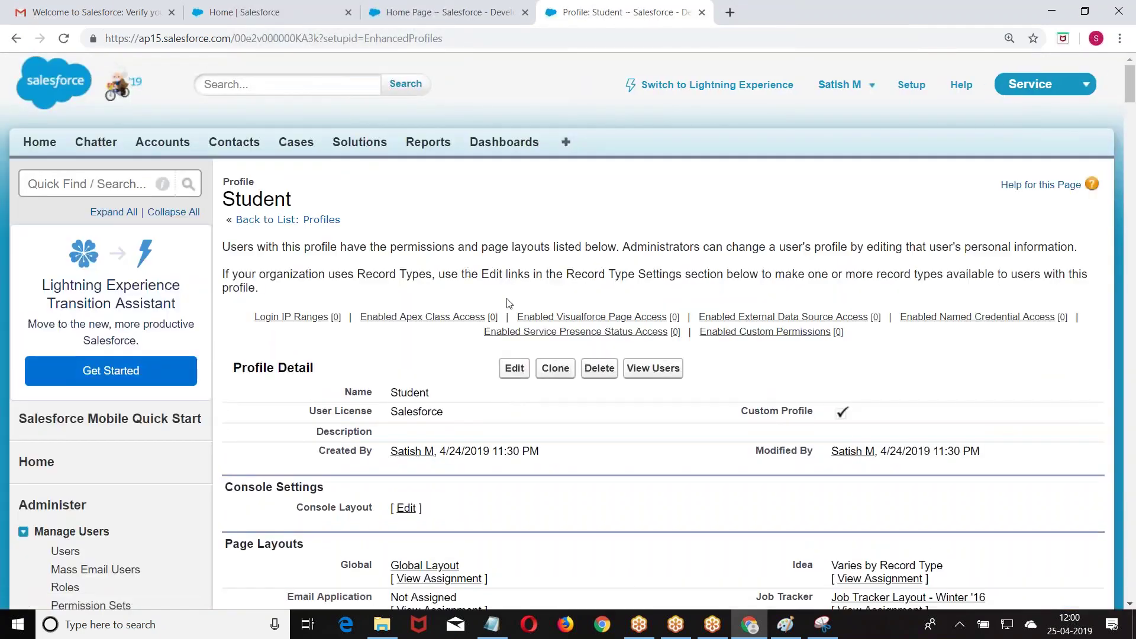
scroll(507, 304, down, 2)
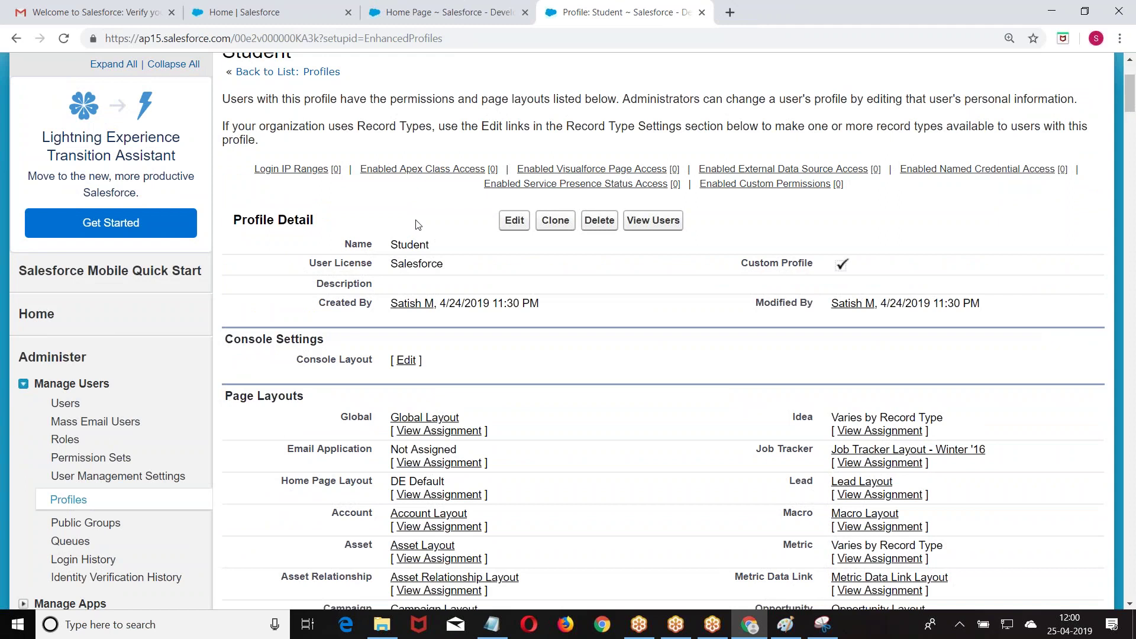
scroll(413, 102, down, 2)
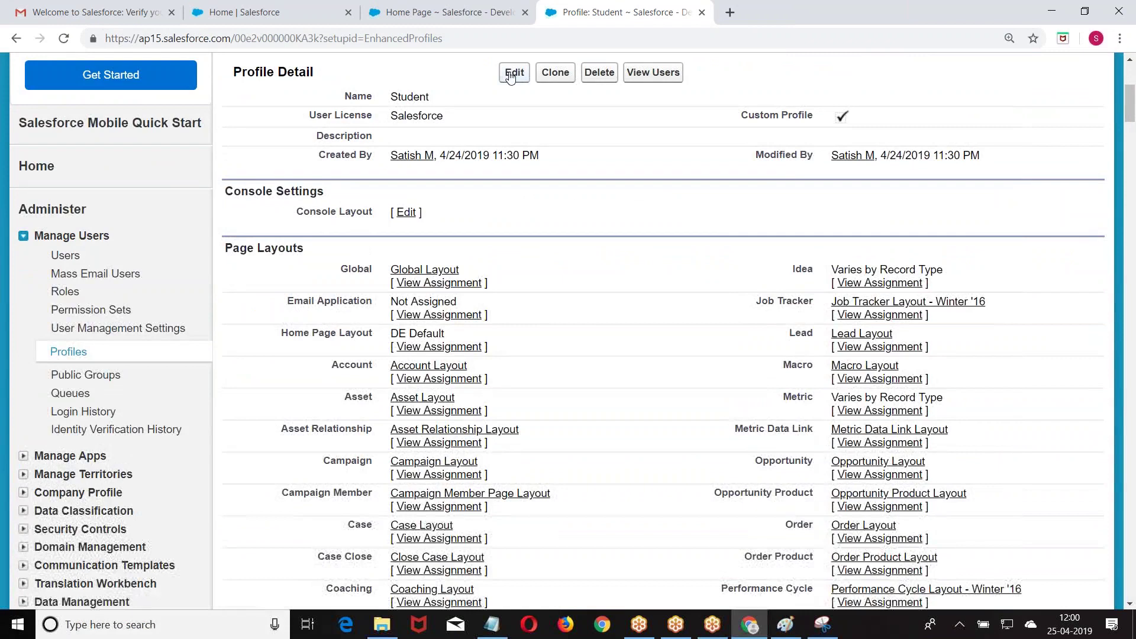
click(513, 73)
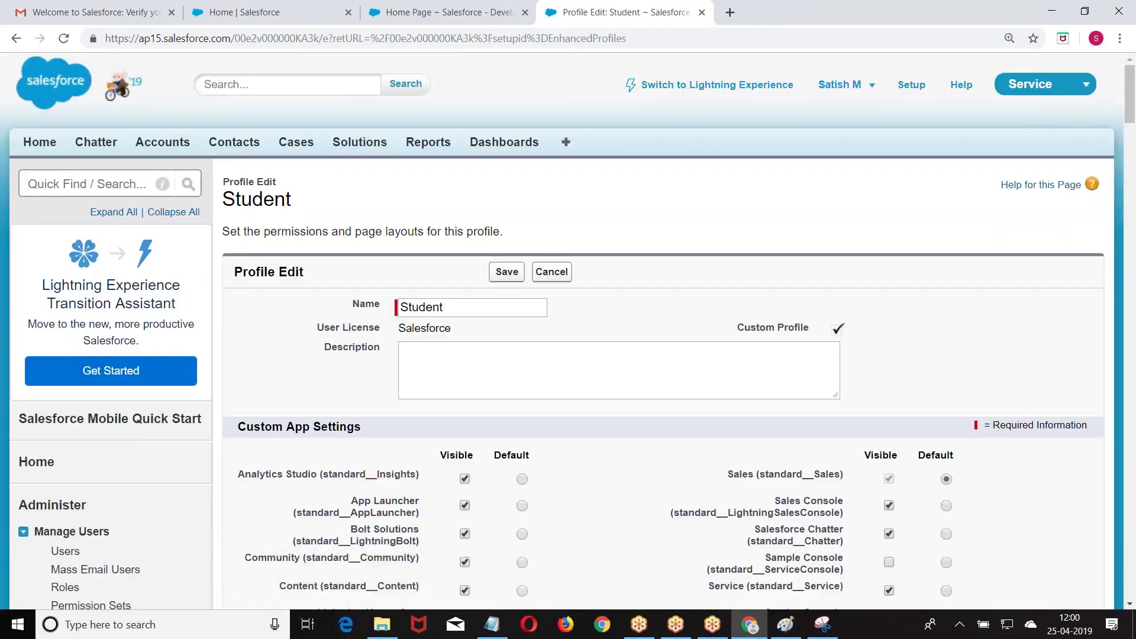
Step: On the Student profile edit page, find and uncheck the Manage Users permission
scroll(628, 162, down, 2)
scroll(628, 162, down, 2)
key(ctrl+f)
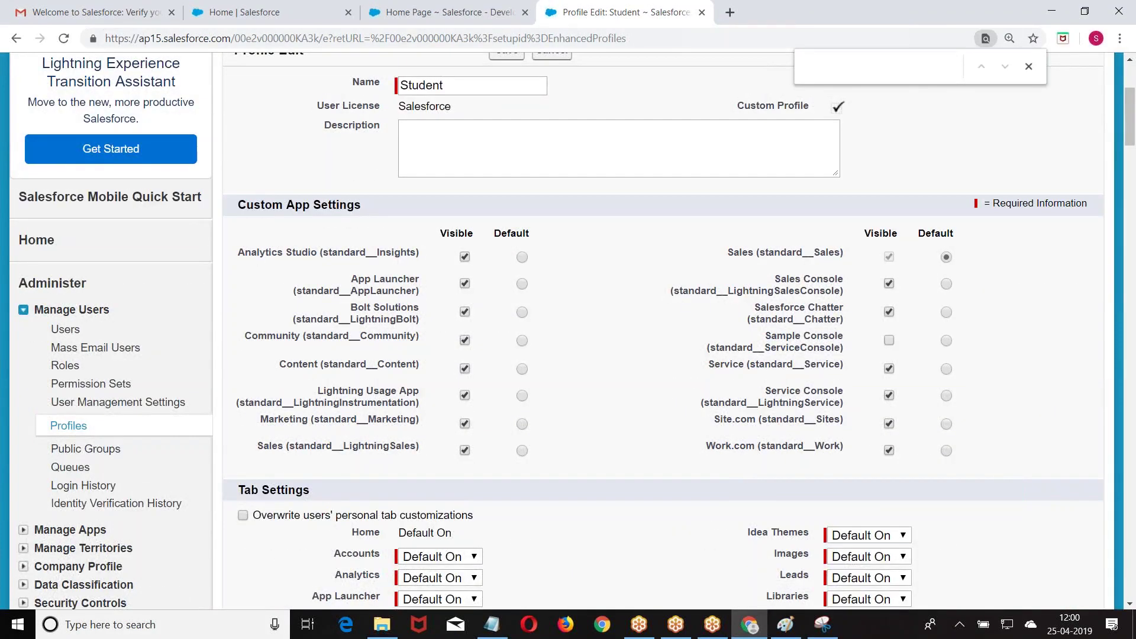
text(Mange)
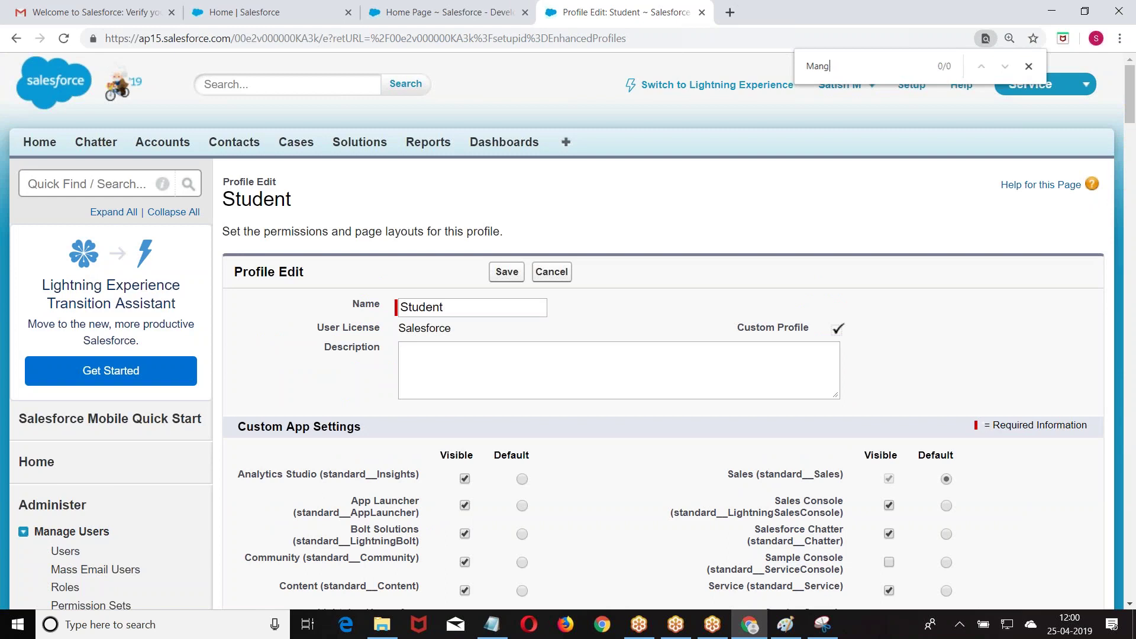
key(BackSpace)
key(BackSpace)
text(age user)
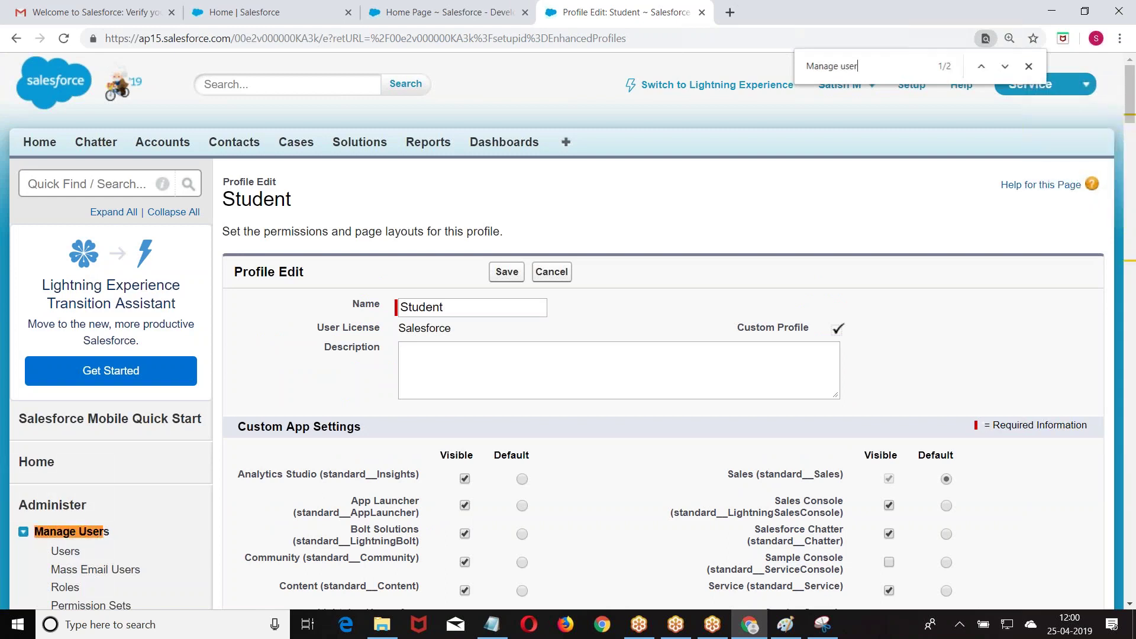
click(1004, 67)
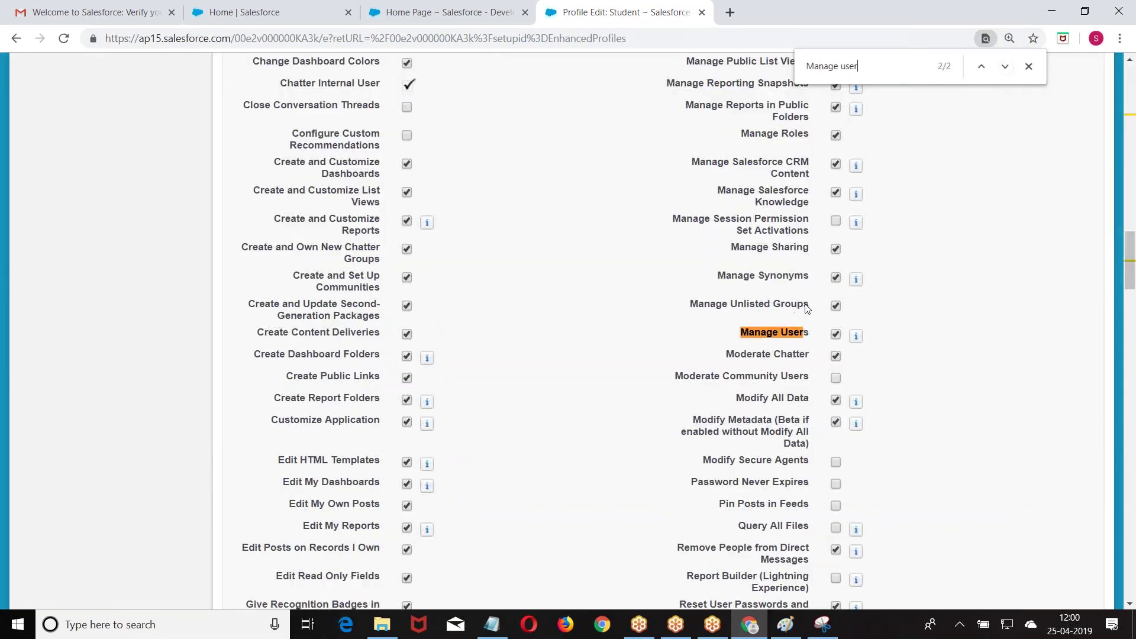
click(835, 335)
Step: Search the page for the Author, Customize and Manage Profiles permissions
drag(857, 67, 749, 65)
text(AUtho)
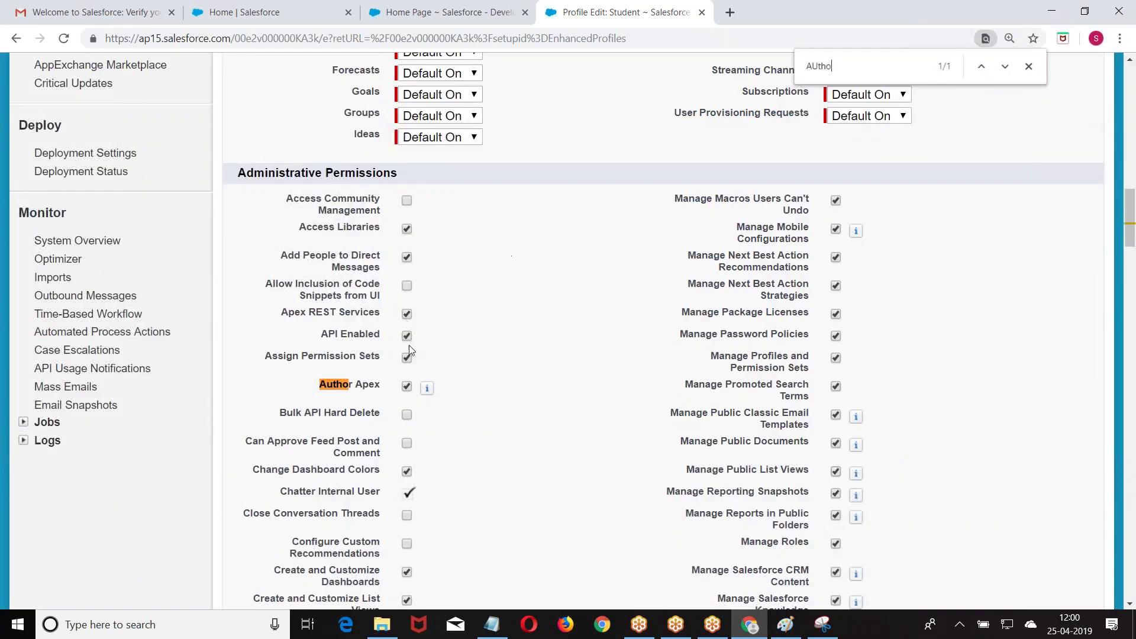
drag(875, 66, 718, 63)
key(BackSpace)
text(Customize)
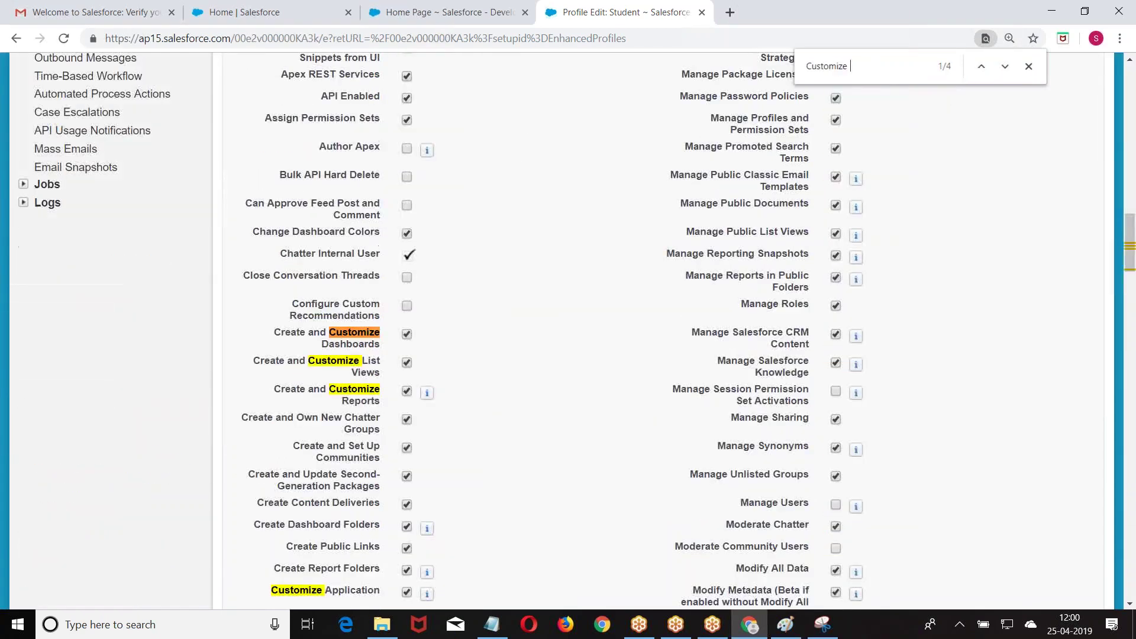
scroll(625, 99, down, 2)
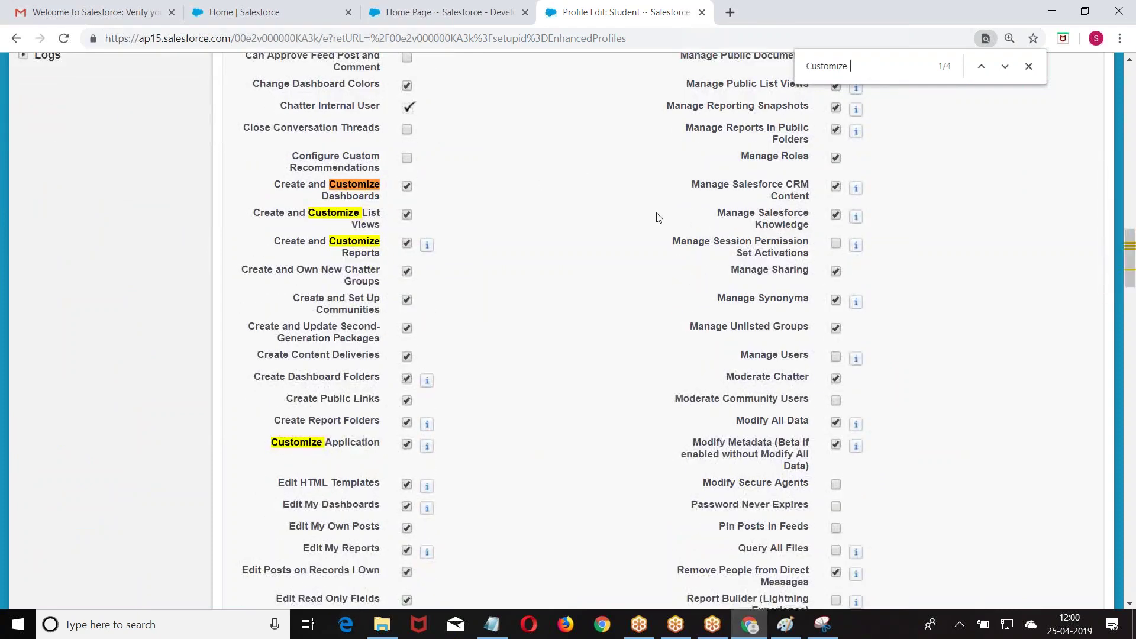
scroll(619, 262, down, 1)
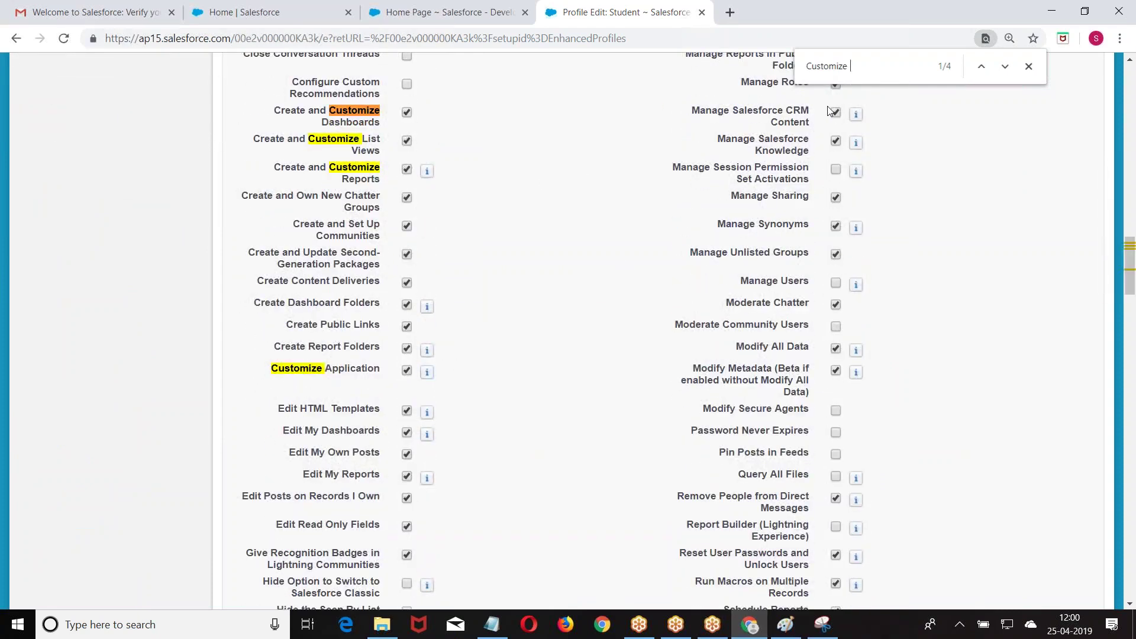
drag(879, 66, 797, 63)
key(BackSpace)
text(Manage Prof)
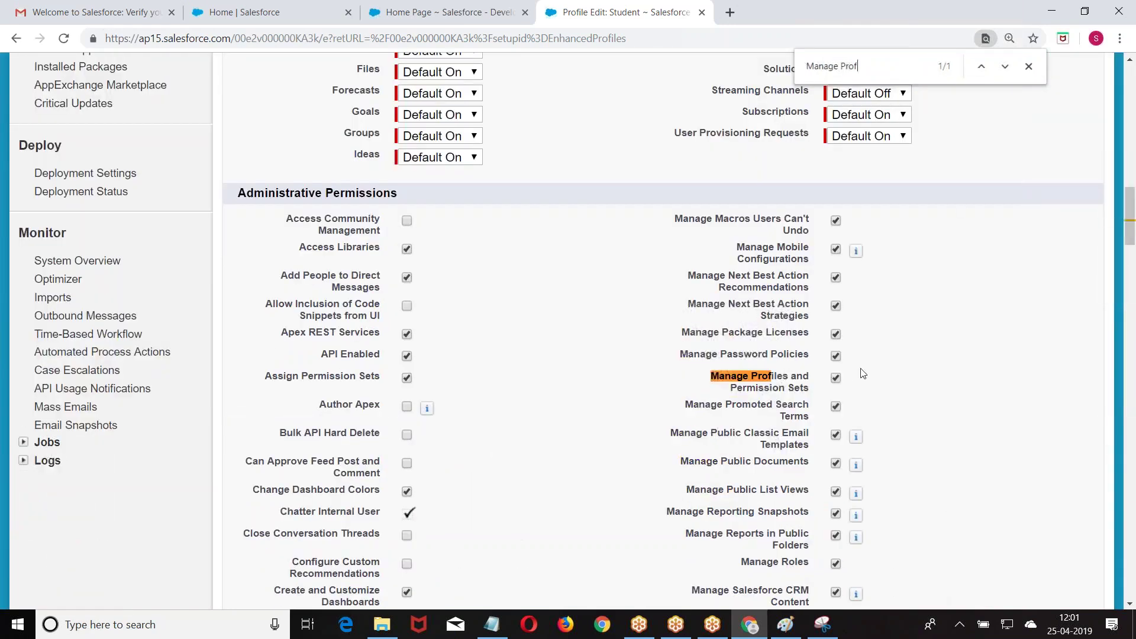
Step: Uncheck Manage Profiles and Permission Sets, Reset User Passwords and Unlock Users, and Manage Business Hours Holidays
click(836, 378)
key(ctrl+a)
key(BackSpace)
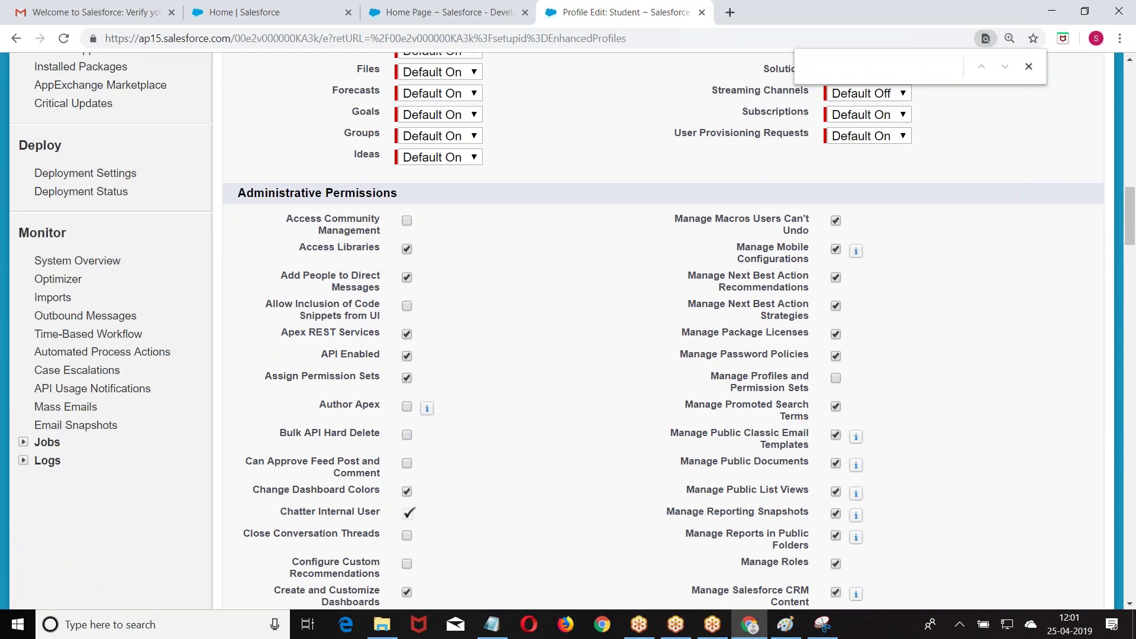
text(Res)
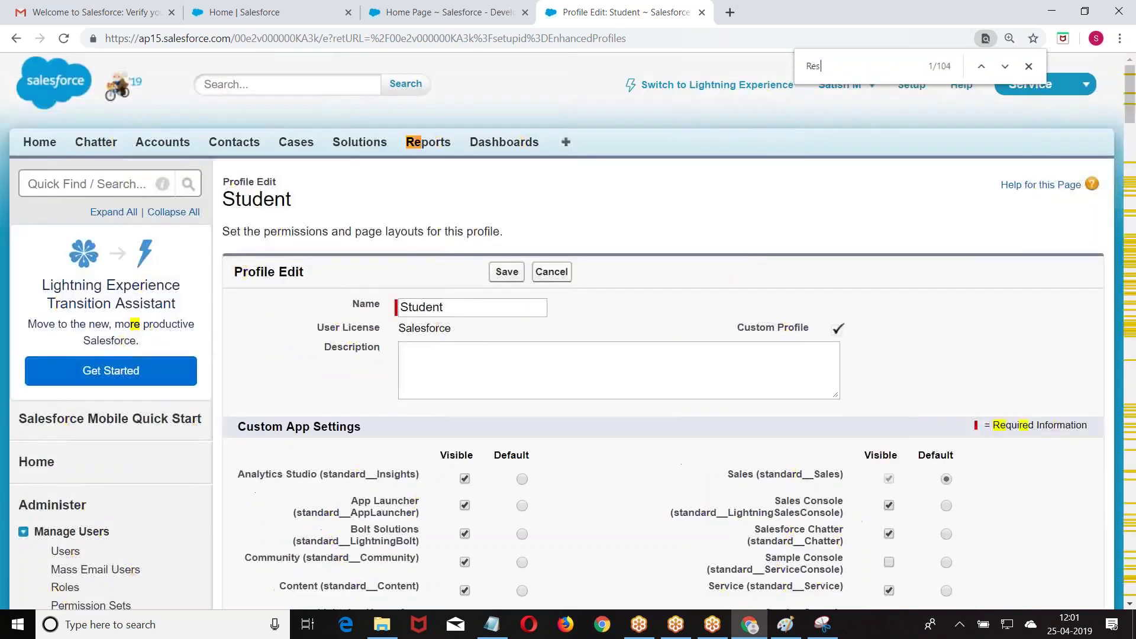
text(et p)
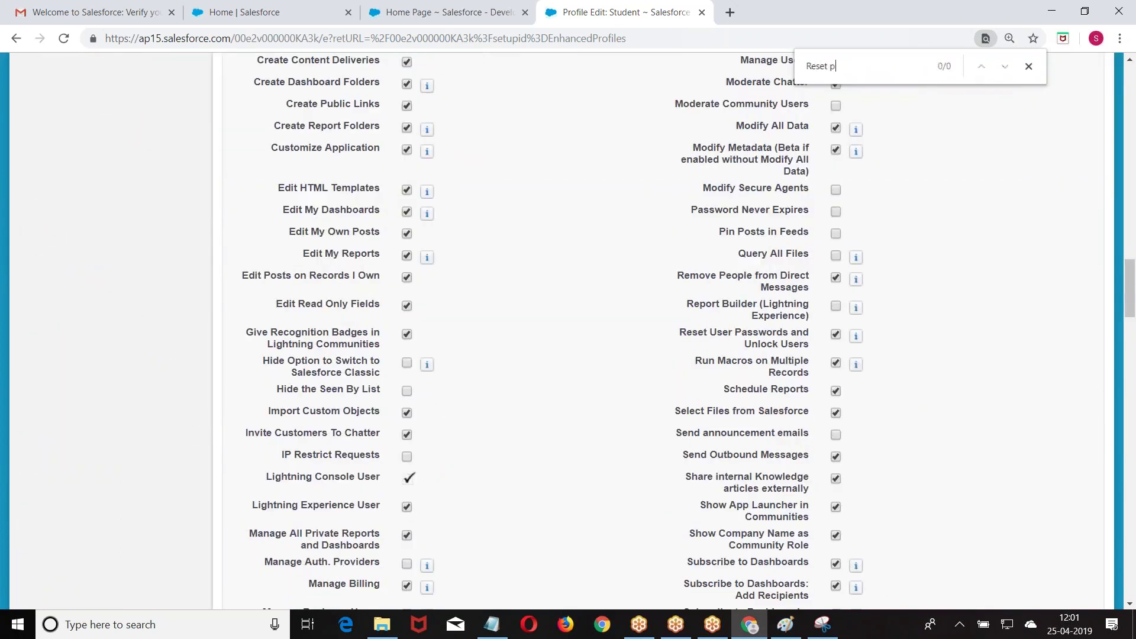
click(835, 334)
scroll(837, 336, up, 3)
click(851, 66)
key(ctrl+a)
key(BackSpace)
text(Mange )
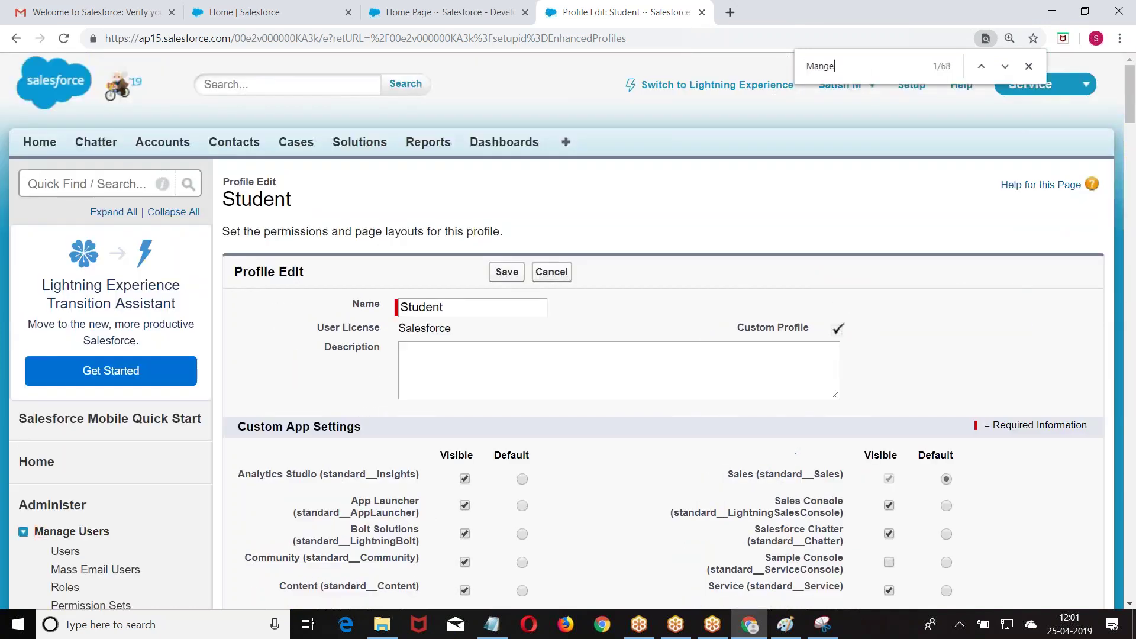
key(BackSpace)
key(BackSpace)
key(BackSpace)
text(age )
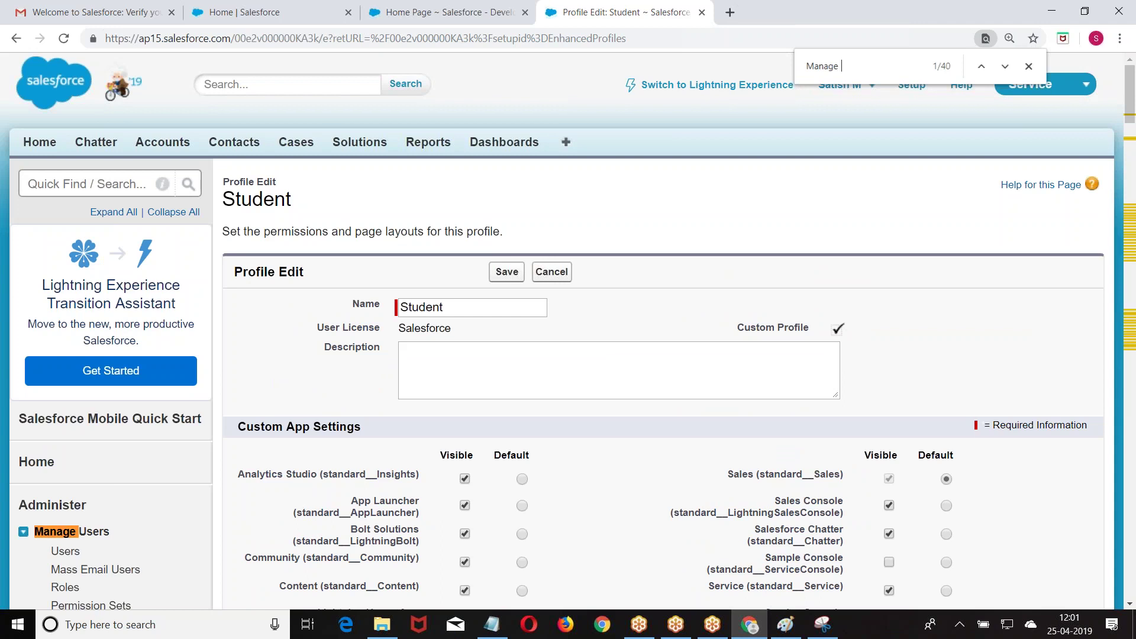
text(Bu)
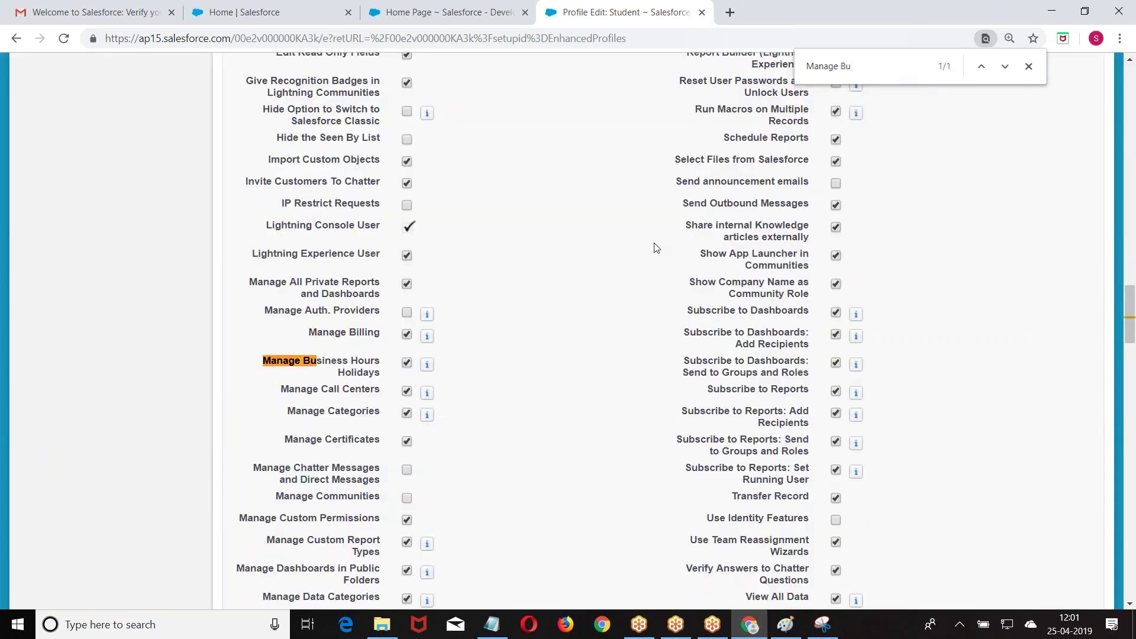
click(407, 362)
Step: Uncheck Manage IP Addresses, Manage Internal Users and Assign Permission Sets
key(ctrl+f)
key(BackSpace)
text(IP )
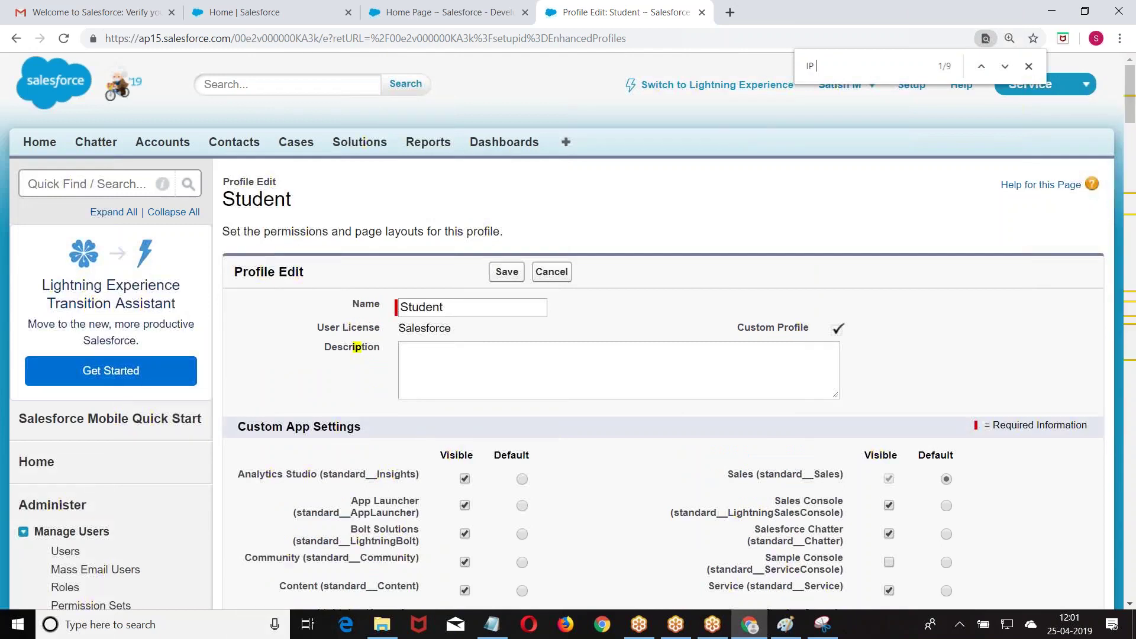
text(A)
click(406, 333)
scroll(769, 148, up, 1)
key(ctrl+f)
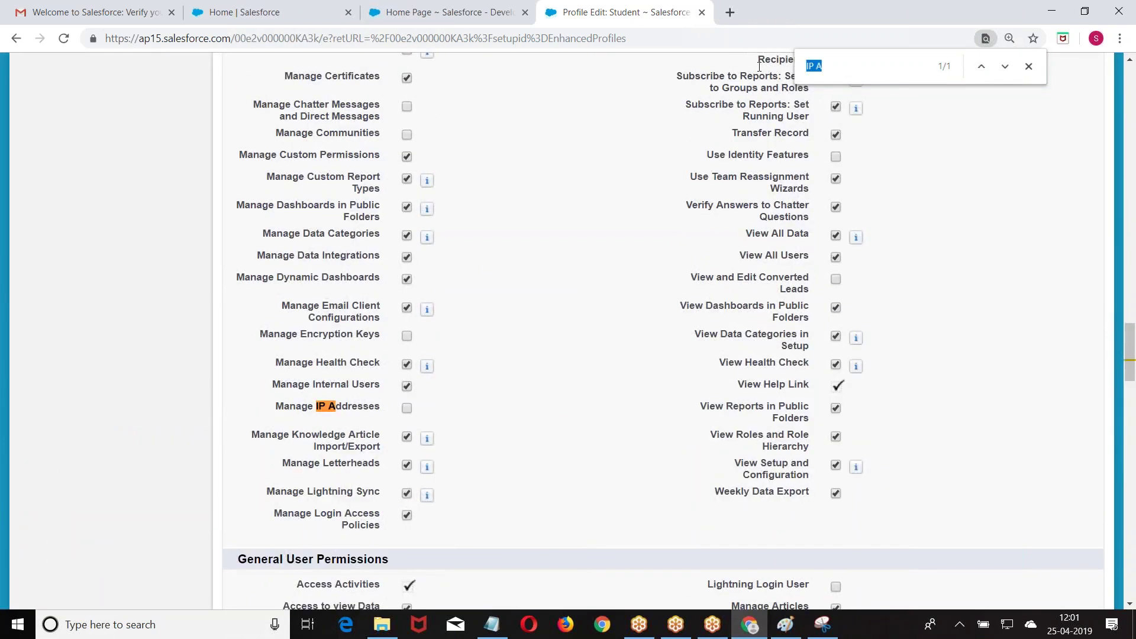
text(Manage )
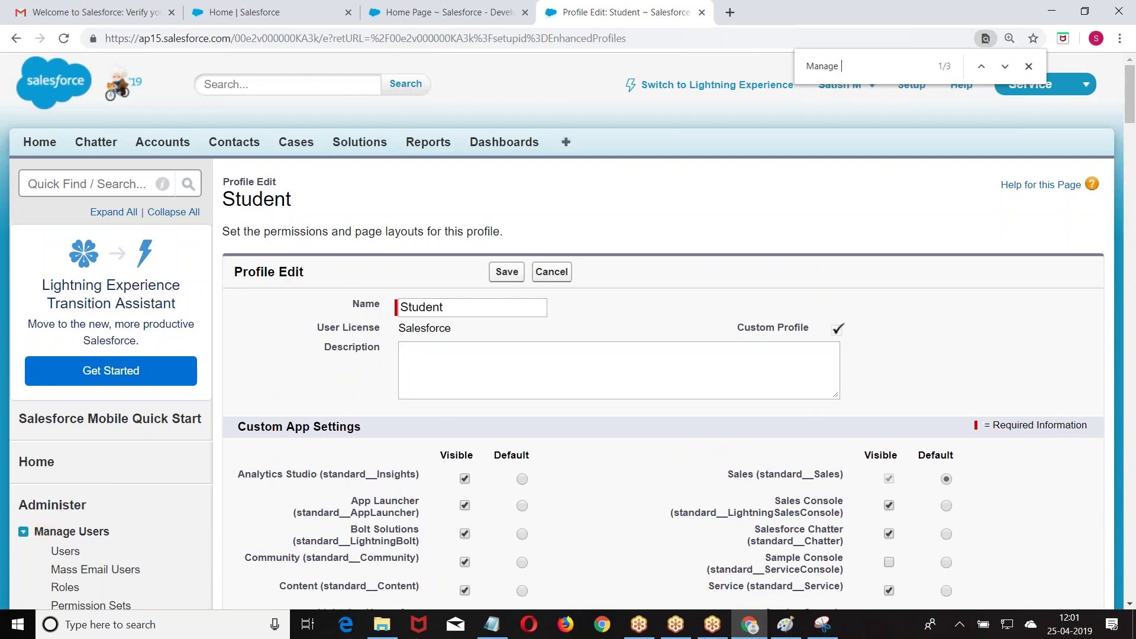
text(in)
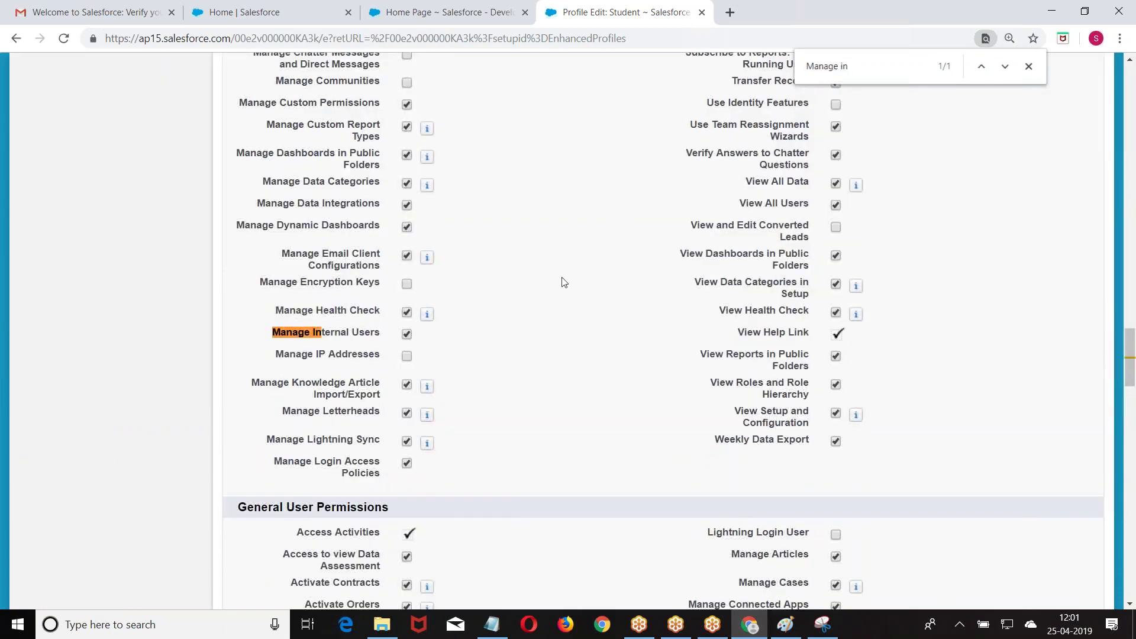
click(406, 334)
scroll(518, 337, up, 12)
scroll(519, 337, up, 14)
scroll(517, 335, down, 2)
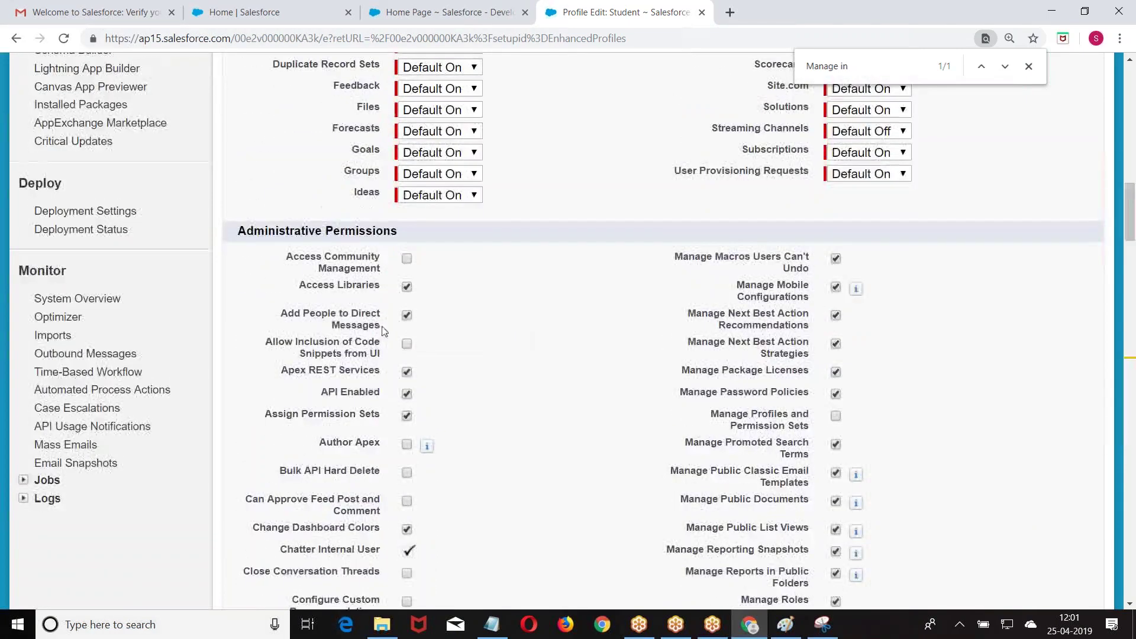
scroll(538, 278, down, 1)
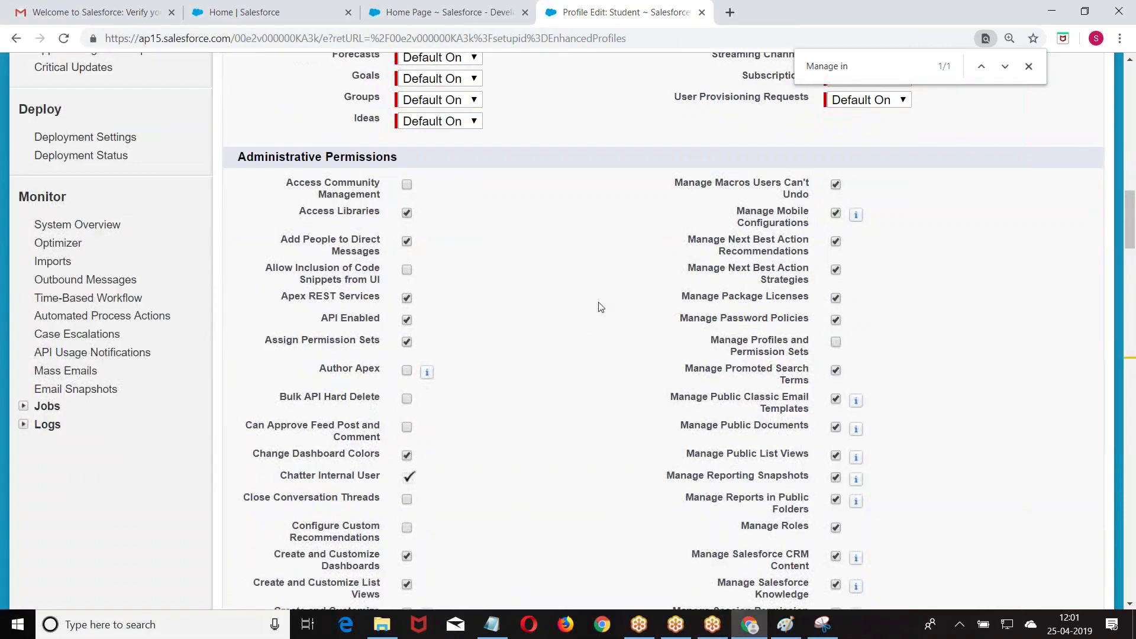
scroll(600, 306, down, 1)
click(406, 268)
Step: Save the Student profile changes and open the All Users list
scroll(600, 340, up, 4)
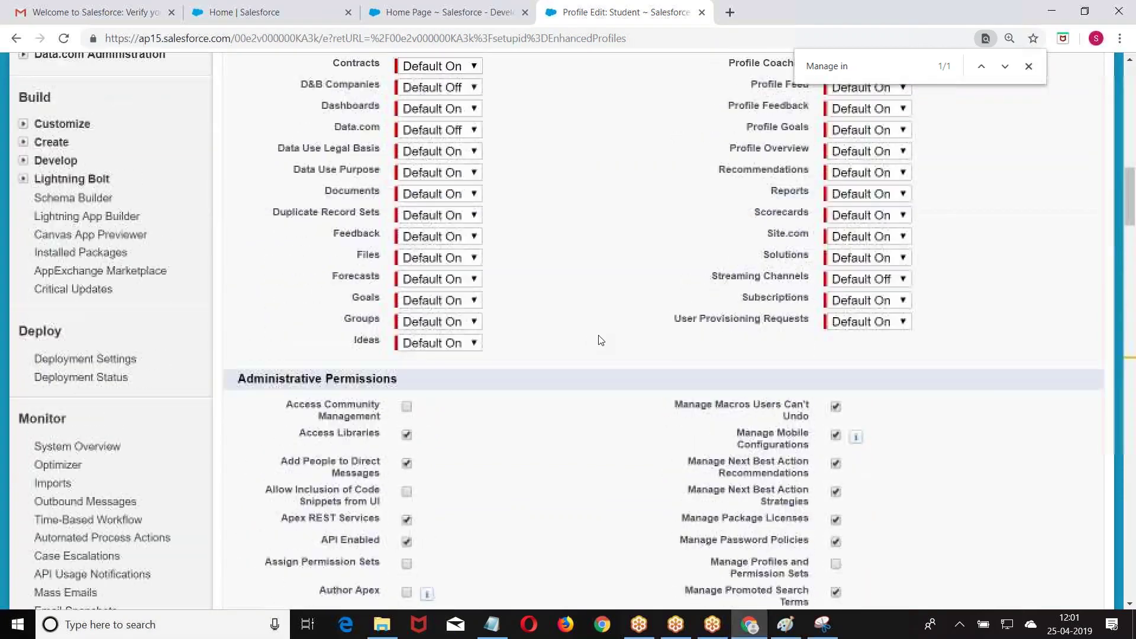
scroll(620, 284, up, 15)
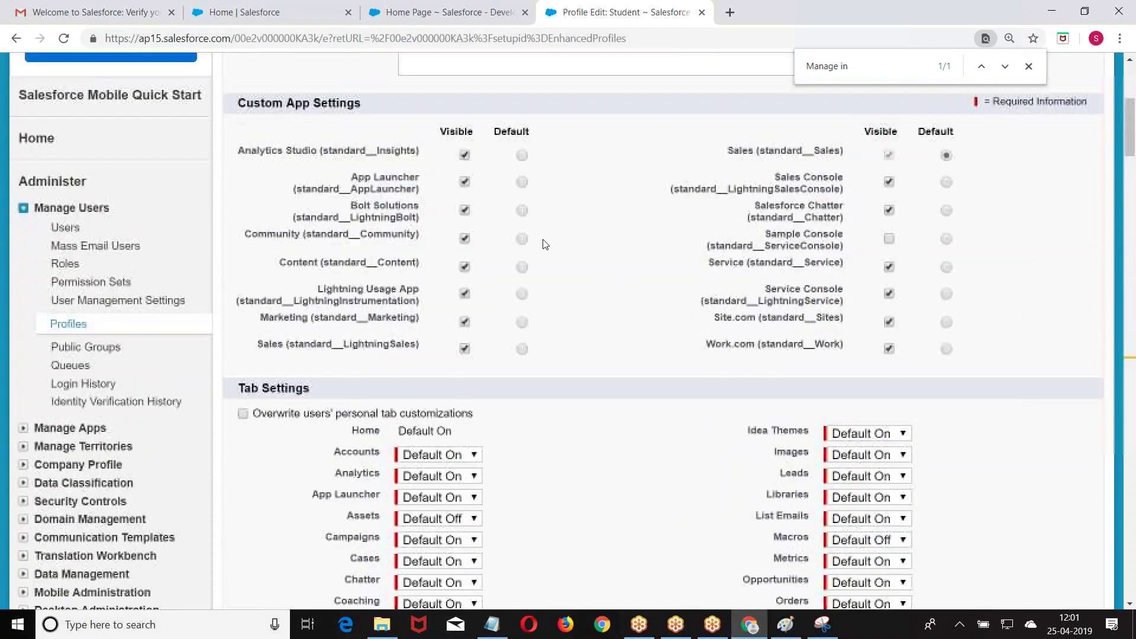
click(503, 251)
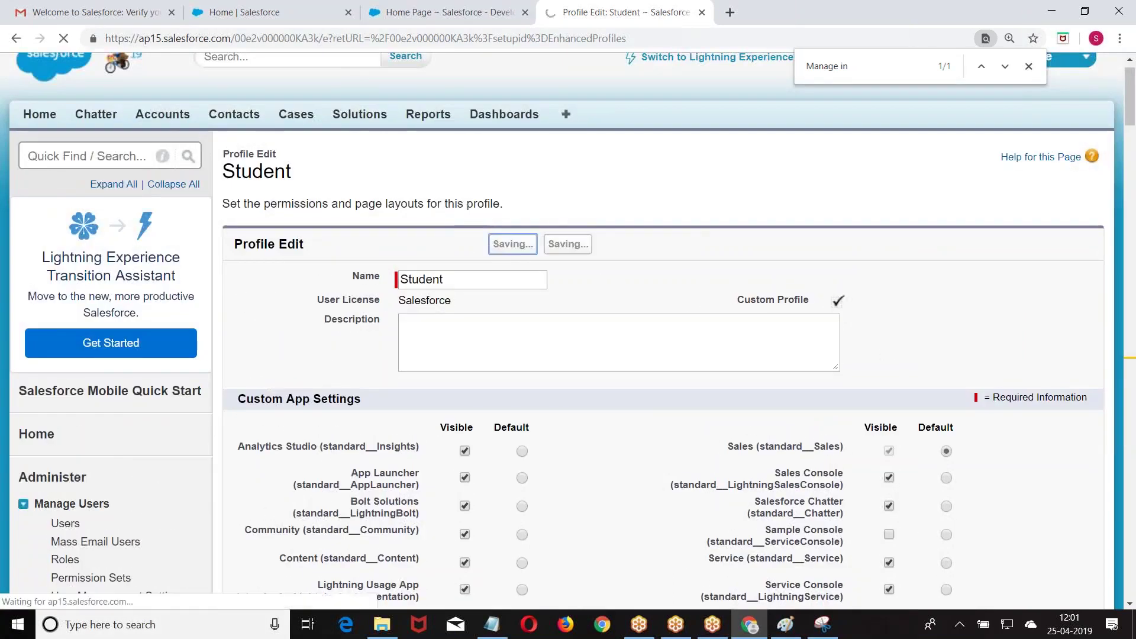
scroll(414, 266, down, 5)
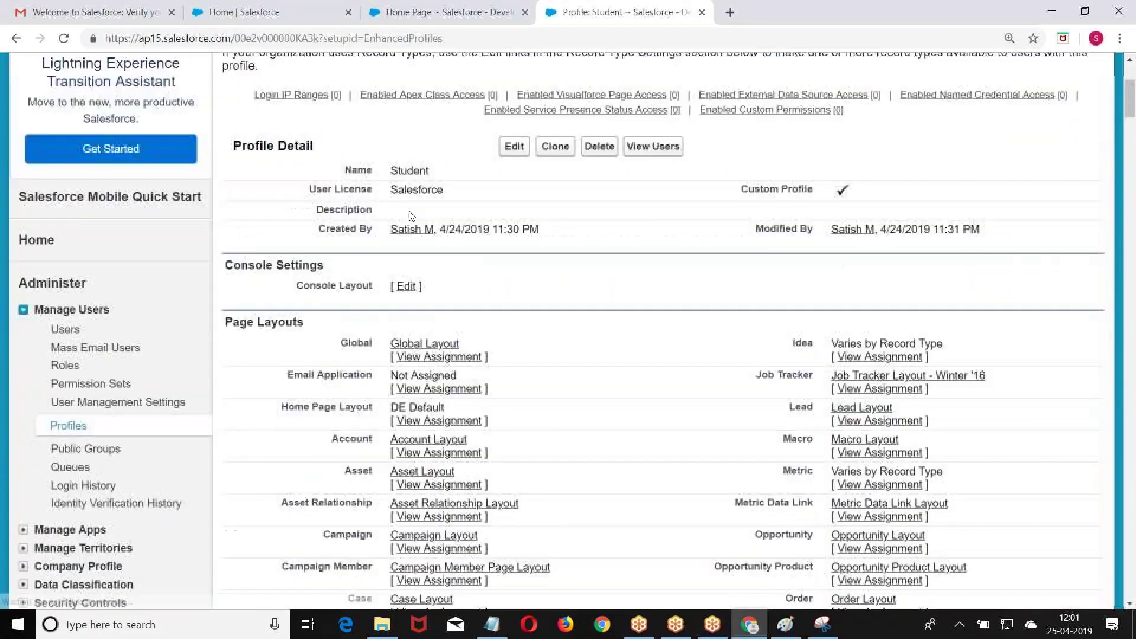
click(59, 181)
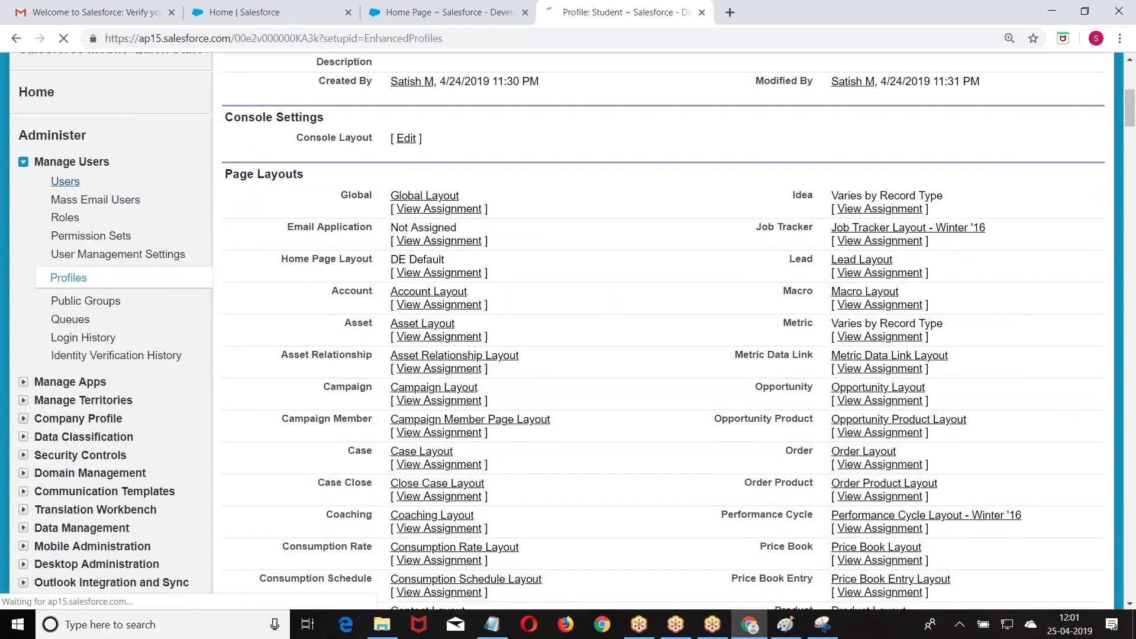
scroll(346, 177, down, 1)
Step: Start a new user and enter first and last name, alias, username and e-mail address
click(526, 263)
scroll(485, 253, down, 2)
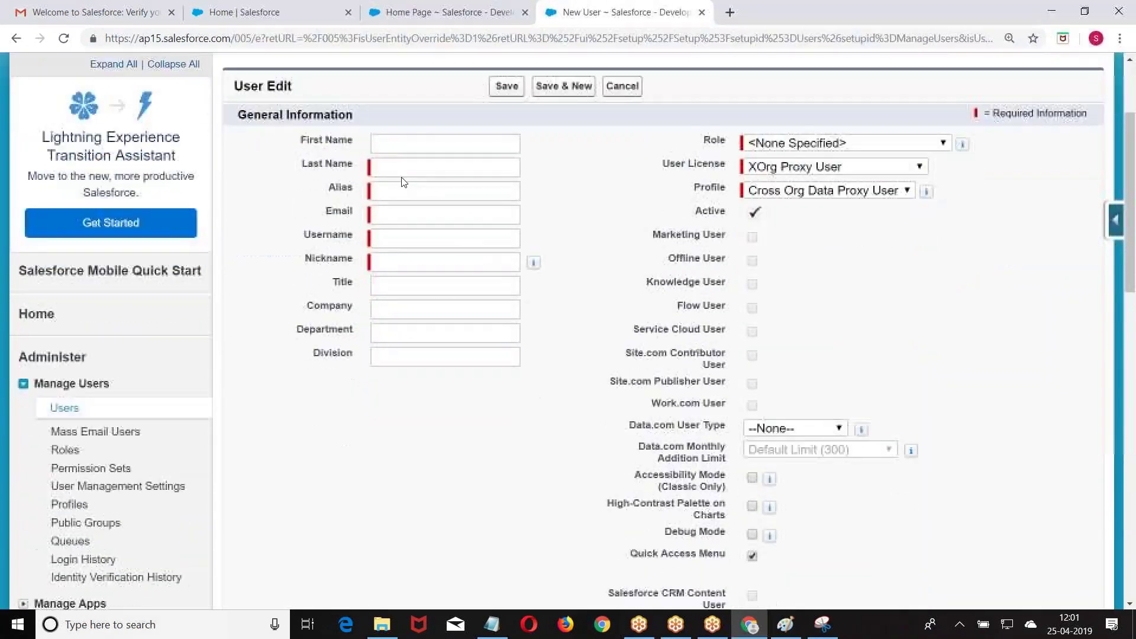
click(404, 144)
text(WIlsn)
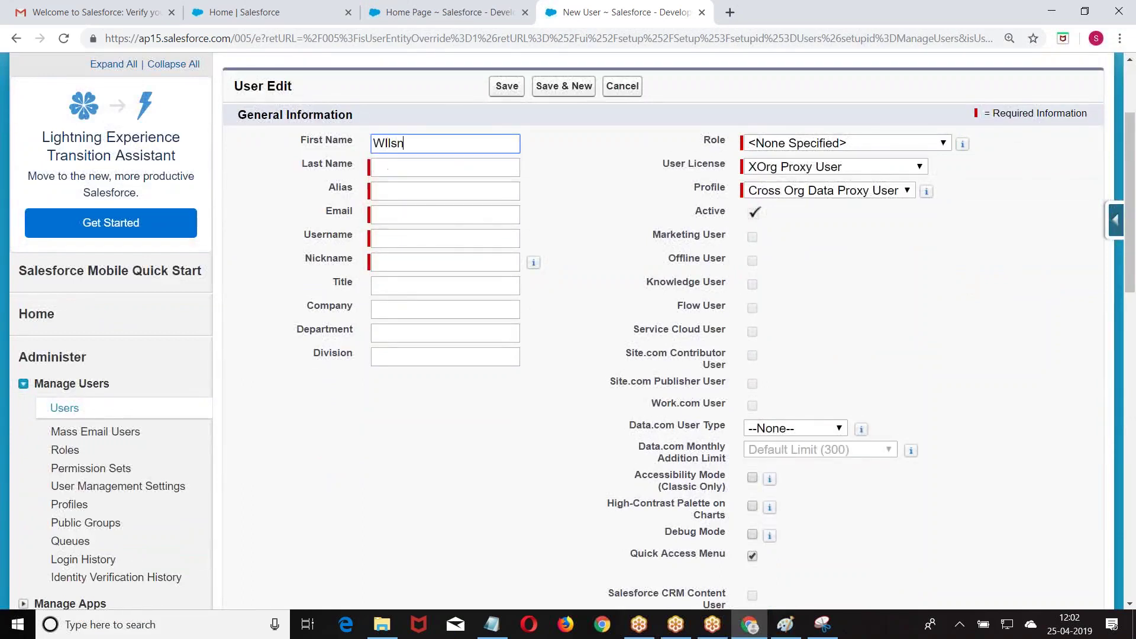
text(son)
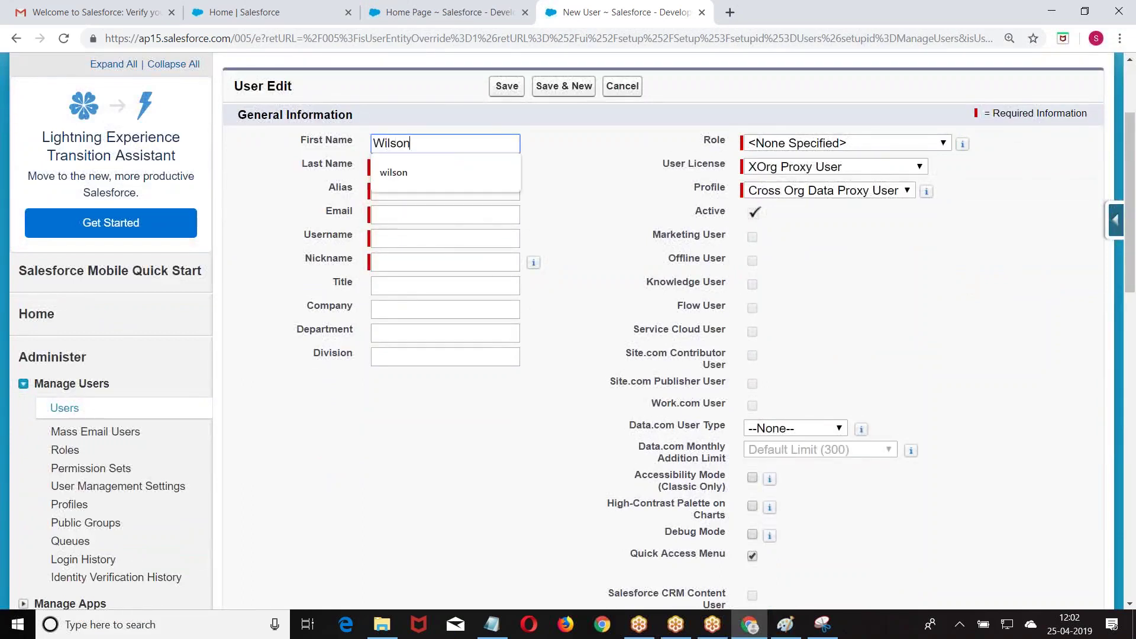
click(275, 228)
click(382, 166)
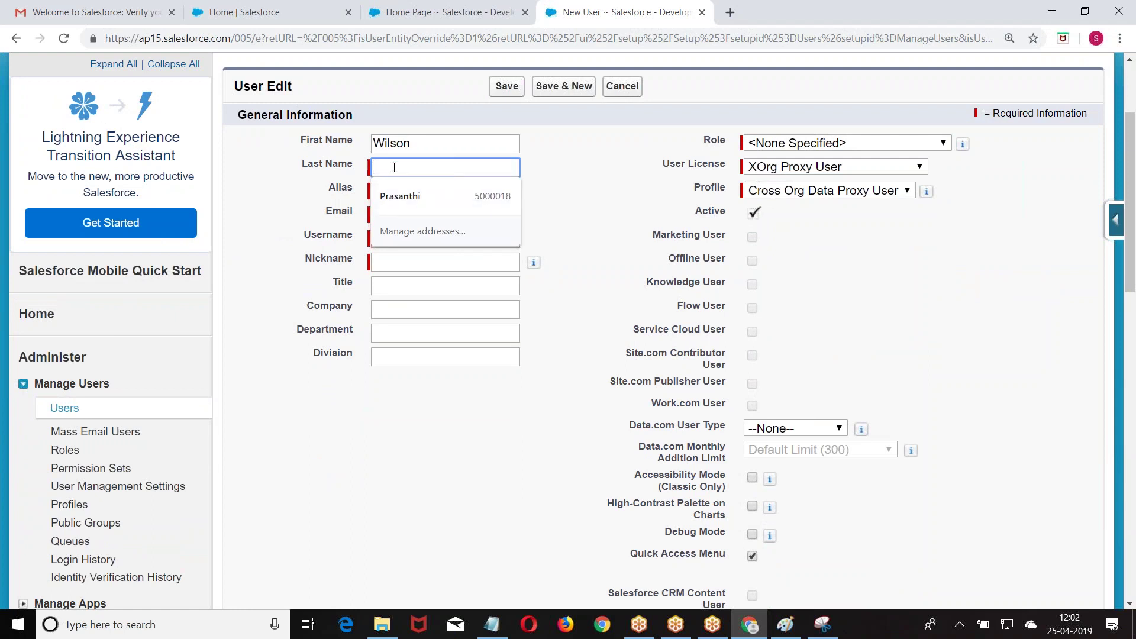
text(M)
click(408, 194)
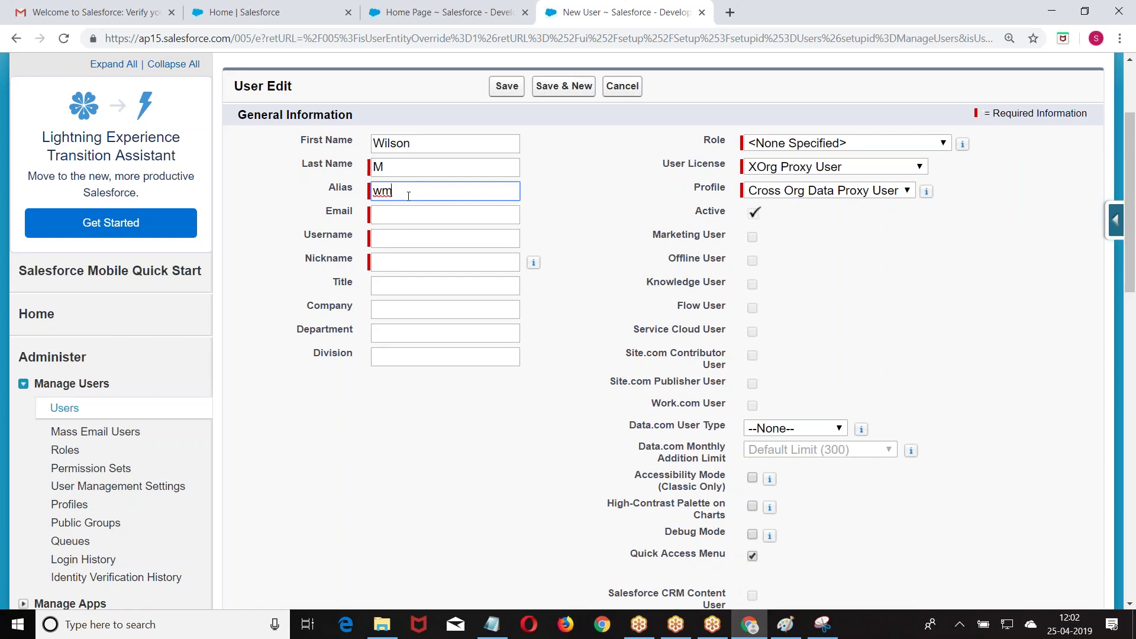
click(406, 238)
text(w)
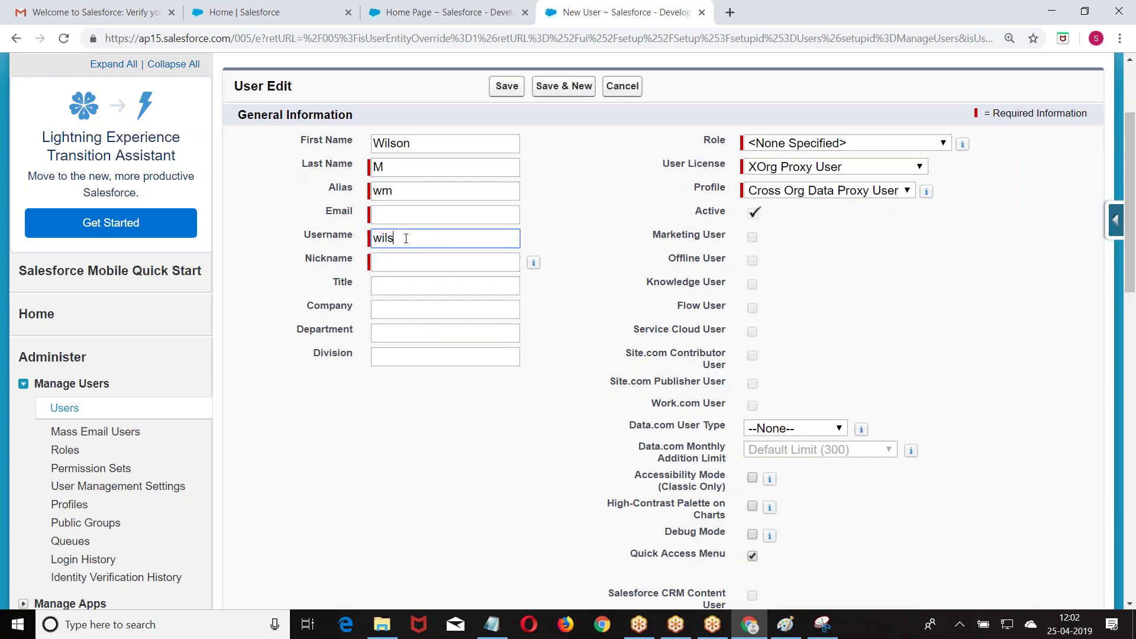
key(BackSpace)
key(Tab)
click(392, 220)
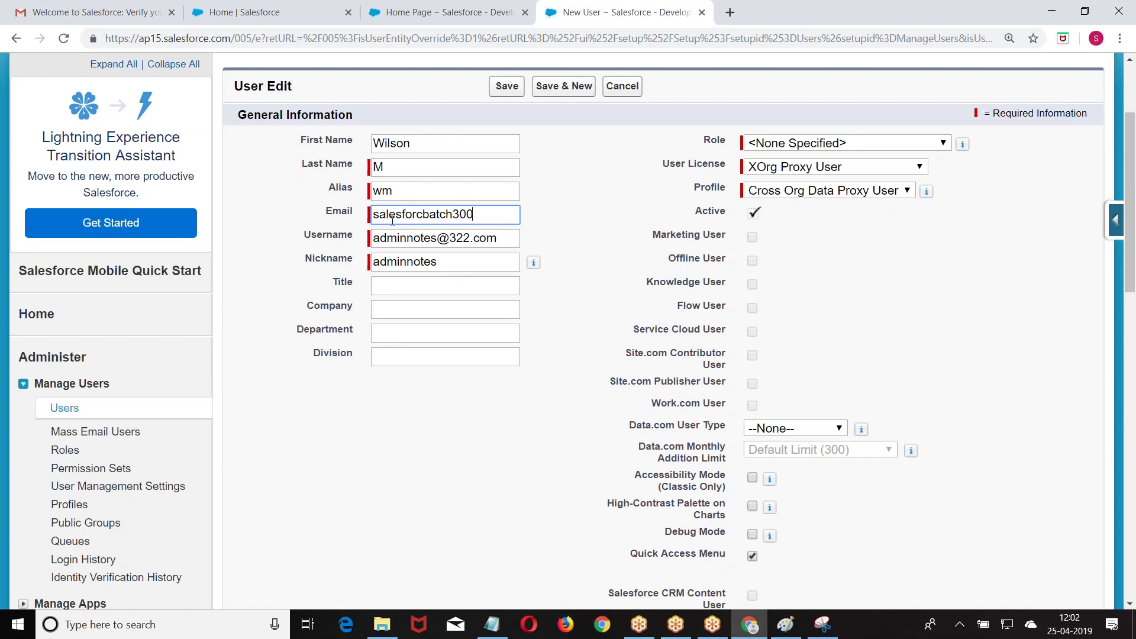
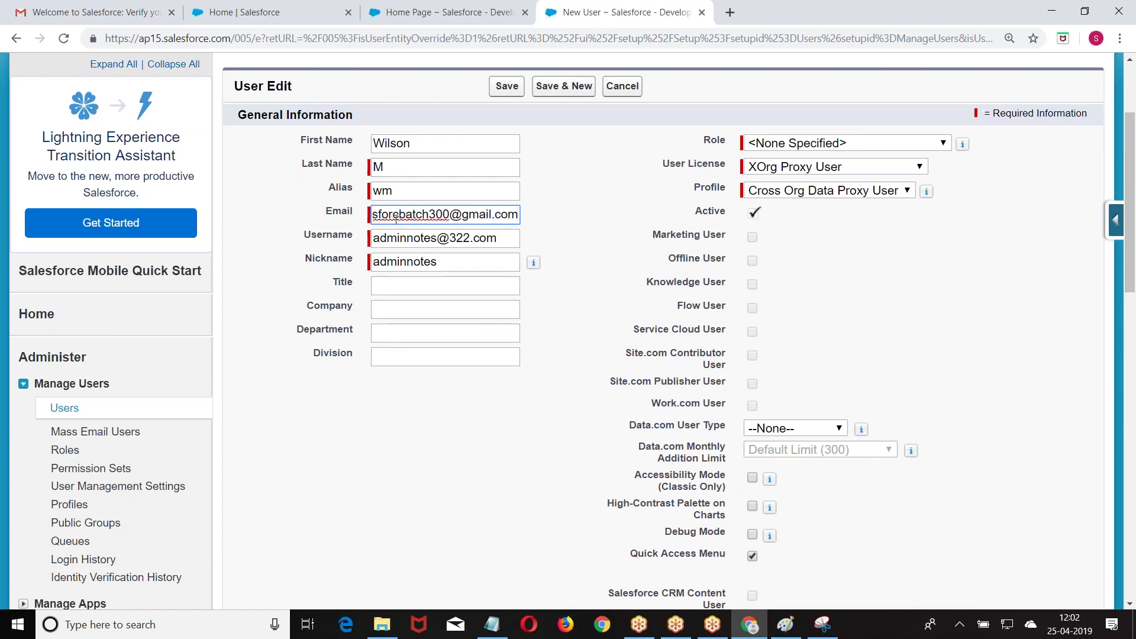
Step: Give the user role COO, Salesforce user license and Student profile, then save
click(792, 143)
click(793, 181)
click(795, 142)
click(775, 255)
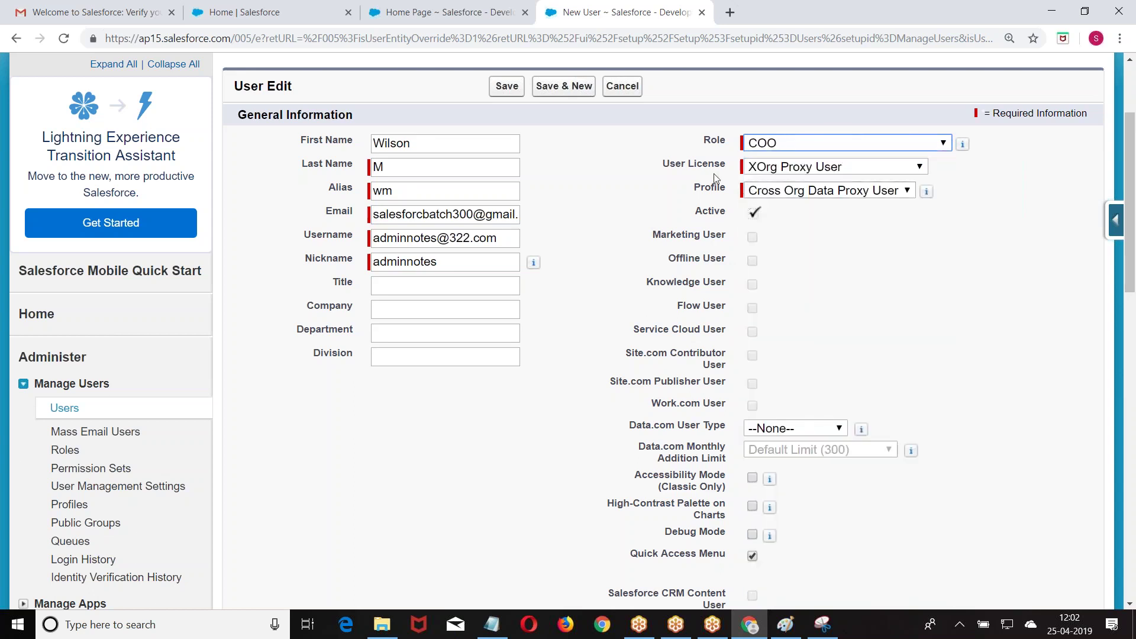
click(792, 168)
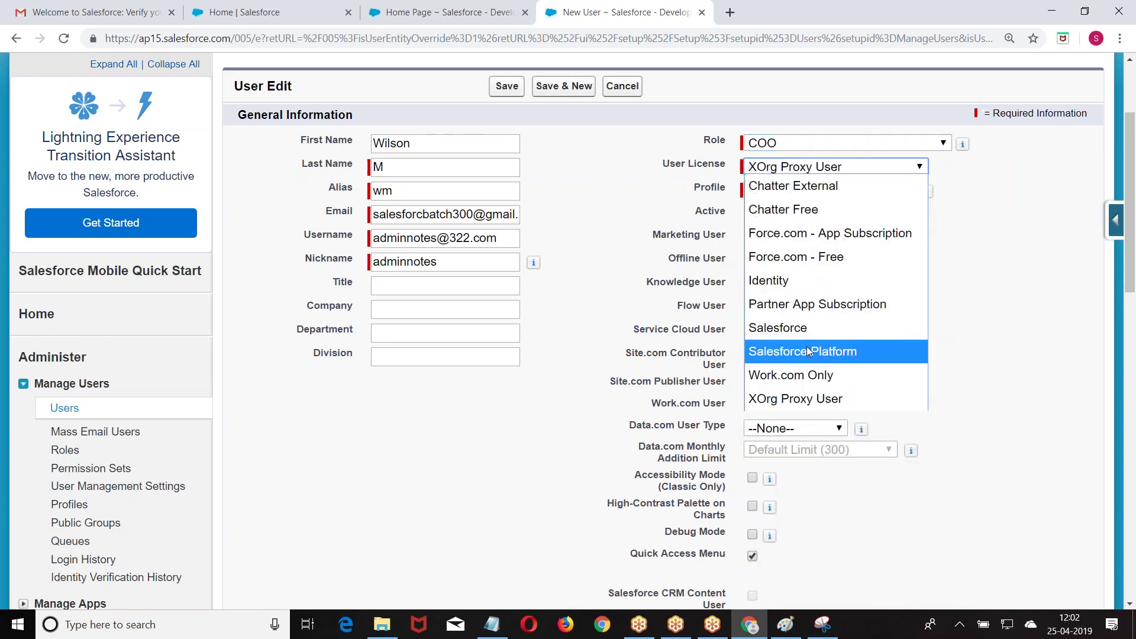
click(779, 328)
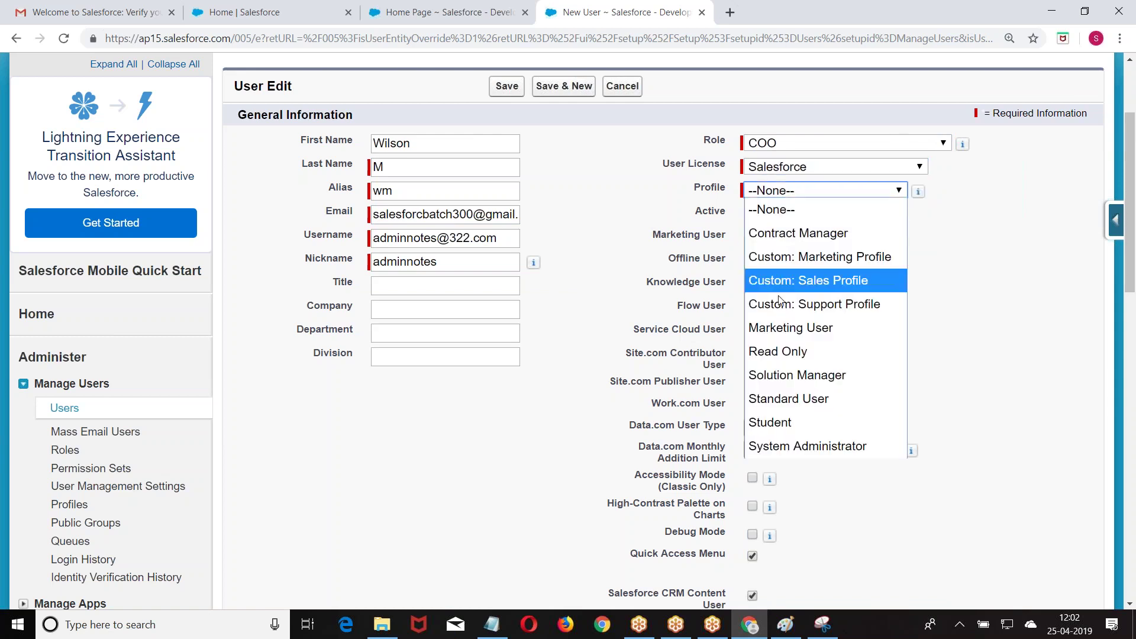
click(767, 422)
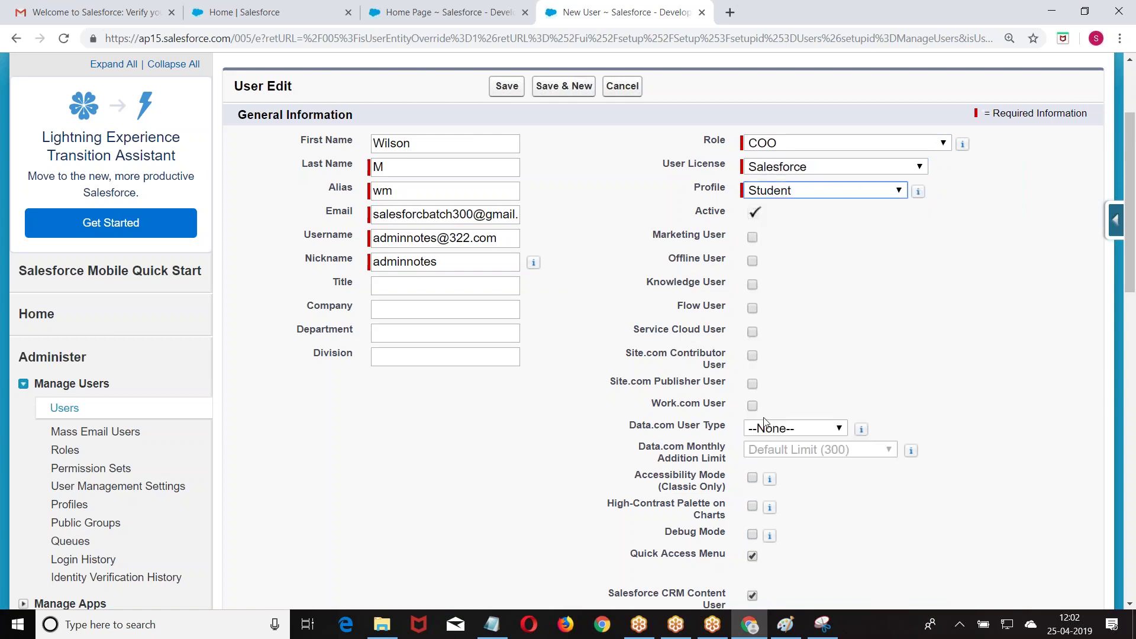
click(507, 86)
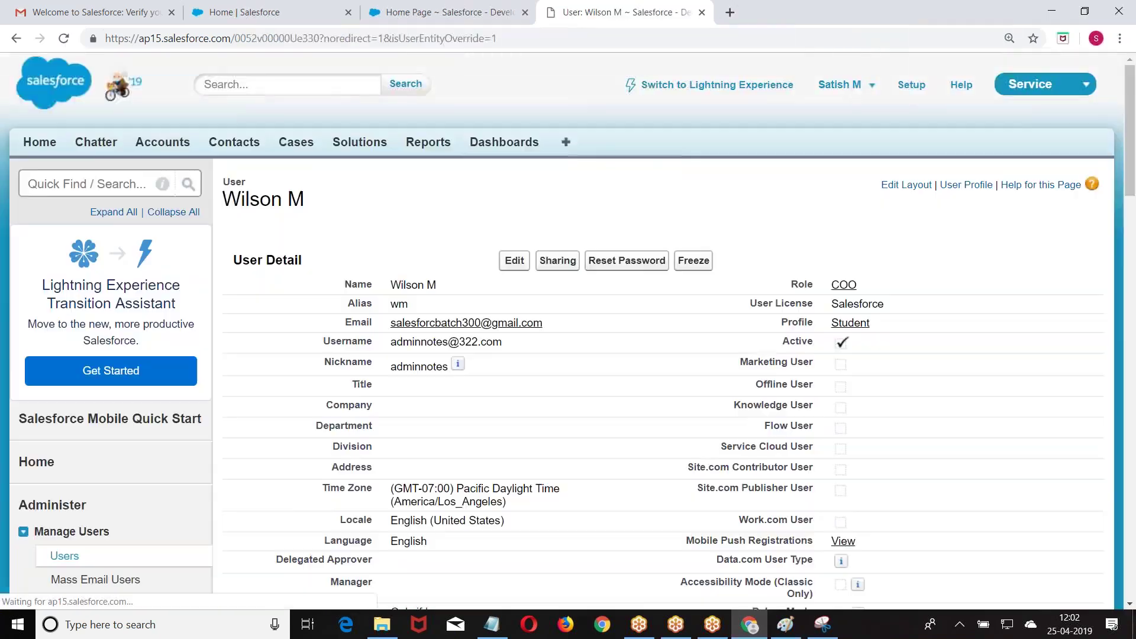
Step: Open the Student profile in a new tab and scroll down to its Login IP Ranges
right_click(846, 357)
click(870, 363)
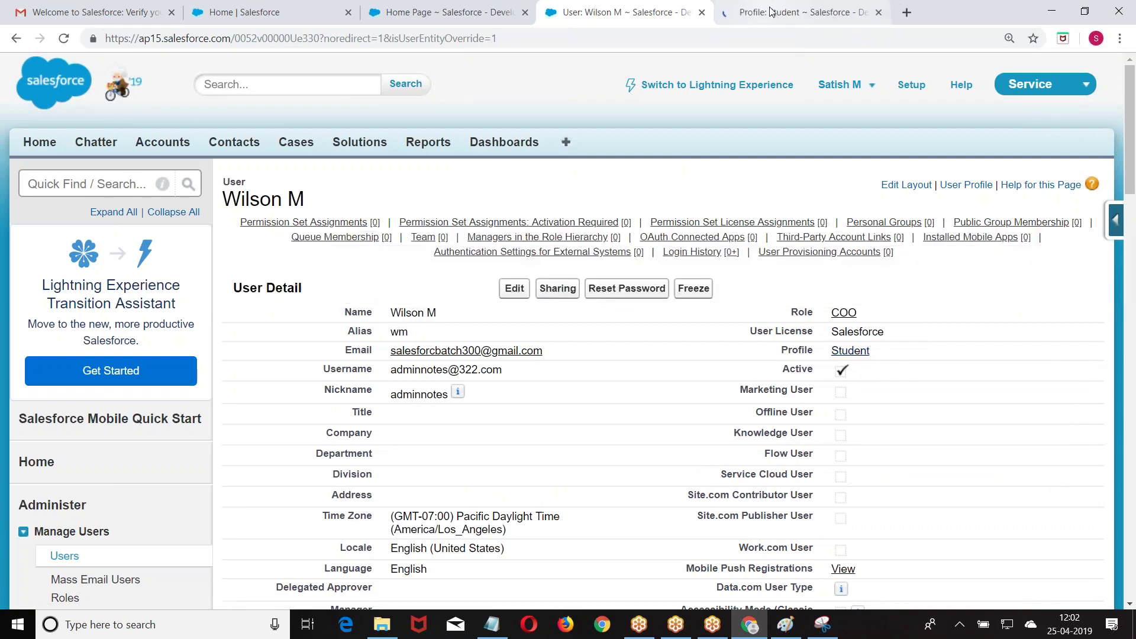
click(771, 11)
scroll(488, 171, down, 15)
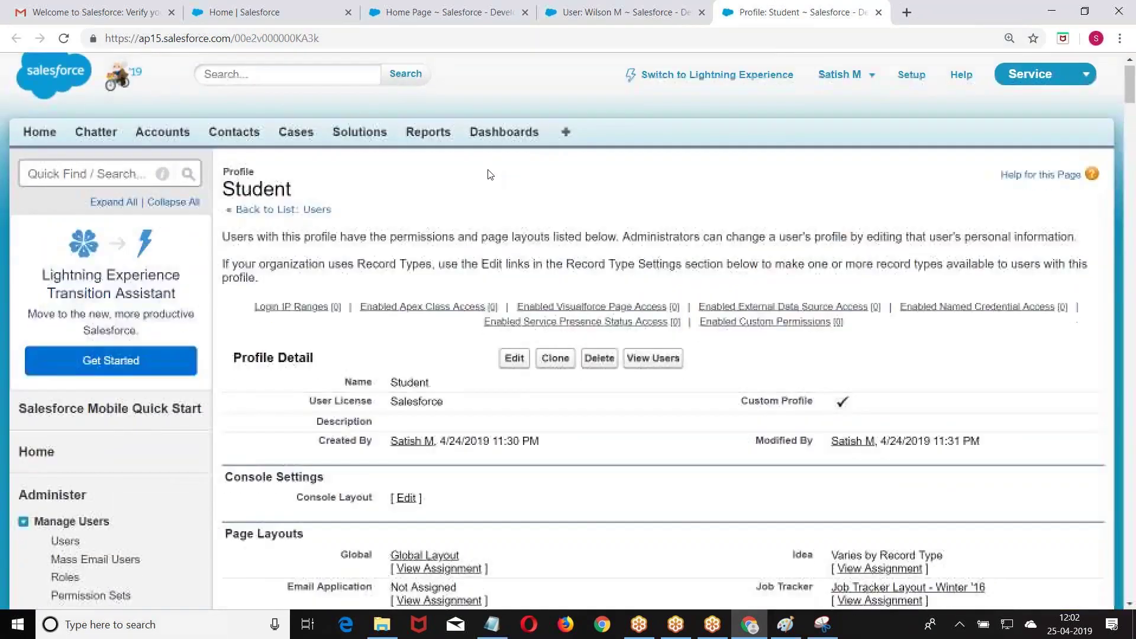
scroll(661, 331, down, 20)
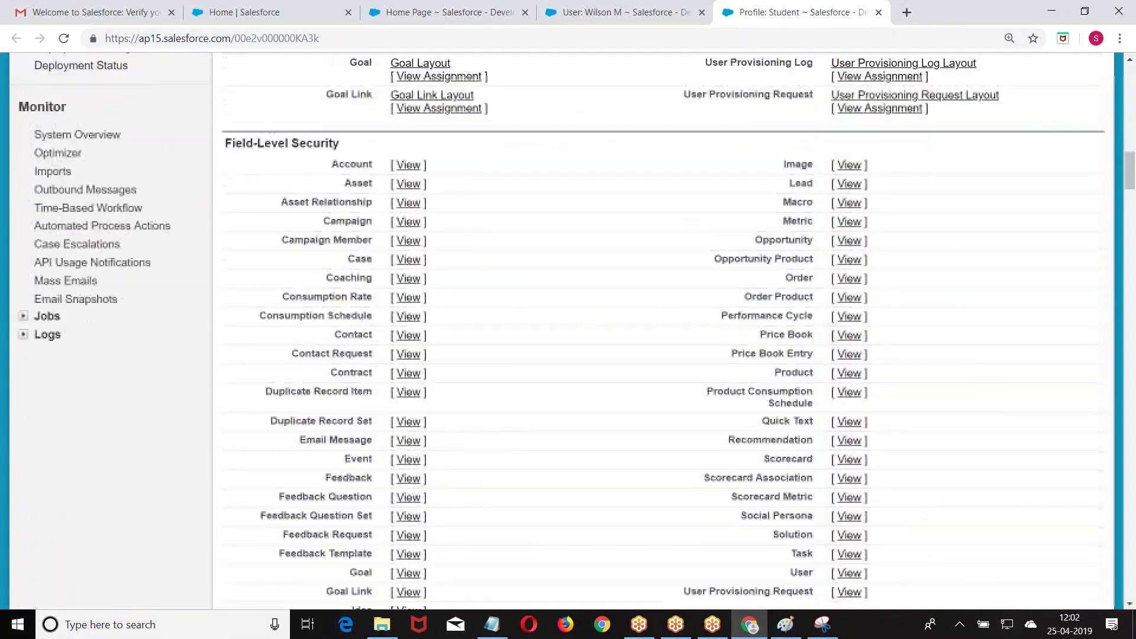
scroll(663, 332, down, 20)
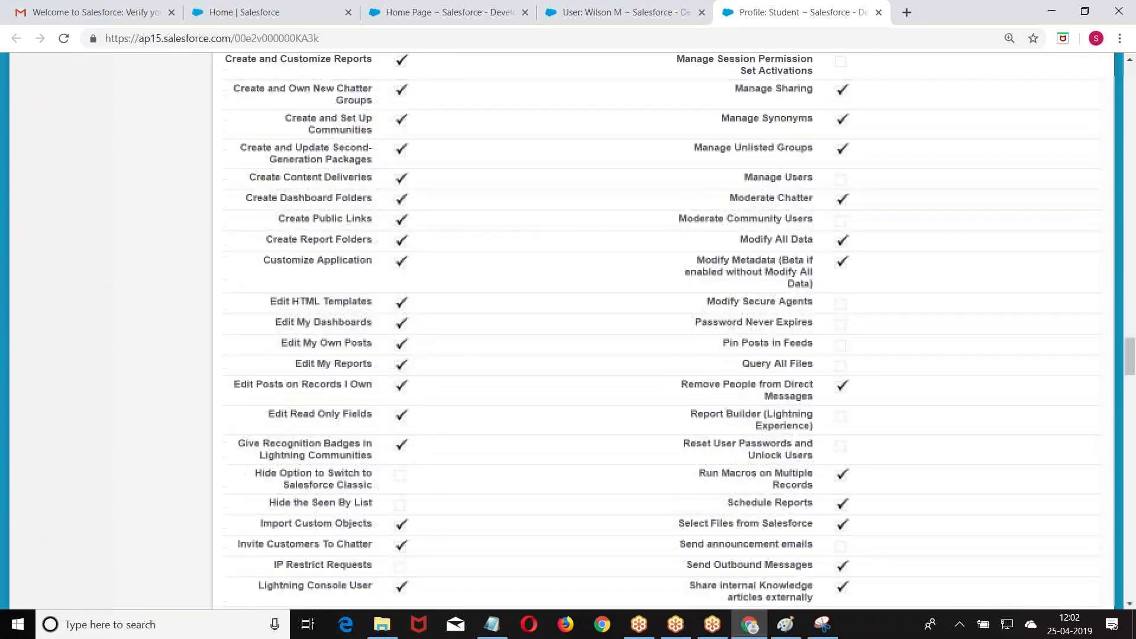
scroll(662, 331, down, 6)
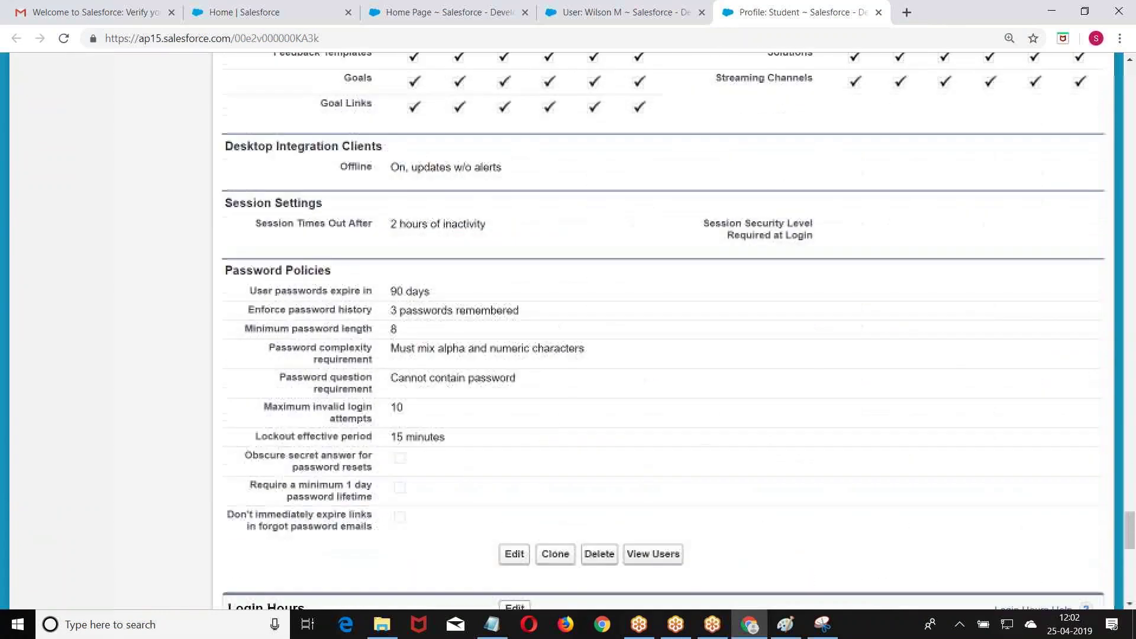
scroll(462, 173, down, 9)
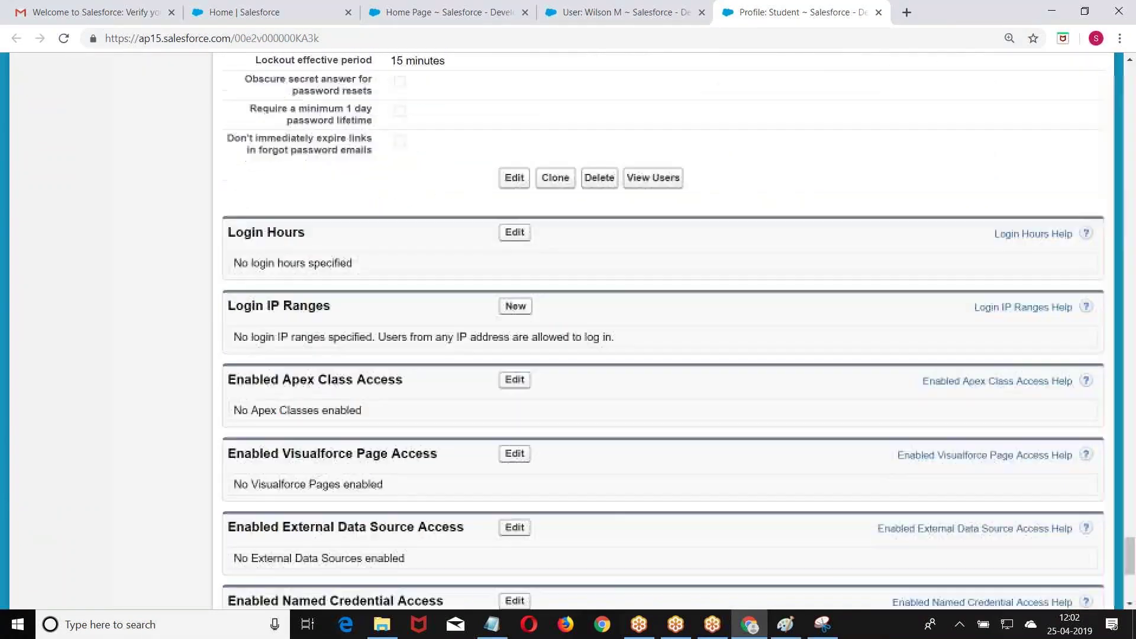
Step: Add a login IP range from 0.0.0.0 to 255.255.255.255, save it, and close the user tab
click(521, 166)
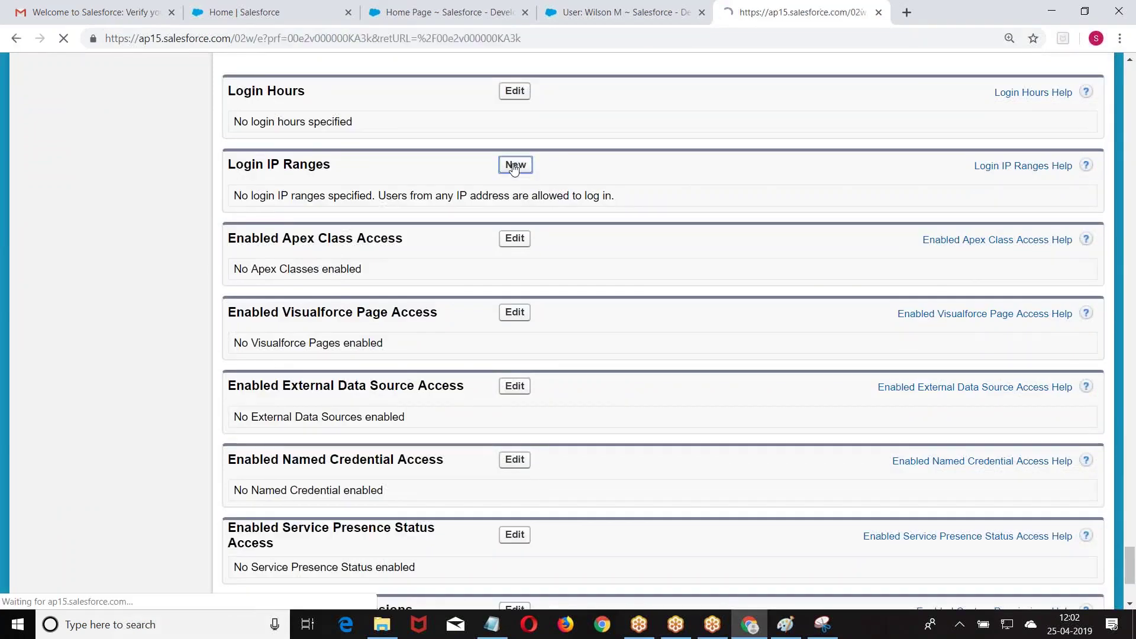
click(463, 315)
click(448, 347)
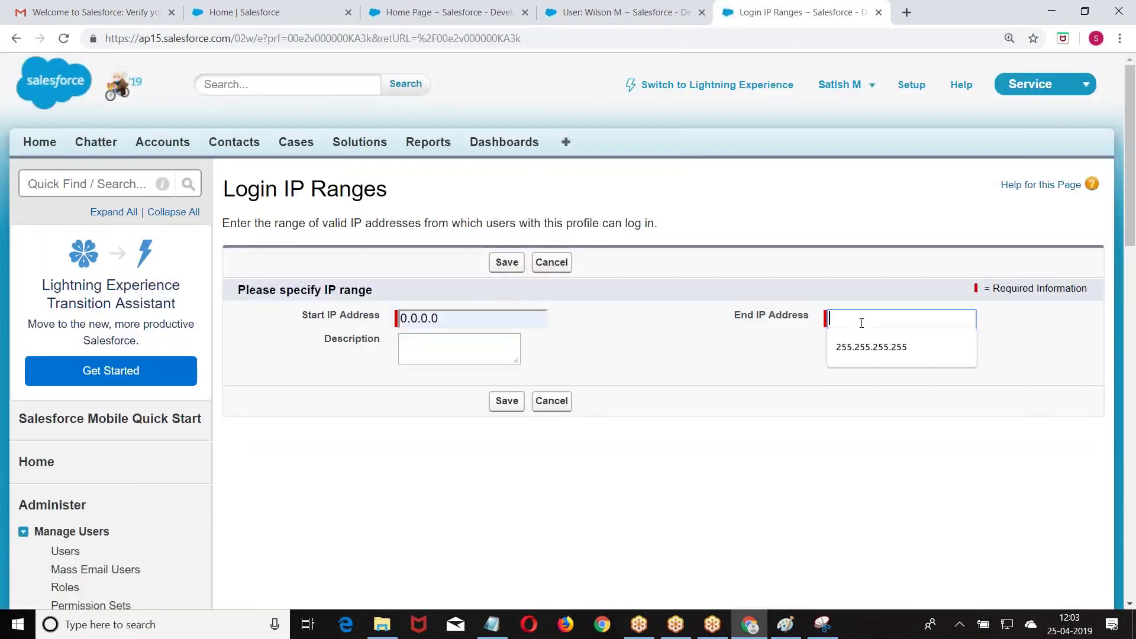
click(857, 320)
click(859, 352)
click(506, 262)
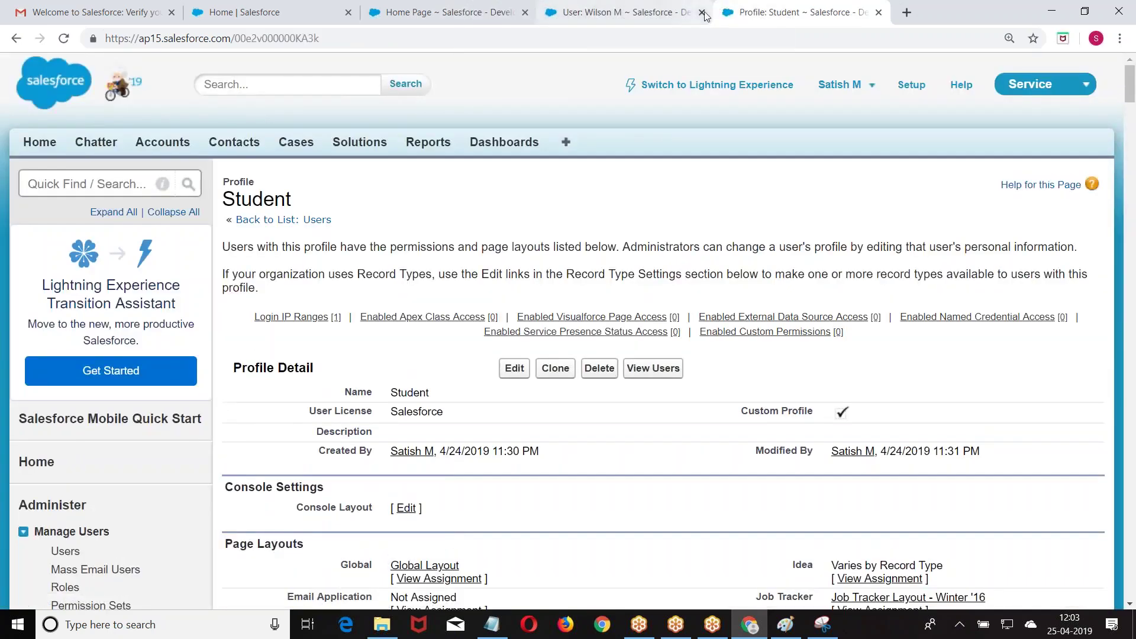
click(701, 12)
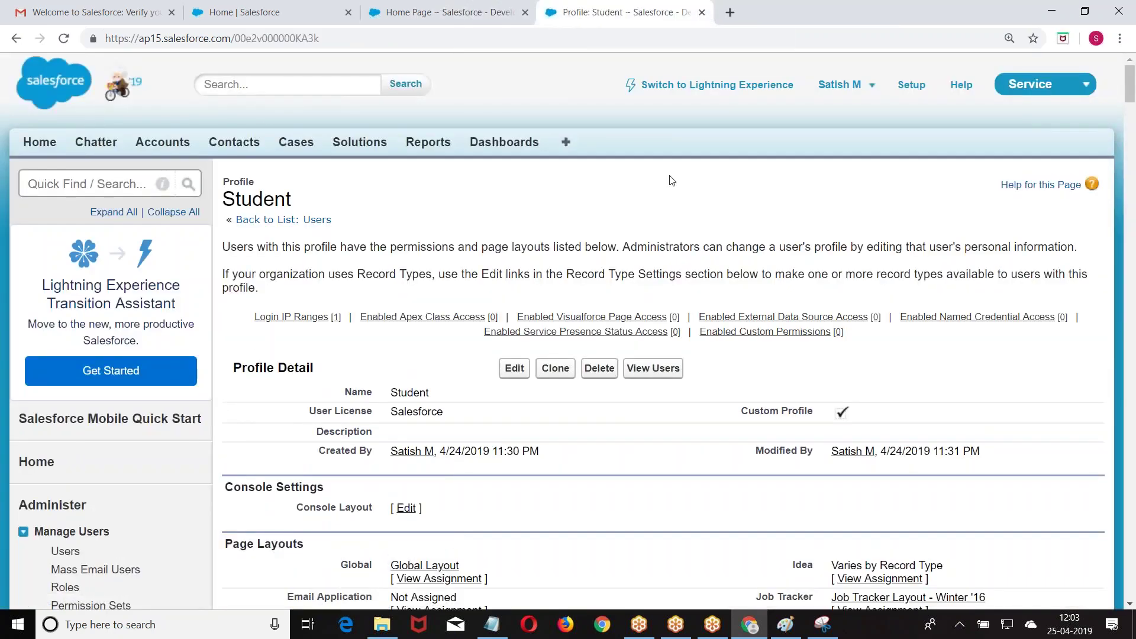
Step: Launch Opera from the taskbar and open a new Speed Dial tab
click(532, 625)
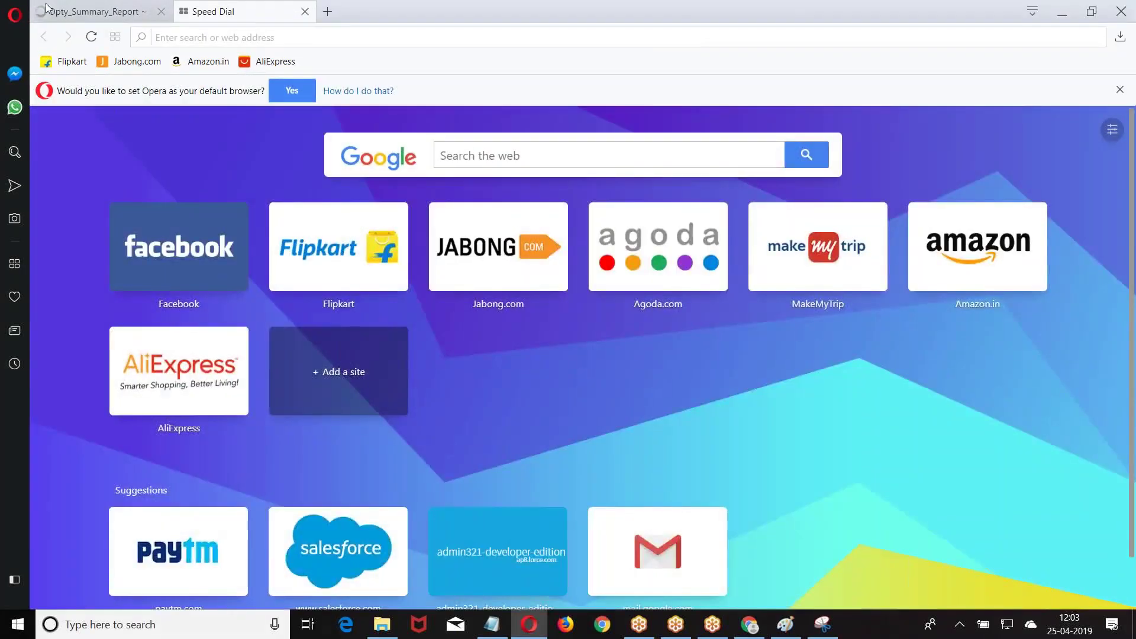
click(327, 12)
Step: Go to gmail in the new tab and briefly check the Google account details
text(gmail)
key(Return)
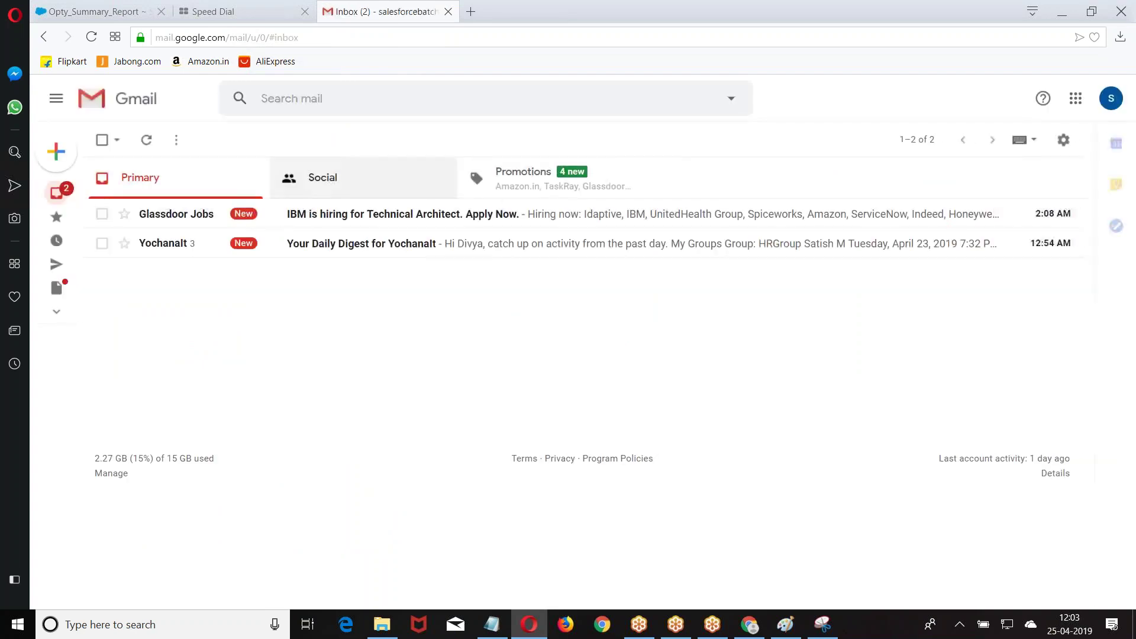
click(1110, 98)
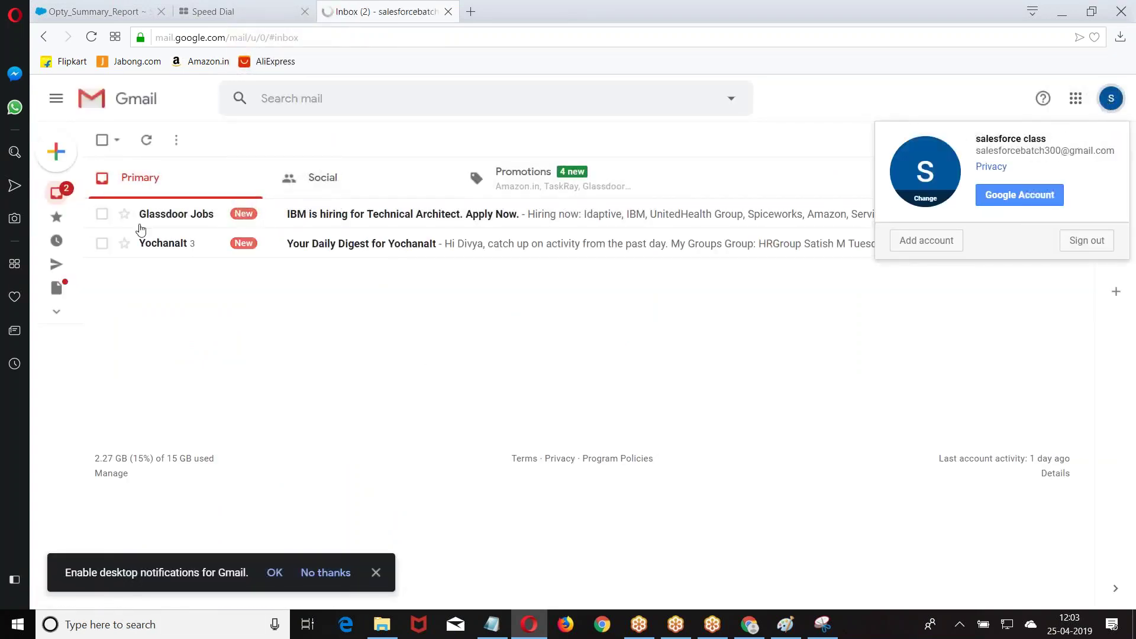
click(70, 194)
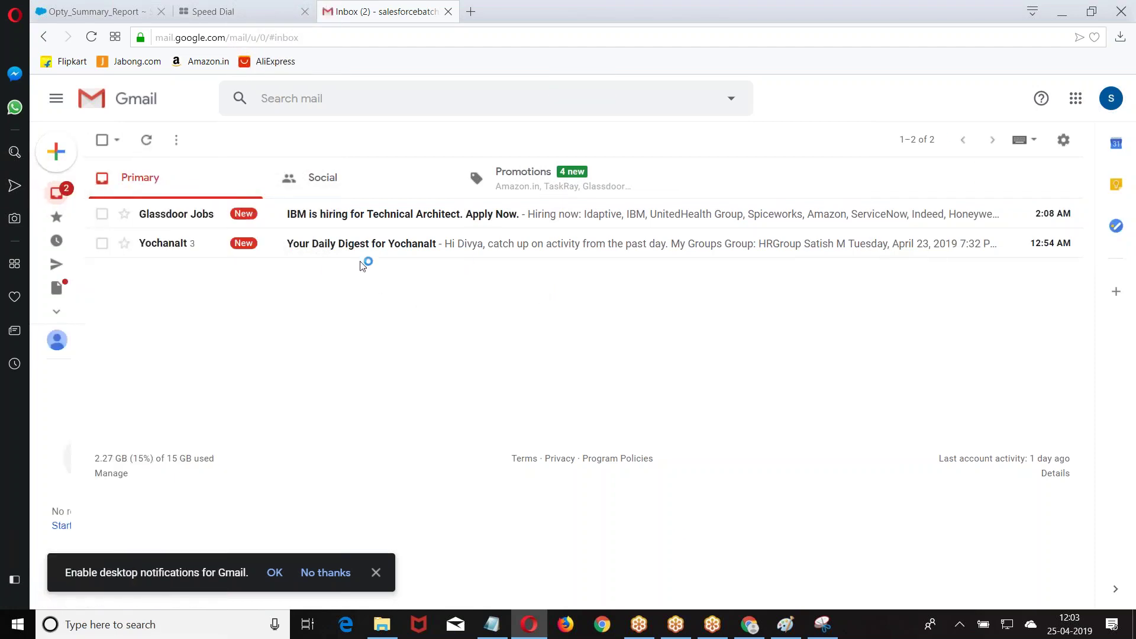
Step: From All Users, fix the typo in the new user's e-mail address and save the record
click(749, 624)
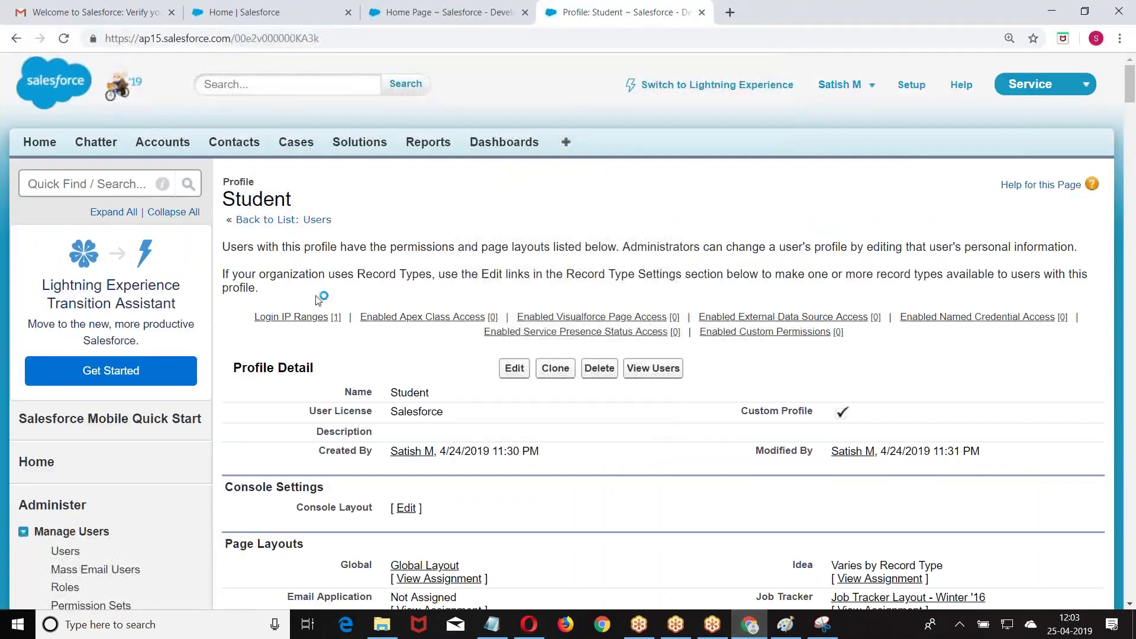
scroll(127, 335, down, 4)
click(64, 329)
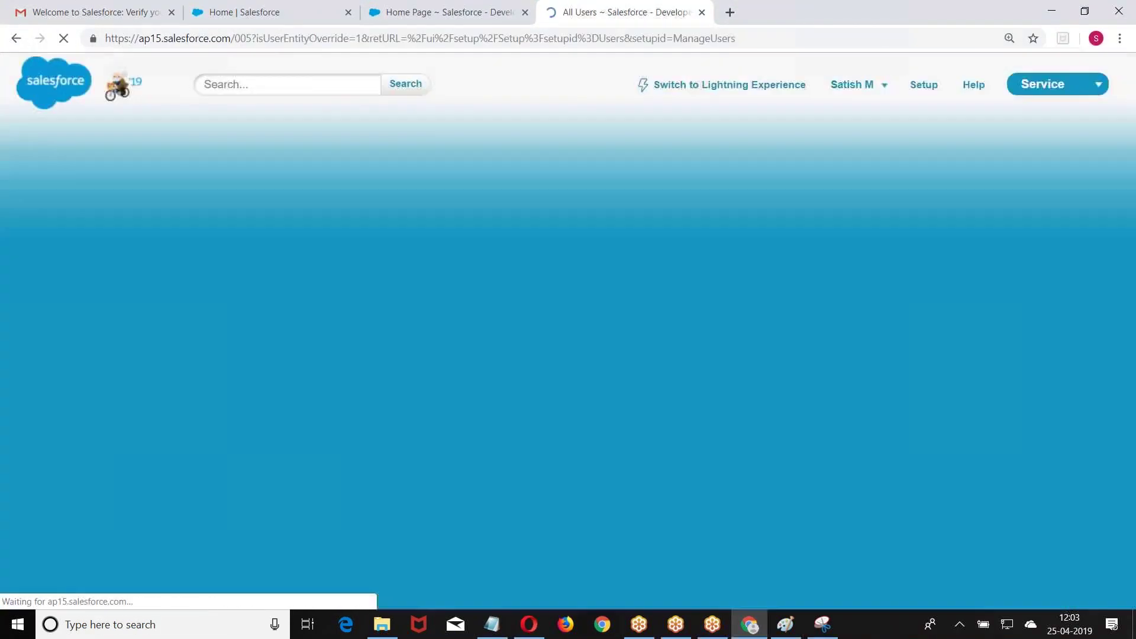
scroll(264, 355, down, 3)
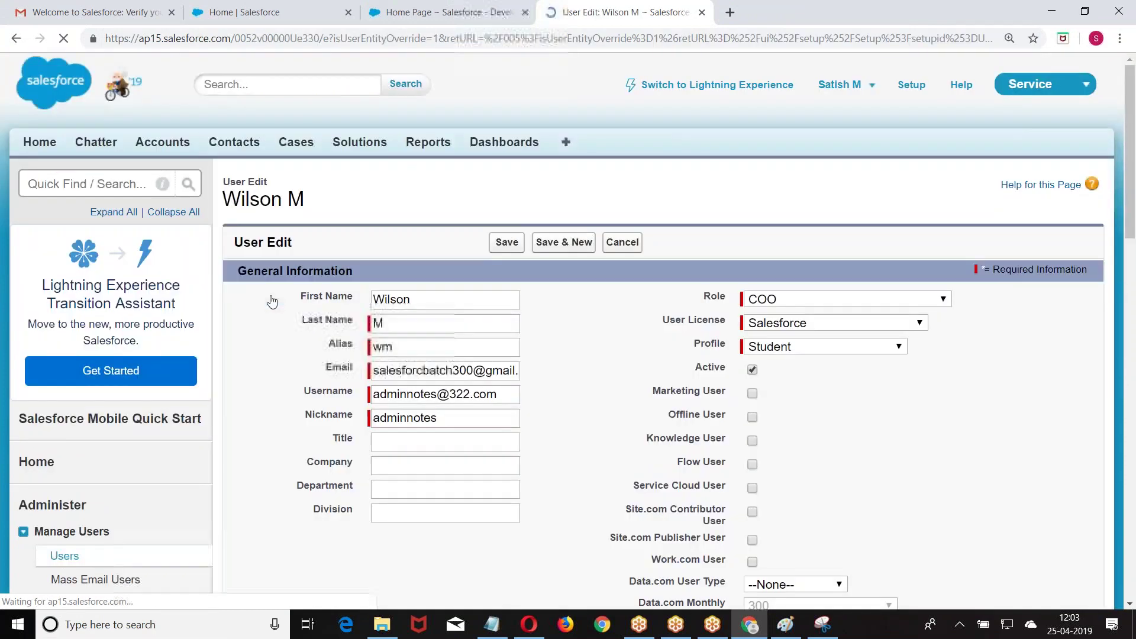
click(423, 373)
text(e)
click(509, 247)
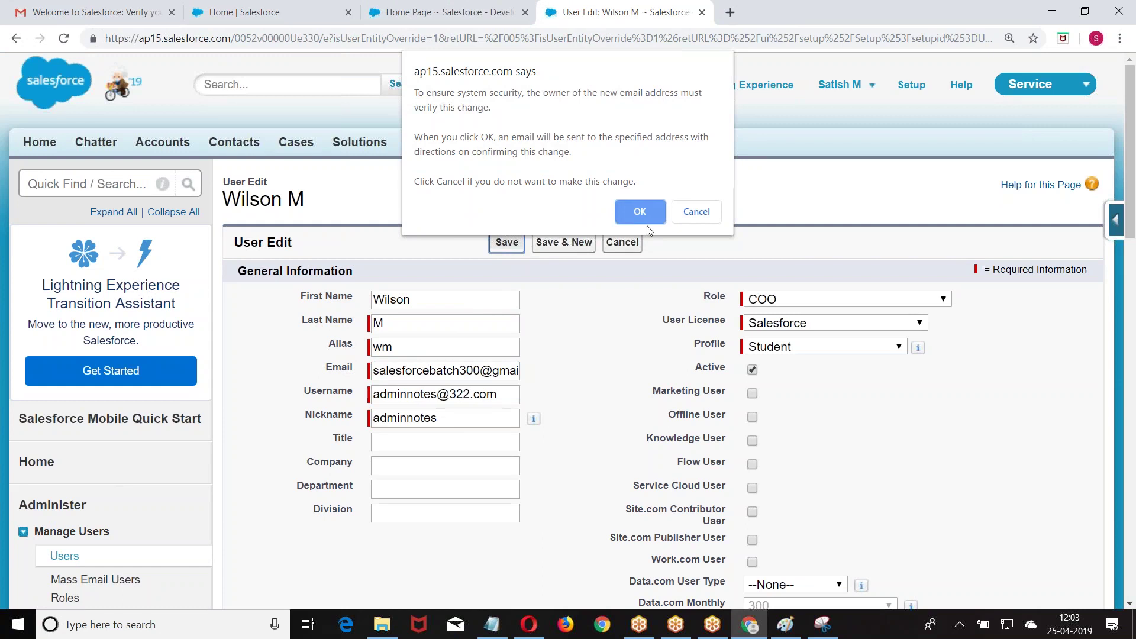
click(640, 211)
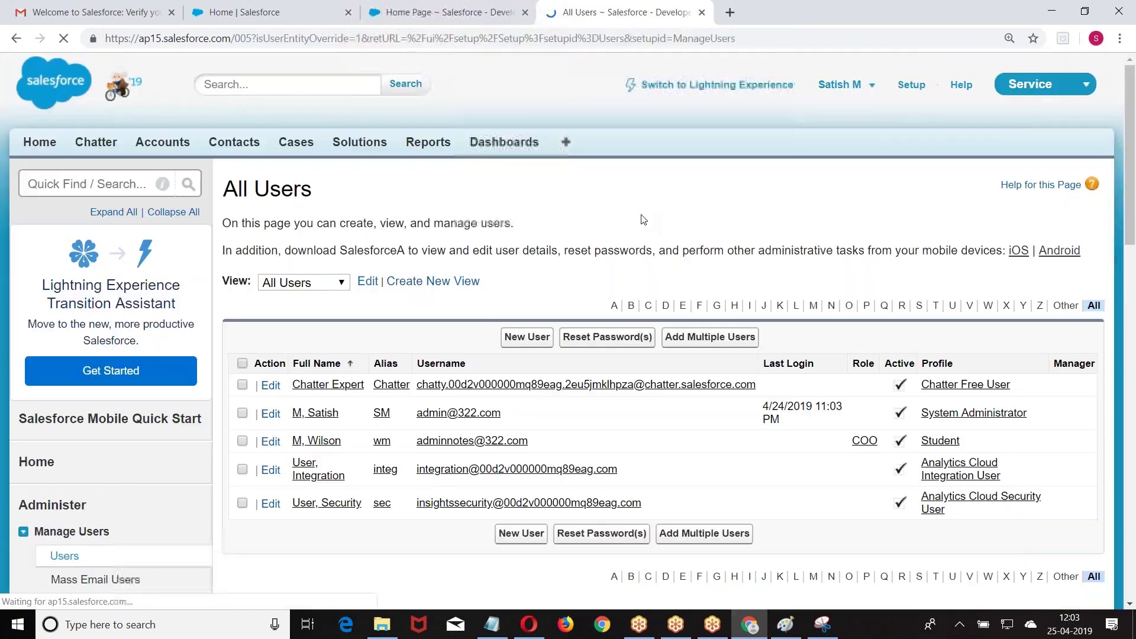
Step: Reset the password for the COO user from the users list
click(243, 441)
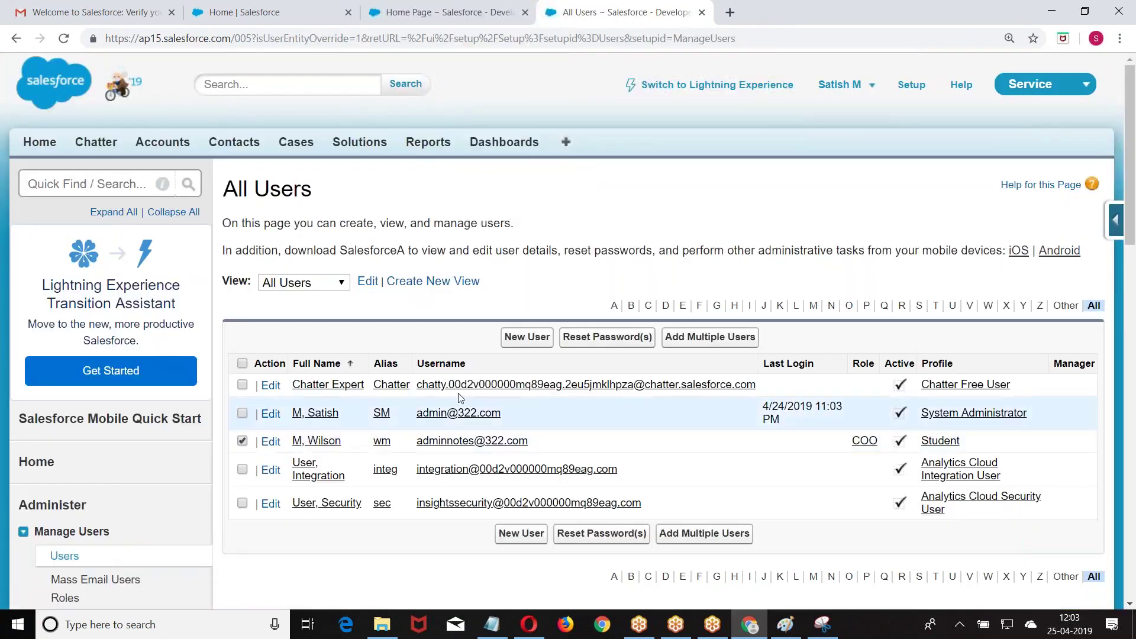
click(606, 342)
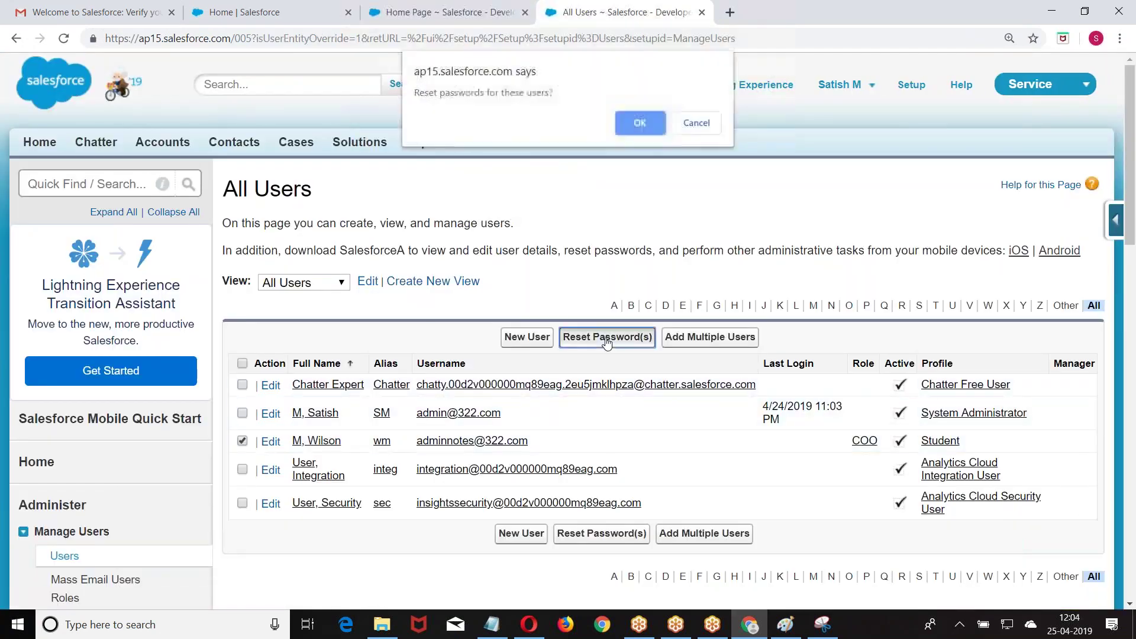
click(633, 122)
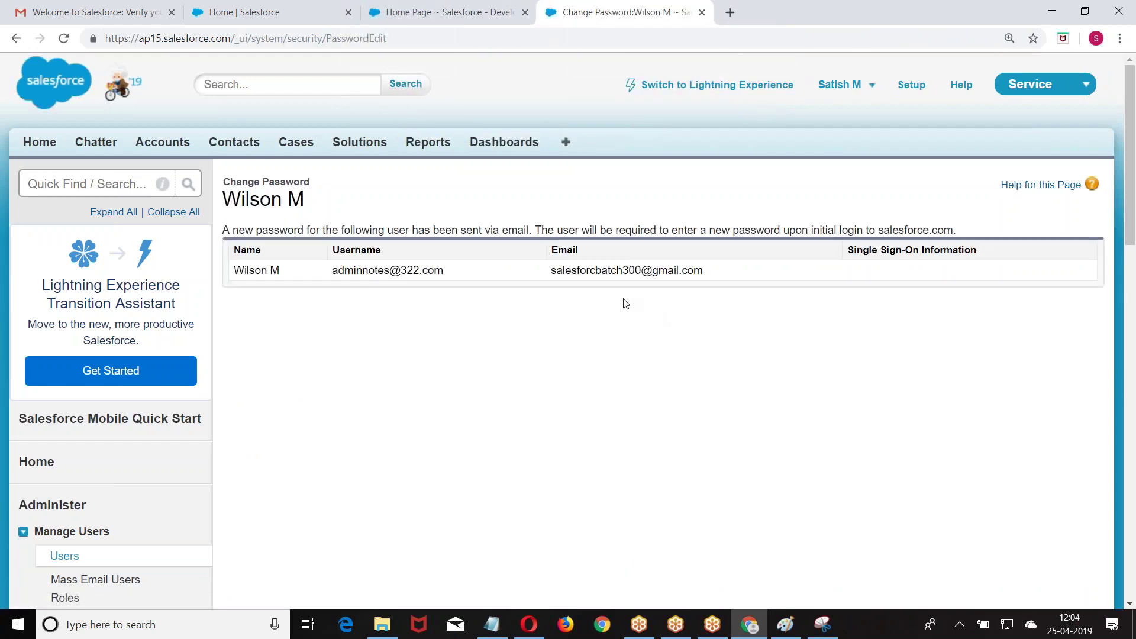
Step: Re-save the COO user's e-mail, accept the verification notice, and open the user's detail page
click(15, 40)
scroll(473, 370, down, 1)
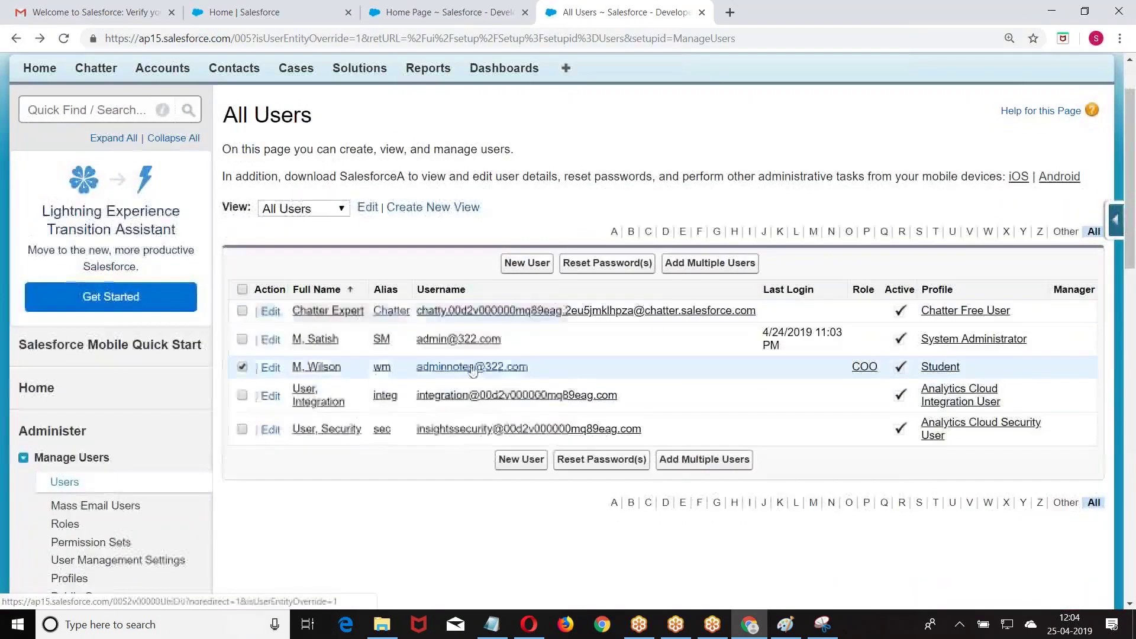
click(270, 367)
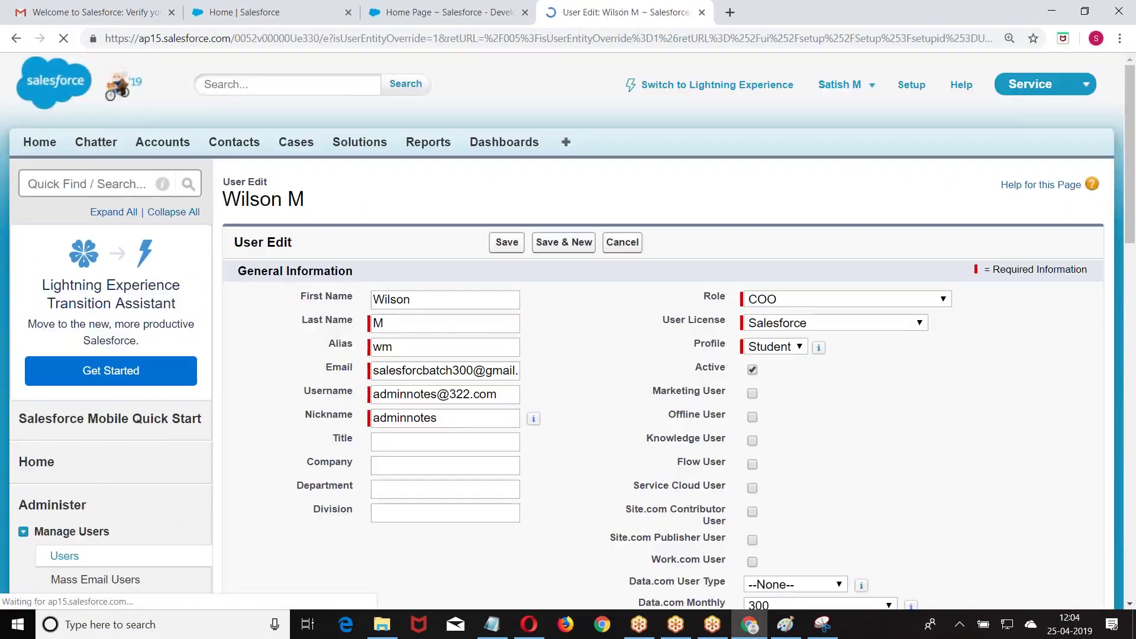
click(428, 370)
click(514, 244)
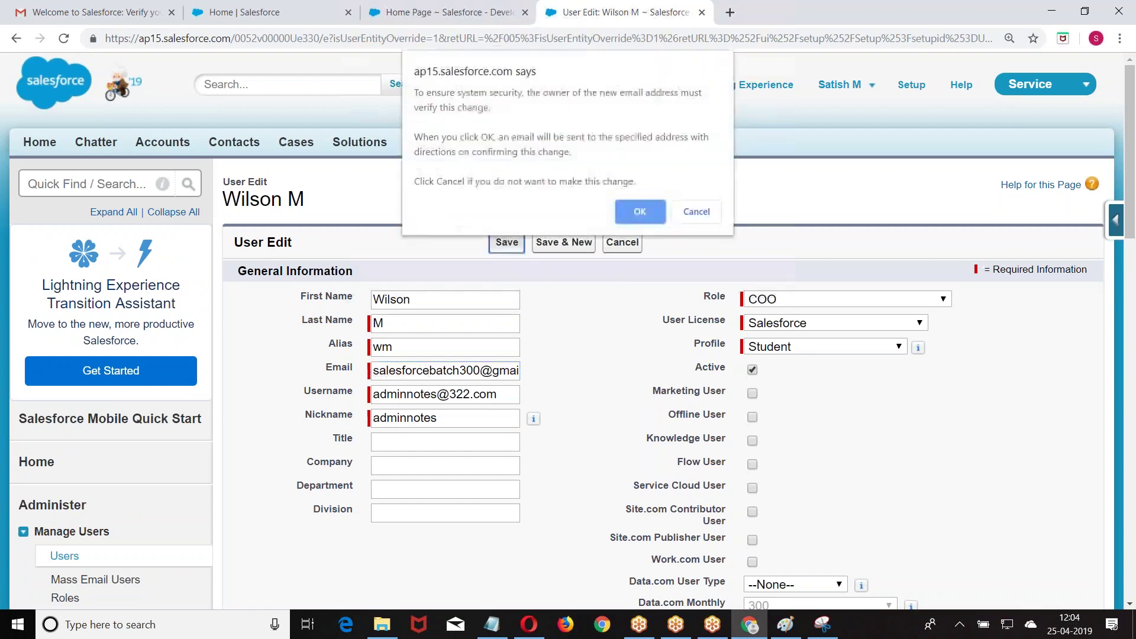
click(645, 218)
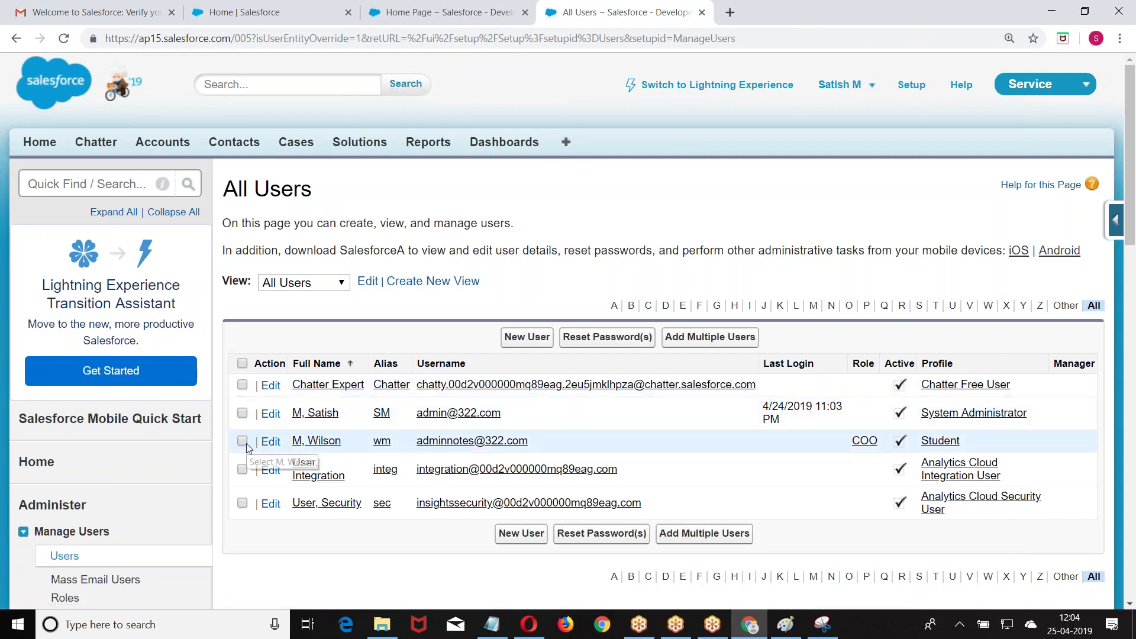
click(316, 441)
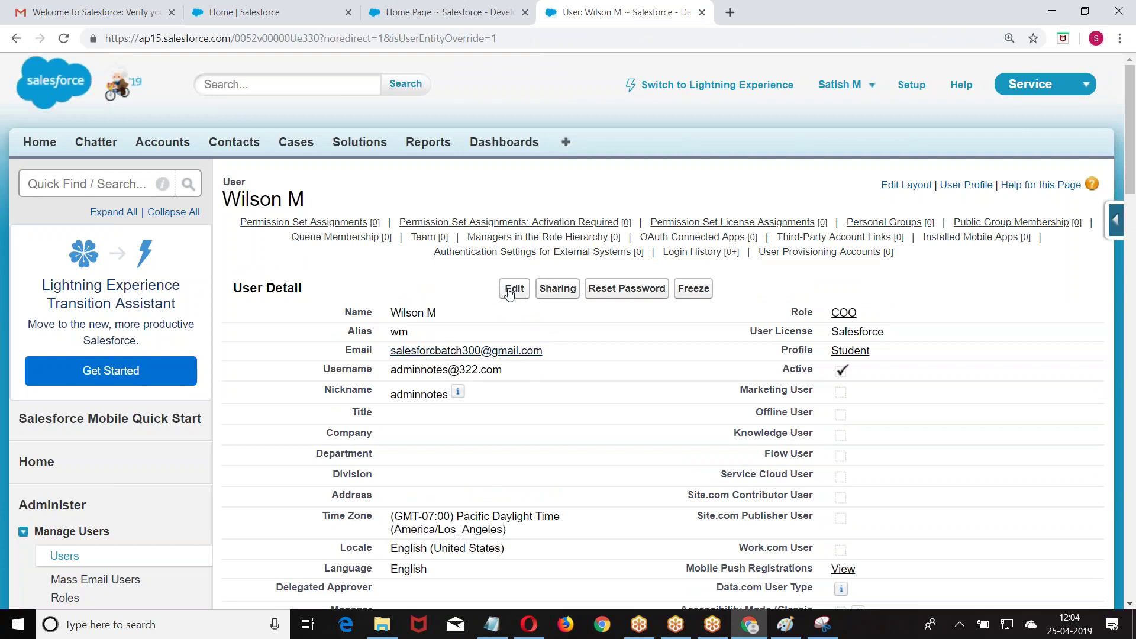
Step: Verify the Salesforce e-mail address change through the link in the Gmail message
click(115, 19)
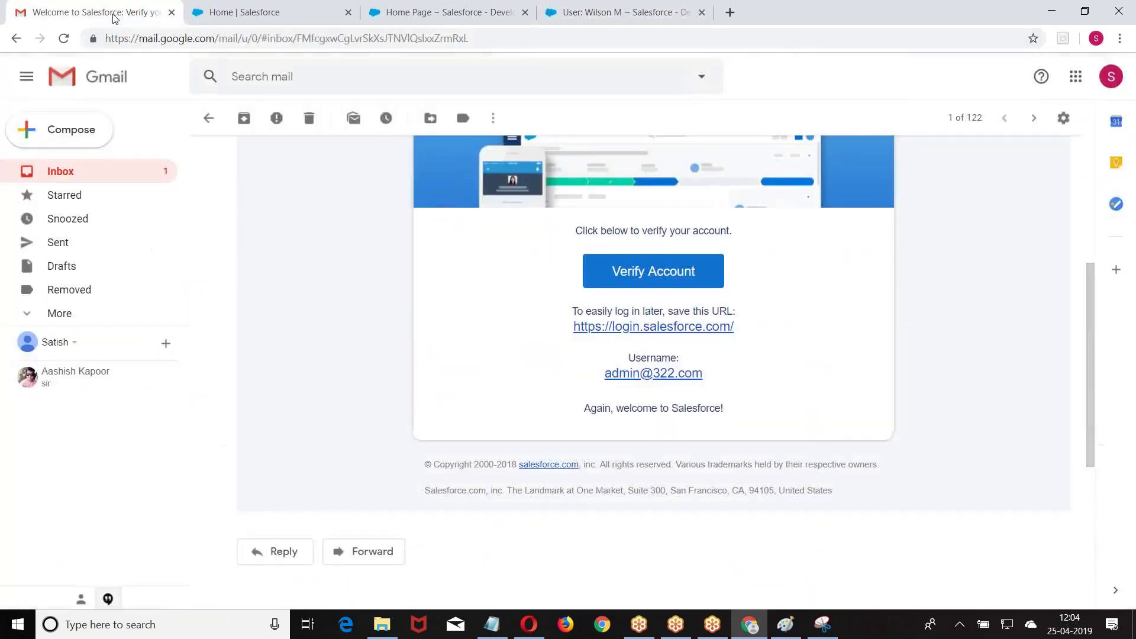
click(68, 180)
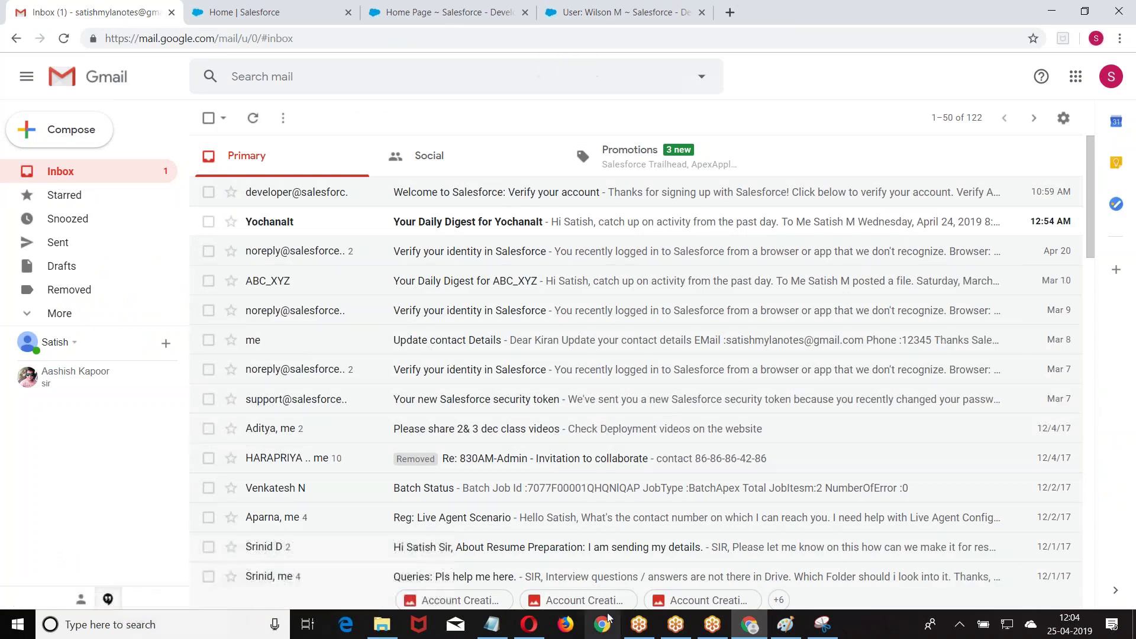
click(529, 625)
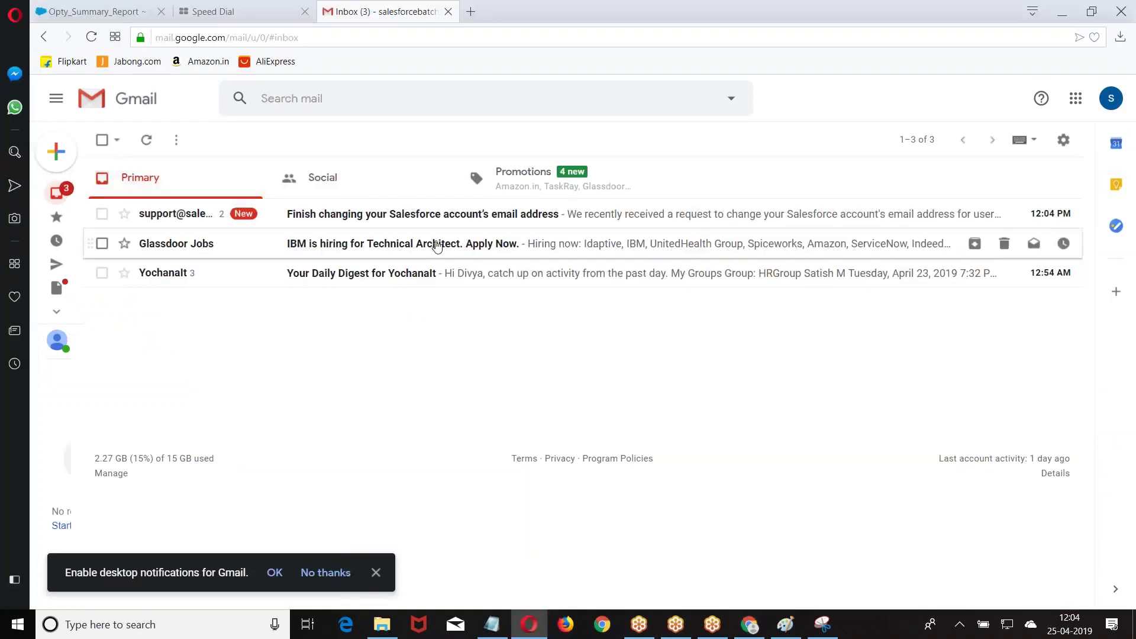
click(401, 217)
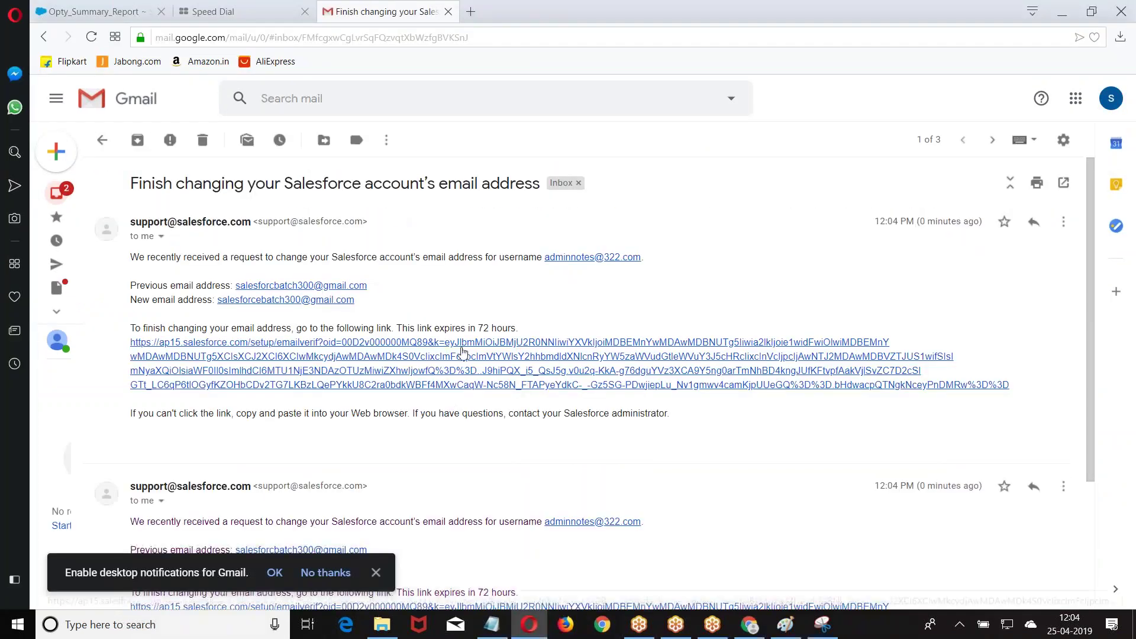
click(469, 357)
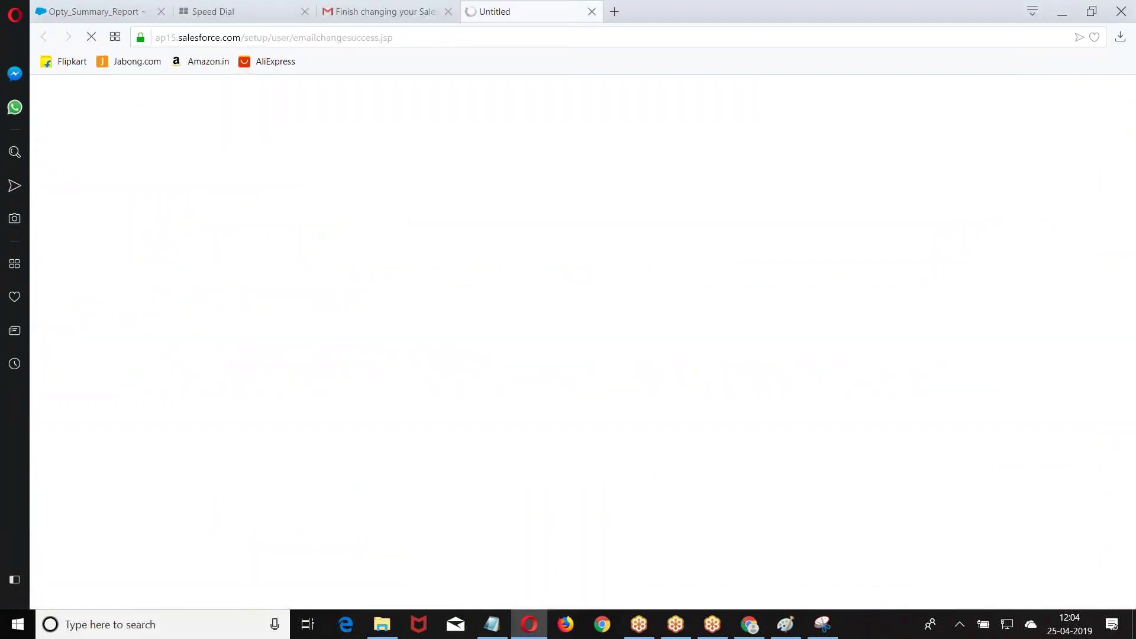
click(564, 340)
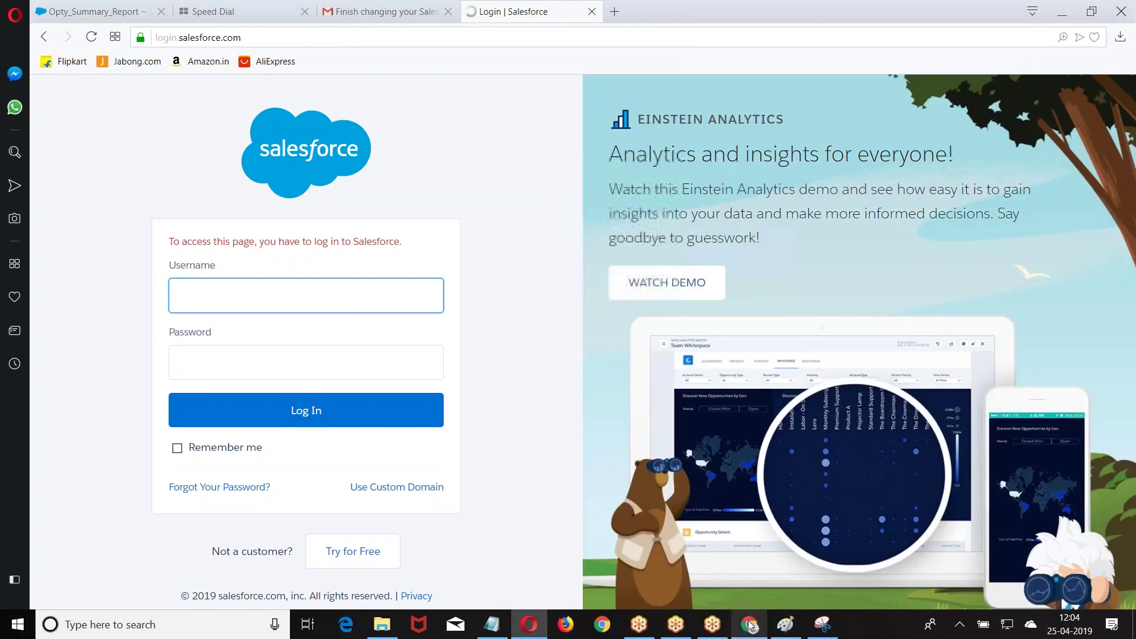
Step: Reset the COO user's password again from their Salesforce detail page
click(749, 623)
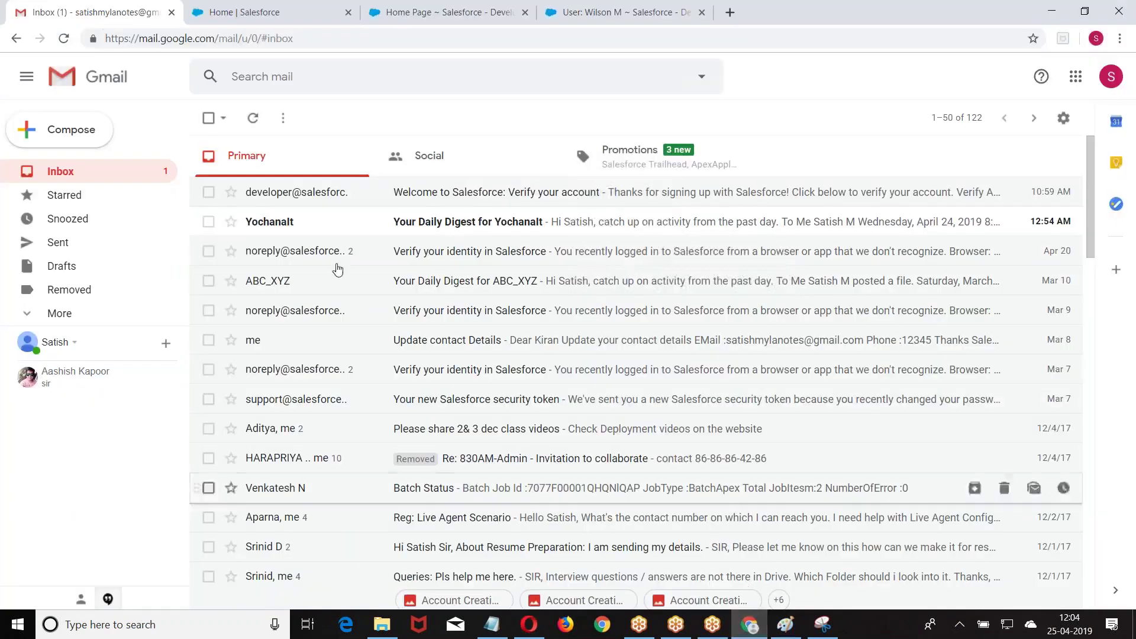
click(325, 10)
click(449, 11)
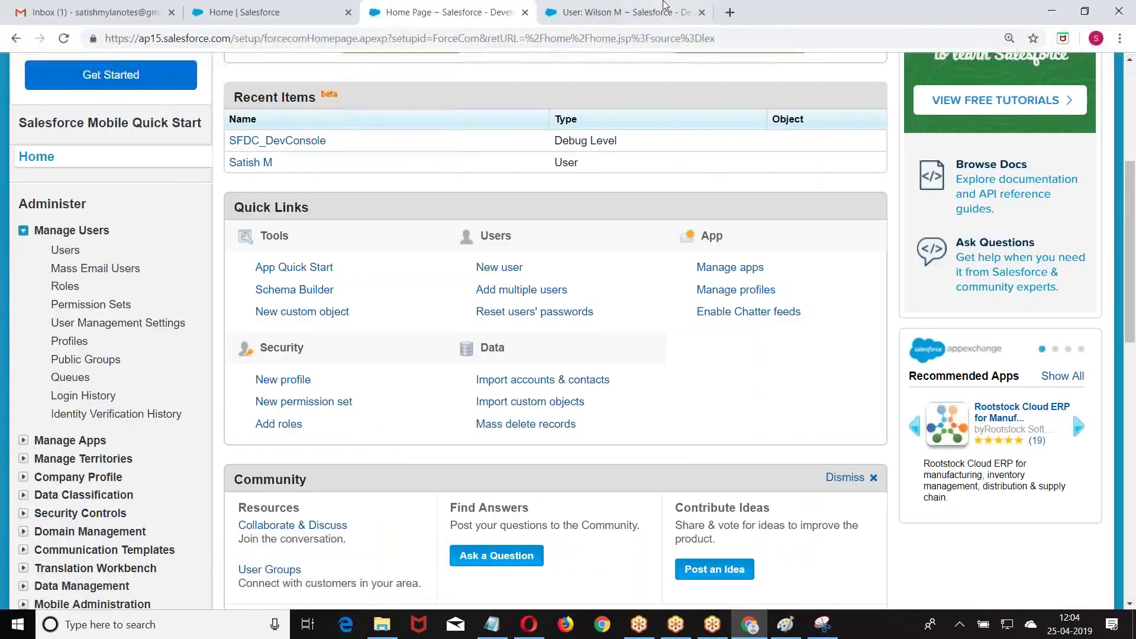
click(621, 11)
click(627, 288)
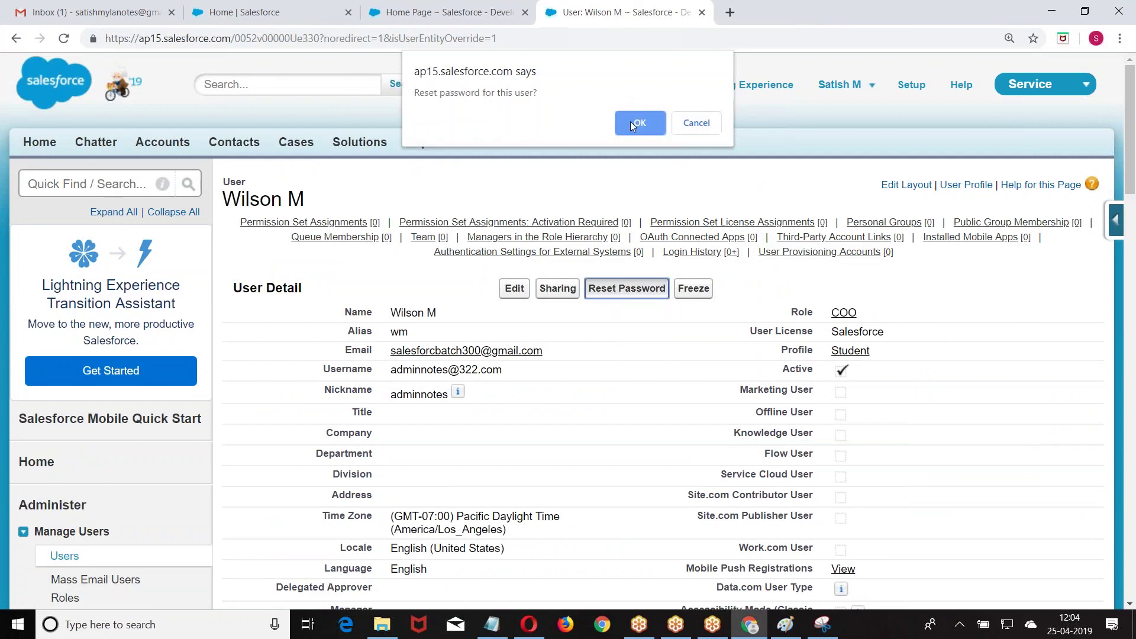
click(633, 123)
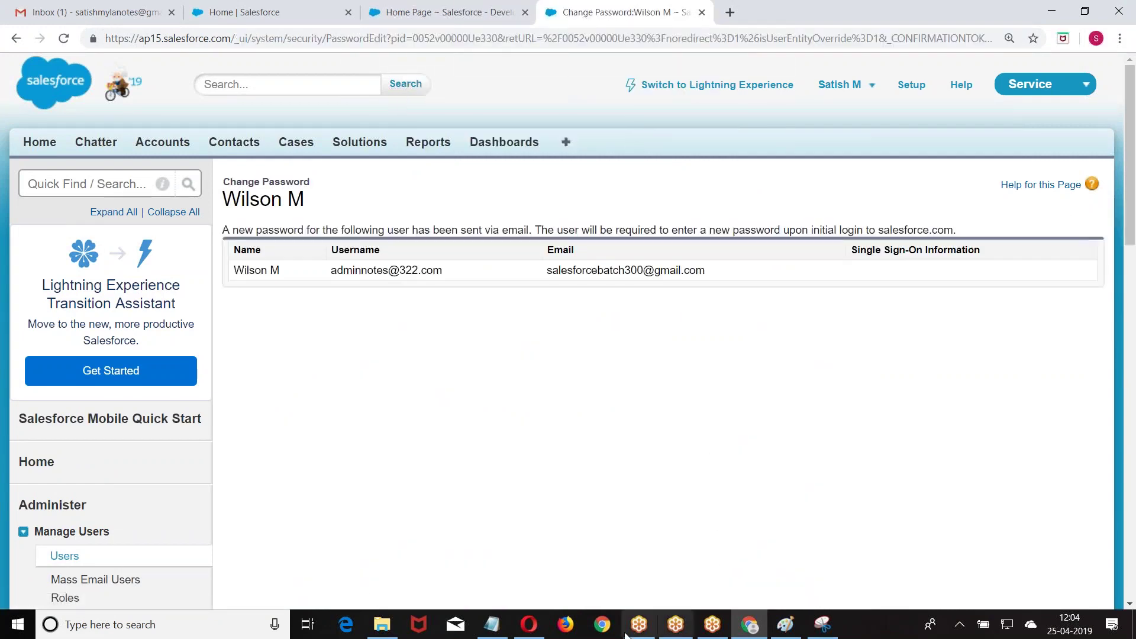
Step: Open the Salesforce password reset e-mail in Gmail and follow its reset link
click(529, 624)
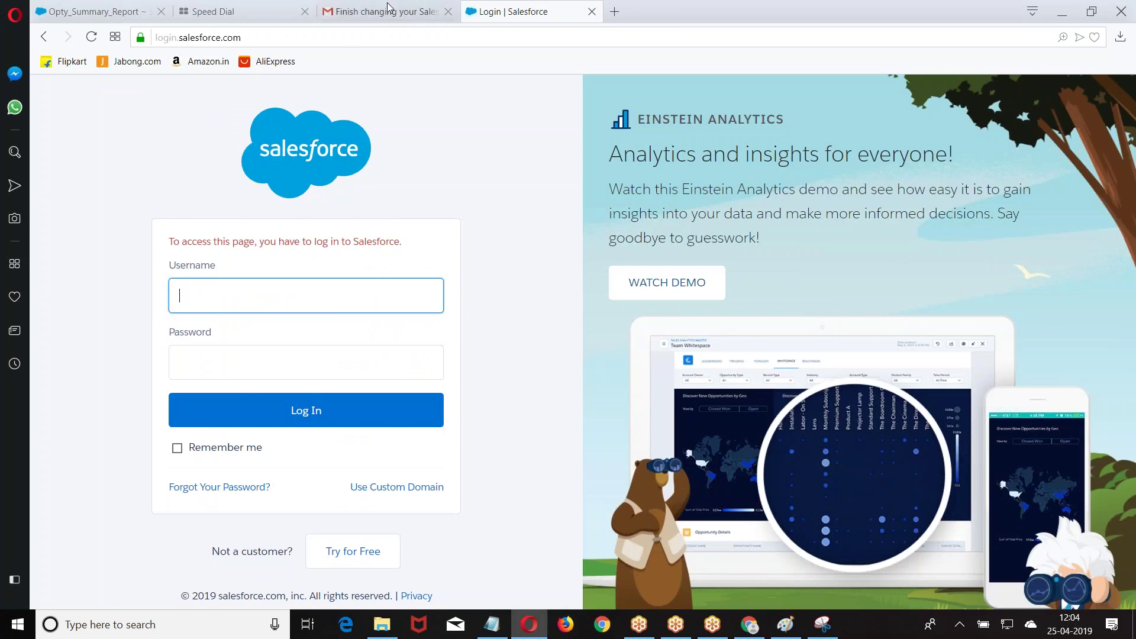
click(398, 6)
click(56, 193)
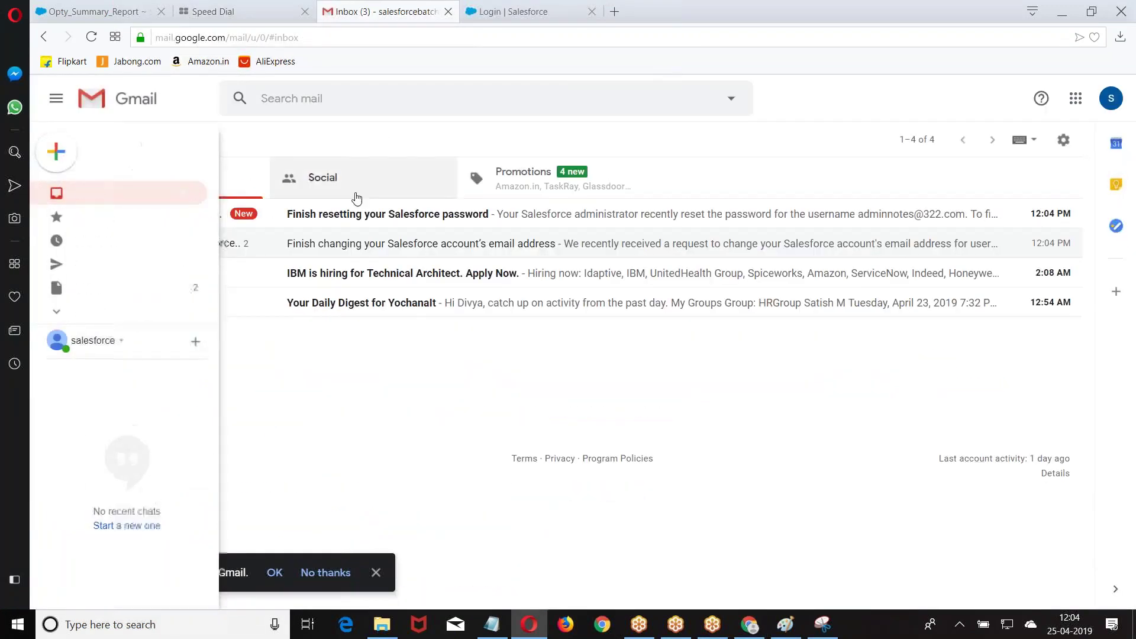
click(379, 214)
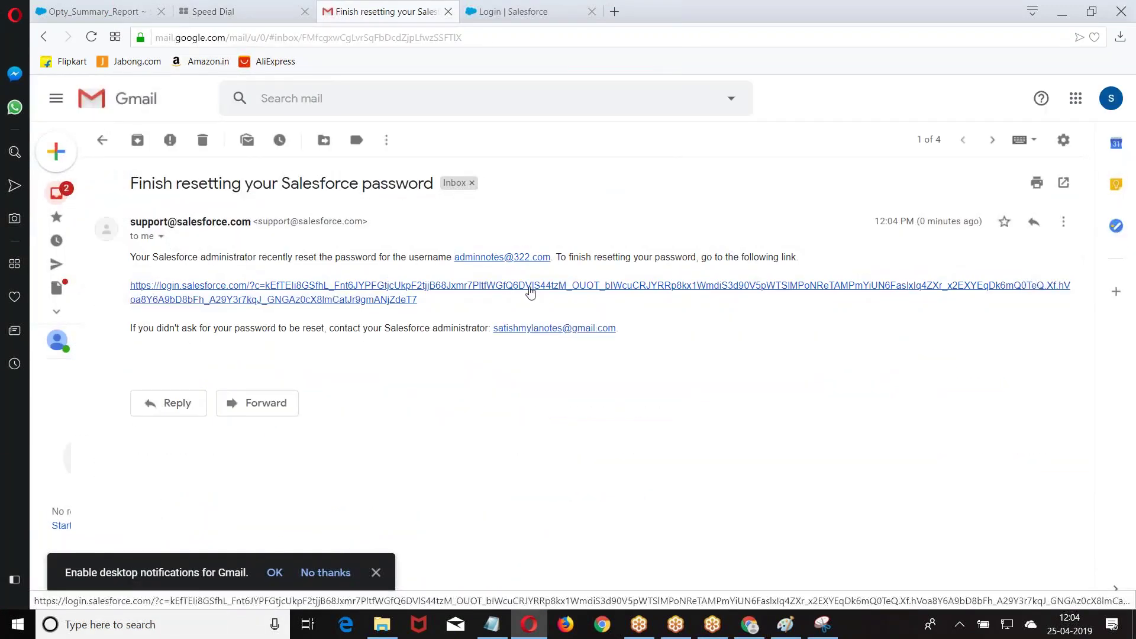
click(530, 290)
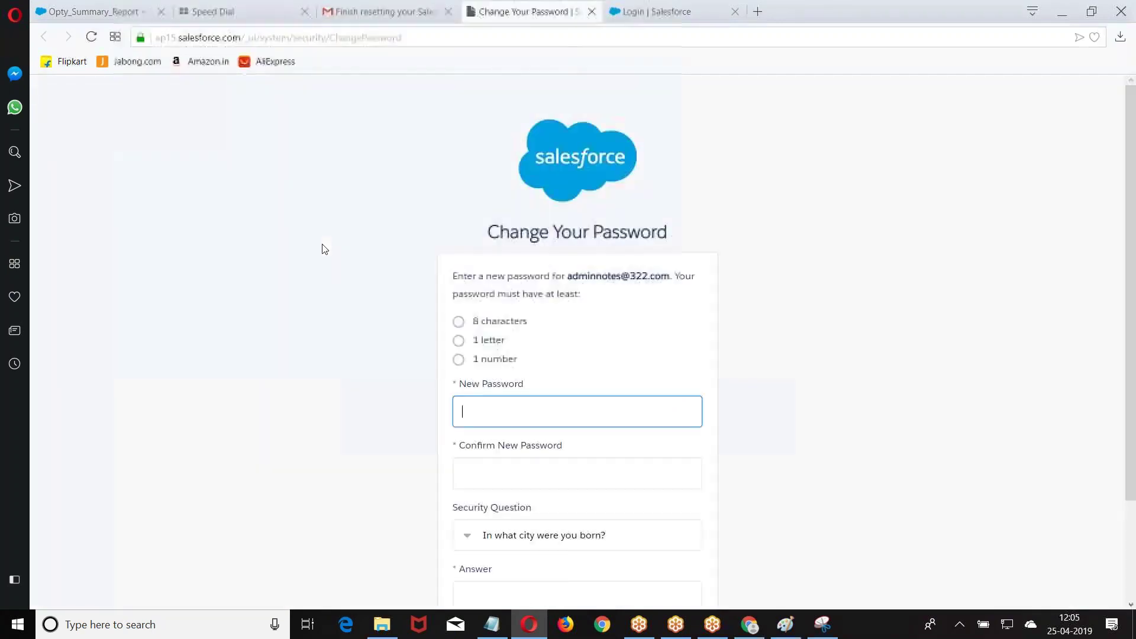
Step: Enter and confirm the new password, fill in the security answer, and submit
text(••)
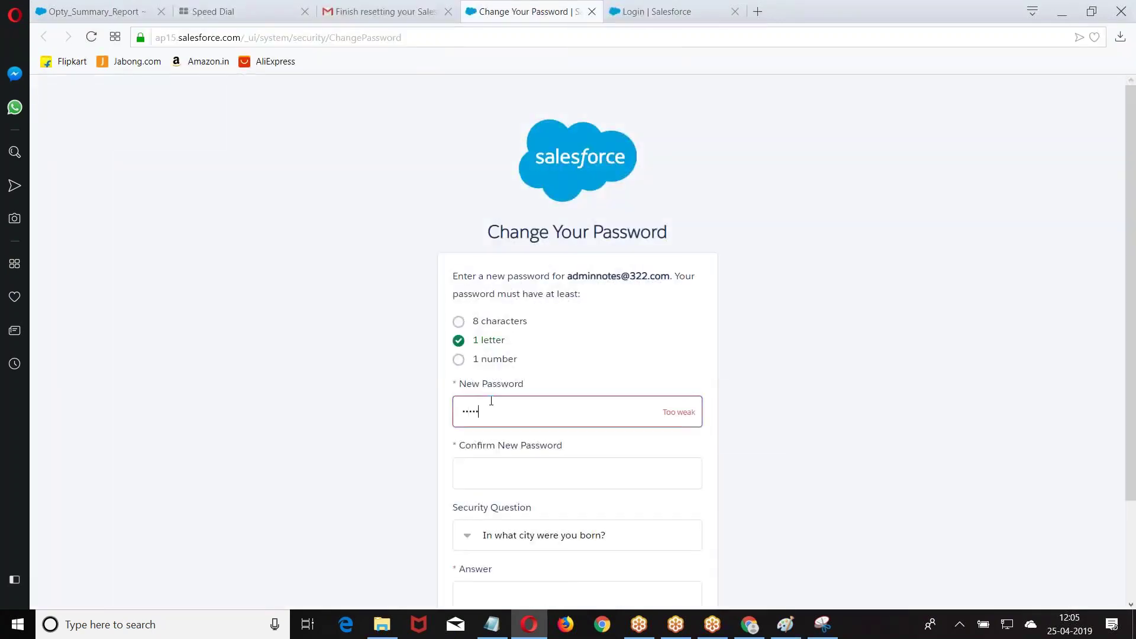
text(•••••••••)
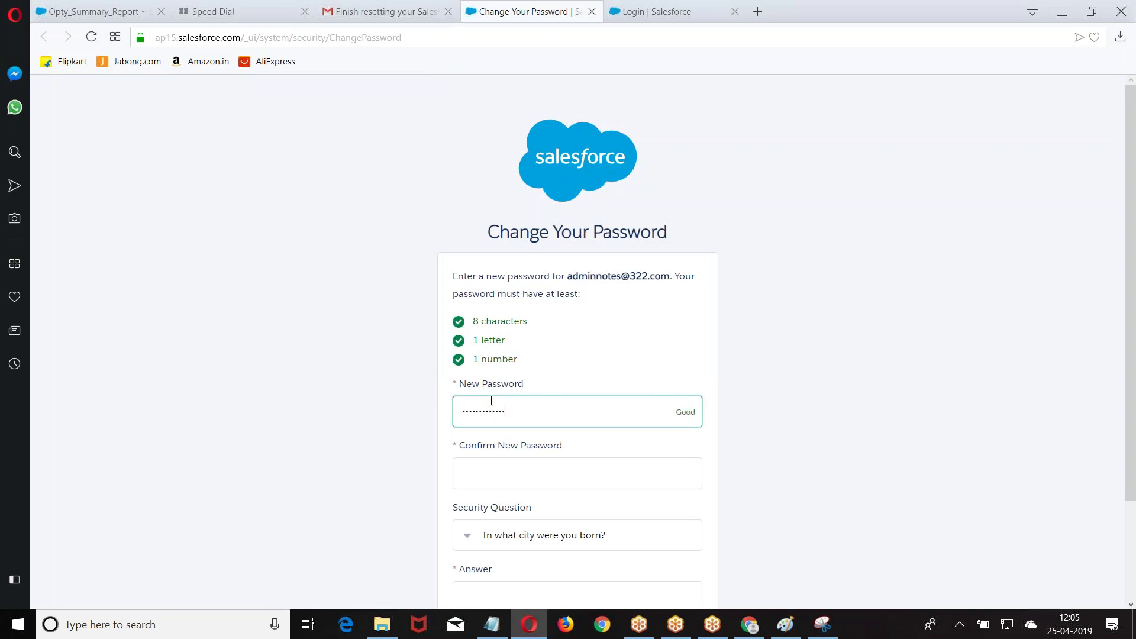
scroll(491, 401, down, 2)
click(479, 355)
text(•)
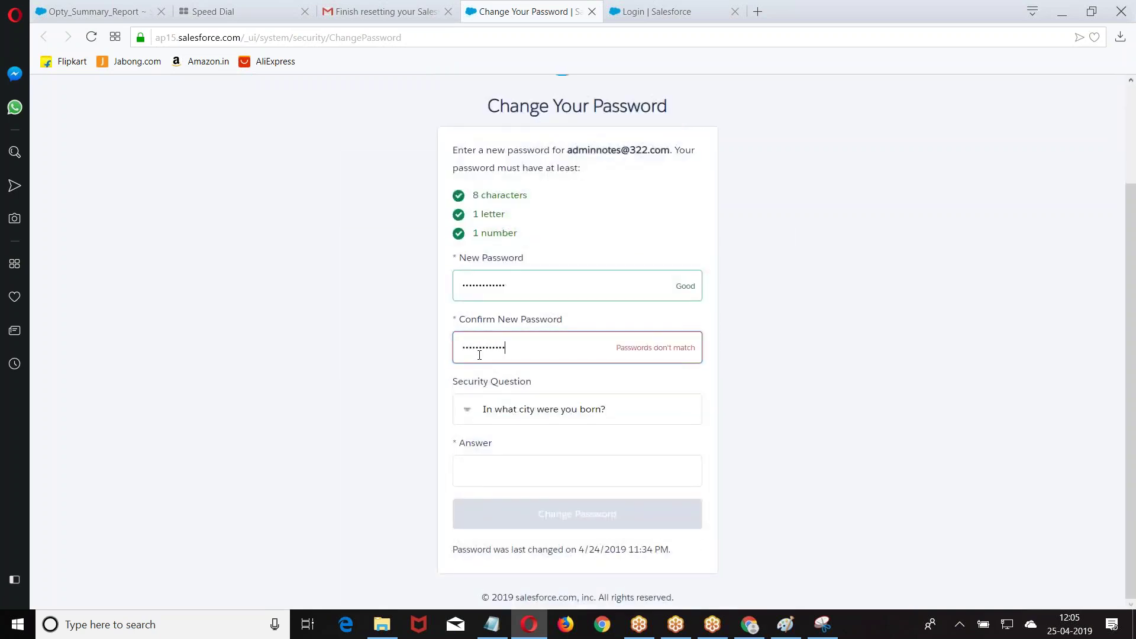
drag(580, 286, 406, 290)
text(••)
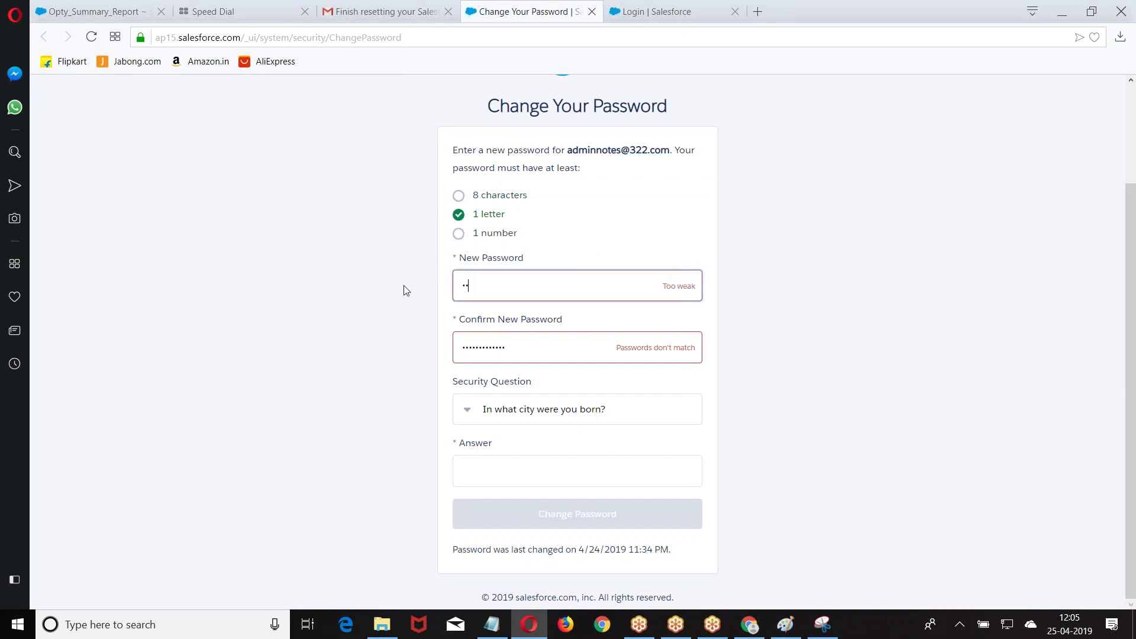
text(••)
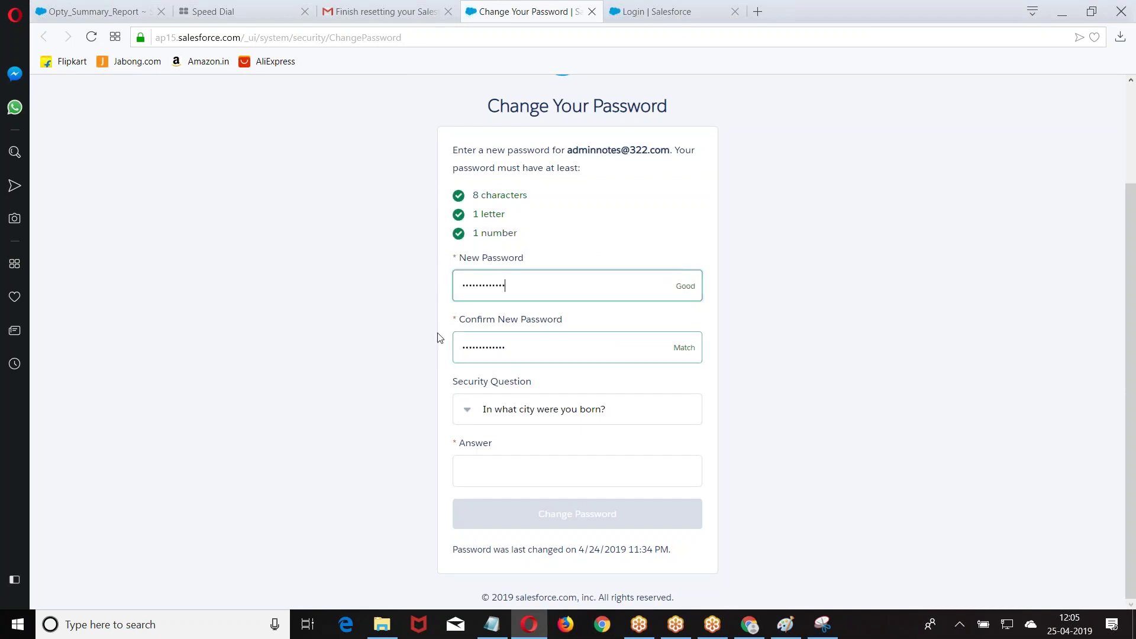
click(504, 471)
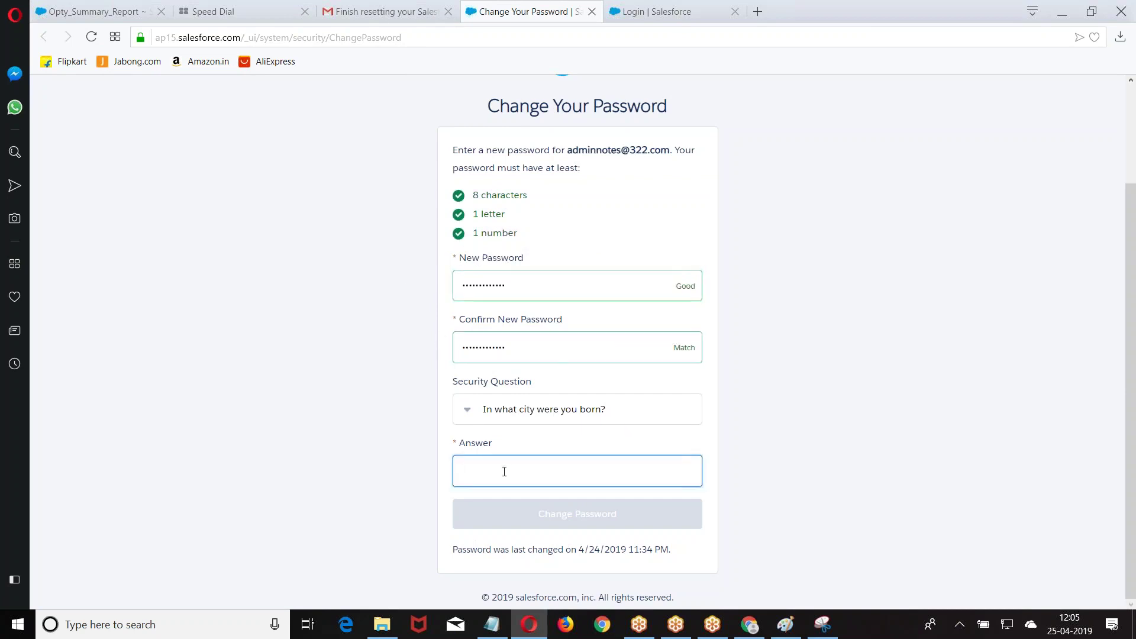
click(528, 514)
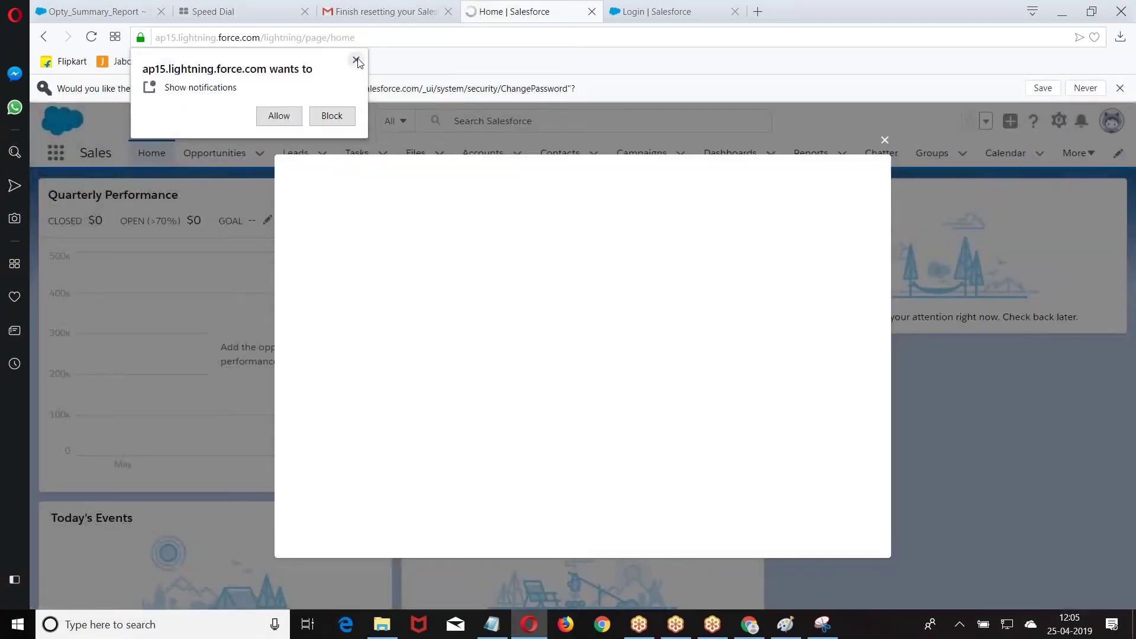
Step: Dismiss the notification request and blank popup on Home, then bring up the Notepad notes
click(357, 58)
click(885, 141)
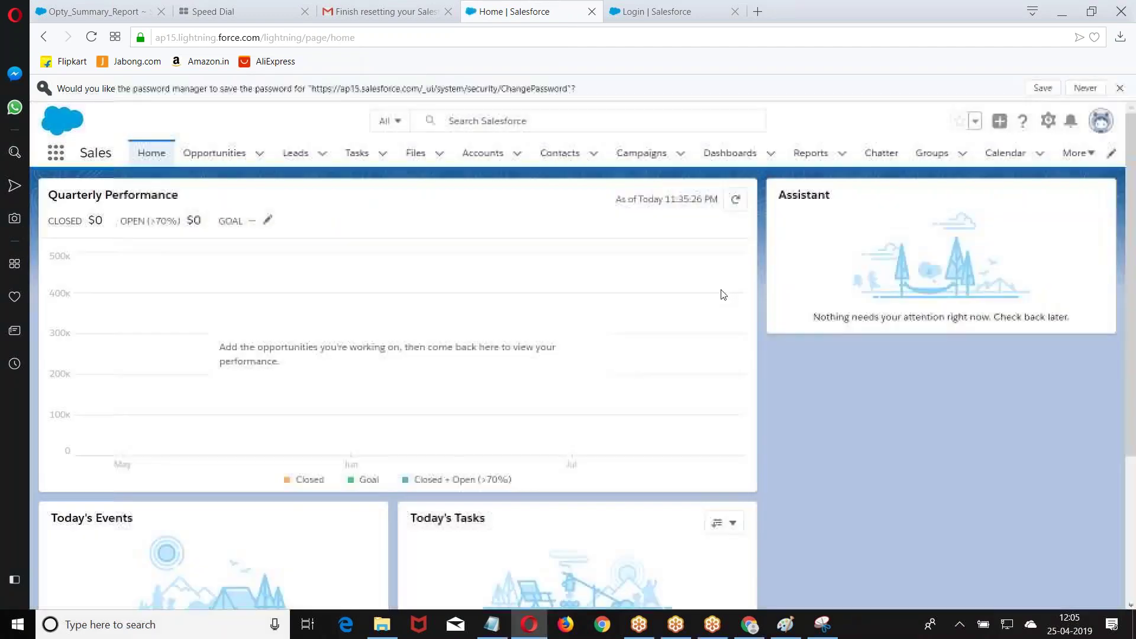
click(492, 624)
scroll(904, 346, down, 3)
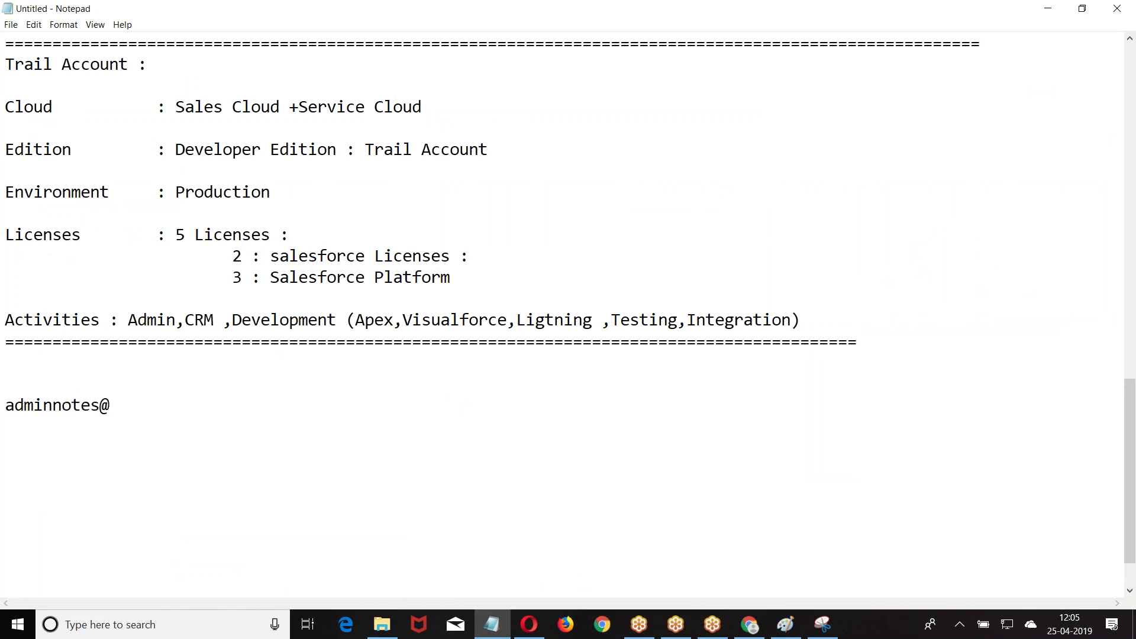
key(Return)
key(Return)
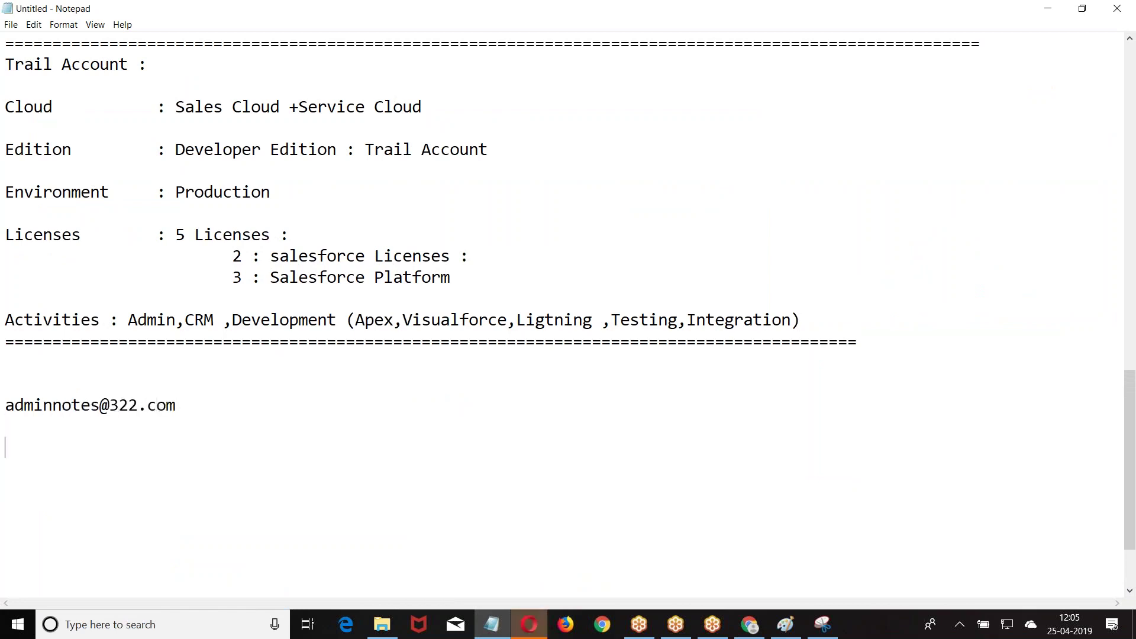
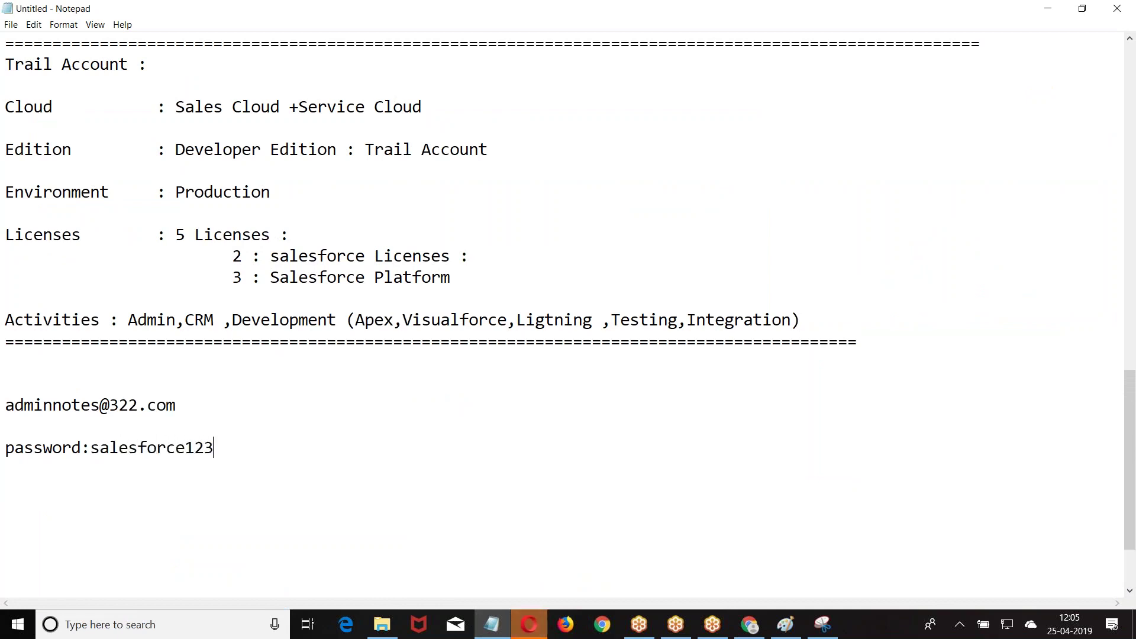
click(5, 405)
text(userName:)
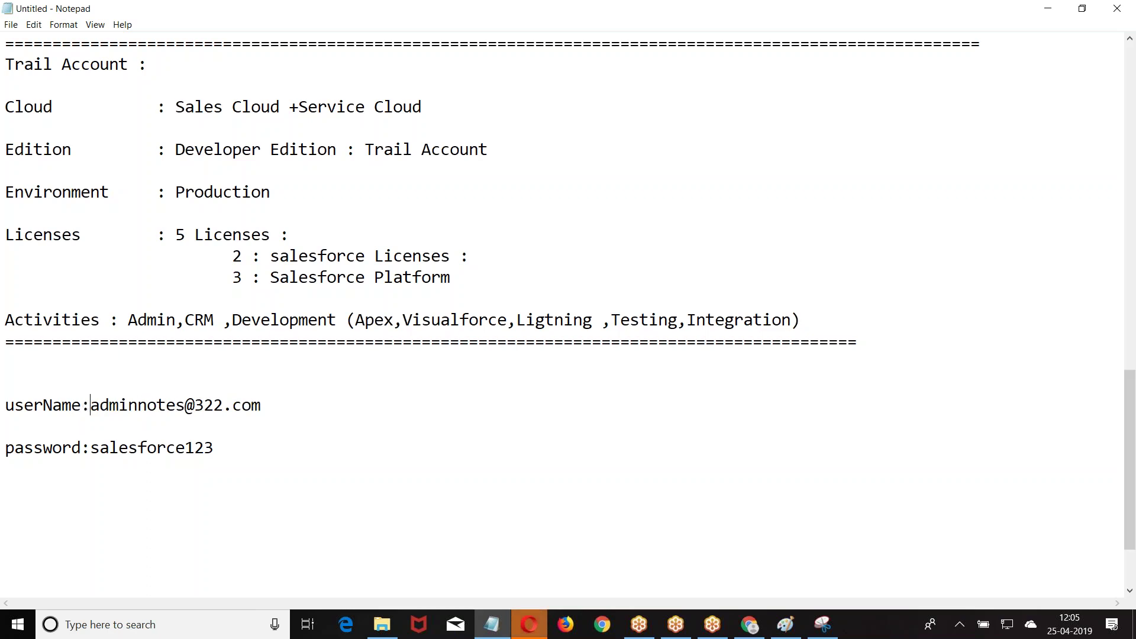
click(17, 392)
text(Production : )
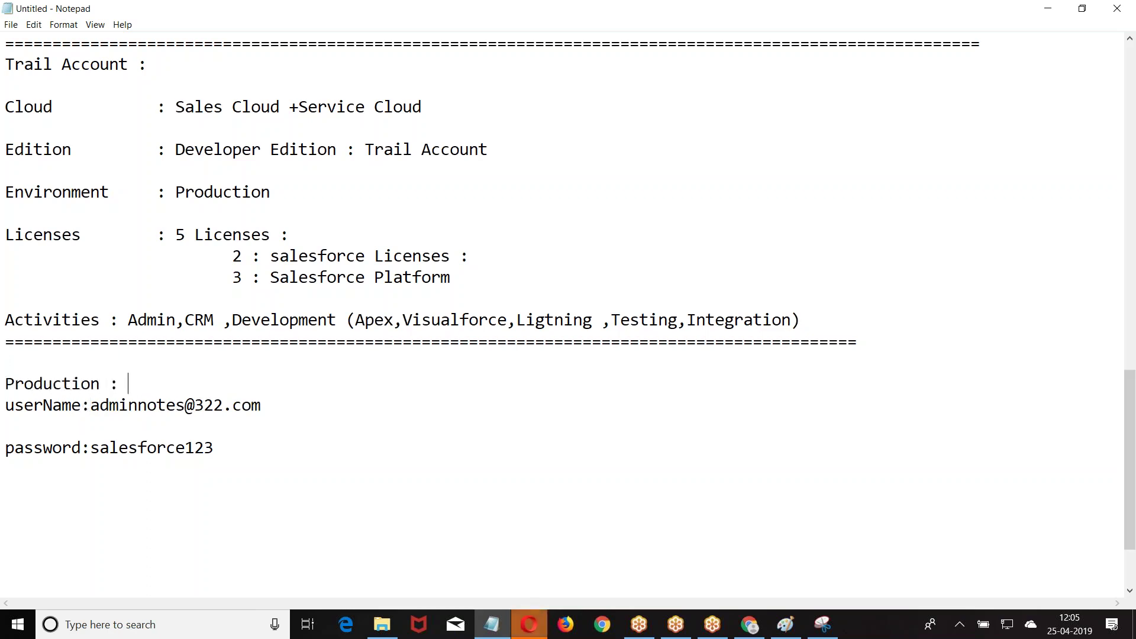
text(https://login.salesforce.com)
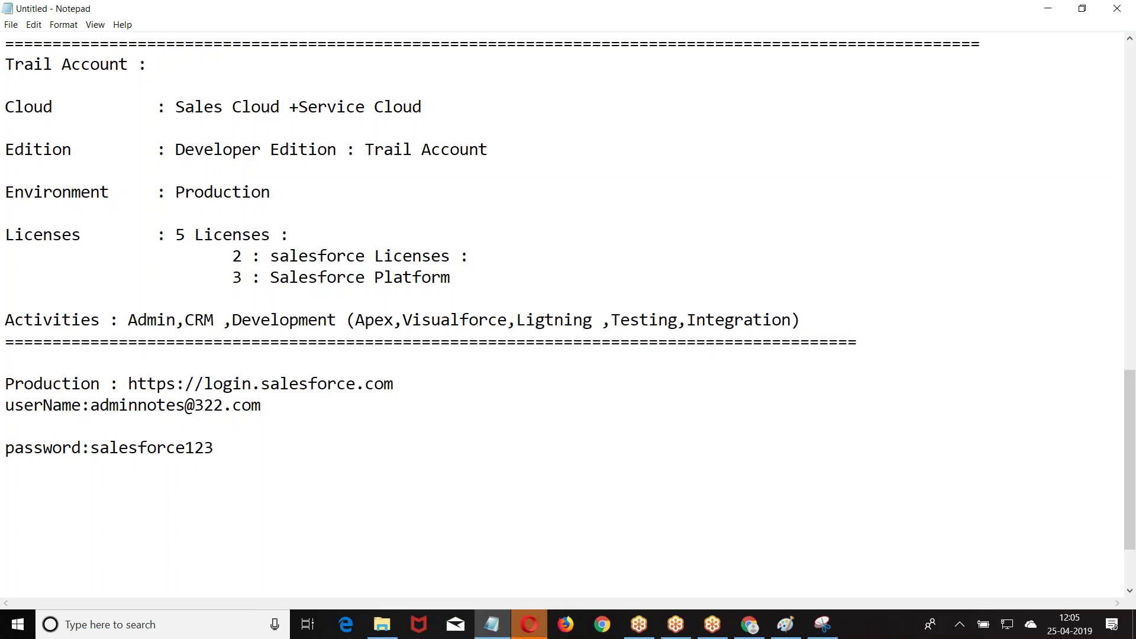
key(Return)
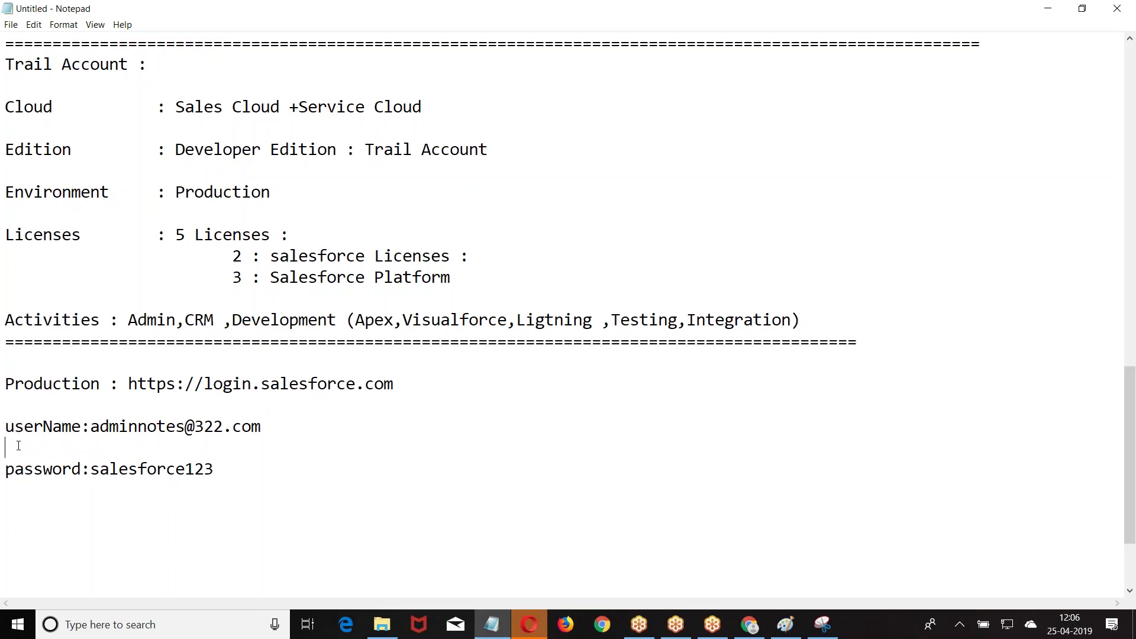
key(BackSpace)
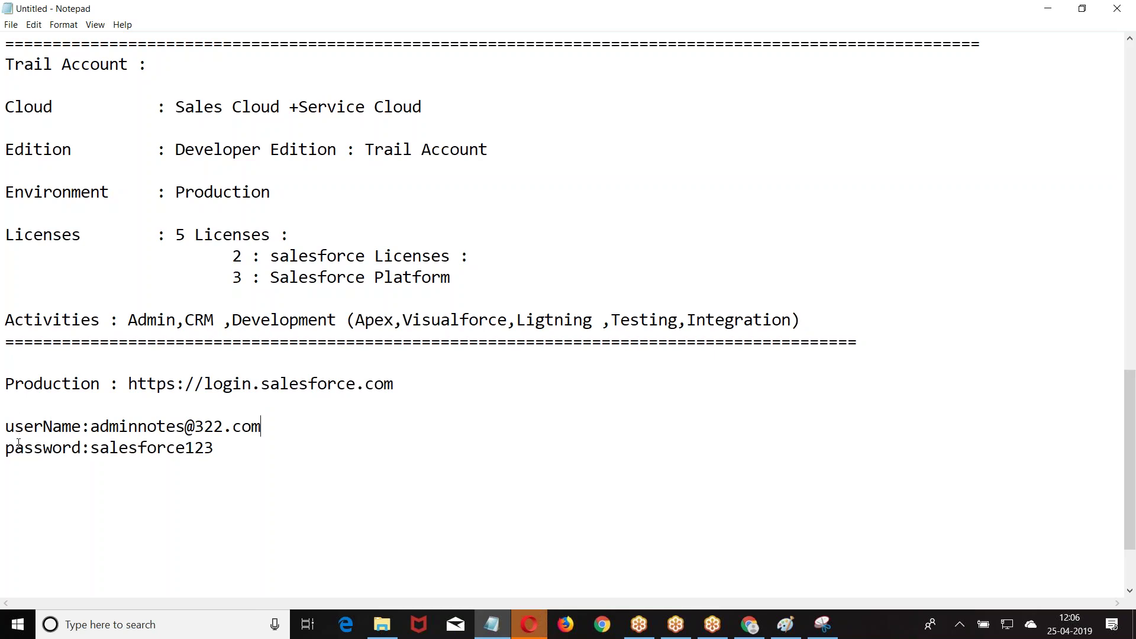
key(BackSpace)
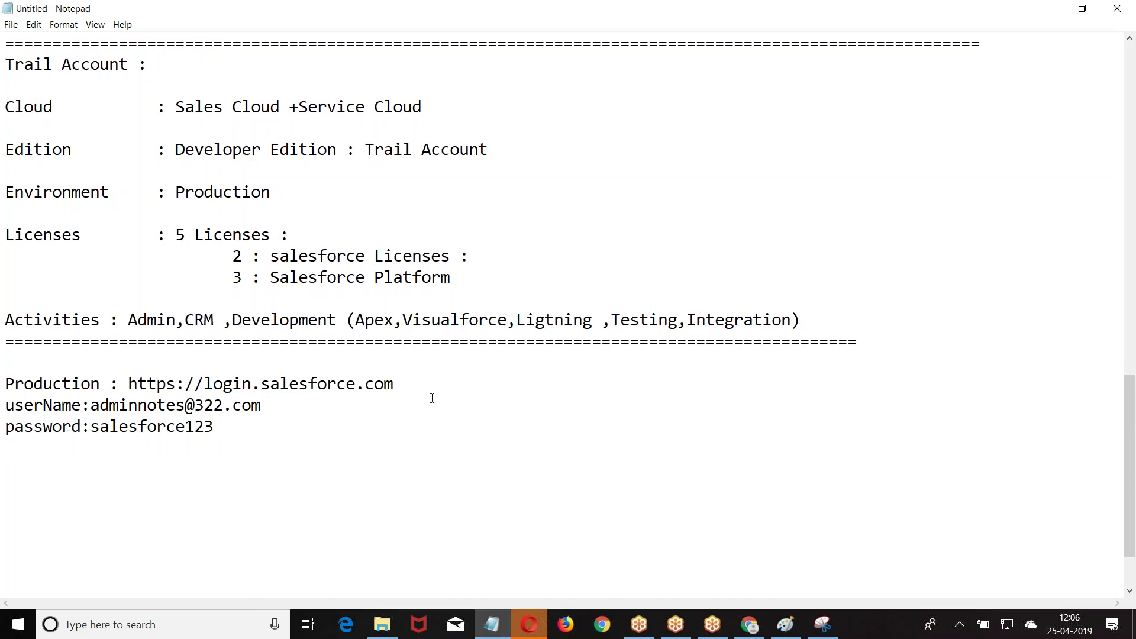
Step: Open the Developer Console maximized and create a new Visualforce page named Topics_Covered
click(750, 624)
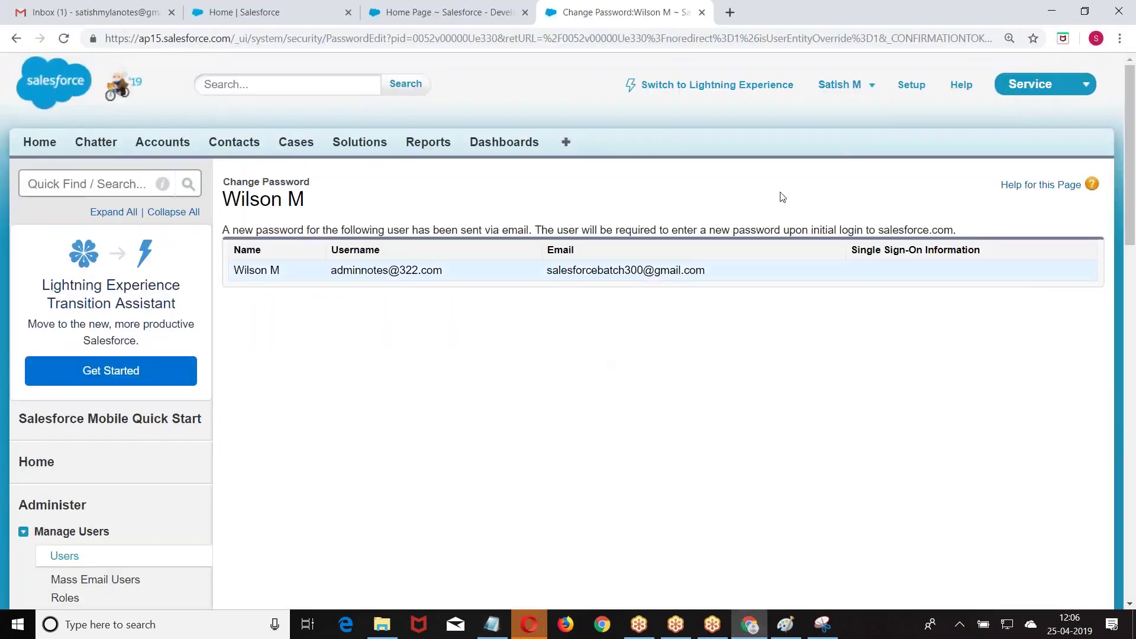
click(873, 95)
click(734, 163)
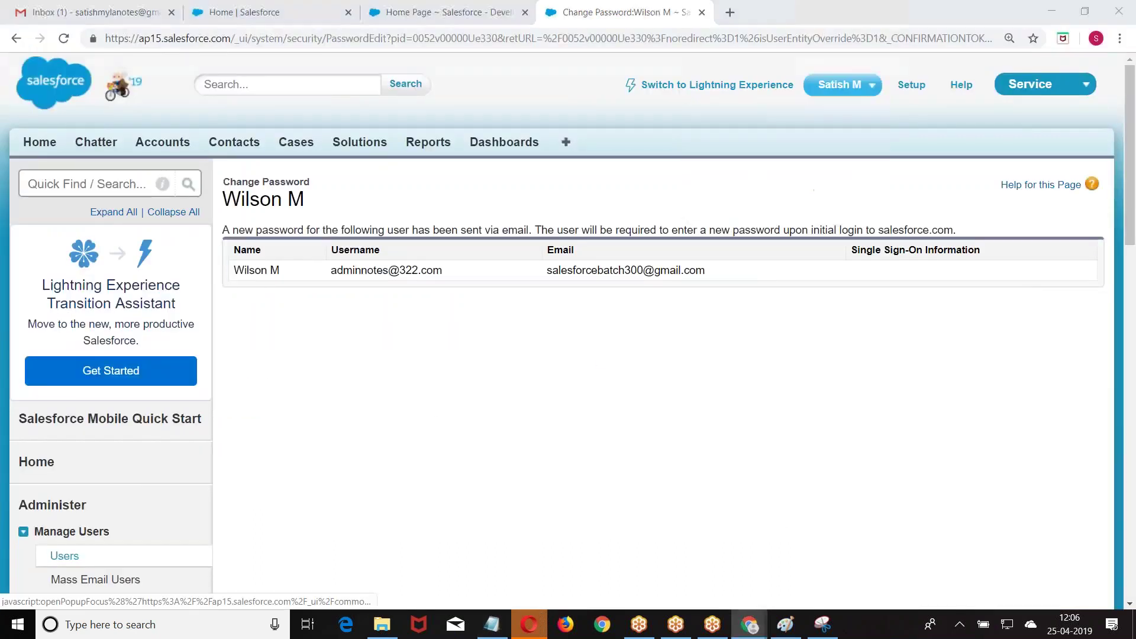
click(696, 11)
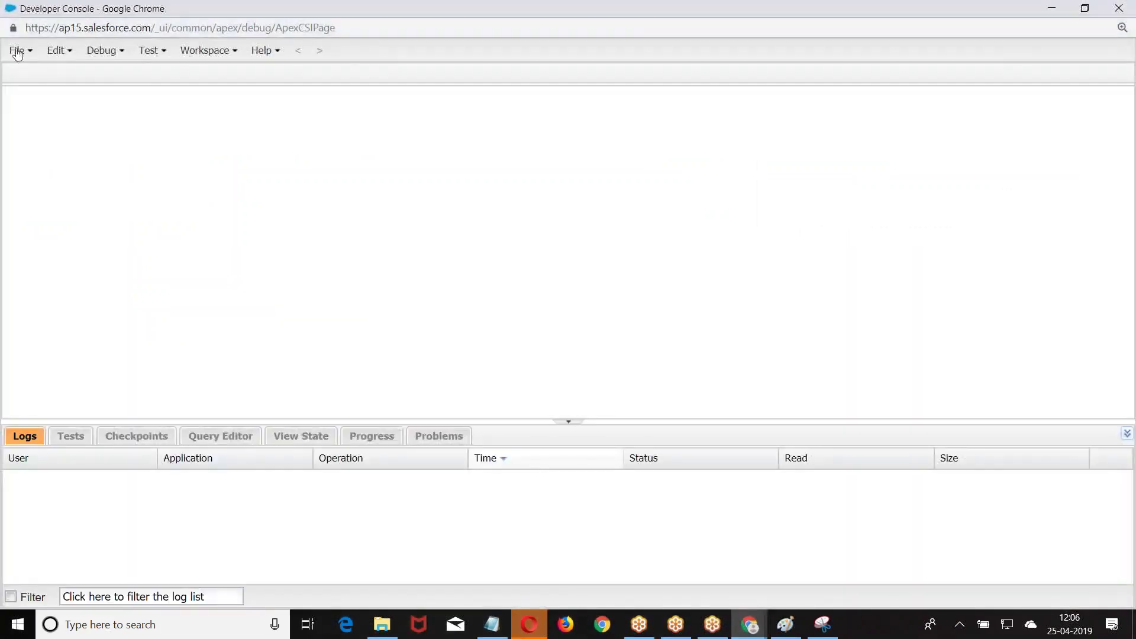
click(30, 55)
mouse_move(178, 79)
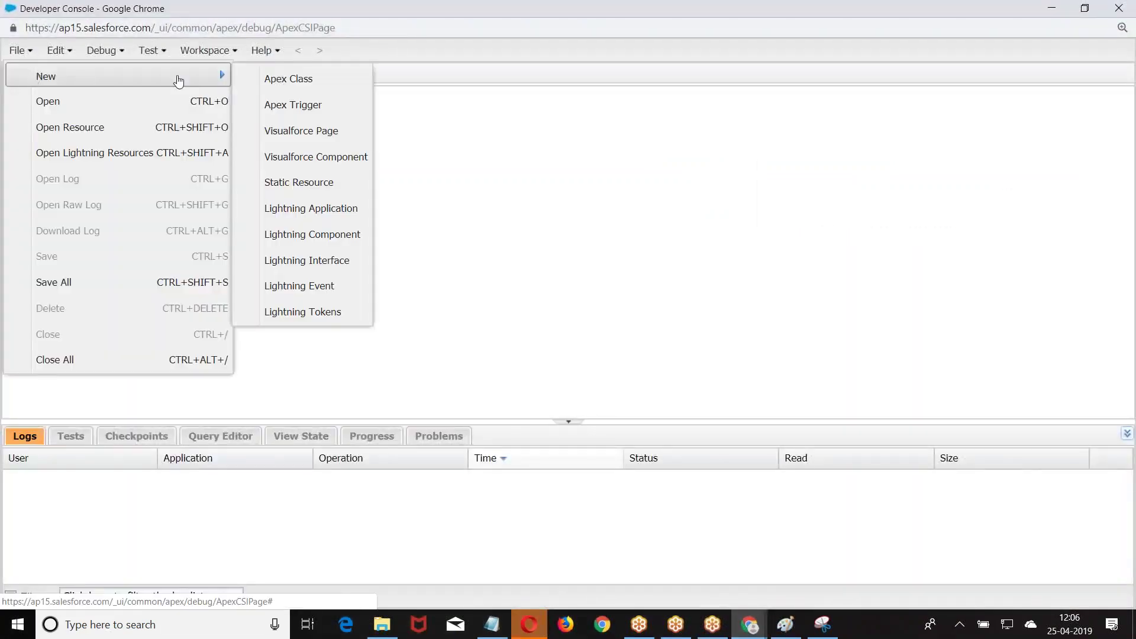
click(302, 130)
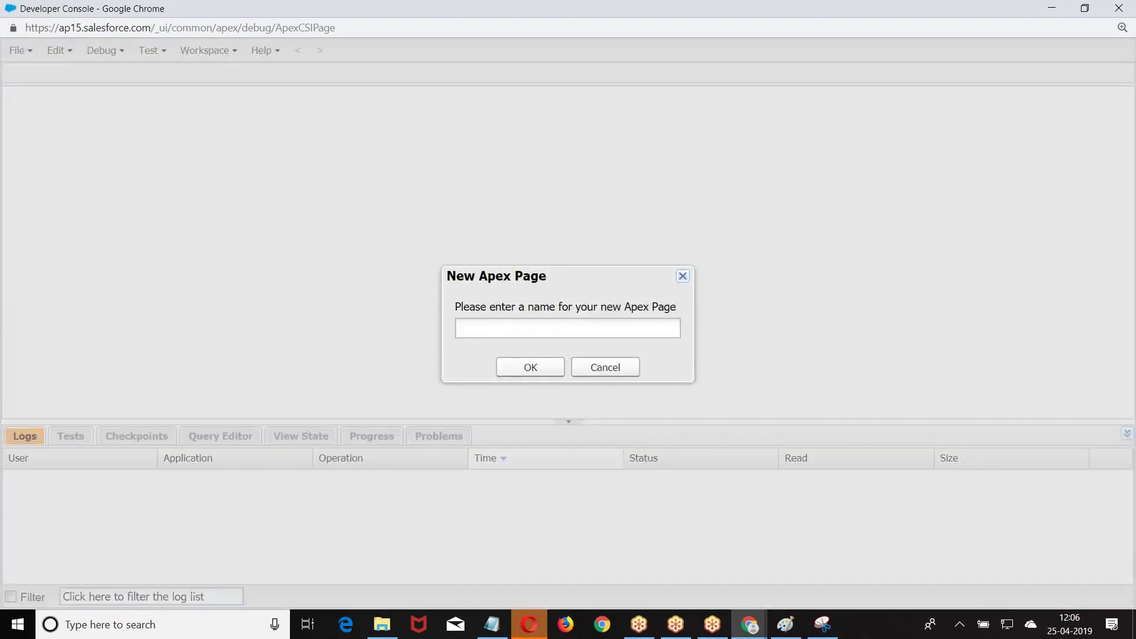
text(Topics_Covered)
key(Return)
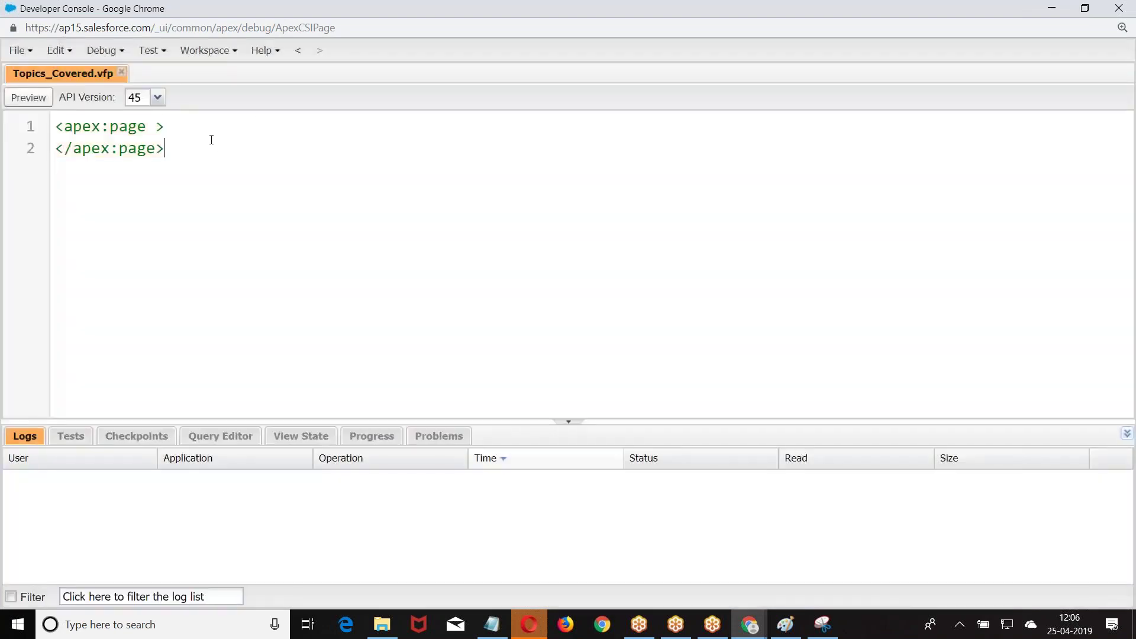
Step: Add an SNO / Date / Topic heading line with a dashed rule beneath it
click(201, 130)
key(Return)
text(SNO)
key(Tab)
key(Tab)
key(Tab)
text(Date)
key(Tab)
key(Tab)
text(Topic)
key(Return)
text(-----------------------------------)
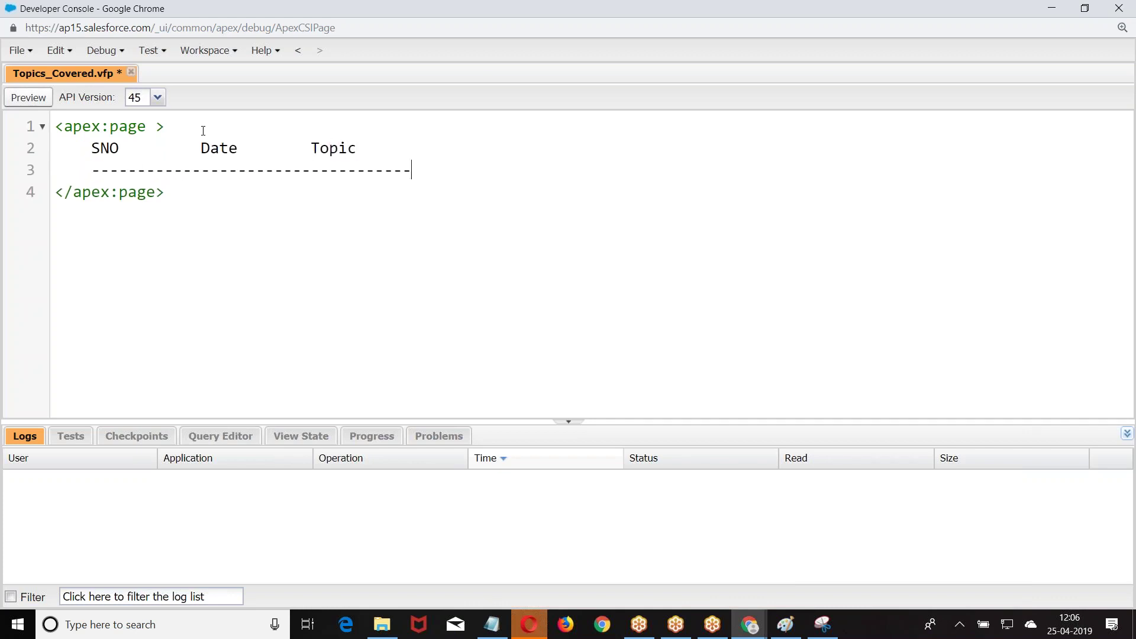
key(Return)
Step: Add the first row dated 22-04-19 with topic Introduction, realigning the Topic heading
text(22)
key(Tab)
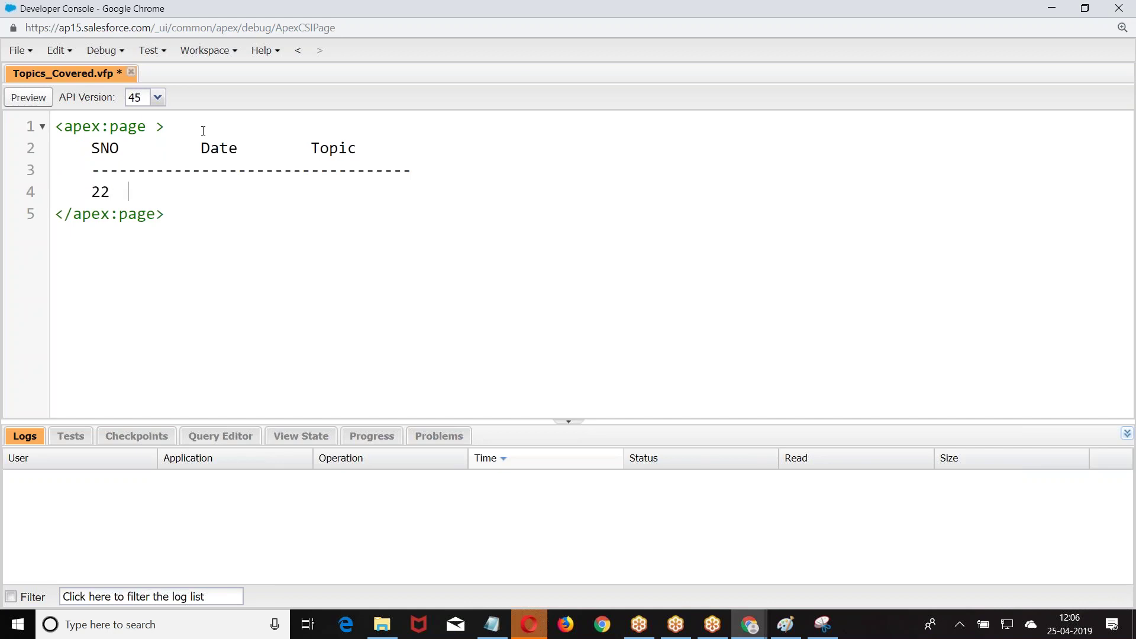
key(BackSpace)
key(BackSpace)
text(S)
key(BackSpace)
text(Introudction)
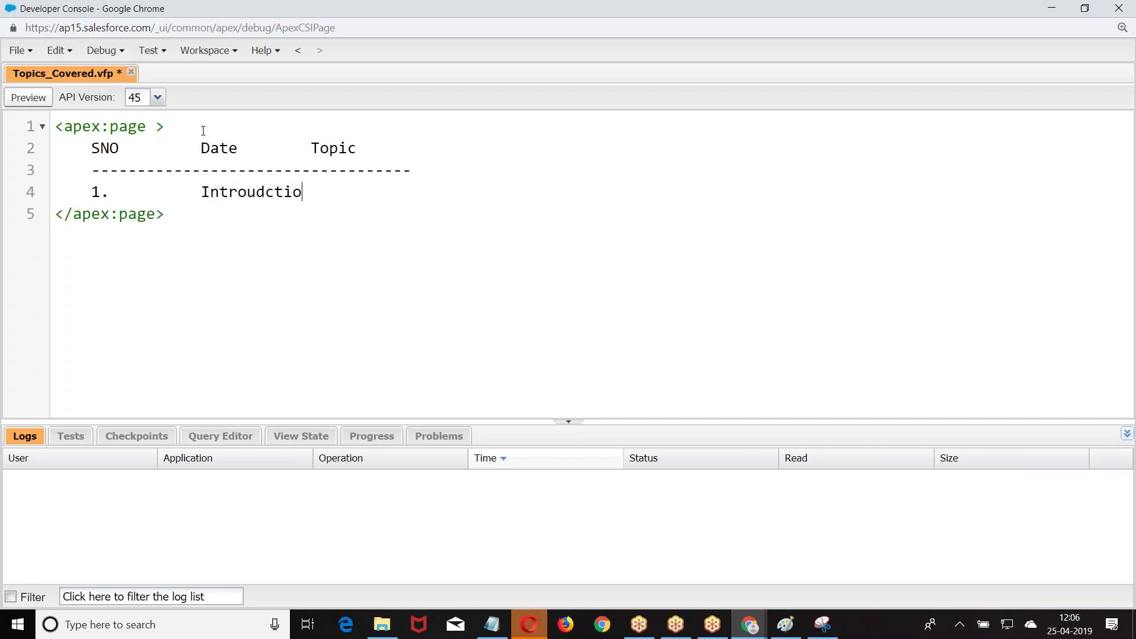
click(312, 148)
key(Tab)
key(Tab)
click(202, 192)
text(22-04-)
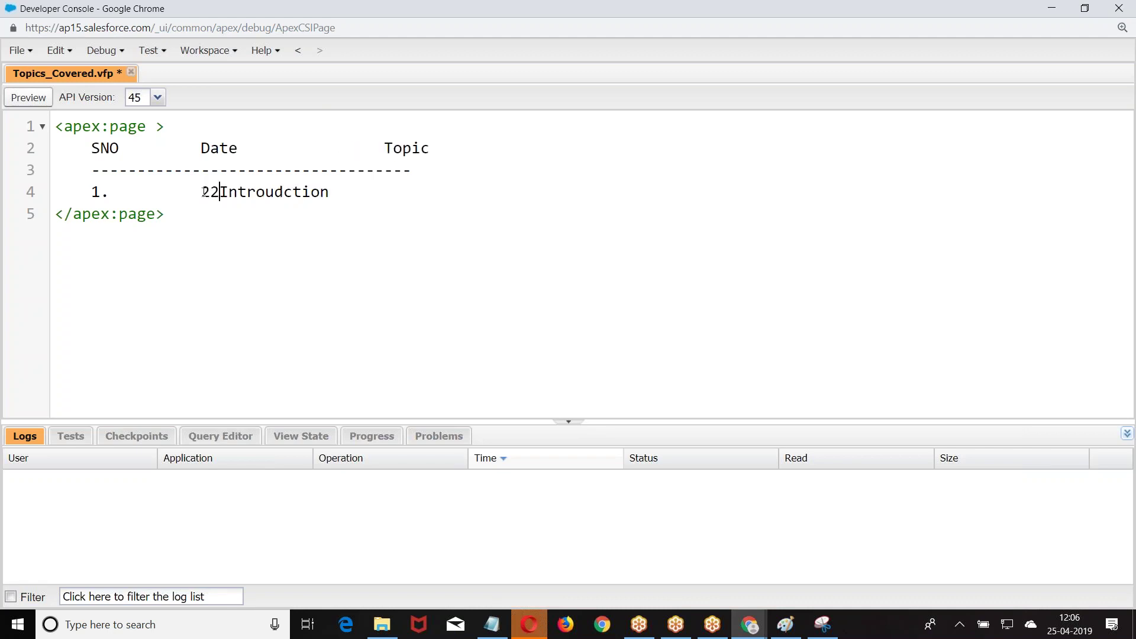
text(19)
key(Tab)
key(Tab)
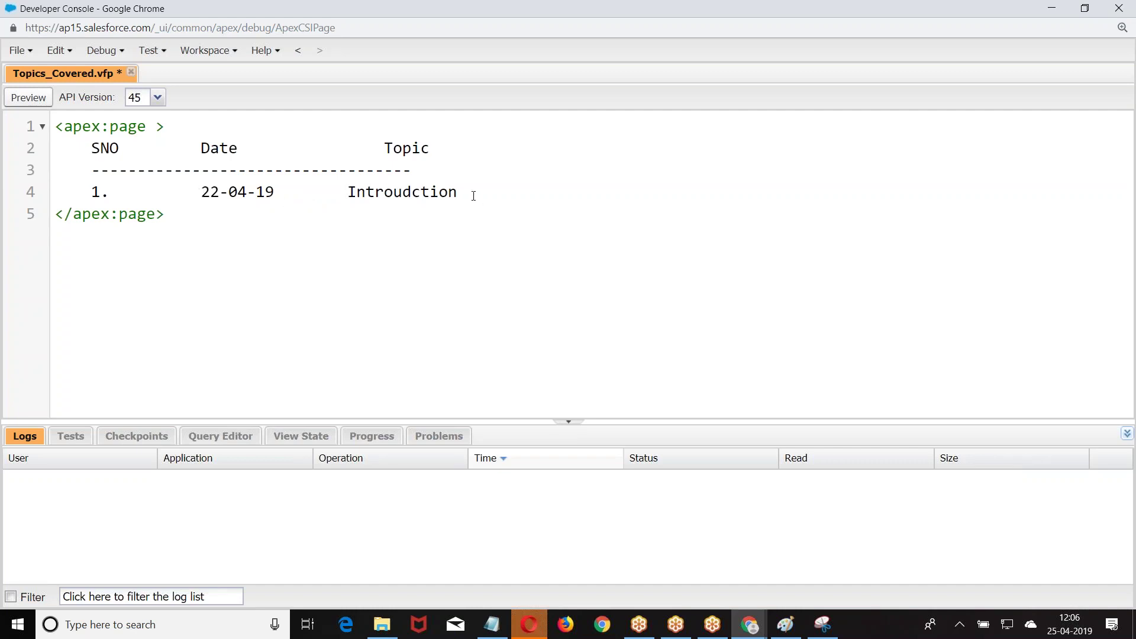
Step: Add row 2 dated 23-04-19 with topics 1. Environment and 2. Sandboxes
key(Return)
text(2.)
key(Tab)
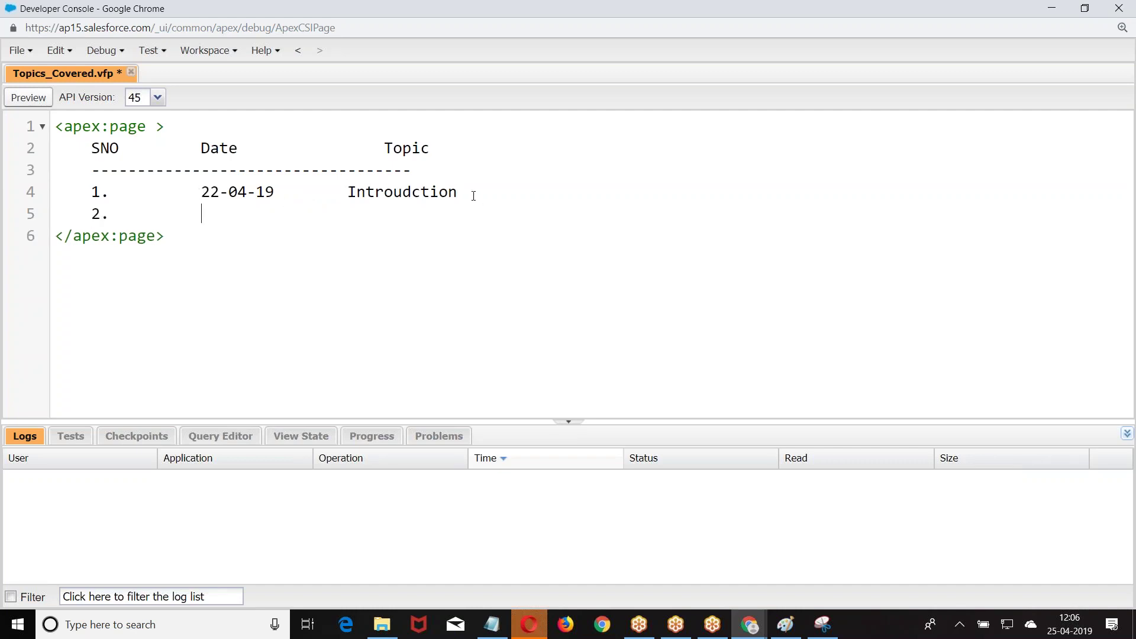
text(23-04-19)
key(Tab)
text(1. Se)
key(BackSpace)
key(BackSpace)
key(BackSpace)
text(Environ)
key(BackSpace)
key(BackSpace)
text(nvironment)
key(BackSpace)
key(BackSpace)
key(BackSpace)
text(ment)
key(Return)
key(Tab)
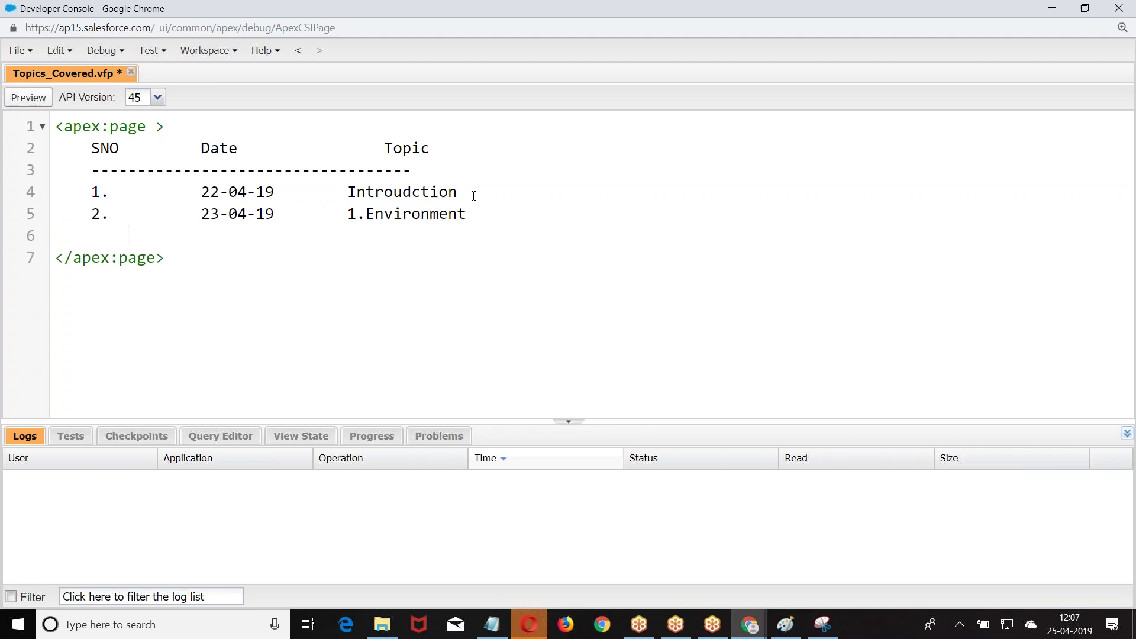
key(Tab)
key(Tab)
key(Tab)
text(2.Ssandb)
key(BackSpace)
key(BackSpace)
key(BackSpace)
key(BackSpace)
key(BackSpace)
key(BackSpace)
text(Sandboxes)
Step: Add row 3 dated 24-04-19 with topics 1. Editions and 2. Licenses
key(Return)
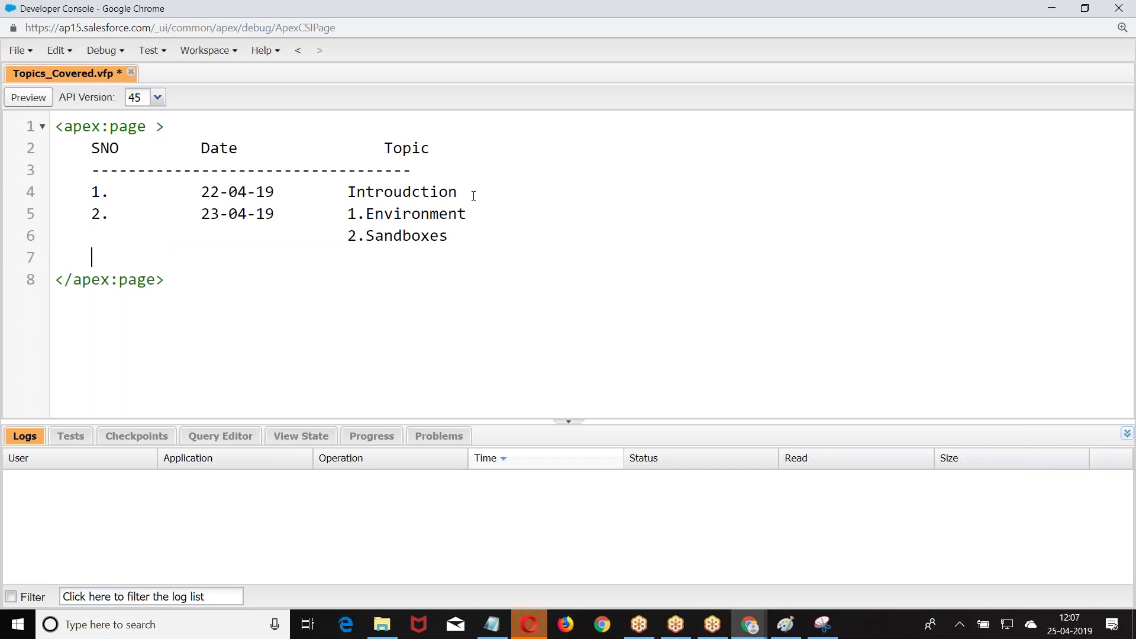
text(3.)
key(Tab)
text(24-04-19)
key(Tab)
text(1. Editions)
key(Return)
key(Tab)
key(Tab)
text(2.)
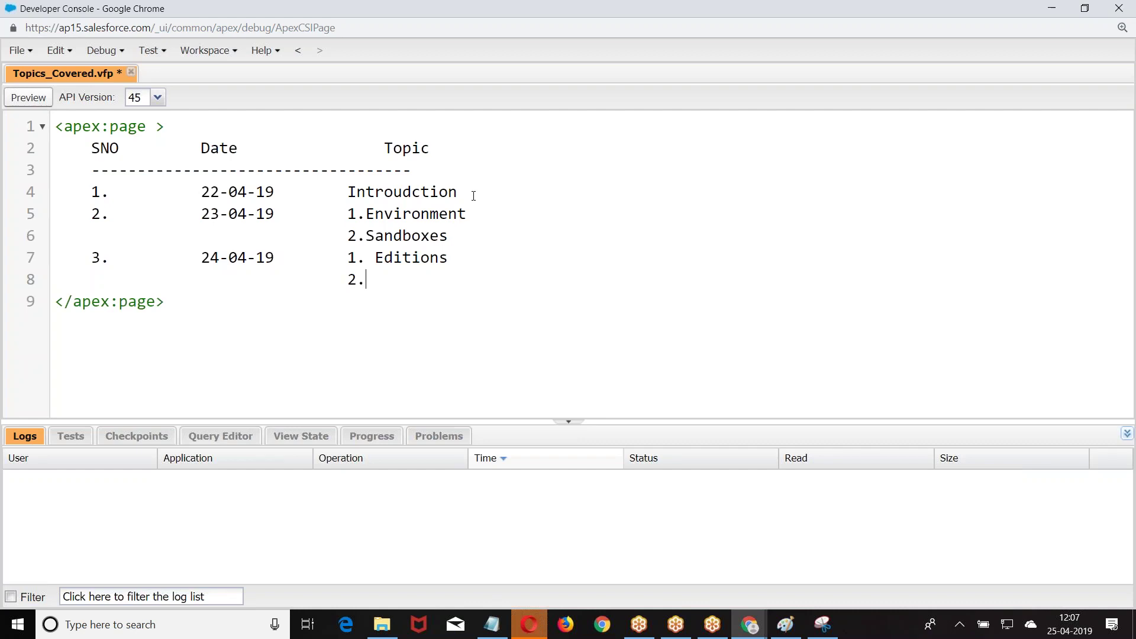
text(Licensese)
Step: Add row 4 dated 25-04-19 with topics 1. Trail Account and 2. UI Basics, then save
key(Return)
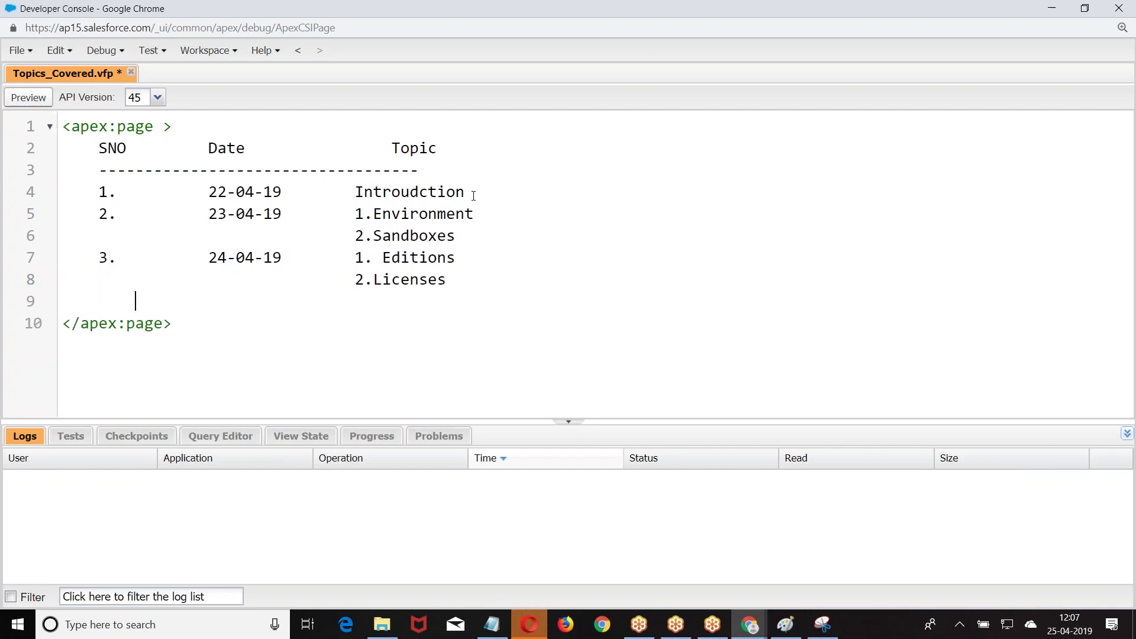
text(4.)
key(Tab)
key(Tab)
text(25-04-19)
key(Tab)
text(1. Trail Account)
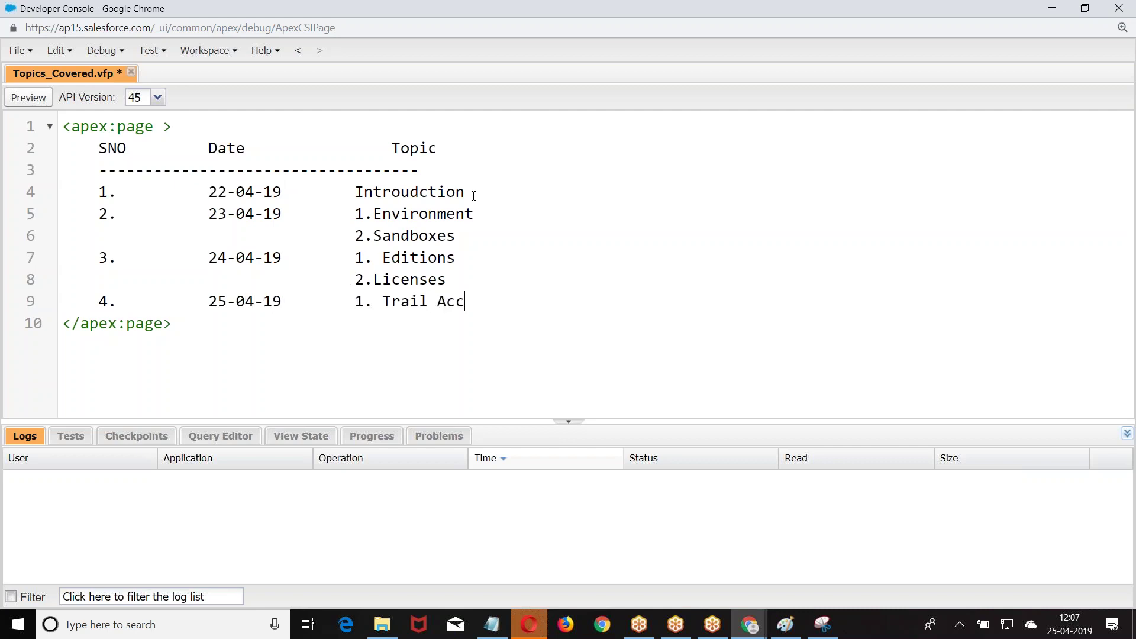
key(Return)
key(Tab)
key(Tab)
key(Tab)
key(Tab)
key(Tab)
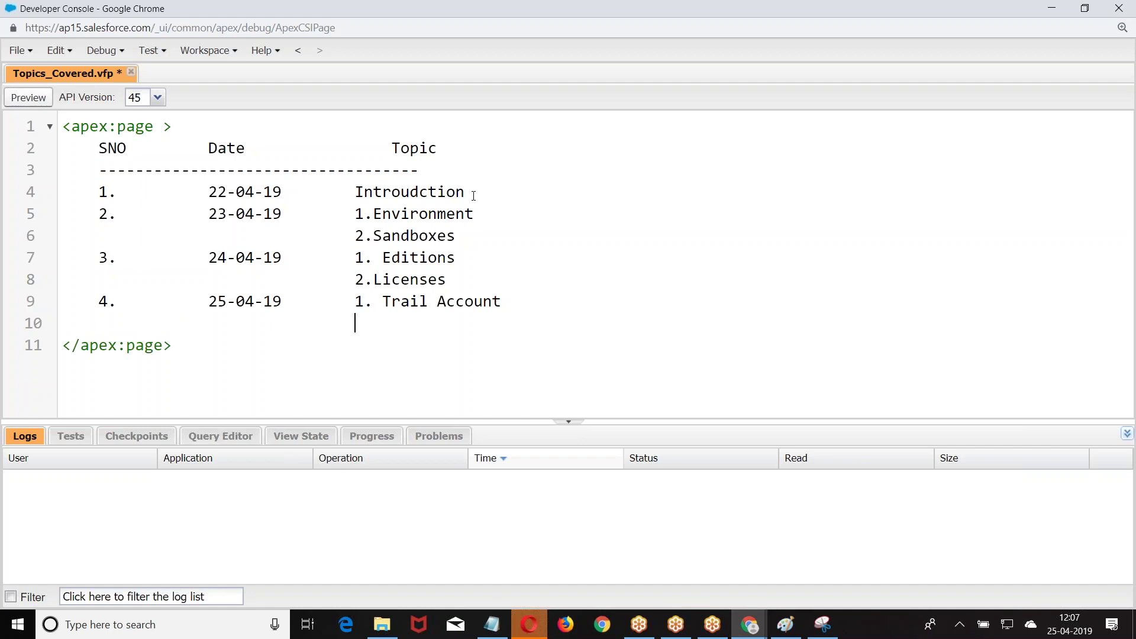
text(2. UI Basisc)
key(BackSpace)
text(cs)
key(ctrl+s)
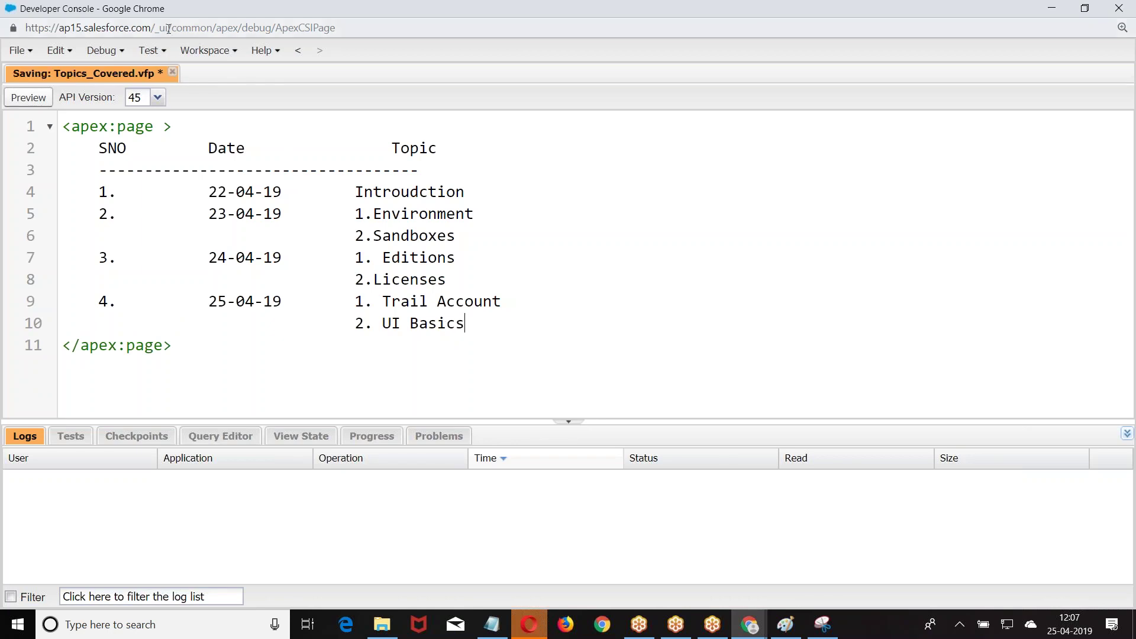
Step: Create a new Visualforce page named Environment_Notes, then bring up File Explorer's CRM folder
click(26, 52)
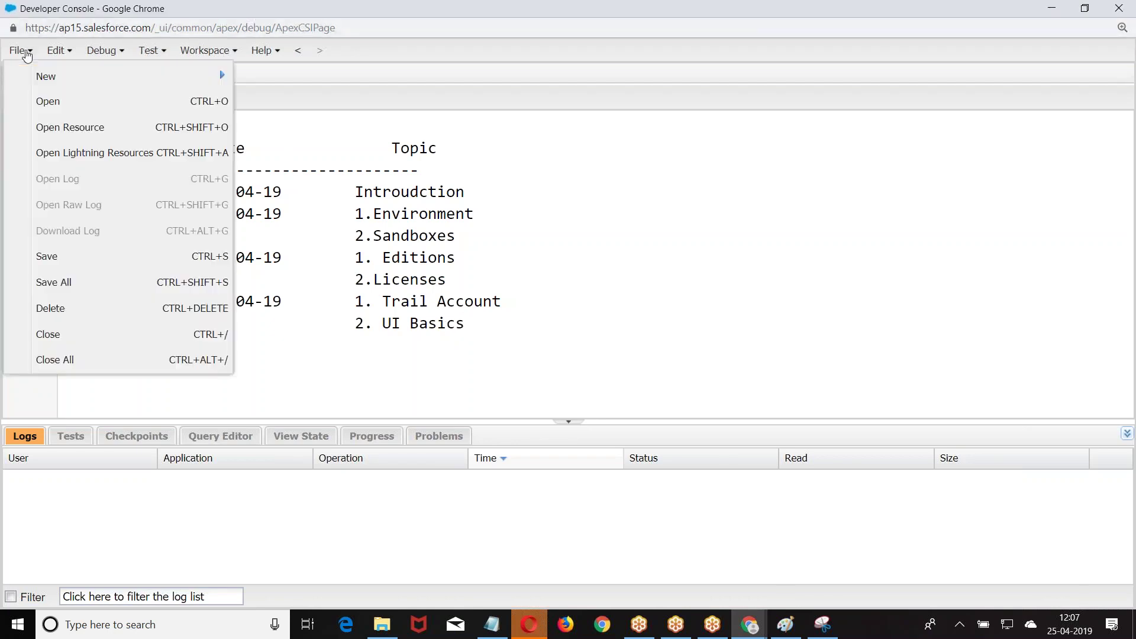
mouse_move(44, 76)
click(290, 127)
text(Enviro)
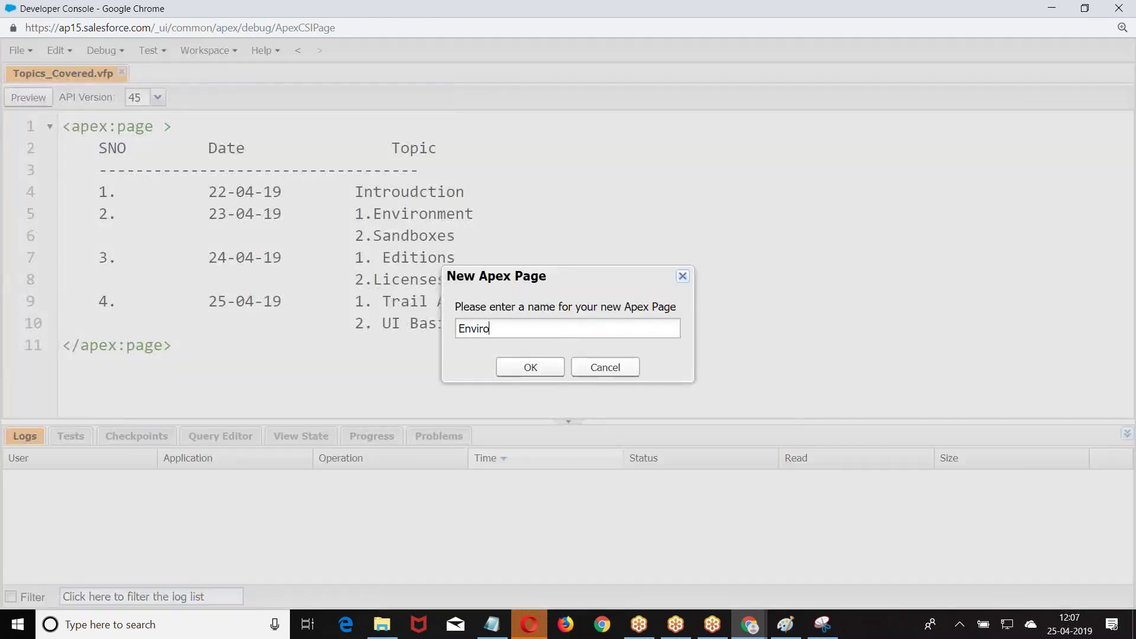
text(nment_Notes)
key(Return)
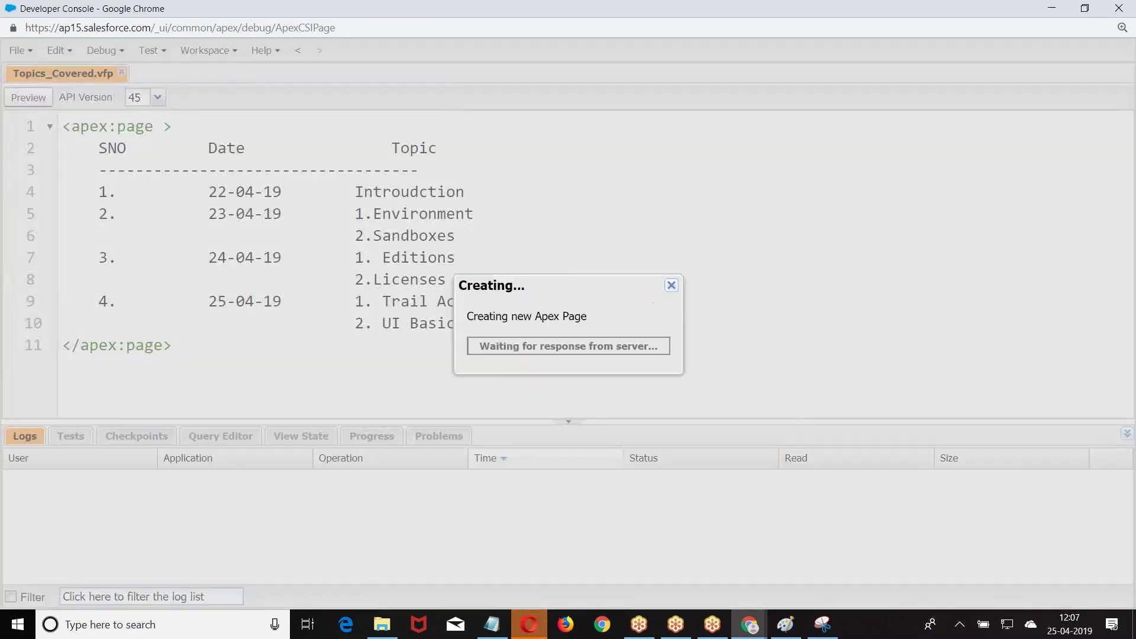
click(383, 624)
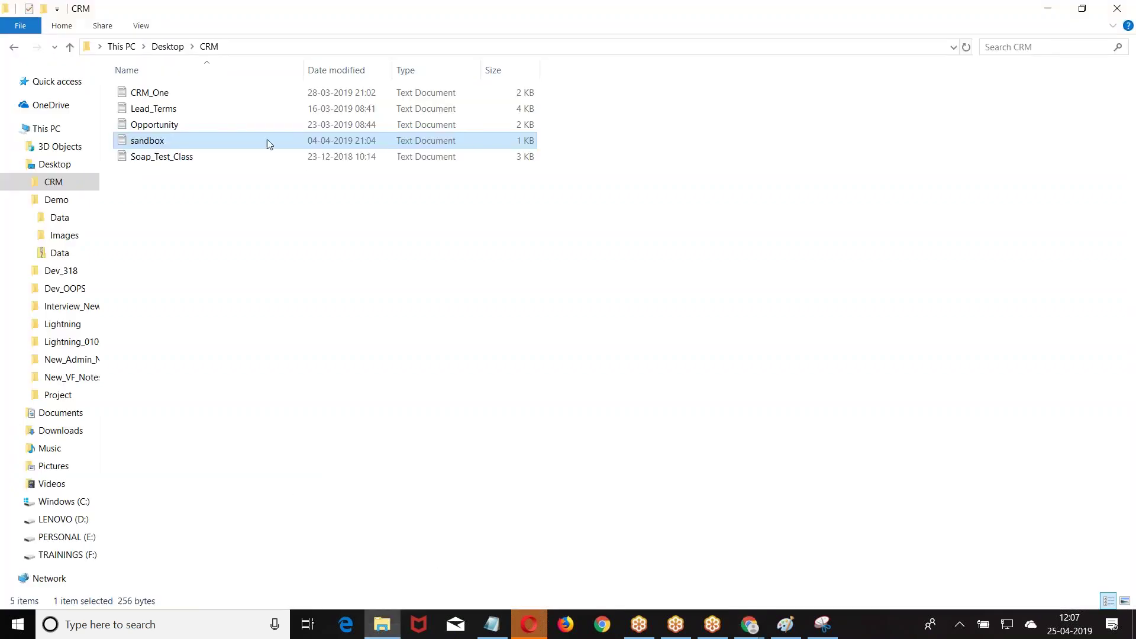
Step: Open 1 .Environment from TRAININGS (F:) > Materials > 1. Admin > 1 .Environments-Licenses-Editions and select all its text
click(68, 554)
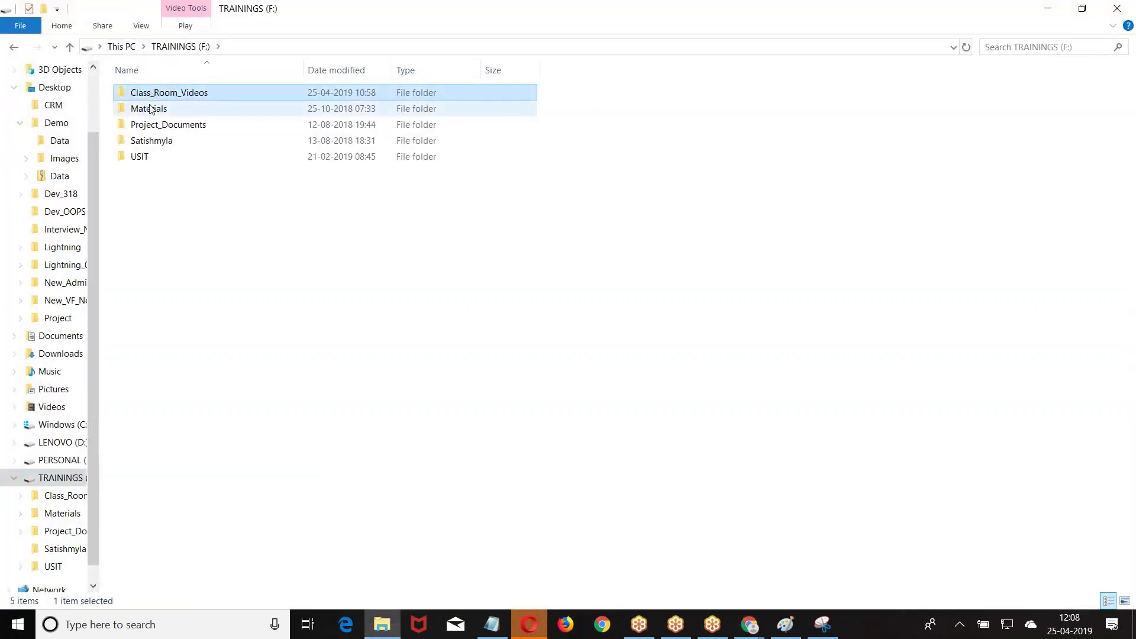
double_click(151, 109)
double_click(163, 94)
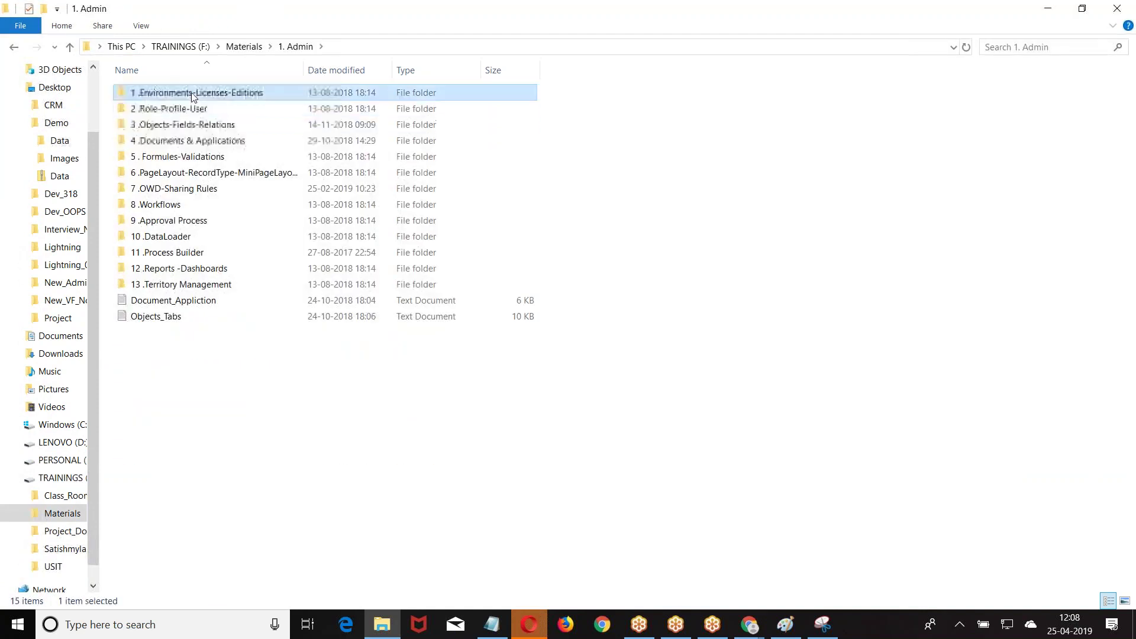
double_click(191, 93)
double_click(167, 91)
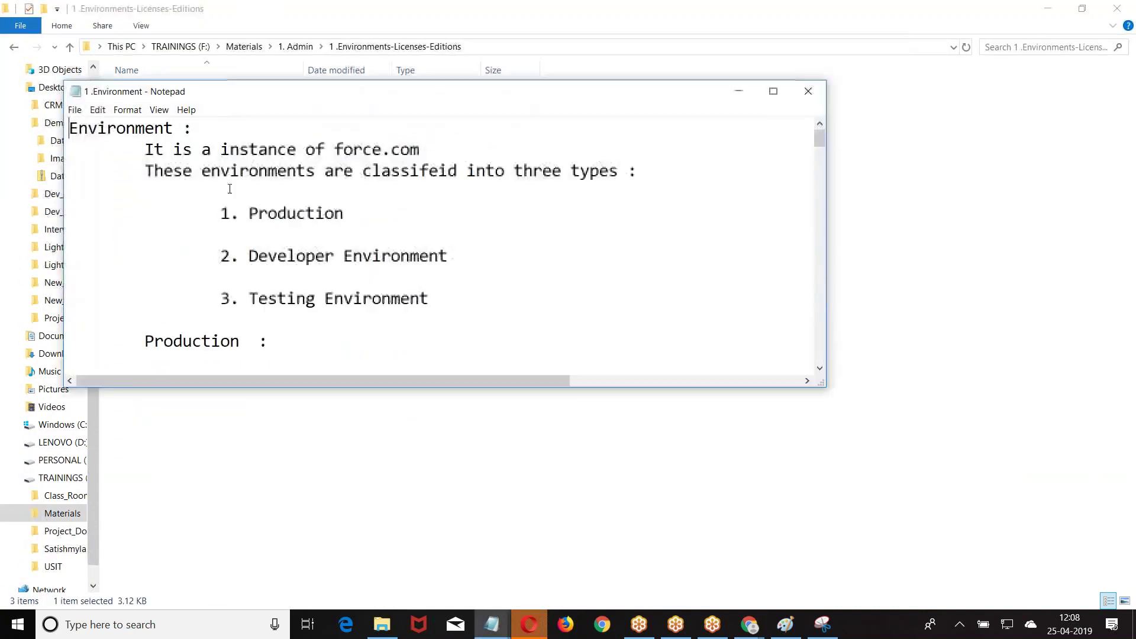
key(ctrl+a)
click(749, 624)
Step: Paste the environment notes into a <!-- --> comment inside apex:page in Environment_Notes.vfp and save
click(794, 528)
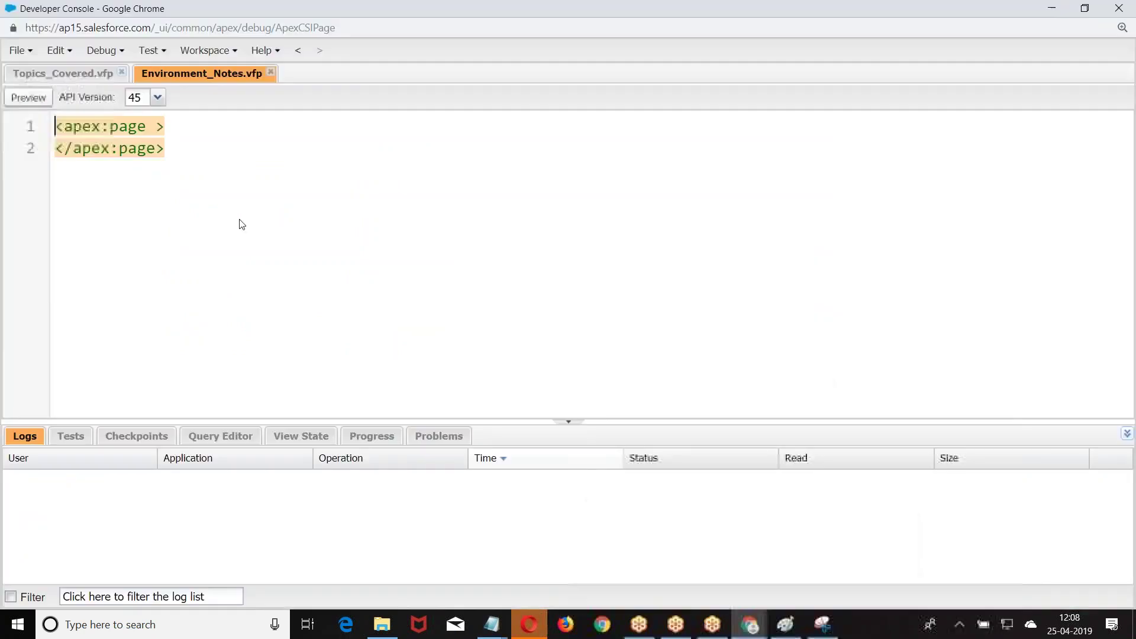
click(206, 127)
key(Return)
text(<!--)
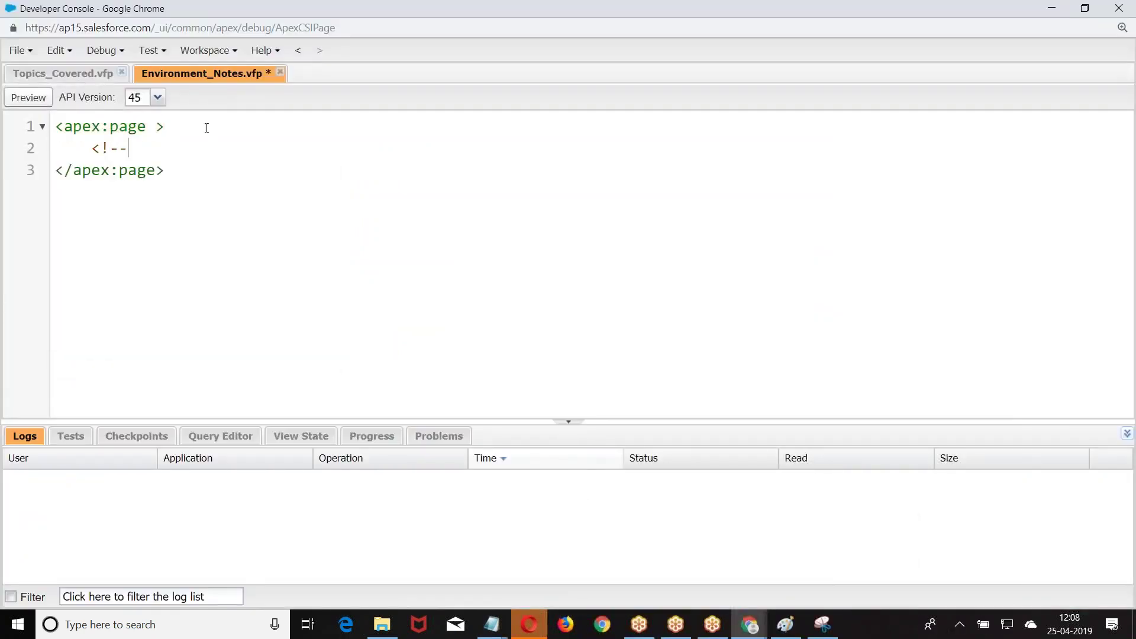
key(Return)
key(Return)
key(Return)
key(Tab)
text(-->)
key(Up)
key(Up)
key(Tab)
key(Tab)
key(Tab)
key(ctrl+v)
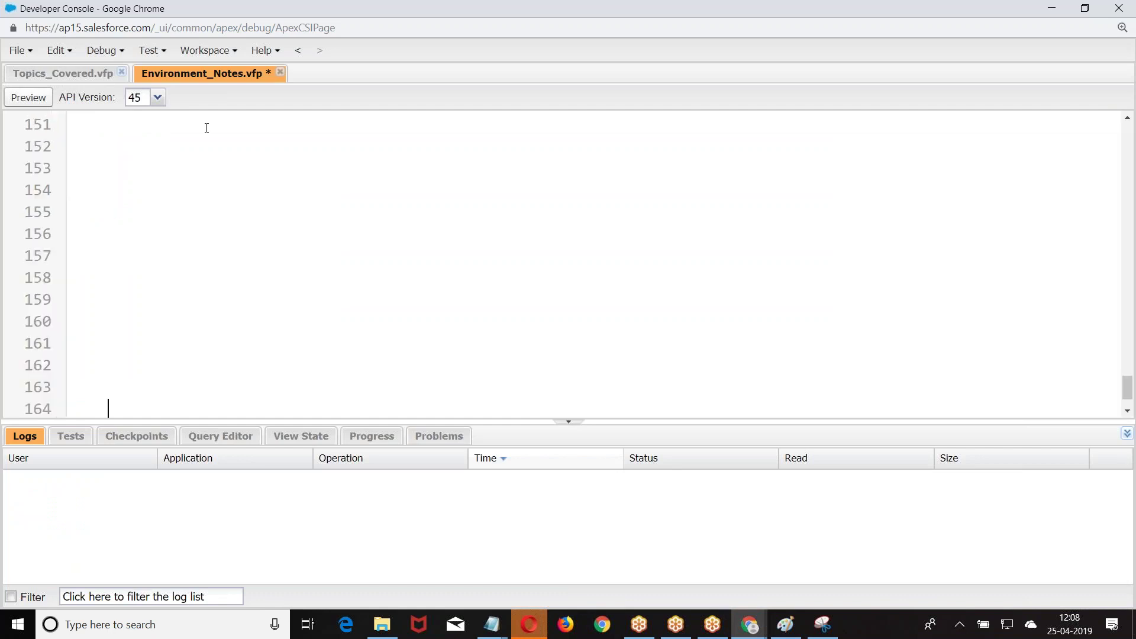
key(BackSpace)
key(BackSpace)
key(BackSpace)
key(BackSpace)
key(BackSpace)
key(BackSpace)
key(BackSpace)
key(BackSpace)
key(BackSpace)
key(BackSpace)
key(BackSpace)
key(BackSpace)
key(BackSpace)
key(BackSpace)
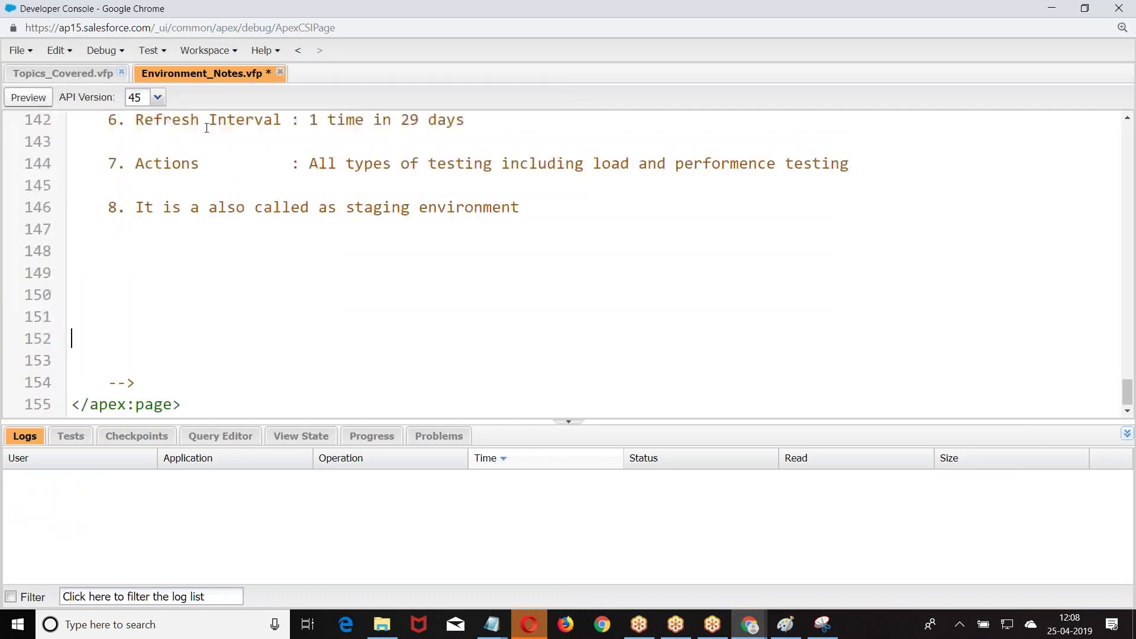
key(ctrl+s)
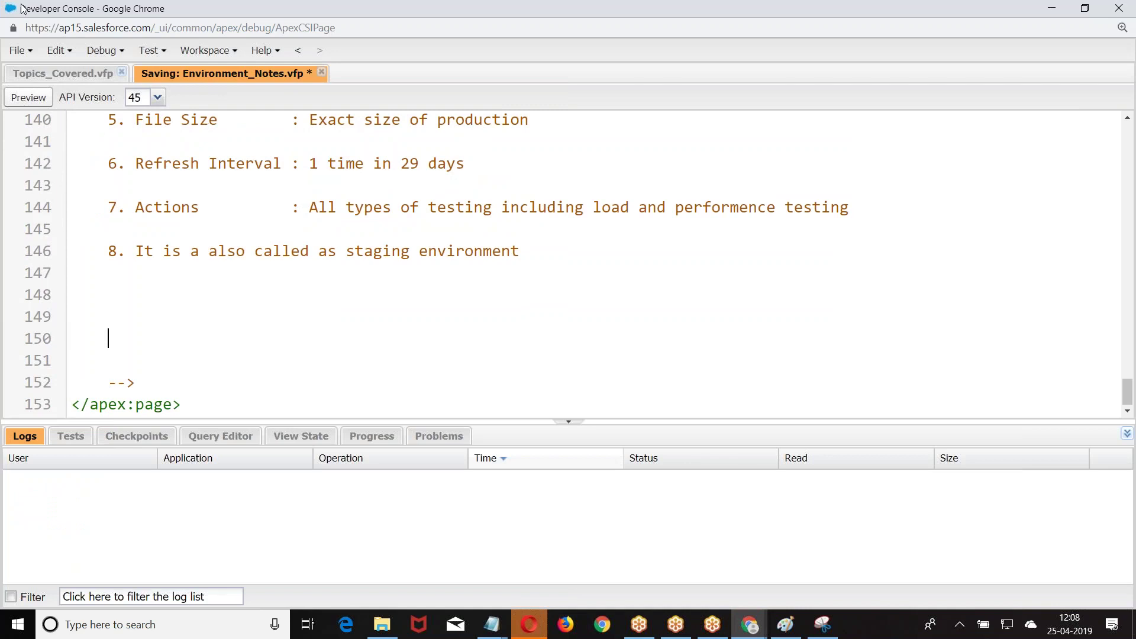
Step: Create a new Visualforce page named Editions_License
click(25, 51)
mouse_move(53, 79)
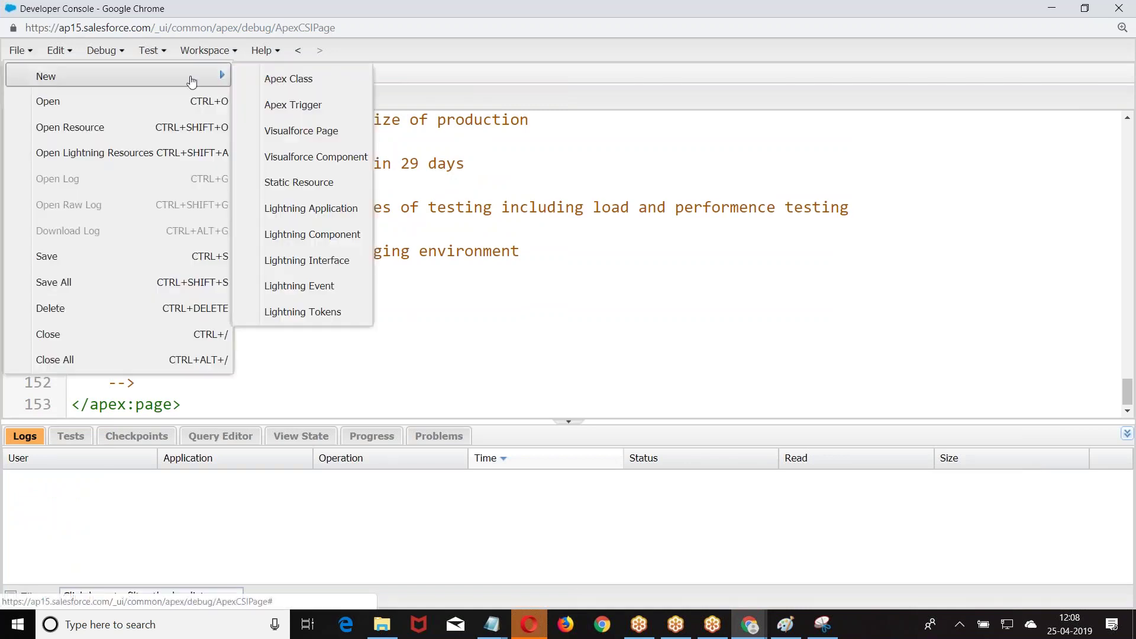
click(294, 135)
text(Editions_License)
key(Return)
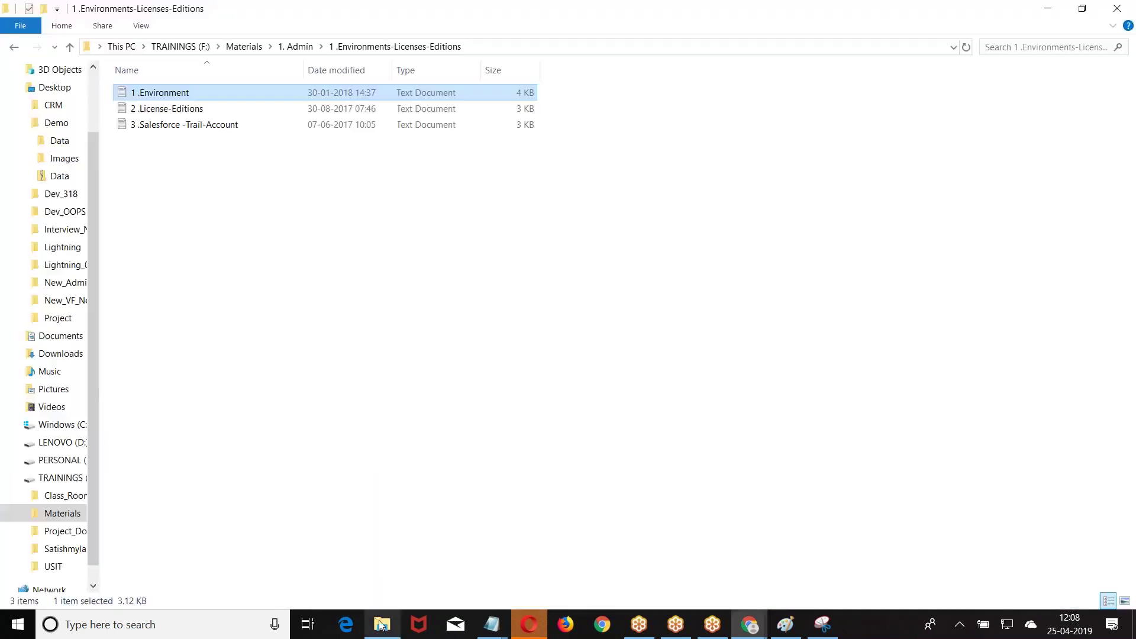
Step: Open the 2 .License-Editions notes in Notepad and select all their text
click(382, 624)
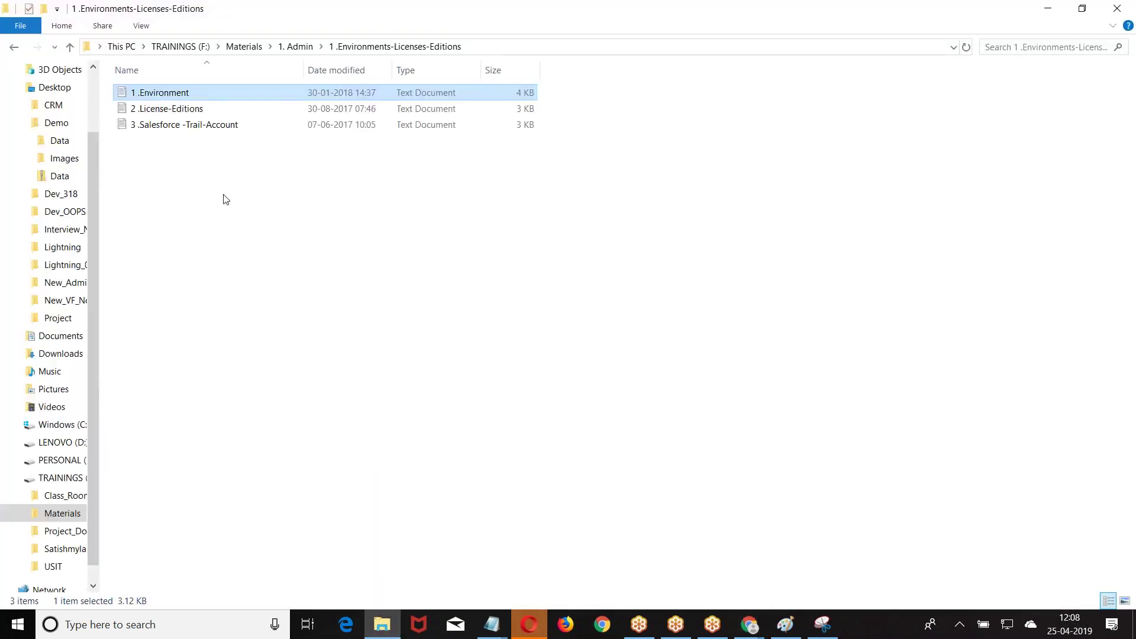
double_click(187, 110)
key(ctrl+a)
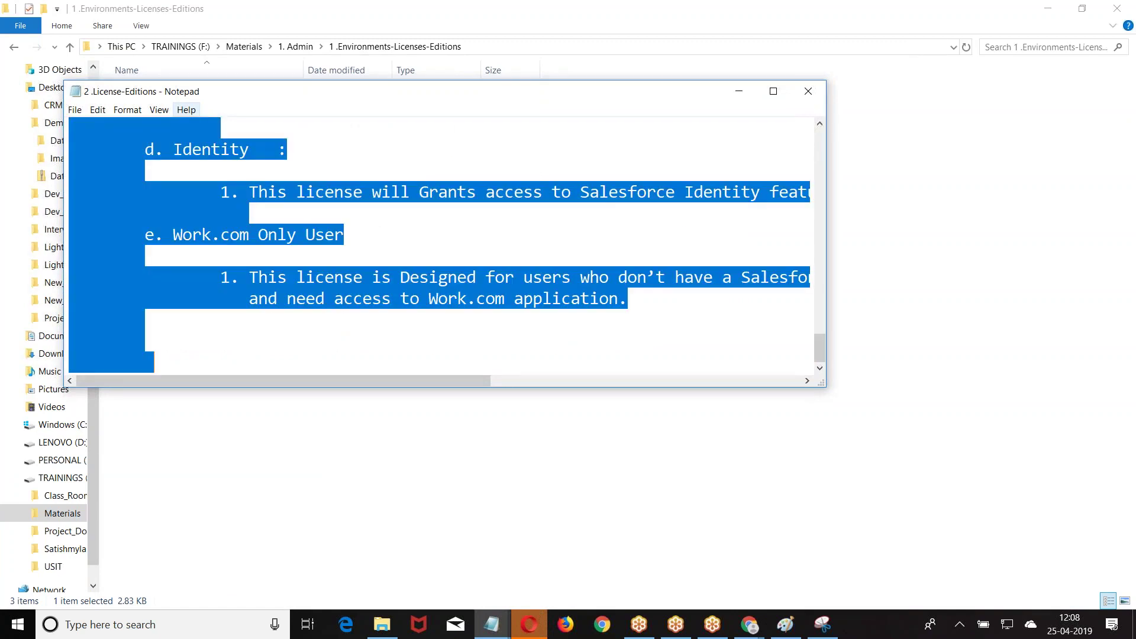
click(749, 624)
Step: Paste the license notes into a <!-- --> comment in Editions_License and save
click(819, 556)
click(200, 131)
key(Return)
text(<!--)
key(Return)
key(Return)
text(-->)
key(Up)
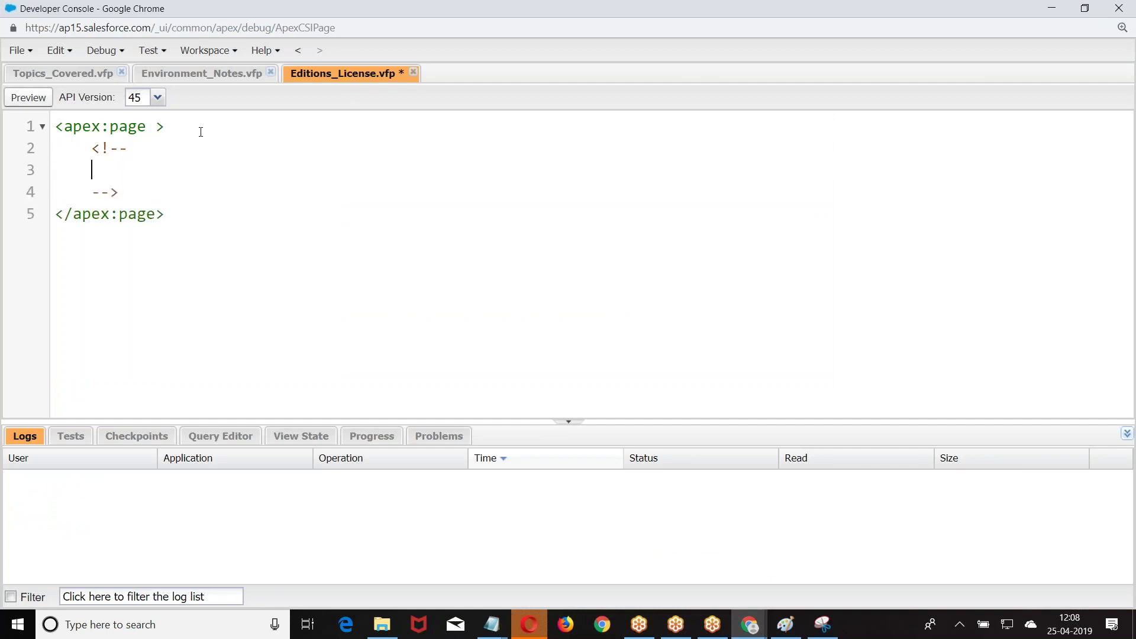
key(ctrl+v)
key(ctrl+s)
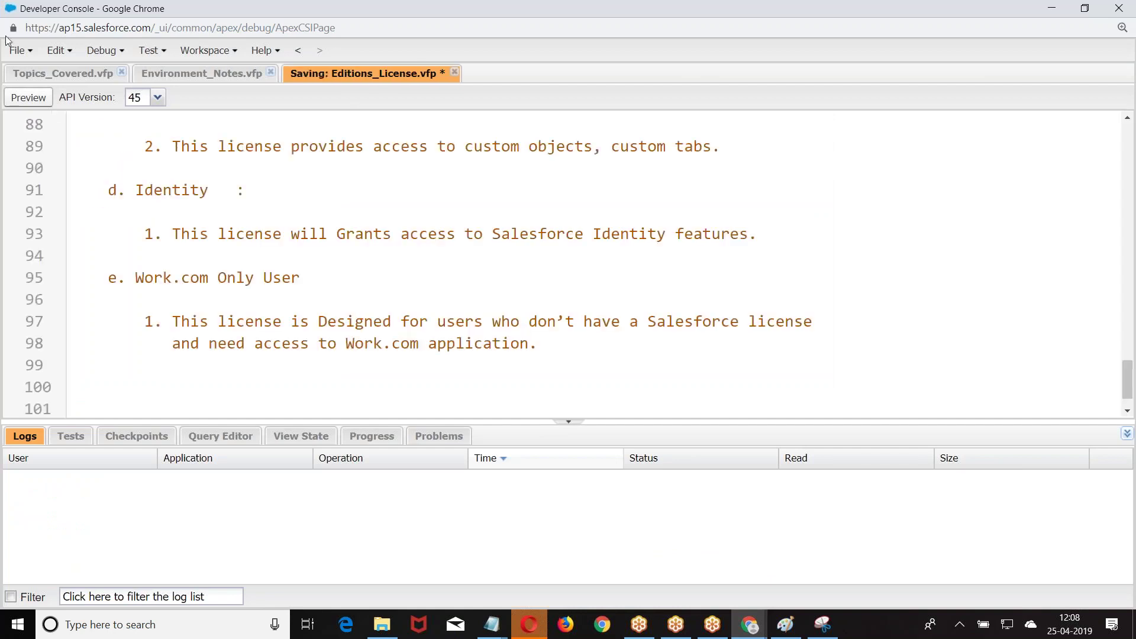
click(30, 56)
Step: Create a new Visualforce page named Trail_Account_Creation
mouse_move(121, 78)
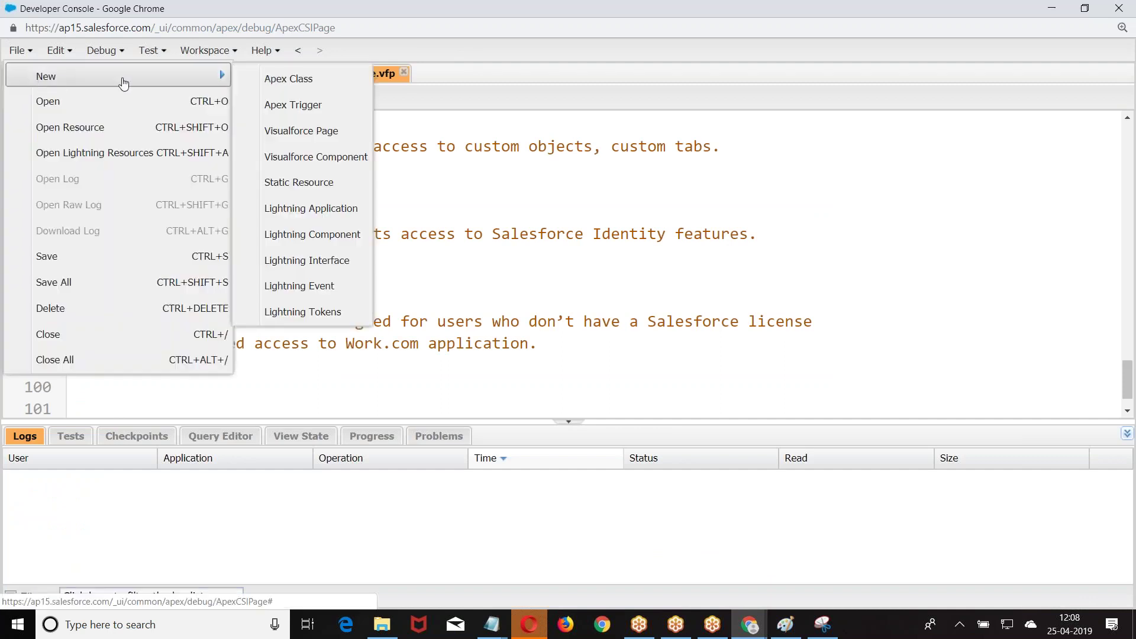
click(320, 127)
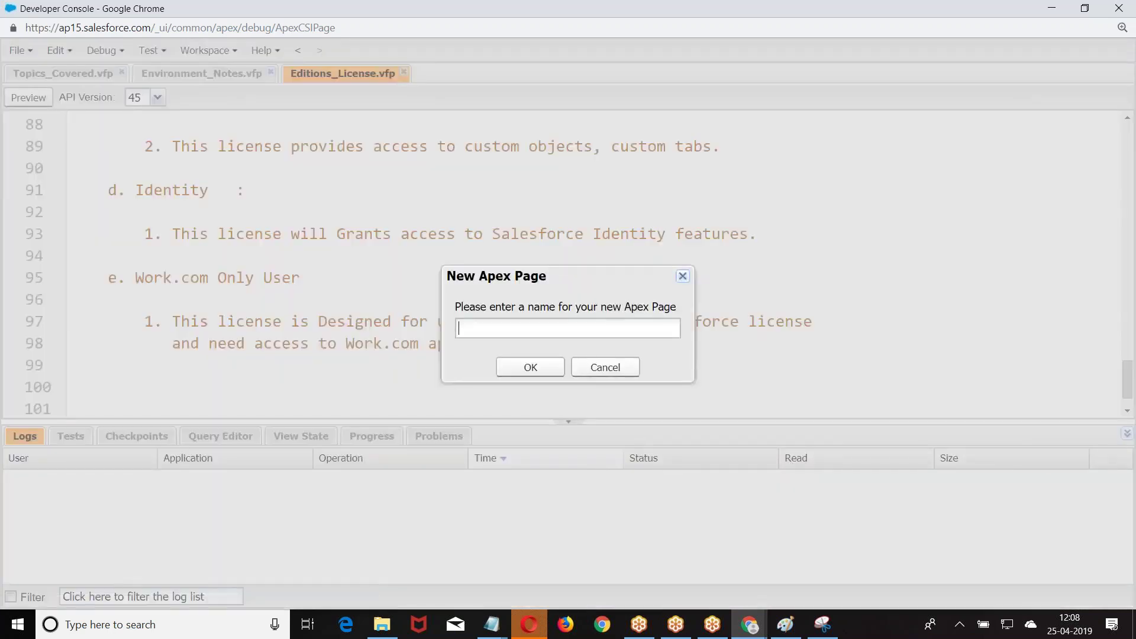
text(Trail_Account_Creation)
key(Return)
Step: Open the 3 .Salesforce -Trail-Account notes in Notepad and select their text
click(382, 624)
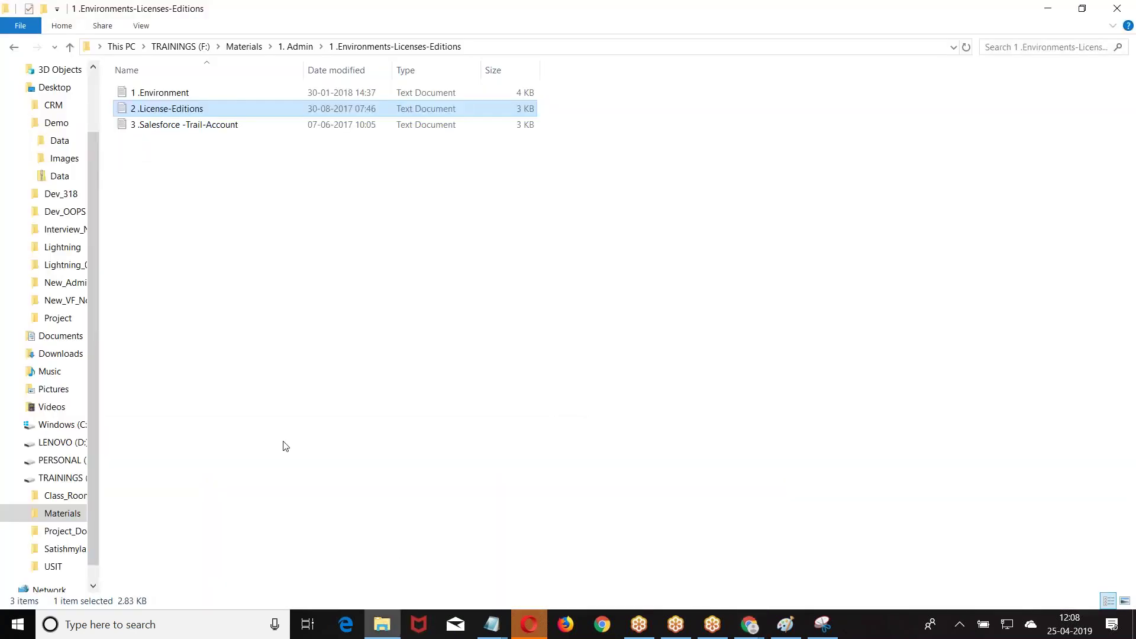
click(205, 129)
double_click(205, 129)
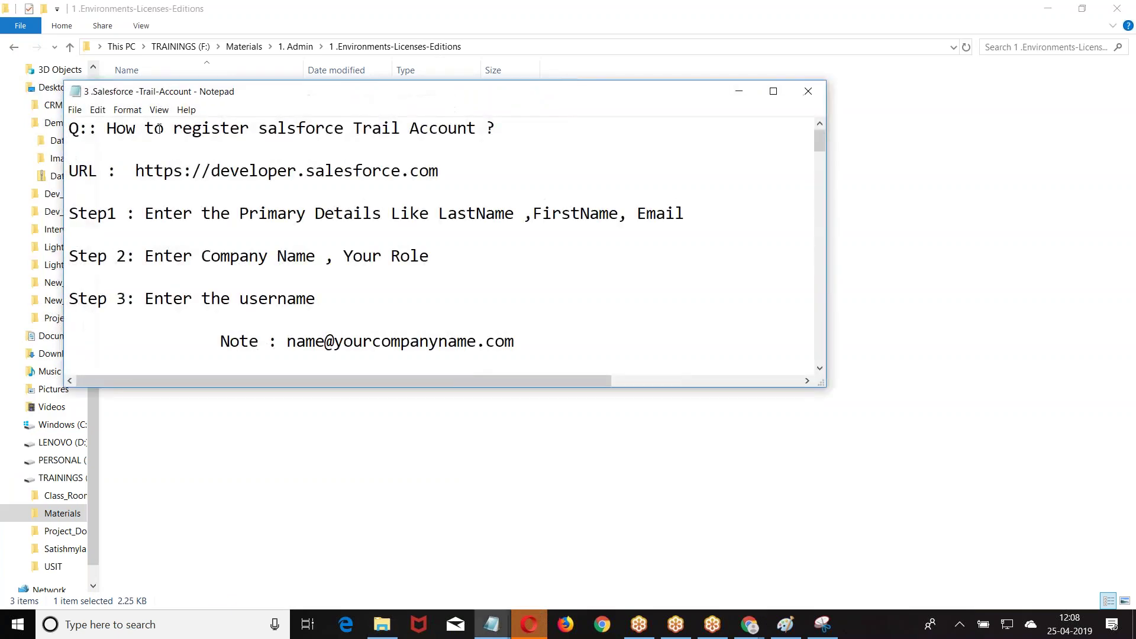
key(ctrl+End)
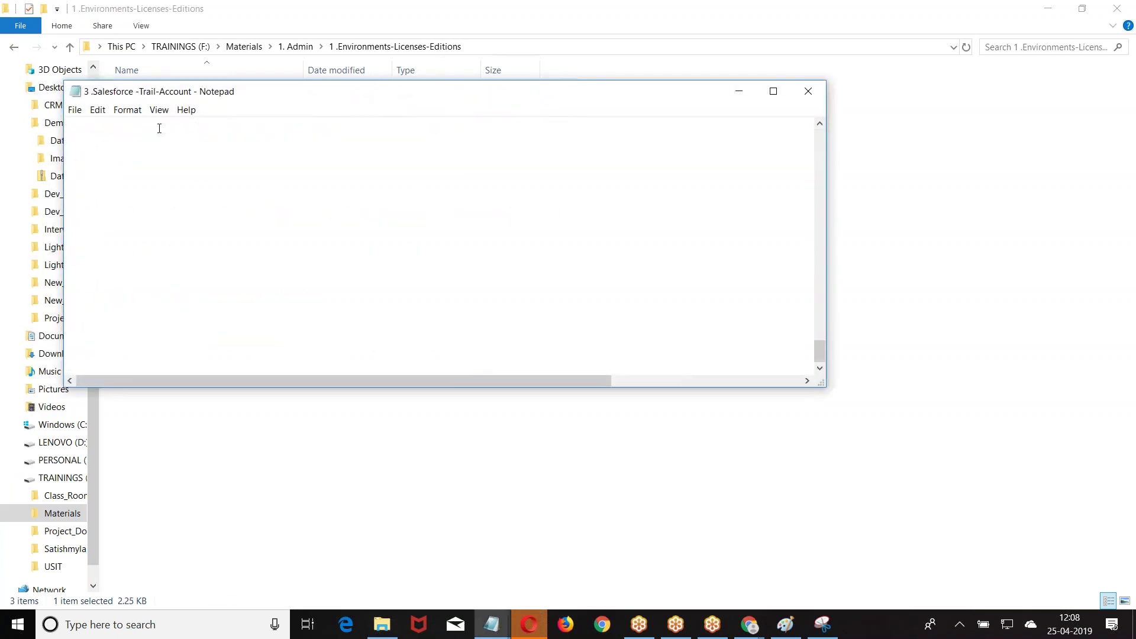
mouse_move(749, 624)
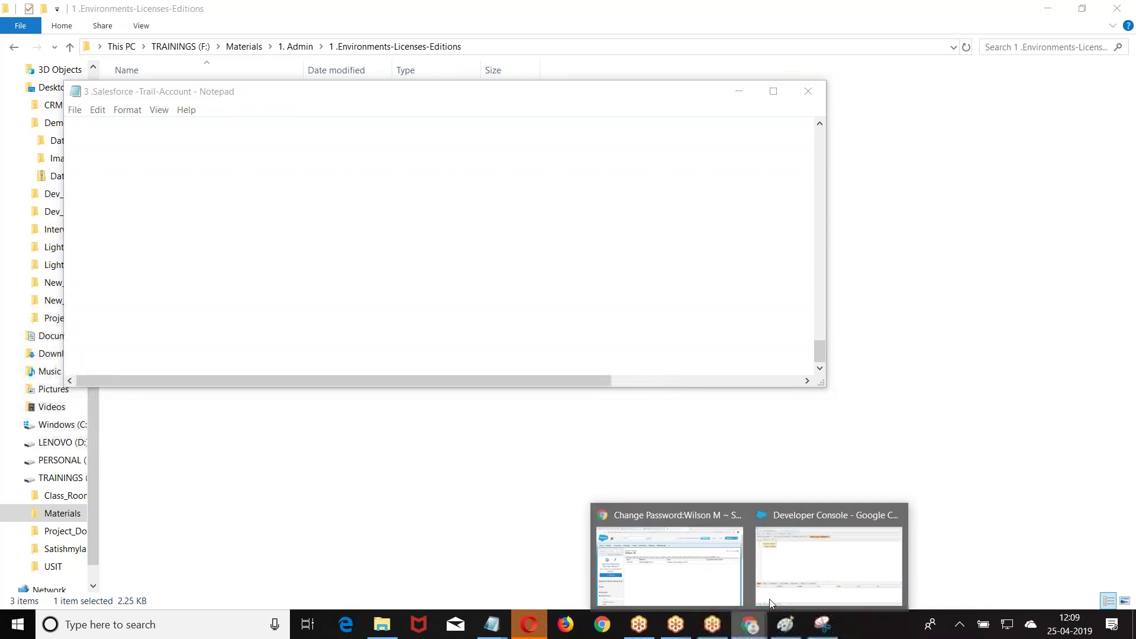
click(831, 556)
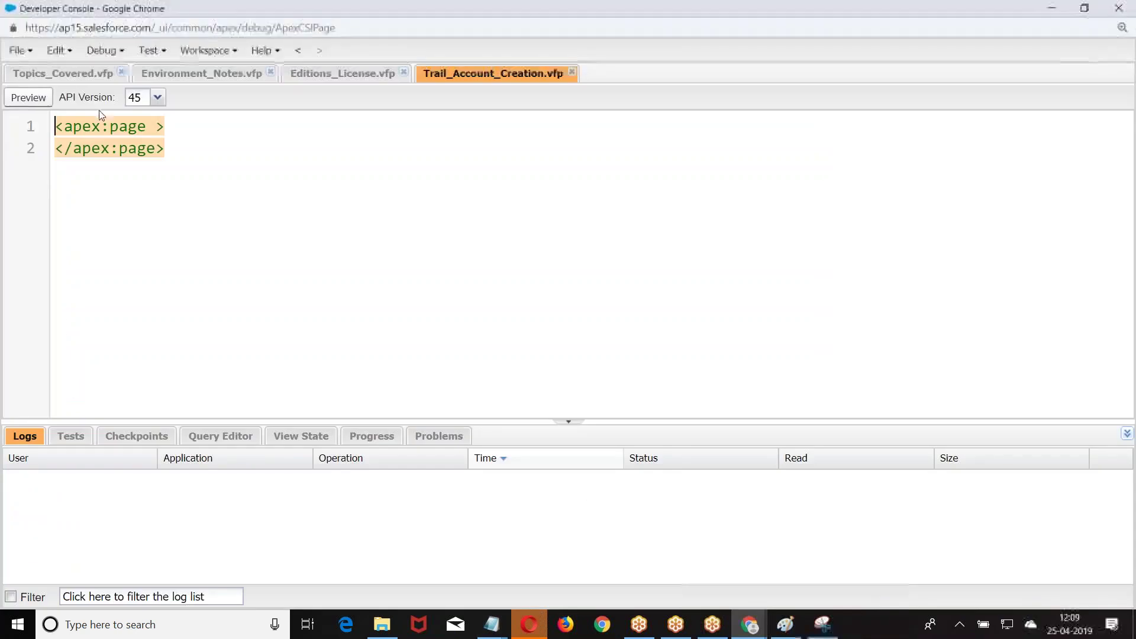
Step: Put the trail account notes in a <!-- --> comment in Trail_Account_Creation and save
click(193, 129)
key(Return)
text(<!--)
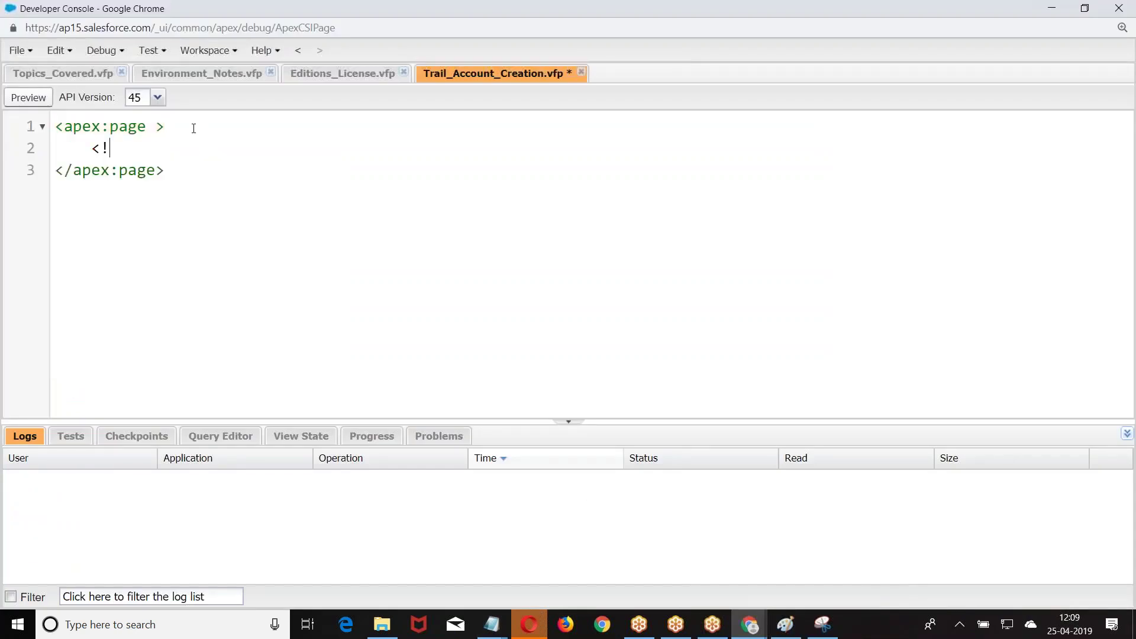
key(Return)
key(Return)
text(-->)
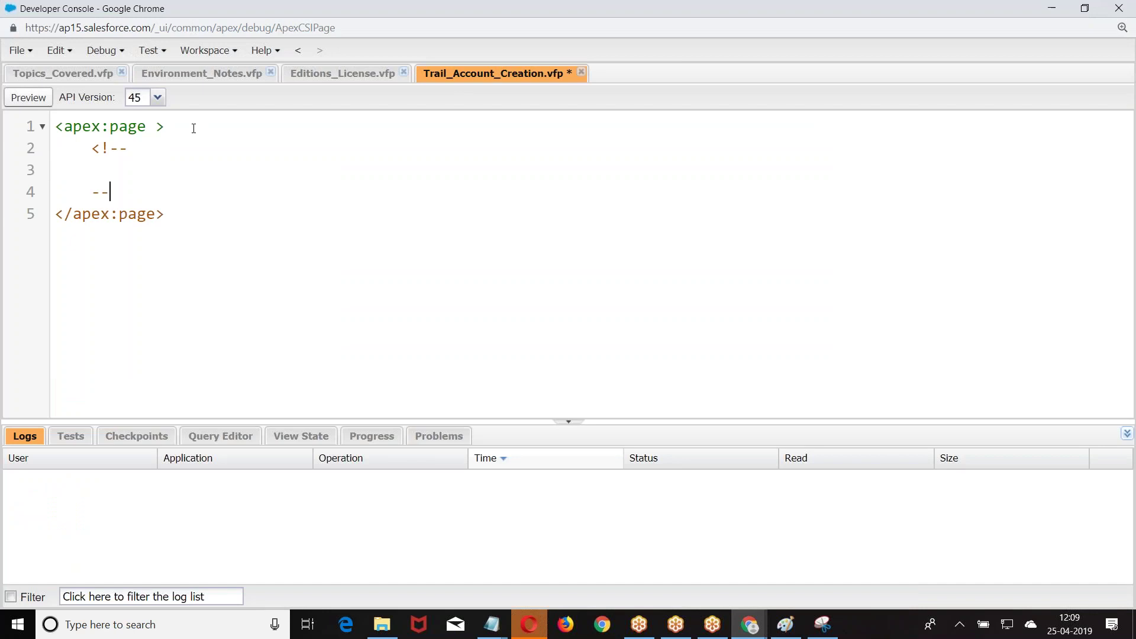
key(Up)
key(Return)
key(Return)
key(Return)
key(Return)
key(Return)
key(Return)
key(Return)
key(Return)
key(Return)
key(Return)
key(Return)
key(Return)
key(Return)
key(Return)
key(Return)
key(Return)
key(Return)
key(Return)
key(Return)
key(Return)
key(BackSpace)
key(BackSpace)
key(BackSpace)
key(BackSpace)
key(BackSpace)
key(BackSpace)
key(BackSpace)
key(BackSpace)
key(BackSpace)
key(BackSpace)
key(BackSpace)
key(BackSpace)
key(BackSpace)
key(BackSpace)
key(BackSpace)
key(BackSpace)
key(BackSpace)
key(BackSpace)
key(BackSpace)
key(BackSpace)
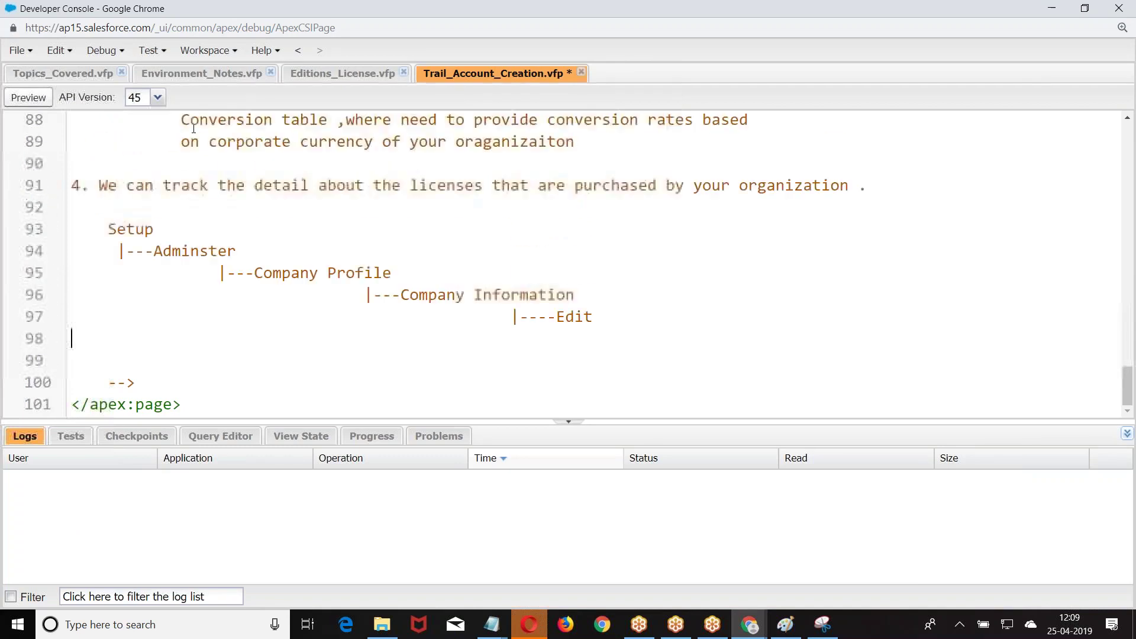
key(ctrl+s)
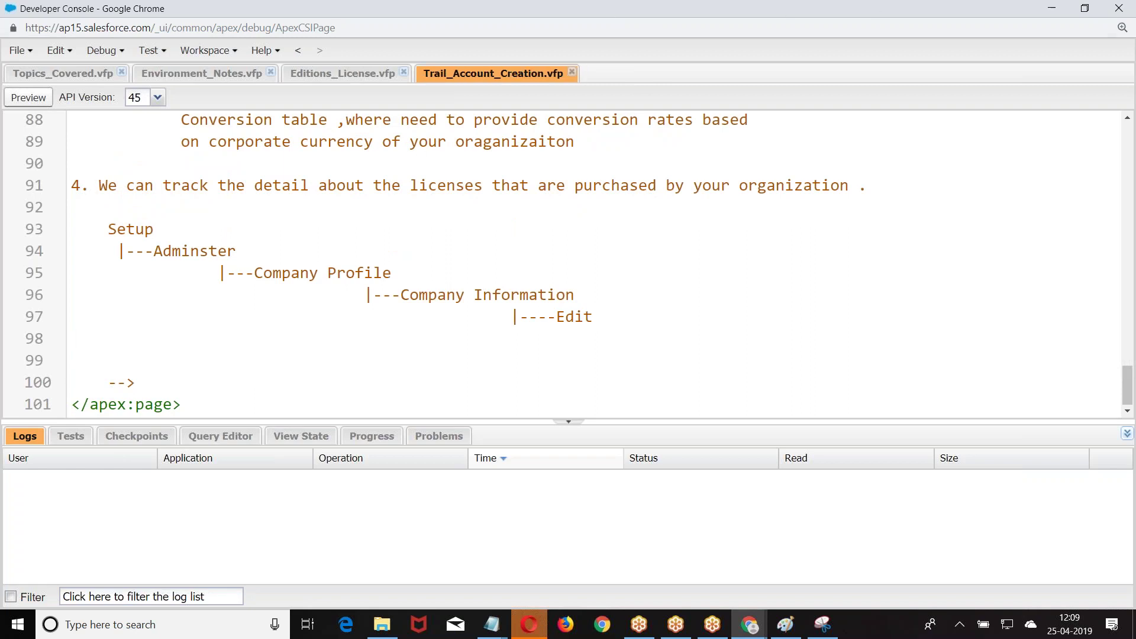
Step: Close the Developer Console, both Notepad note files and the notes folder window
double_click(716, 6)
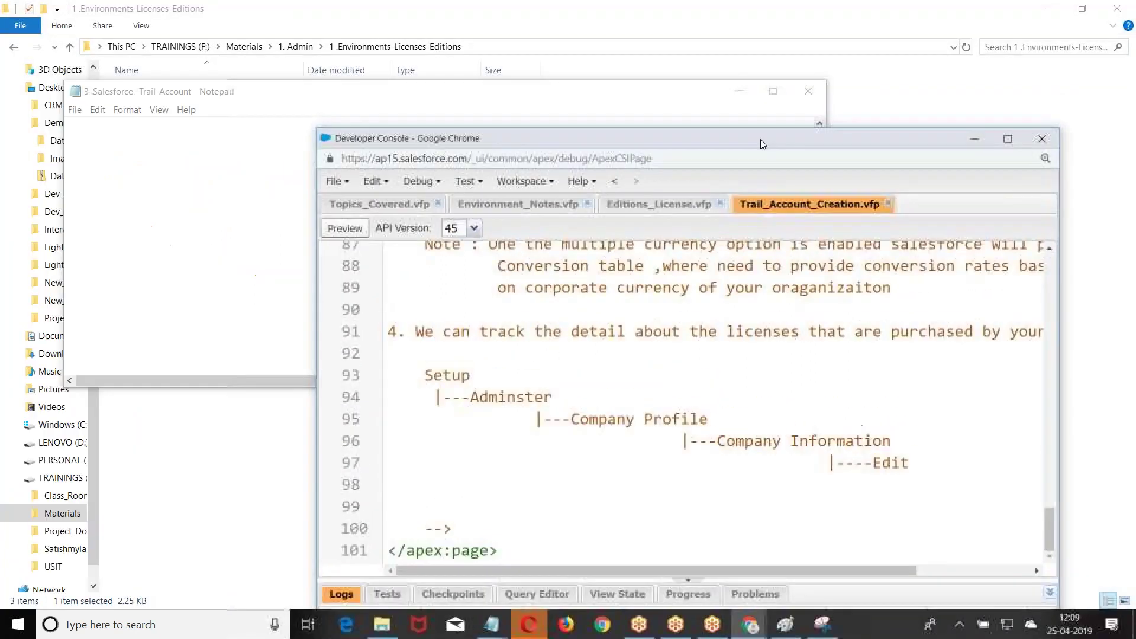
click(1042, 140)
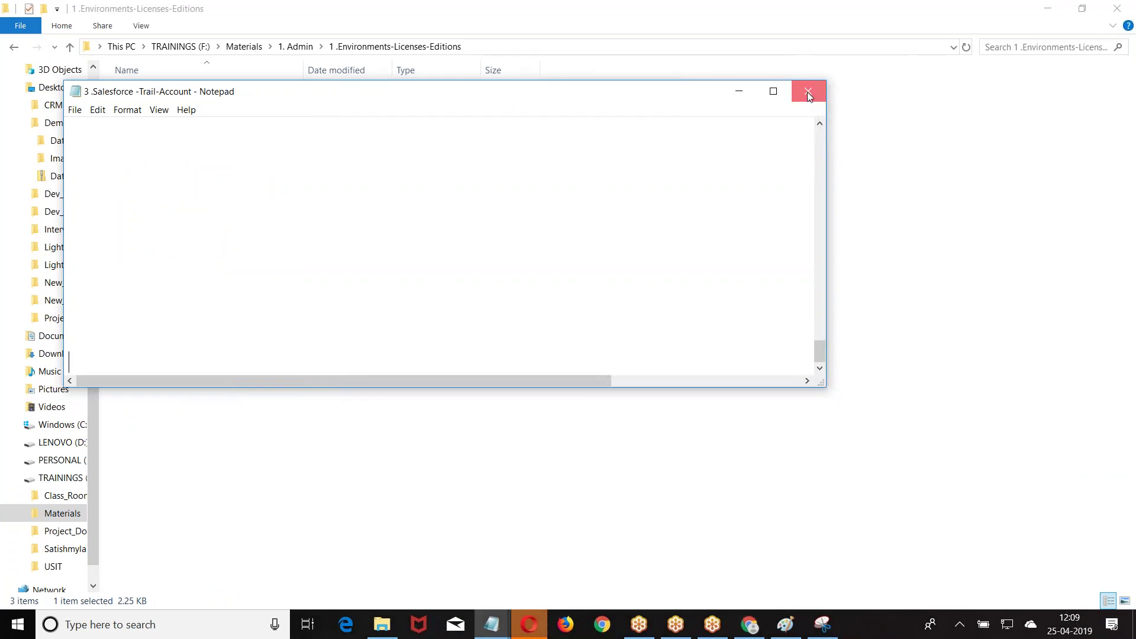
click(808, 92)
double_click(700, 8)
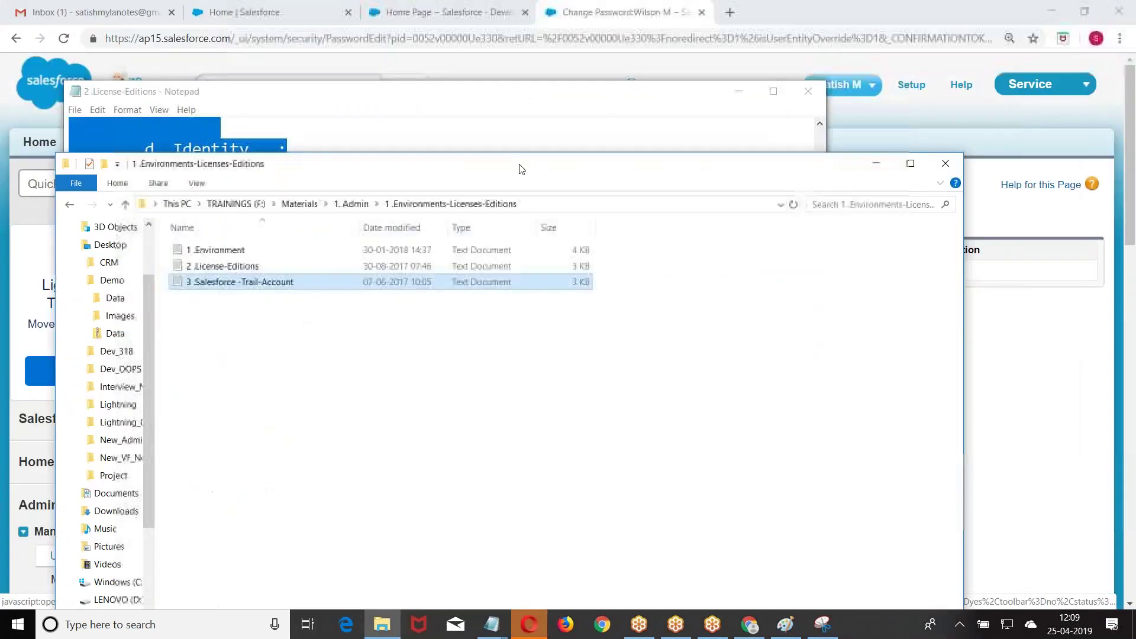
click(945, 164)
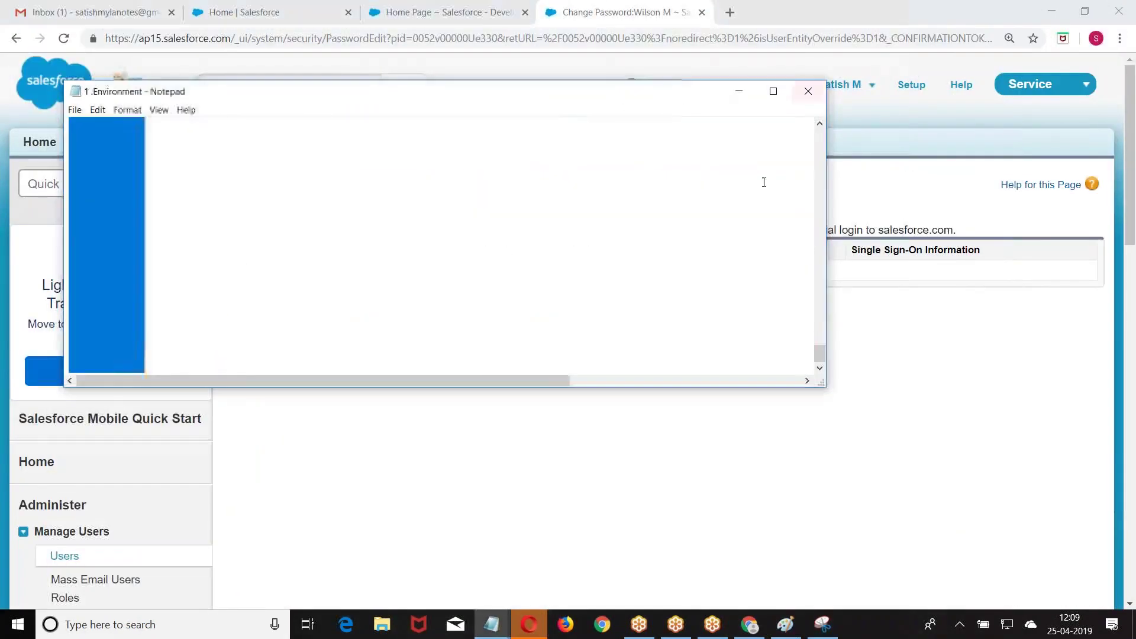
click(808, 92)
Step: Go to Setup home and filter Quick Find by 'visualforce'
click(912, 84)
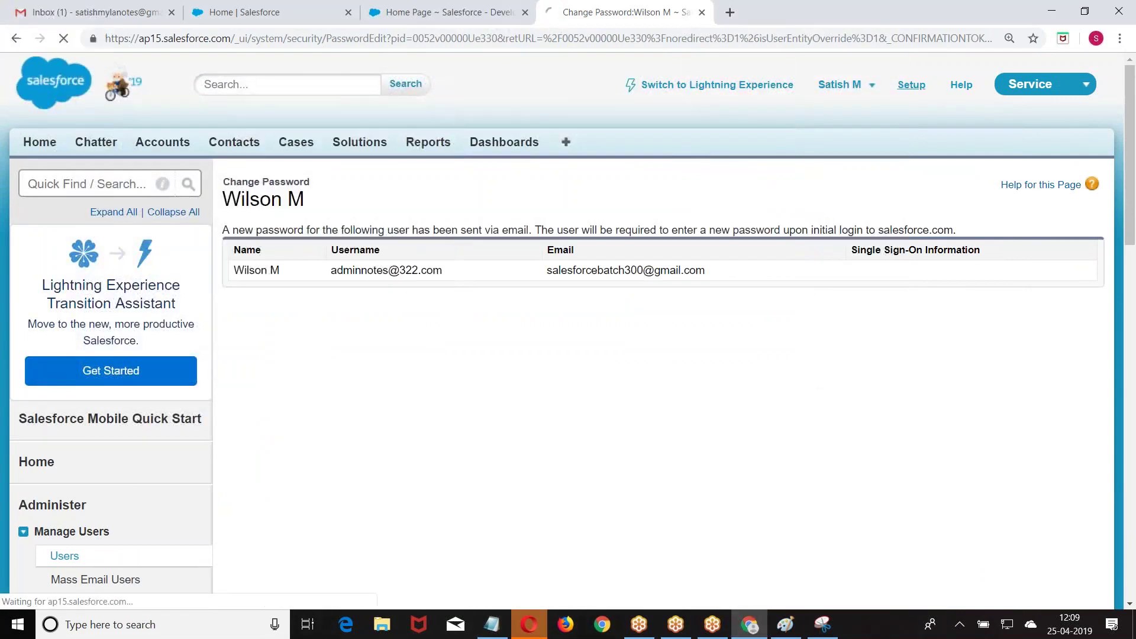
click(55, 183)
text(visualforce)
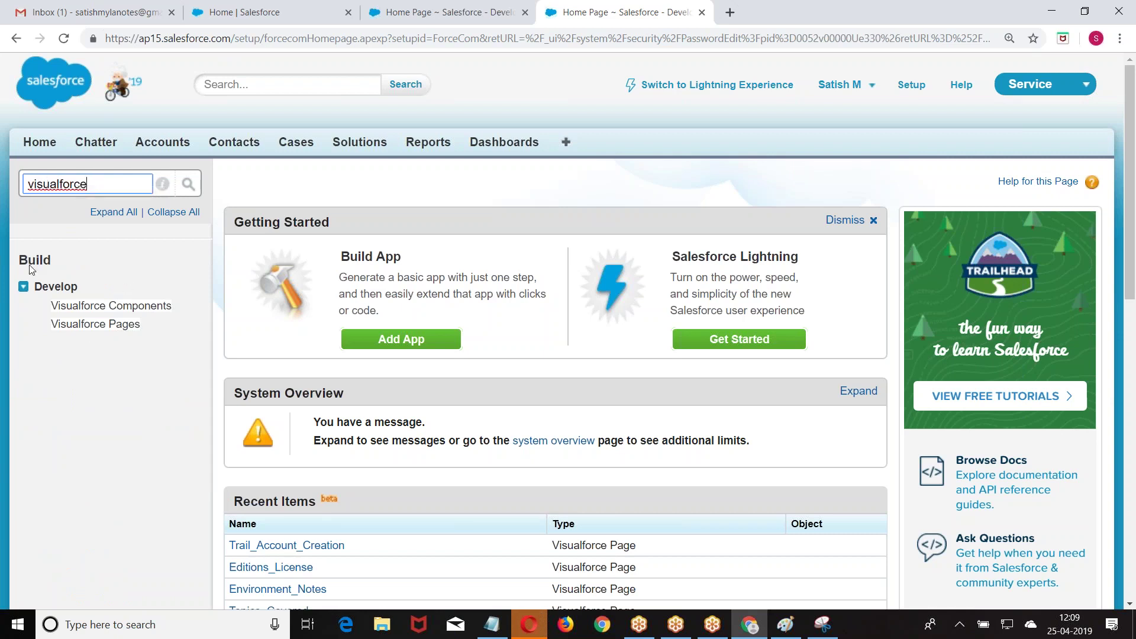
Step: Open the Visualforce Pages list and scroll through the pages
click(83, 325)
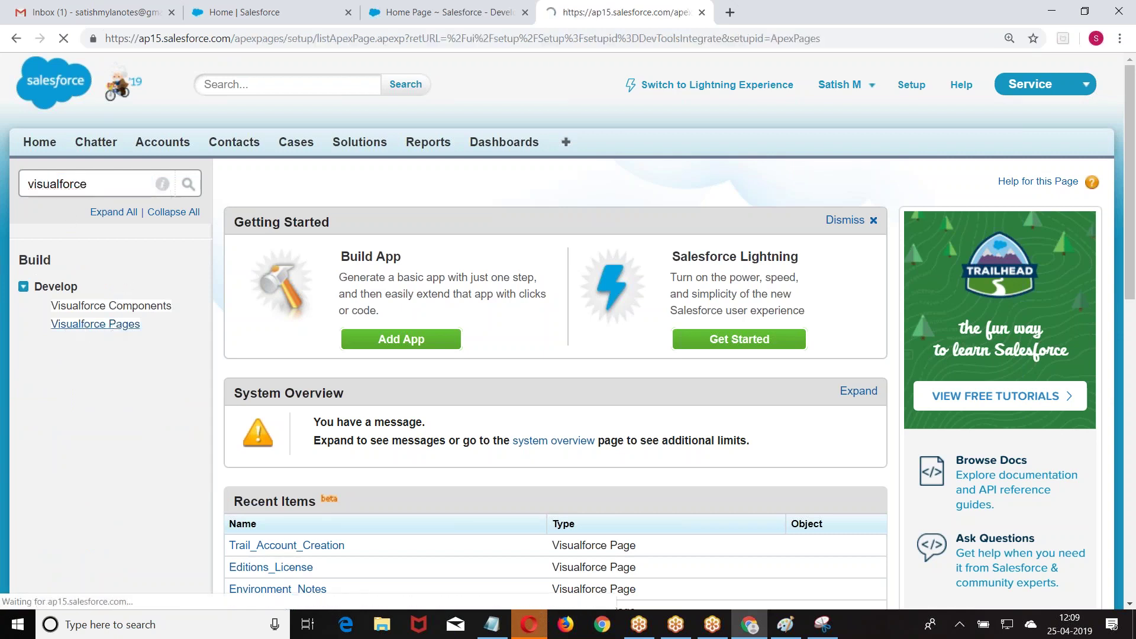
scroll(414, 284, down, 1)
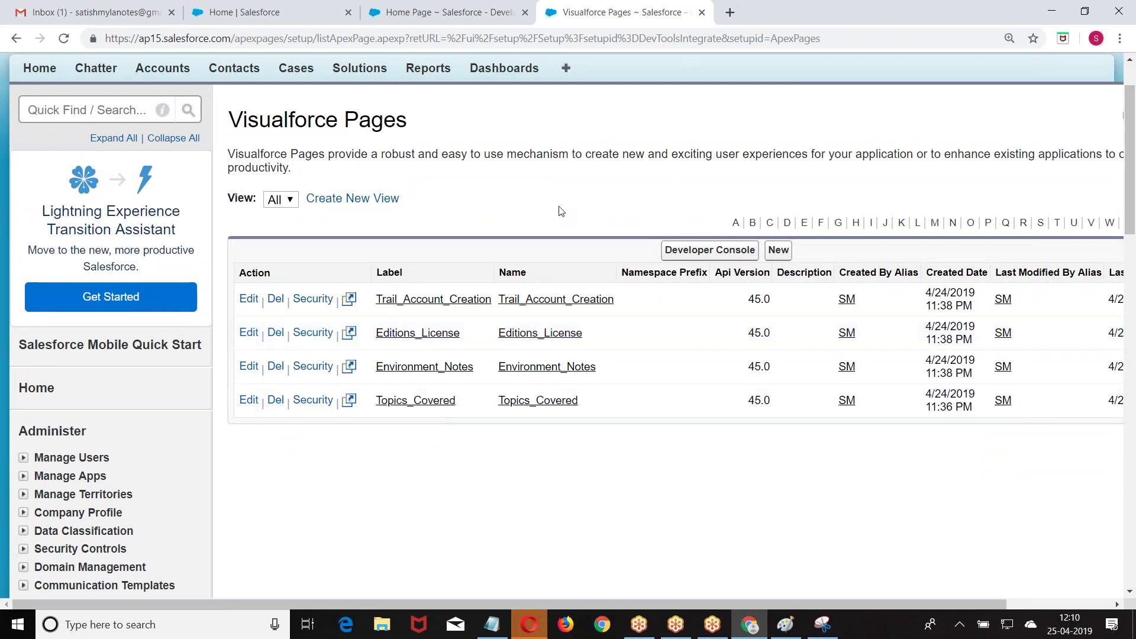
scroll(592, 215, up, 2)
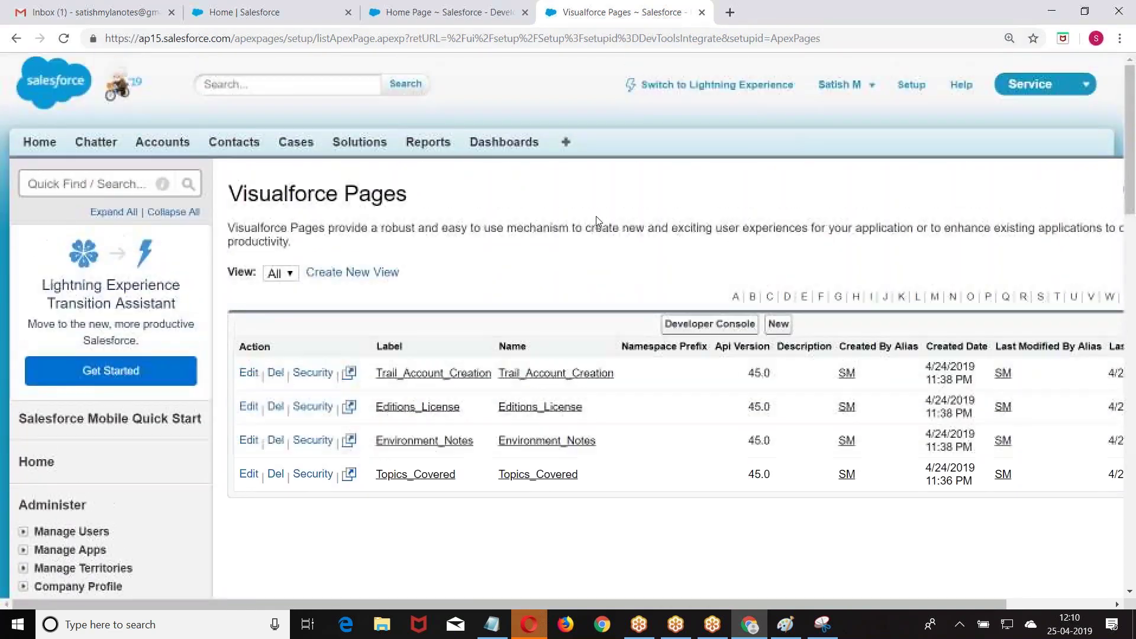
Step: Reopen Visualforce Pages from Setup Quick Find and sort them by Created Date, oldest first
click(917, 88)
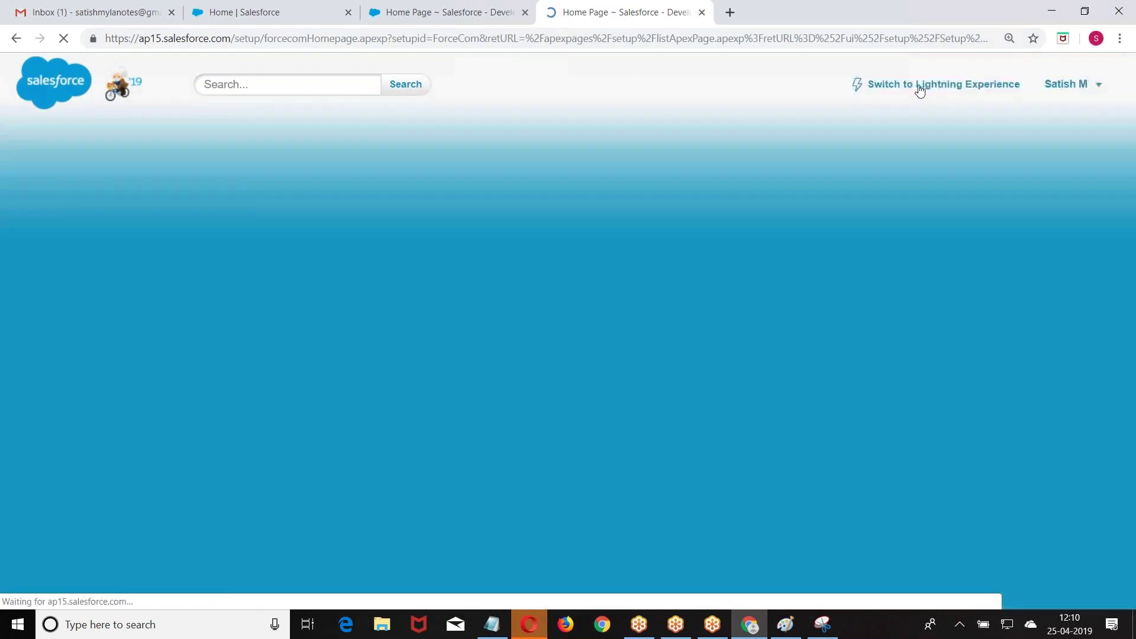
click(79, 184)
text(v)
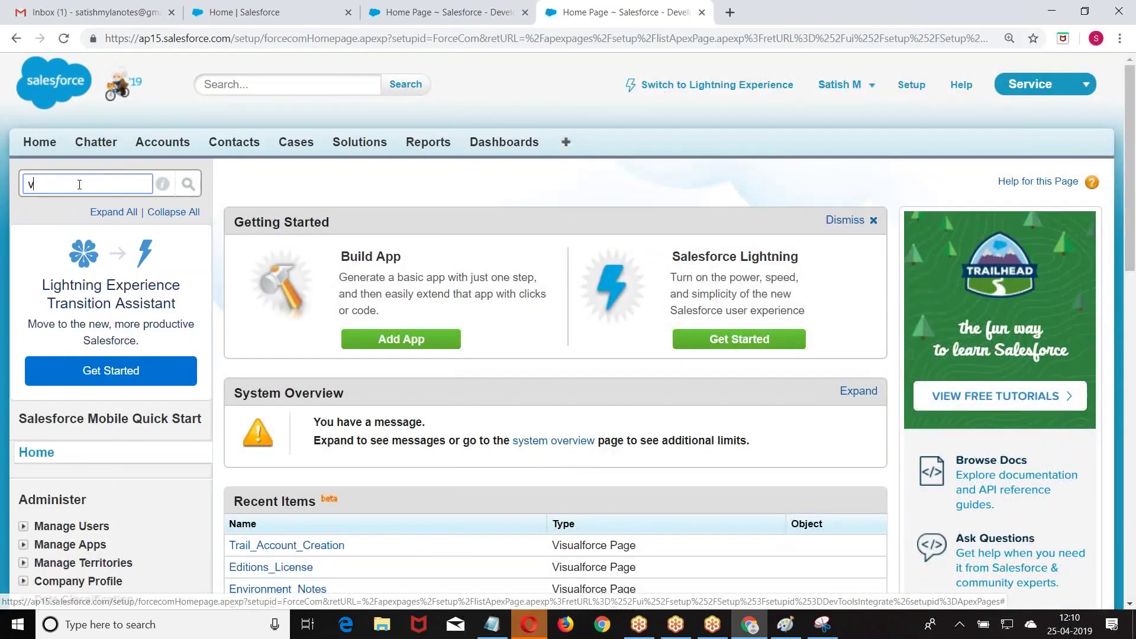
text(isualforce)
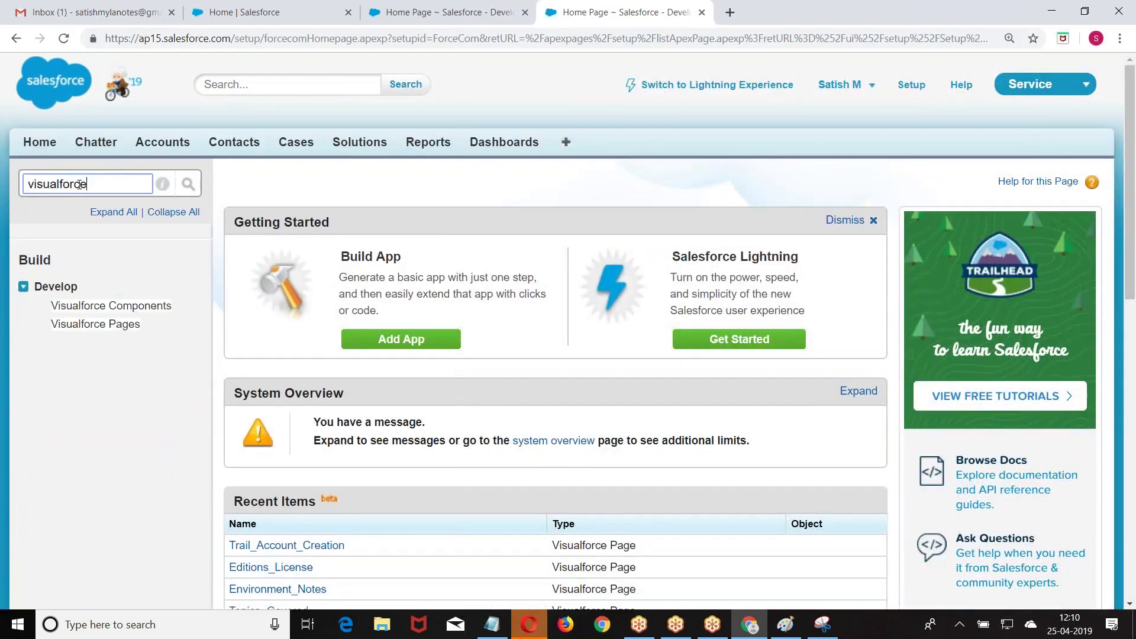
click(104, 327)
scroll(464, 329, down, 1)
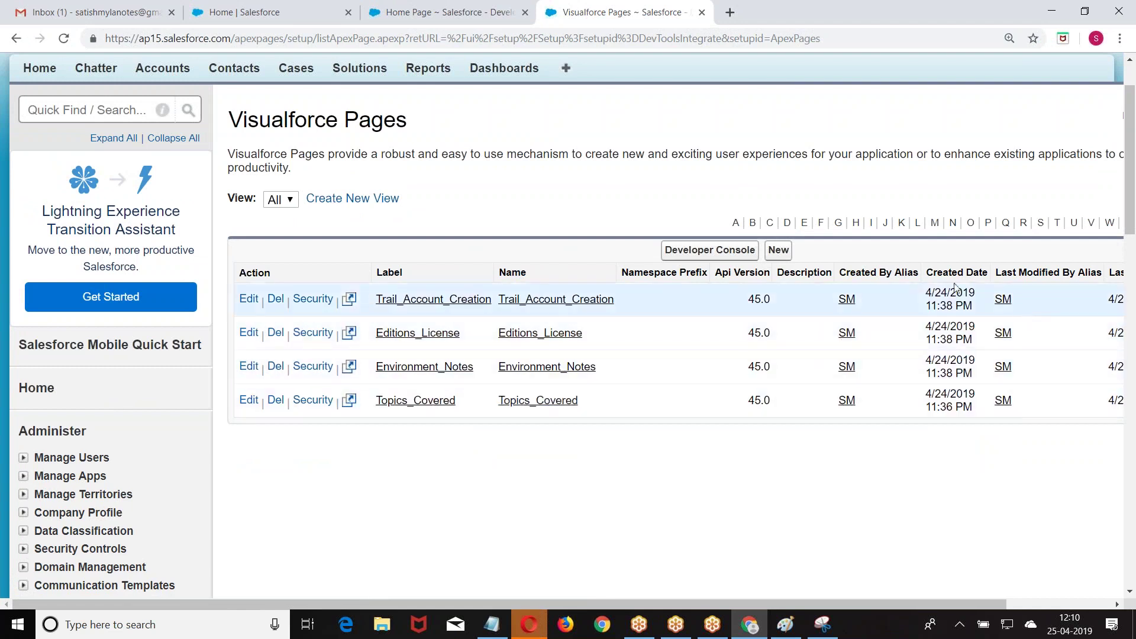
click(976, 277)
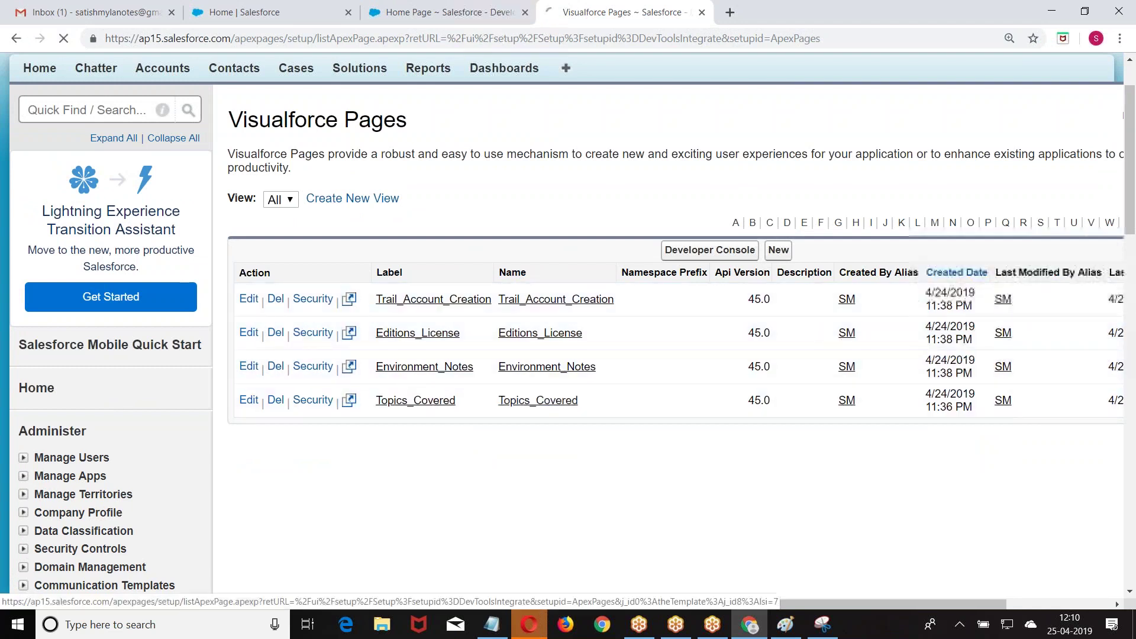
scroll(943, 268, down, 3)
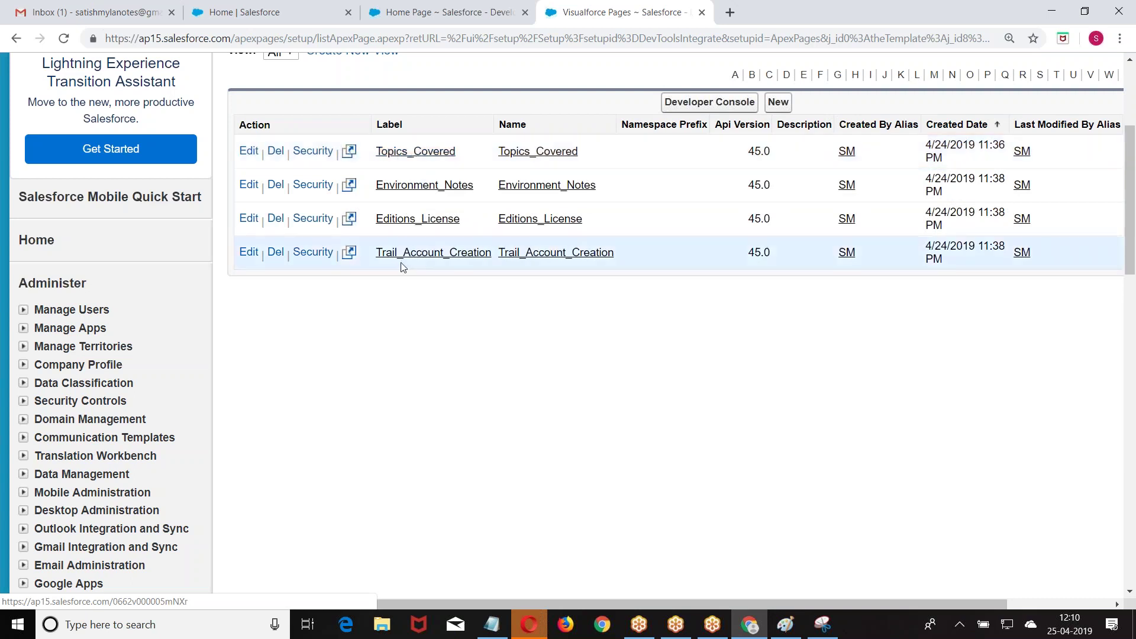
scroll(401, 263, down, 1)
scroll(479, 327, up, 1)
Step: Close the Opera browser window and bring the untitled Notepad notes to the front
click(529, 625)
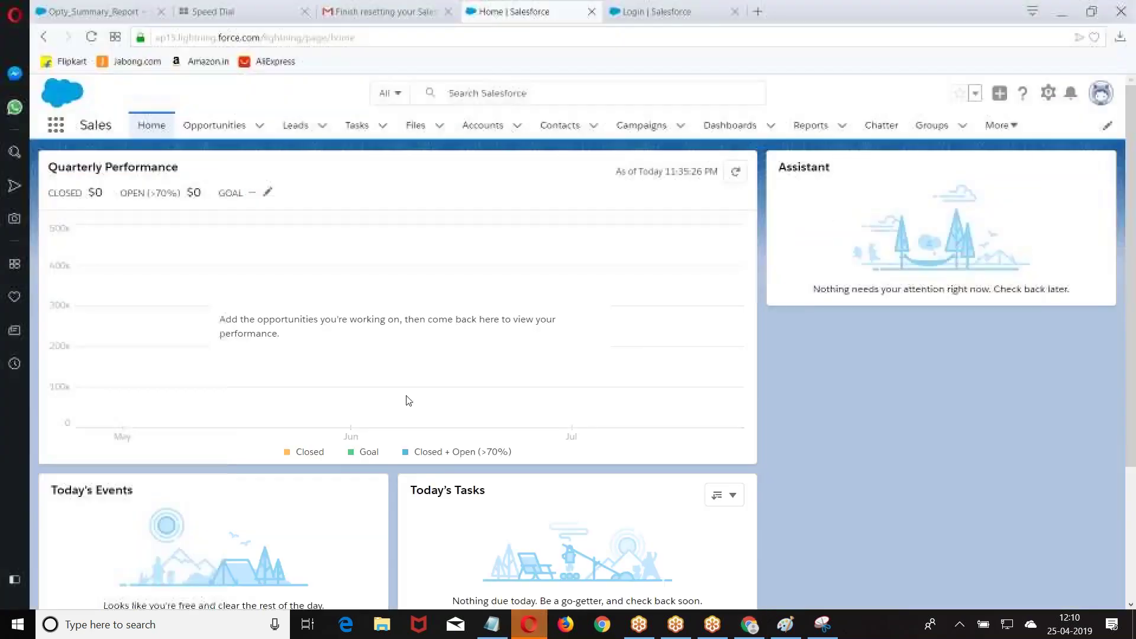
double_click(790, 6)
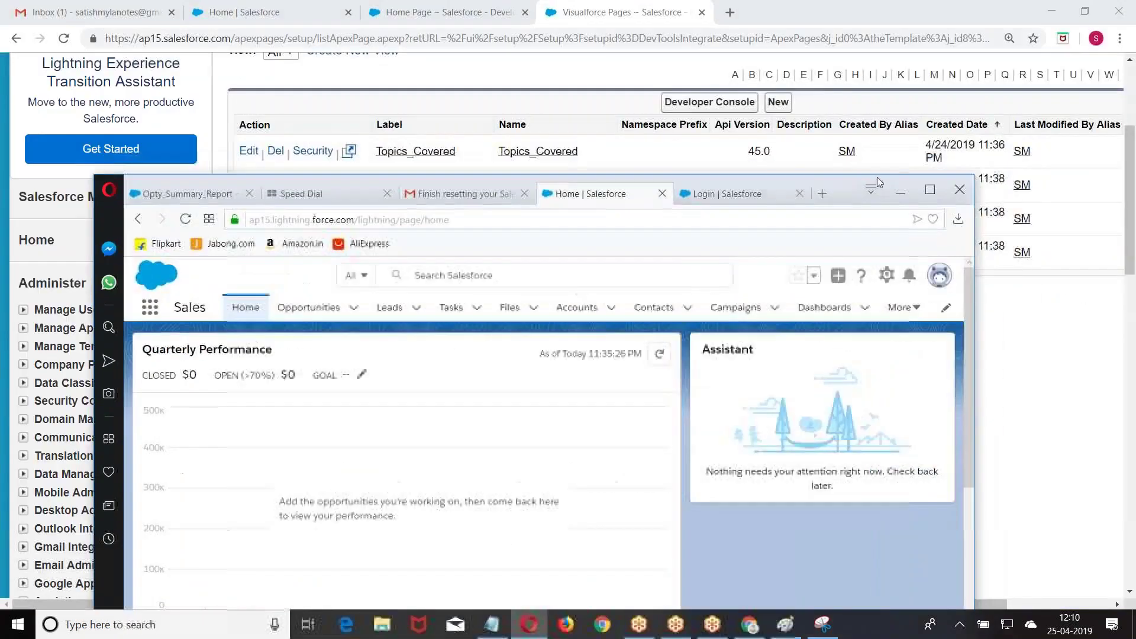
click(960, 194)
click(639, 366)
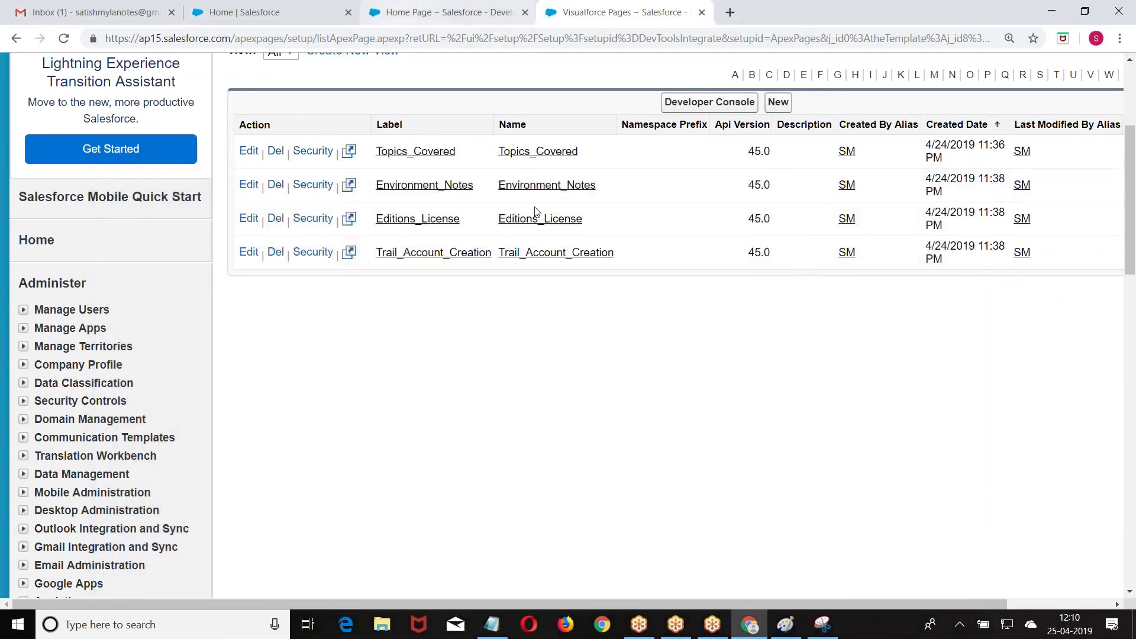
mouse_move(786, 624)
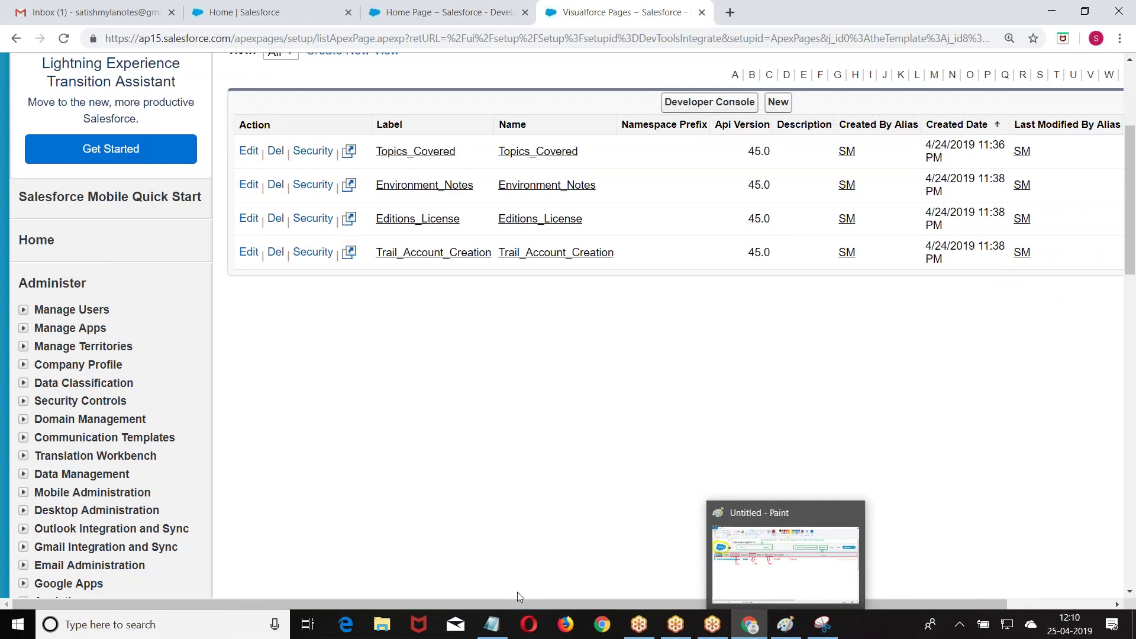
click(491, 624)
Step: Below the login details, add an underlined 'usecases :' heading and a 'HardCopy :' label
scroll(410, 363, down, 1)
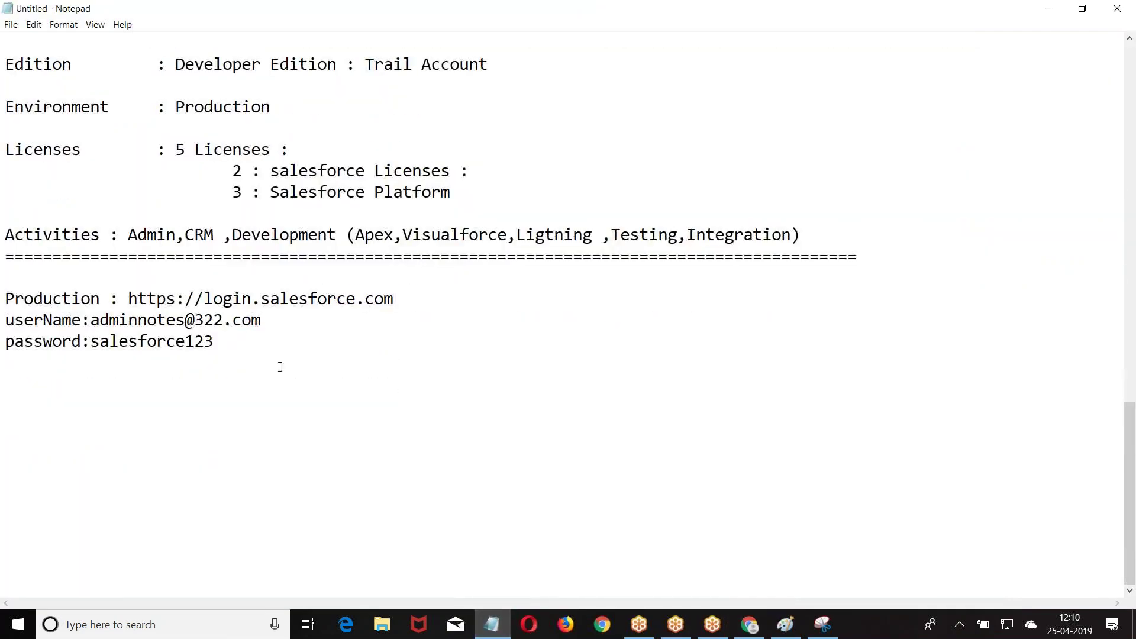
key(Return)
key(Return)
key(Return)
text(Excers)
key(BackSpace)
text(ci)
key(BackSpace)
key(BackSpace)
key(BackSpace)
key(BackSpace)
key(BackSpace)
key(BackSpace)
key(BackSpace)
key(BackSpace)
key(BackSpace)
key(BackSpace)
key(Return)
key(Return)
text(usecases :)
key(Return)
text(------------)
key(Return)
text(HardCopy)
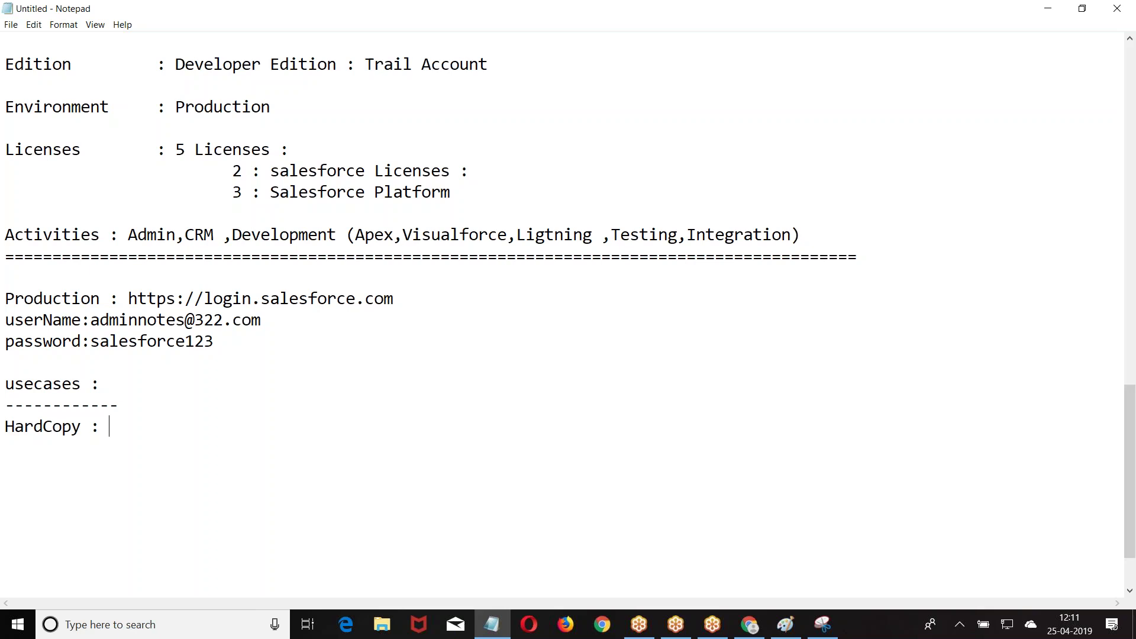
text( :)
Step: List HardCopy items '1. Class Room Examples' and '2. Usecases'
key(Return)
text(1. Class Roo)
text(om)
key(BackSpace)
key(BackSpace)
text(m )
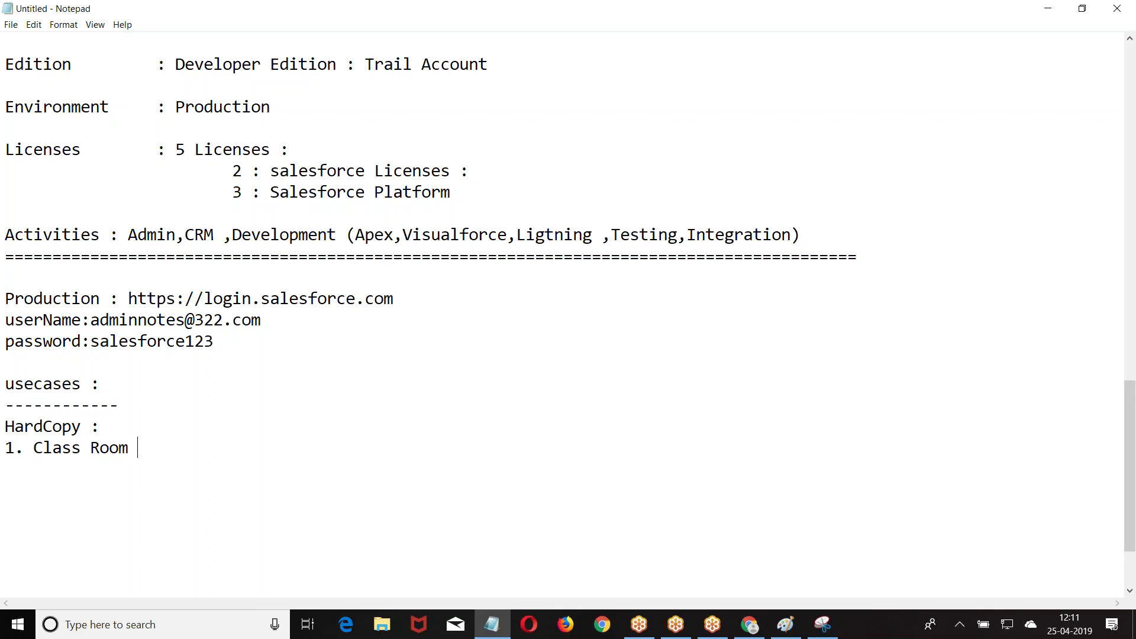
text(Examples)
key(Return)
text(2. Usecases)
key(Return)
key(Return)
Step: Add a row of = signs, then begin '1. Force.com Recuitment App' below it
scroll(562, 313, down, 3)
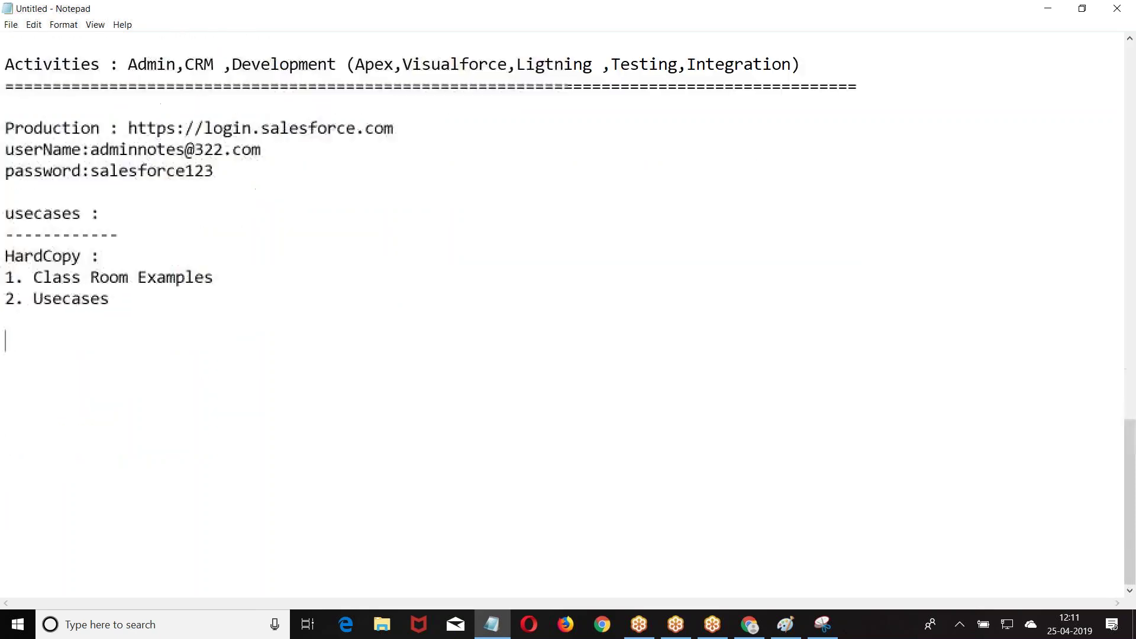
text(===========================)
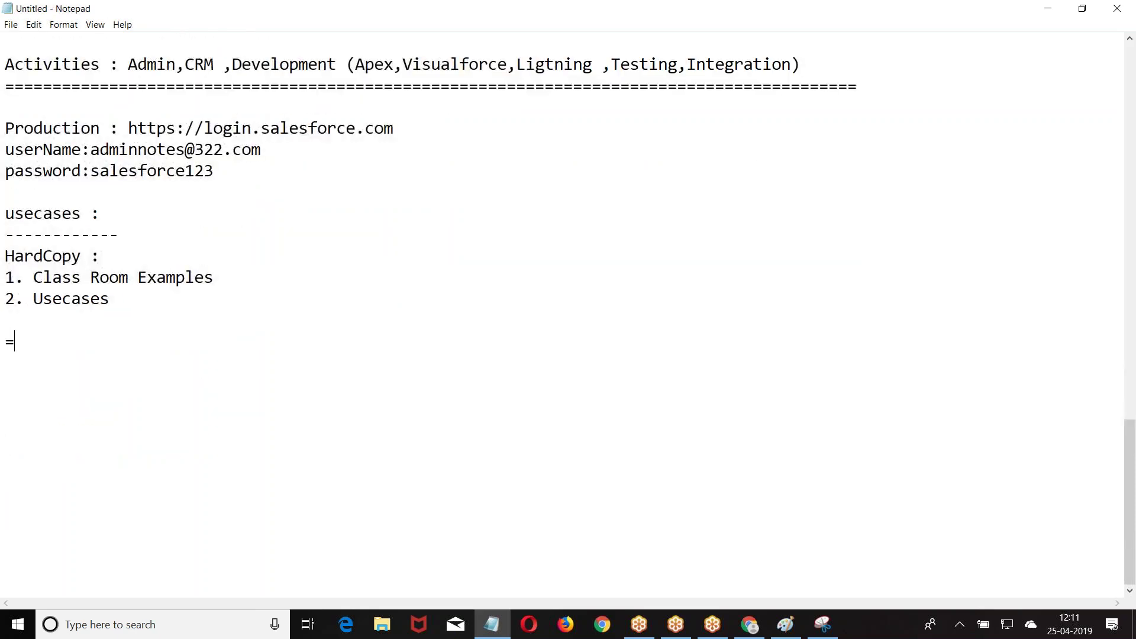
key(Return)
text(1. Force.com Recuitm)
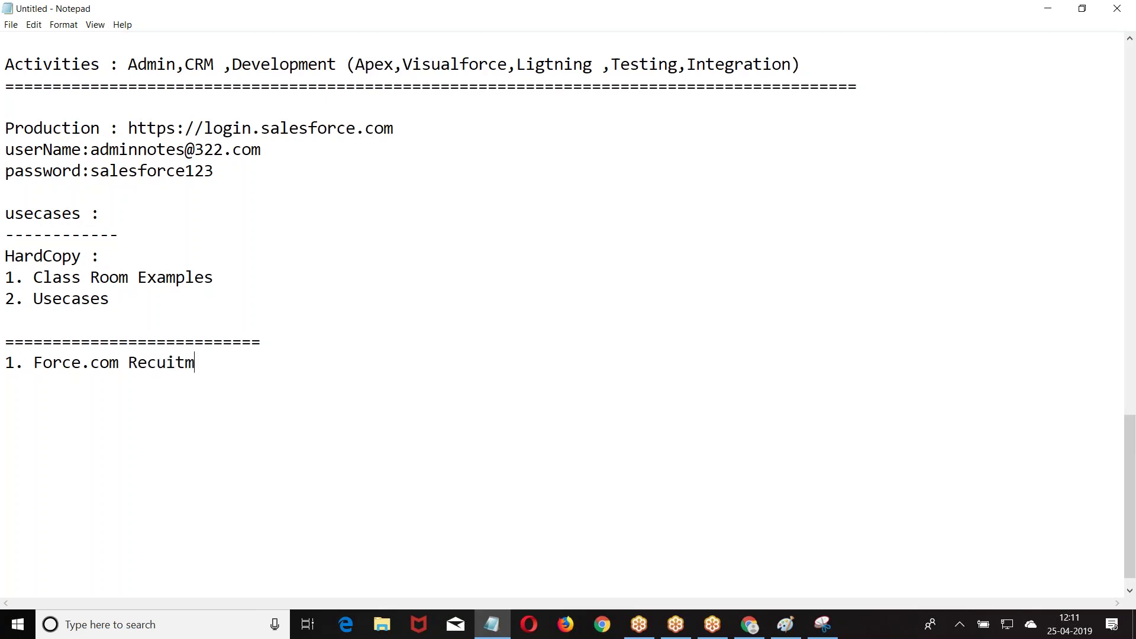
text(ent App)
Step: Add '2. Dataware house App' below the Force.com Recuitment App line
key(Return)
key(BackSpace)
key(Return)
key(Return)
text(2. Dataw)
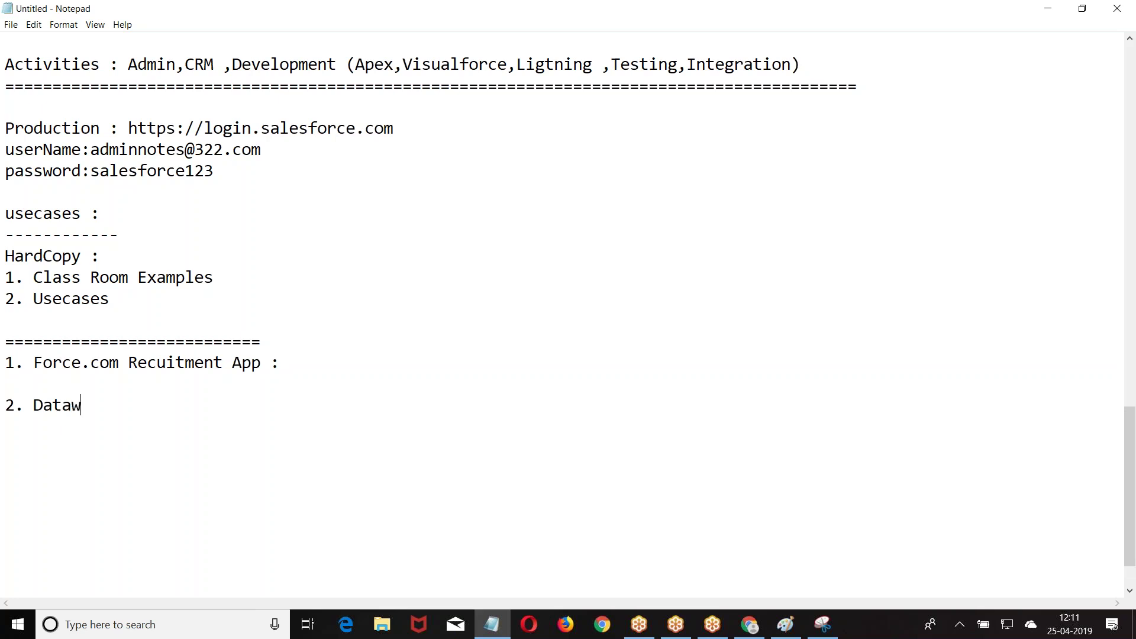
text(are hou)
key(BackSpace)
text(ourse)
key(BackSpace)
key(BackSpace)
key(BackSpace)
key(BackSpace)
text(se App)
key(Return)
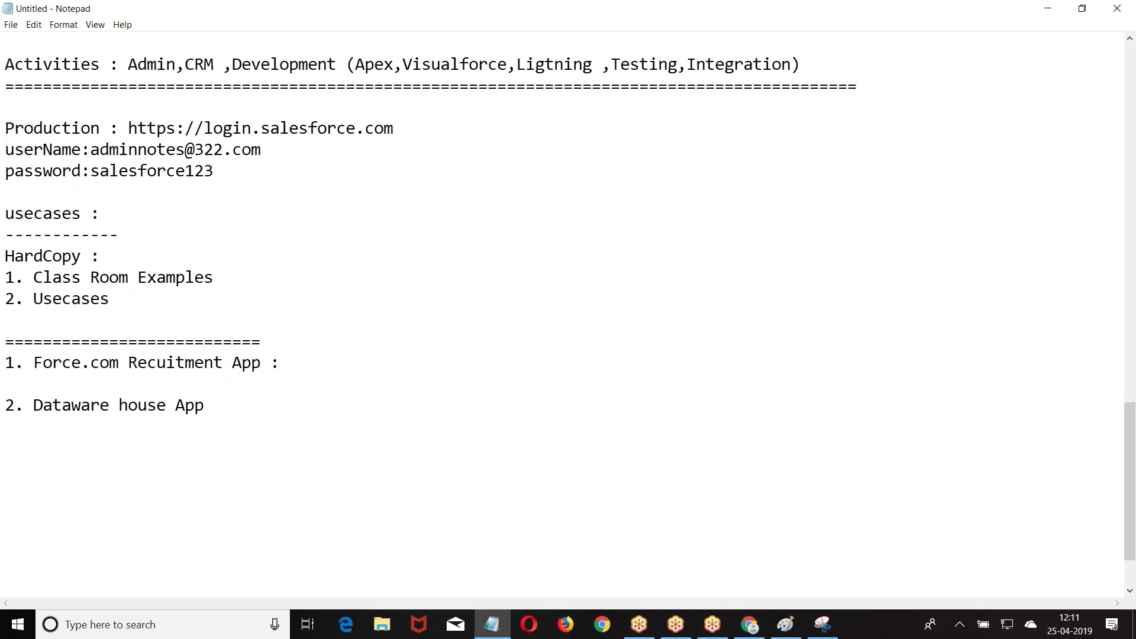
Step: Add '3. TrailHead' to the HardCopy list after '2. Usecases'
drag(32, 275, 12, 322)
click(69, 341)
click(6, 321)
text(3. Treai)
key(BackSpace)
key(BackSpace)
key(BackSpace)
text(ailHead)
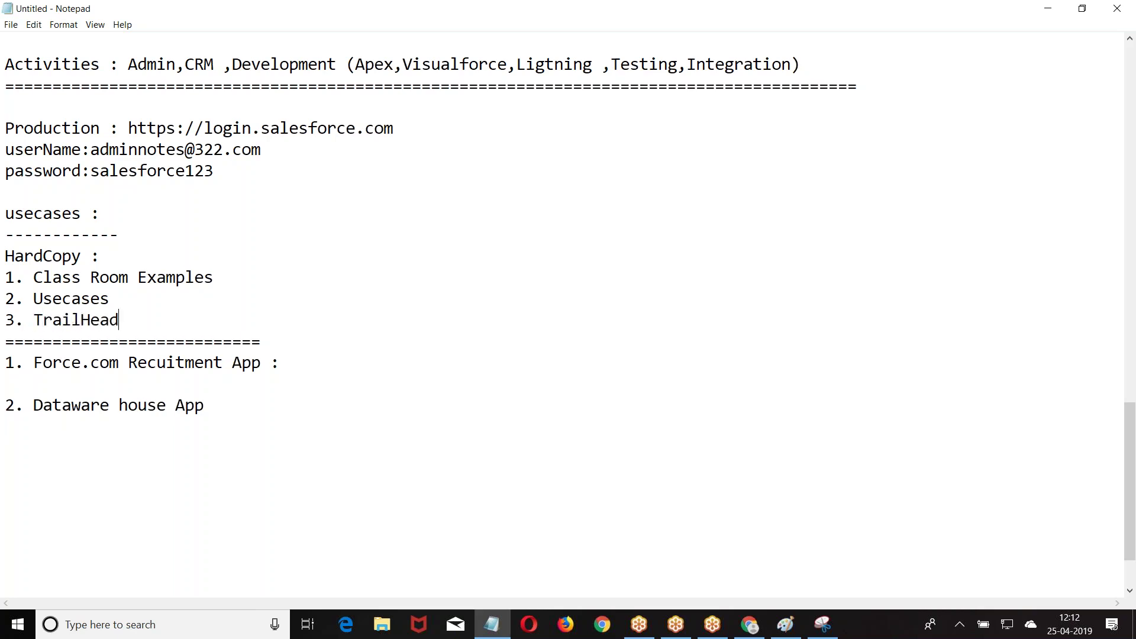
Step: Highlight each HardCopy item and application line in turn while explaining them
drag(33, 273, 215, 277)
click(246, 276)
drag(32, 297, 126, 297)
click(187, 313)
drag(10, 318, 155, 316)
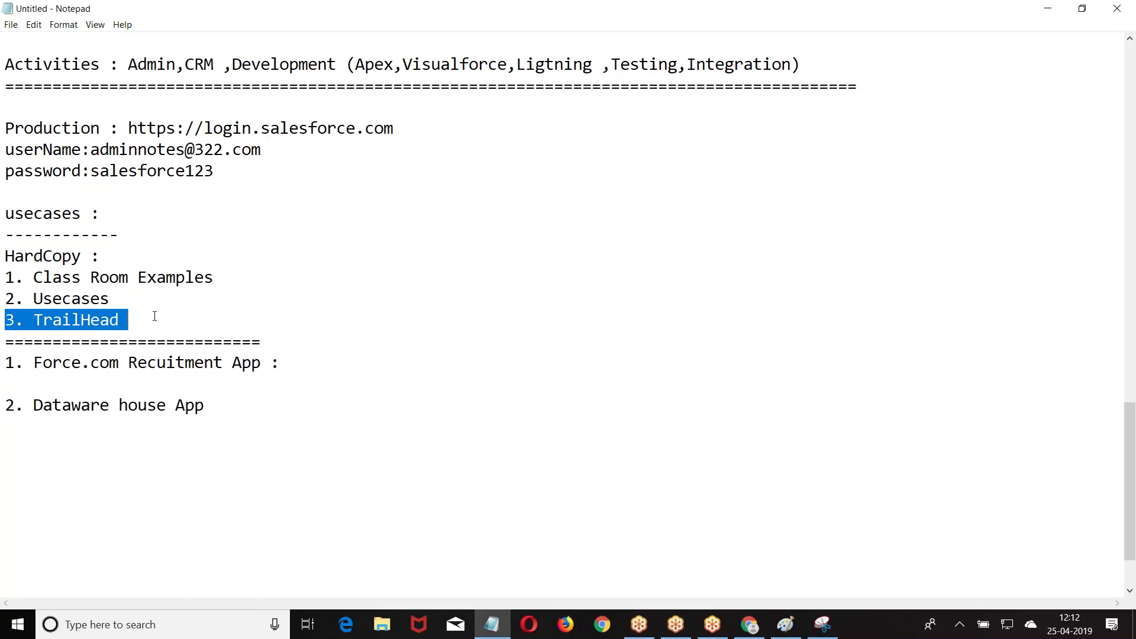
drag(6, 367, 282, 365)
click(310, 368)
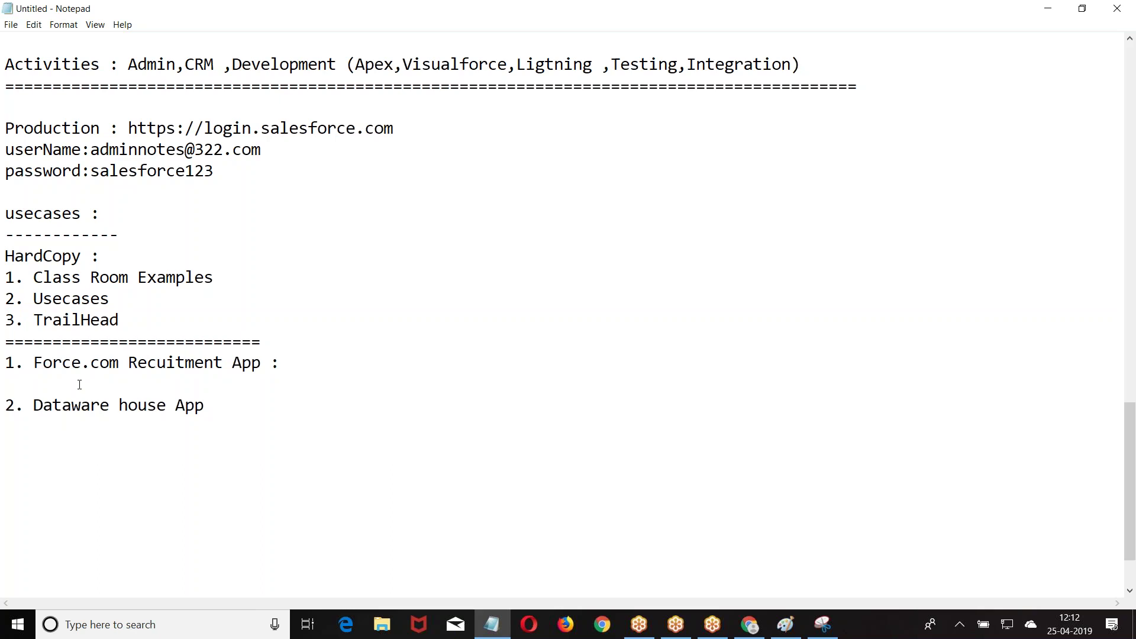
drag(6, 397, 226, 396)
click(268, 401)
Step: Add a row of = signs and a 'Four Application :' heading below the applications
key(Return)
key(Return)
text(==============================)
key(Return)
text(Four Appli)
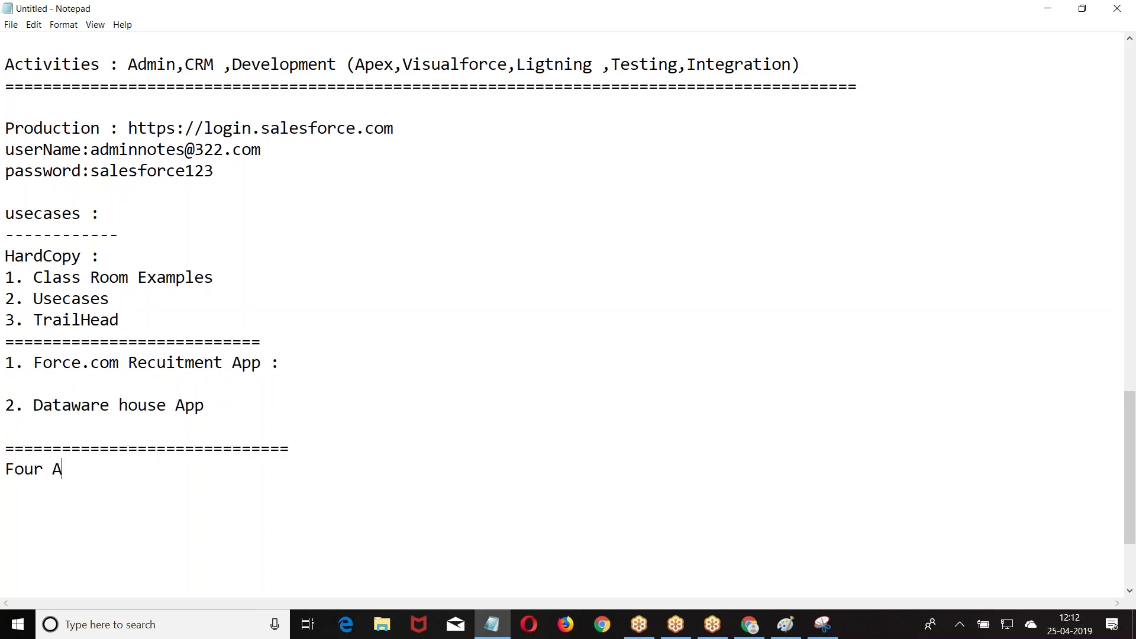
key(BackSpace)
text(lication :)
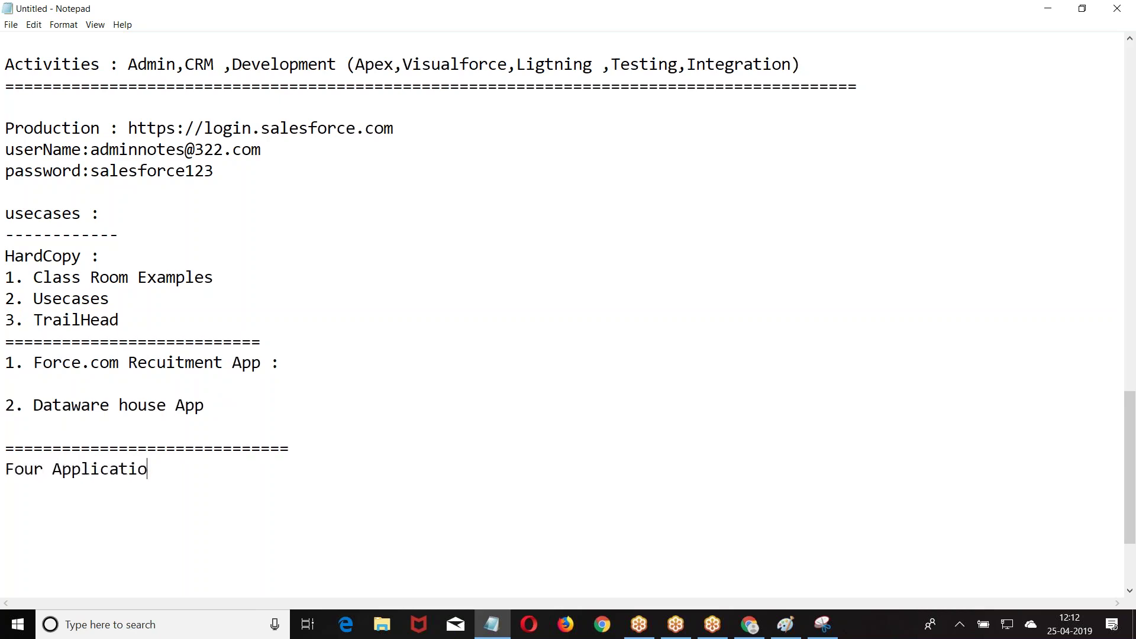
key(Return)
key(Return)
Step: Add a Facebook line naming the notes closed group, then switch back to Chrome
scroll(271, 401, down, 3)
text(Facebook)
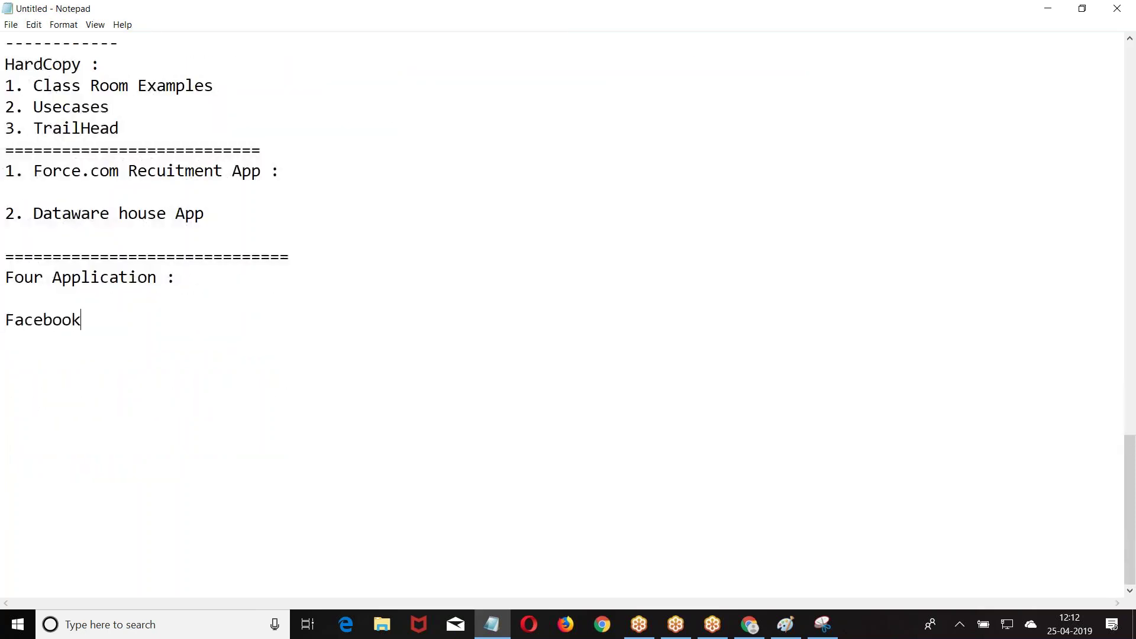
text(: satishmyla.)
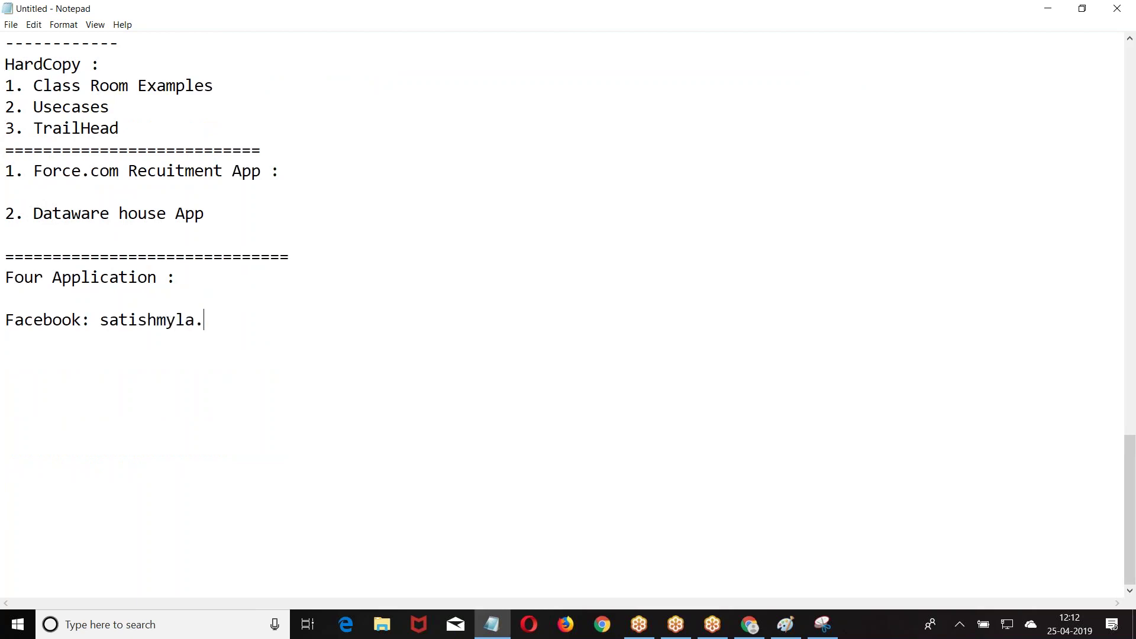
key(BackSpace)
text(notes :cl)
text(osed group)
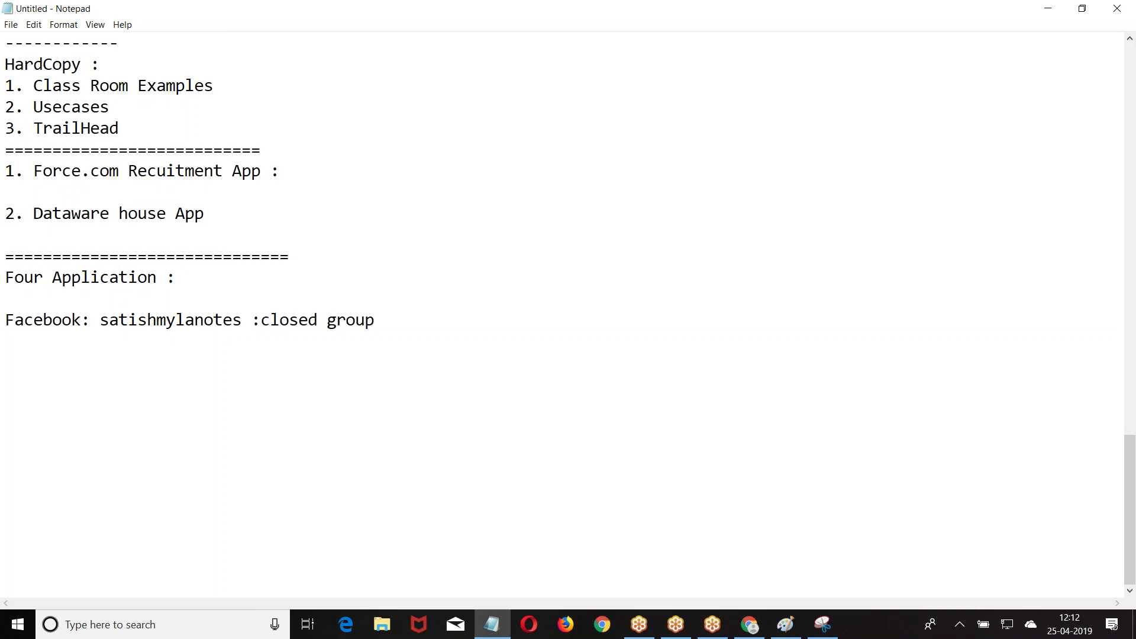
click(749, 624)
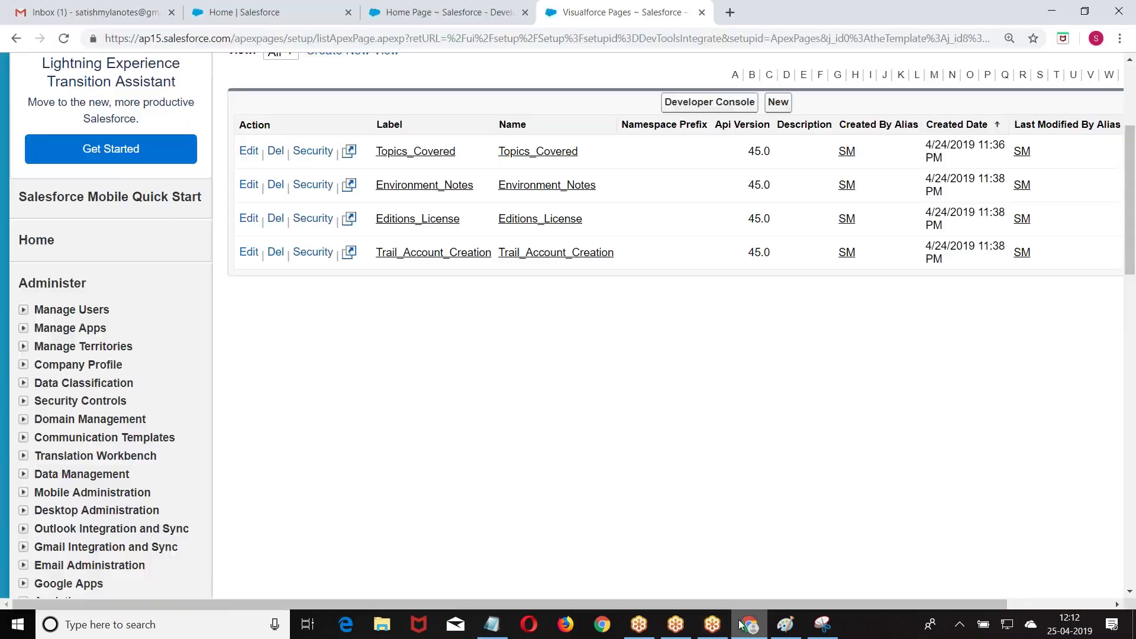
Step: In a new tab, open the Facebook notes group and show its Members page of 8,786 members
click(729, 12)
text(face)
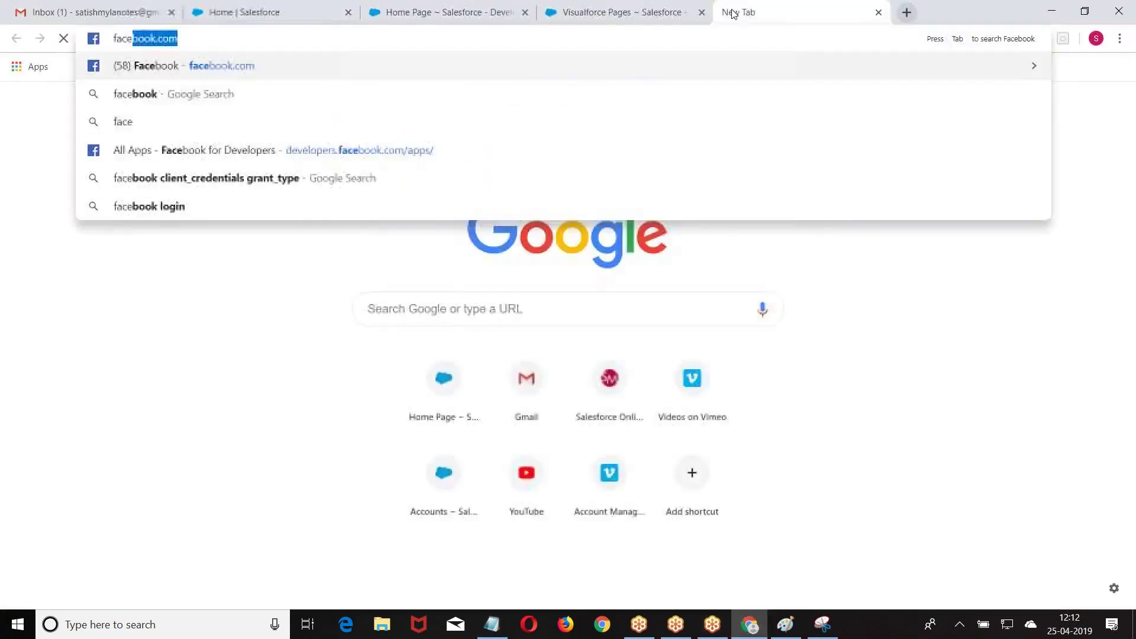
key(Return)
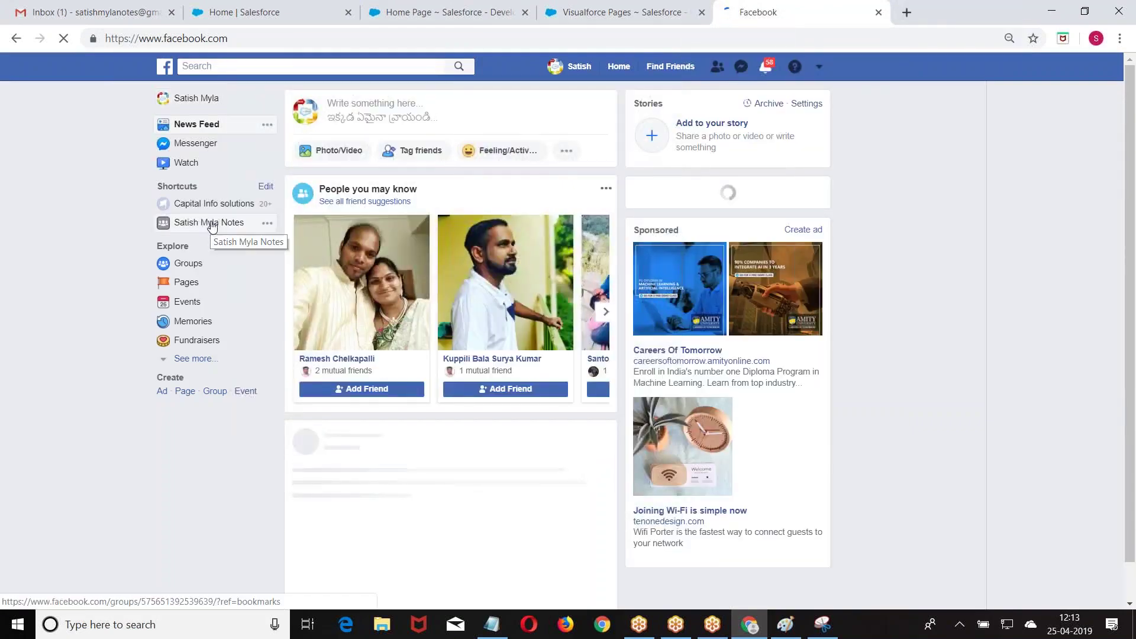
click(212, 227)
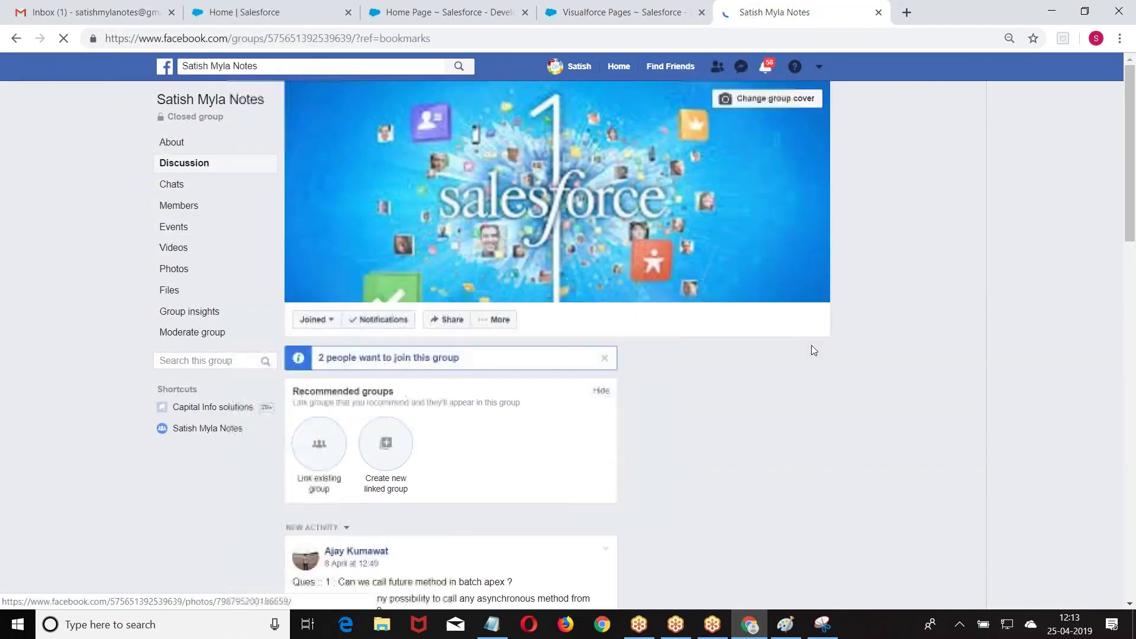
scroll(807, 349, down, 2)
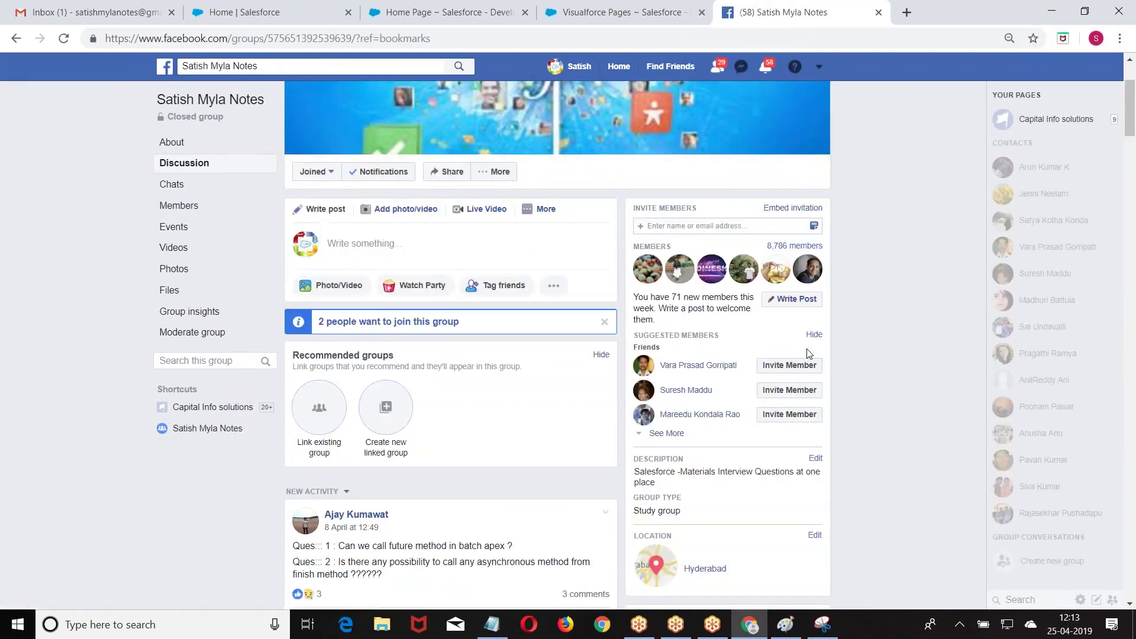
scroll(130, 173, up, 1)
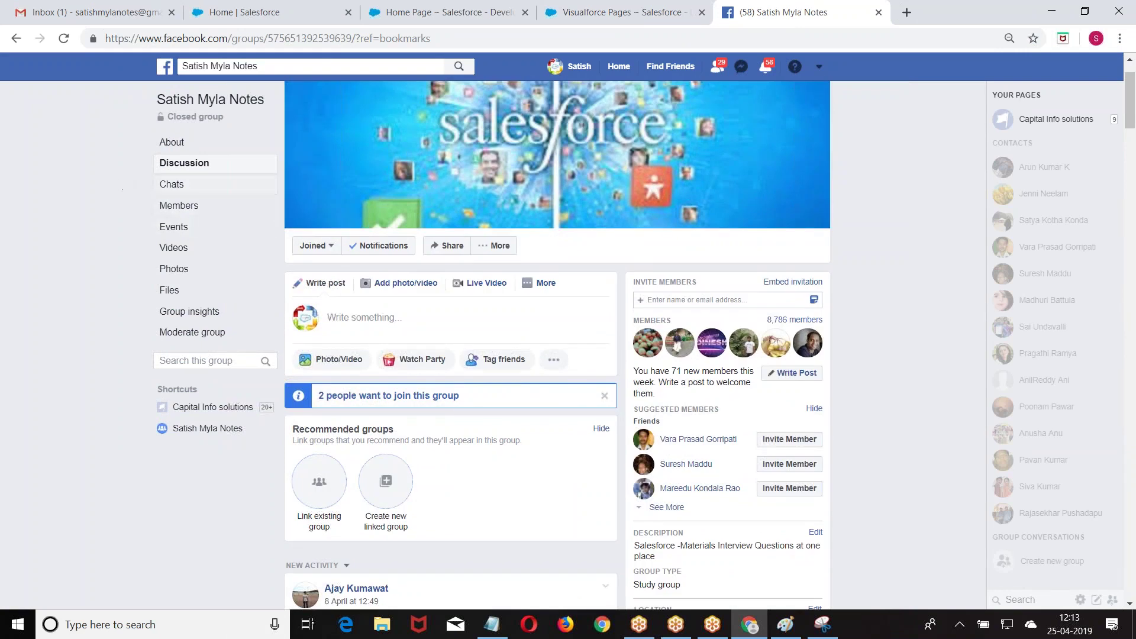
click(176, 207)
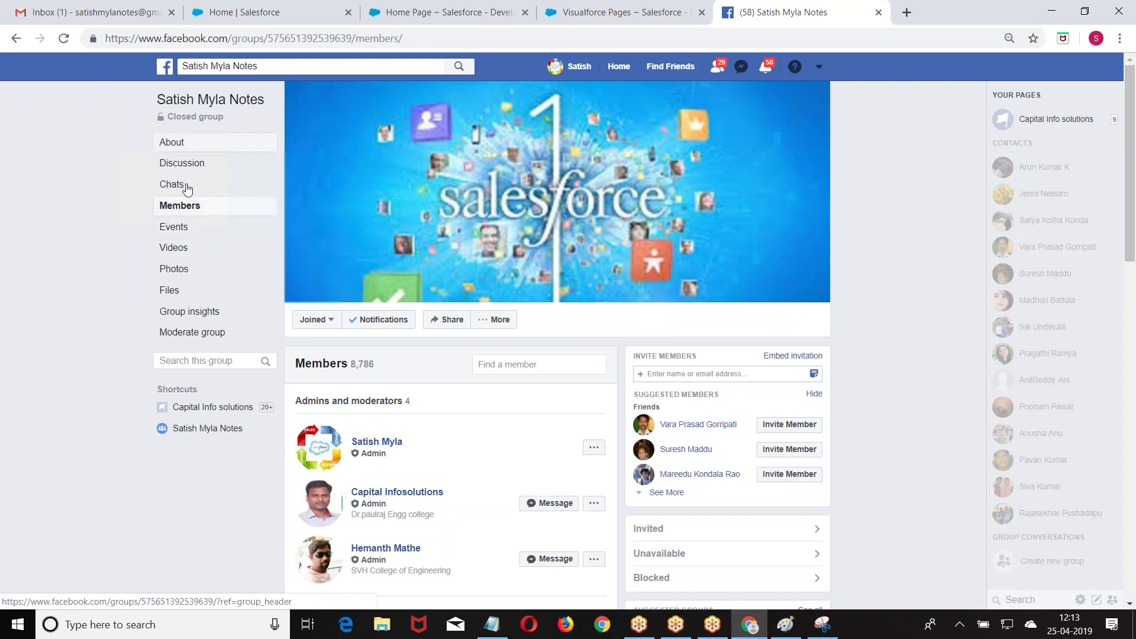
Step: Show the group's Files list, including Interview-Questions.docx, Hospital.docx and Admin Project PDFs
click(176, 293)
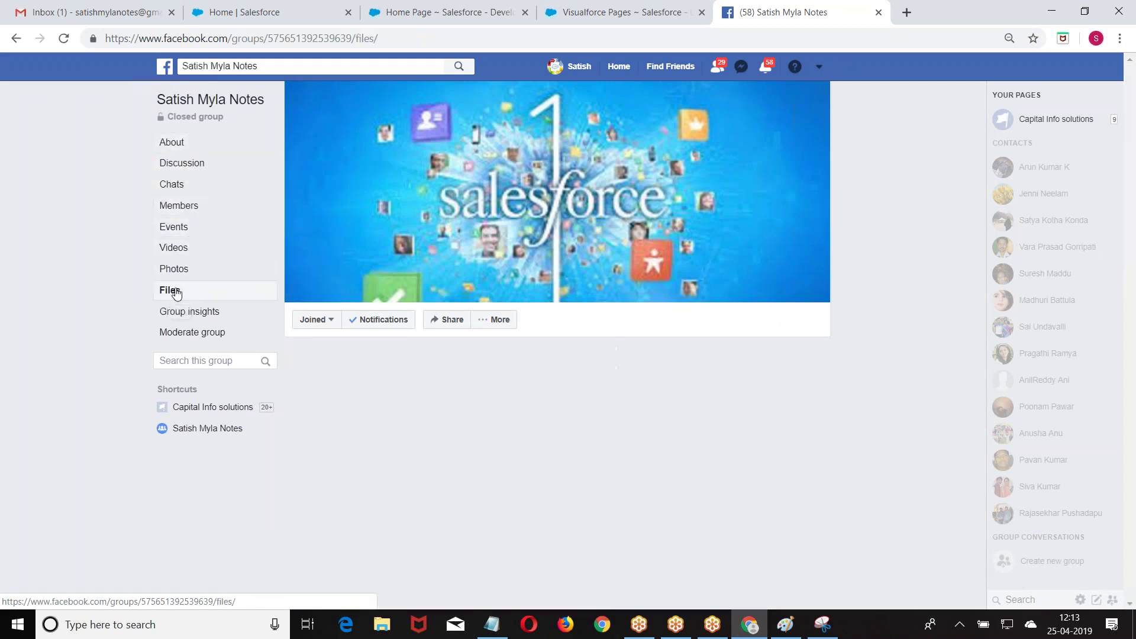
scroll(442, 222, down, 5)
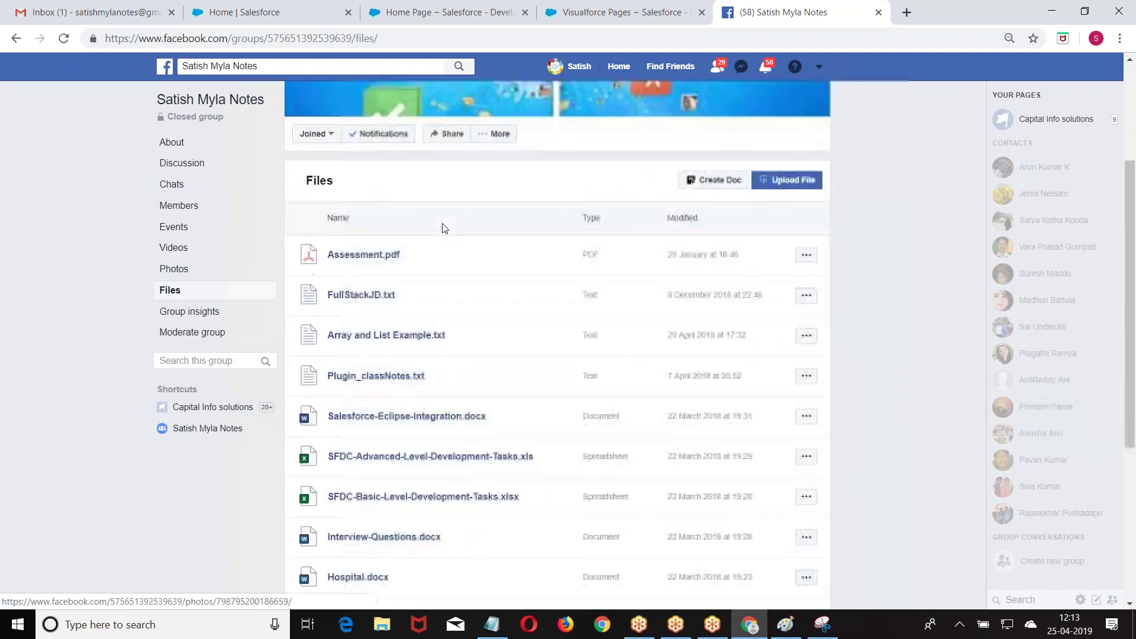
scroll(441, 223, down, 3)
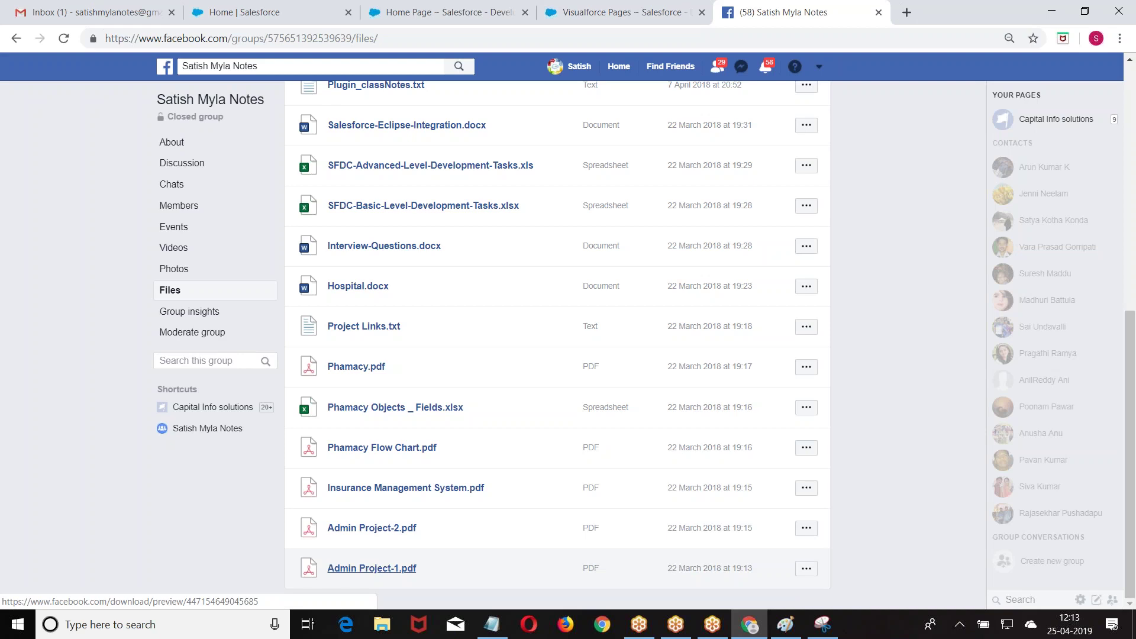
Step: Close the annotated Paint image without saving and return to the group's Files page
click(785, 624)
mouse_move(735, 10)
mouse_down()
mouse_move(728, 33)
mouse_move(846, 204)
mouse_up()
click(872, 214)
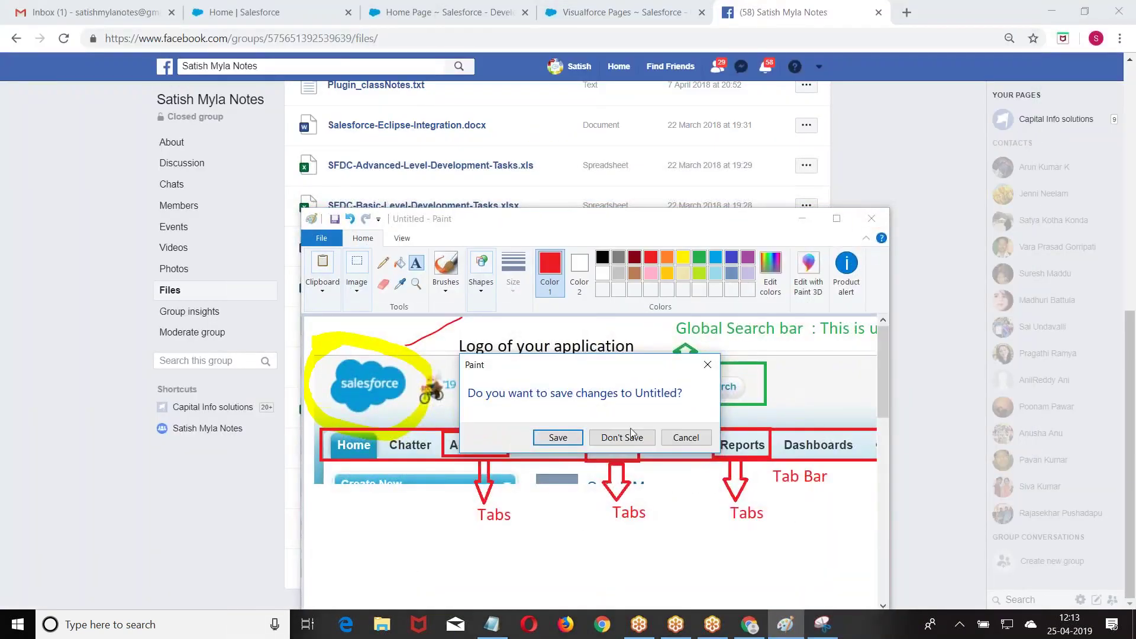
click(627, 436)
click(491, 624)
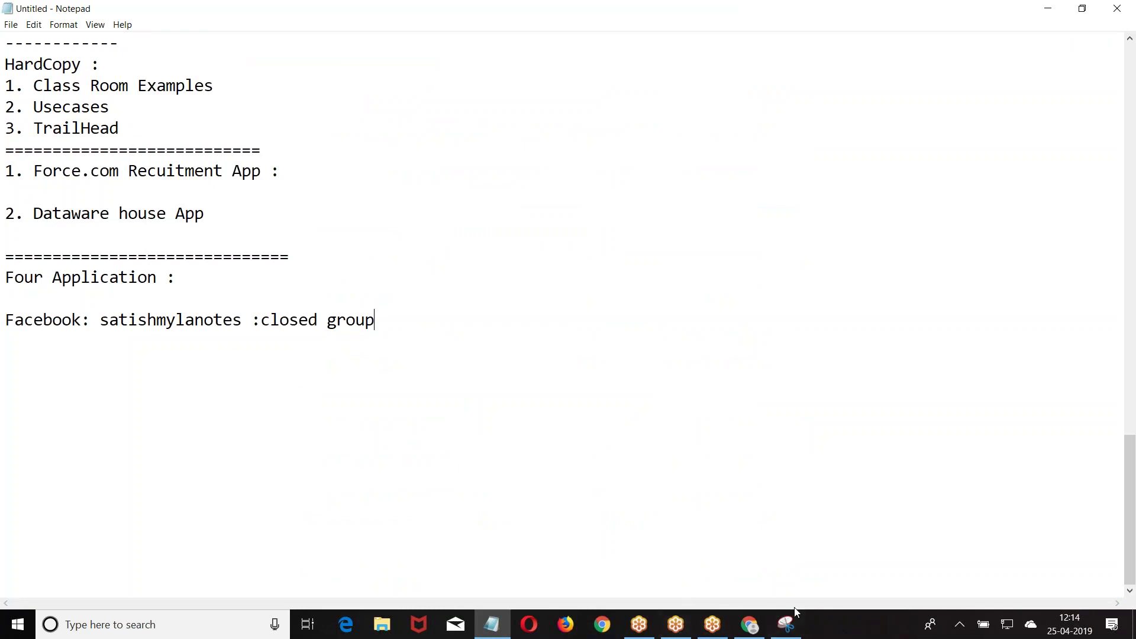
click(750, 624)
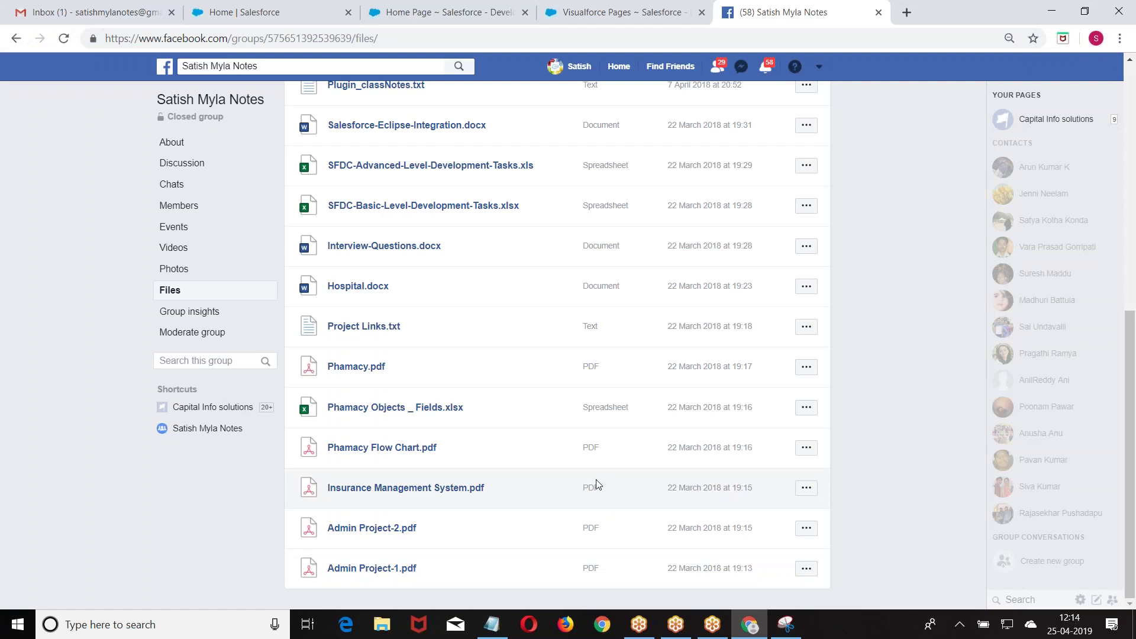
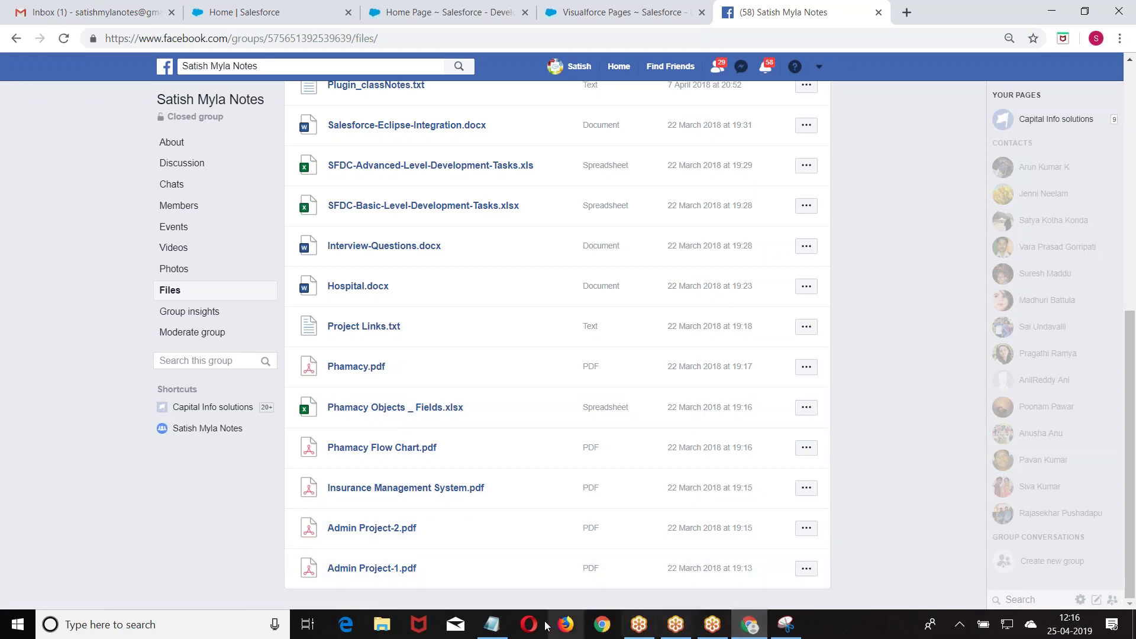
Step: Review the Notepad notes, highlighting the HardCopy through Dataware house App lines, then deselect them
click(491, 625)
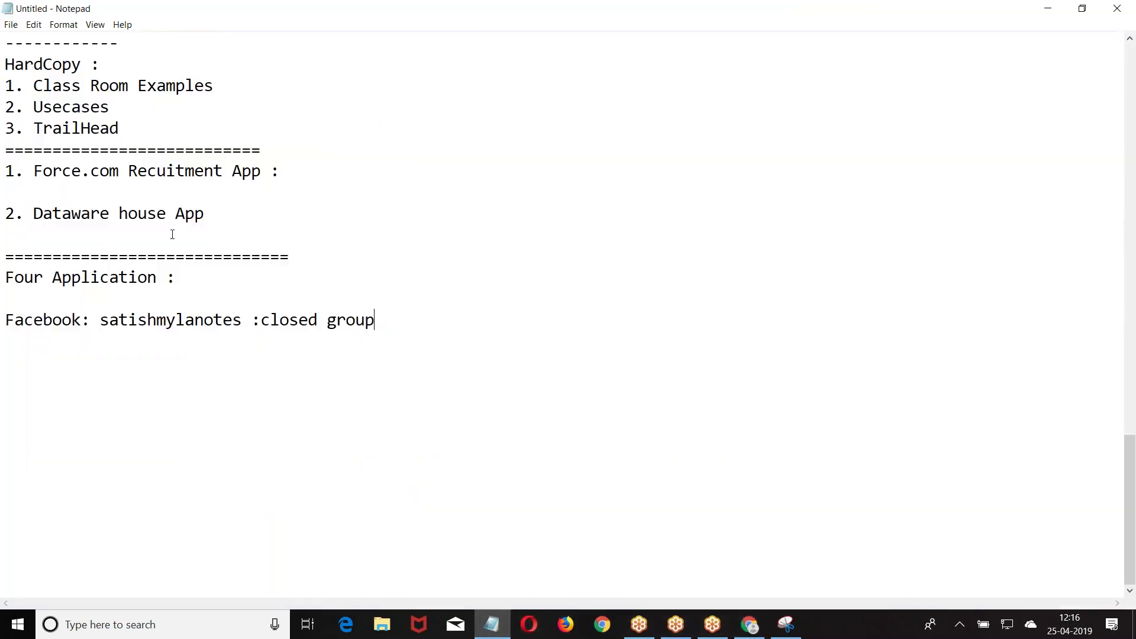
drag(13, 61, 119, 228)
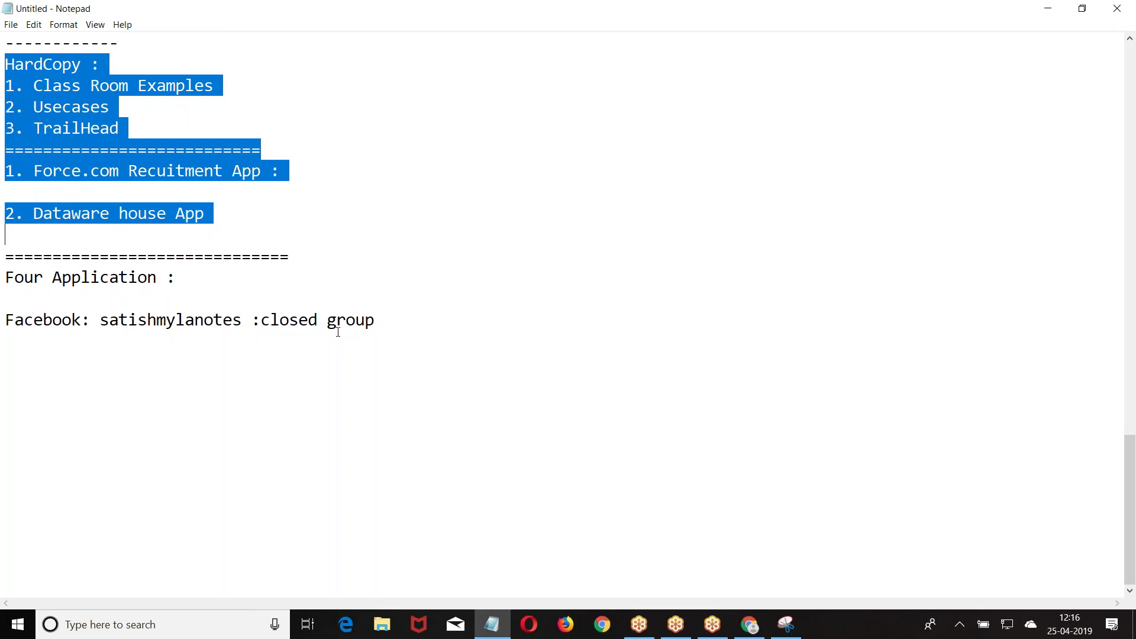
click(749, 624)
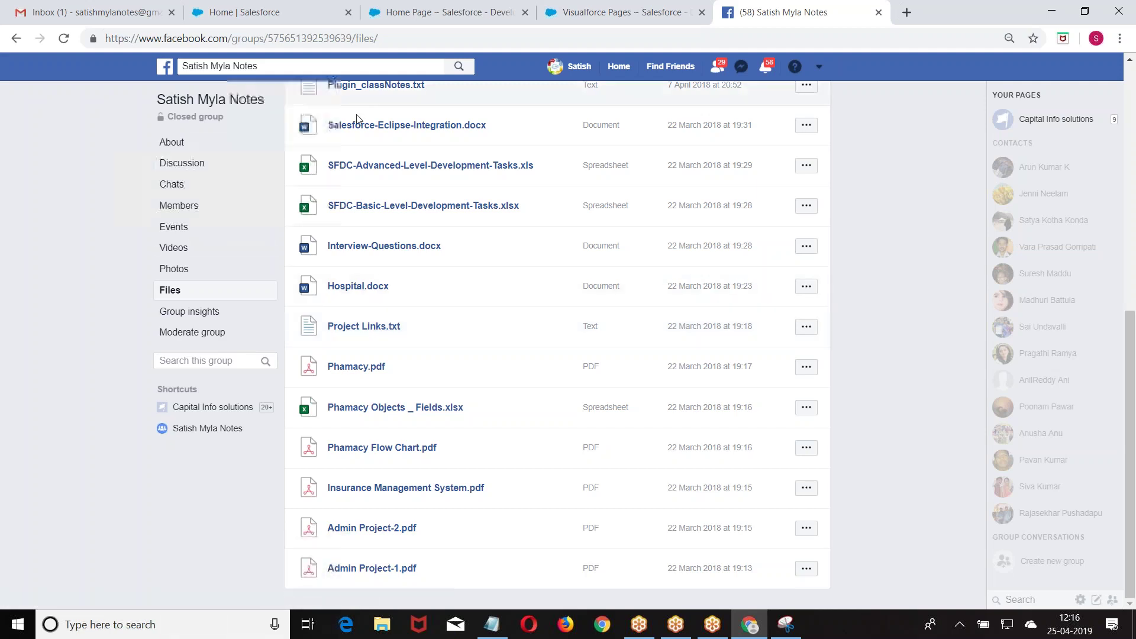
click(492, 624)
click(401, 321)
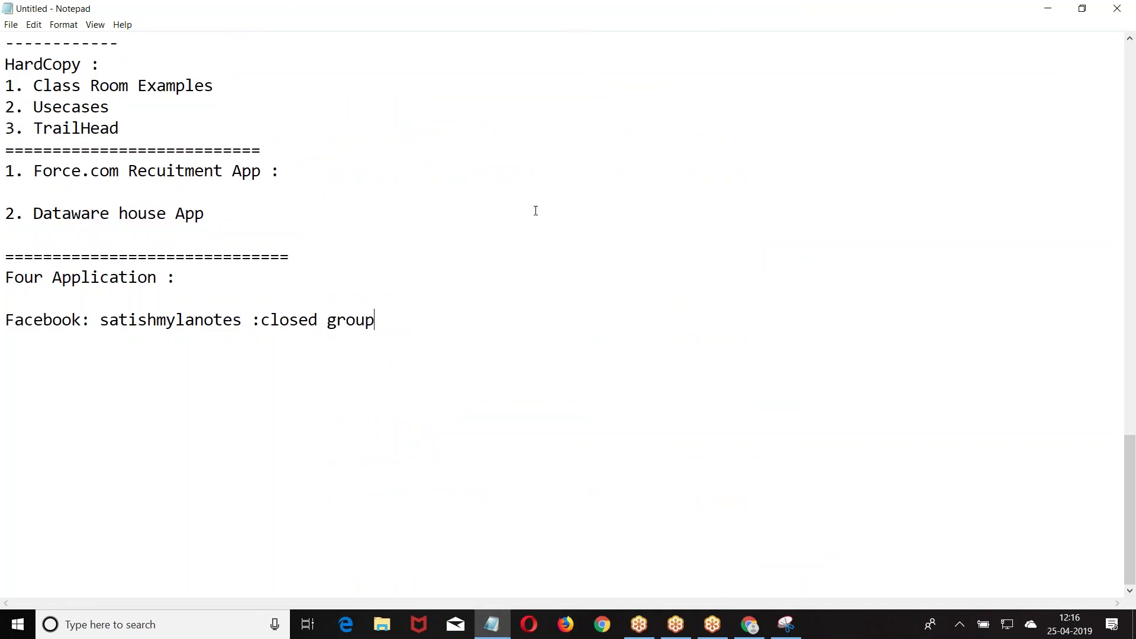
Step: Close the untitled Notepad notes without saving
double_click(368, 18)
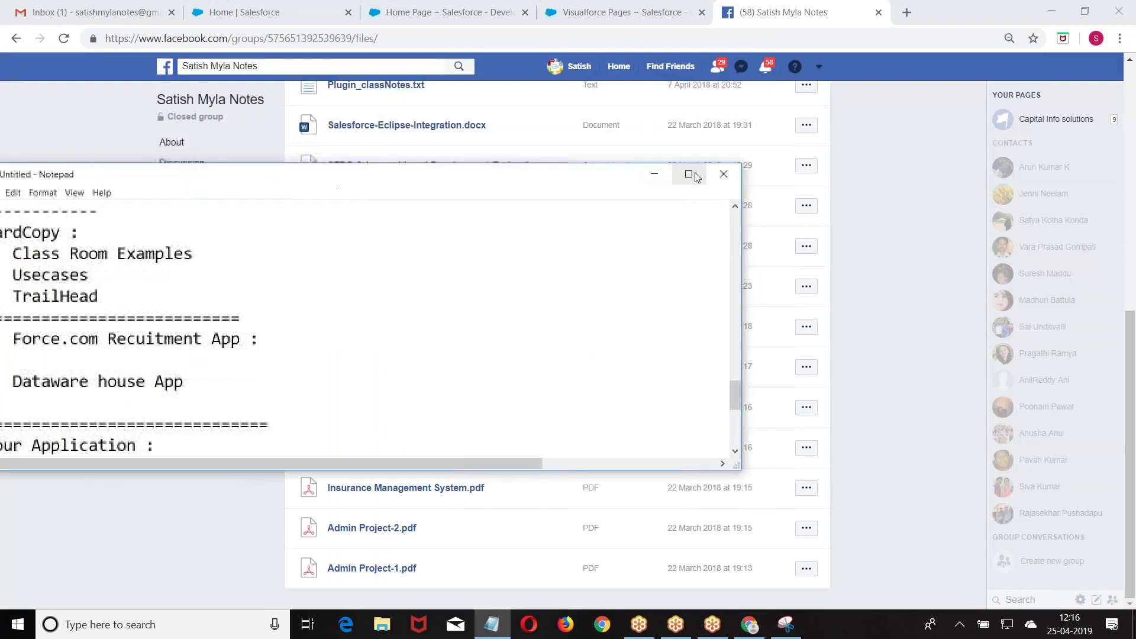
click(723, 174)
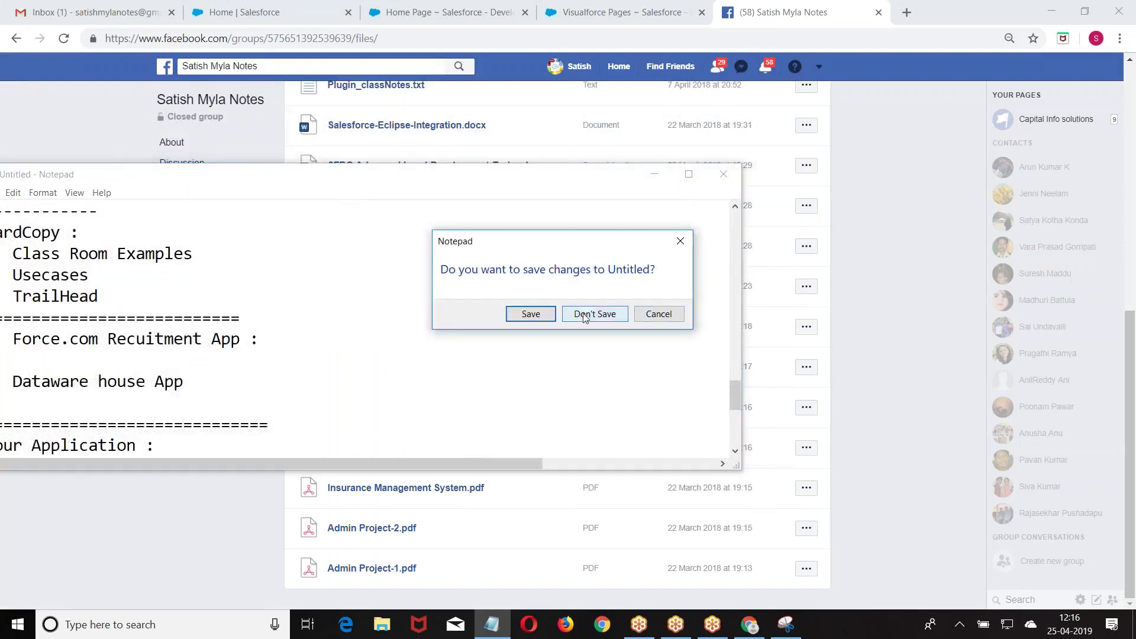
click(594, 314)
Step: Close the Visualforce Pages, Facebook group and Salesforce developer home tabs
click(571, 7)
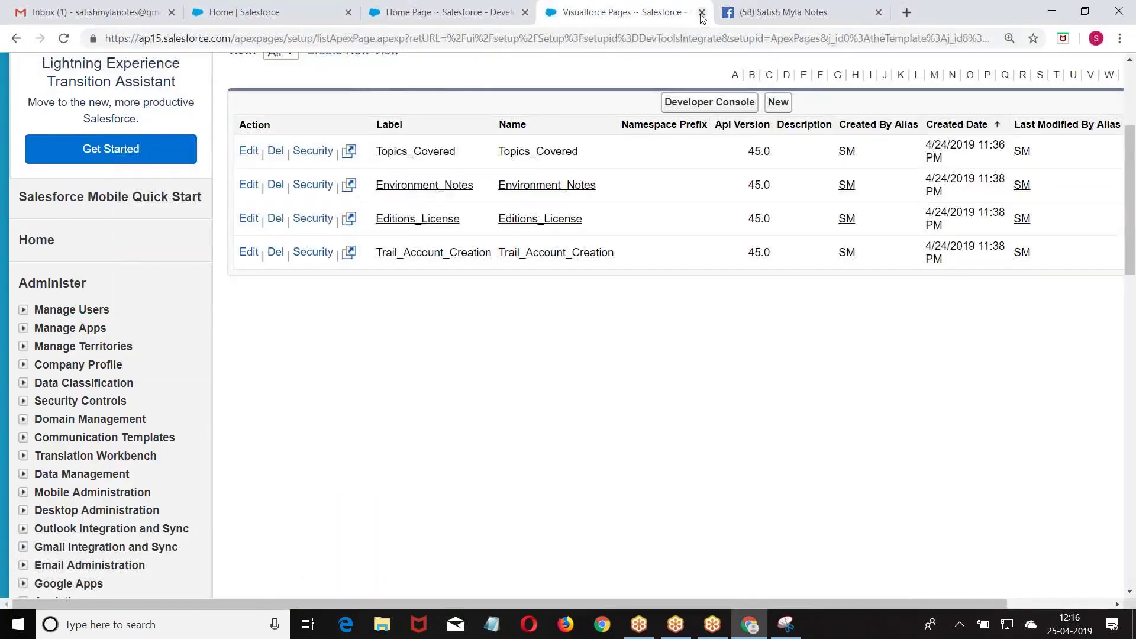
click(701, 13)
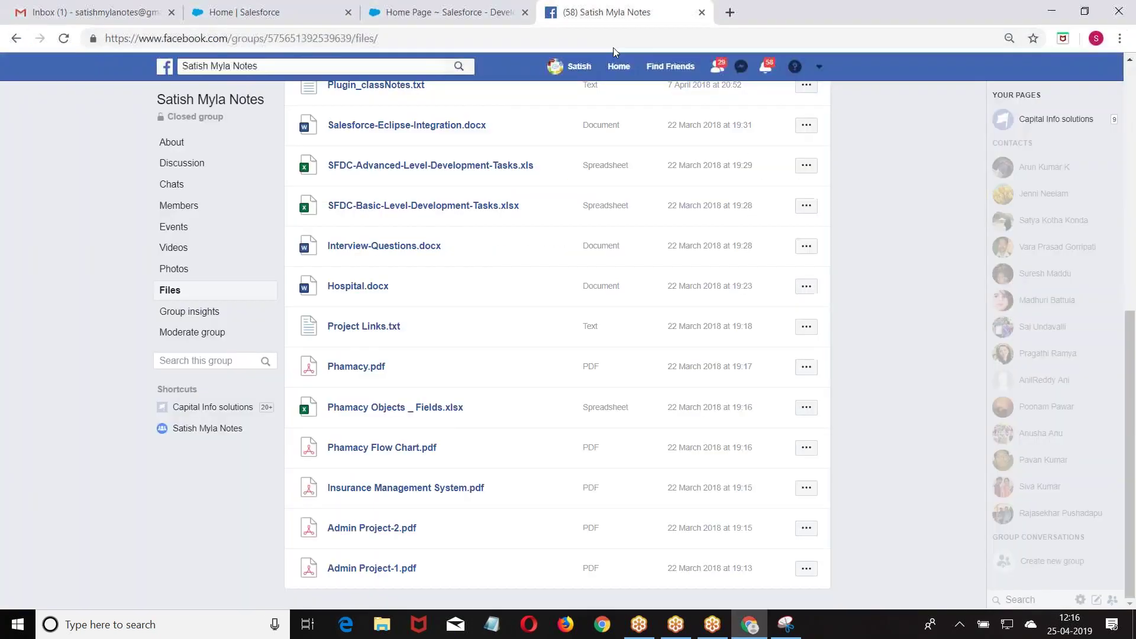
click(701, 12)
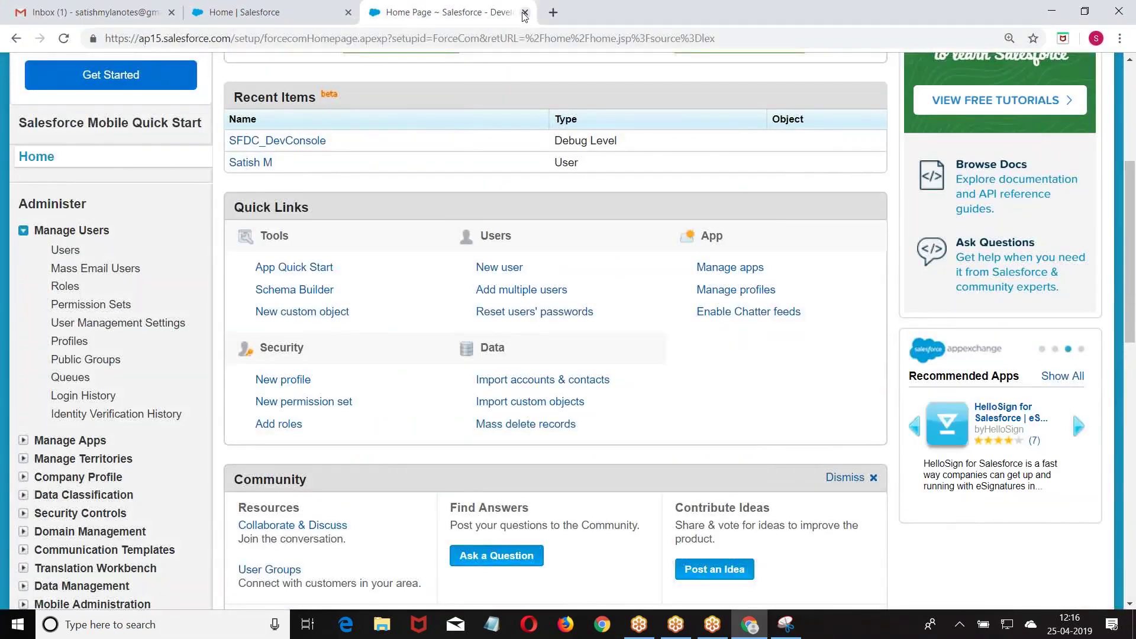
click(525, 12)
Step: Close the Snipping Tool, discarding the annotated snip without saving
click(749, 624)
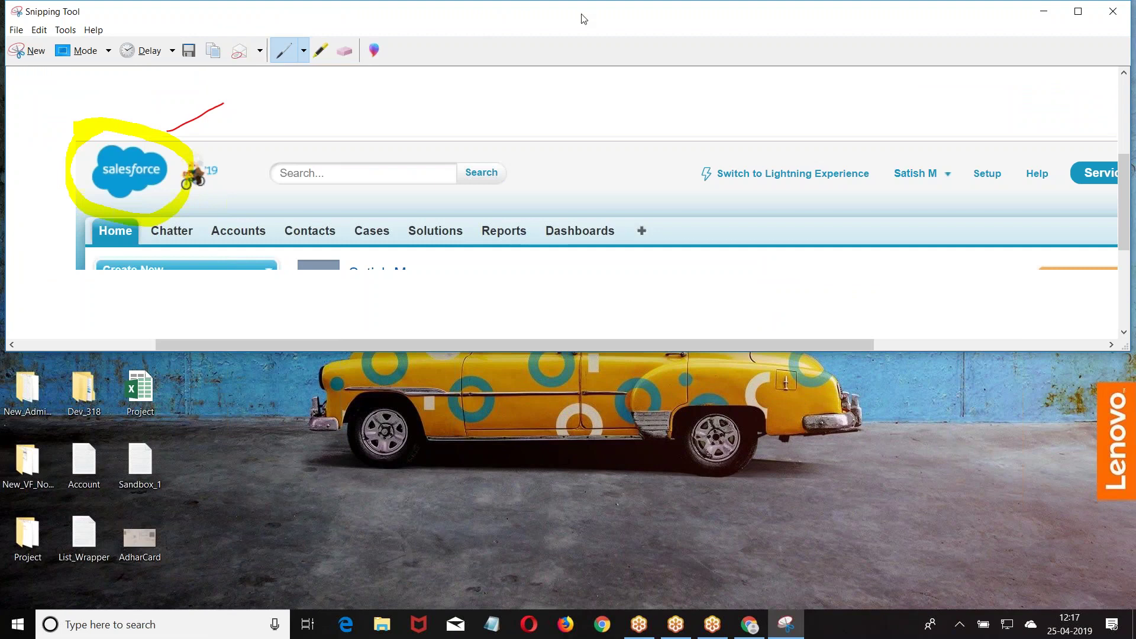
drag(580, 12, 520, 173)
click(1050, 173)
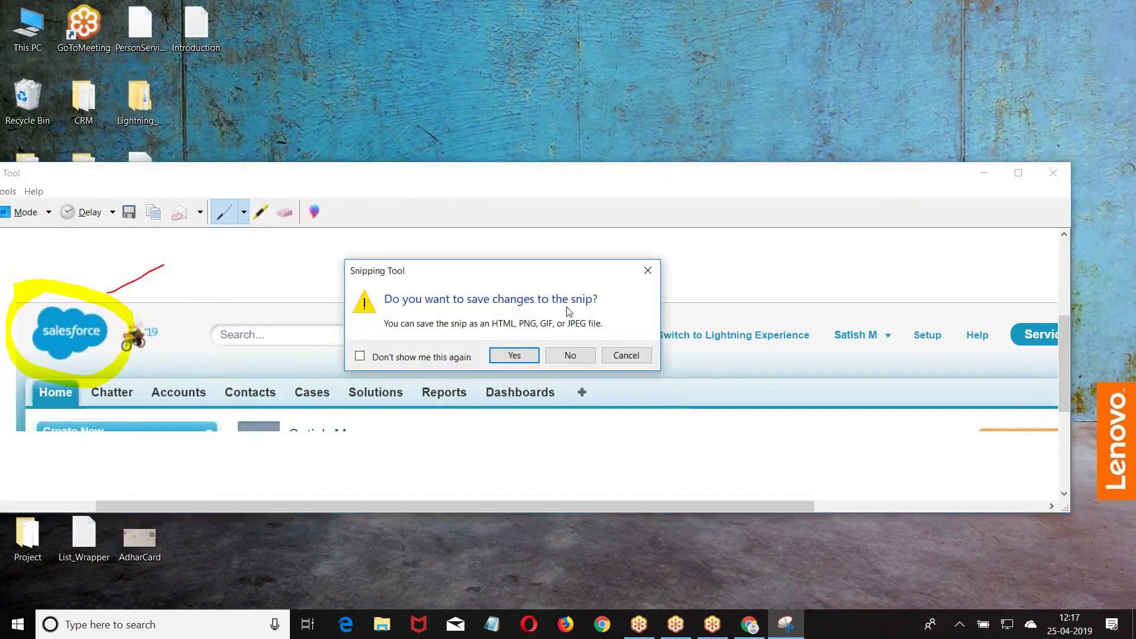
click(570, 356)
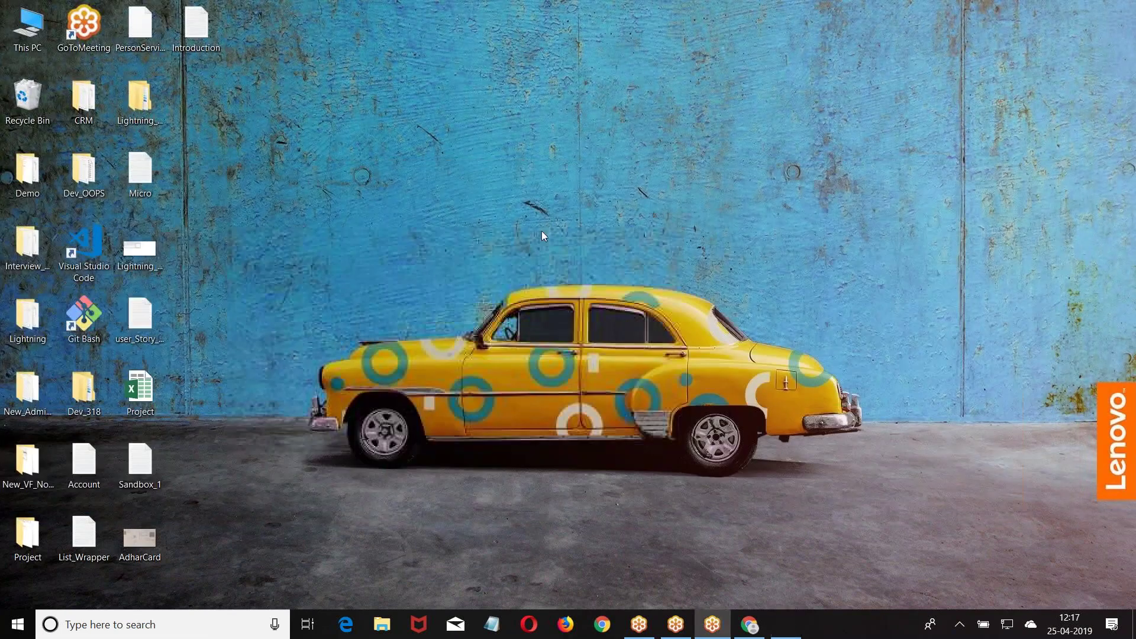
Step: Close the remaining Salesforce browser window and the new Chrome window, leaving the empty desktop
click(761, 626)
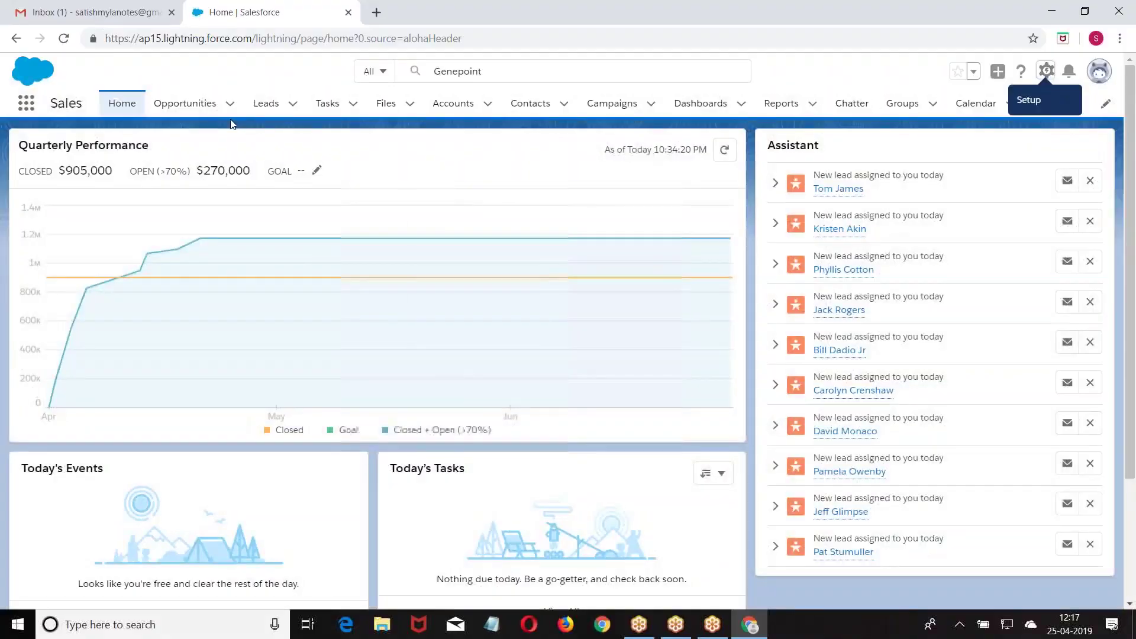
drag(662, 5, 598, 115)
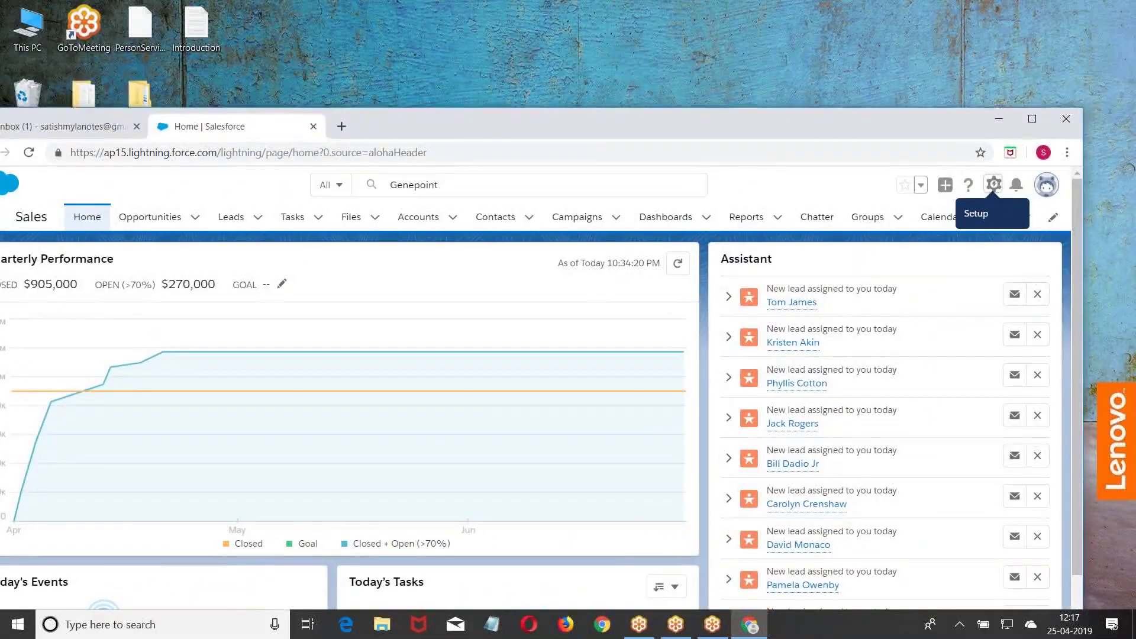
click(1071, 126)
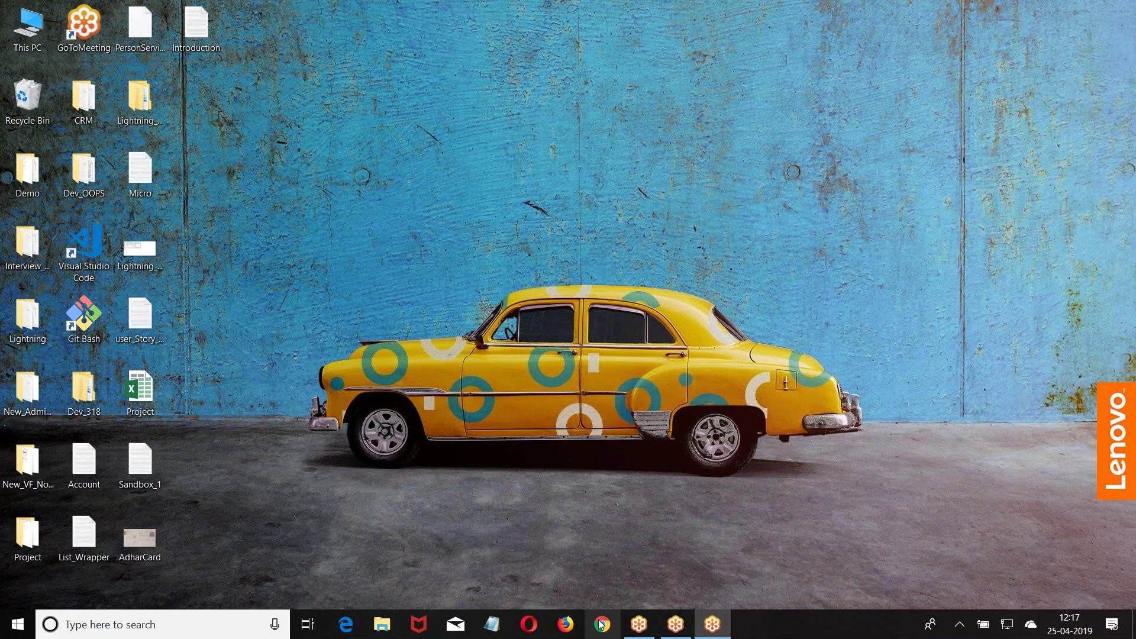
click(601, 624)
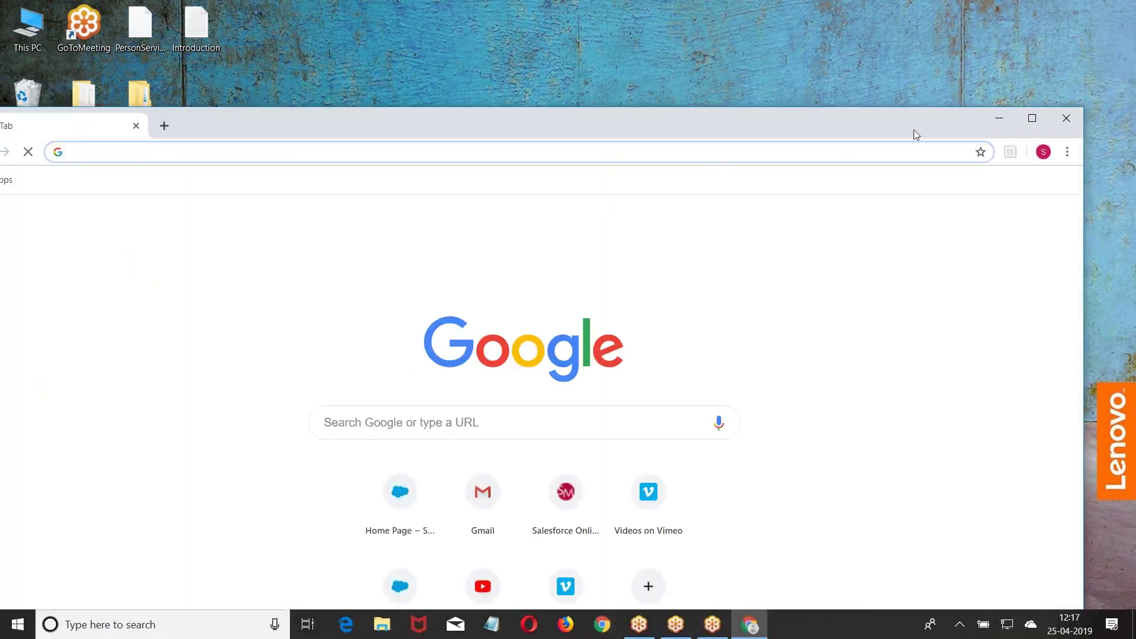
click(1066, 120)
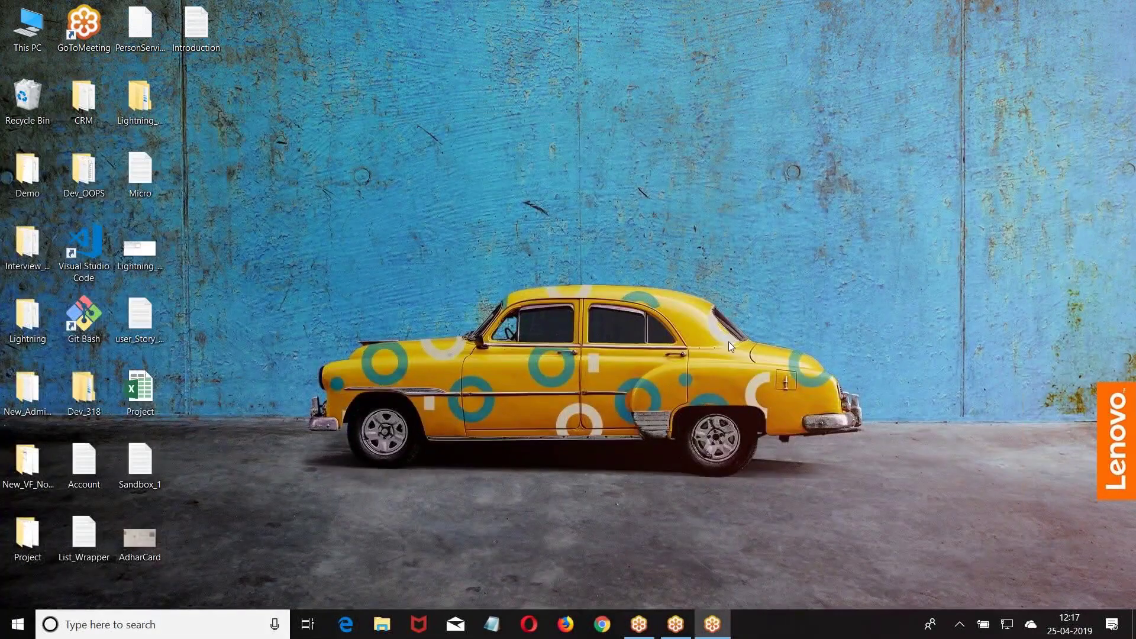